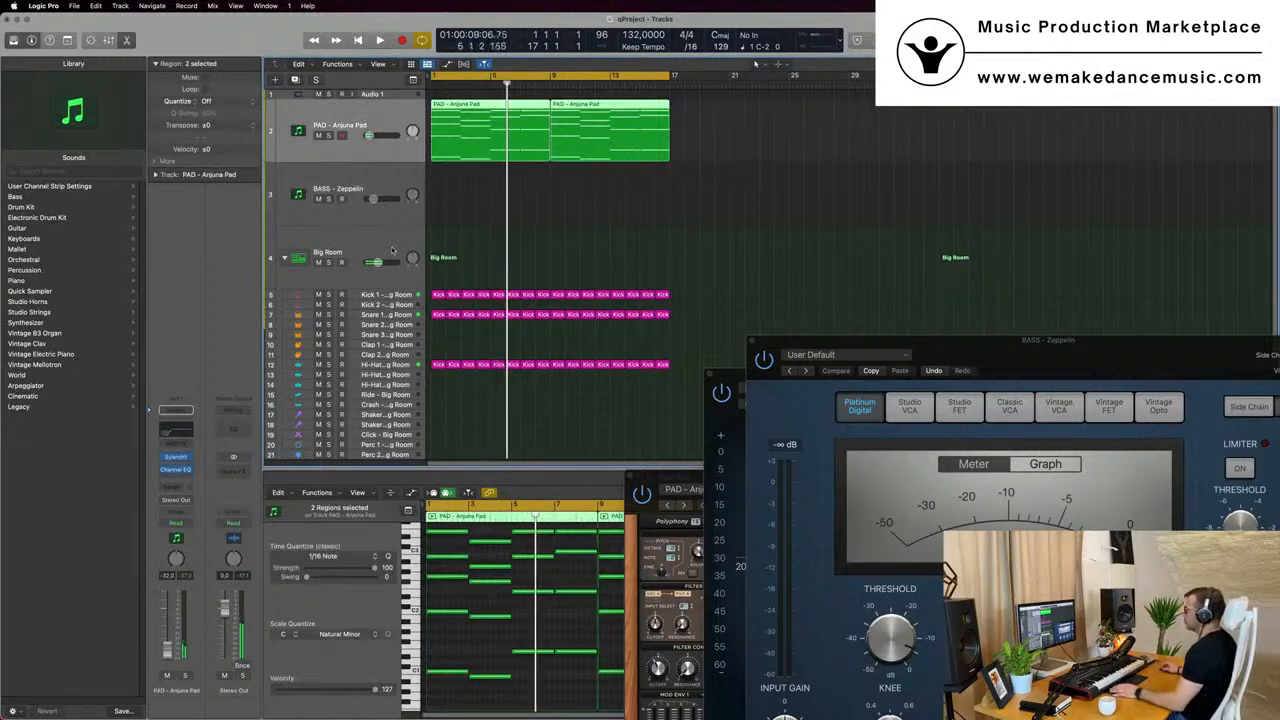
Play the loop from the start and raise the Big Room drum track's volume to 0.0 dB.
{"action": "key", "text": "Return"}
{"action": "key", "text": "space"}
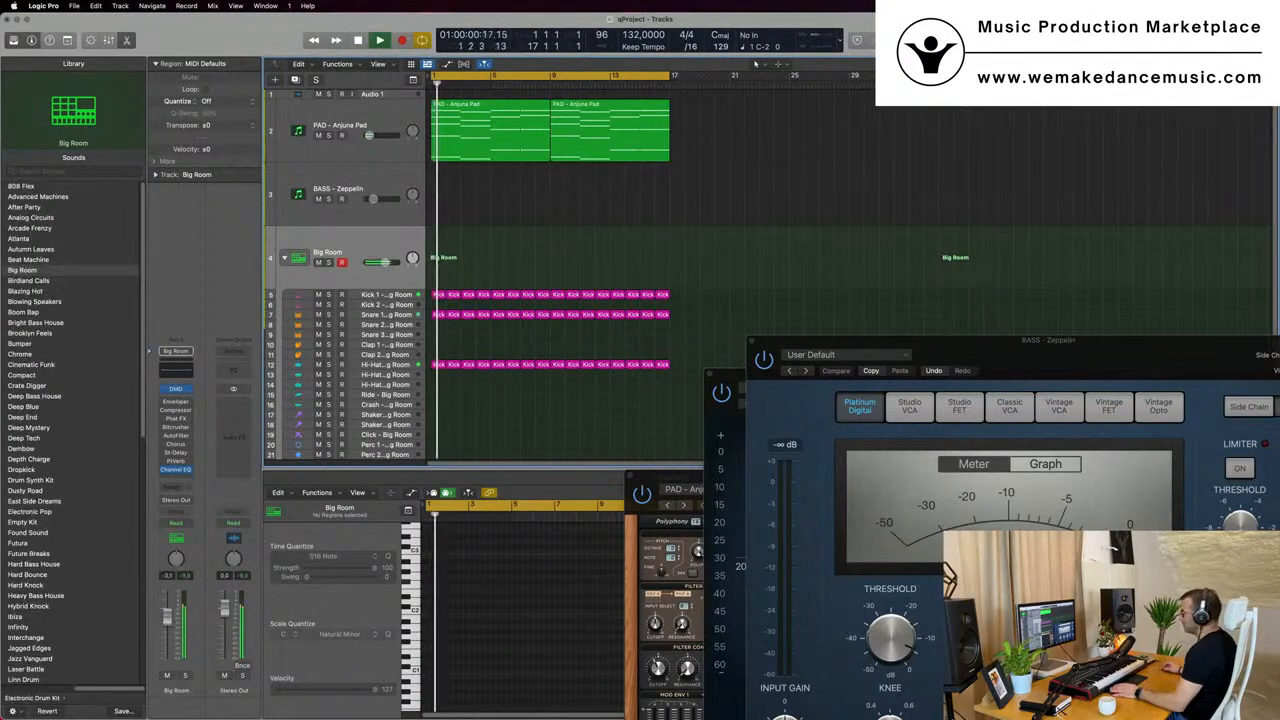
{"action": "key", "text": "space"}
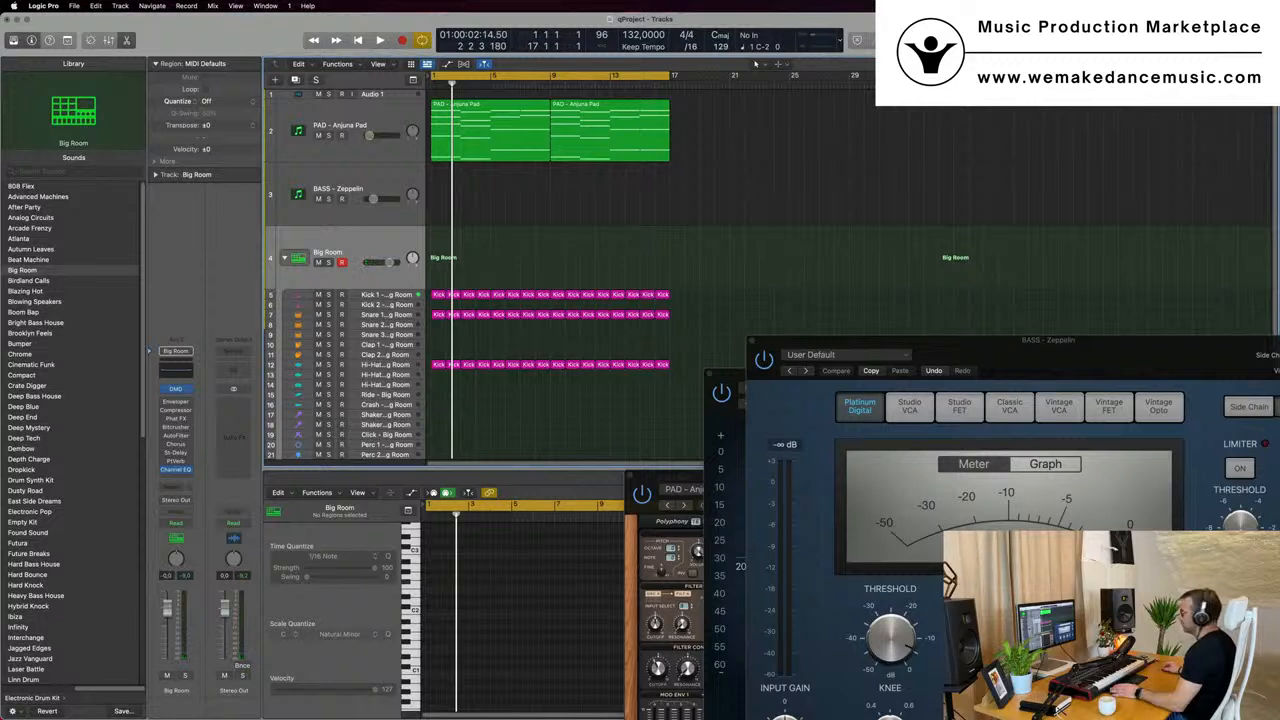
Raise the PAD - Anjuna Pad track's volume to -12.6 dB during playback, and restart the loop from the beginning.
{"action": "left_click", "coordinate": [386, 125]}
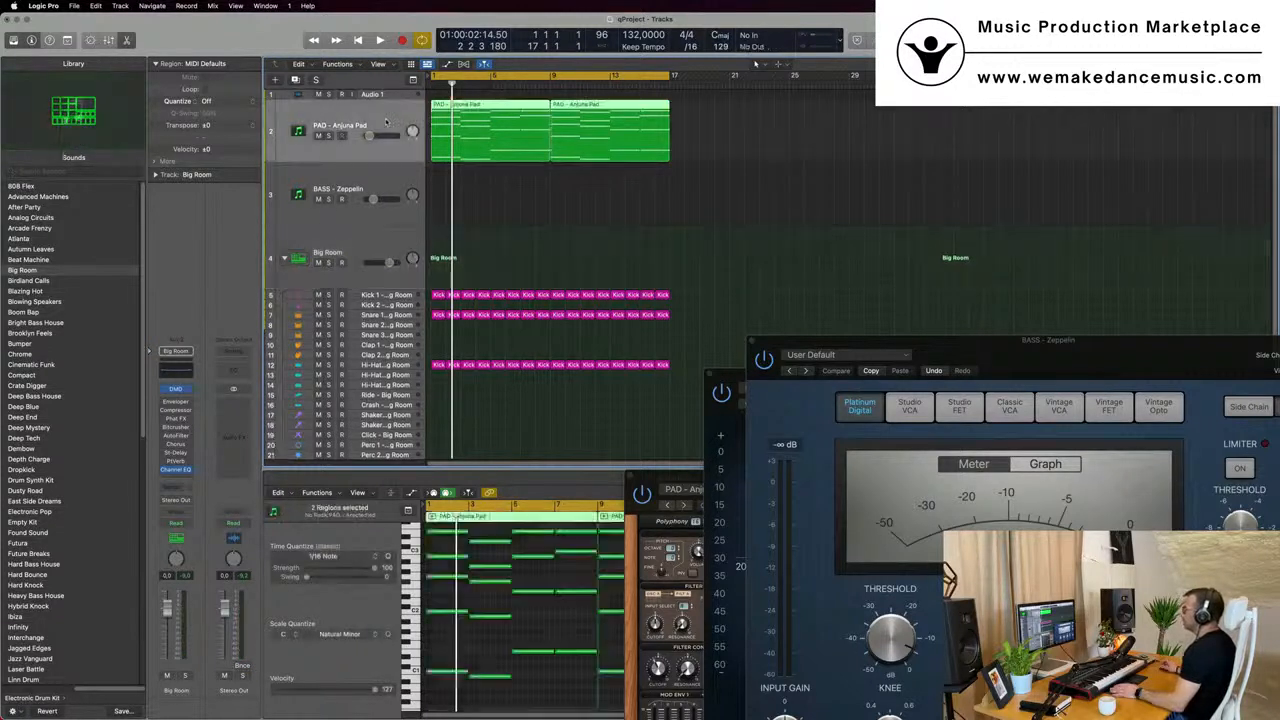
{"action": "key", "text": "space"}
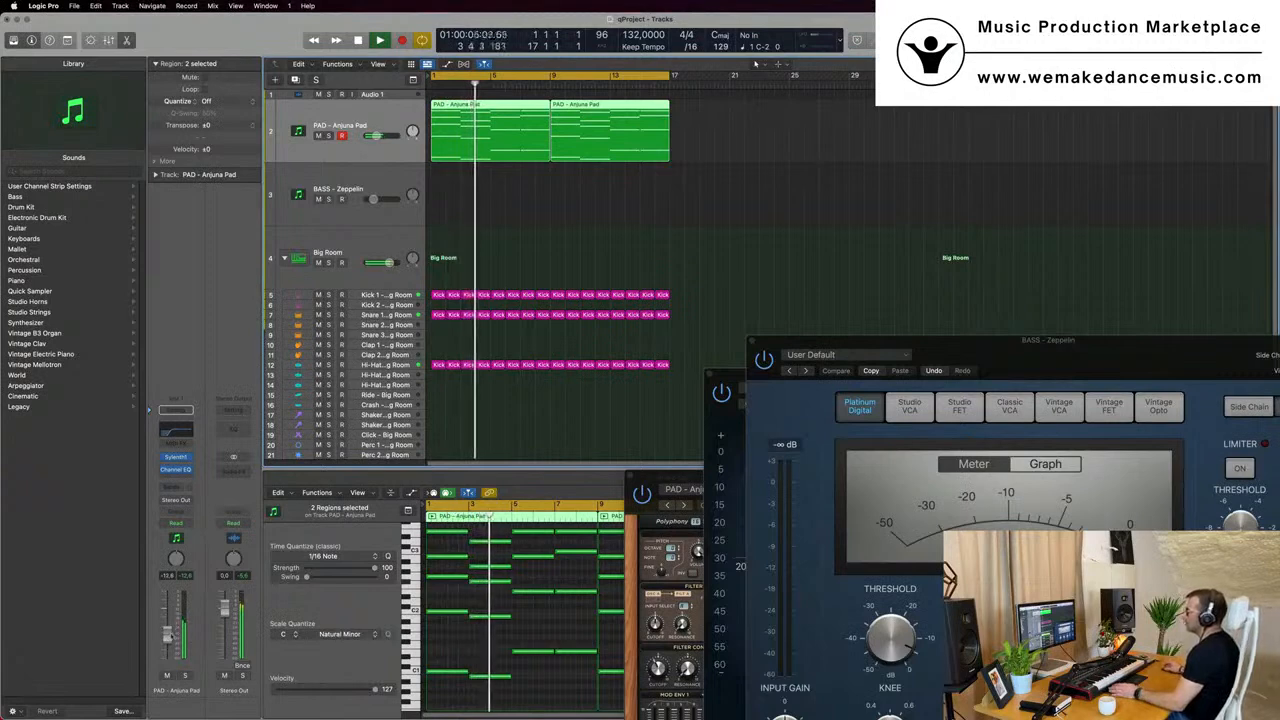
{"action": "key", "text": "Return"}
{"action": "key", "text": "Return"}
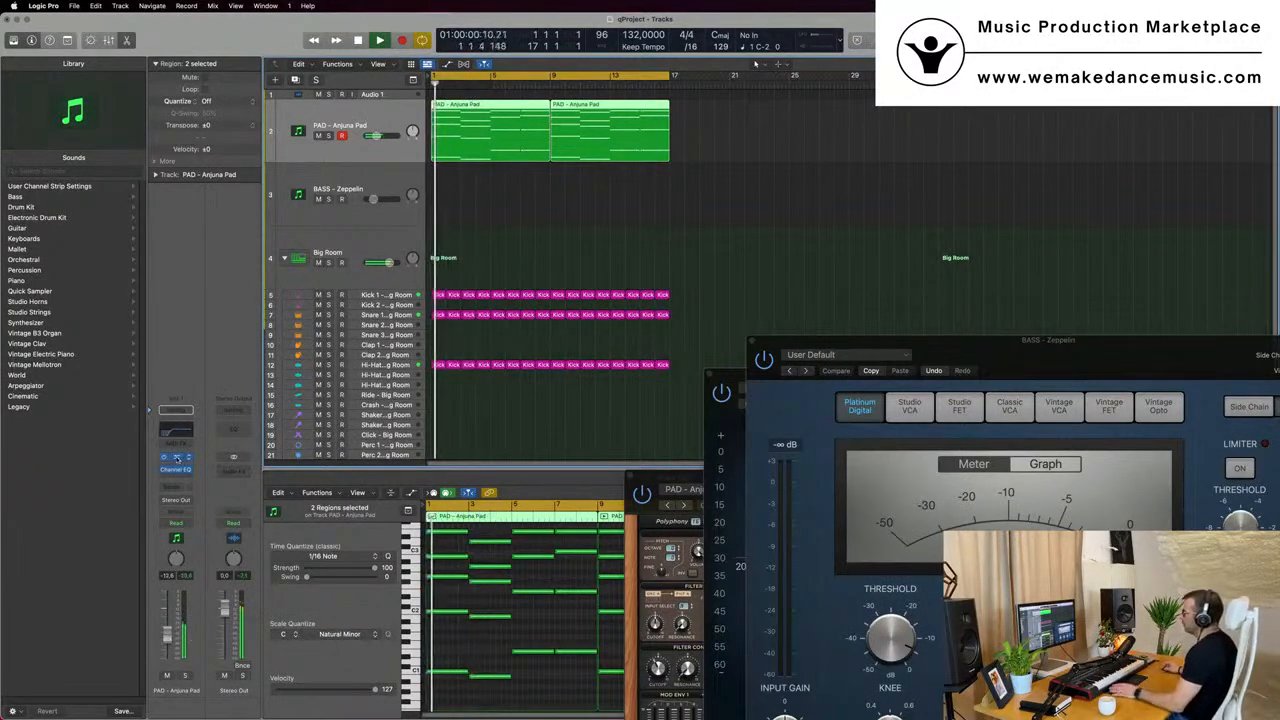
Bring up the pad track's Sylenth1 and set its filter control cutoff to about 3.68 while the loop plays.
{"action": "left_click", "coordinate": [177, 458]}
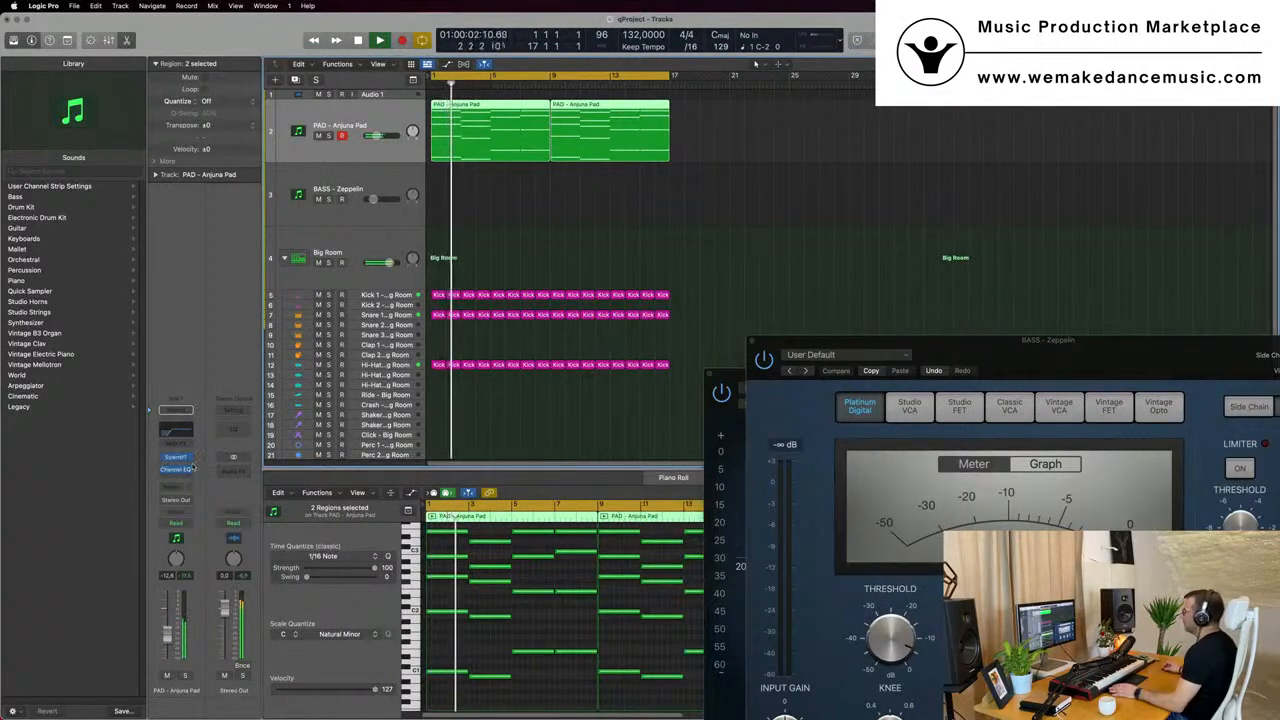
{"action": "left_click", "coordinate": [178, 458]}
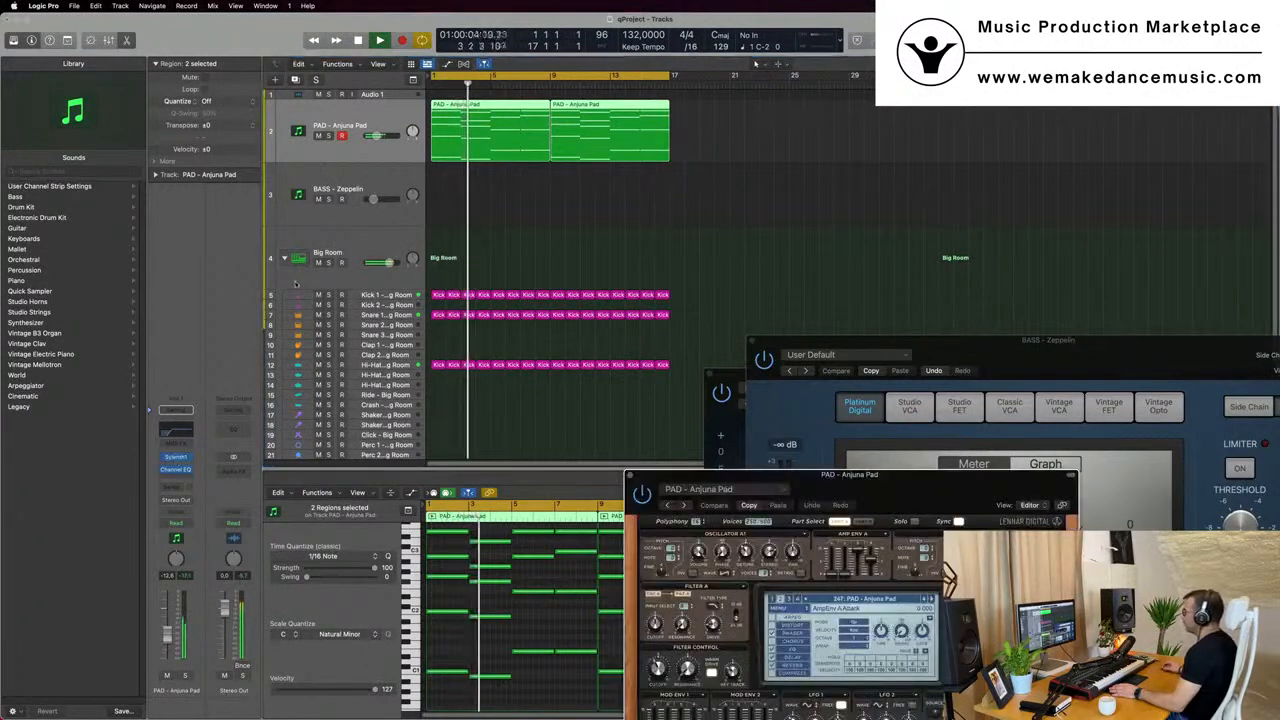
{"action": "left_click_drag", "start_coordinate": [872, 478], "coordinate": [762, 265]}
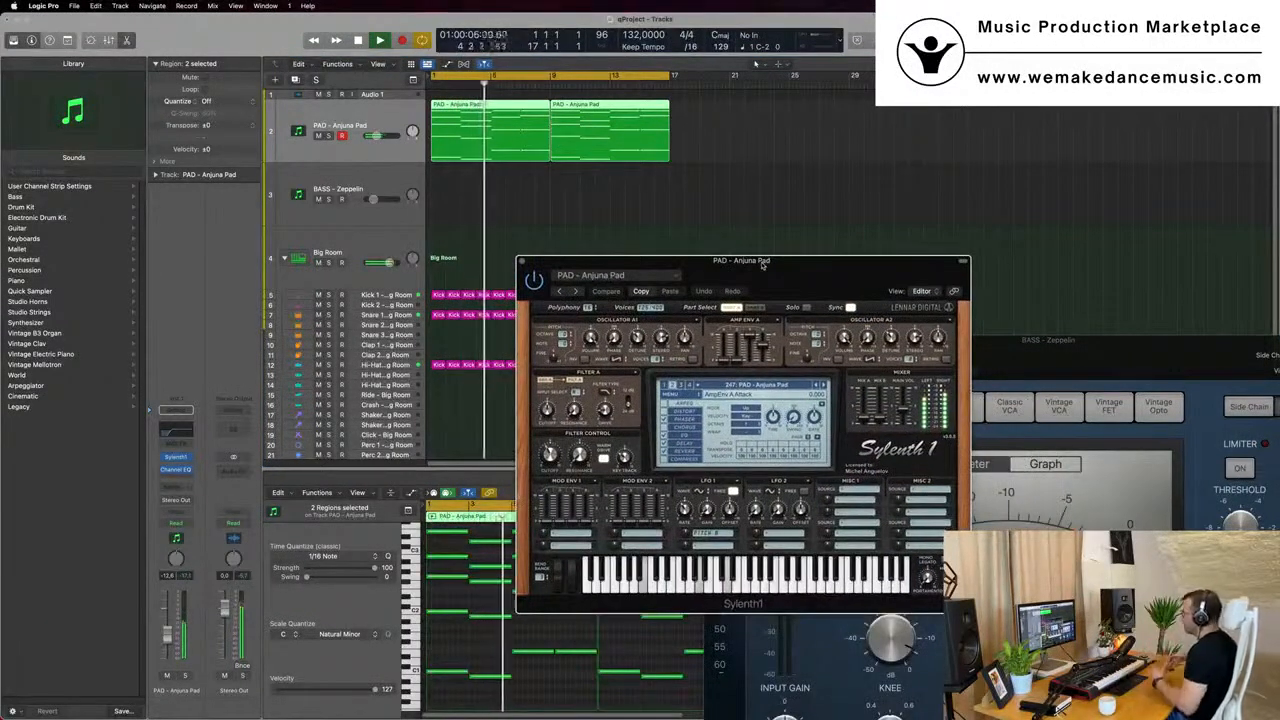
{"action": "left_click_drag", "start_coordinate": [719, 261], "coordinate": [686, 245]}
{"action": "key", "text": "space"}
{"action": "left_click_drag", "start_coordinate": [515, 434], "coordinate": [514, 422]}
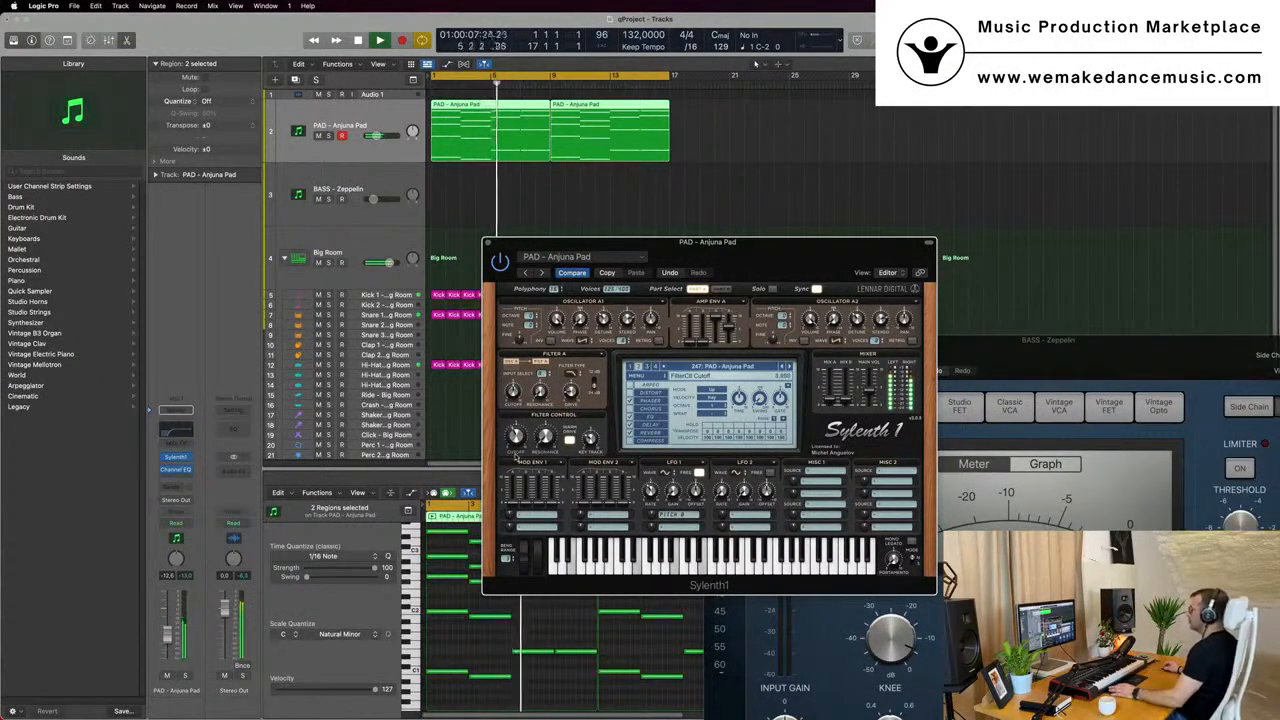
Duplicate the PAD - Anjuna Pad track and copy both of its regions onto the new track.
{"action": "left_click_drag", "start_coordinate": [640, 242], "coordinate": [724, 220]}
{"action": "key", "text": "Return"}
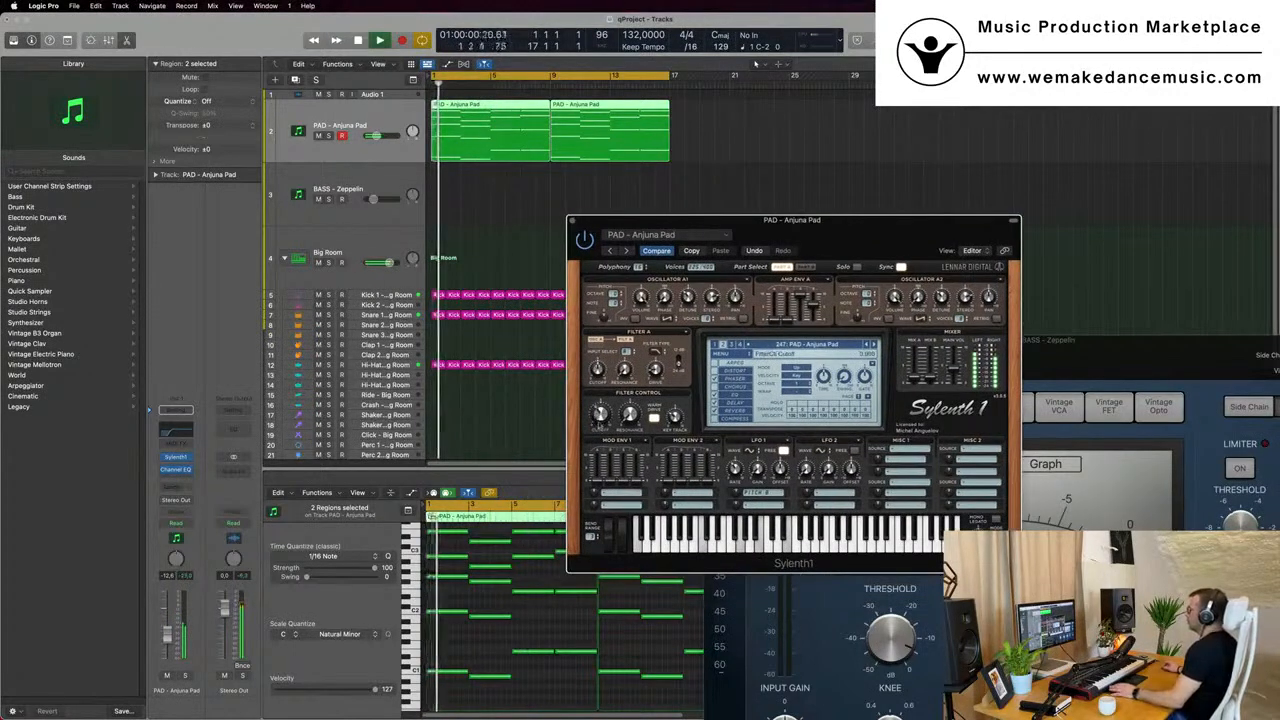
{"action": "left_click", "coordinate": [296, 80]}
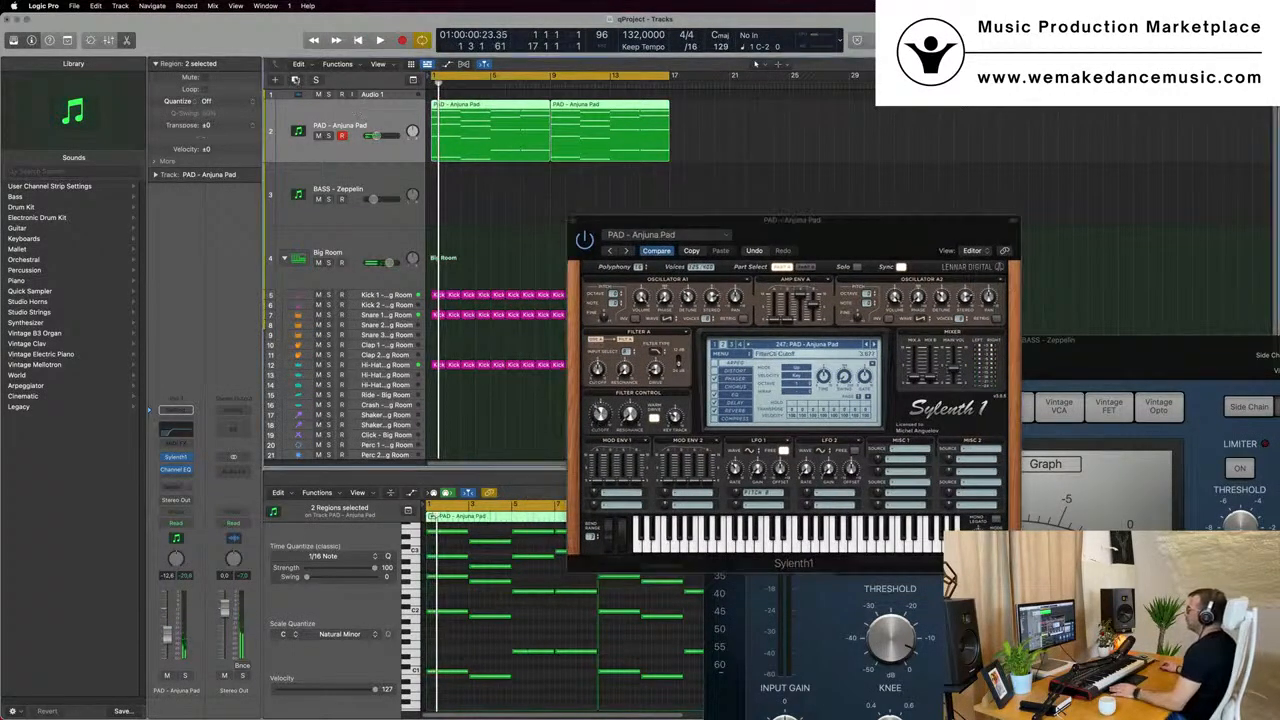
{"action": "left_click_drag", "start_coordinate": [711, 140], "coordinate": [482, 220]}
{"action": "left_click", "coordinate": [492, 631]}
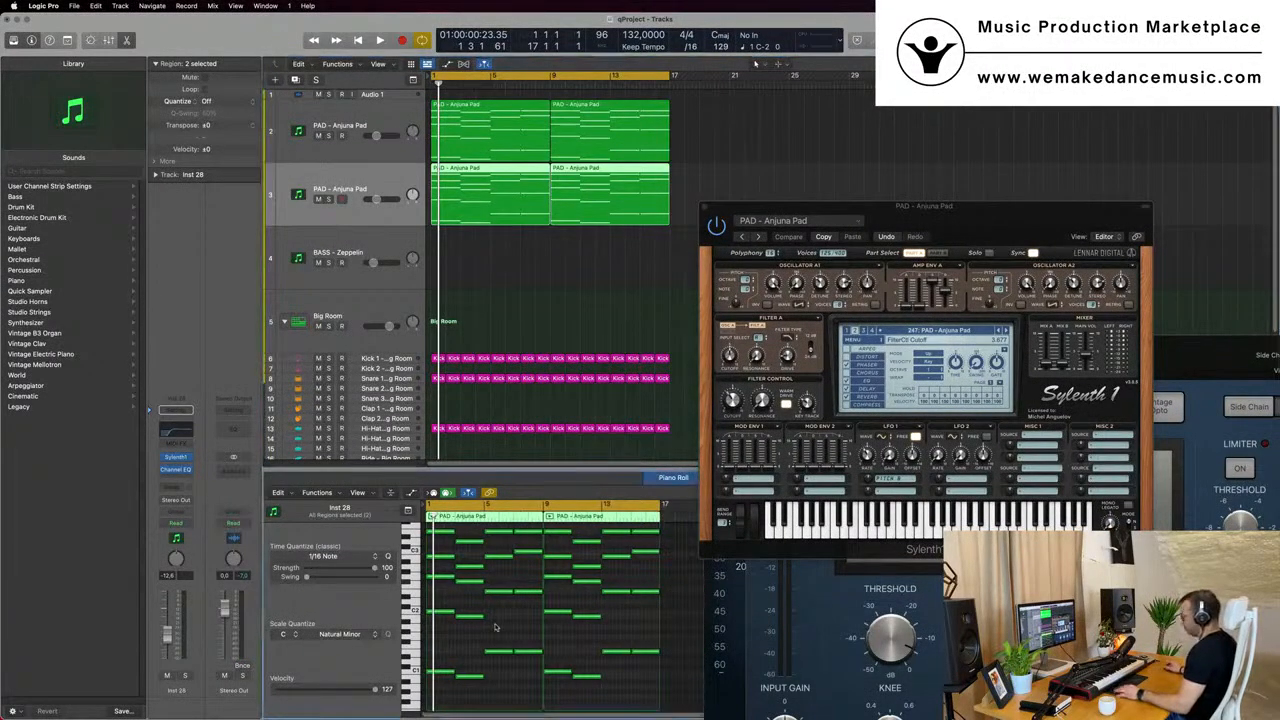
Shorten all notes in the two copied pad regions to brief chord stabs.
{"action": "key", "text": "super+a"}
{"action": "key", "text": "super+Right"}
{"action": "key", "text": "super+Right"}
{"action": "key", "text": "super+Right"}
{"action": "key", "text": "super+Right"}
{"action": "key", "text": "super+Right"}
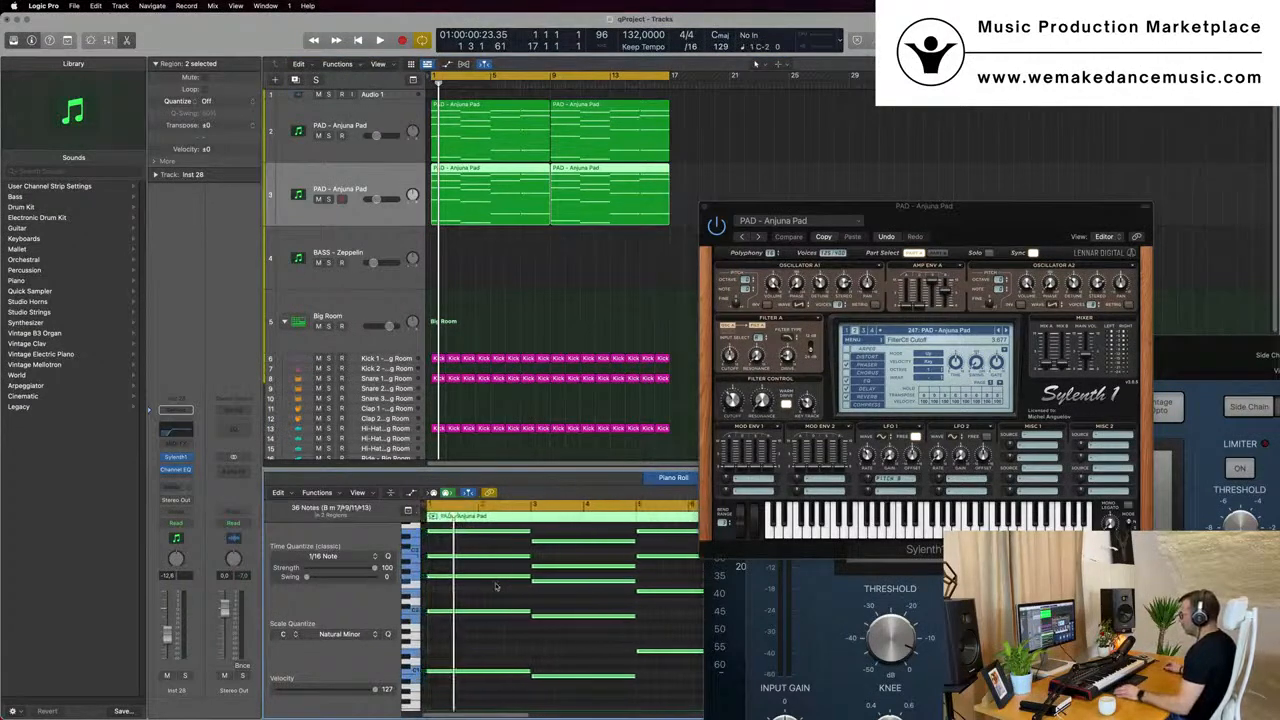
{"action": "left_click_drag", "start_coordinate": [527, 611], "coordinate": [440, 625]}
{"action": "key", "text": "super+Right"}
{"action": "key", "text": "super+Right"}
{"action": "key", "text": "super+Right"}
Copy the short chords within the duplicated pad regions to build a repeating rhythm of stabs, and play it back.
{"action": "scroll", "coordinate": [453, 619], "scroll_direction": "left", "scroll_amount": 5}
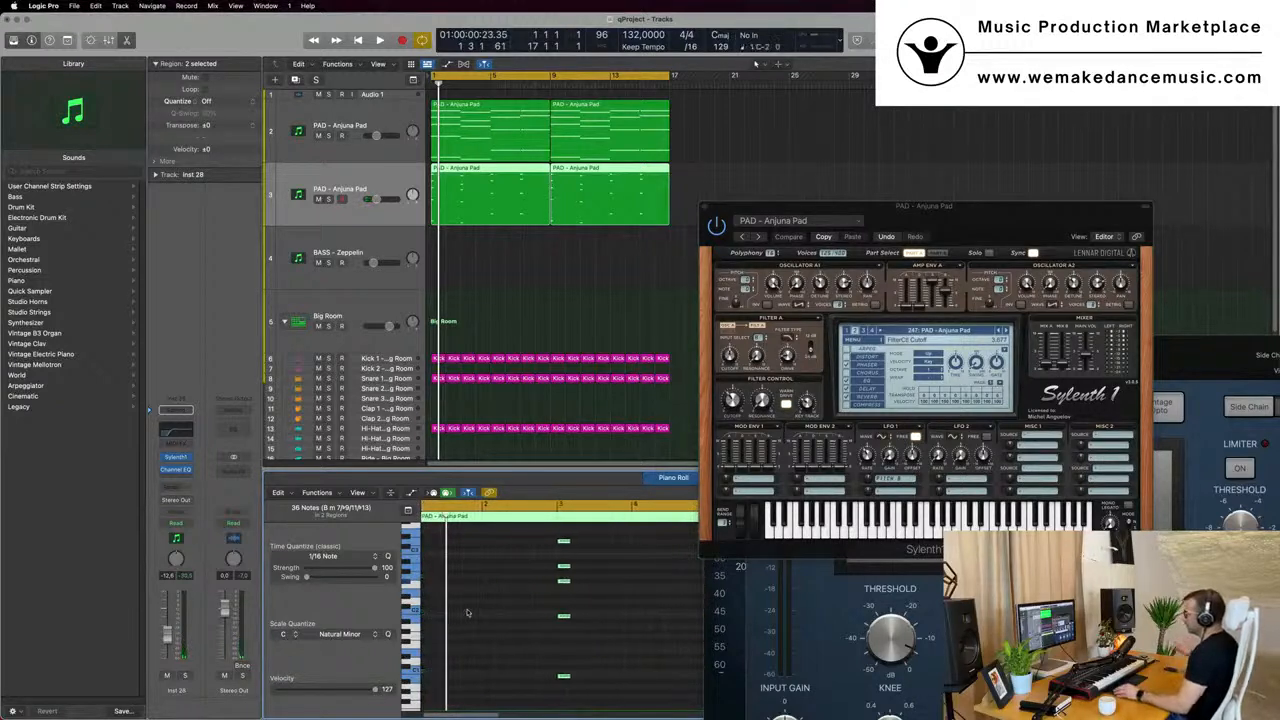
{"action": "scroll", "coordinate": [476, 612], "scroll_direction": "left", "scroll_amount": 2}
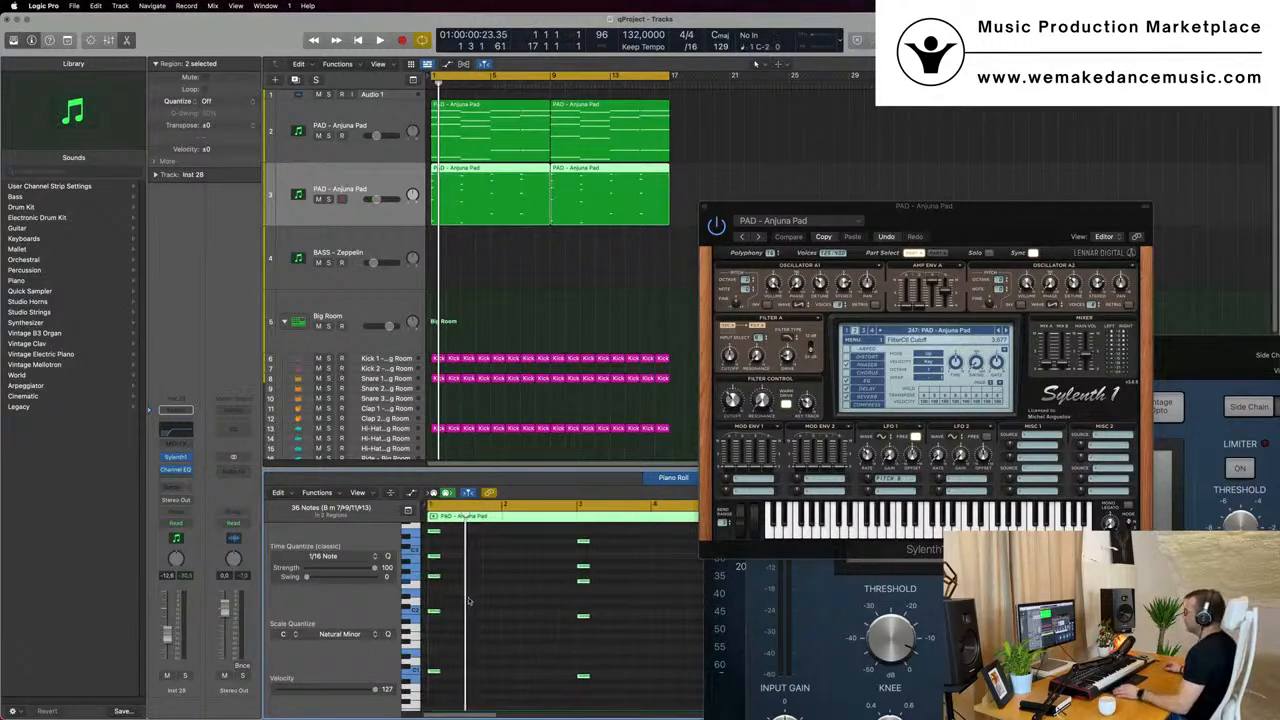
{"action": "left_click_drag", "start_coordinate": [433, 614], "coordinate": [525, 616]}
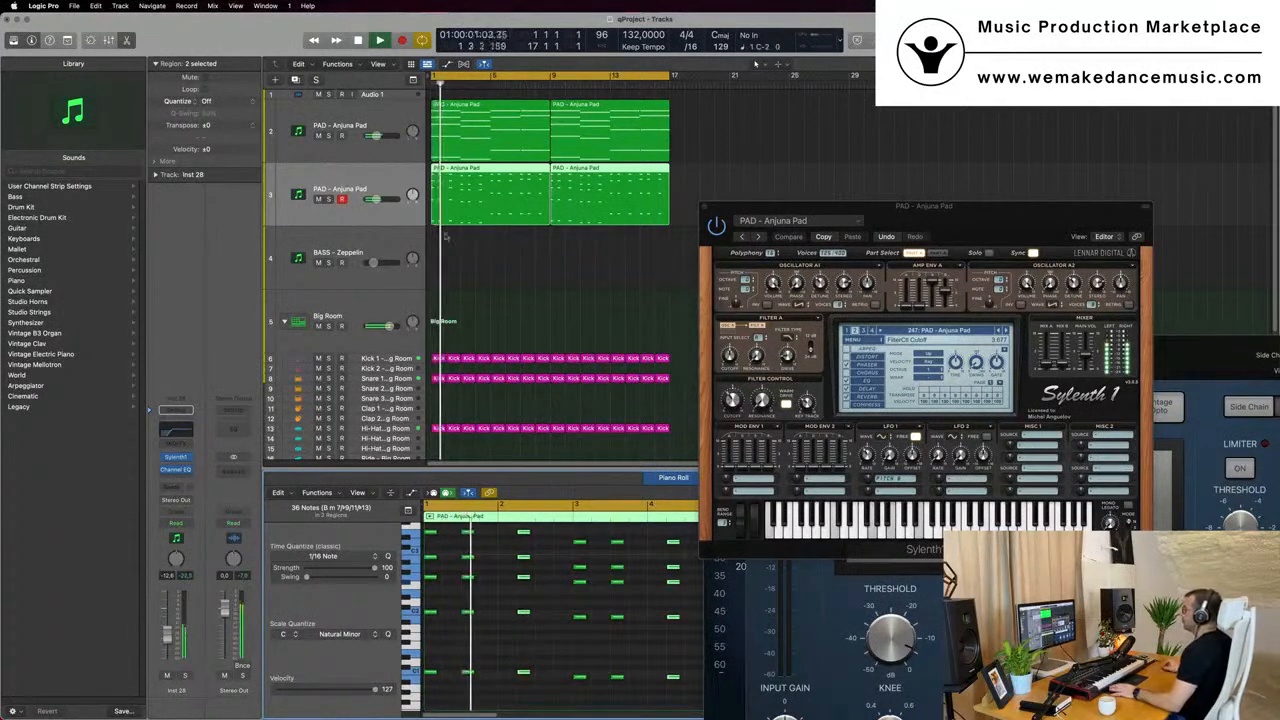
{"action": "left_click", "coordinate": [388, 179]}
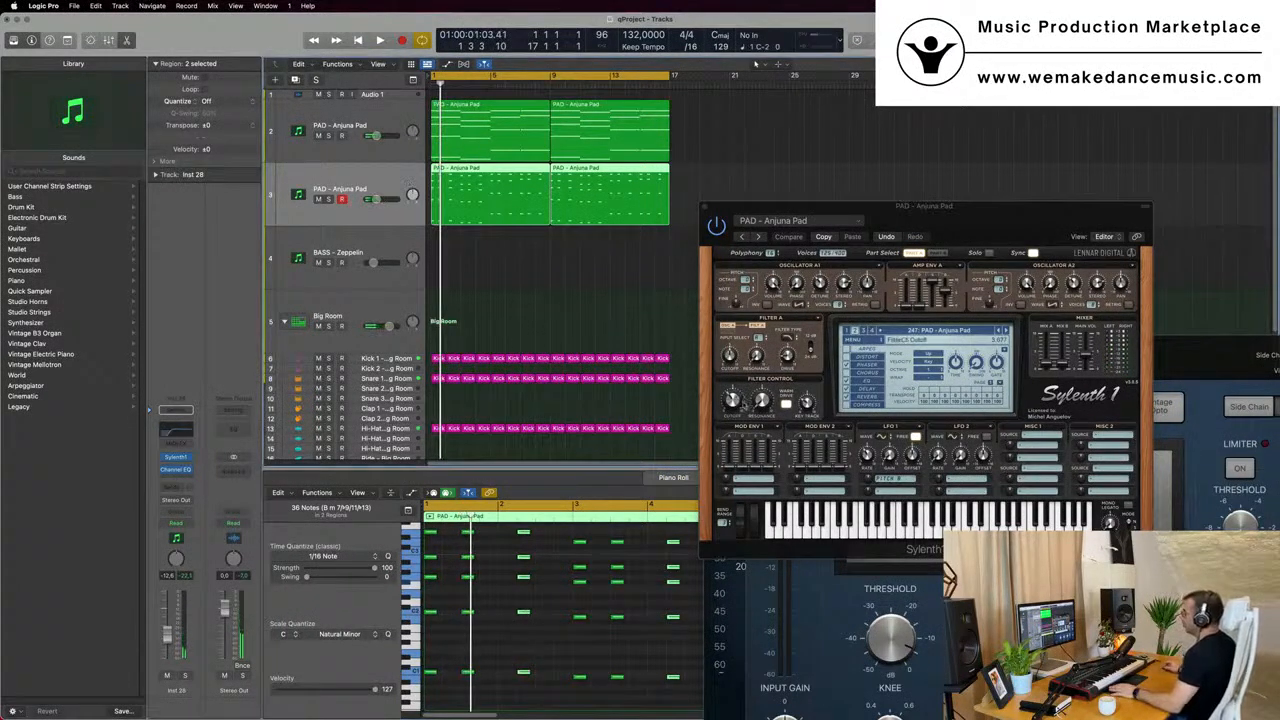
Try opening the filter cutoff in the original pad's Sylenth1 while auditioning the stabs.
{"action": "left_click_drag", "start_coordinate": [743, 404], "coordinate": [745, 370]}
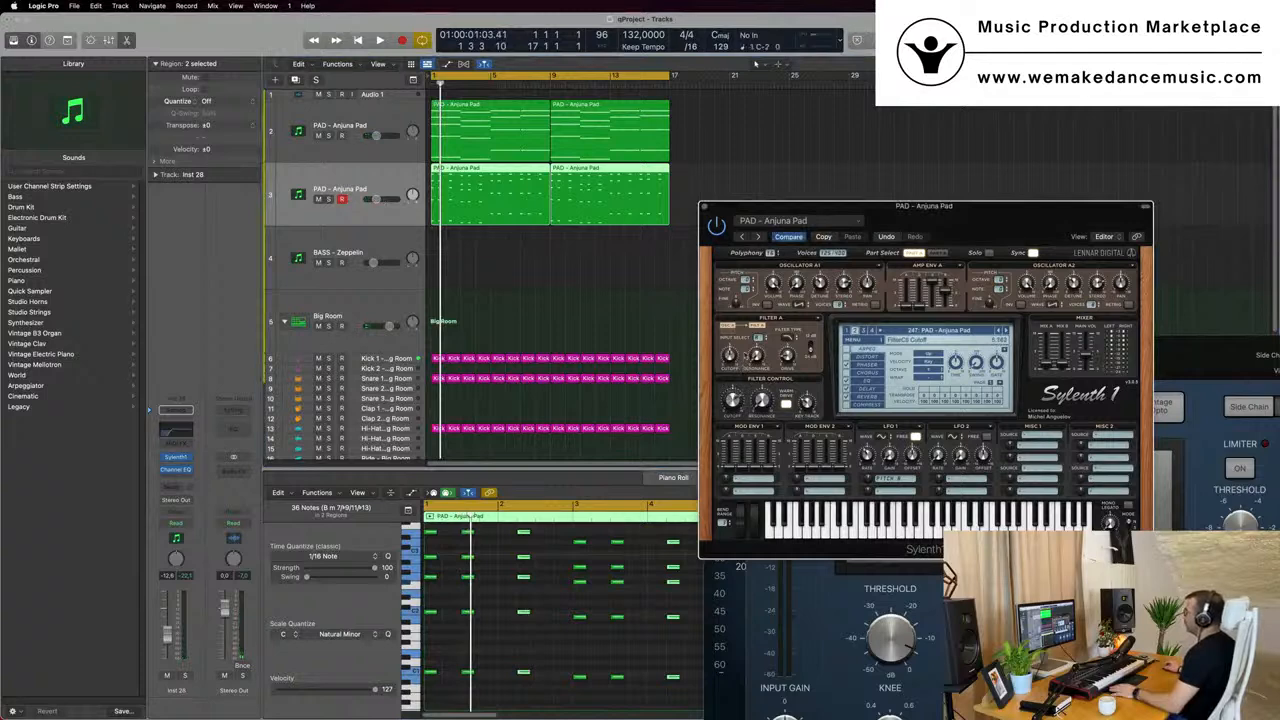
{"action": "key", "text": "space"}
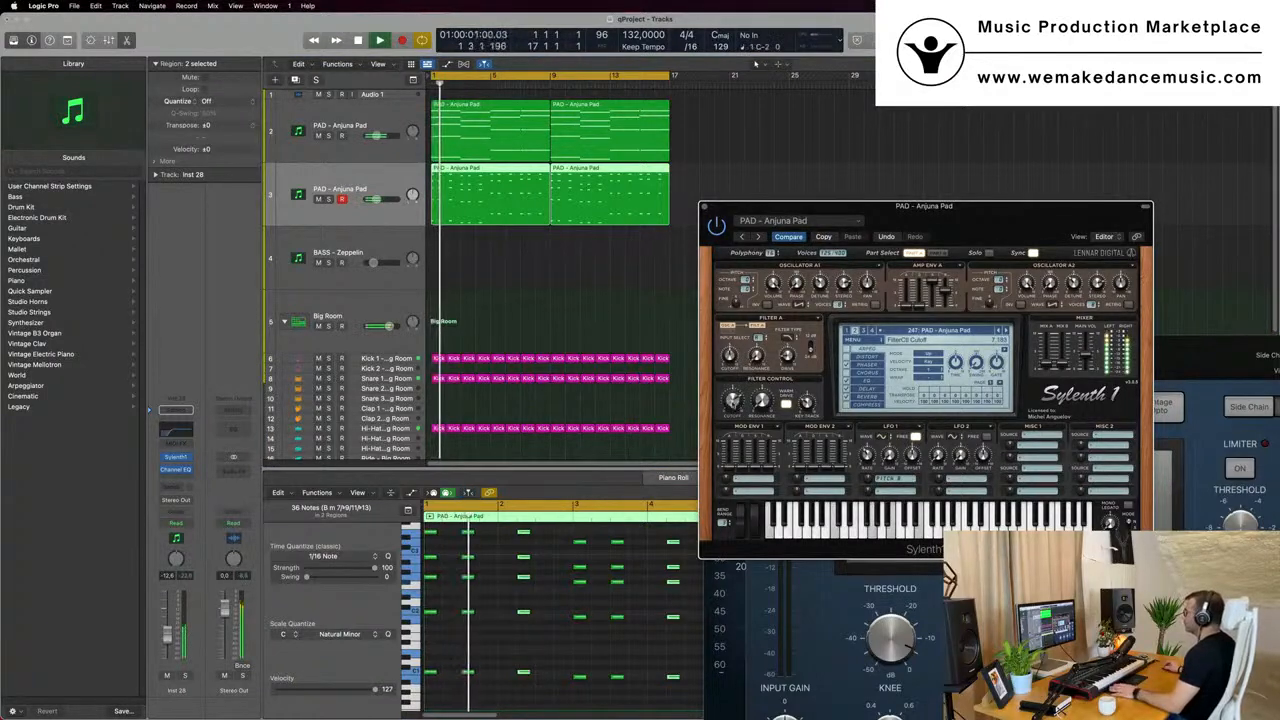
{"action": "left_click_drag", "start_coordinate": [731, 412], "coordinate": [731, 408]}
{"action": "key", "text": "space"}
{"action": "key", "text": "space"}
{"action": "key", "text": "space"}
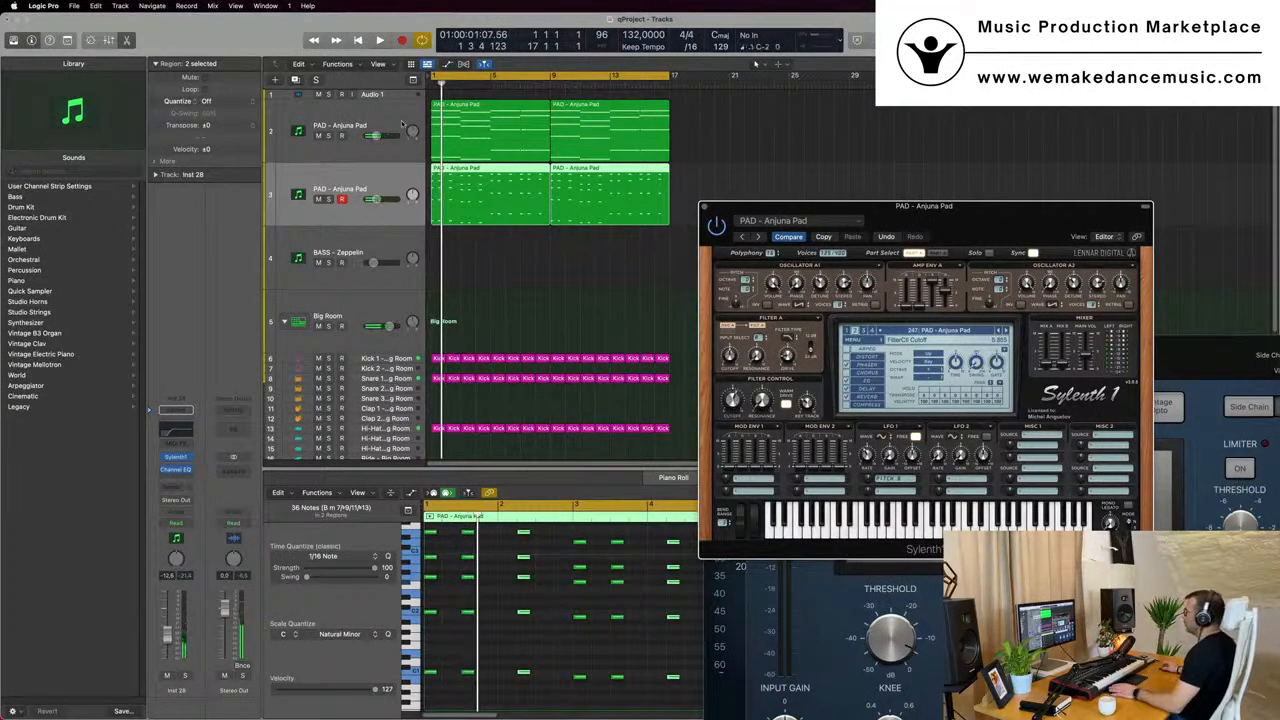
Lower the original pad's Sylenth1 filter control cutoff to 3.87 while playing the loop.
{"action": "left_click", "coordinate": [401, 123]}
{"action": "key", "text": "space"}
{"action": "key", "text": "space"}
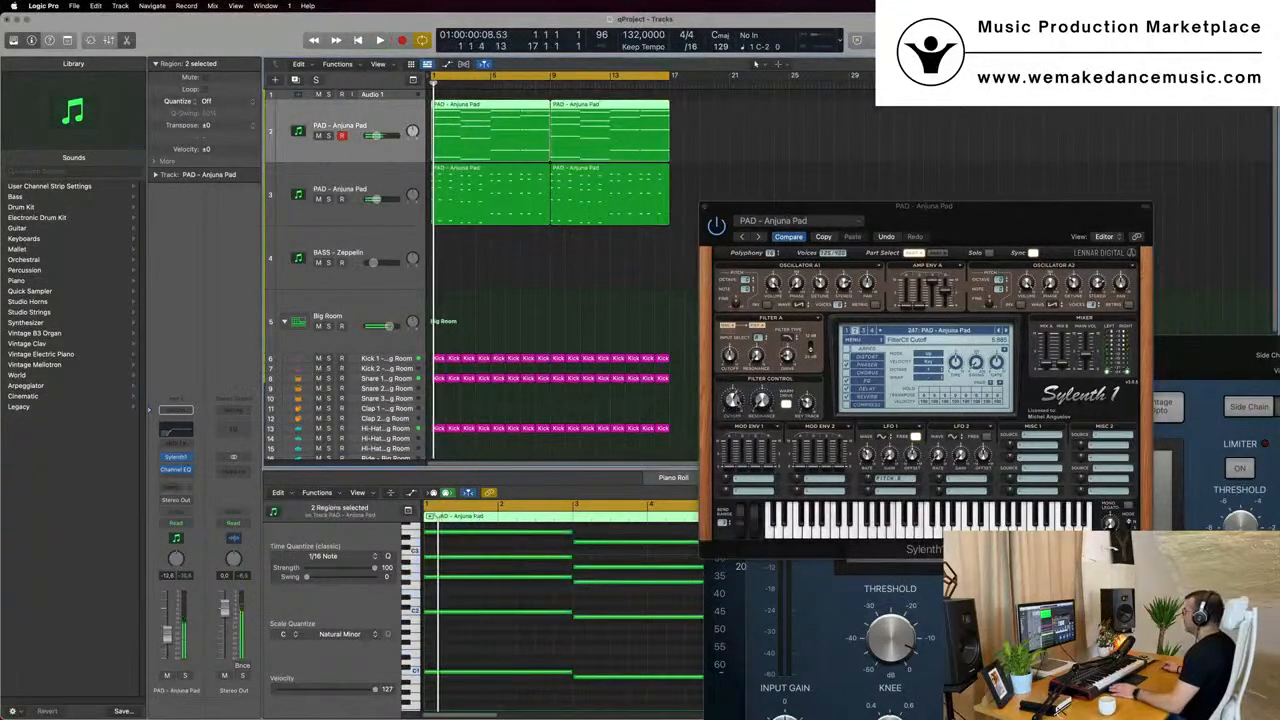
{"action": "key", "text": "space"}
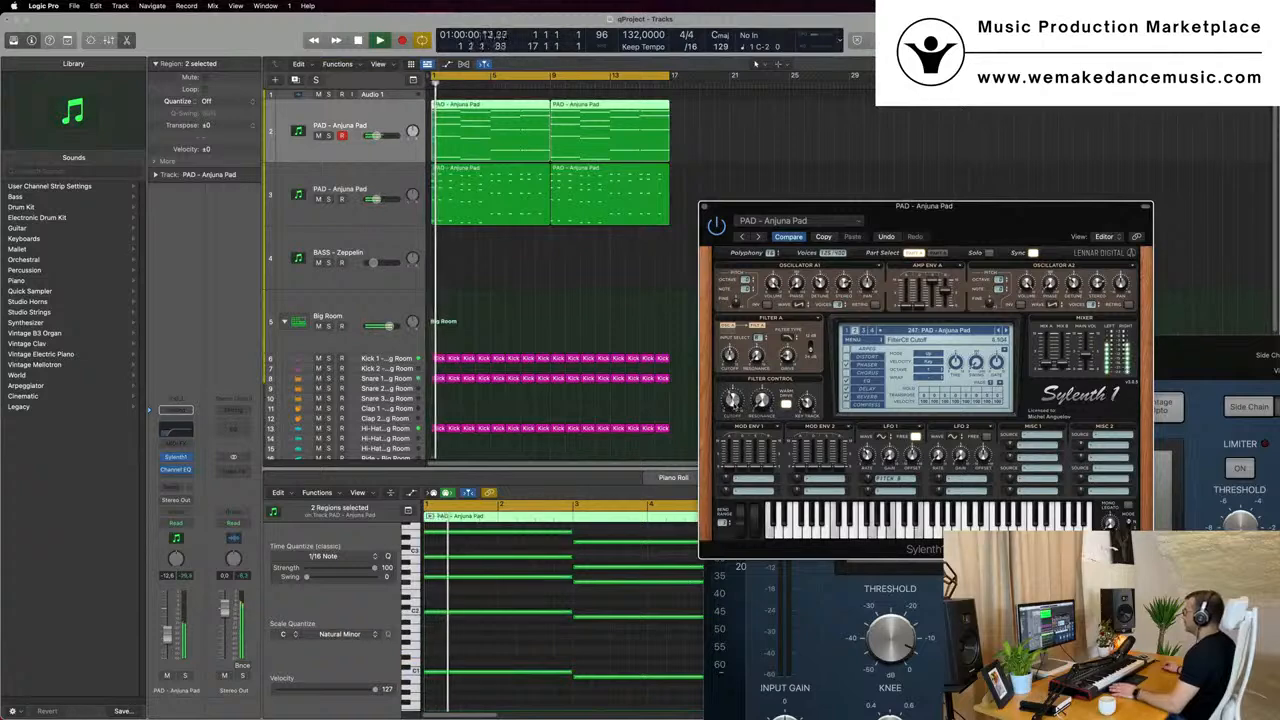
Open the duplicated pad track's Sylenth1 beside the arrangement, and raise that track's volume to about -9.8 dB during playback.
{"action": "left_click", "coordinate": [391, 193]}
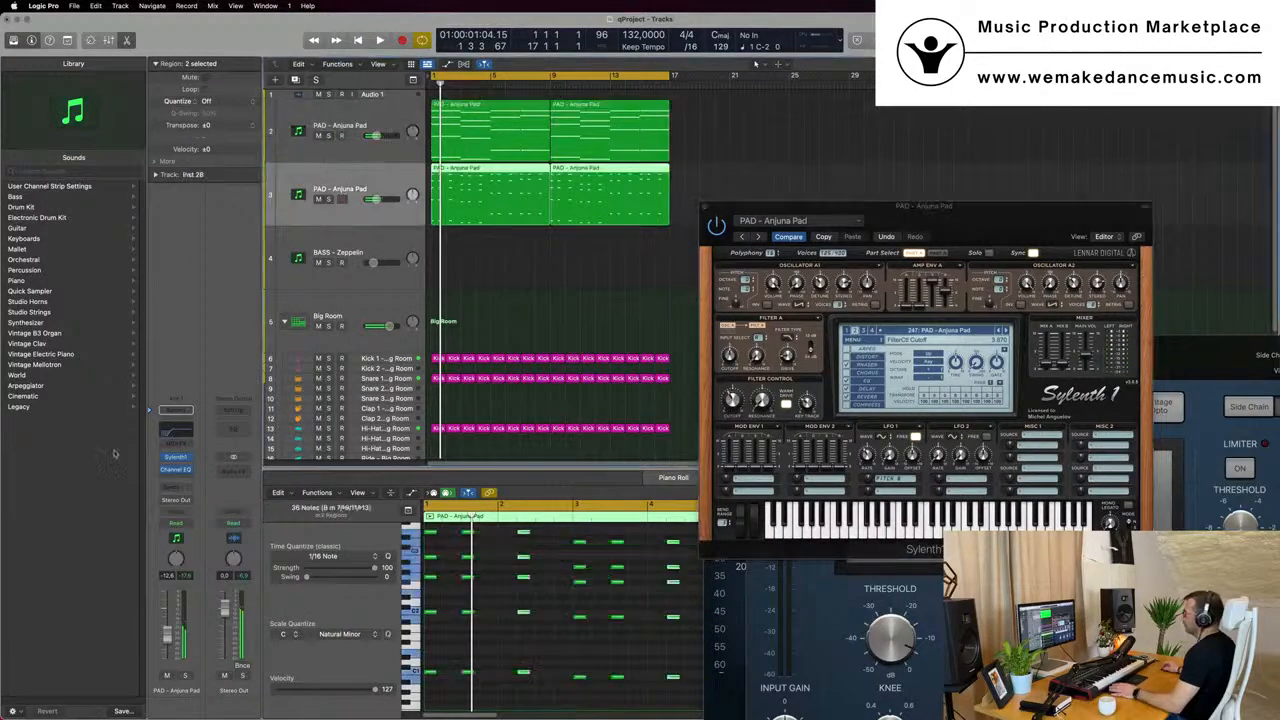
{"action": "left_click", "coordinate": [176, 458]}
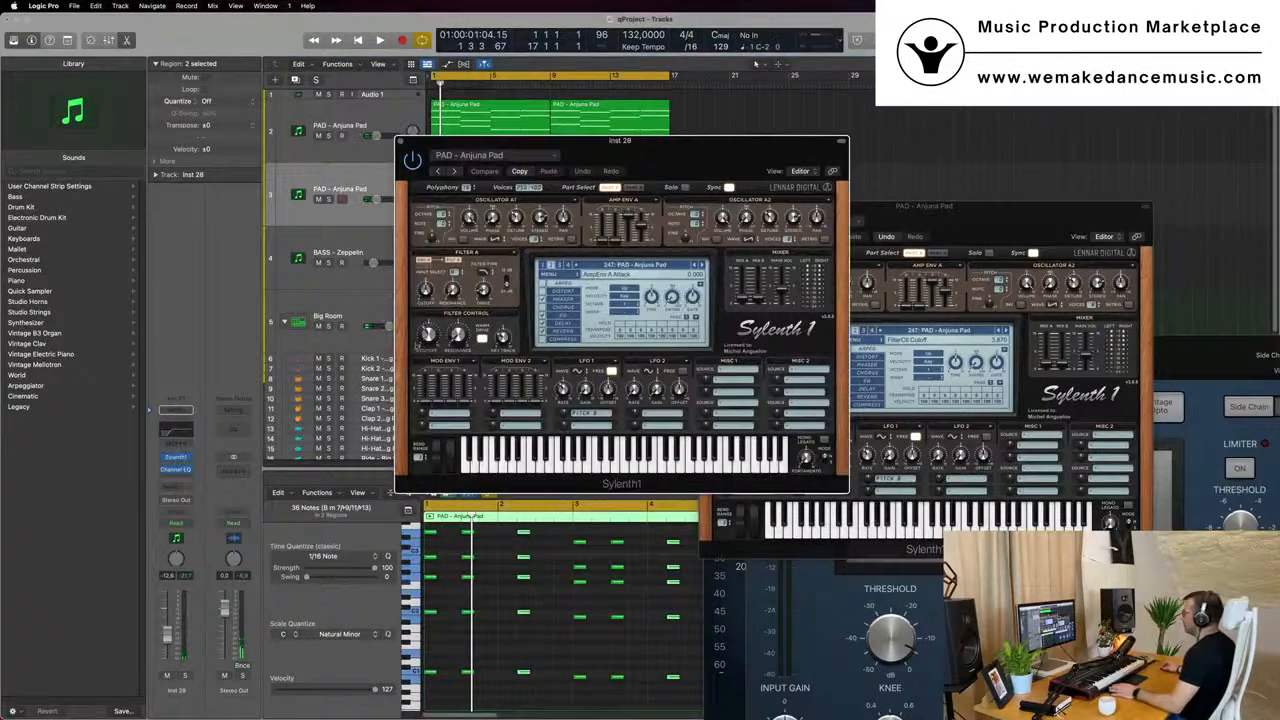
{"action": "left_click_drag", "start_coordinate": [655, 147], "coordinate": [1046, 168]}
{"action": "key", "text": "space"}
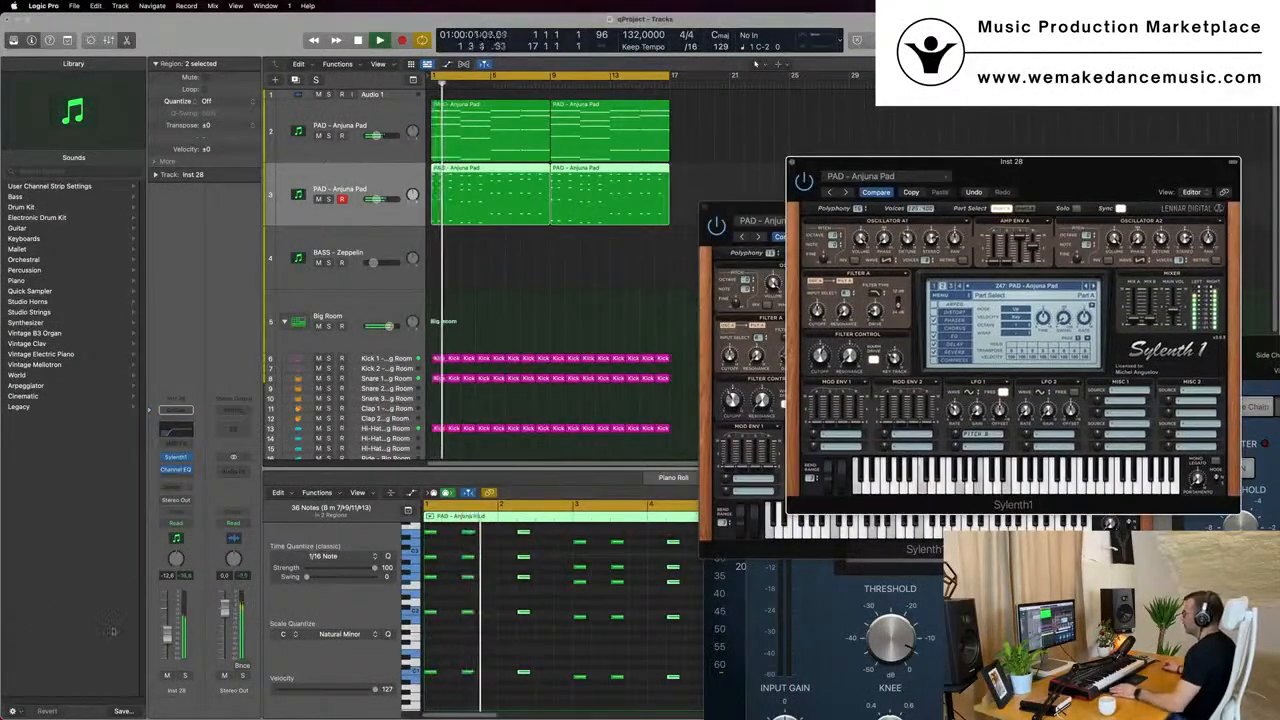
{"action": "left_click", "coordinate": [516, 621]}
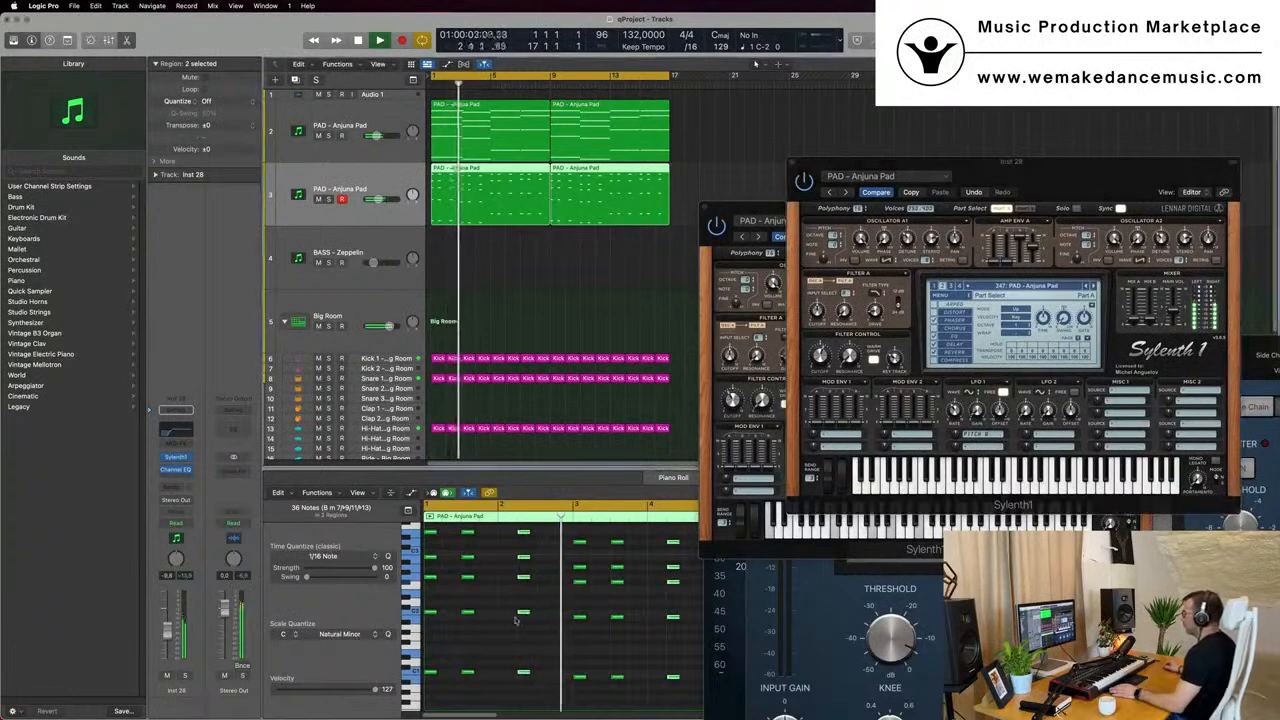
Copy the second and third chord stabs of the duplicated pad to slightly earlier positions as extra stabs.
{"action": "scroll", "coordinate": [510, 622], "scroll_direction": "down", "scroll_amount": 1}
{"action": "key", "text": "Return"}
{"action": "scroll", "coordinate": [490, 565], "scroll_direction": "up", "scroll_amount": 3}
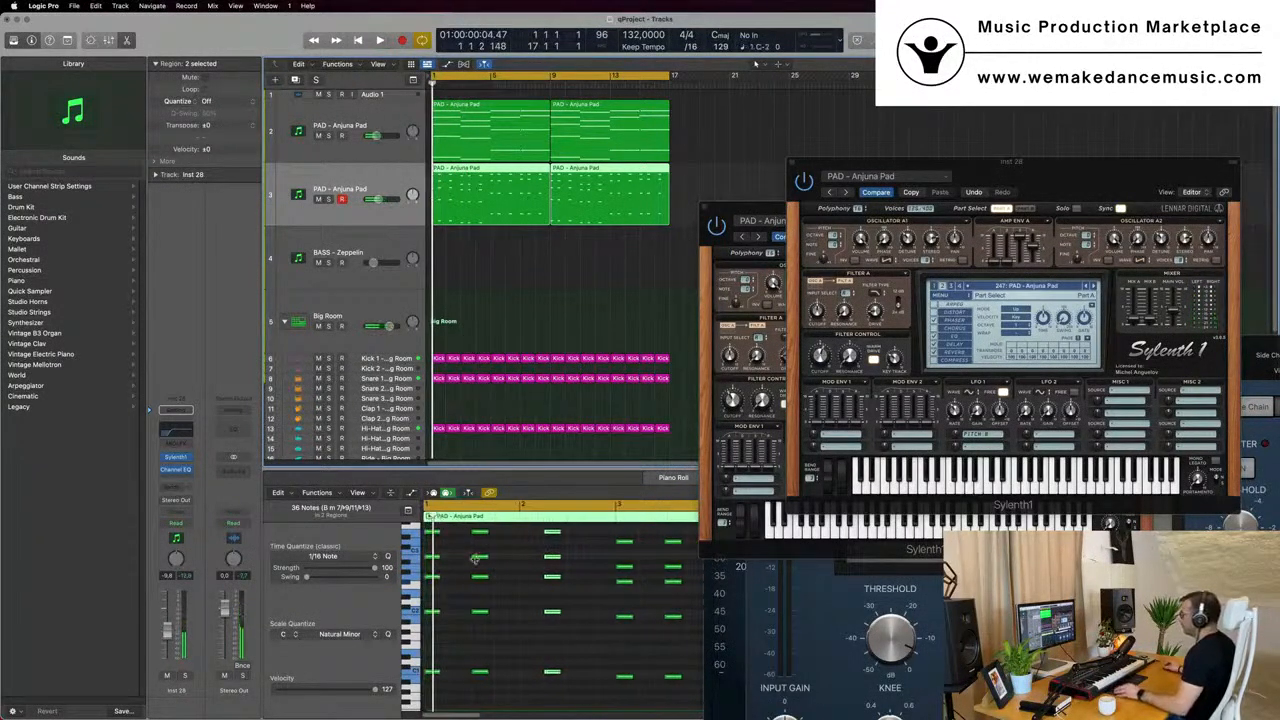
{"action": "scroll", "coordinate": [476, 560], "scroll_direction": "down", "scroll_amount": 2}
{"action": "left_click_drag", "start_coordinate": [466, 543], "coordinate": [613, 692]}
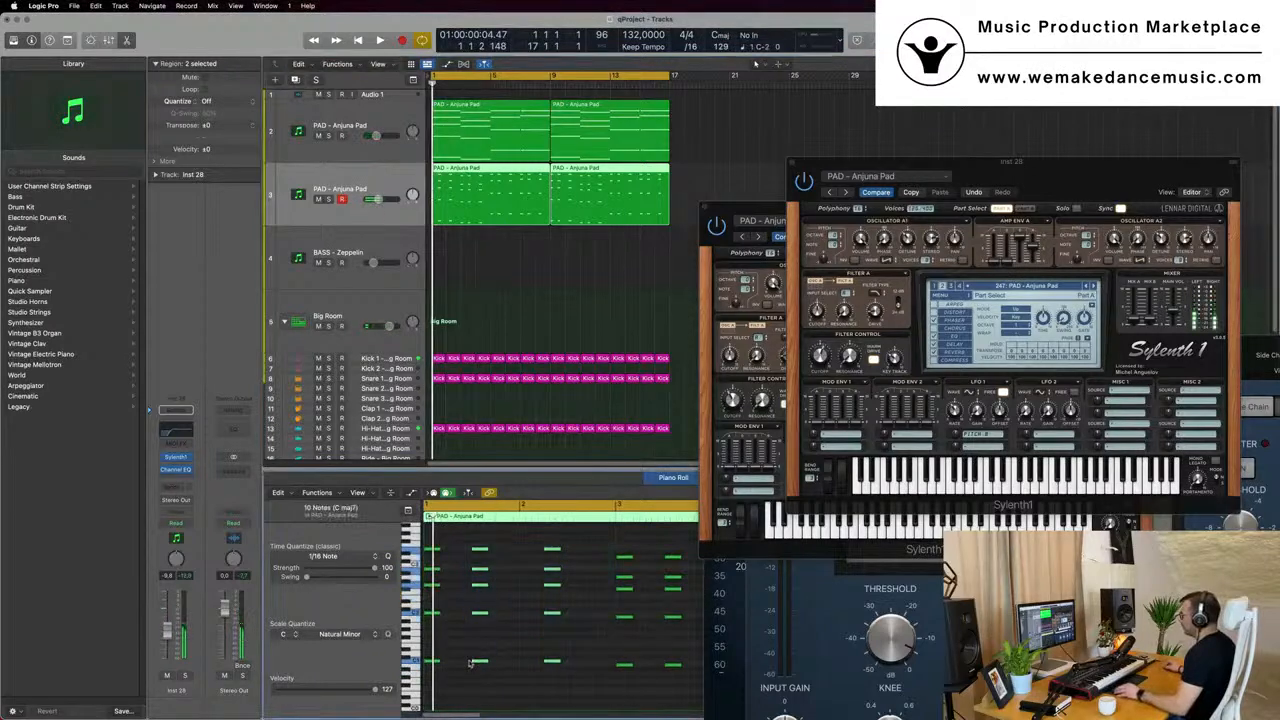
{"action": "left_click_drag", "start_coordinate": [482, 662], "coordinate": [452, 665]}
Audition the stab pattern and move the ten selected notes about a sixteenth earlier.
{"action": "key", "text": "space"}
{"action": "key", "text": "space"}
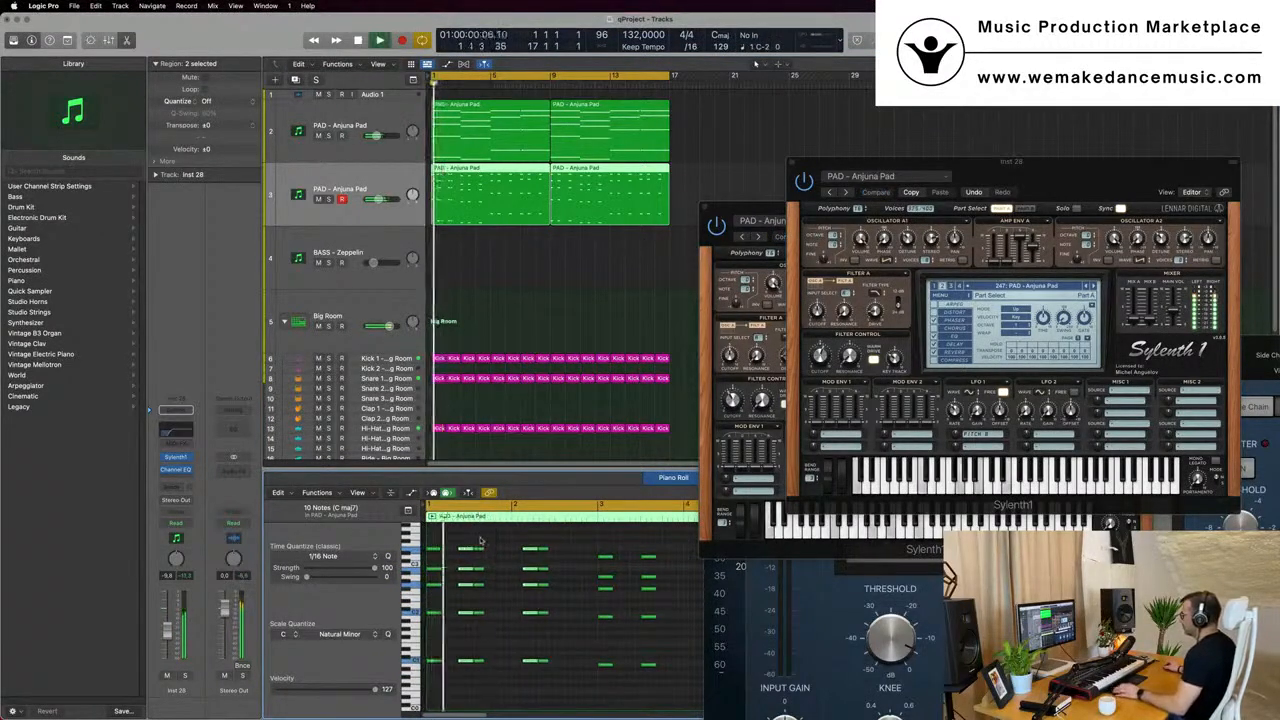
{"action": "key", "text": "space"}
{"action": "key", "text": "space"}
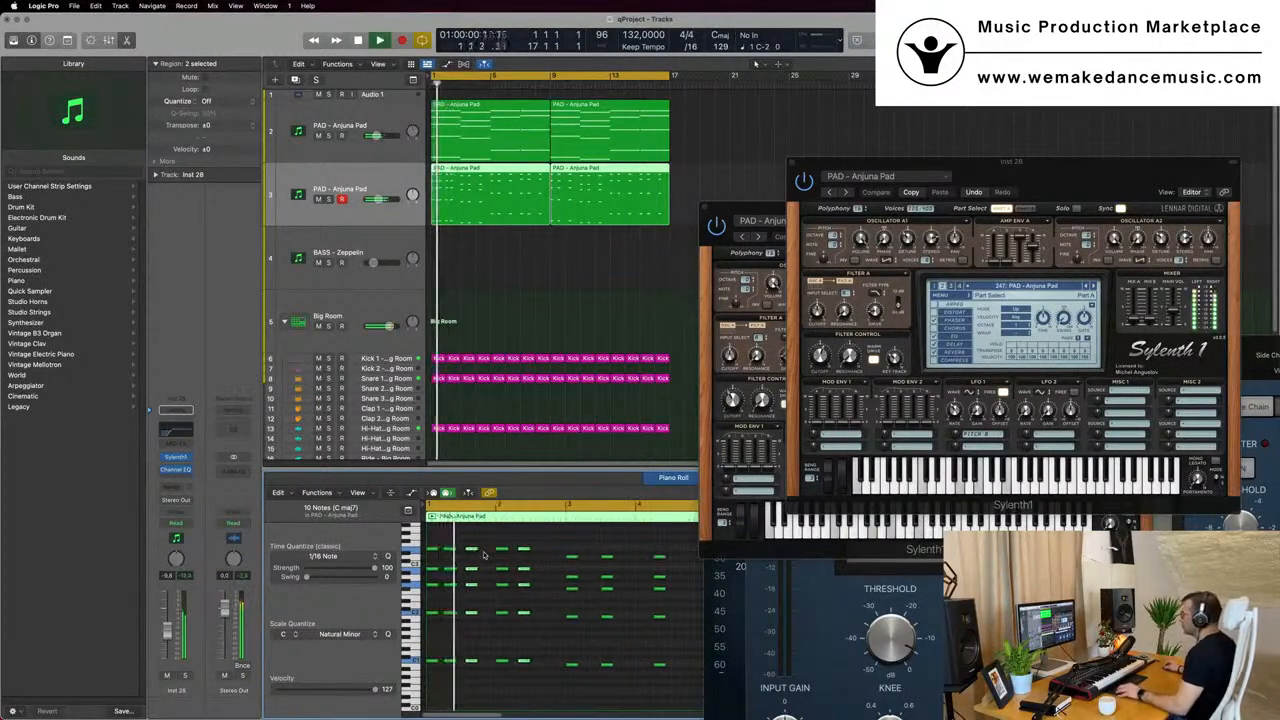
{"action": "scroll", "coordinate": [491, 562], "scroll_direction": "left", "scroll_amount": 3}
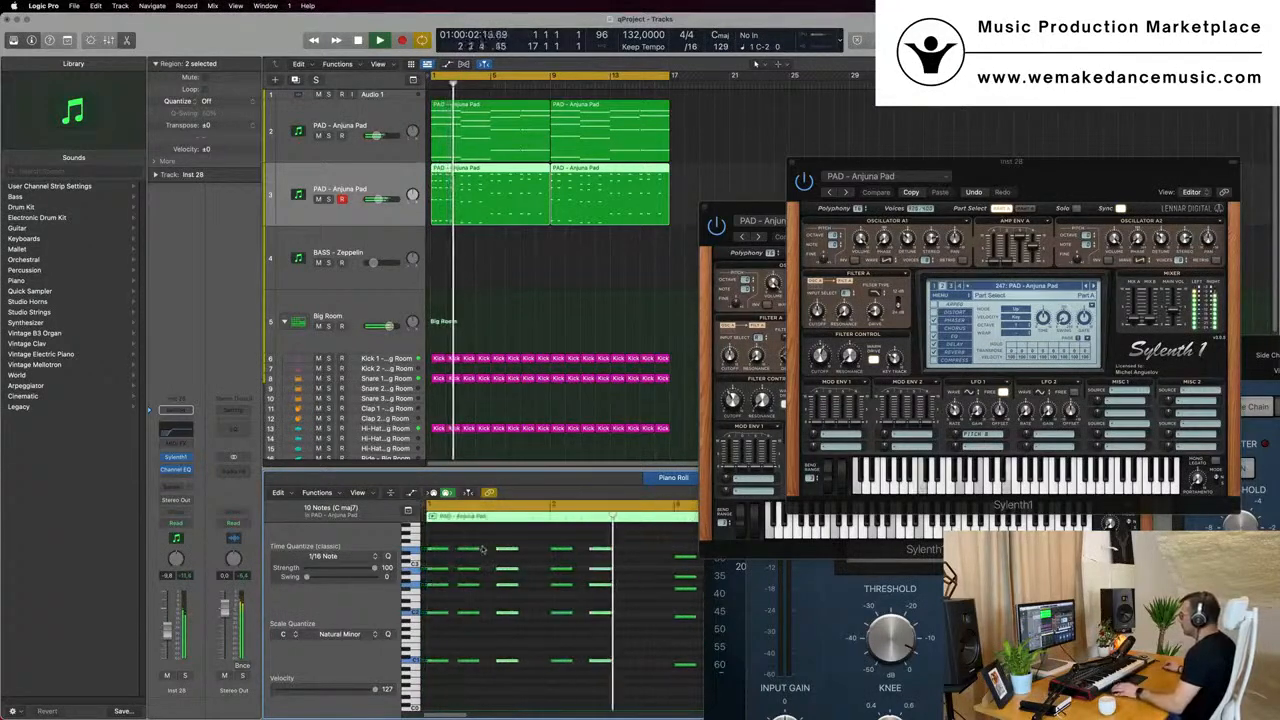
{"action": "left_click_drag", "start_coordinate": [504, 549], "coordinate": [498, 554]}
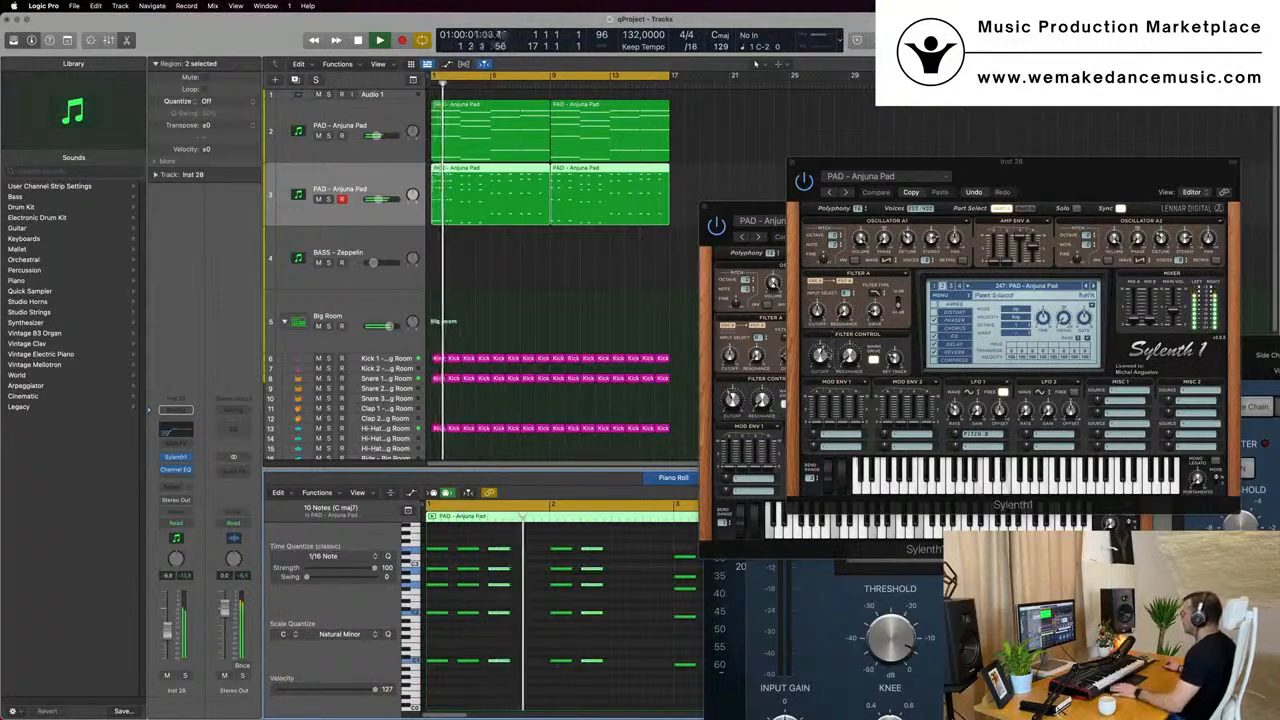
Shape the stab sound in the duplicated pad's Sylenth1, setting the AmpEnv A decay to 0.
{"action": "left_click", "coordinate": [826, 346]}
{"action": "left_click_drag", "start_coordinate": [1046, 163], "coordinate": [974, 141]}
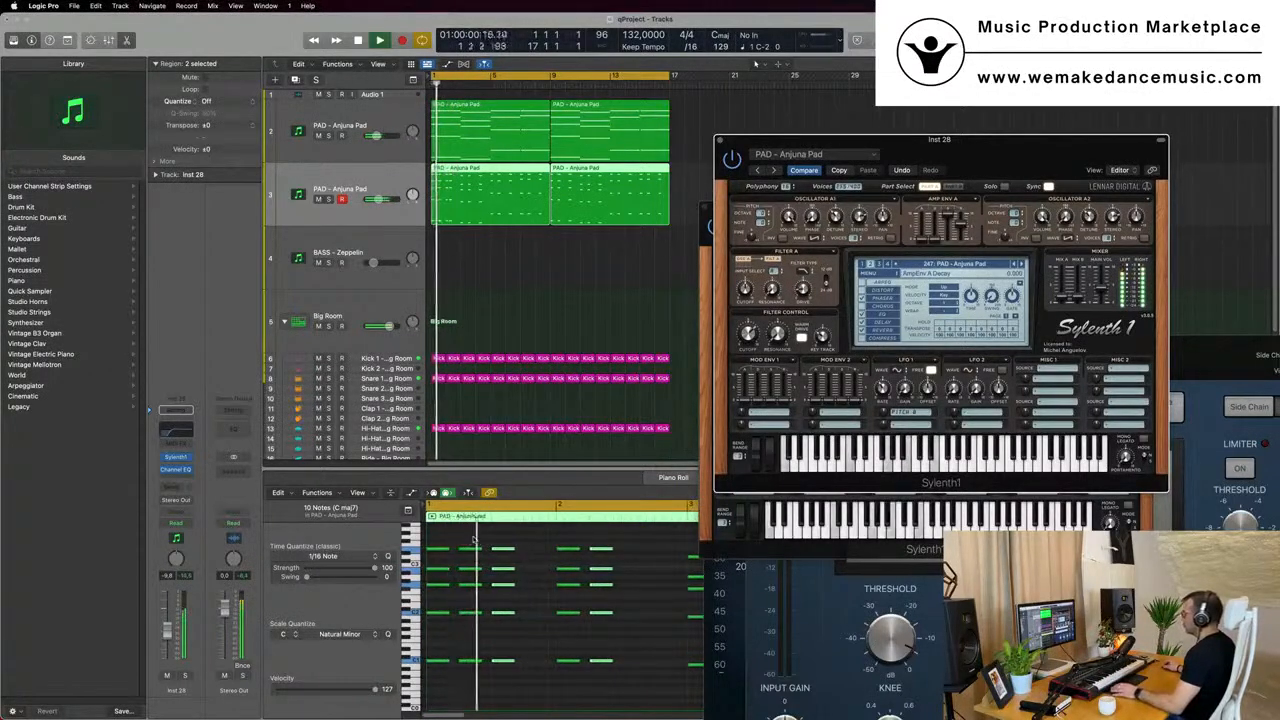
Delete the third chord stab in bar 1 of the duplicated pad and play the pattern.
{"action": "left_click_drag", "start_coordinate": [492, 538], "coordinate": [514, 714]}
{"action": "key", "text": "space"}
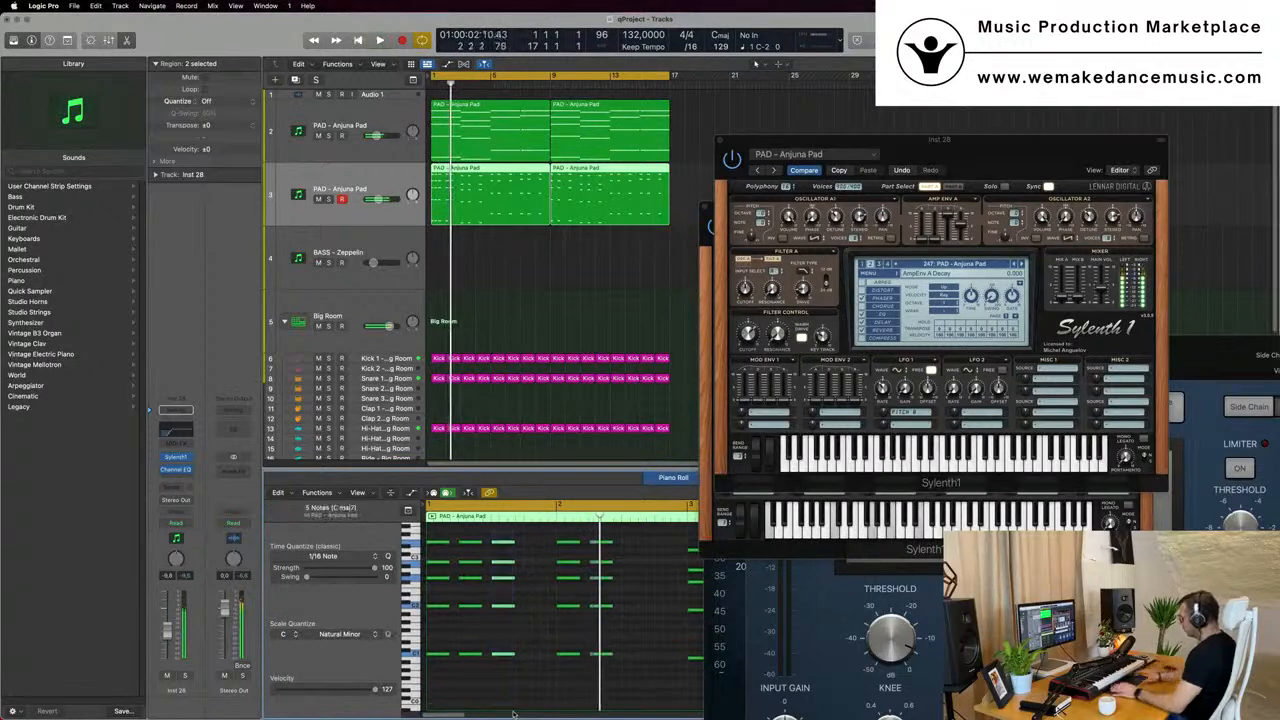
{"action": "key", "text": "space"}
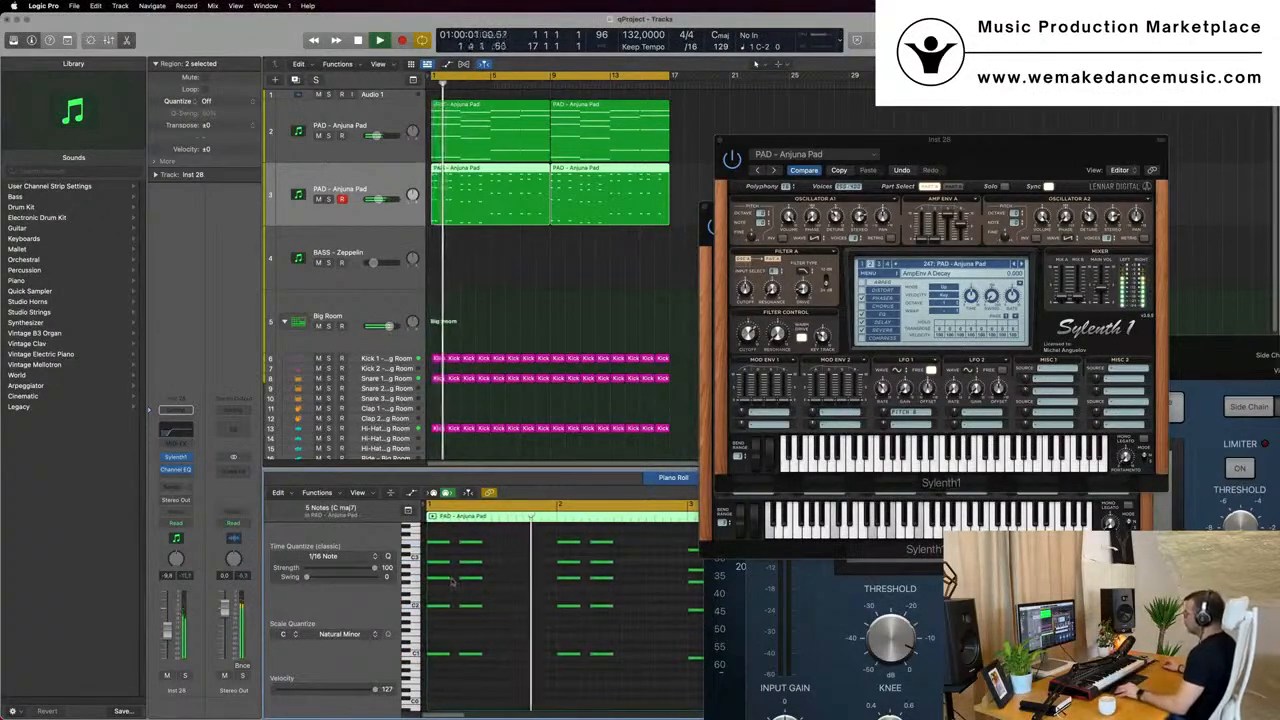
Copy the first chord stab of bar 5 in the duplicated pad about a beat later and play the pattern.
{"action": "scroll", "coordinate": [596, 602], "scroll_direction": "down", "scroll_amount": 4}
{"action": "scroll", "coordinate": [564, 602], "scroll_direction": "right", "scroll_amount": 2}
{"action": "scroll", "coordinate": [586, 604], "scroll_direction": "left", "scroll_amount": 2}
{"action": "scroll", "coordinate": [589, 606], "scroll_direction": "down", "scroll_amount": 1}
{"action": "scroll", "coordinate": [589, 607], "scroll_direction": "down", "scroll_amount": 2}
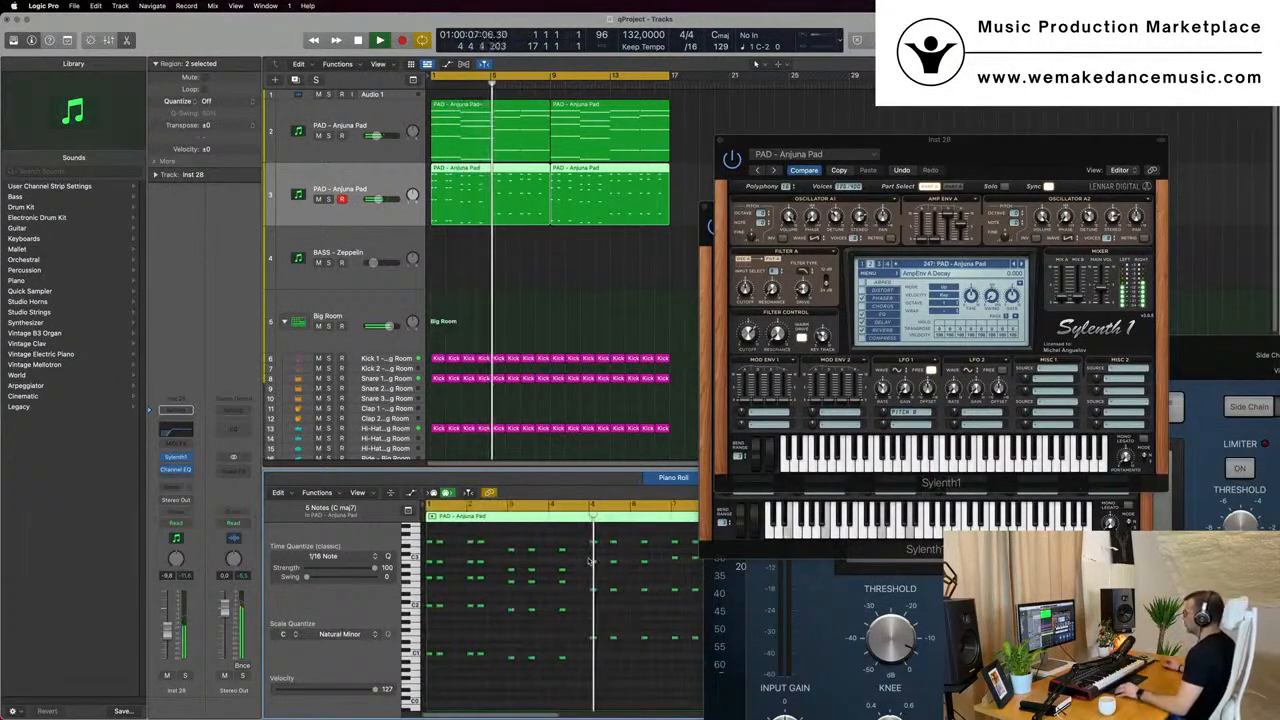
{"action": "scroll", "coordinate": [594, 567], "scroll_direction": "up", "scroll_amount": 1}
{"action": "left_click_drag", "start_coordinate": [594, 534], "coordinate": [593, 653]}
{"action": "left_click_drag", "start_coordinate": [593, 545], "coordinate": [585, 550]}
{"action": "key", "text": "space"}
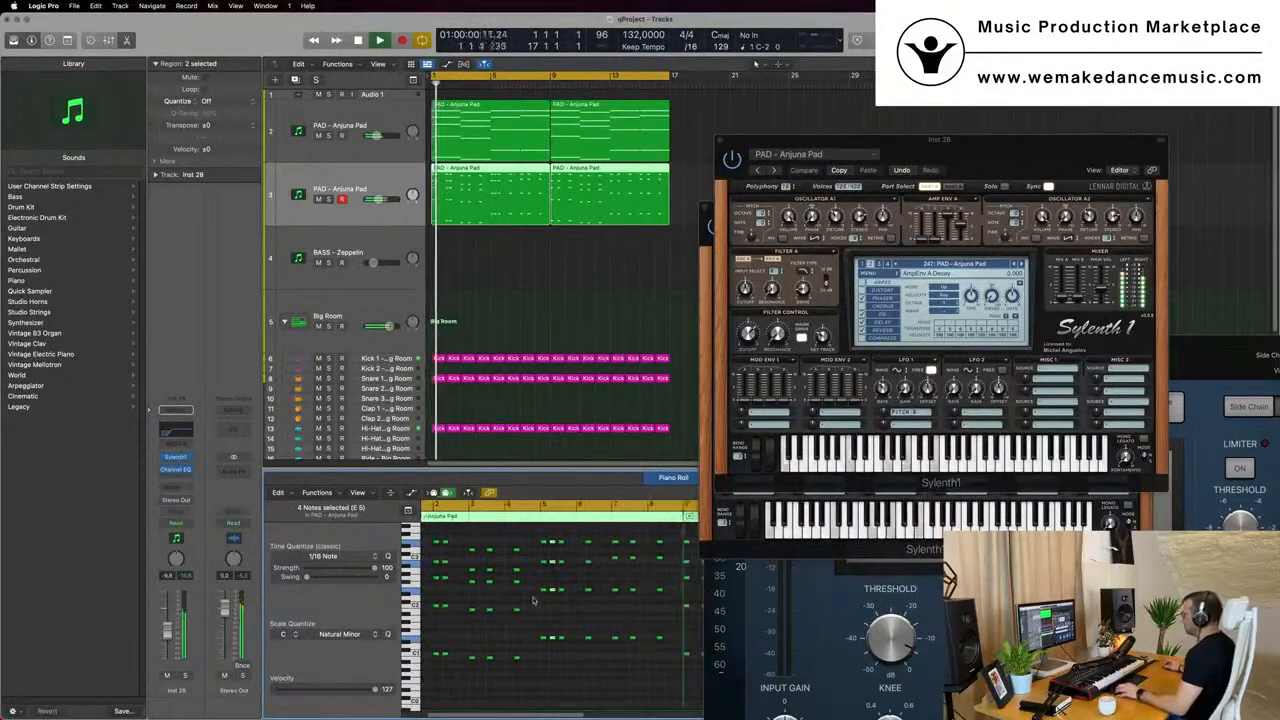
Move the third chord stab of bar 5 one bar later so it follows the stab in bar 6.
{"action": "left_click_drag", "start_coordinate": [598, 535], "coordinate": [594, 665]}
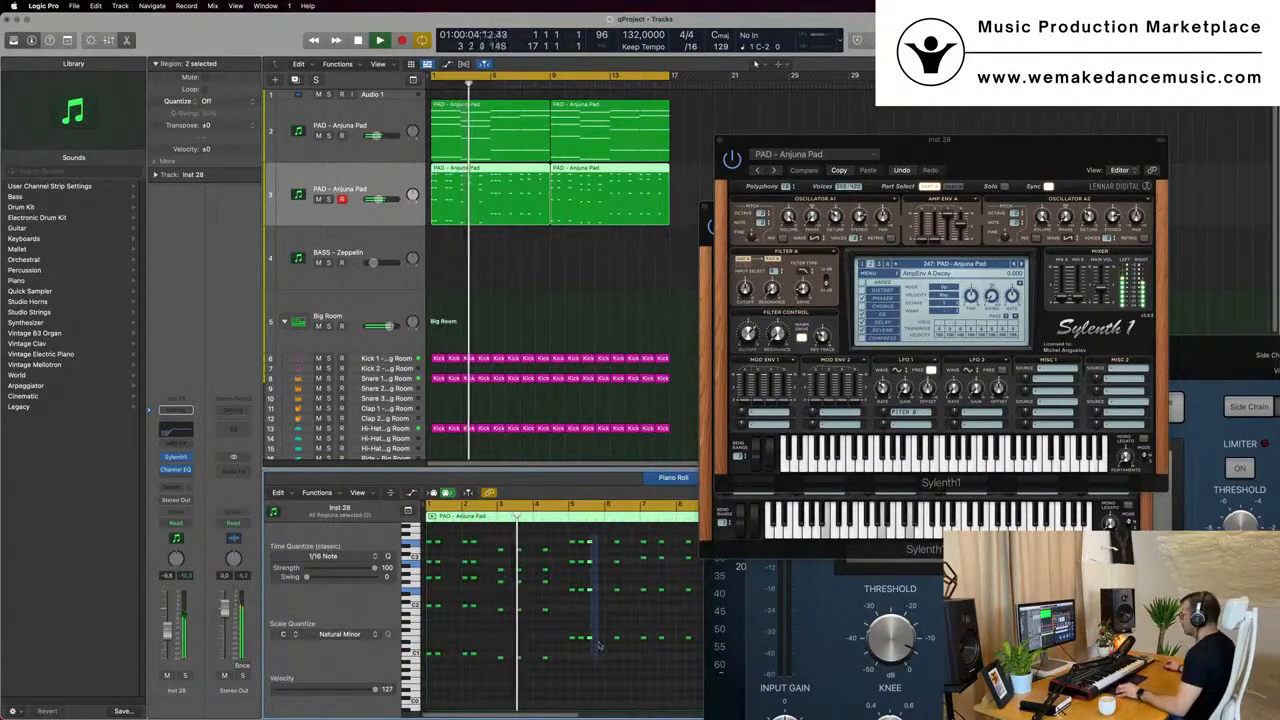
{"action": "left_click_drag", "start_coordinate": [589, 542], "coordinate": [561, 672]}
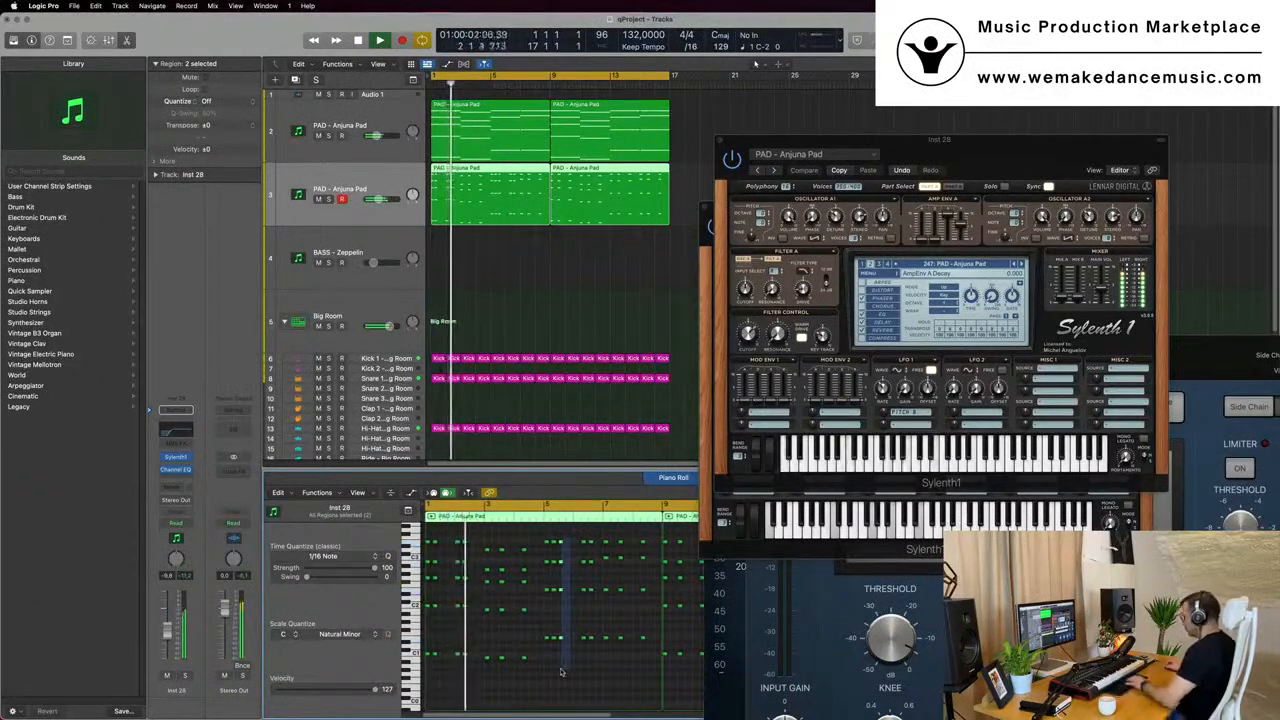
{"action": "key", "text": "super+Right"}
{"action": "key", "text": "super+Right"}
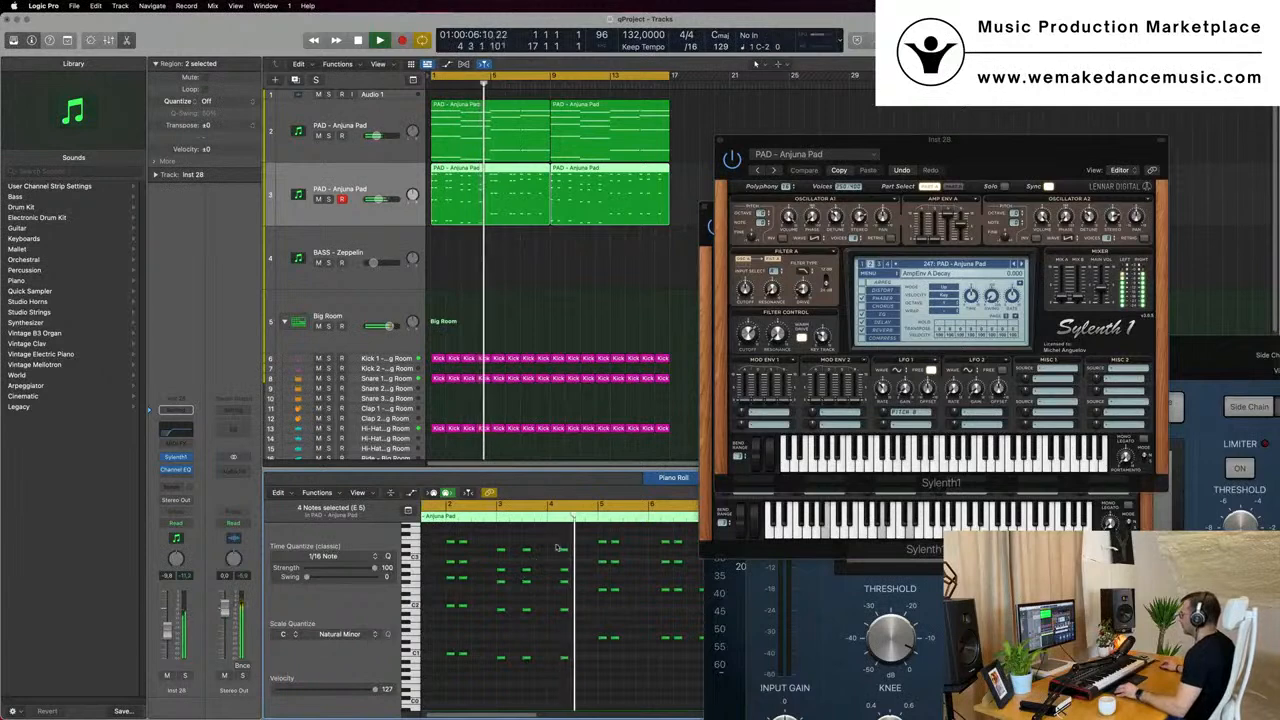
{"action": "key", "text": "Return"}
Copy the five-note chord stab in bar 4 slightly later as an extra stab.
{"action": "left_click_drag", "start_coordinate": [553, 542], "coordinate": [584, 704]}
{"action": "left_click_drag", "start_coordinate": [565, 657], "coordinate": [578, 655]}
{"action": "key", "text": "super+Left"}
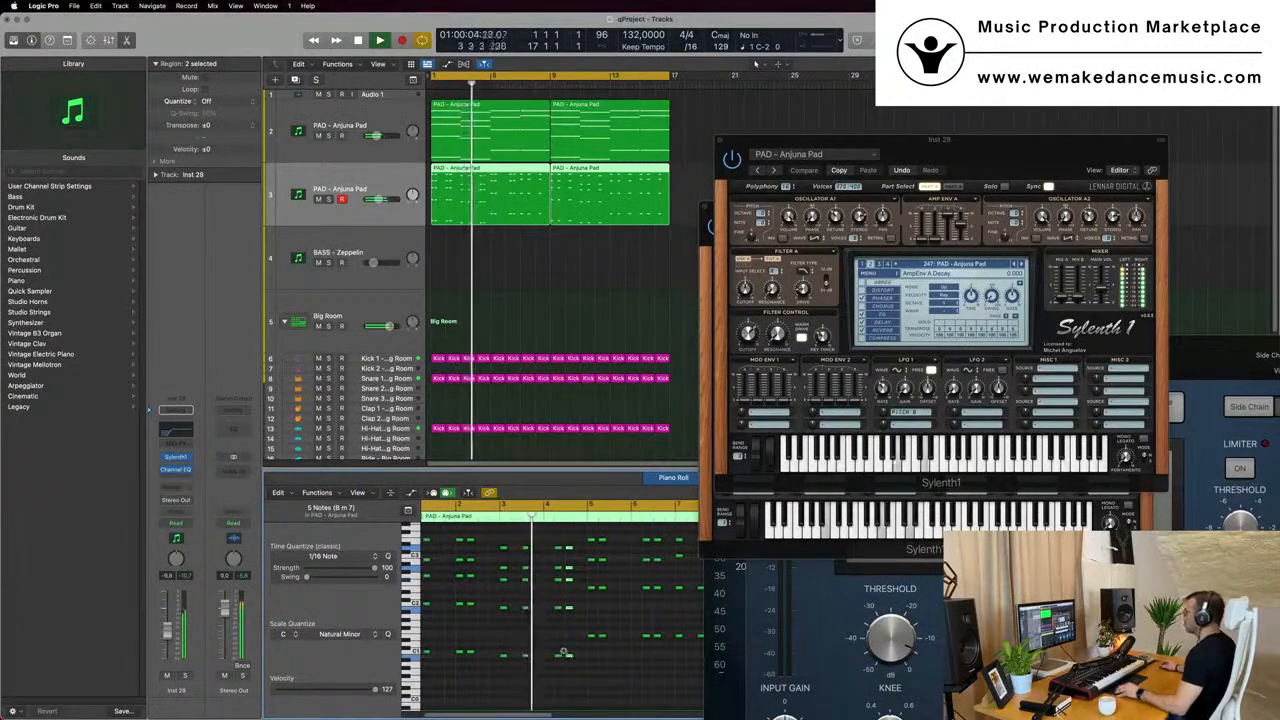
{"action": "key", "text": "super+Left"}
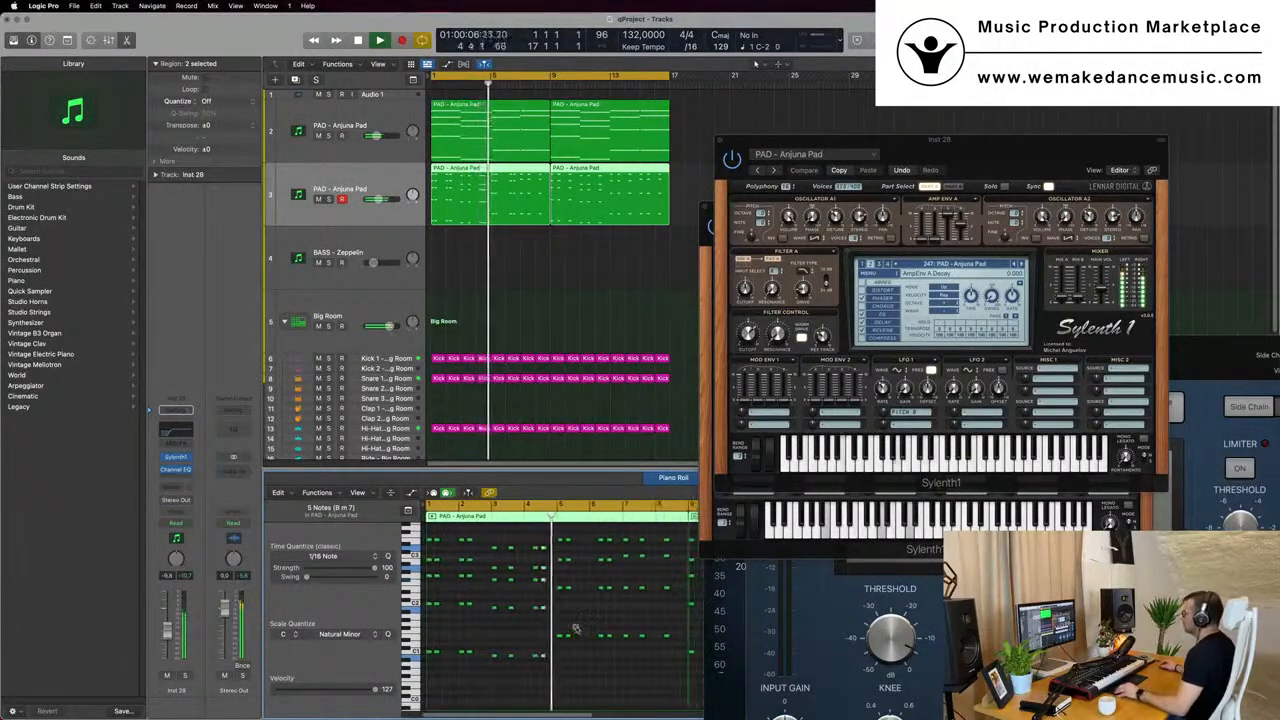
Copy the second chord stab of bar 5 to the end of that bar and play from the start.
{"action": "scroll", "coordinate": [578, 629], "scroll_direction": "right", "scroll_amount": 1}
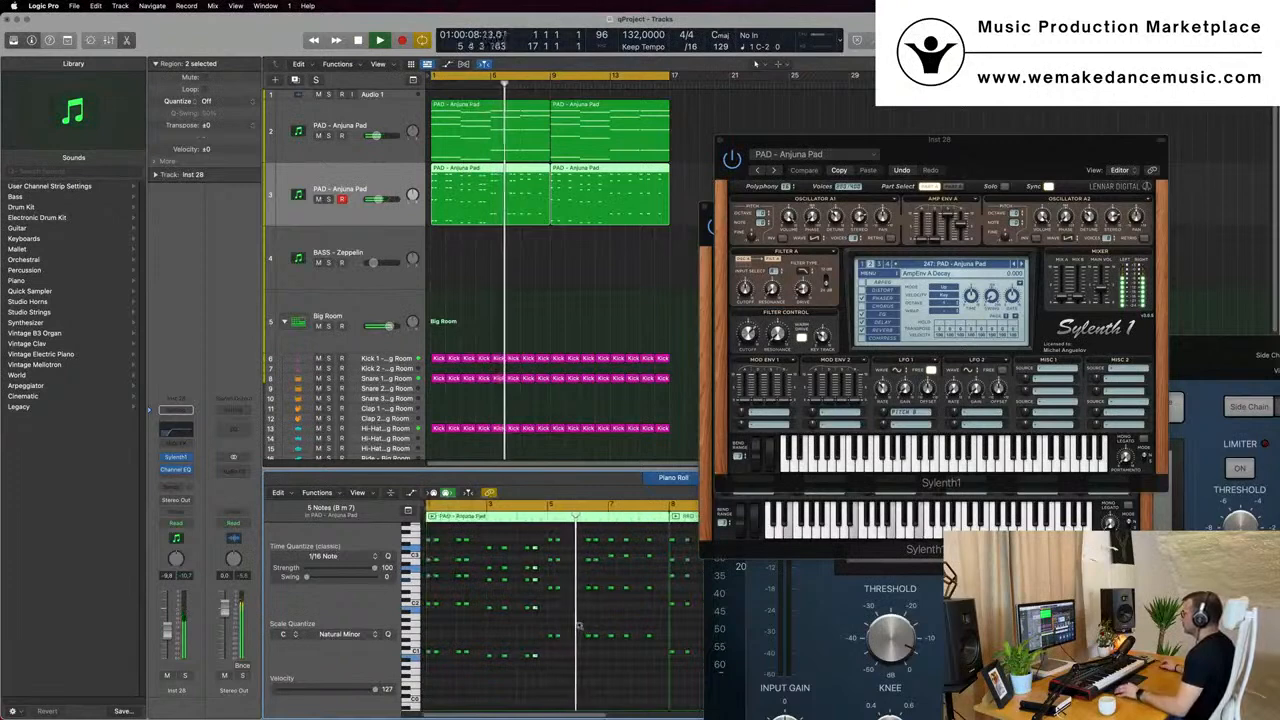
{"action": "left_click_drag", "start_coordinate": [566, 533], "coordinate": [552, 642]}
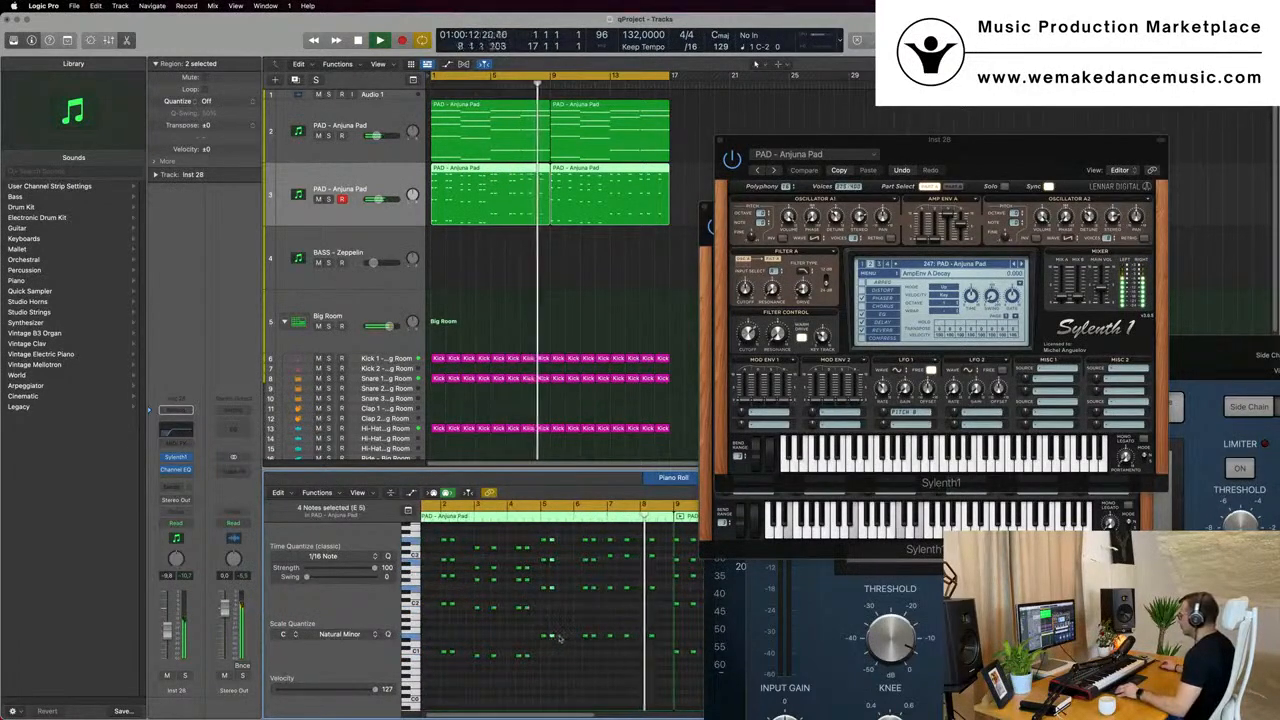
{"action": "left_click_drag", "start_coordinate": [558, 638], "coordinate": [567, 638]}
{"action": "key", "text": "Return"}
{"action": "scroll", "coordinate": [556, 280], "scroll_direction": "down", "scroll_amount": 2}
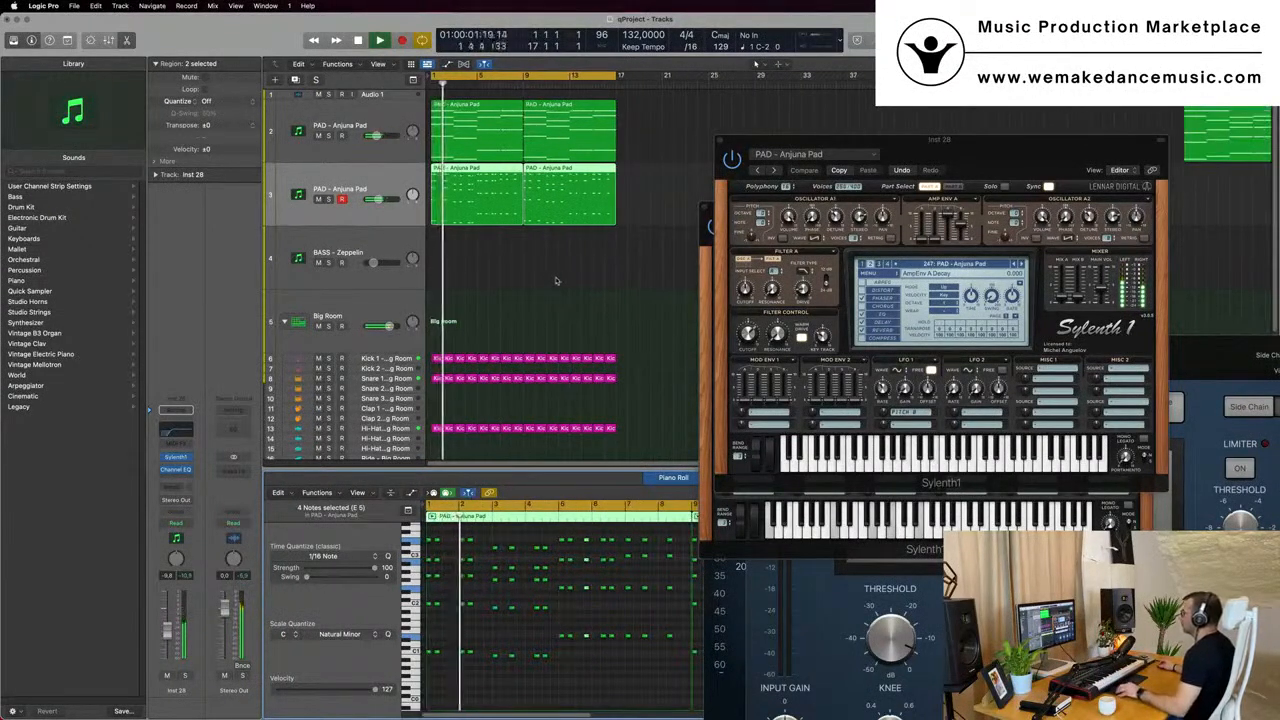
In the duplicated pad's first region, copy the second chord stab of bar 7 to position 8 1 1 1.
{"action": "left_click", "coordinate": [557, 279]}
{"action": "left_click", "coordinate": [488, 212]}
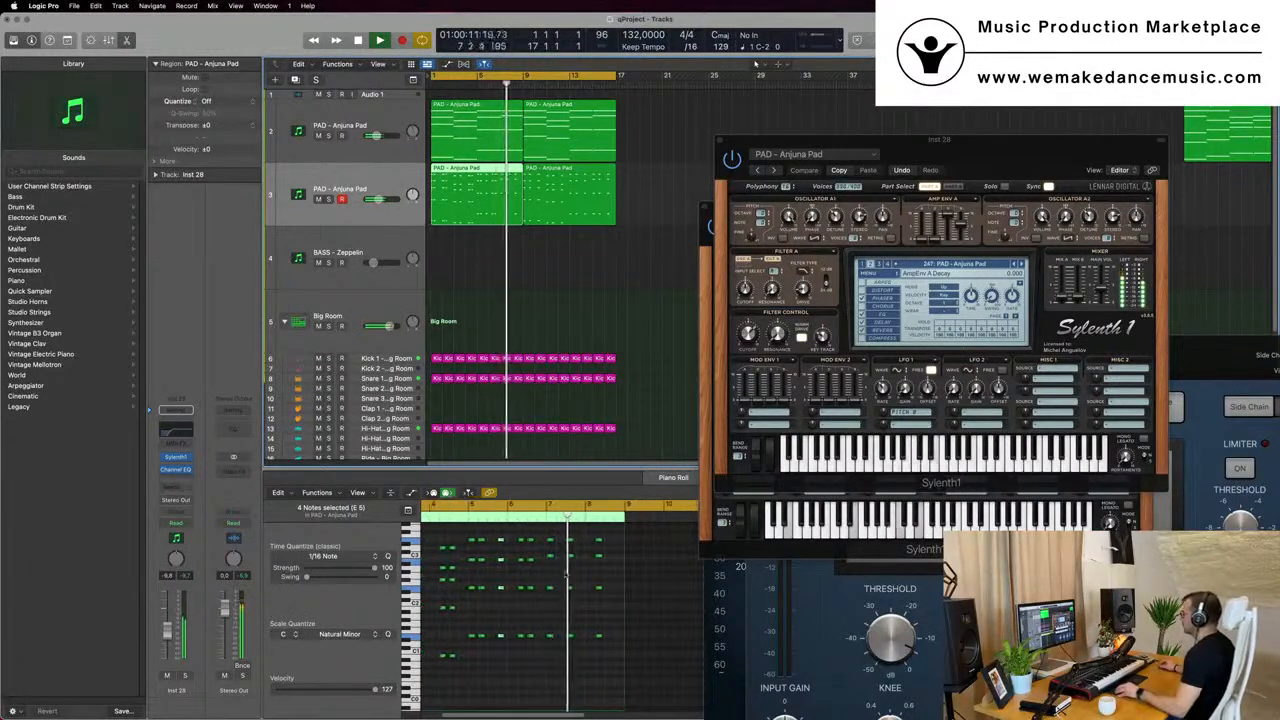
{"action": "left_click", "coordinate": [569, 540]}
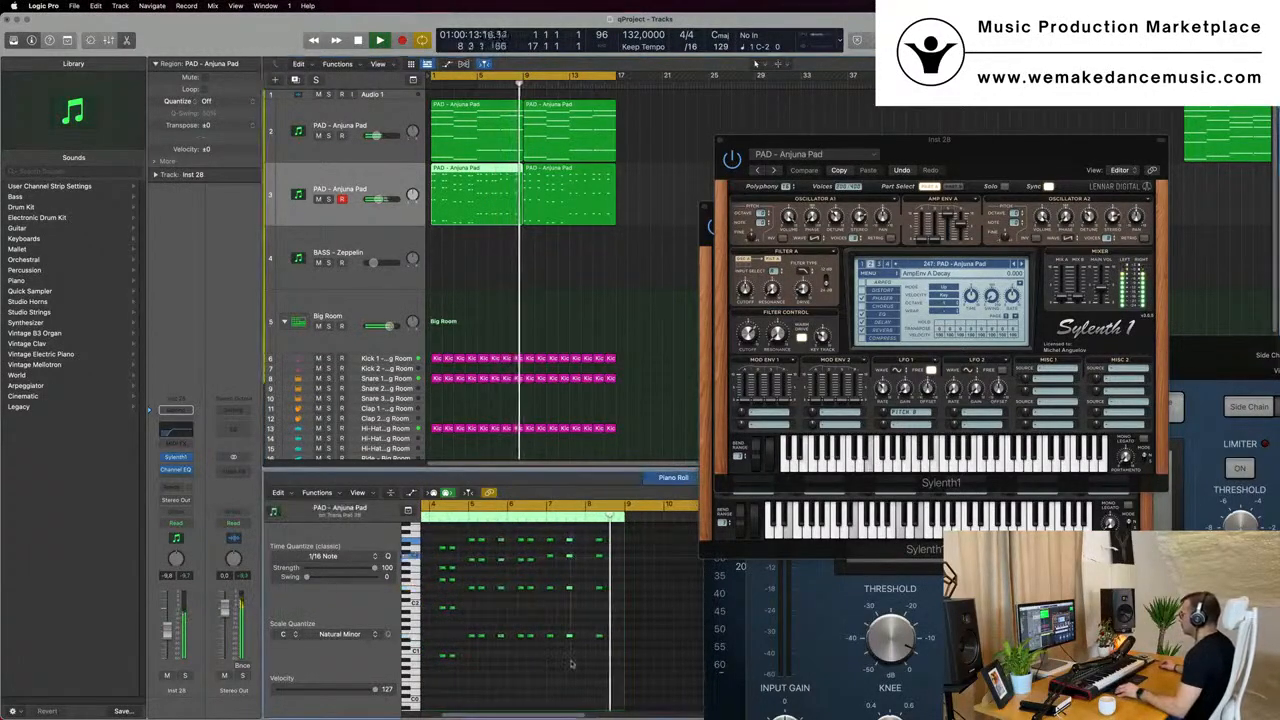
{"action": "left_click_drag", "start_coordinate": [569, 543], "coordinate": [591, 548]}
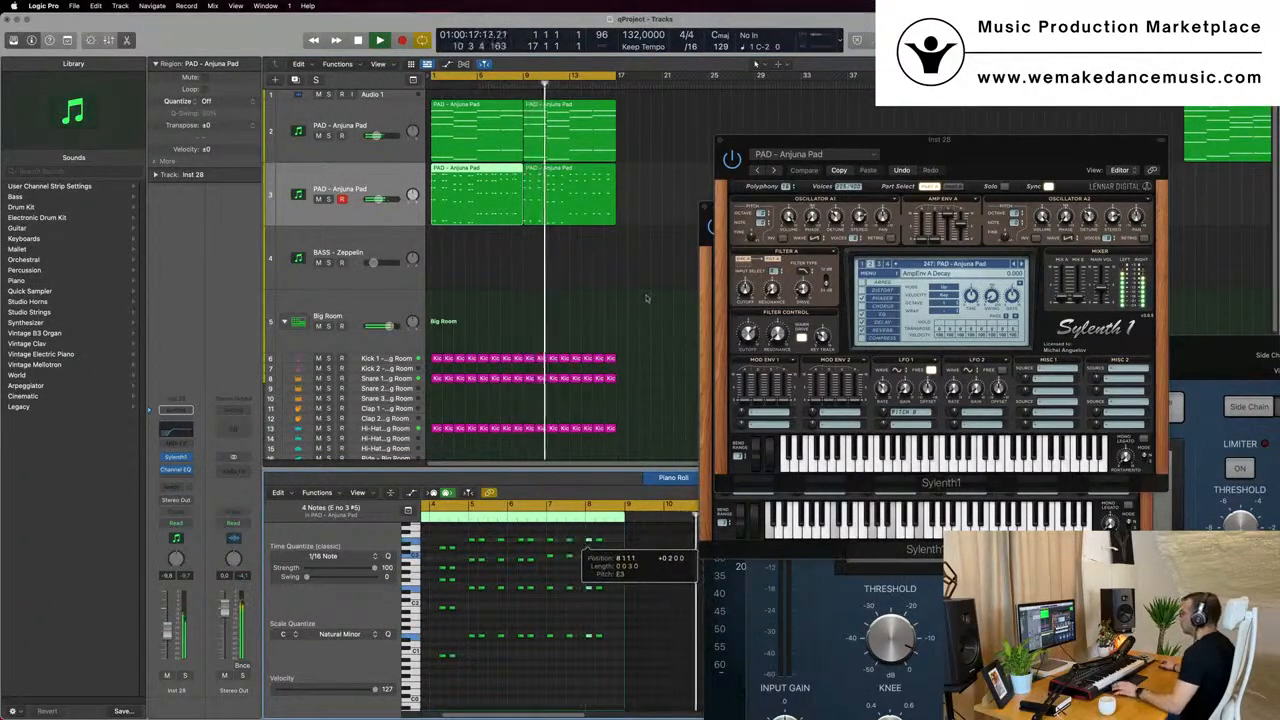
Delete the duplicated pad's second region and shorten the cycle range to the first eight bars.
{"action": "left_click", "coordinate": [605, 213]}
{"action": "key", "text": "BackSpace"}
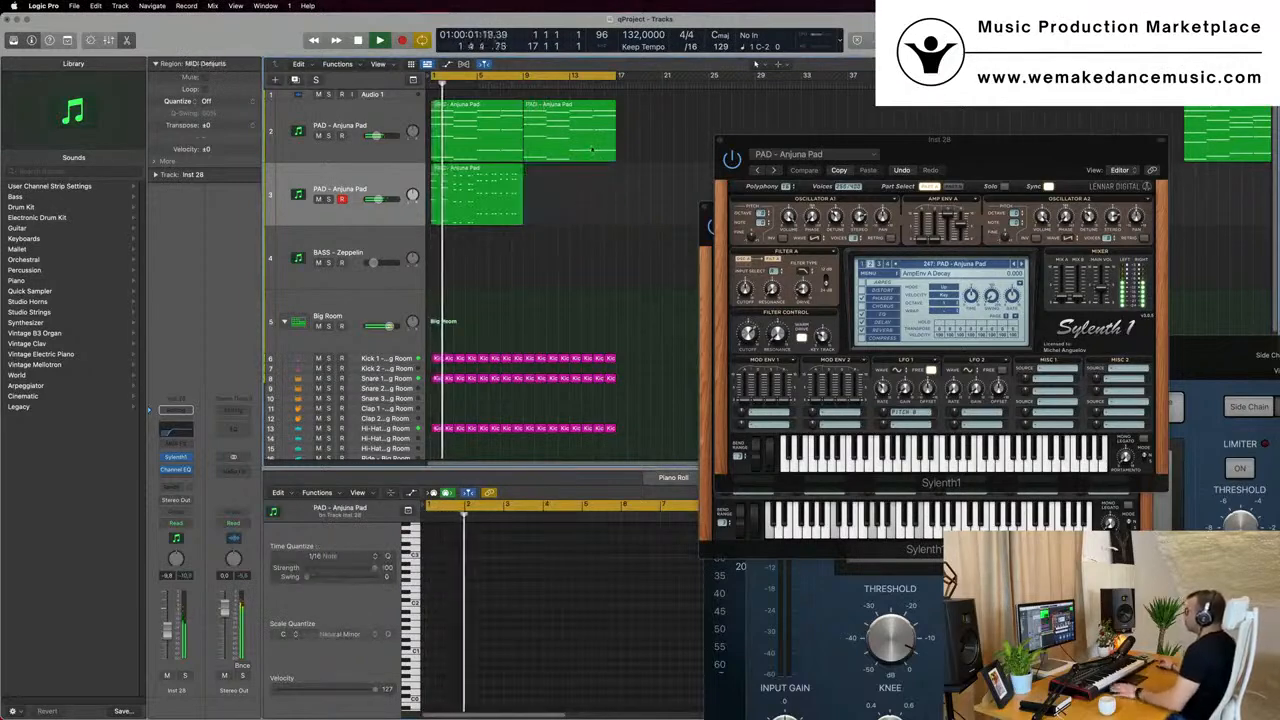
{"action": "left_click_drag", "start_coordinate": [617, 76], "coordinate": [526, 95]}
Mute the original Anjuna Pad track and play the stabs with the drums.
{"action": "key", "text": "space"}
{"action": "left_click", "coordinate": [318, 136]}
{"action": "key", "text": "space"}
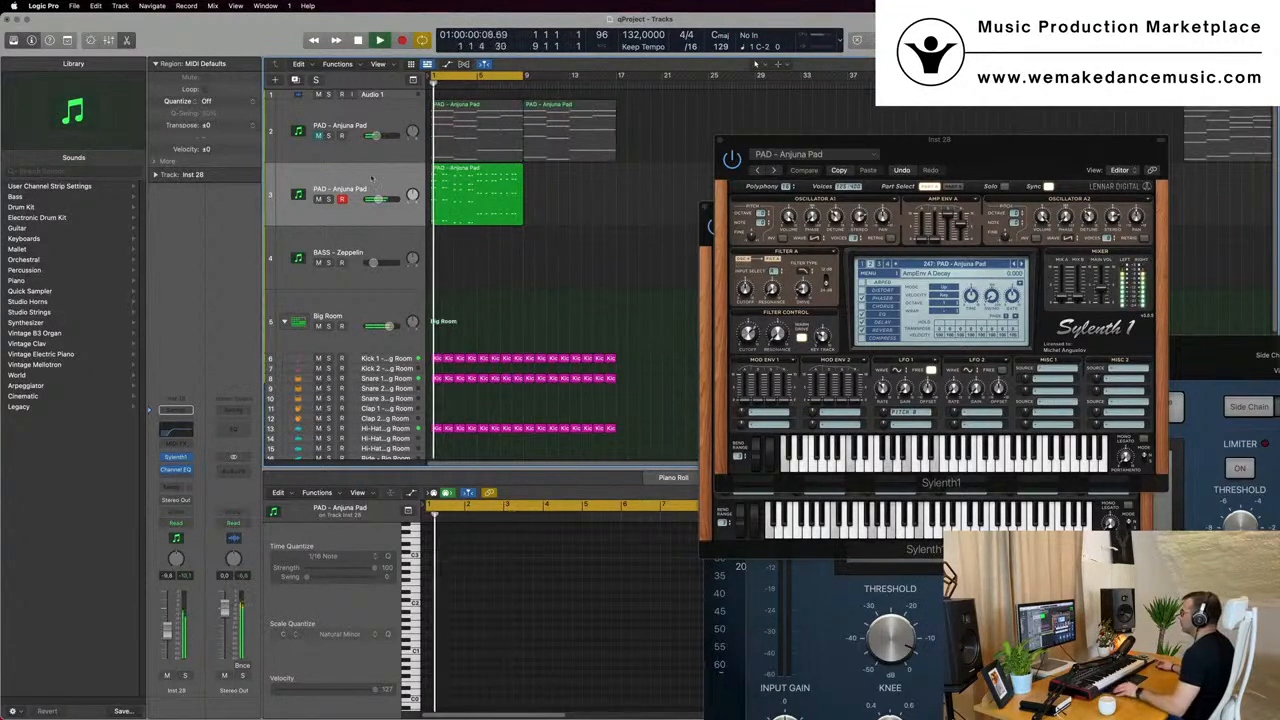
Move the chord stab at the start of bar 8 about half a bar later, past the following stab.
{"action": "left_click", "coordinate": [480, 197]}
{"action": "key", "text": "super+Left"}
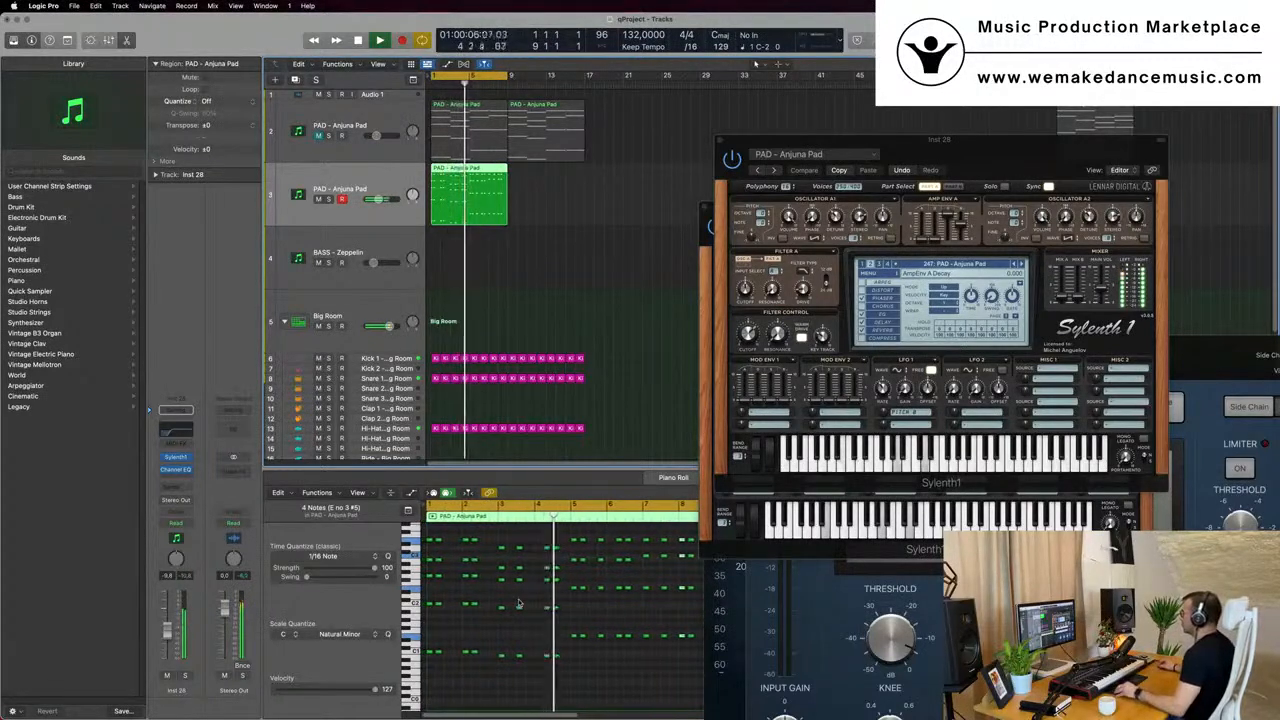
{"action": "mouse_move", "coordinate": [965, 151]}
{"action": "left_mouse_down"}
{"action": "mouse_move", "coordinate": [865, 172]}
{"action": "mouse_move", "coordinate": [925, 180]}
{"action": "mouse_move", "coordinate": [880, 180]}
{"action": "mouse_move", "coordinate": [970, 159]}
{"action": "left_mouse_up"}
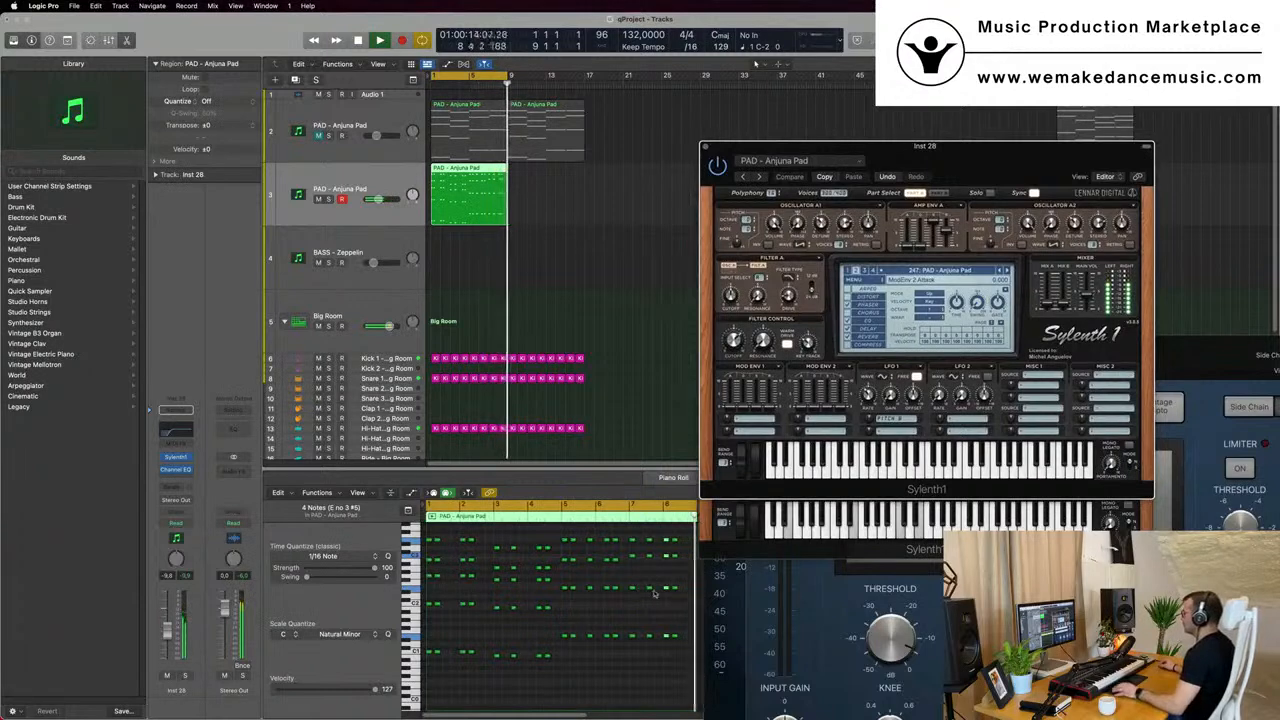
{"action": "left_click", "coordinate": [670, 541]}
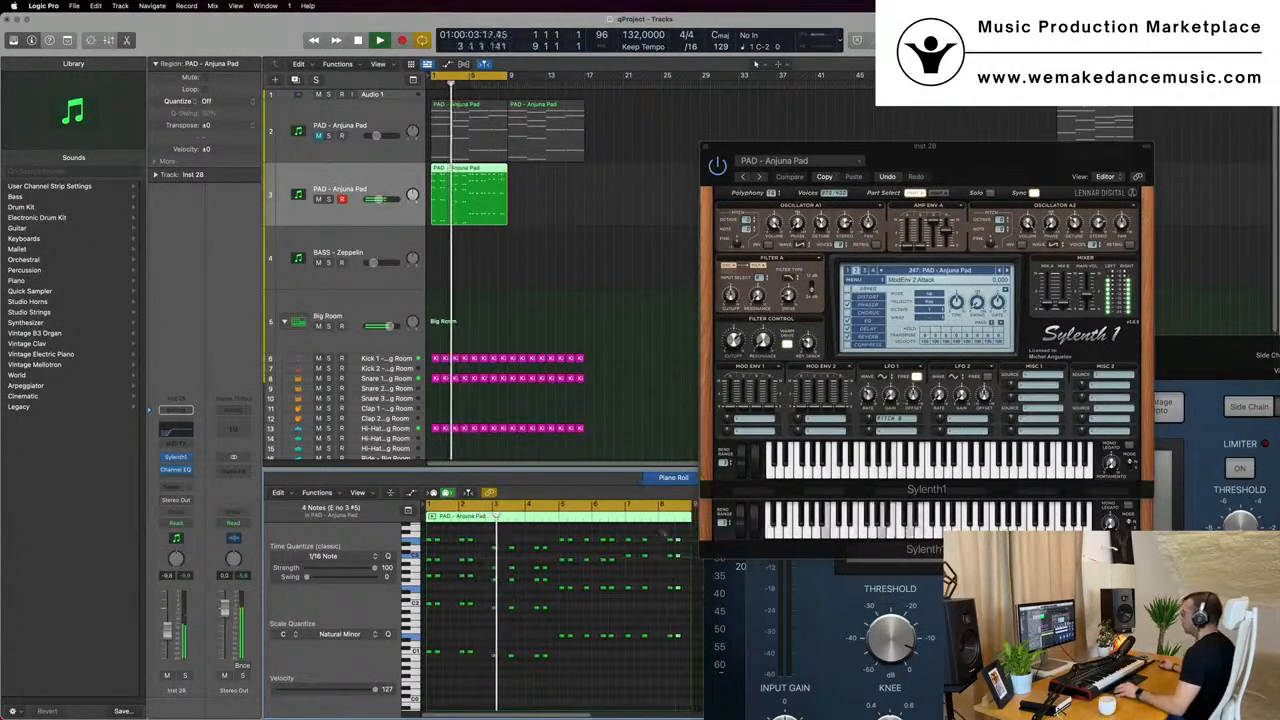
{"action": "left_click_drag", "start_coordinate": [563, 205], "coordinate": [484, 211]}
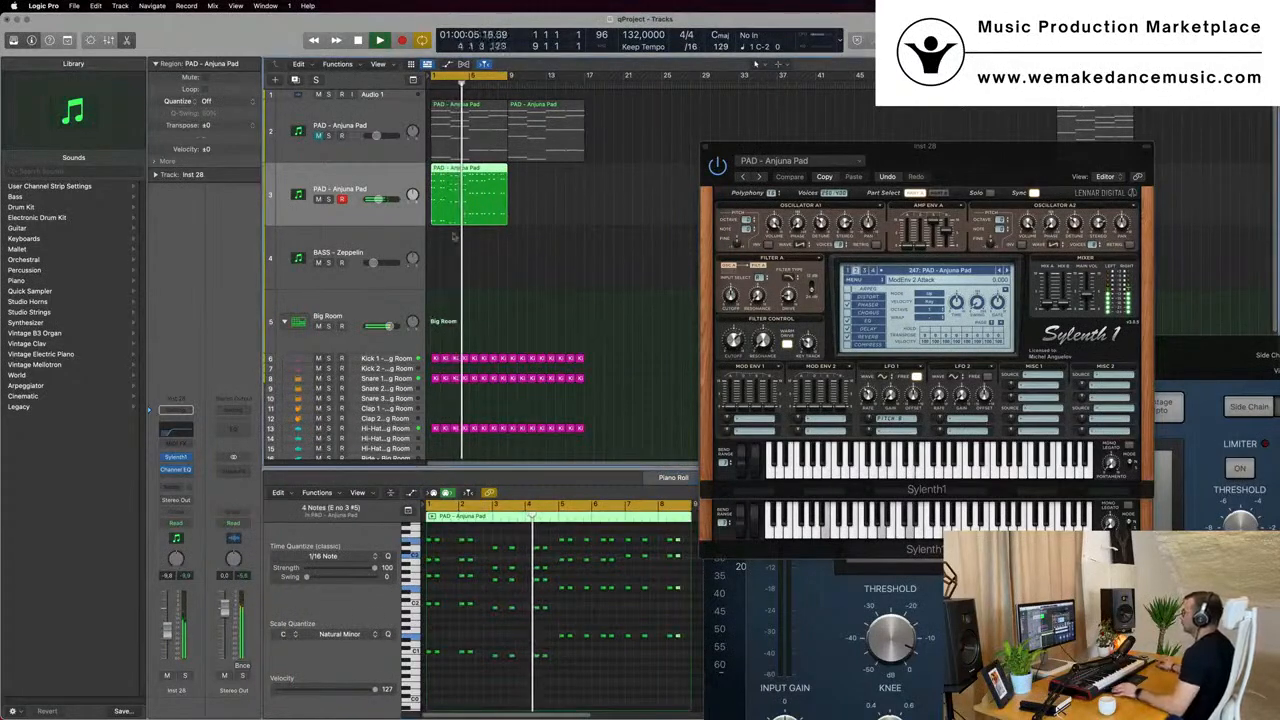
{"action": "key", "text": "super+Left"}
Audition the stab track in solo and adjust the filter control cutoff in its Sylenth1.
{"action": "left_click_drag", "start_coordinate": [983, 149], "coordinate": [813, 132]}
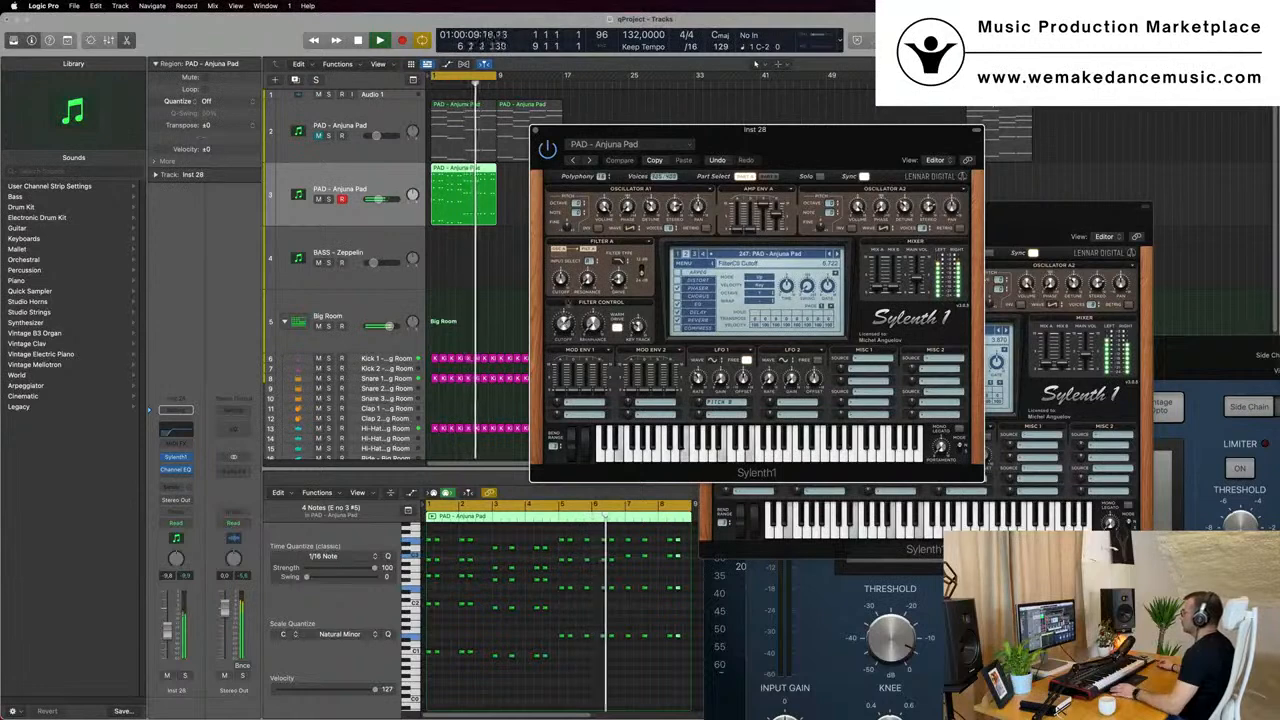
{"action": "left_click", "coordinate": [329, 200]}
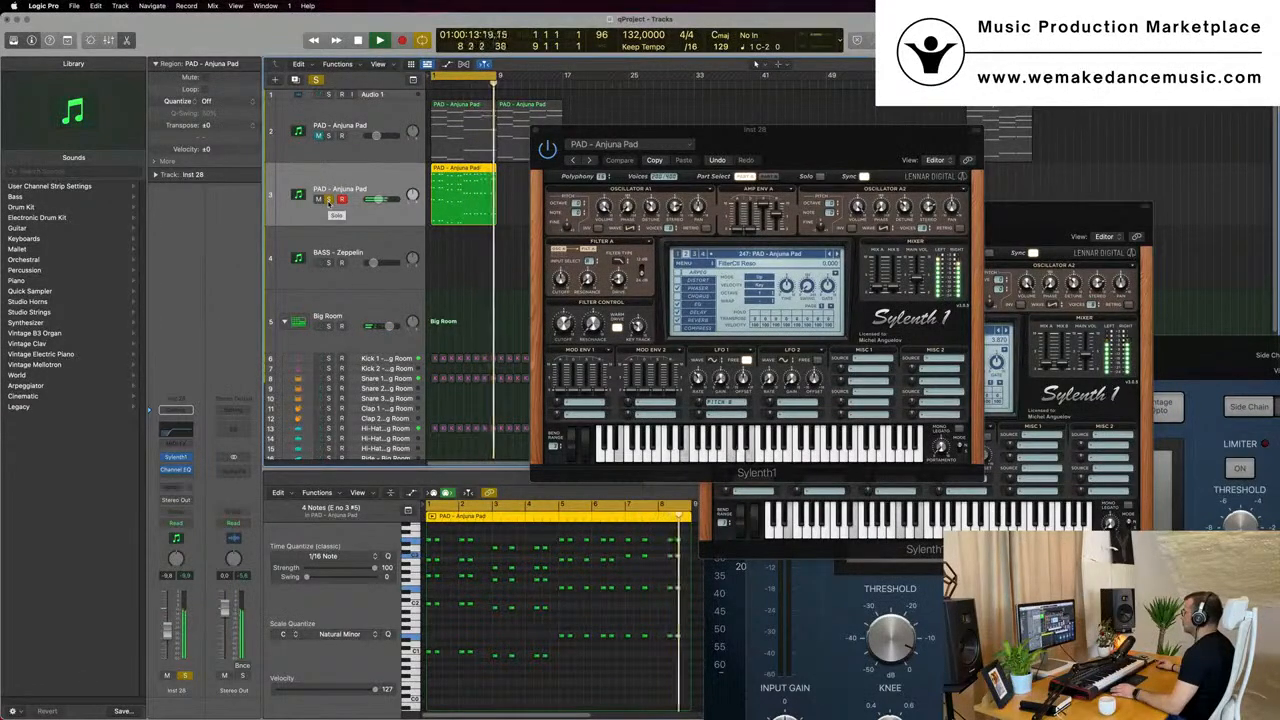
{"action": "left_click", "coordinate": [329, 200]}
{"action": "left_click_drag", "start_coordinate": [566, 324], "coordinate": [566, 318]}
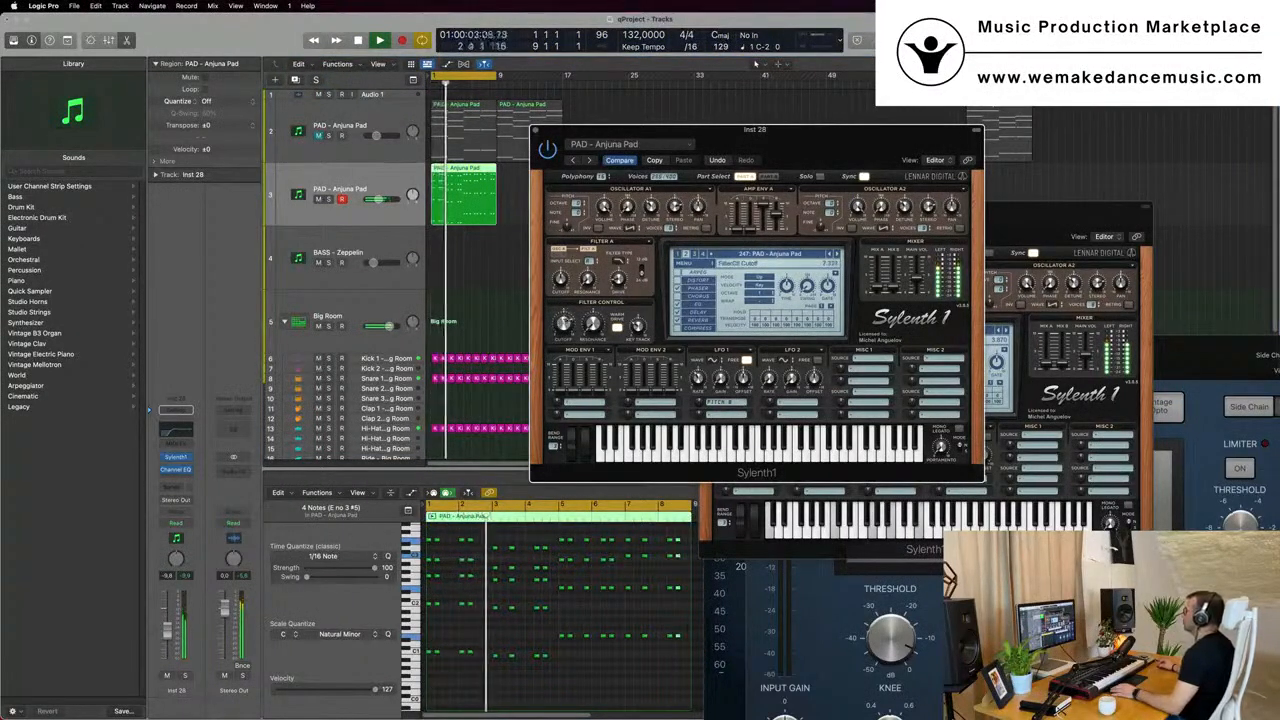
Replay the stabs from the start and switch off the delay effect in their Sylenth1.
{"action": "left_click_drag", "start_coordinate": [775, 141], "coordinate": [1074, 104]}
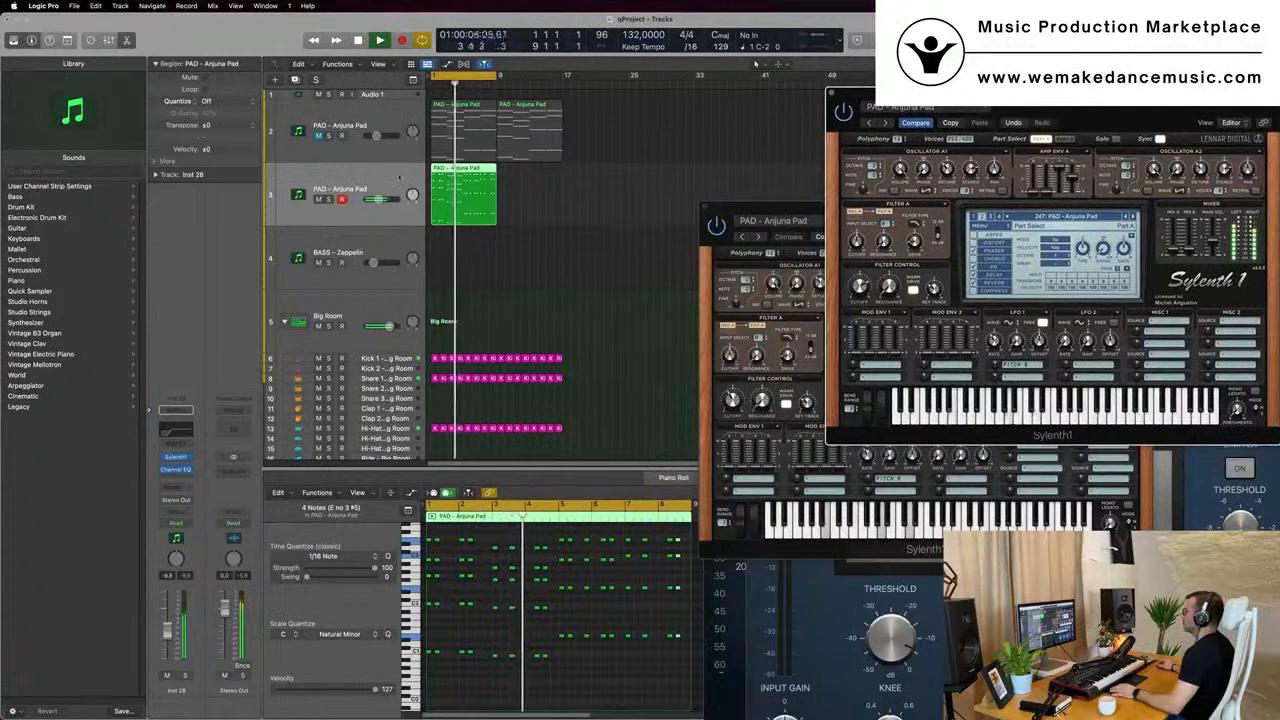
{"action": "key", "text": "Return"}
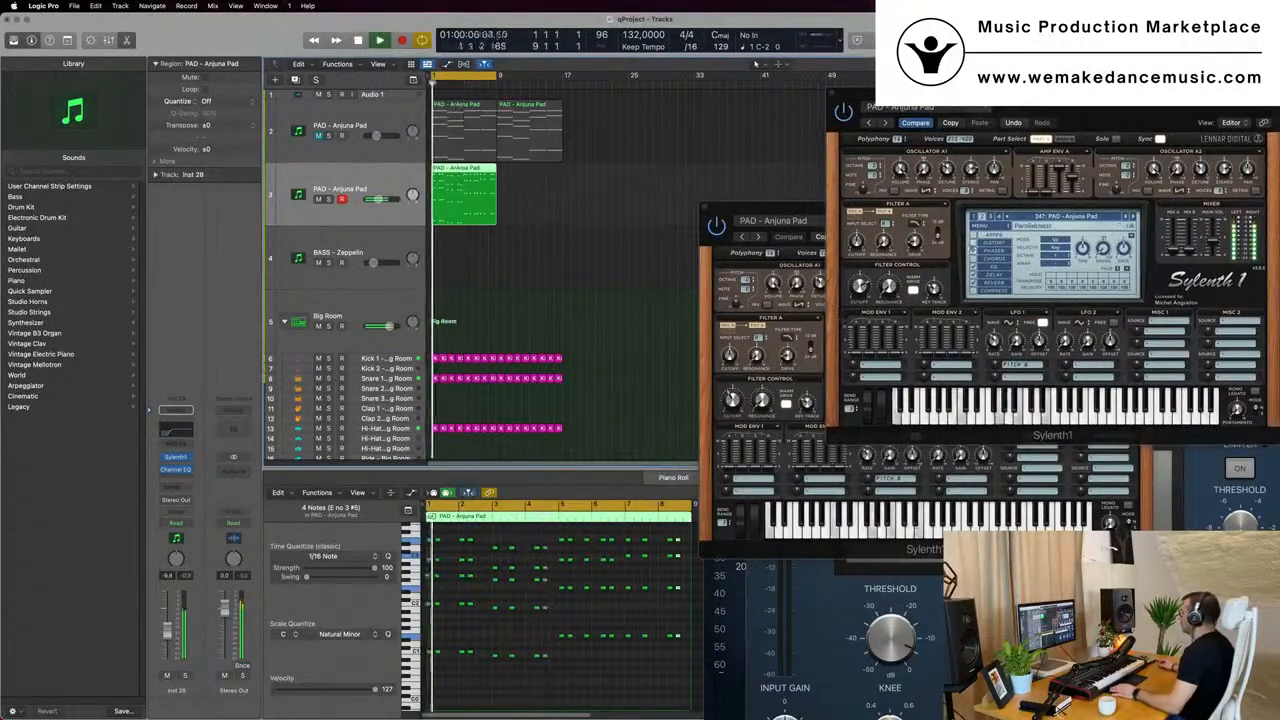
{"action": "left_click", "coordinate": [973, 275]}
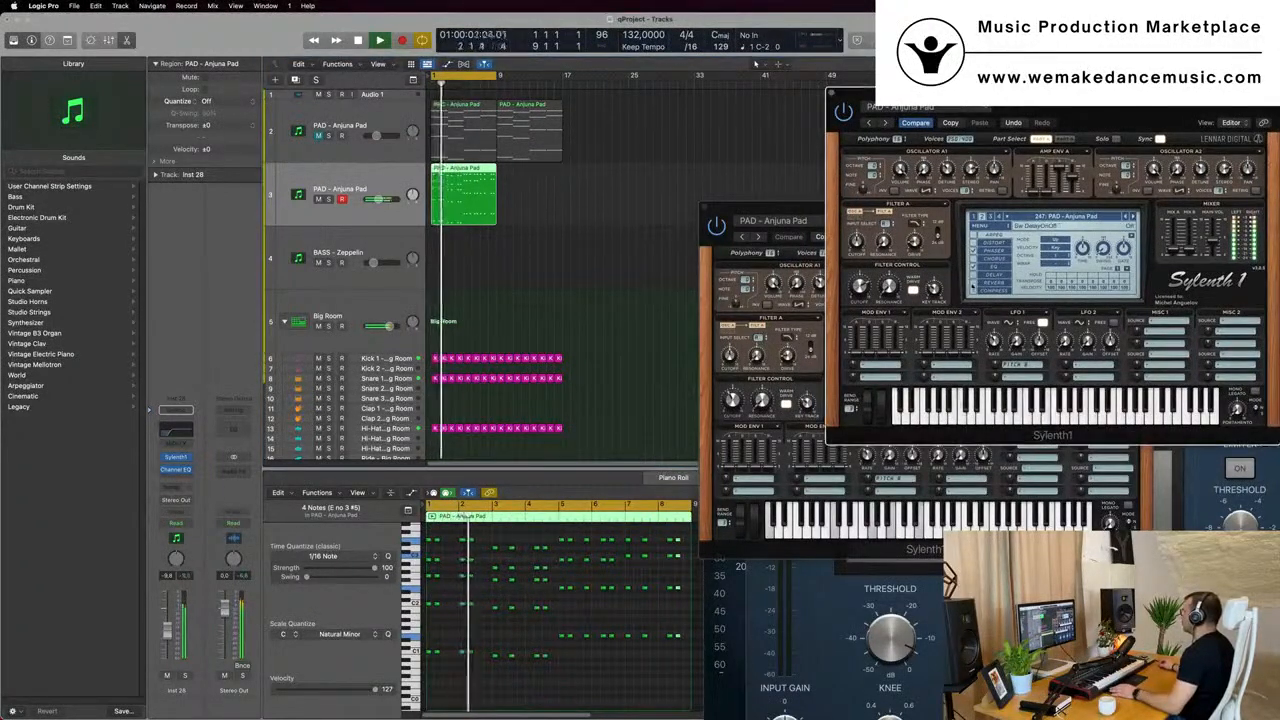
Lower the duplicated pad track's volume to about -15.6 dB and play the loop.
{"action": "key", "text": "space"}
{"action": "left_click_drag", "start_coordinate": [1145, 111], "coordinate": [1110, 103]}
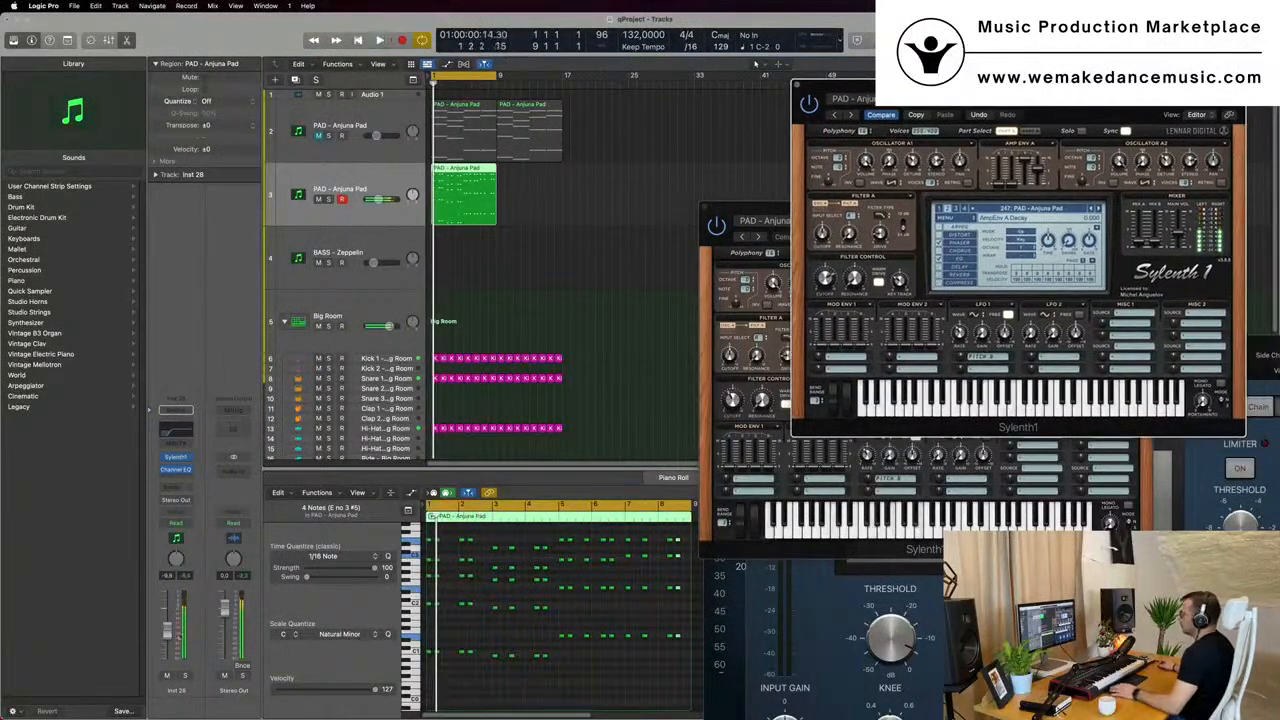
{"action": "key", "text": "space"}
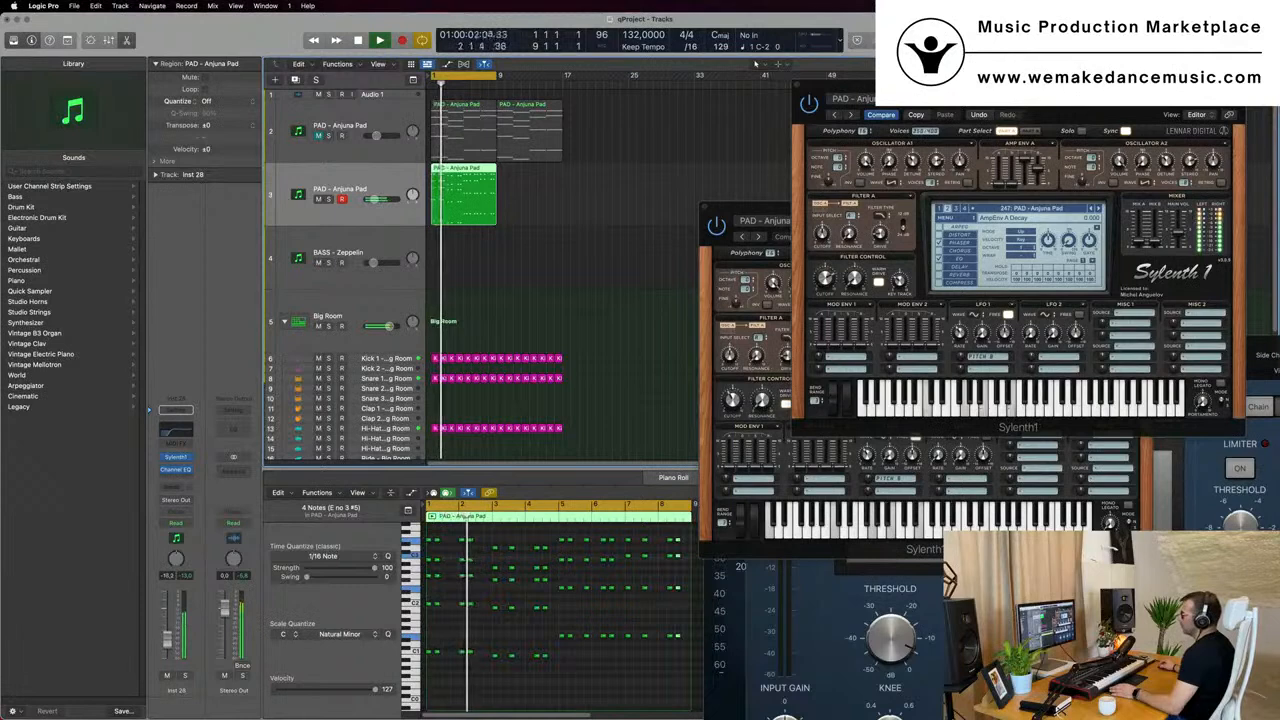
Stop playback and add a send to Bus 5 on the duplicated pad's channel.
{"action": "key", "text": "space"}
{"action": "left_click", "coordinate": [172, 484]}
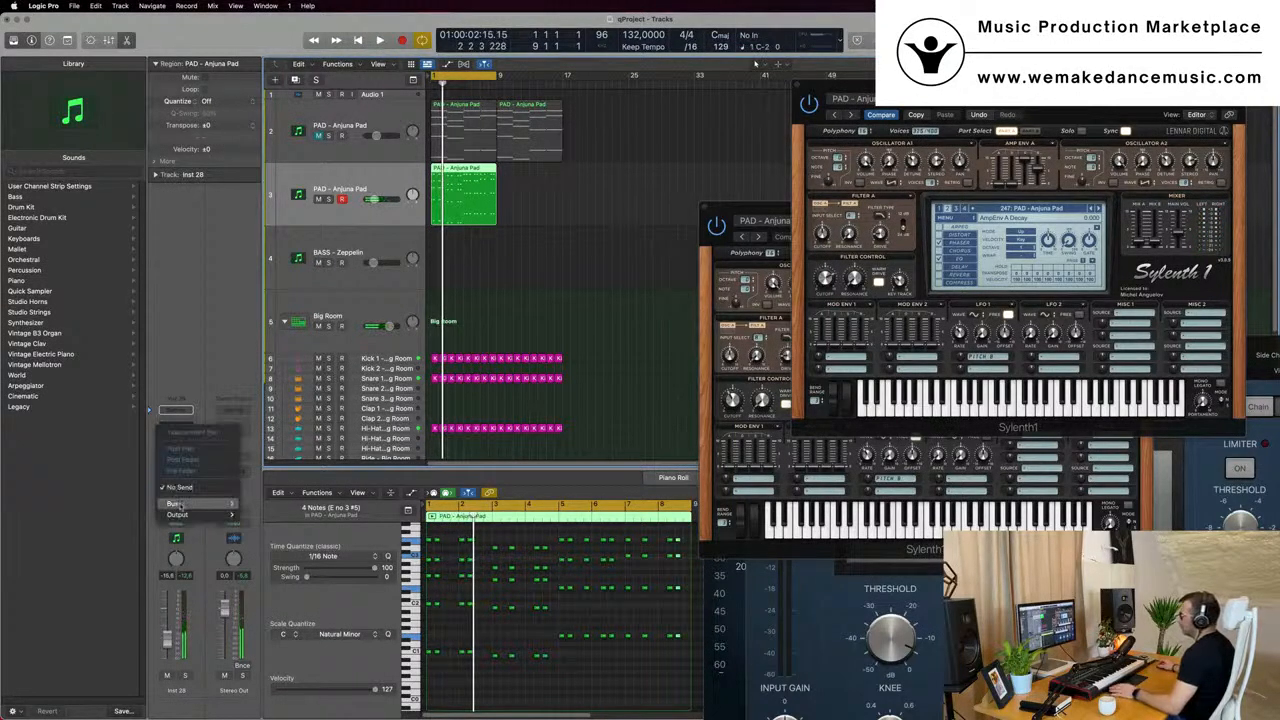
{"action": "mouse_move", "coordinate": [179, 505]}
{"action": "left_click", "coordinate": [275, 329]}
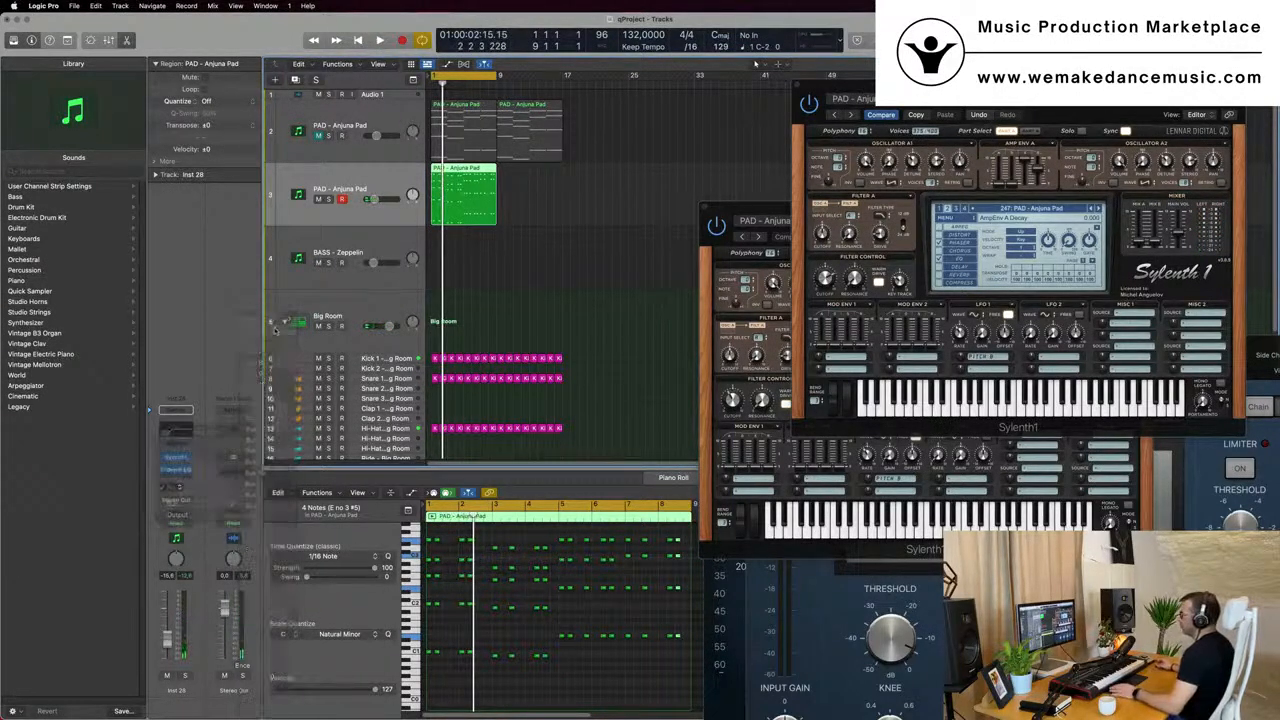
Insert a stereo SilverVerb reverb on the Aux 5 channel.
{"action": "left_click", "coordinate": [237, 467]}
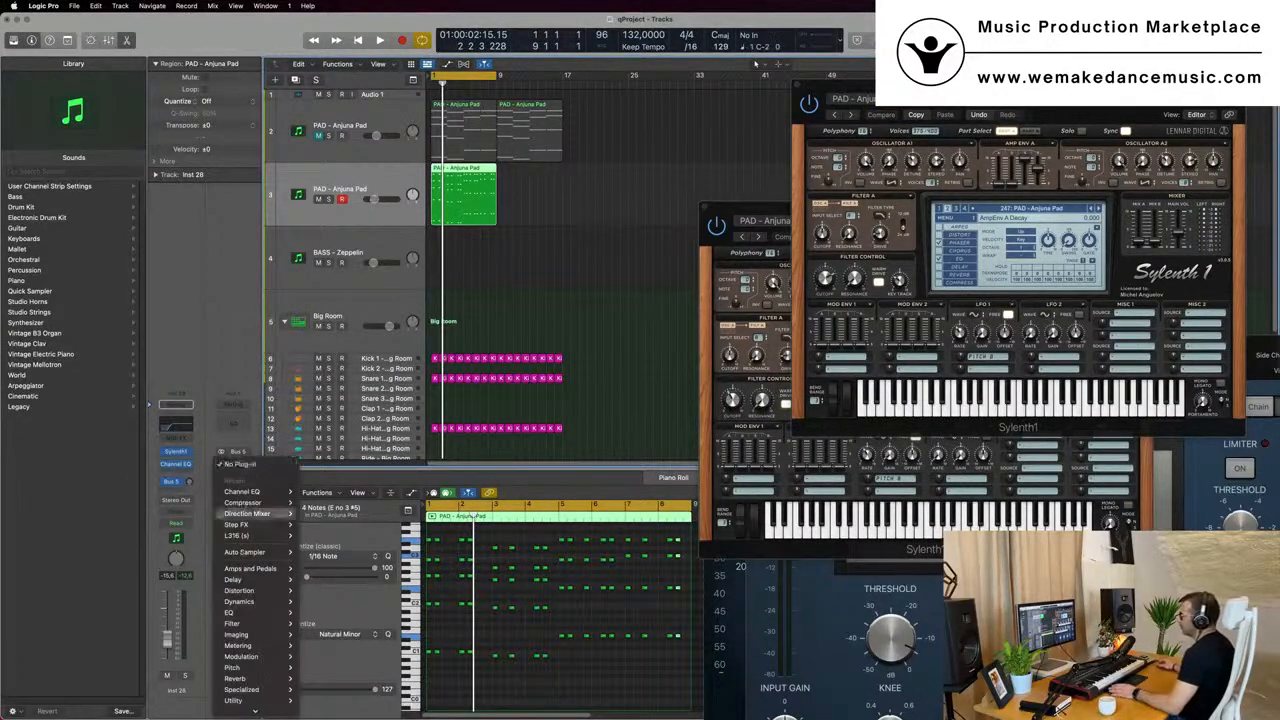
{"action": "mouse_move", "coordinate": [236, 678]}
{"action": "mouse_move", "coordinate": [338, 699]}
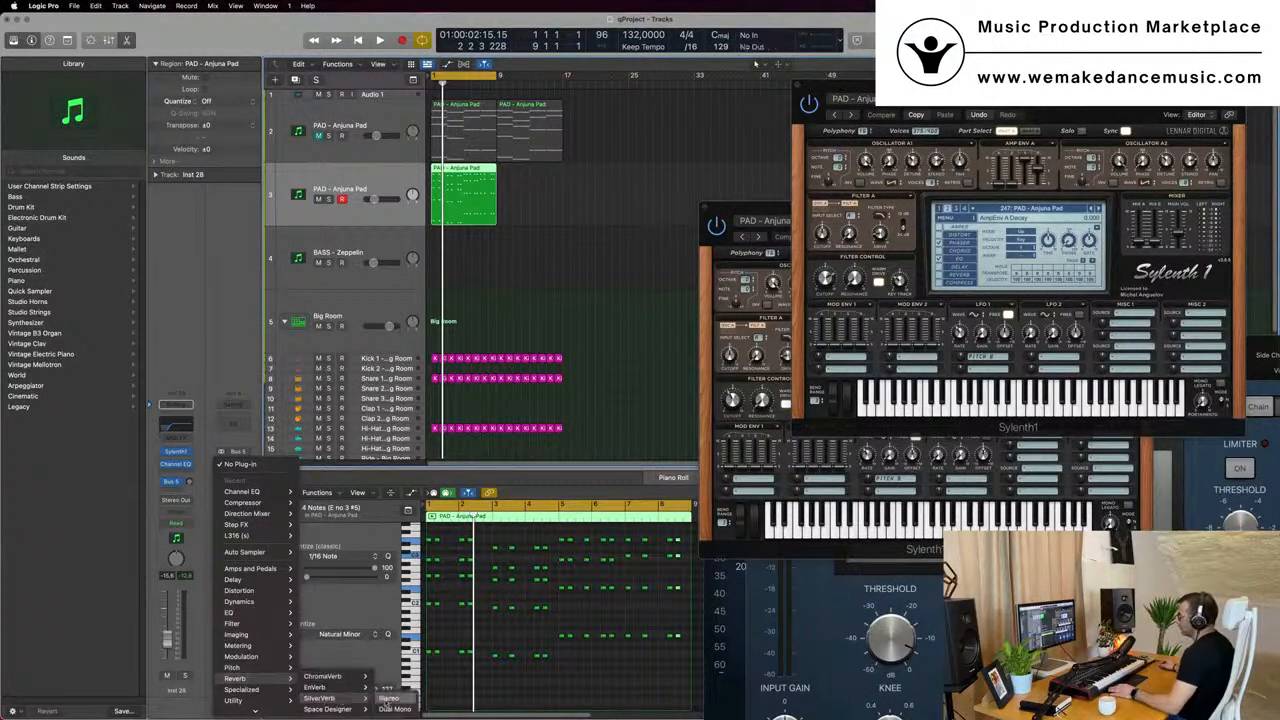
{"action": "left_click", "coordinate": [388, 697]}
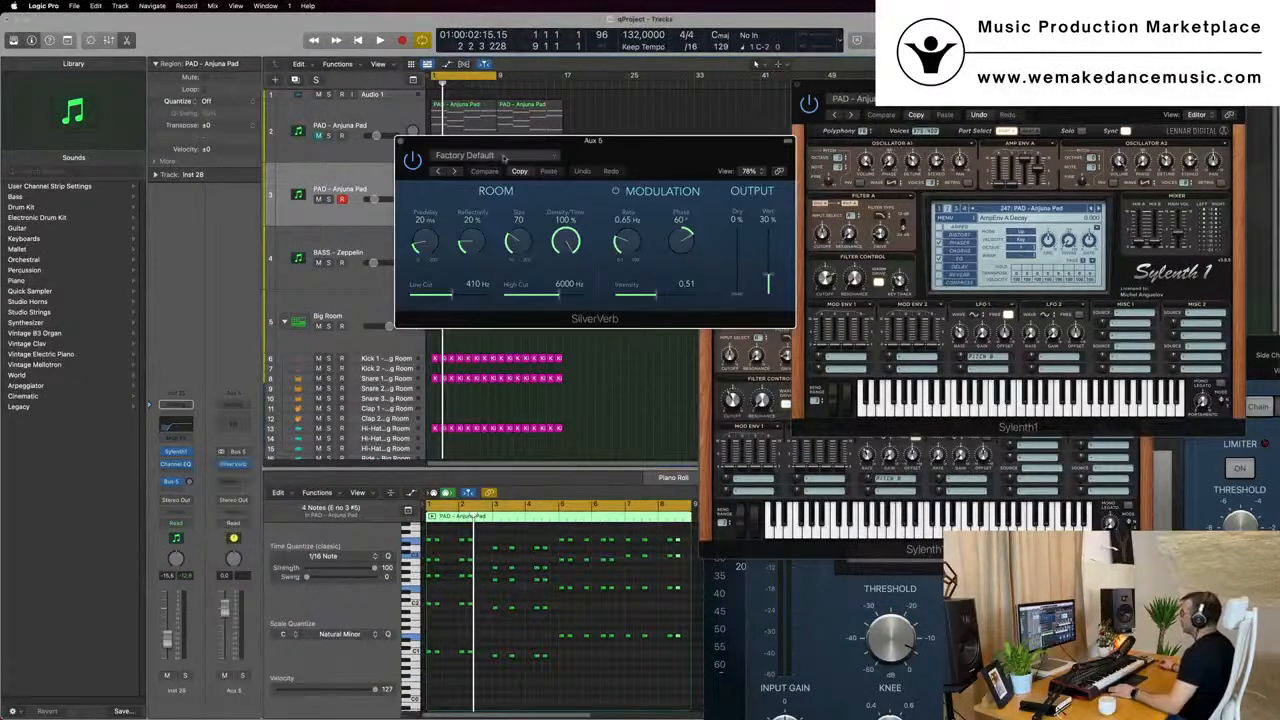
Load the grandiose preset in SilverVerb, set its wet output to 100 %, and play the loop.
{"action": "left_click", "coordinate": [505, 157]}
{"action": "left_click", "coordinate": [450, 361]}
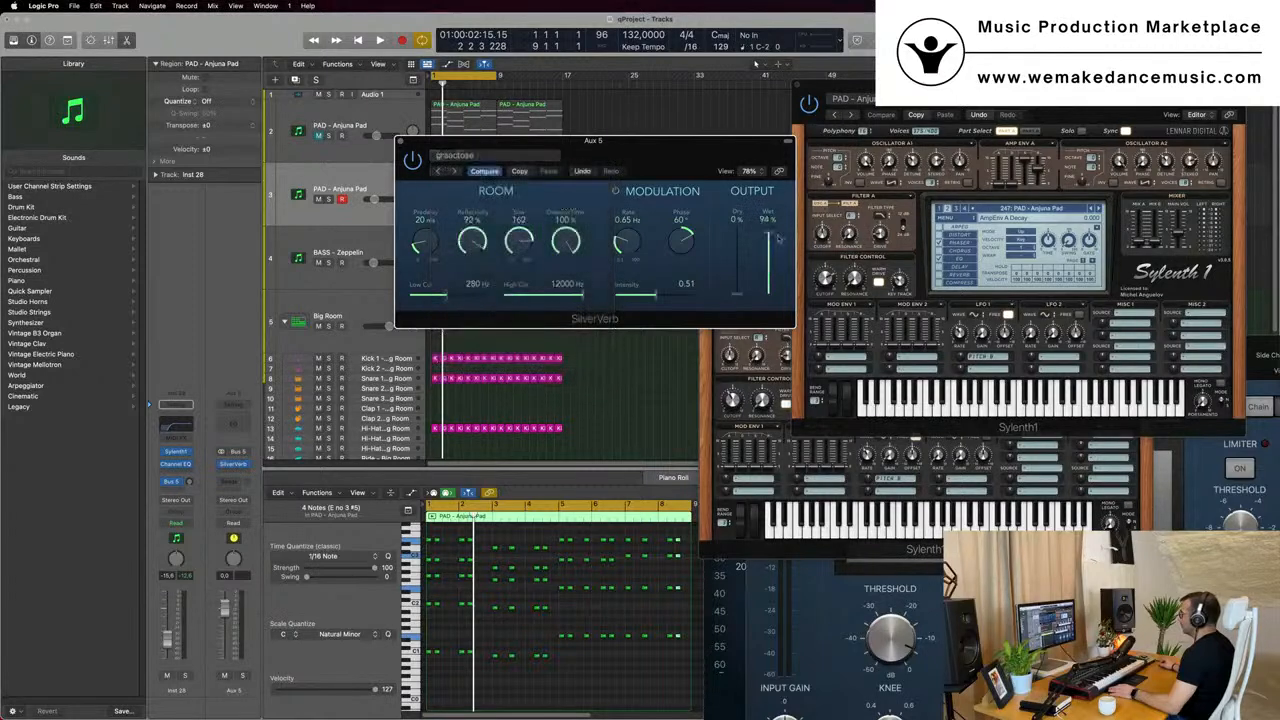
{"action": "key", "text": "space"}
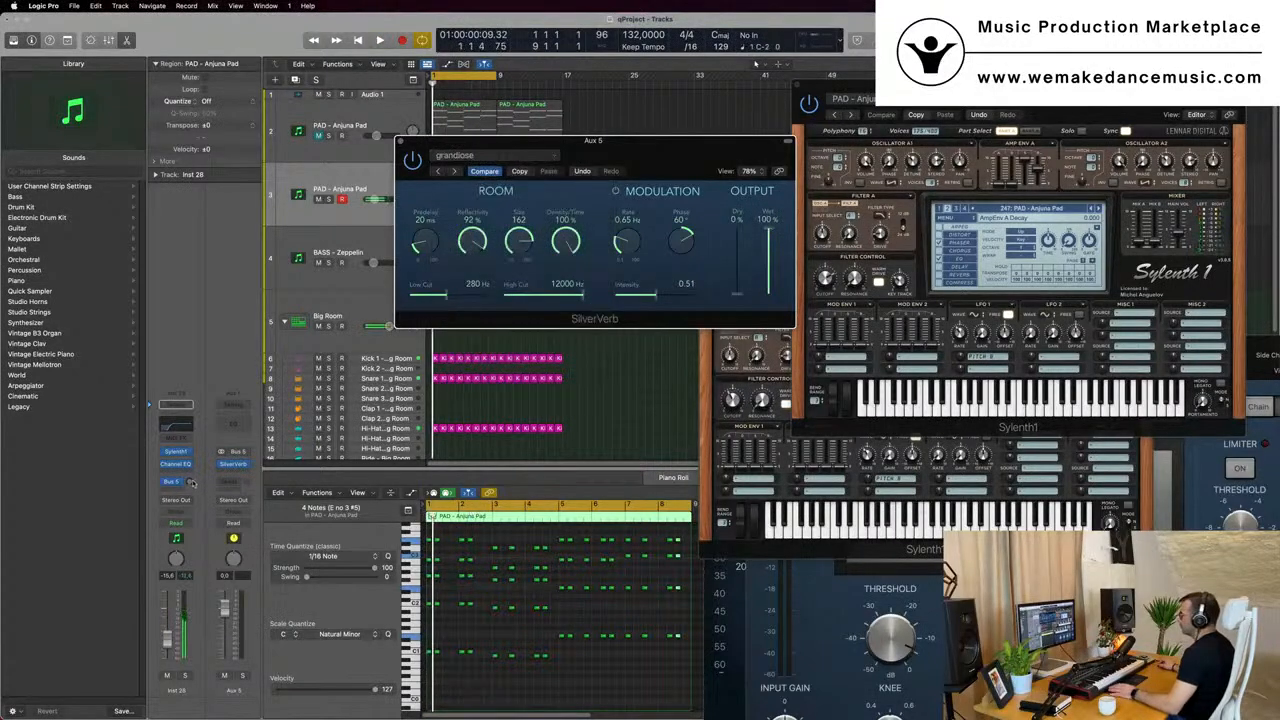
{"action": "key", "text": "space"}
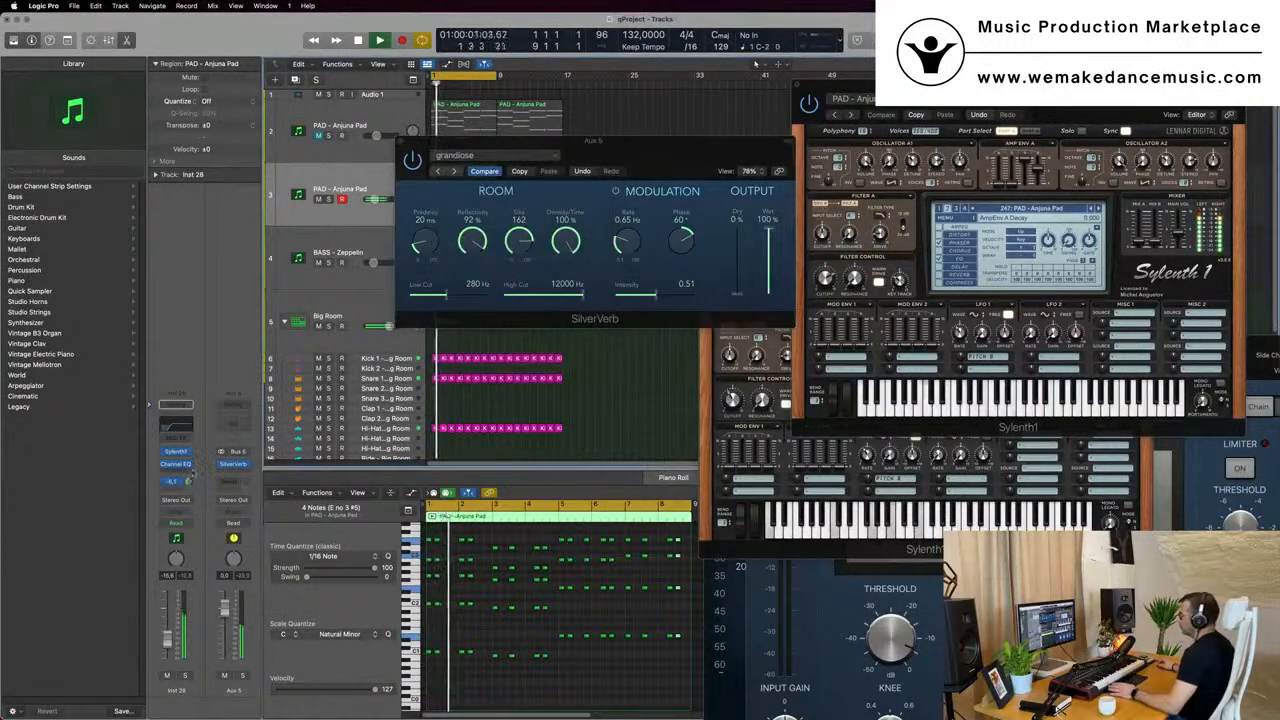
Close the SilverVerb window and stop playback.
{"action": "left_click_drag", "start_coordinate": [400, 142], "coordinate": [693, 203]}
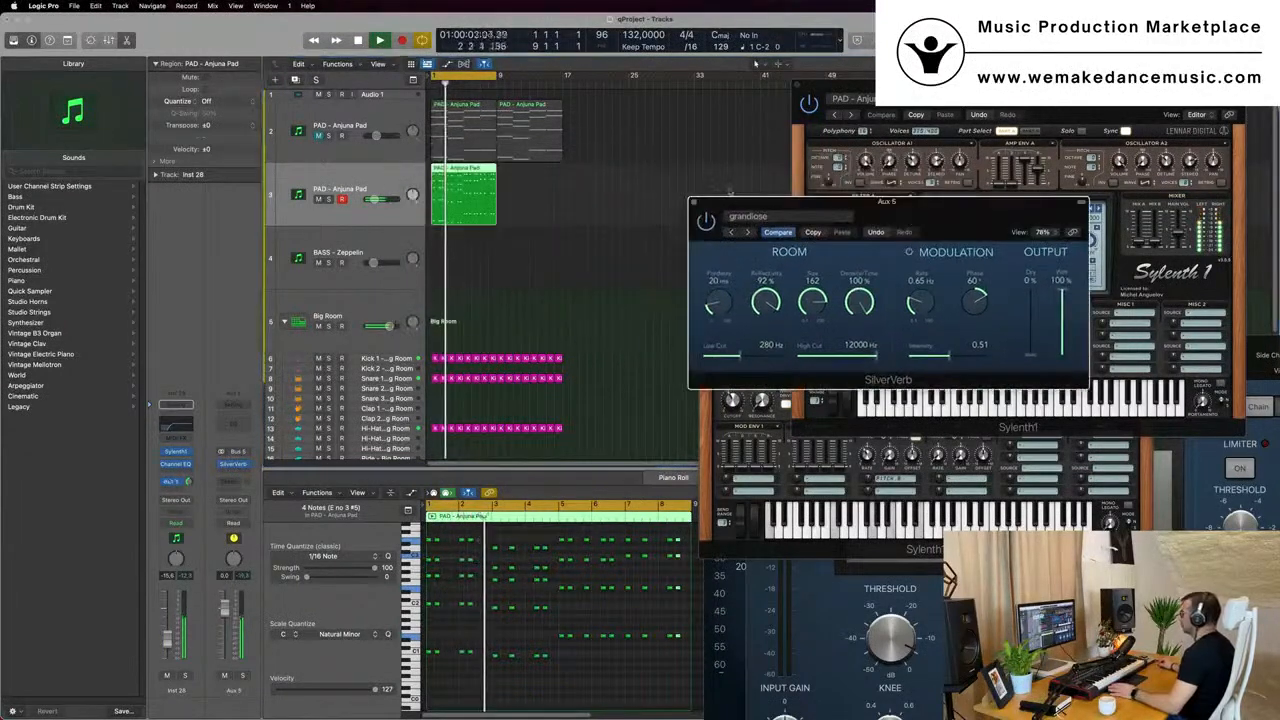
{"action": "left_click", "coordinate": [693, 203]}
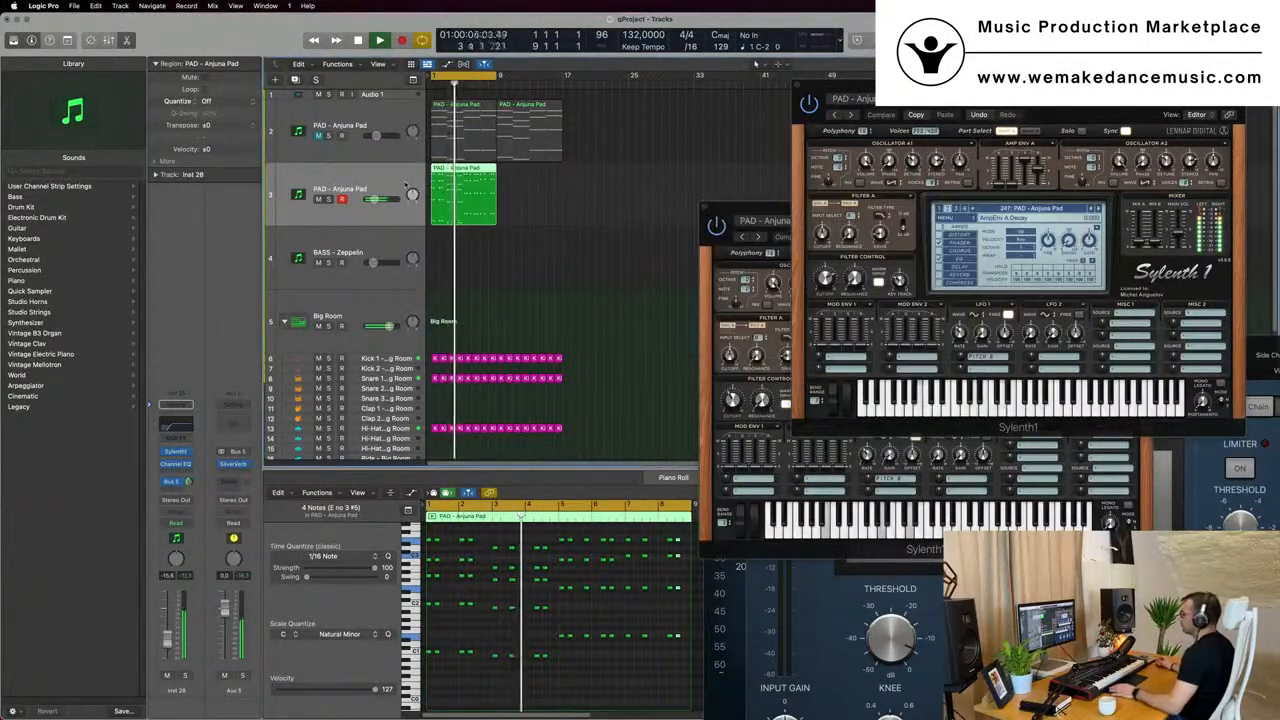
{"action": "key", "text": "super+Left"}
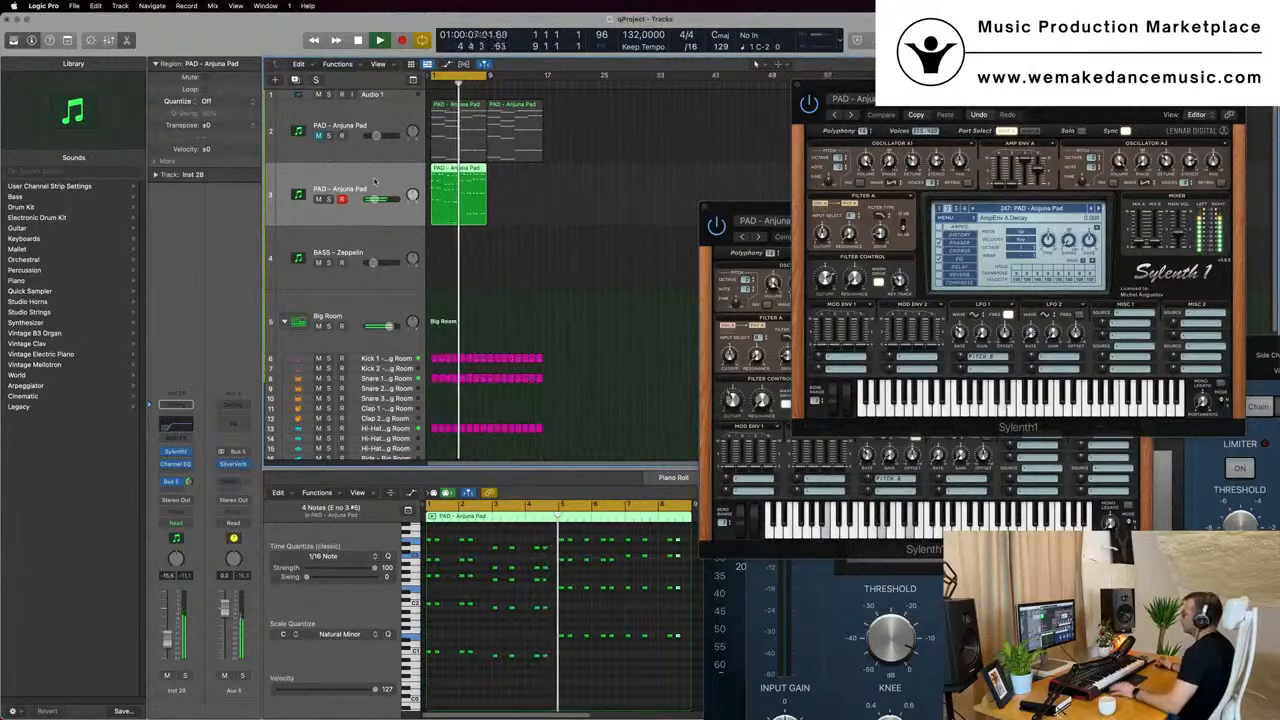
{"action": "key", "text": "space"}
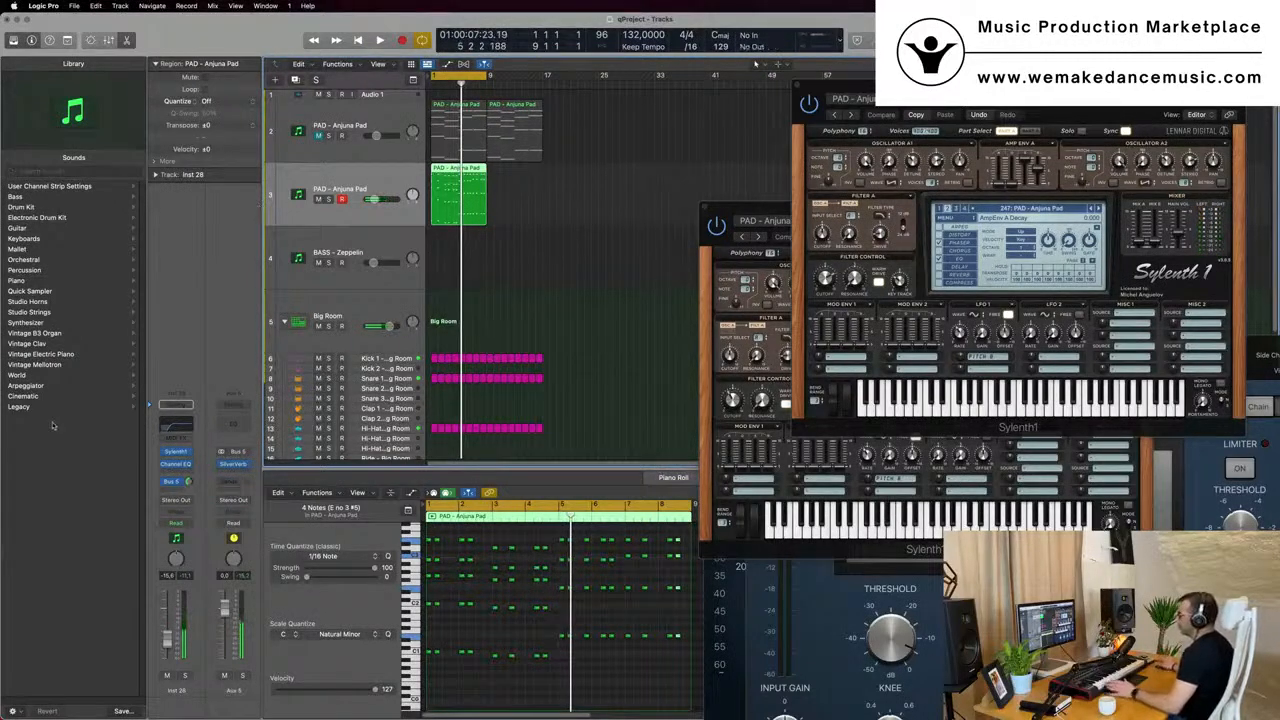
Insert a stereo Compressor after SilverVerb on the Aux 5 channel and look through its instrument side-chain sources.
{"action": "left_click", "coordinate": [232, 474]}
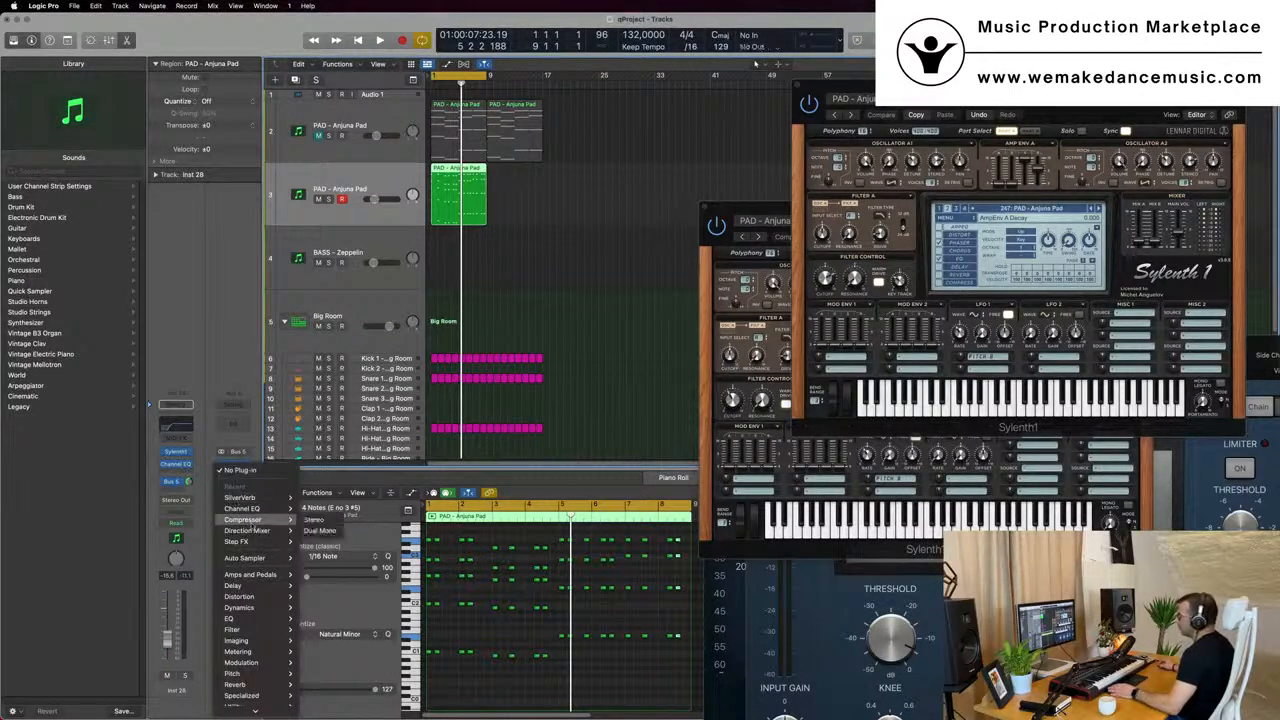
{"action": "left_click", "coordinate": [314, 520]}
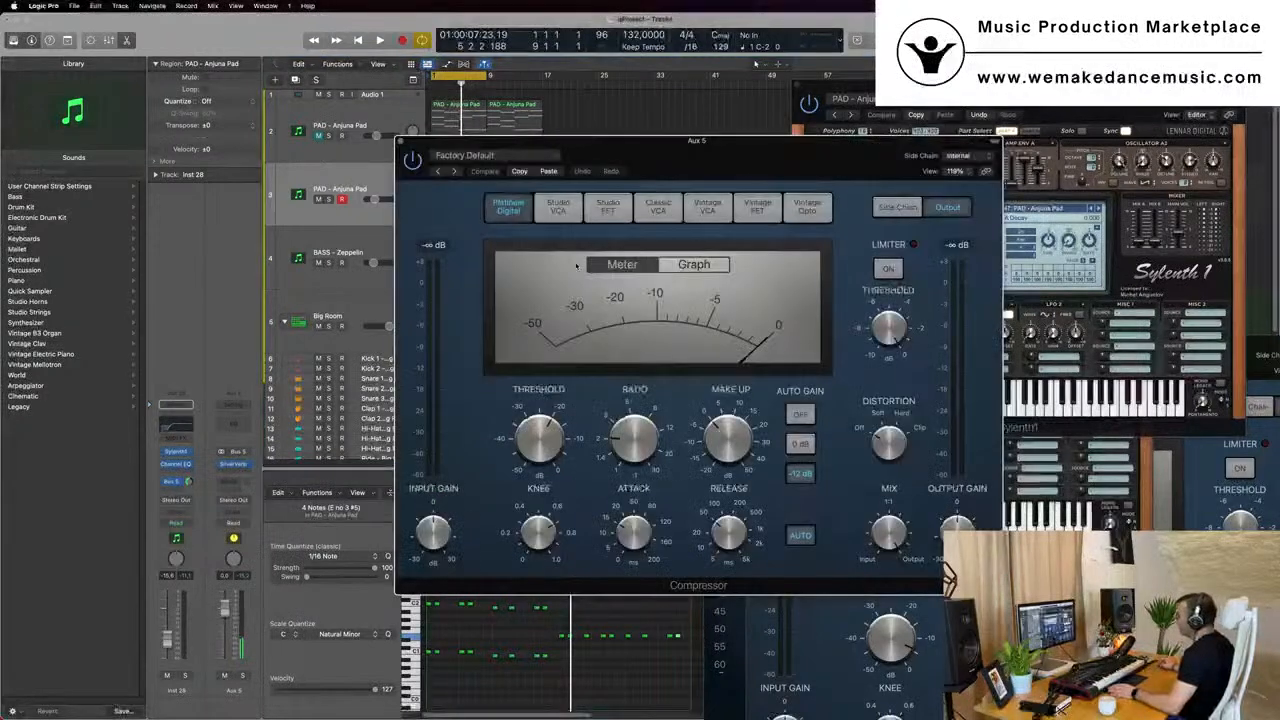
{"action": "left_click", "coordinate": [940, 173]}
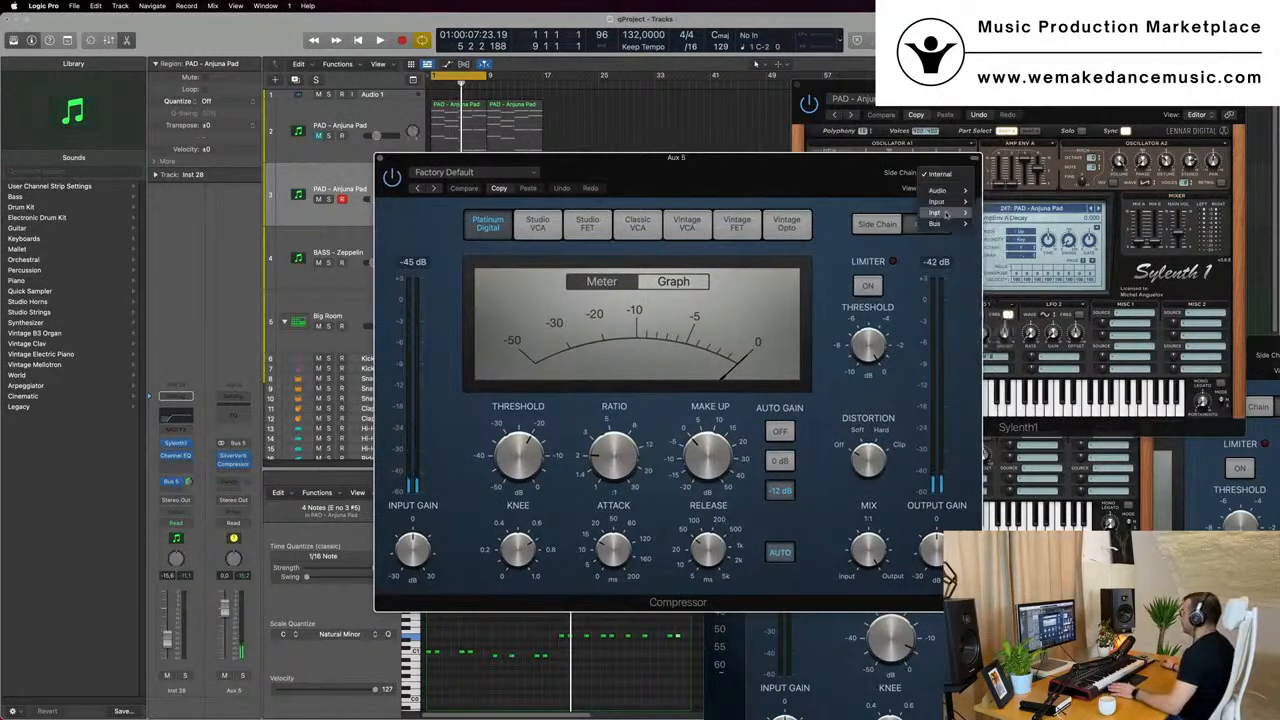
{"action": "mouse_move", "coordinate": [946, 214]}
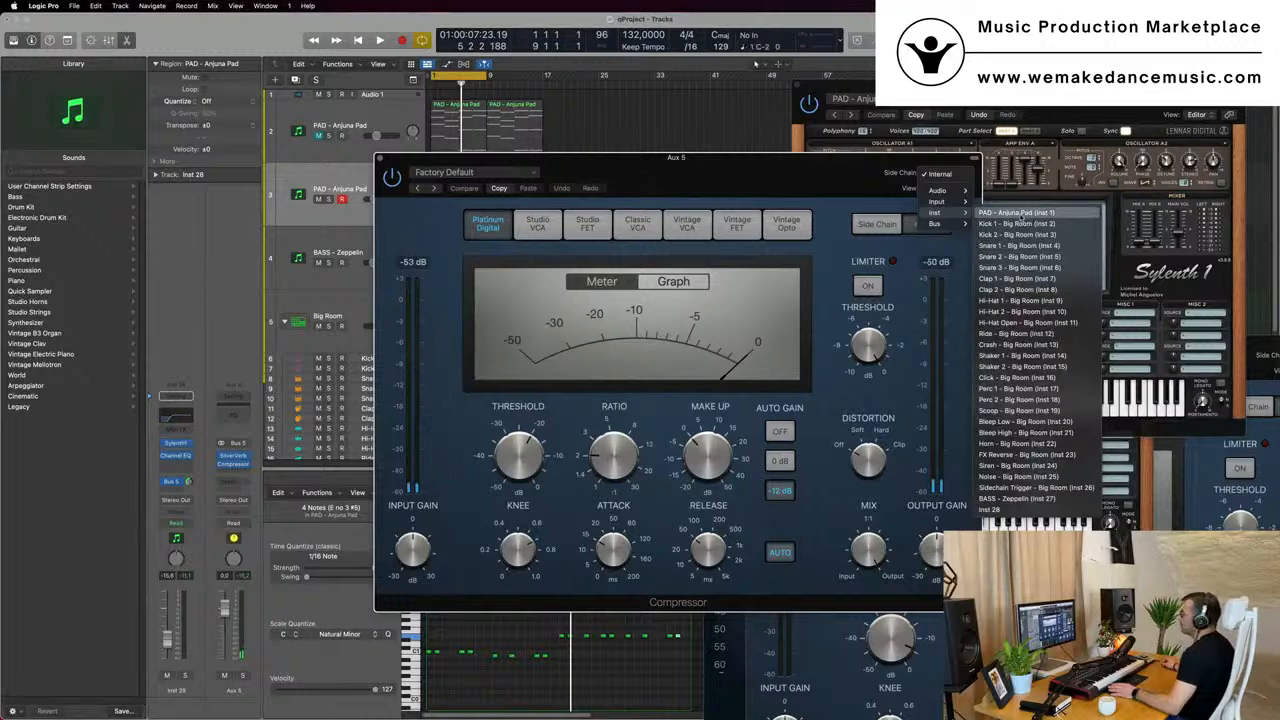
{"action": "left_click", "coordinate": [808, 190]}
Rename the duplicated PAD - Anjuna Pad track to STABS.
{"action": "left_click_drag", "start_coordinate": [804, 190], "coordinate": [1048, 186]}
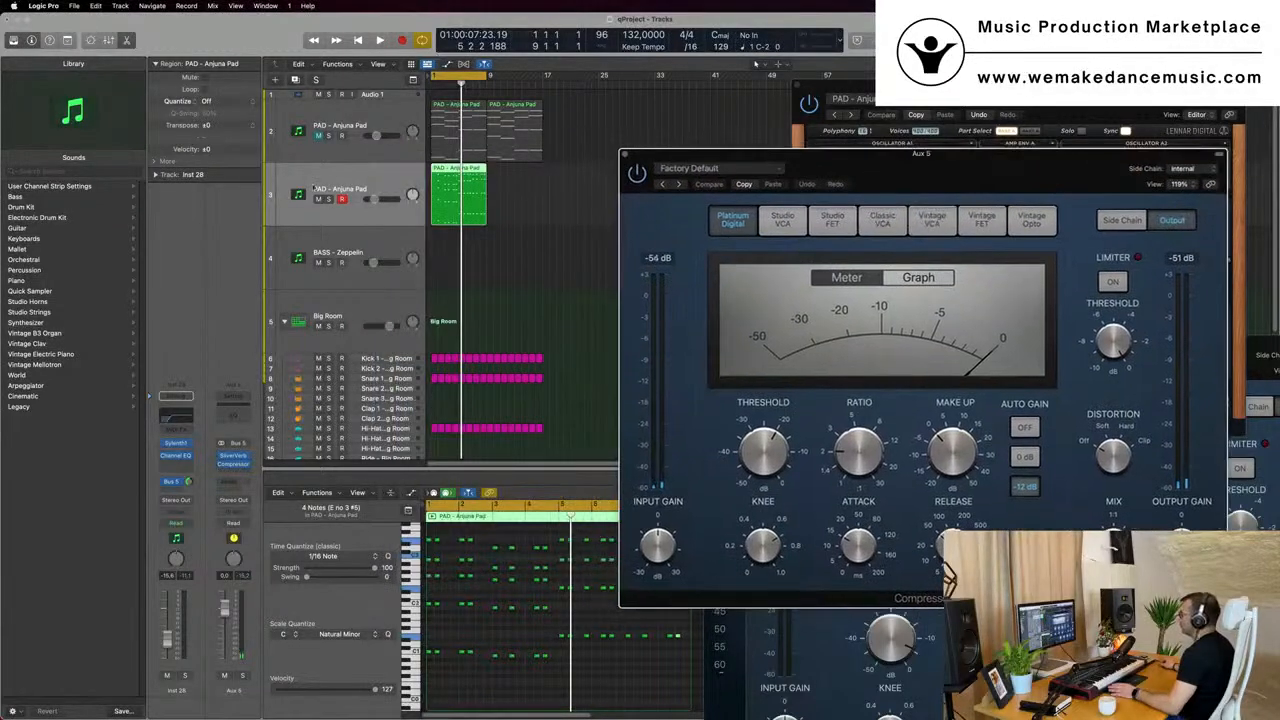
{"action": "left_click", "coordinate": [353, 191]}
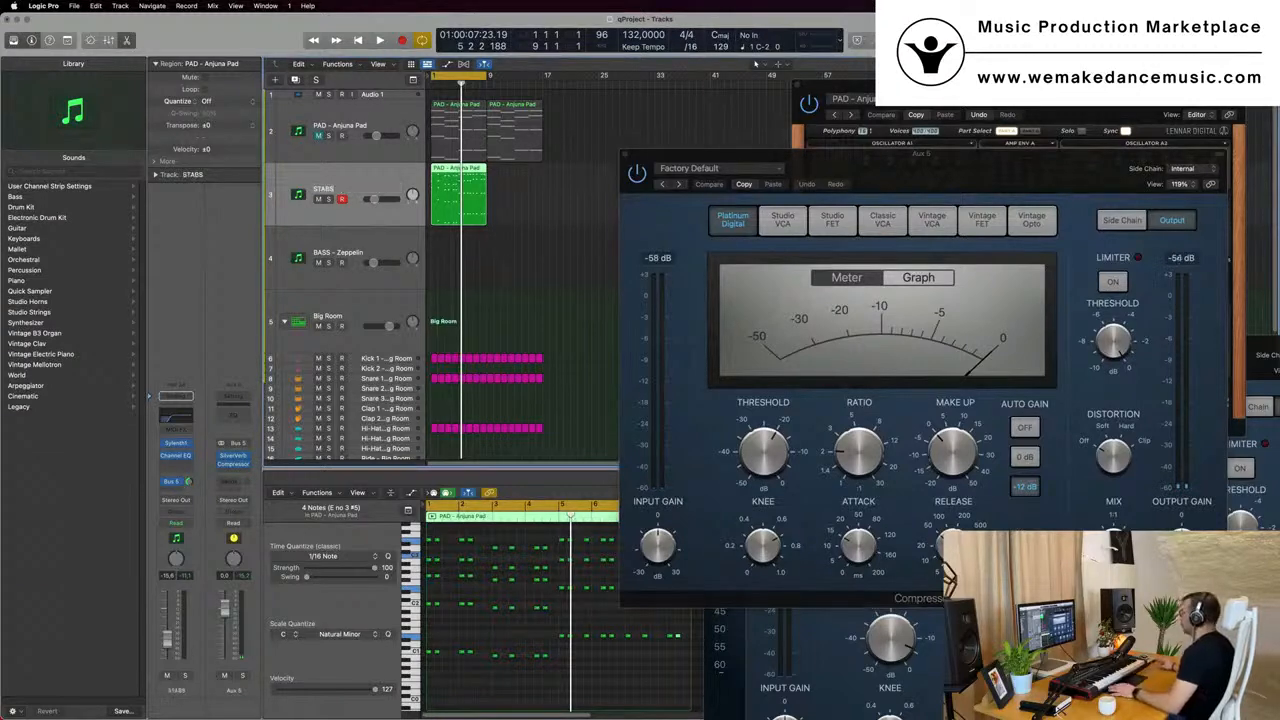
Set the Aux 5 compressor's side chain to the STABS track (Inst 28) and play the loop.
{"action": "left_click", "coordinate": [1180, 170]}
{"action": "left_click", "coordinate": [1056, 173]}
{"action": "left_click_drag", "start_coordinate": [1055, 173], "coordinate": [842, 189]}
{"action": "left_click", "coordinate": [972, 184]}
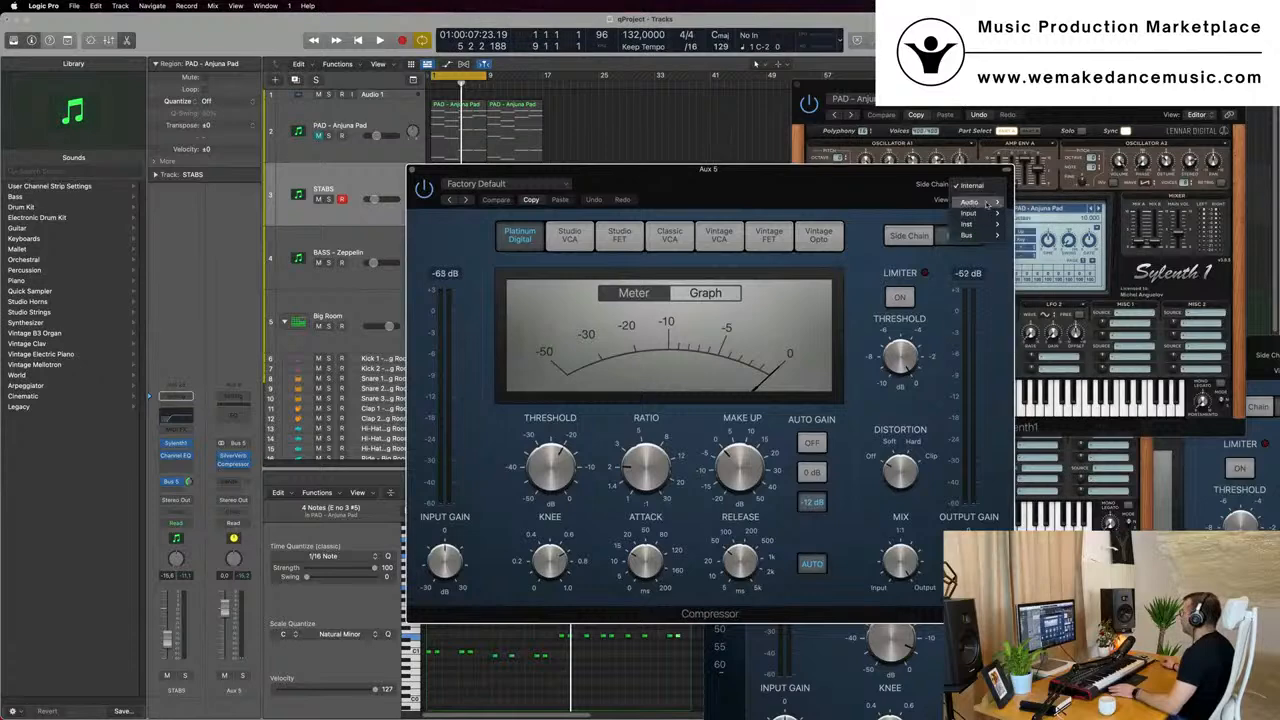
{"action": "mouse_move", "coordinate": [986, 217]}
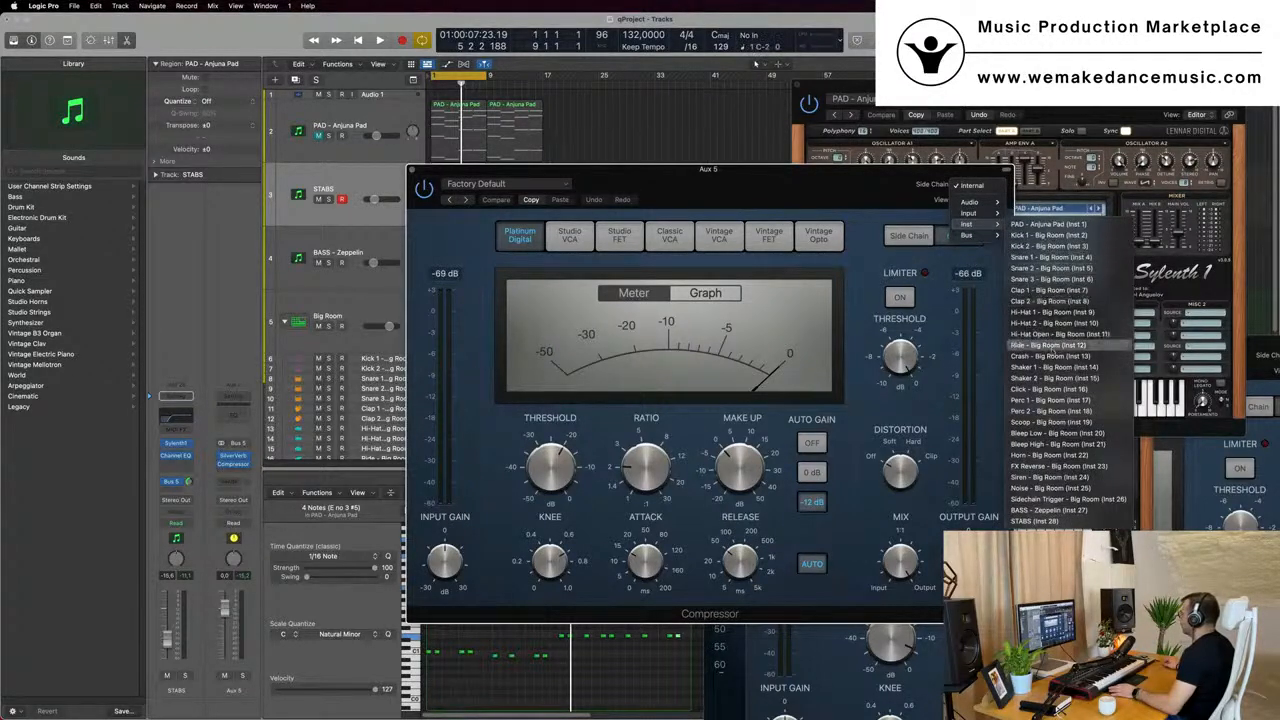
{"action": "left_click", "coordinate": [1036, 521]}
{"action": "left_click_drag", "start_coordinate": [449, 198], "coordinate": [628, 160]}
{"action": "key", "text": "space"}
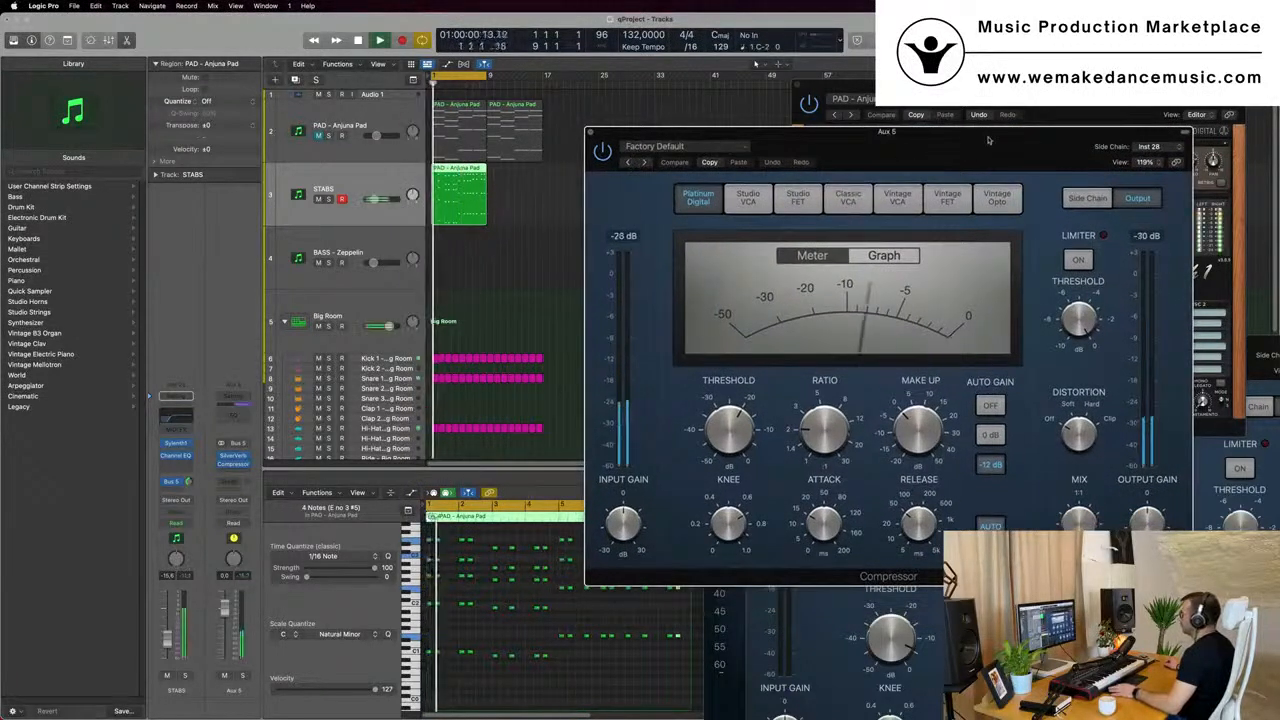
Turn off the Aux 5 compressor's automatic release while playing the loop from the start.
{"action": "left_click_drag", "start_coordinate": [1019, 145], "coordinate": [933, 135]}
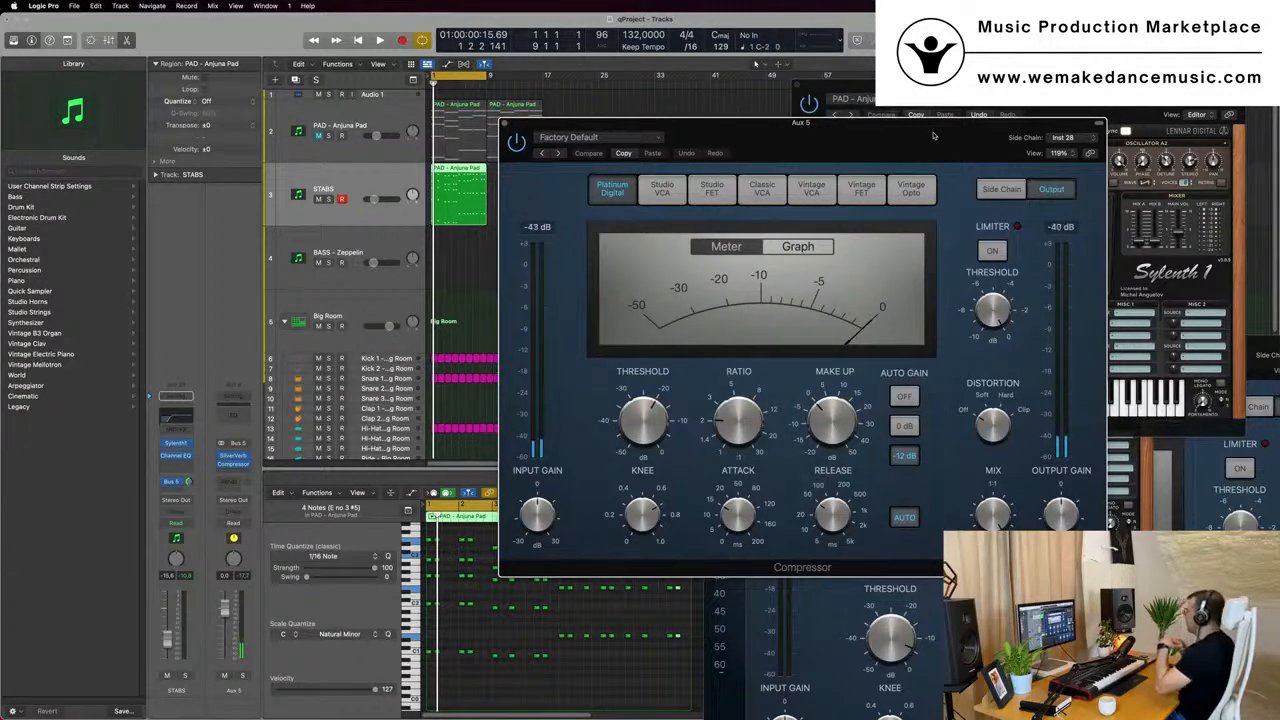
{"action": "key", "text": "space"}
{"action": "left_click_drag", "start_coordinate": [891, 140], "coordinate": [859, 135]}
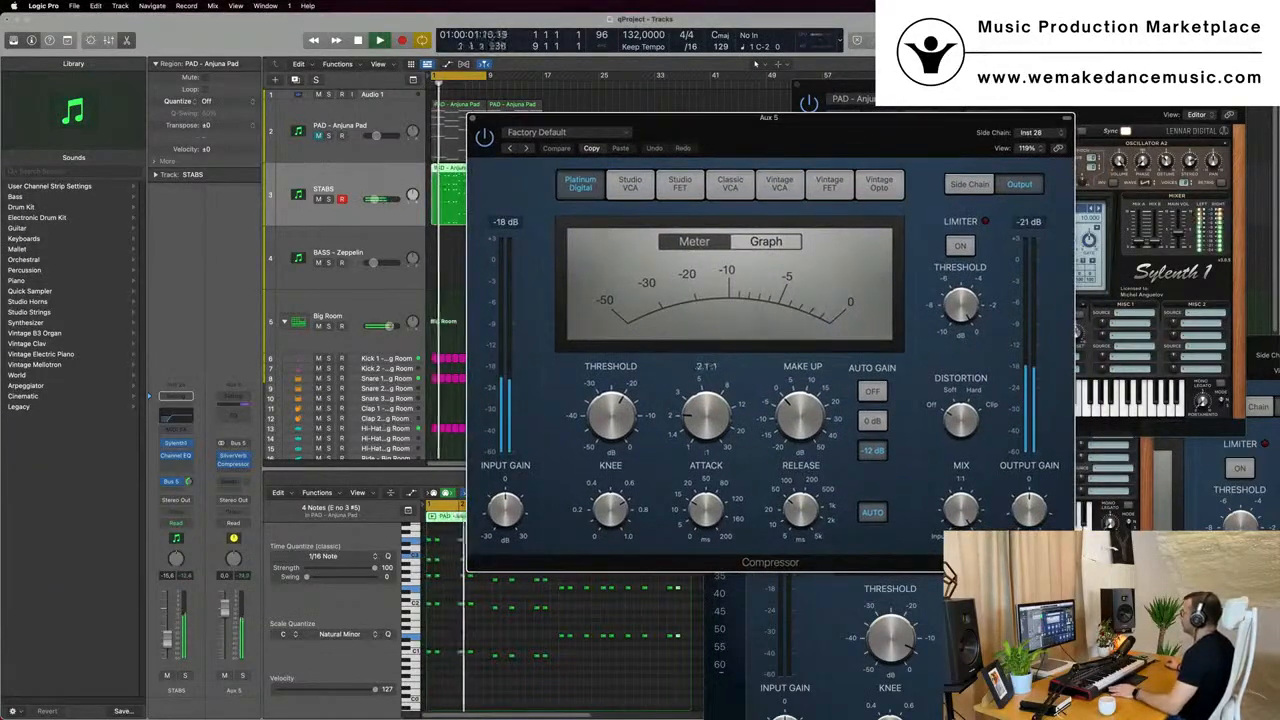
{"action": "left_click", "coordinate": [872, 512]}
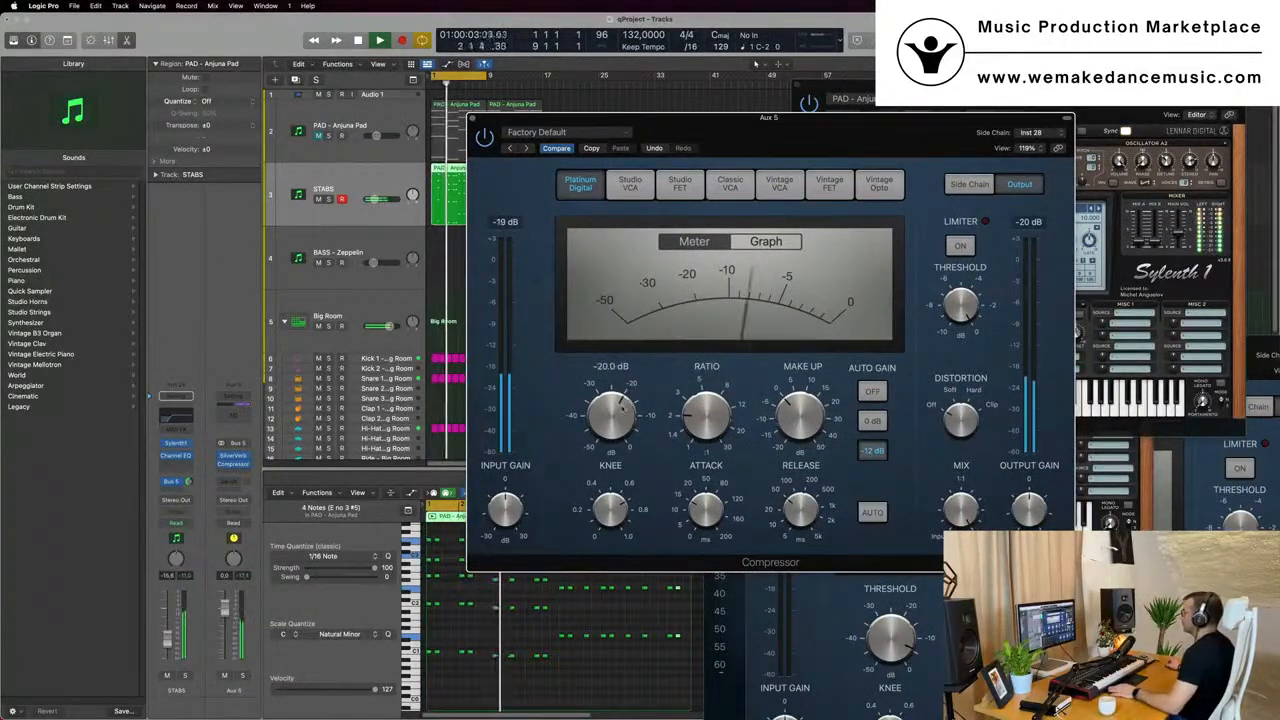
{"action": "key", "text": "space"}
{"action": "key", "text": "space"}
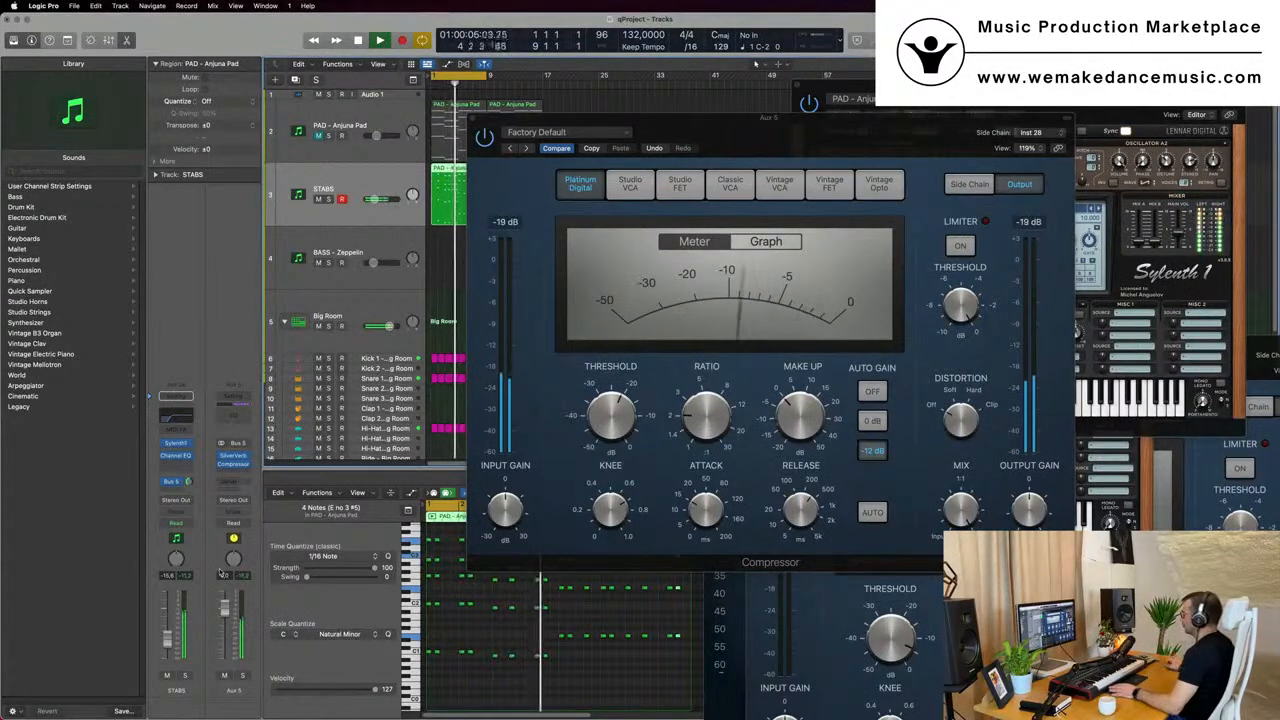
Set the Aux 5 compressor's threshold to -20.0 dB.
{"action": "left_click_drag", "start_coordinate": [808, 135], "coordinate": [875, 141]}
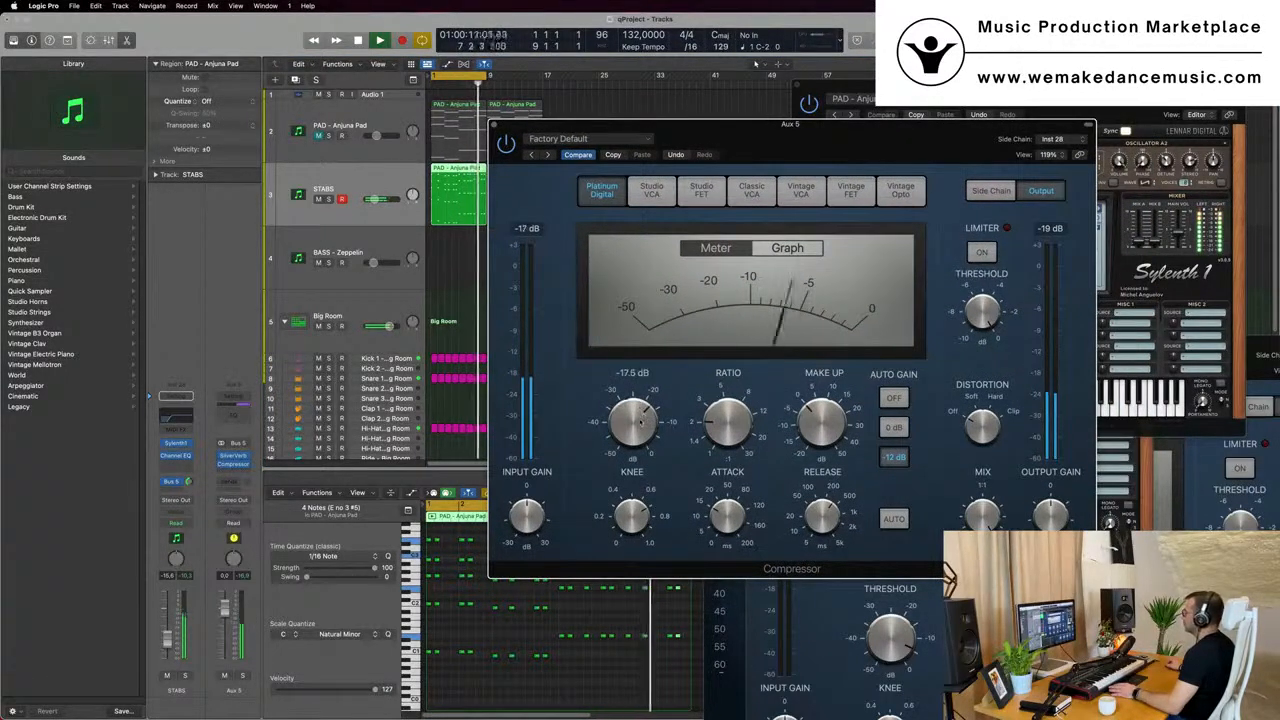
{"action": "left_click_drag", "start_coordinate": [641, 422], "coordinate": [641, 430]}
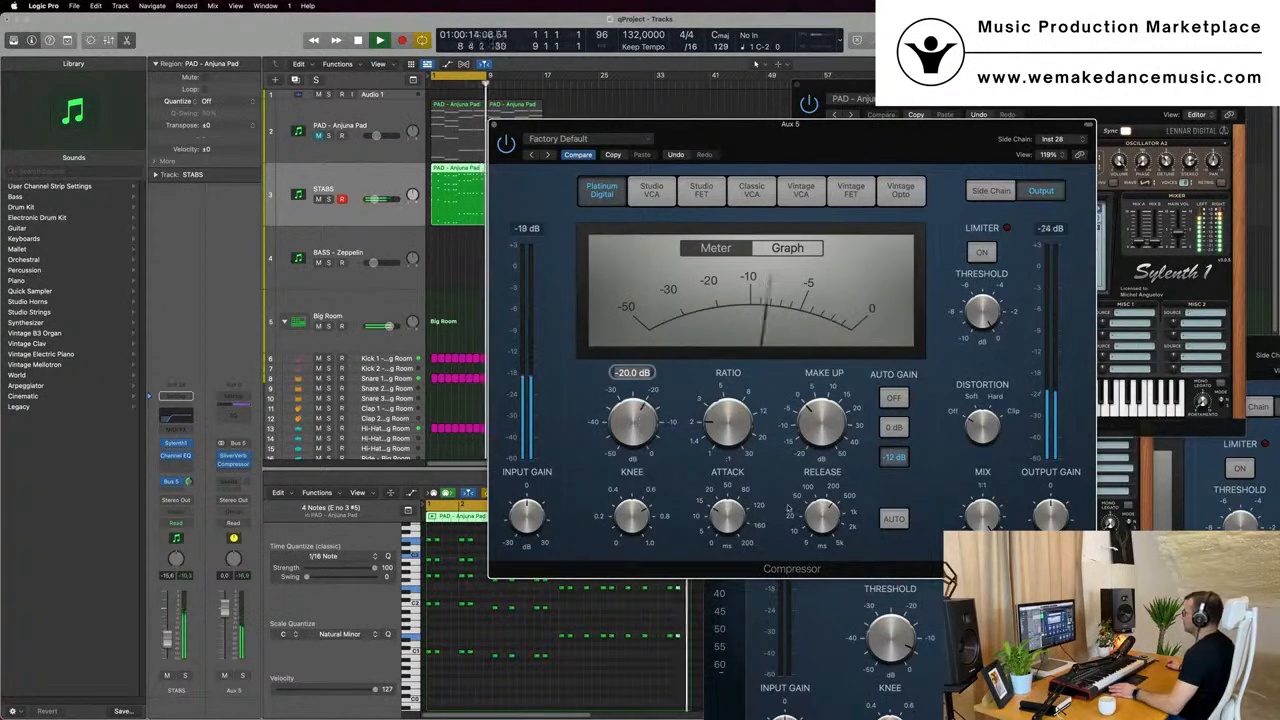
{"action": "mouse_move", "coordinate": [822, 509]}
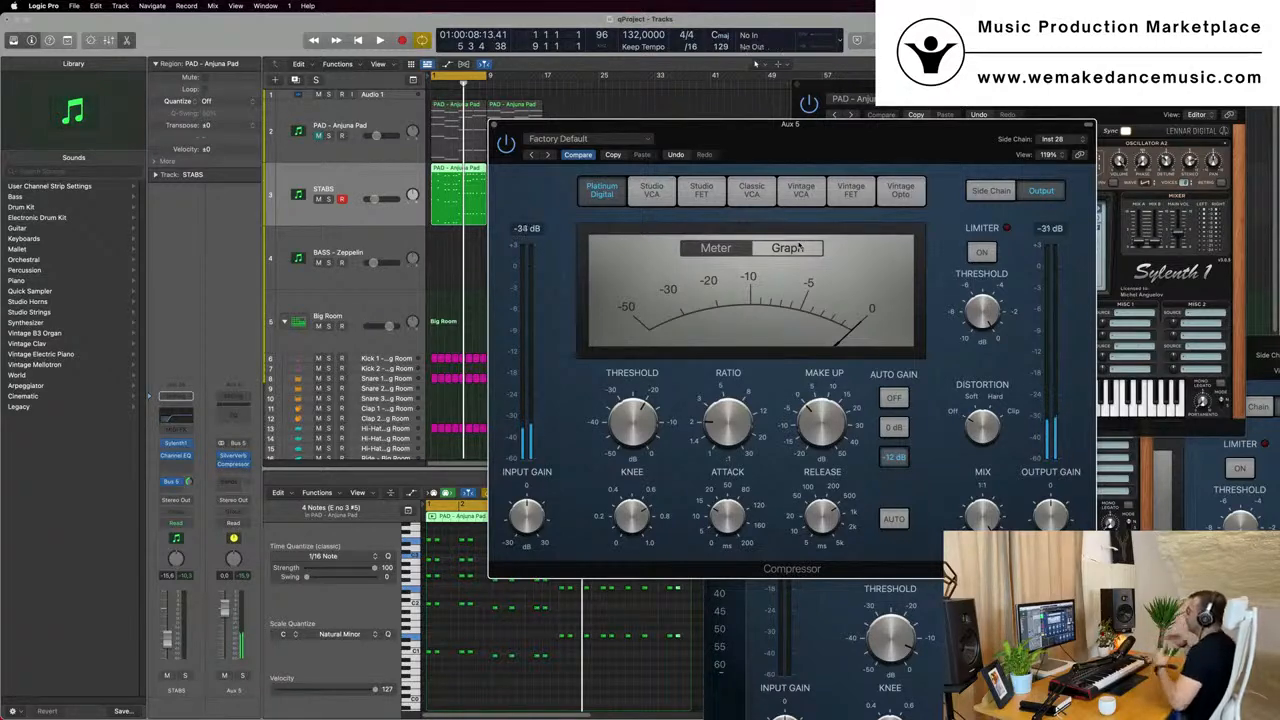
Play the loop with the Aux 5 compressor bypassed and enabled to compare the side-chained reverb.
{"action": "left_click_drag", "start_coordinate": [788, 124], "coordinate": [799, 173]}
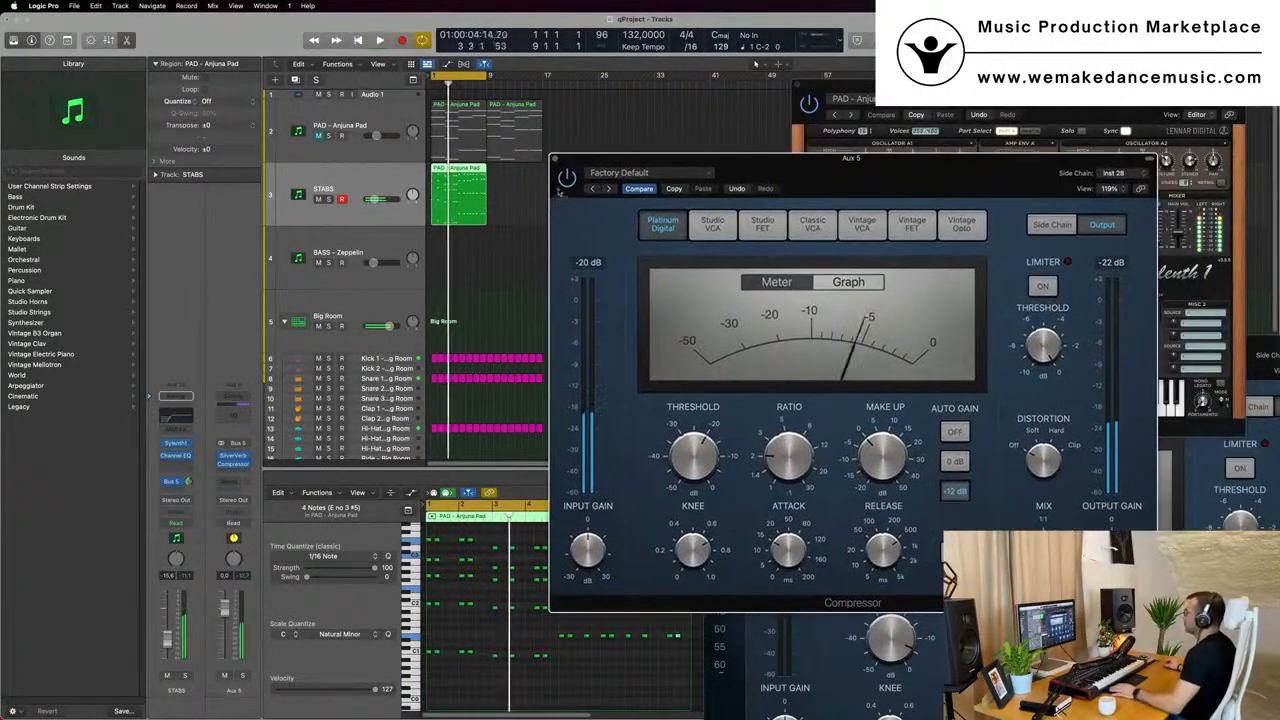
{"action": "key", "text": "space"}
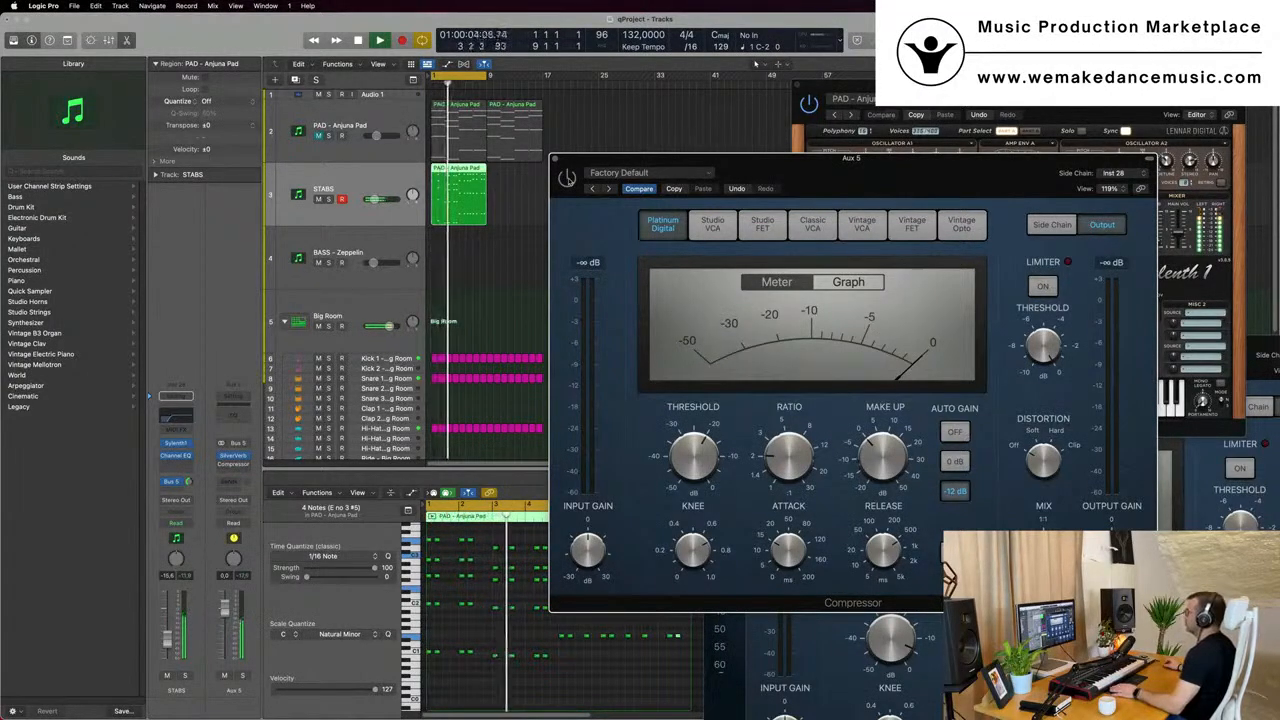
{"action": "key", "text": "space"}
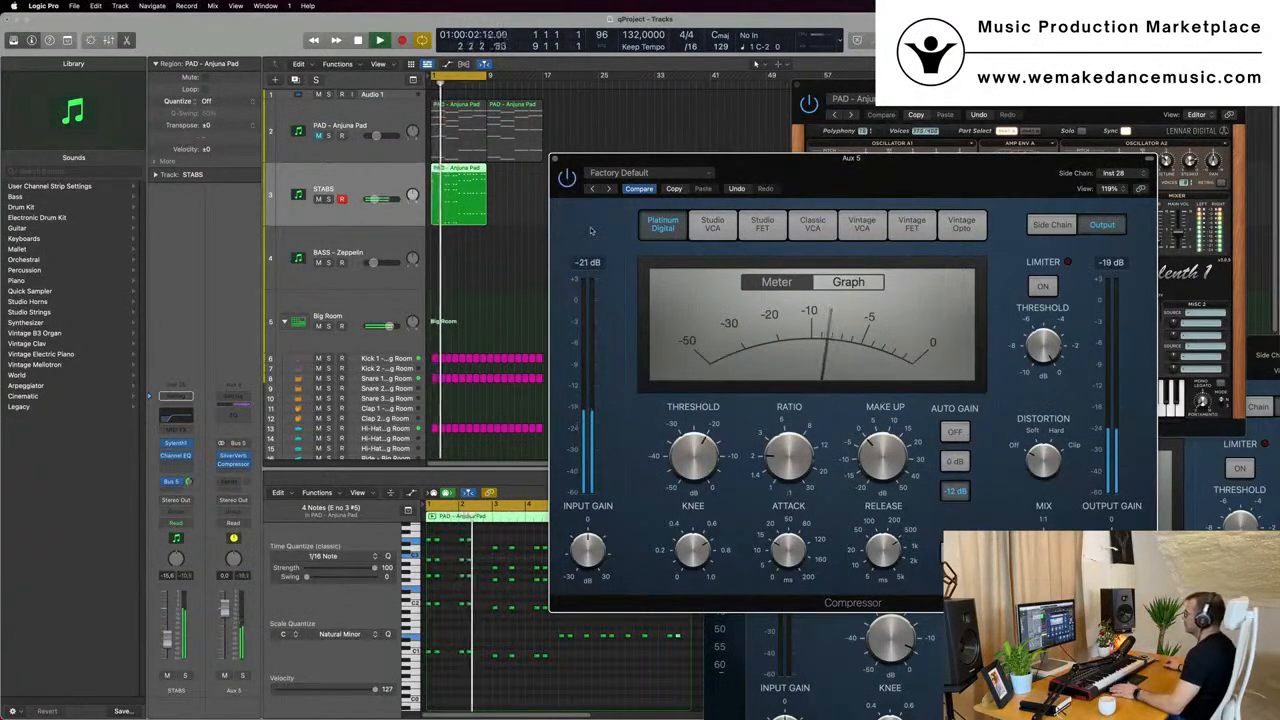
Set the compressor's release to about 410 ms, then close its window and stop playback.
{"action": "left_click_drag", "start_coordinate": [887, 567], "coordinate": [887, 555]}
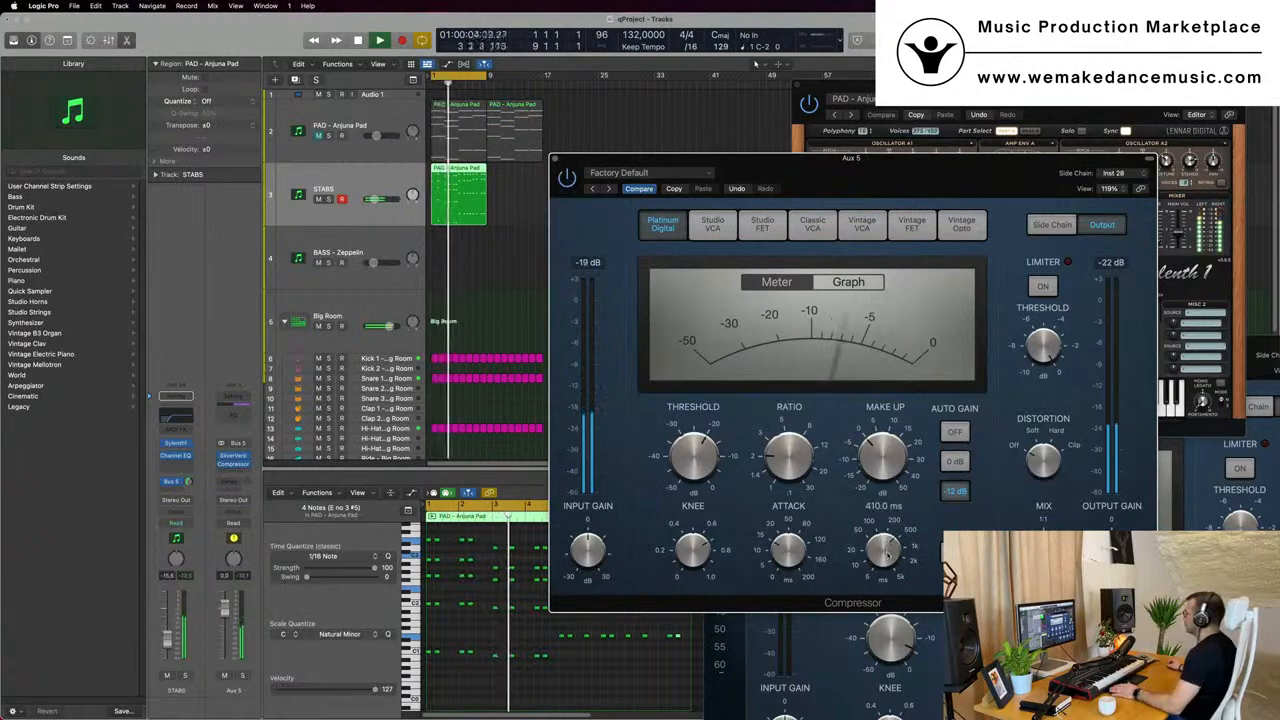
{"action": "left_click_drag", "start_coordinate": [962, 179], "coordinate": [948, 210]}
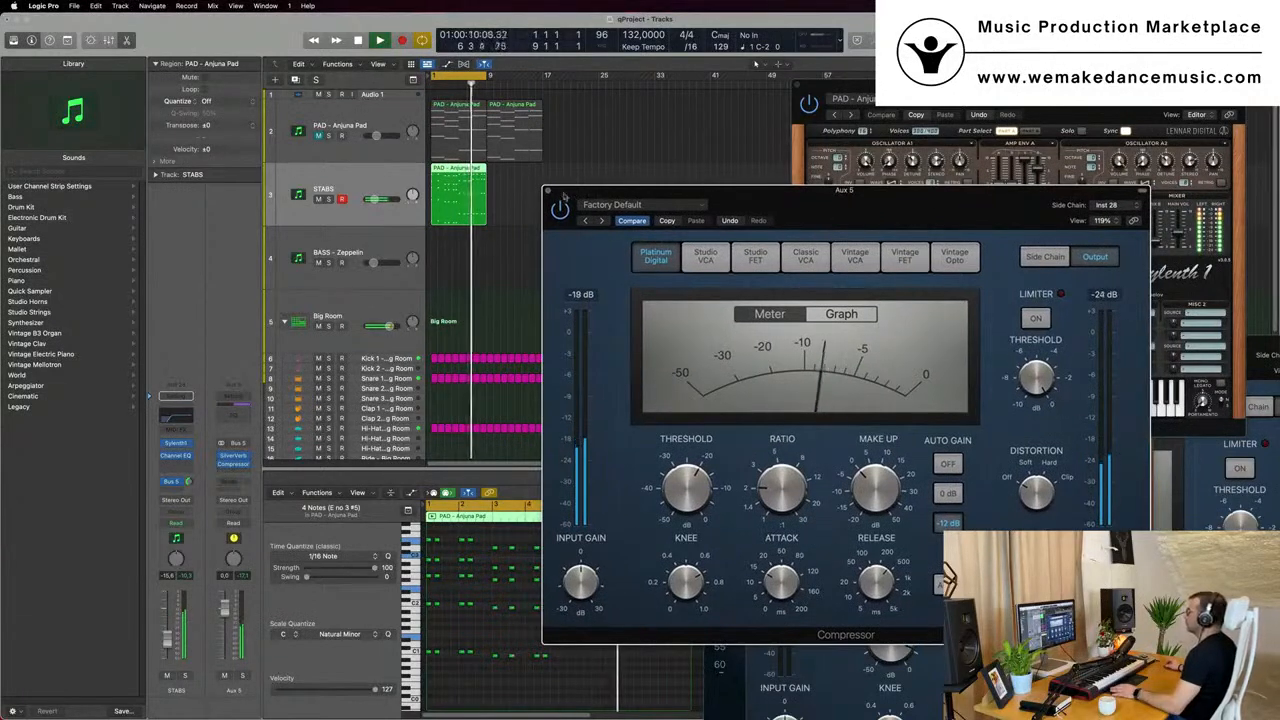
{"action": "left_click", "coordinate": [547, 191]}
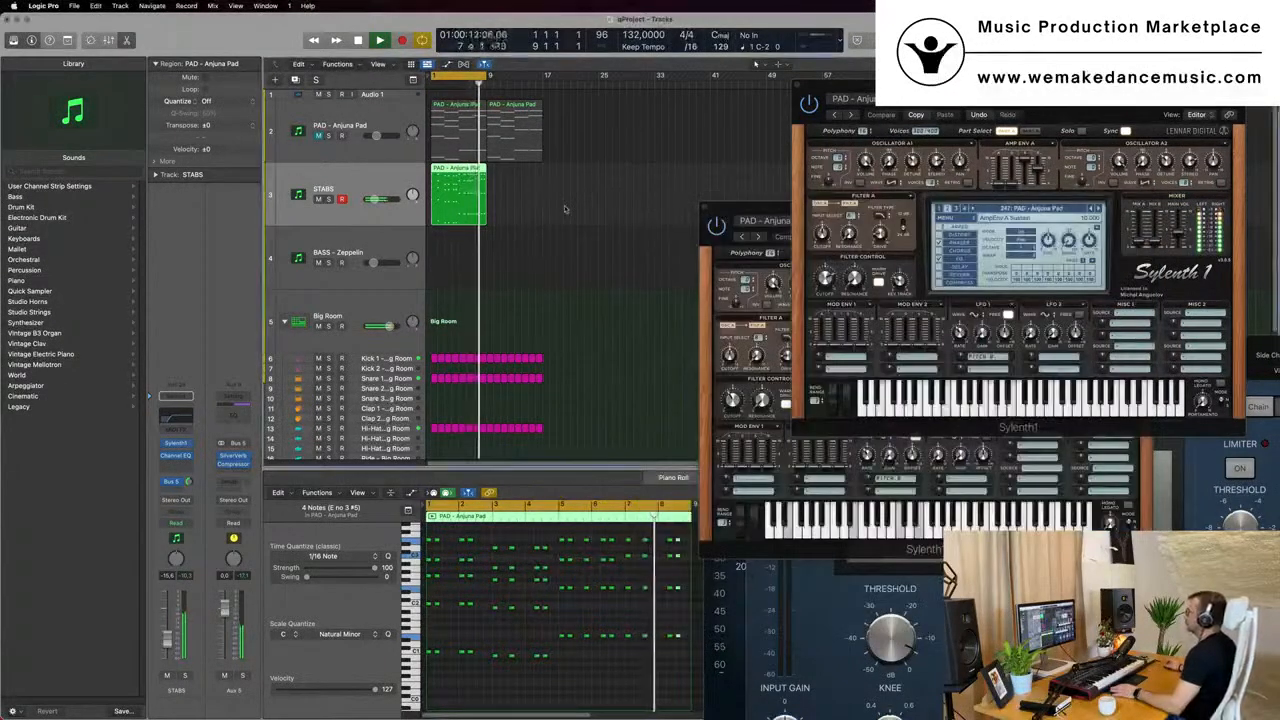
{"action": "key", "text": "space"}
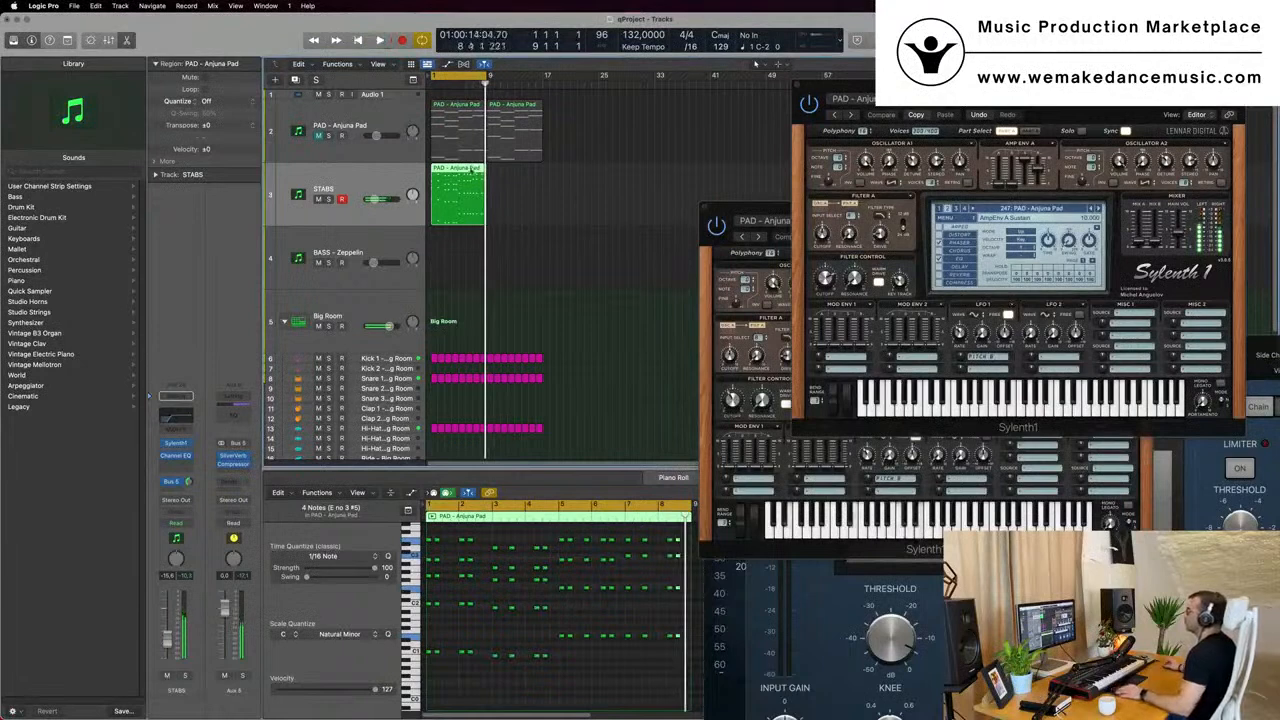
Copy the STABS region to bar 9 and return the playhead to the start.
{"action": "left_click_drag", "start_coordinate": [468, 174], "coordinate": [519, 177]}
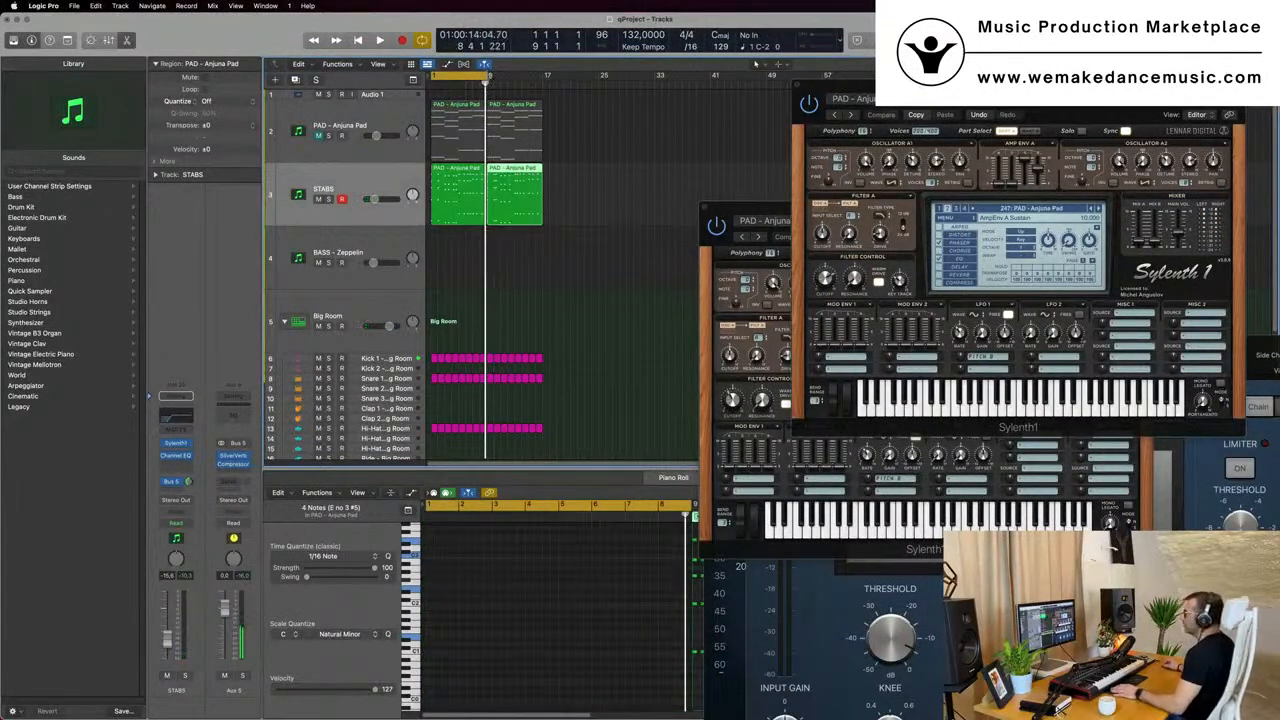
{"action": "left_click", "coordinate": [386, 183]}
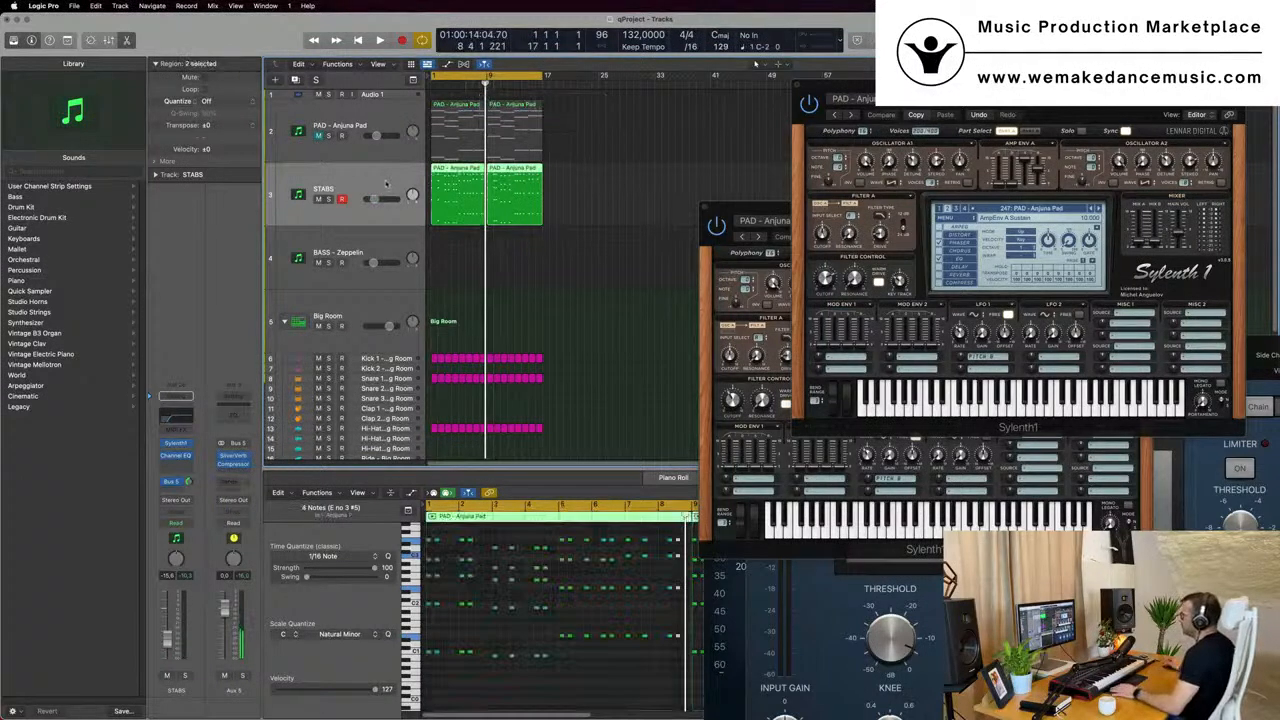
{"action": "key", "text": "Return"}
Copy the first PAD - Anjuna Pad region onto the BASS - Zeppelin track and delete all its notes except the lowest line.
{"action": "left_click_drag", "start_coordinate": [450, 140], "coordinate": [453, 289]}
{"action": "key", "text": "space"}
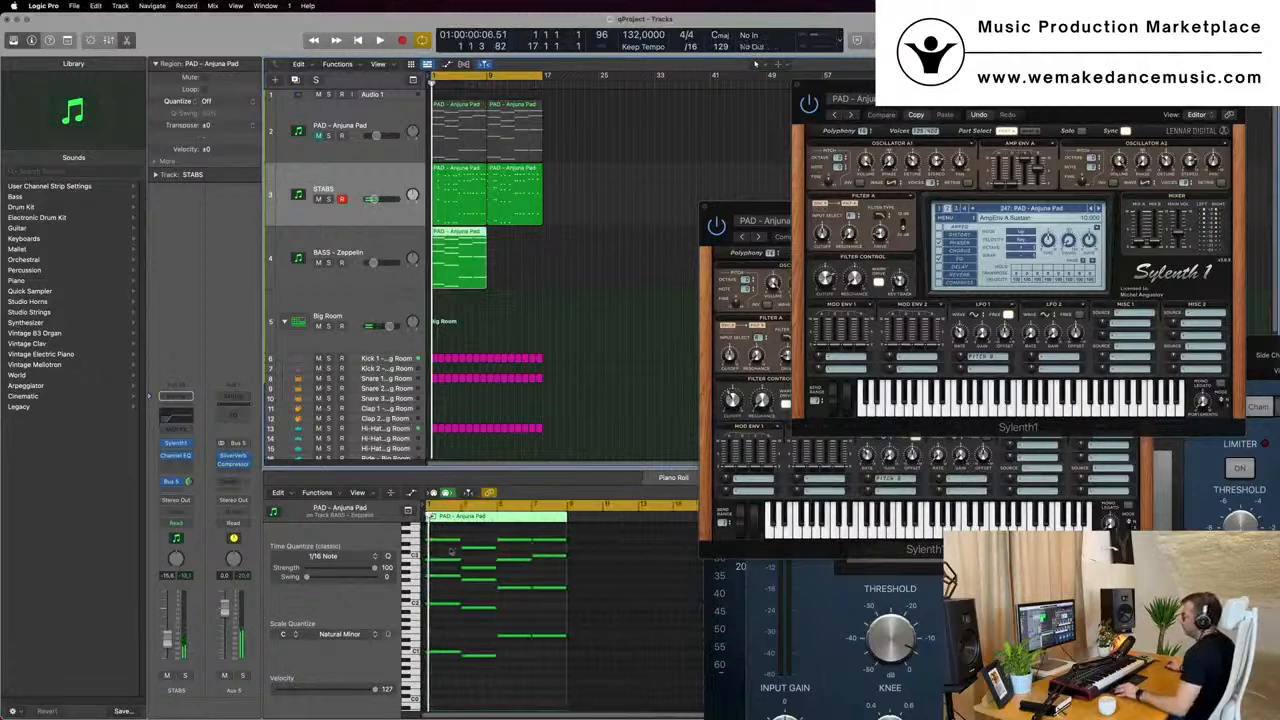
{"action": "left_click_drag", "start_coordinate": [552, 611], "coordinate": [555, 615]}
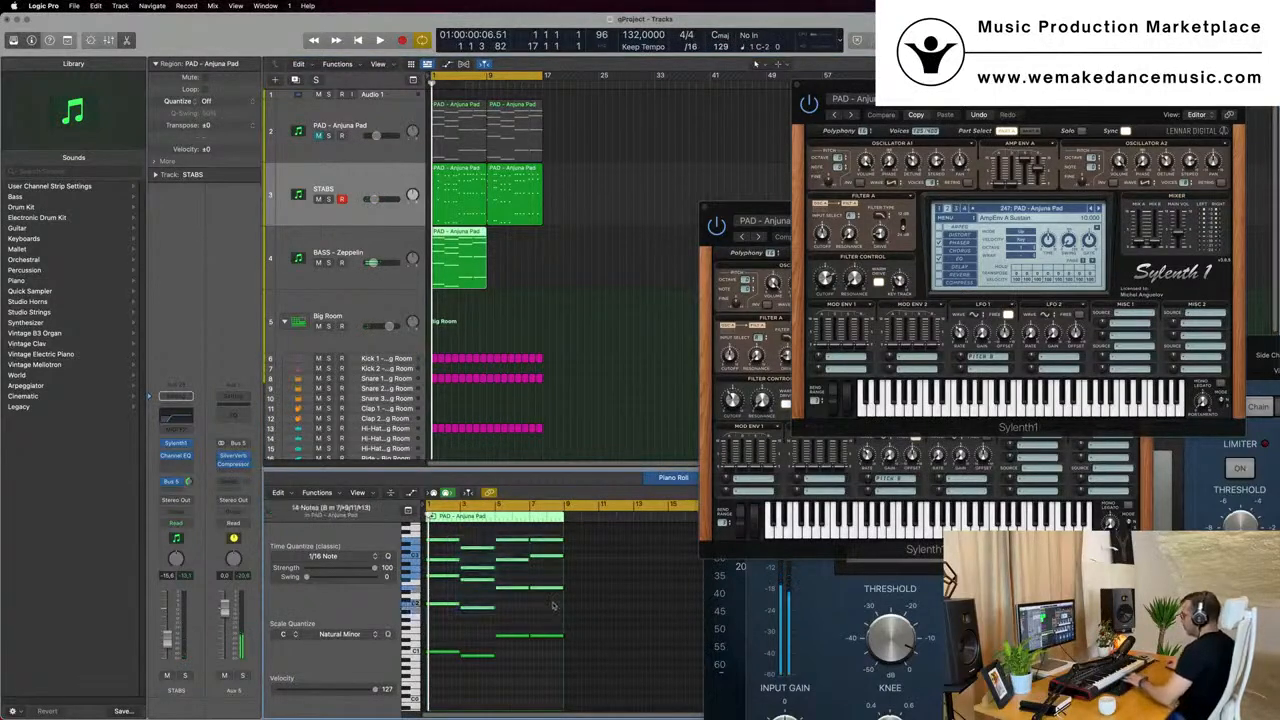
{"action": "key", "text": "Delete"}
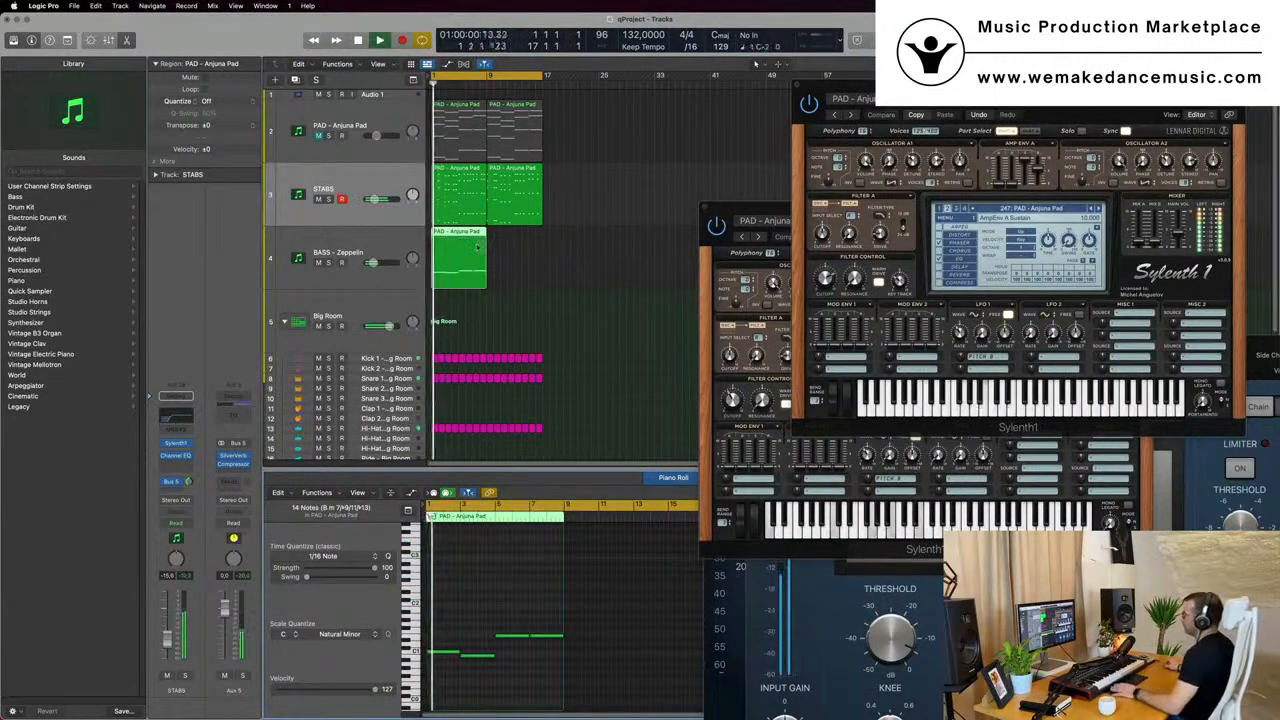
Raise the remaining bass notes by one octave and open the BASS - Zeppelin track's Sylenth1.
{"action": "left_click", "coordinate": [466, 630]}
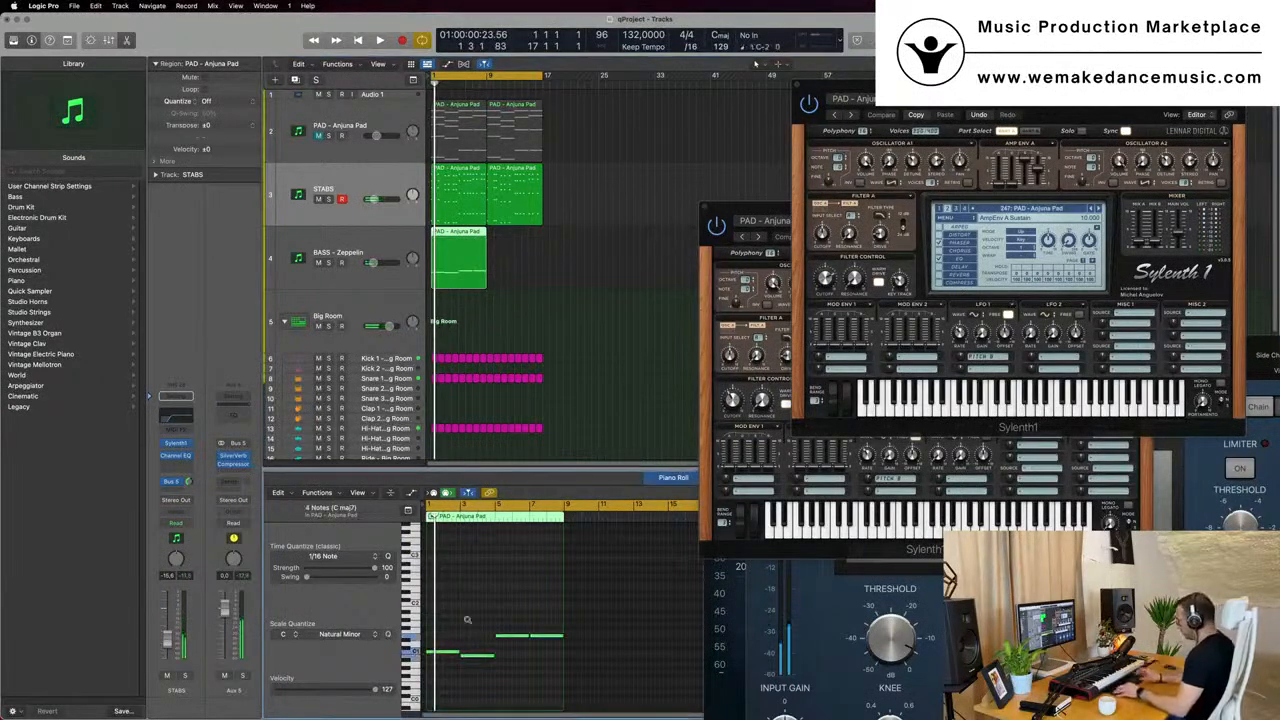
{"action": "scroll", "coordinate": [466, 622], "scroll_direction": "down", "scroll_amount": 3}
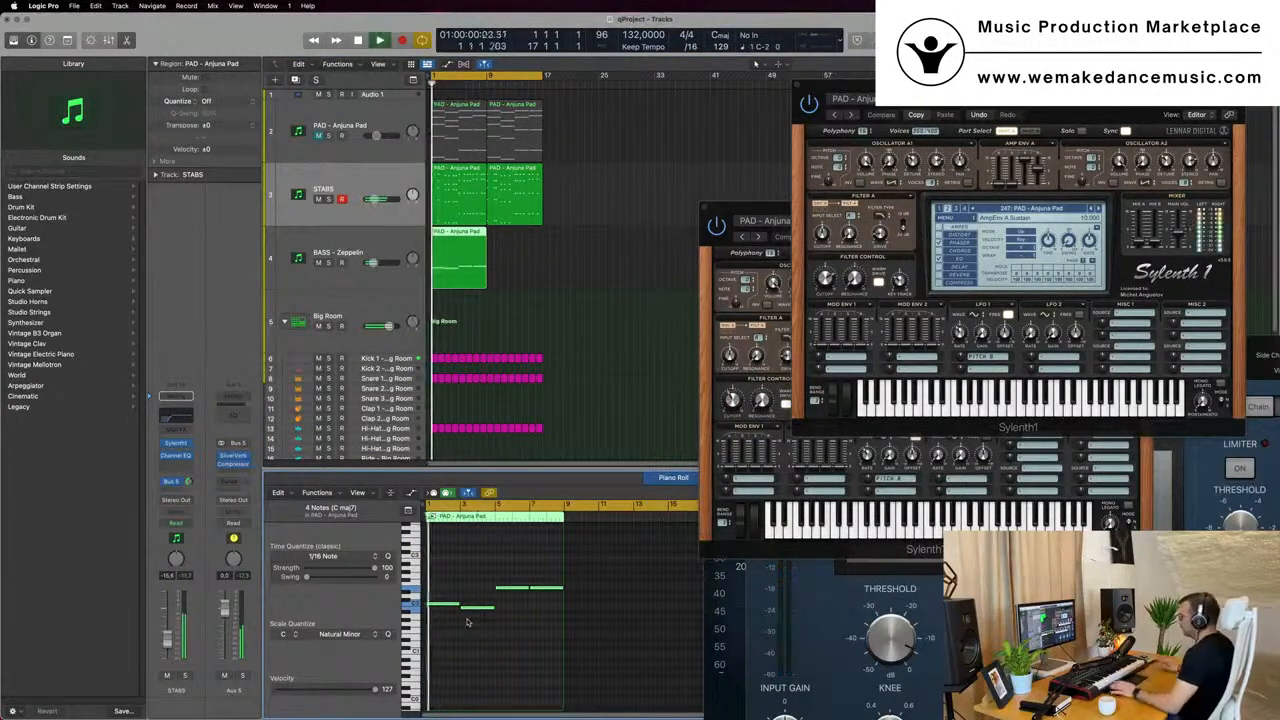
{"action": "left_click", "coordinate": [405, 253]}
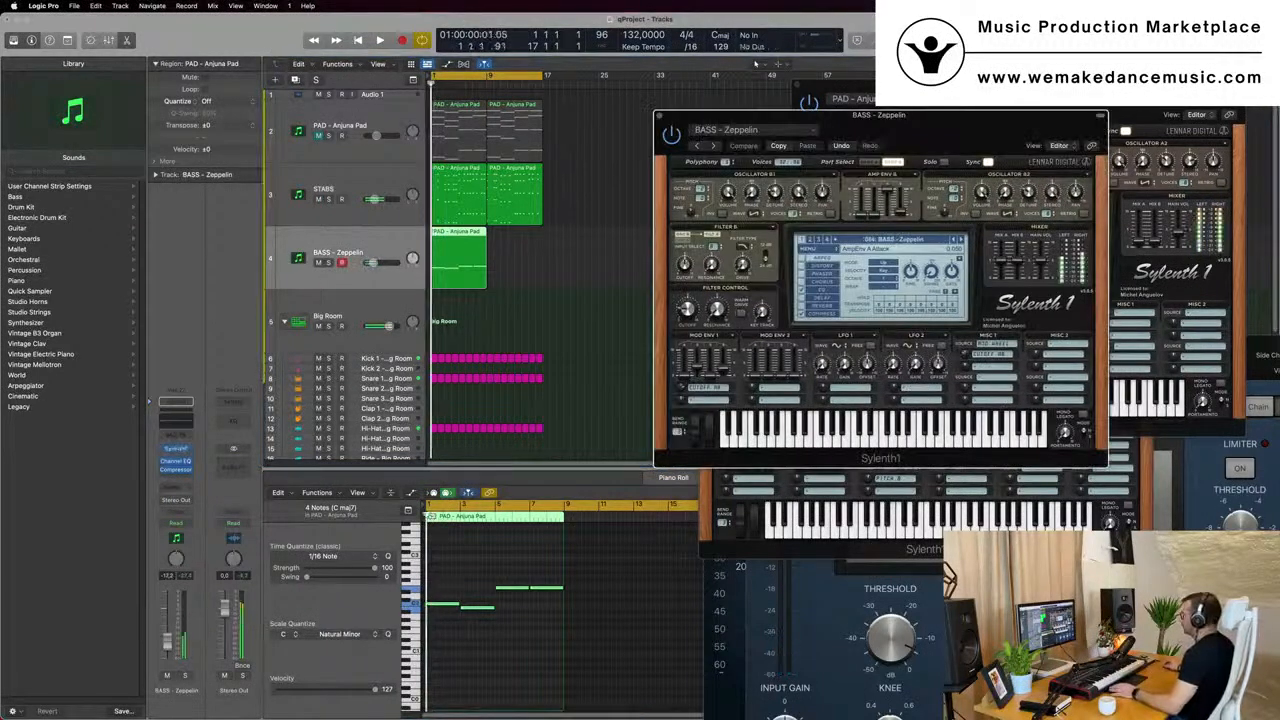
Raise the BASS - Zeppelin track's volume to about -5 dB while auditioning the loop.
{"action": "left_click_drag", "start_coordinate": [944, 122], "coordinate": [890, 160]}
{"action": "key", "text": "space"}
{"action": "key", "text": "space"}
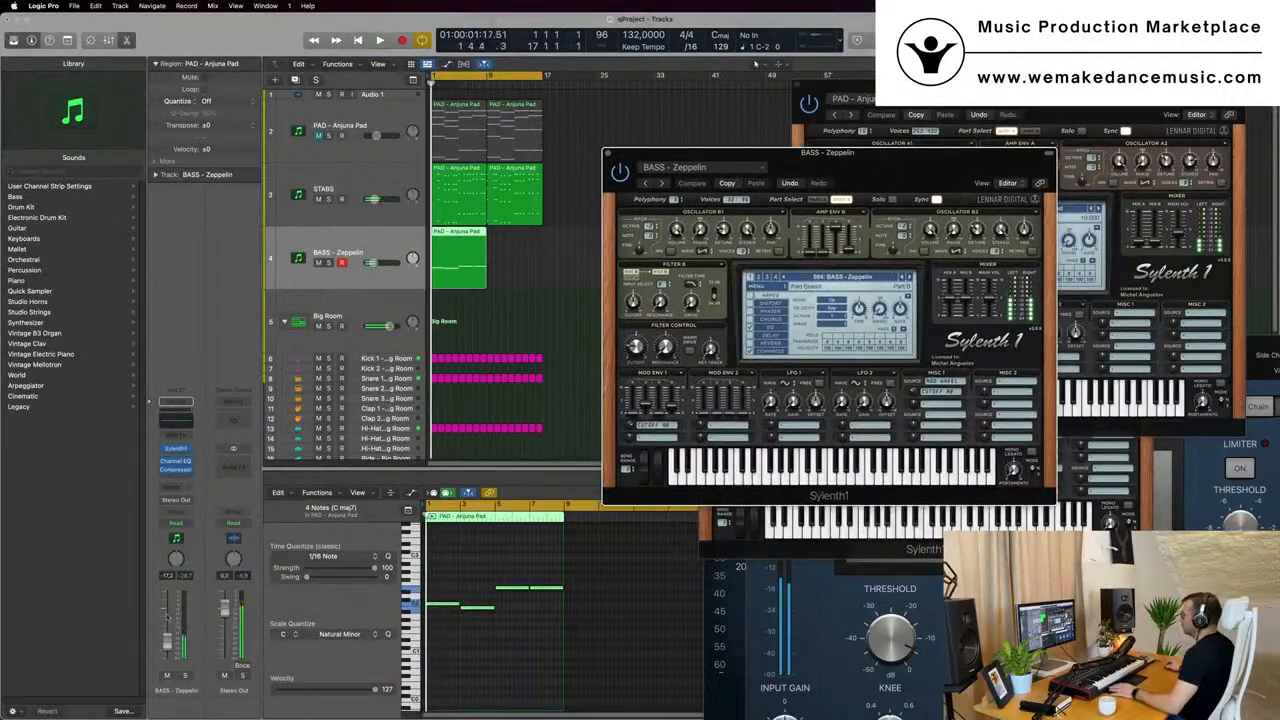
{"action": "left_click_drag", "start_coordinate": [168, 646], "coordinate": [169, 634]}
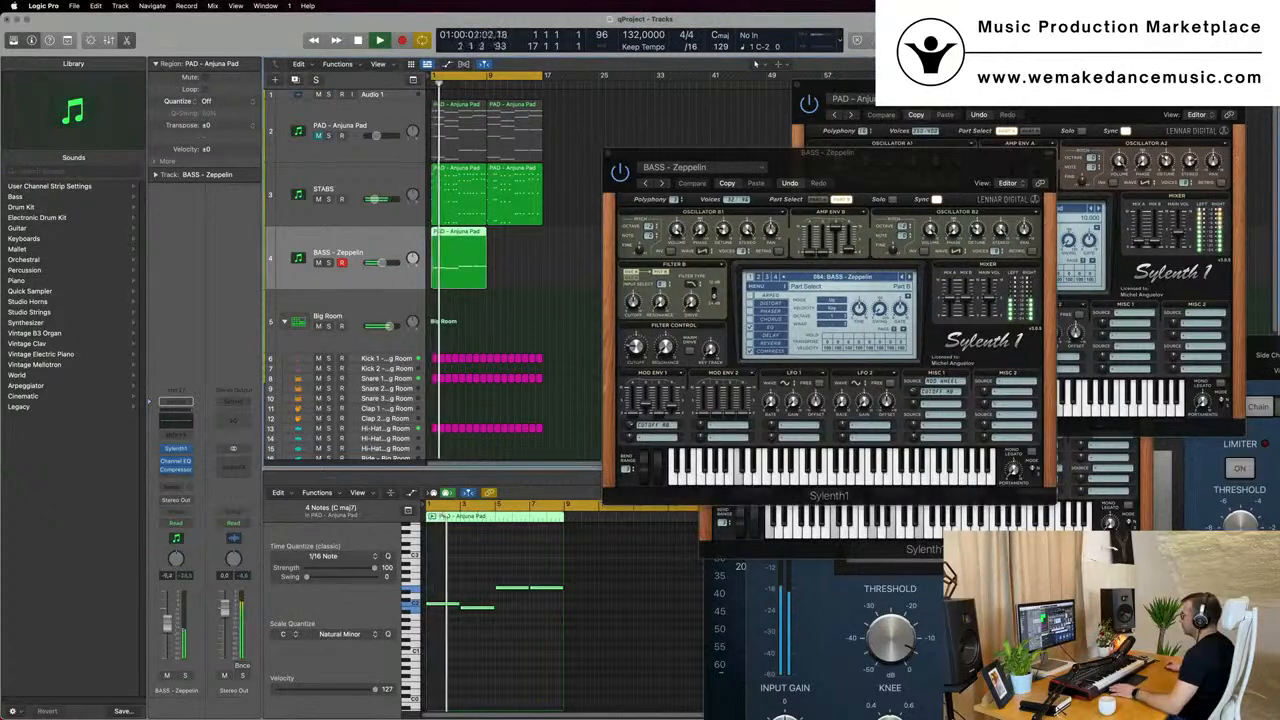
{"action": "key", "text": "space"}
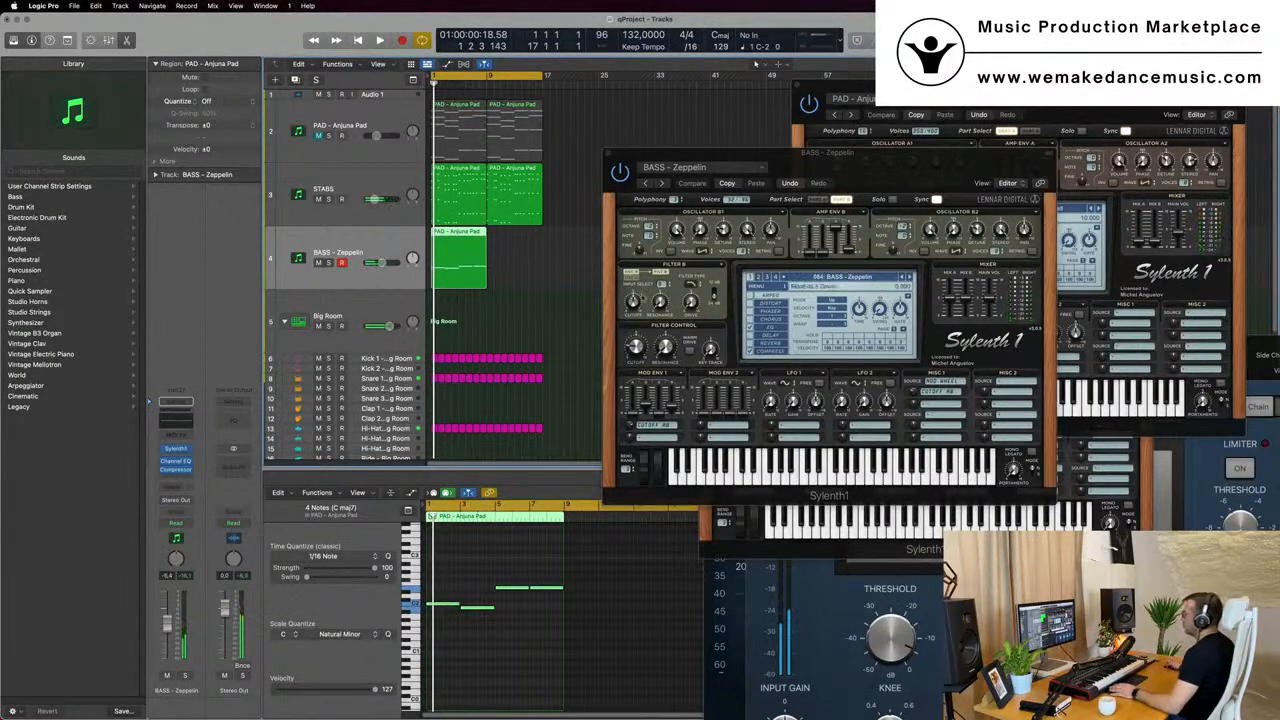
Try the arpeggiator on the BASS - Zeppelin preset in Sylenth1 during playback.
{"action": "left_click", "coordinate": [750, 297]}
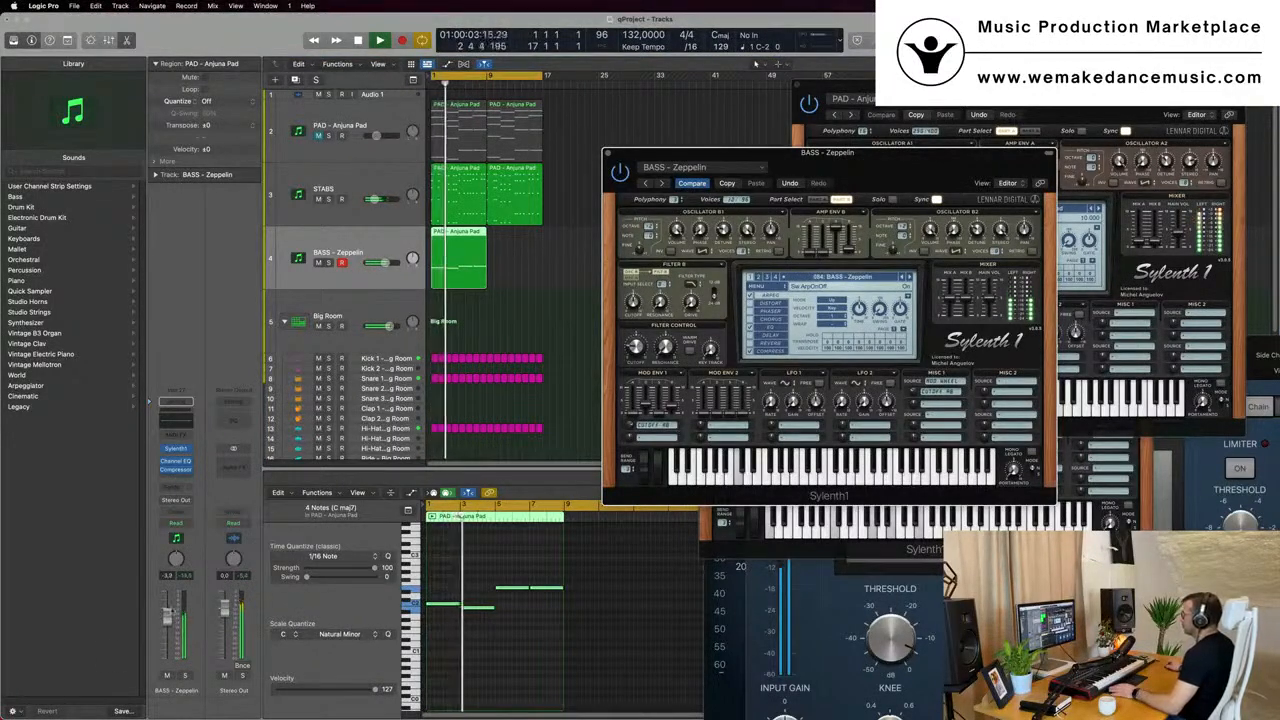
{"action": "left_click_drag", "start_coordinate": [886, 177], "coordinate": [828, 175]}
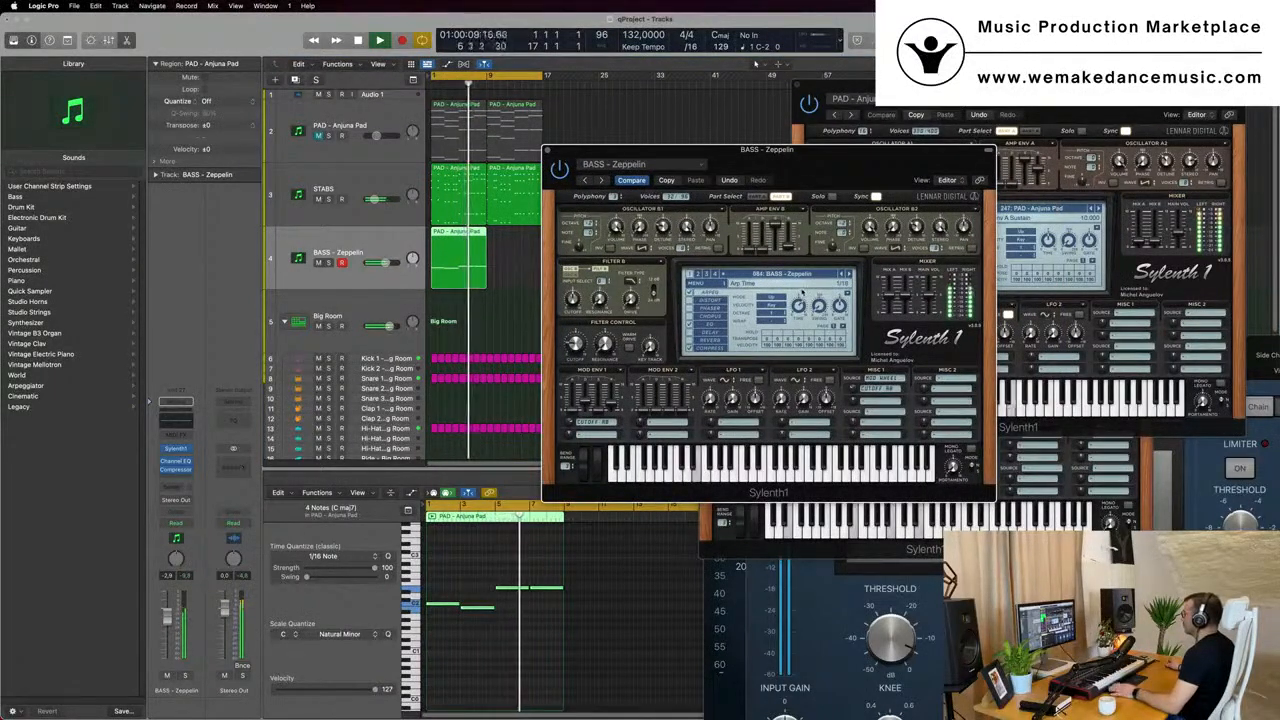
{"action": "left_click_drag", "start_coordinate": [834, 151], "coordinate": [878, 193]}
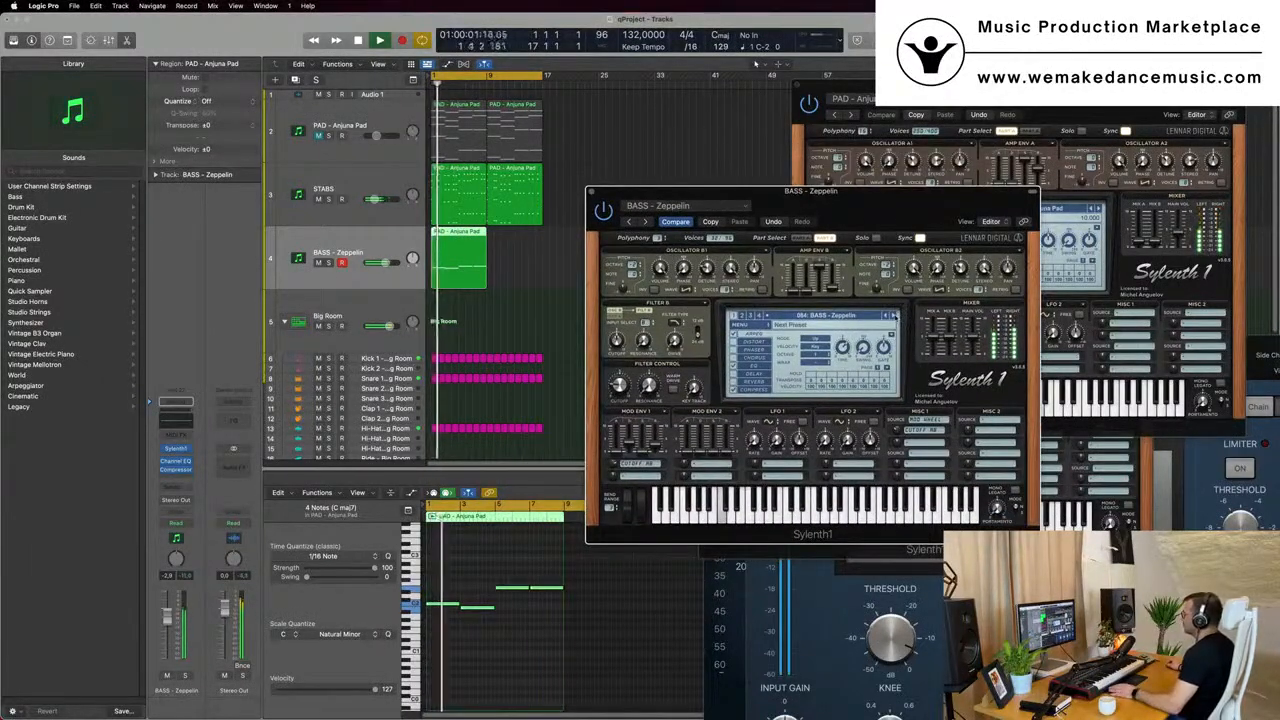
Load the ARP - Trance Bassline preset in the bass track's Sylenth1 and audition it with the loop.
{"action": "left_click", "coordinate": [894, 315]}
{"action": "left_click", "coordinate": [857, 317]}
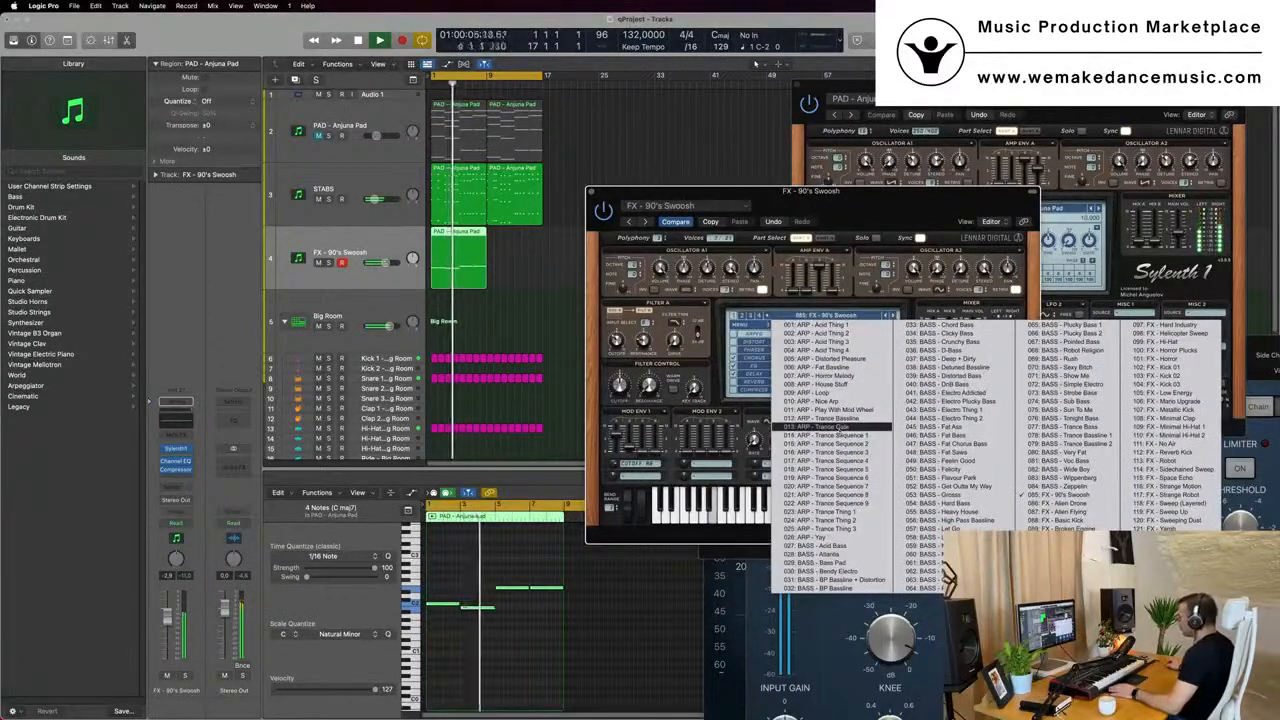
{"action": "left_click", "coordinate": [830, 418]}
{"action": "left_click_drag", "start_coordinate": [868, 200], "coordinate": [881, 257]}
{"action": "key", "text": "space"}
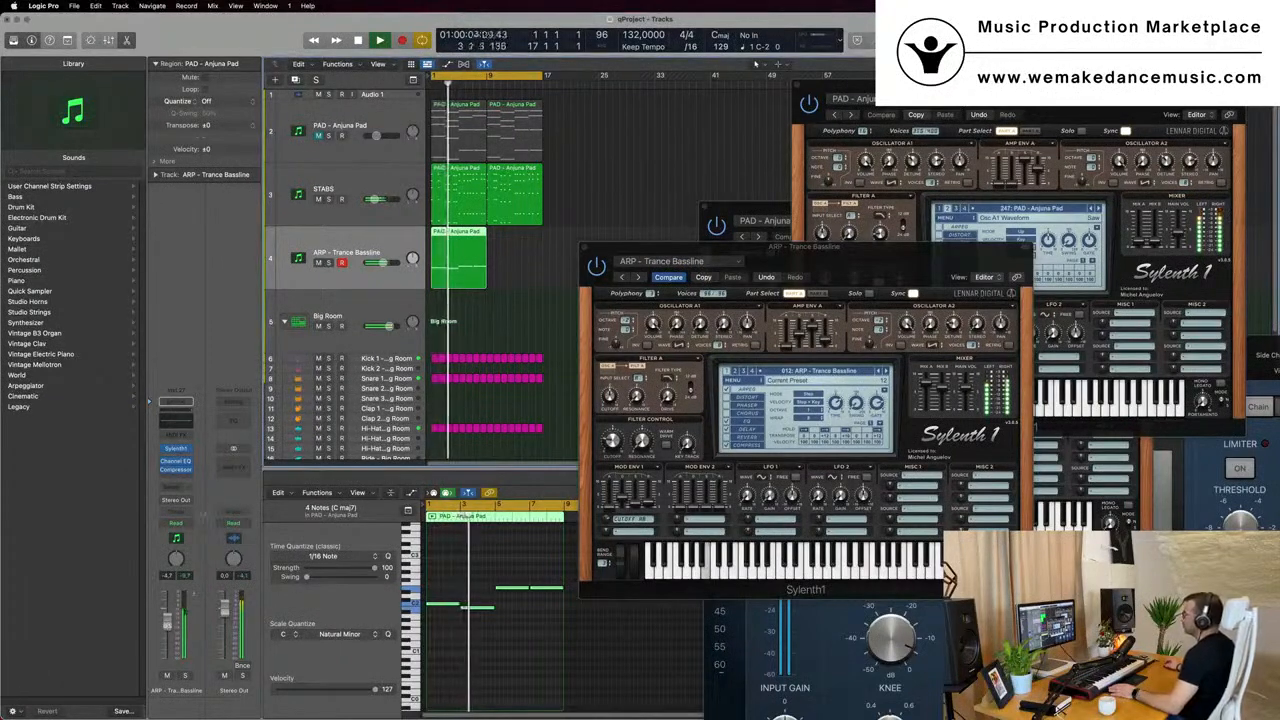
Open the ARP - Trance Bassline track's Compressor, check the available side-chain bus sources, and stop playback.
{"action": "left_click", "coordinate": [175, 470]}
{"action": "left_click", "coordinate": [175, 472]}
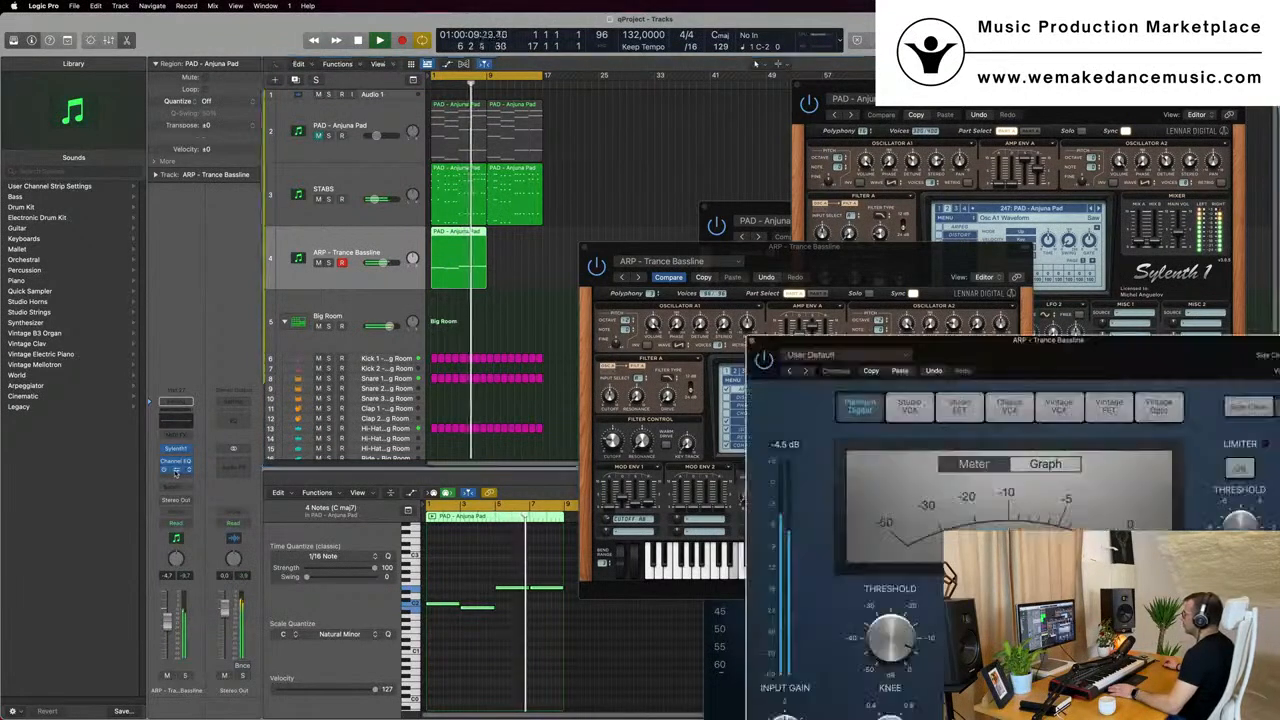
{"action": "key", "text": "space"}
{"action": "left_click_drag", "start_coordinate": [1001, 350], "coordinate": [729, 270]}
{"action": "key", "text": "space"}
{"action": "left_click", "coordinate": [1052, 276]}
{"action": "mouse_move", "coordinate": [1053, 327]}
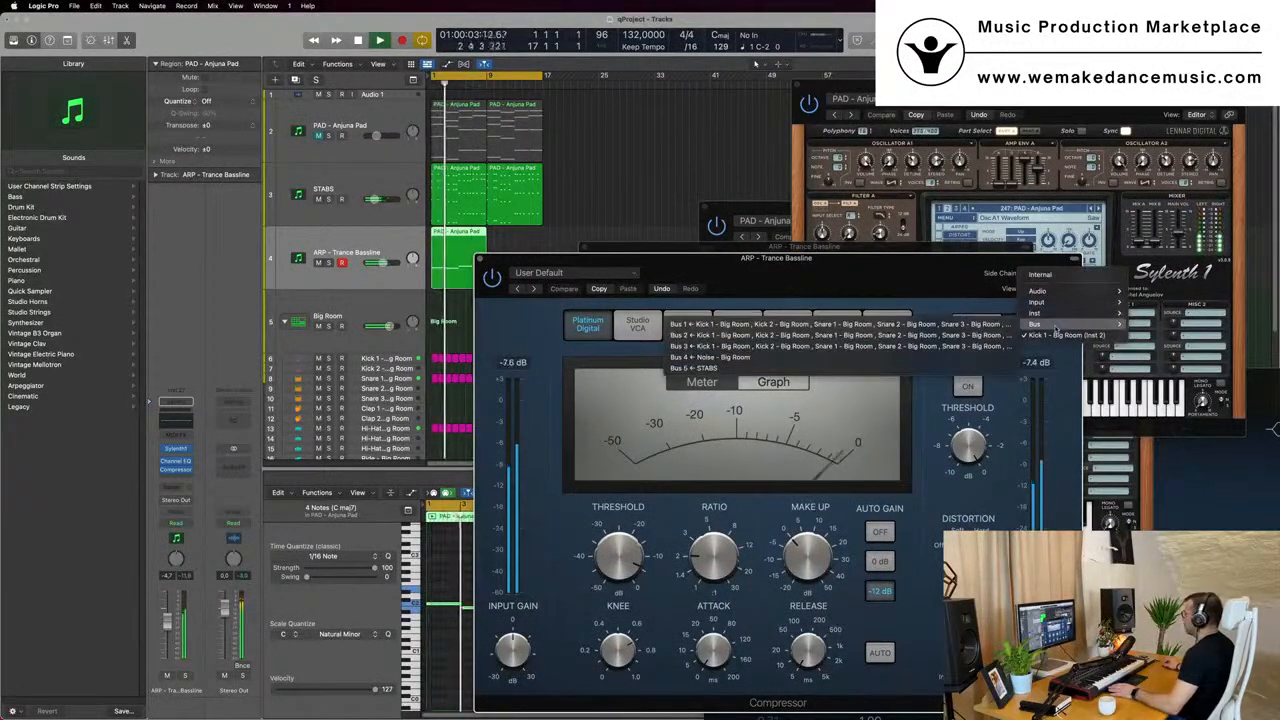
{"action": "left_click_drag", "start_coordinate": [820, 259], "coordinate": [984, 140]}
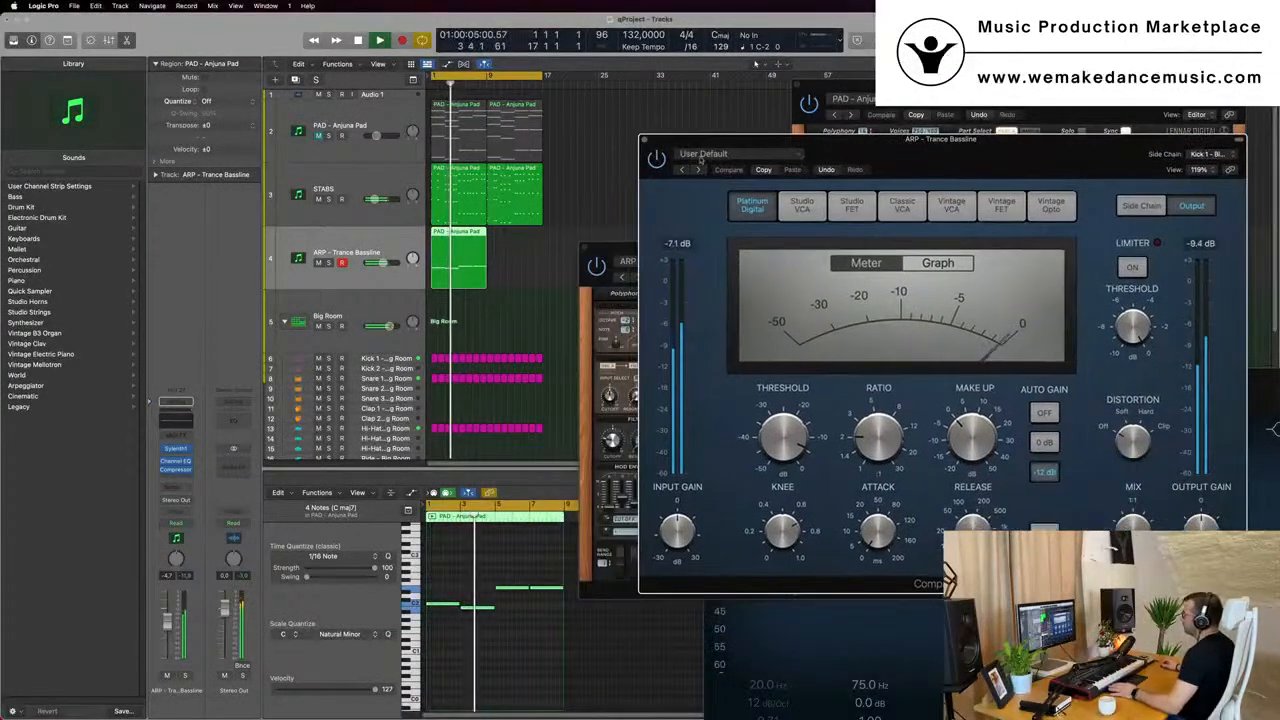
{"action": "left_click", "coordinate": [613, 173]}
{"action": "key", "text": "space"}
{"action": "left_click", "coordinate": [381, 247]}
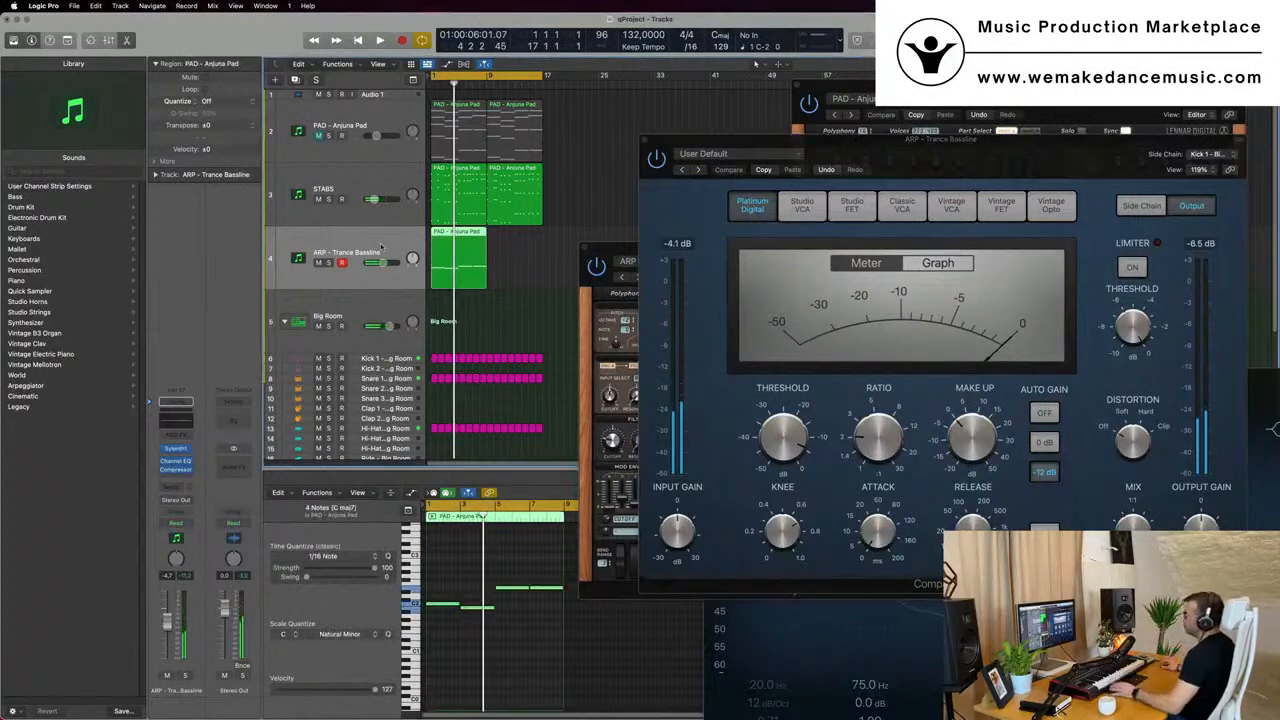
Add a Bus 7 send to the Kick 1 - Big Room track and bring the Aux 6 return fader fully down.
{"action": "left_click", "coordinate": [388, 357]}
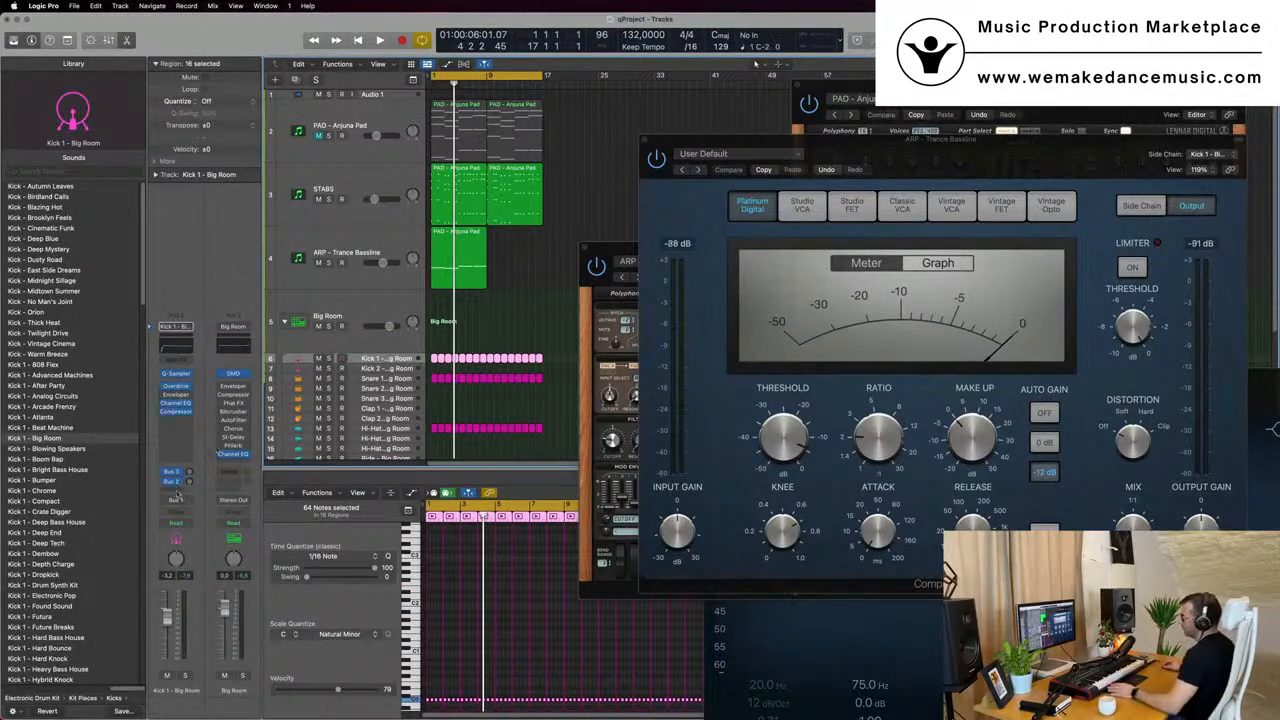
{"action": "left_click", "coordinate": [177, 493]}
{"action": "mouse_move", "coordinate": [185, 505]}
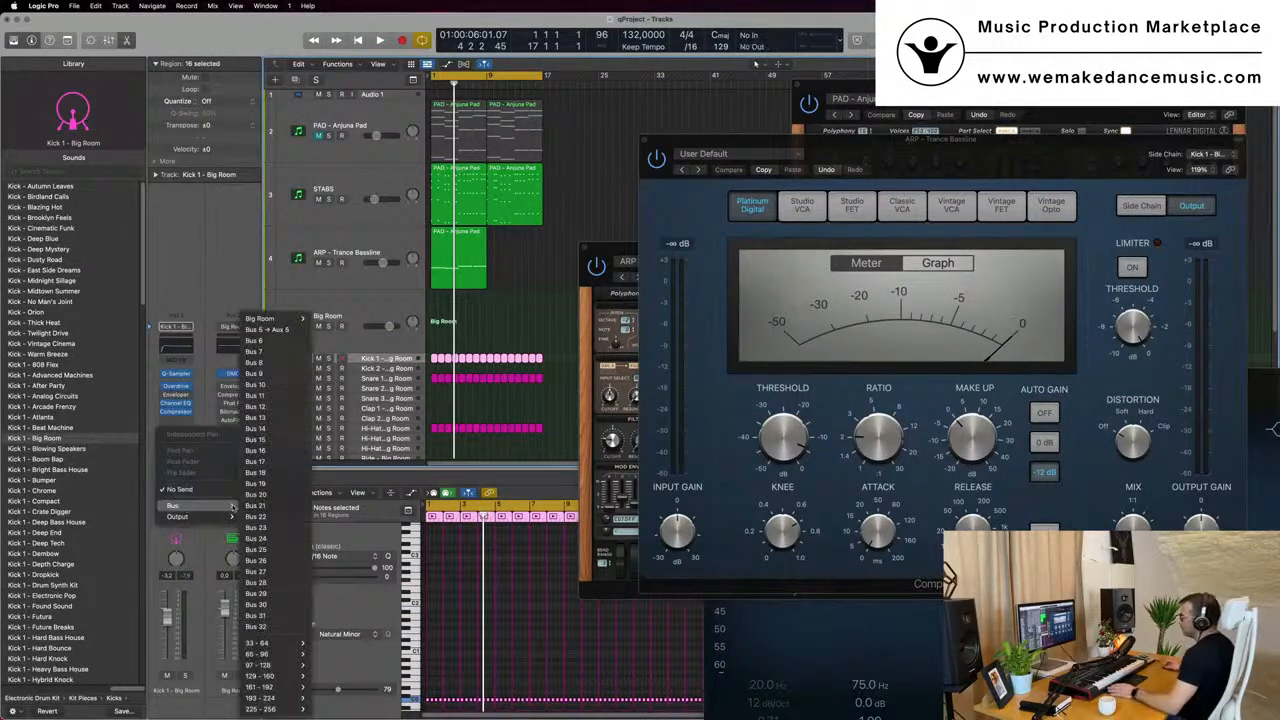
{"action": "left_click", "coordinate": [295, 352]}
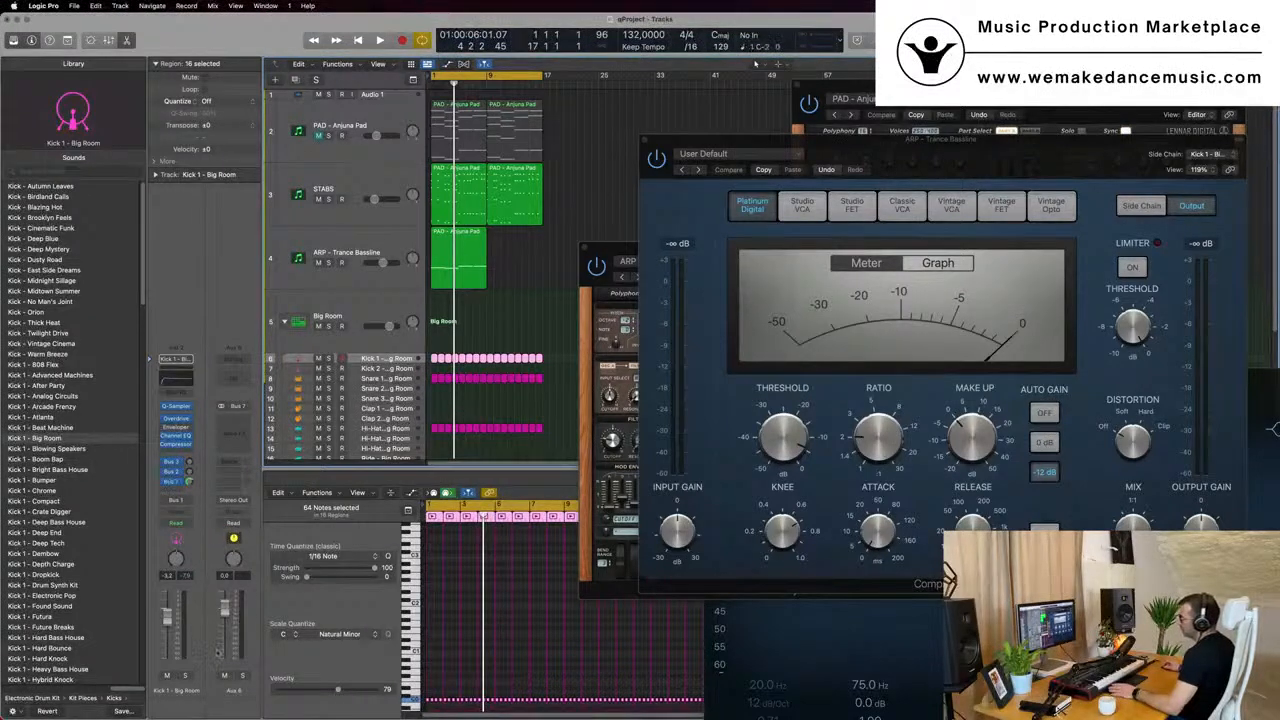
{"action": "key", "text": "Return"}
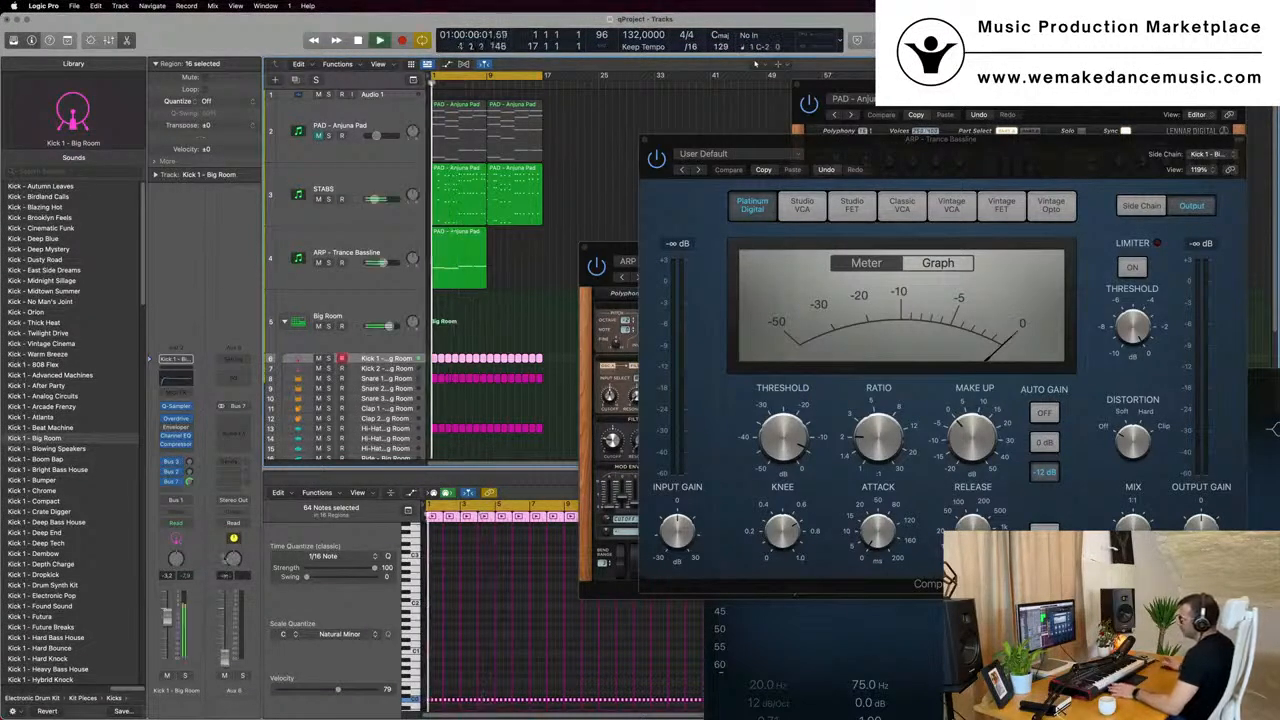
{"action": "key", "text": "space"}
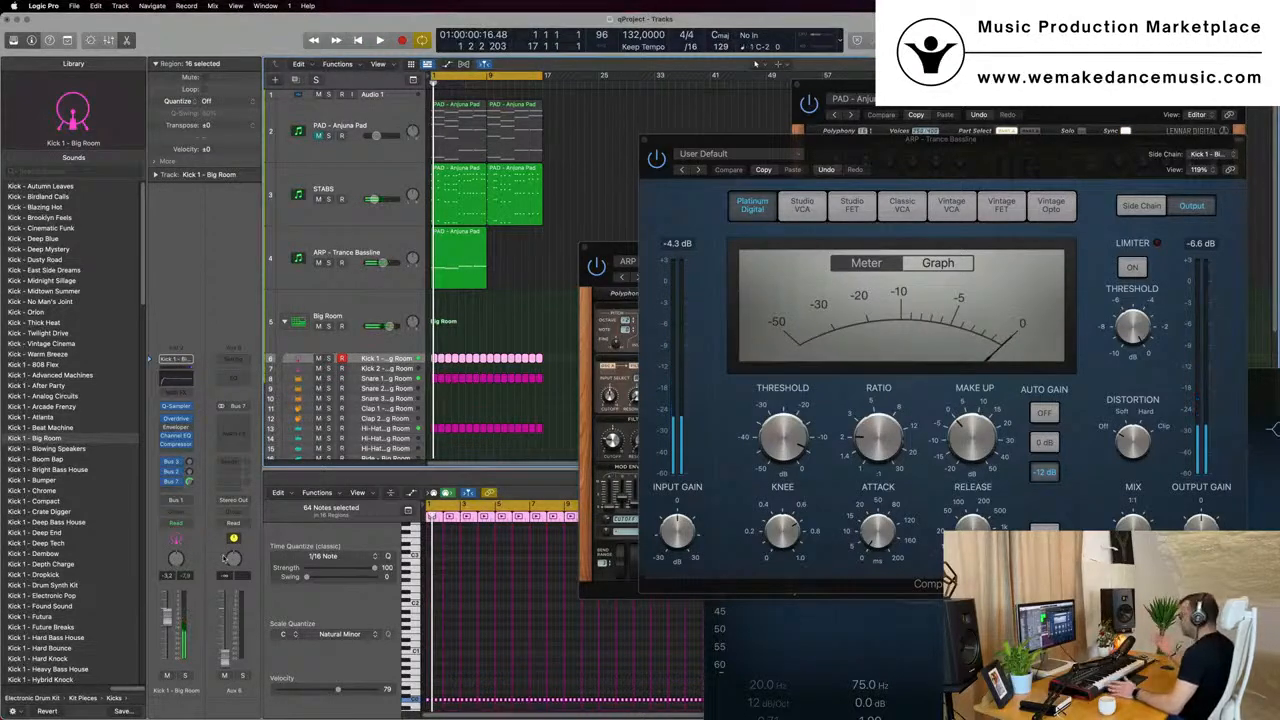
Set the bass Compressor's side-chain source to Bus 7, fed by Kick 1 - Big Room.
{"action": "left_click_drag", "start_coordinate": [892, 152], "coordinate": [845, 155]}
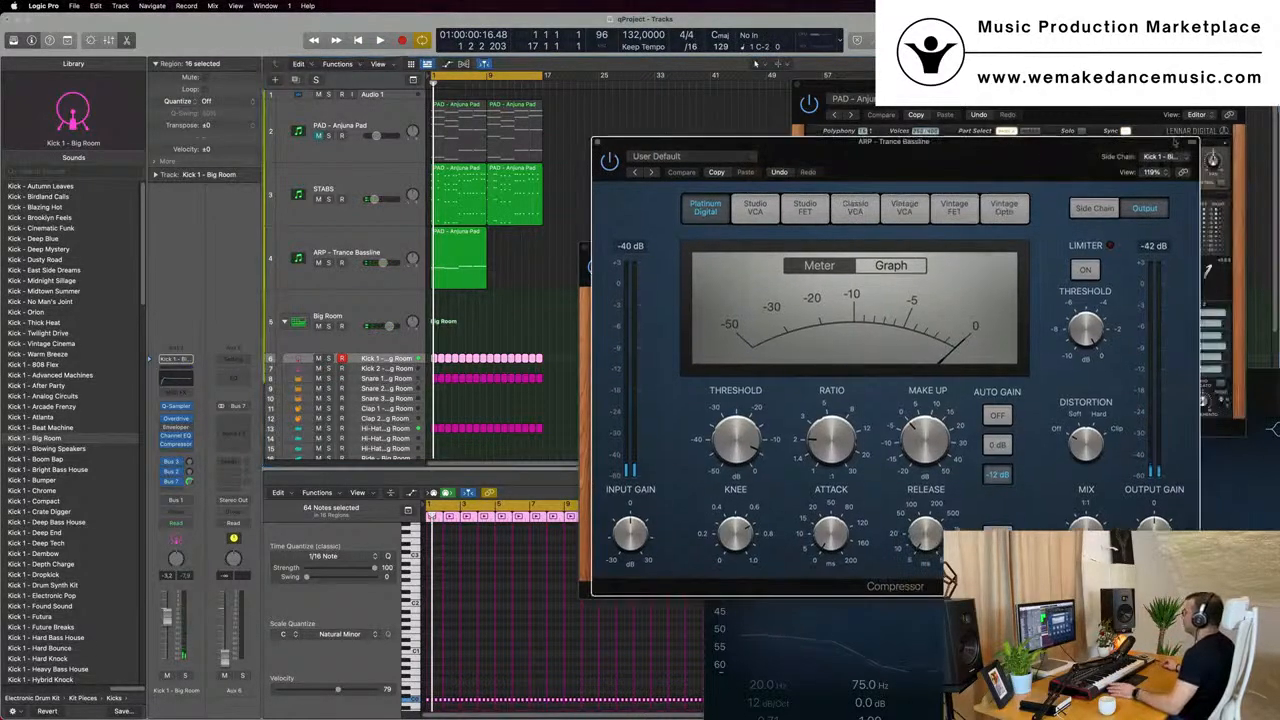
{"action": "left_click", "coordinate": [1170, 157]}
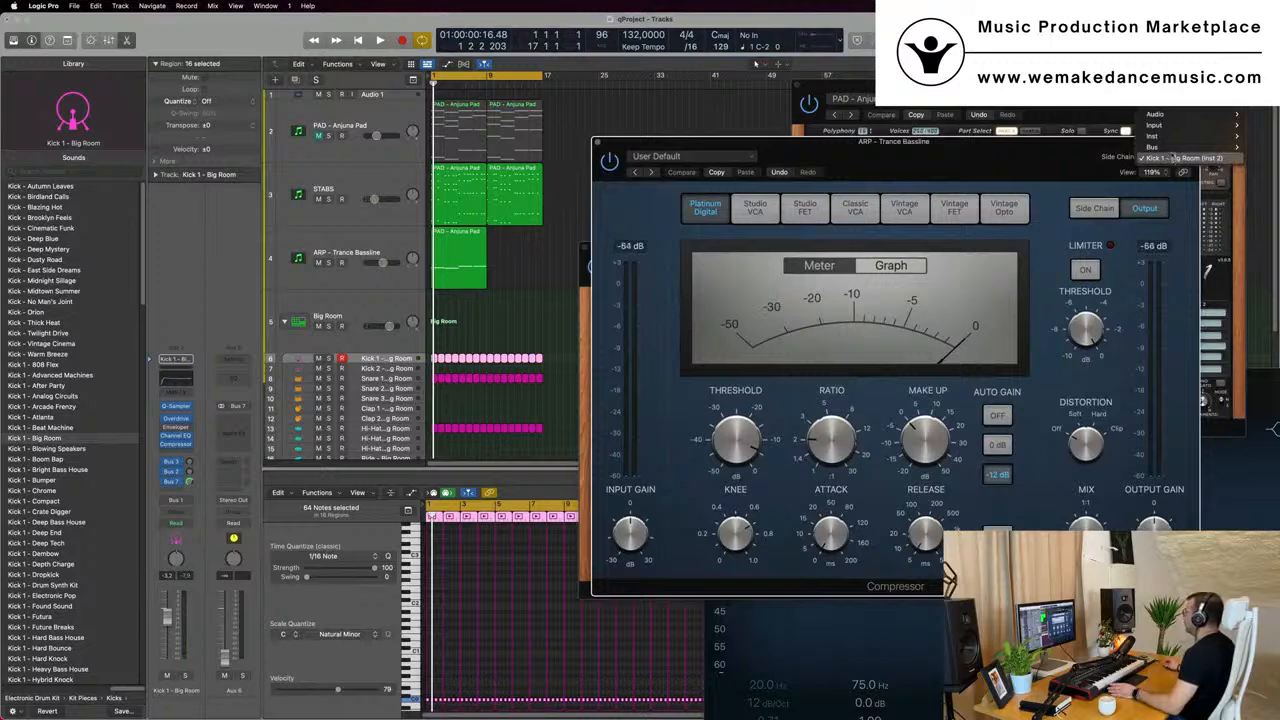
{"action": "mouse_move", "coordinate": [1158, 147]}
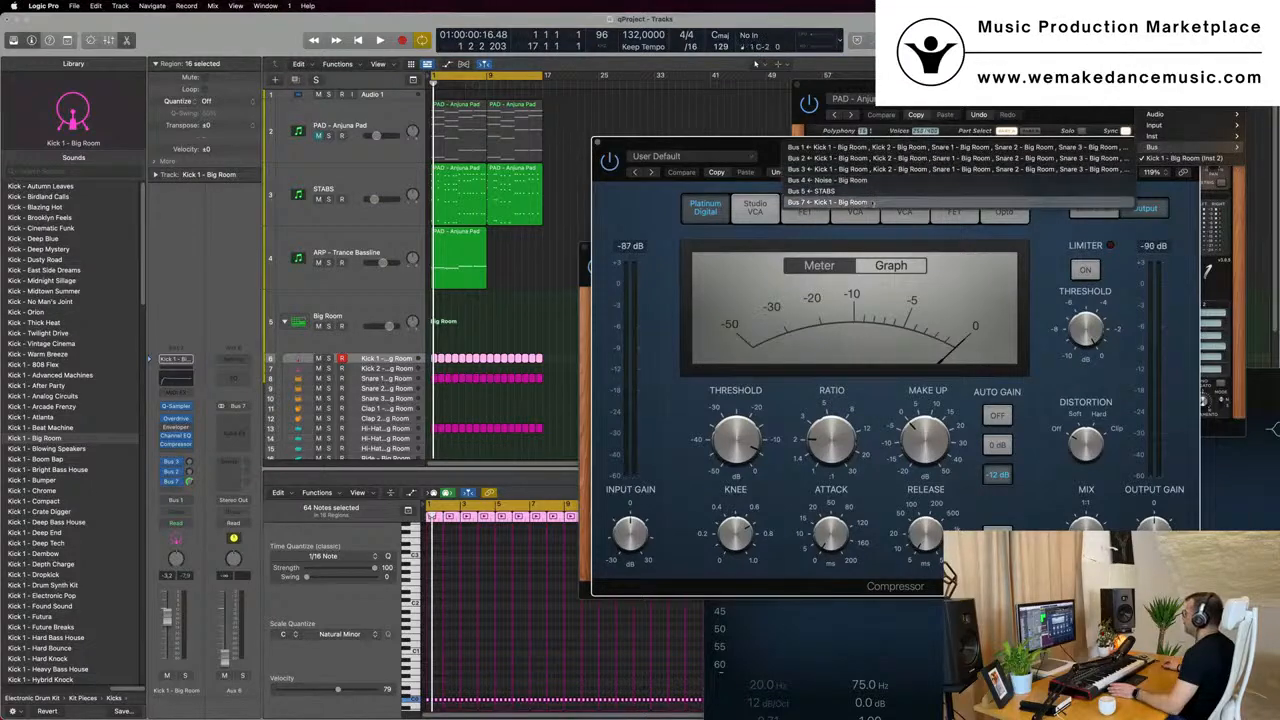
{"action": "left_click", "coordinate": [873, 203]}
Lower the bass Compressor's threshold to about -20 dB during playback, then close its window and stop.
{"action": "left_click_drag", "start_coordinate": [877, 153], "coordinate": [765, 167]}
{"action": "key", "text": "space"}
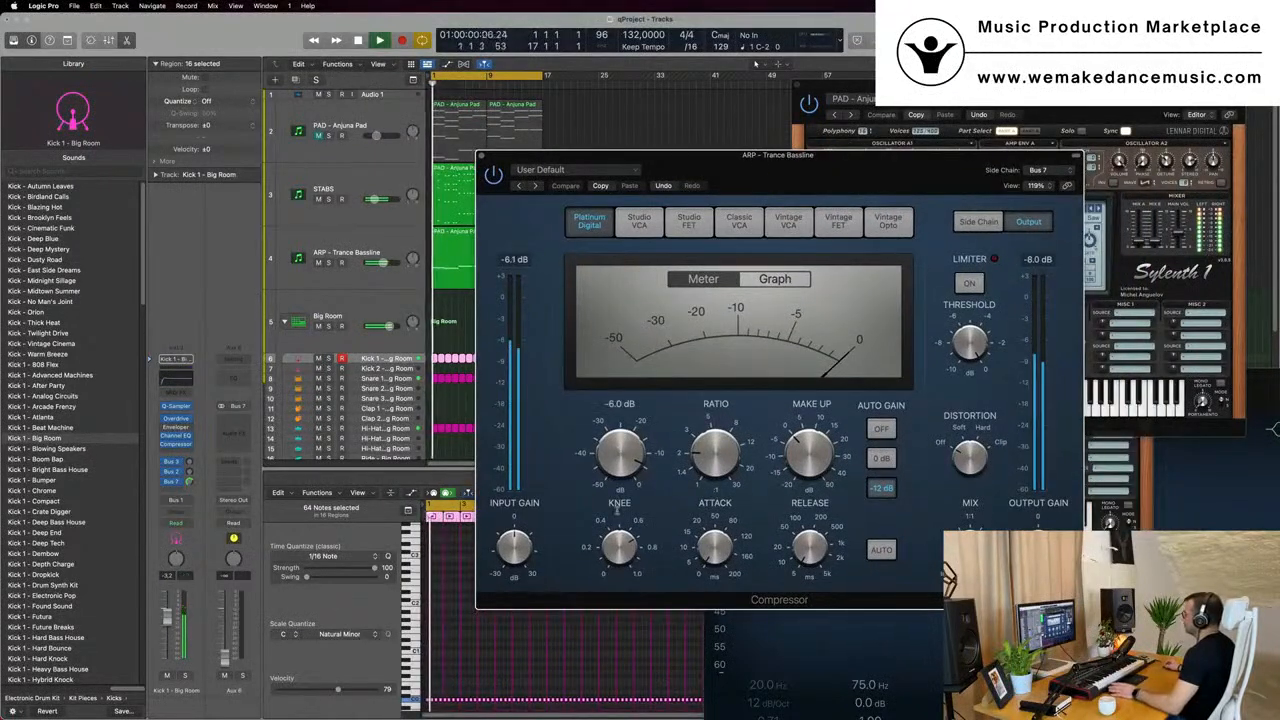
{"action": "left_click_drag", "start_coordinate": [620, 448], "coordinate": [627, 437]}
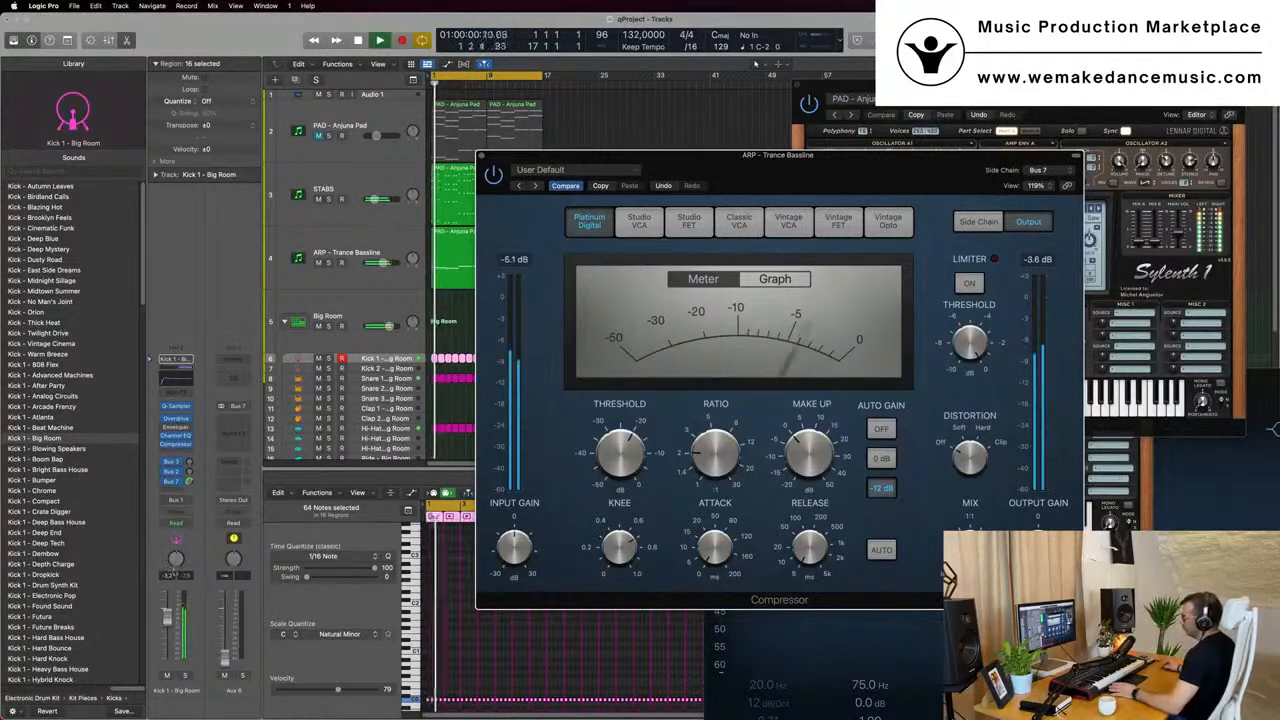
{"action": "left_click", "coordinate": [215, 270]}
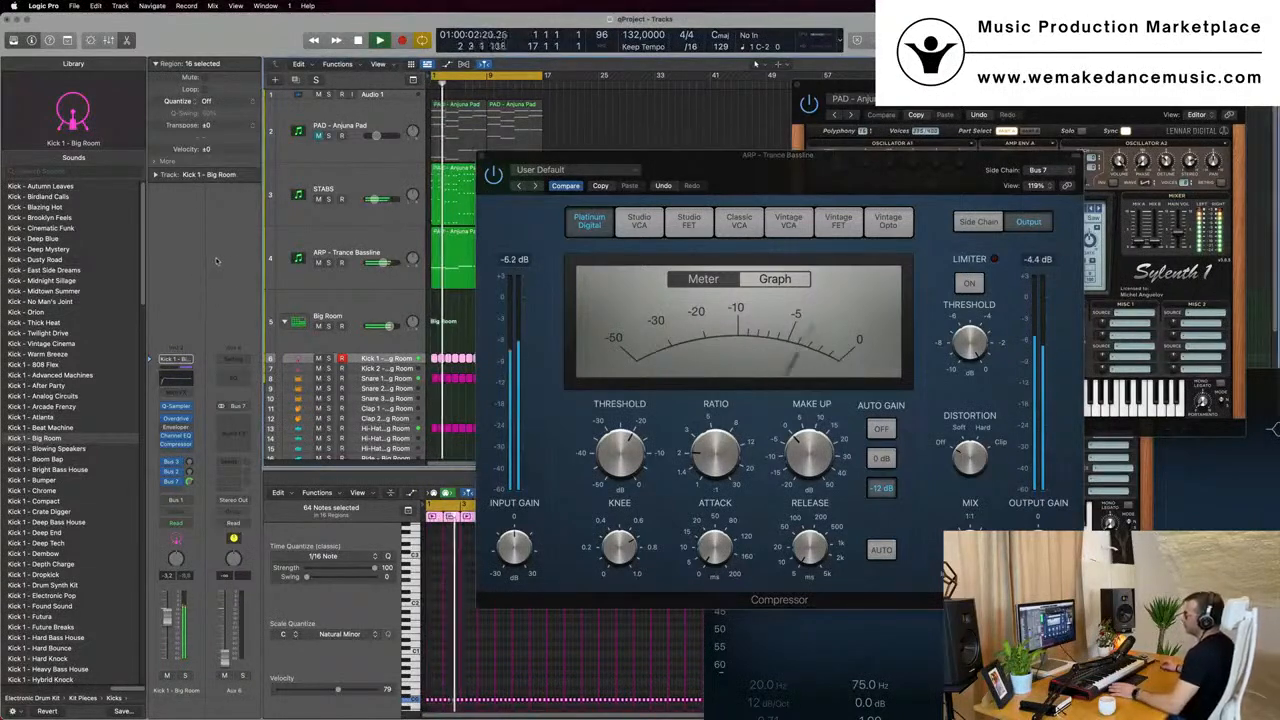
{"action": "left_click_drag", "start_coordinate": [754, 172], "coordinate": [684, 195]}
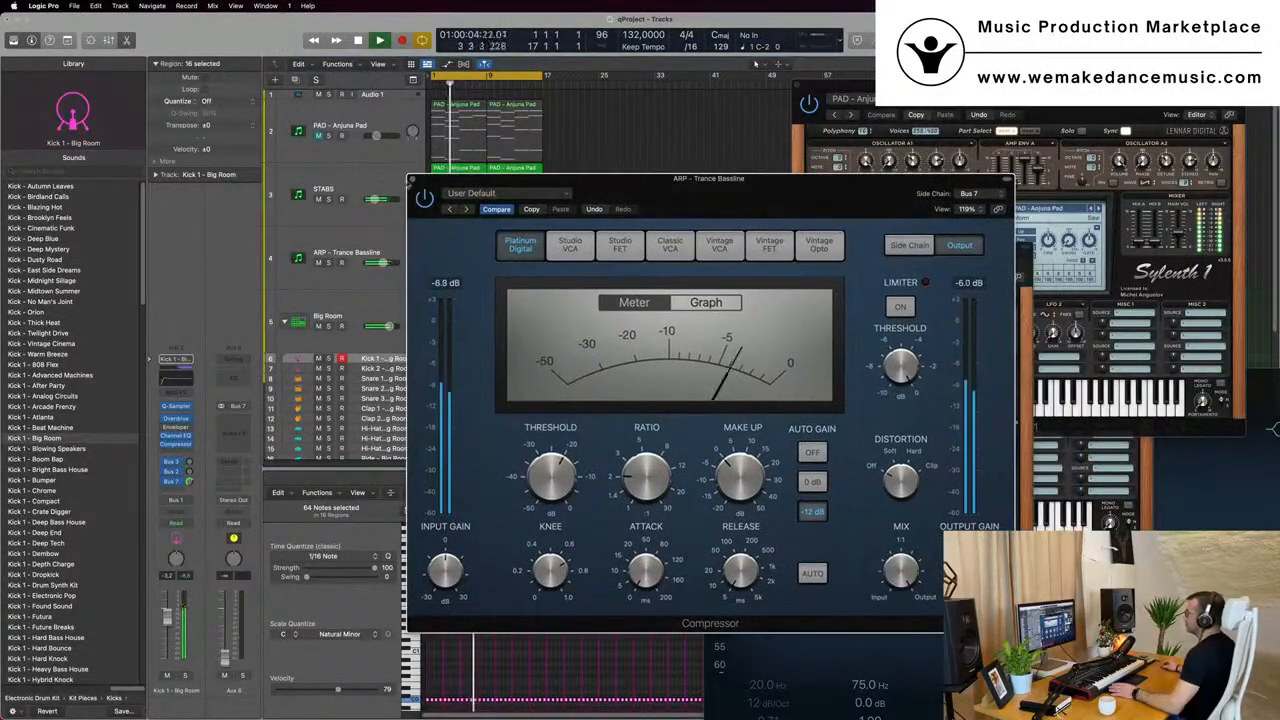
{"action": "left_click", "coordinate": [412, 179]}
{"action": "key", "text": "space"}
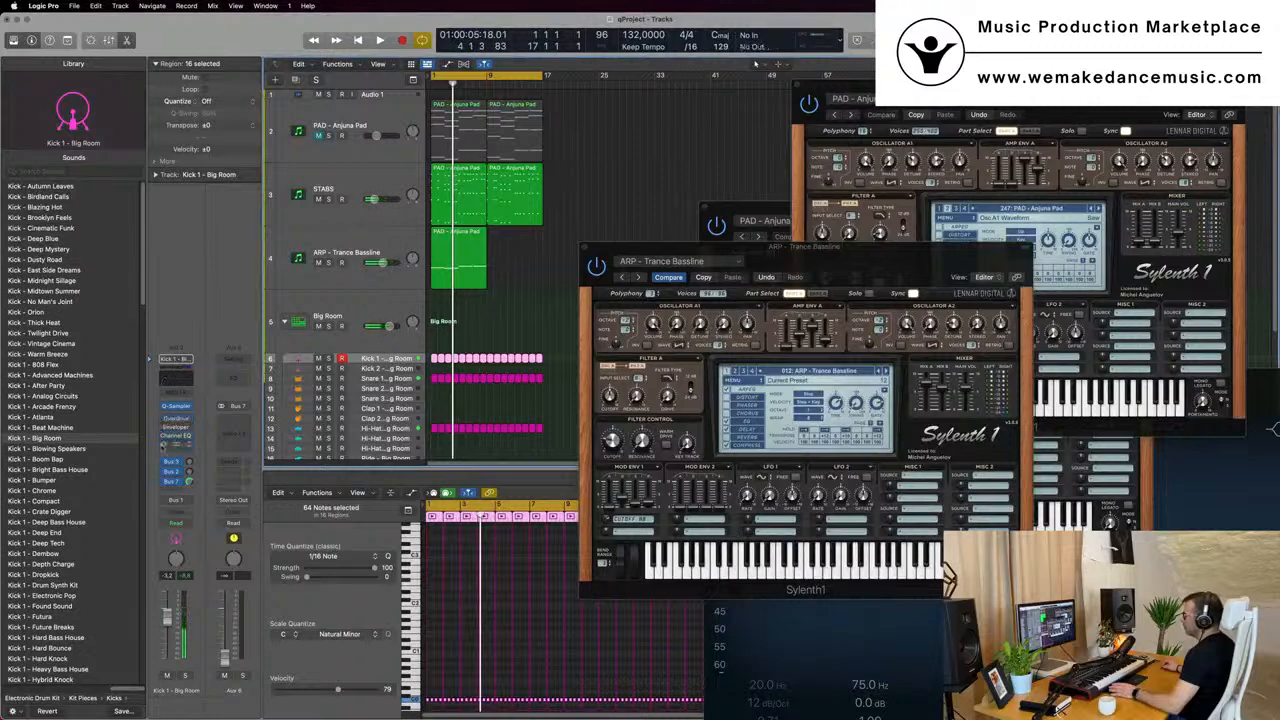
Close the bass track's Sylenth1 window and repeat the ARP - Trance Bassline region at bar 9.
{"action": "key", "text": "space"}
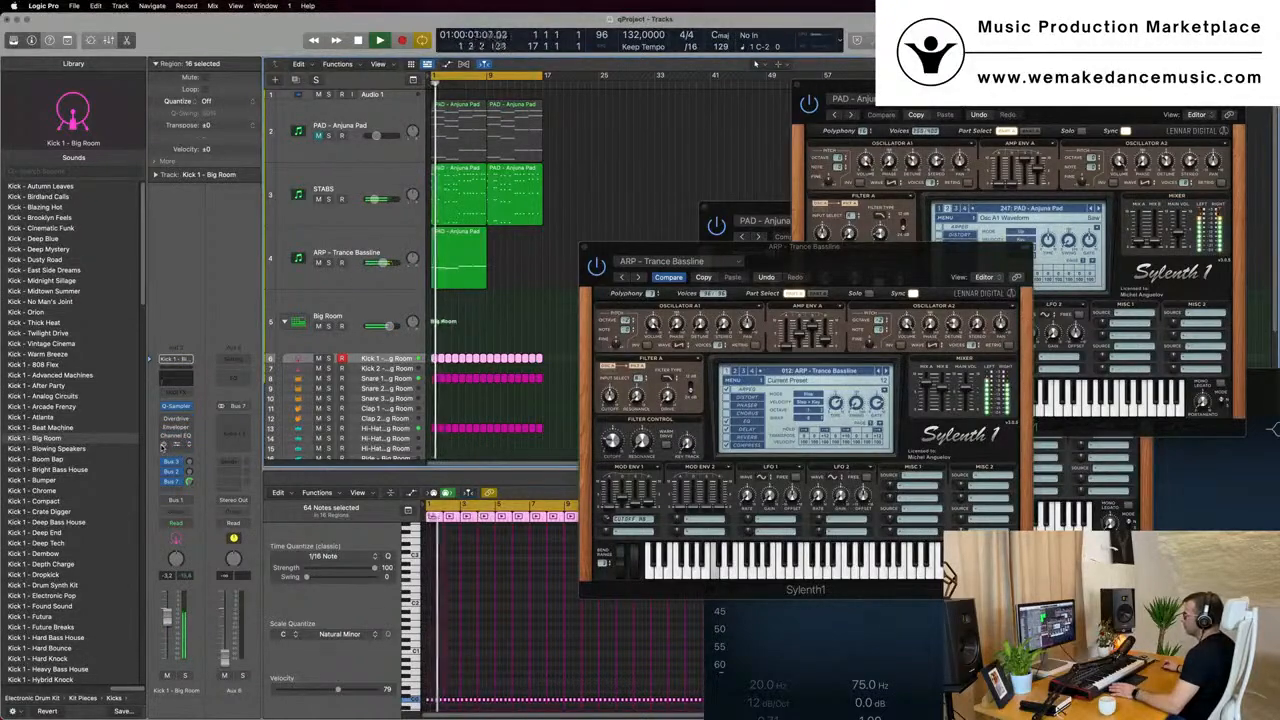
{"action": "key", "text": "space"}
{"action": "left_click_drag", "start_coordinate": [626, 245], "coordinate": [607, 260]}
{"action": "left_click", "coordinate": [564, 264]}
{"action": "left_click", "coordinate": [447, 280]}
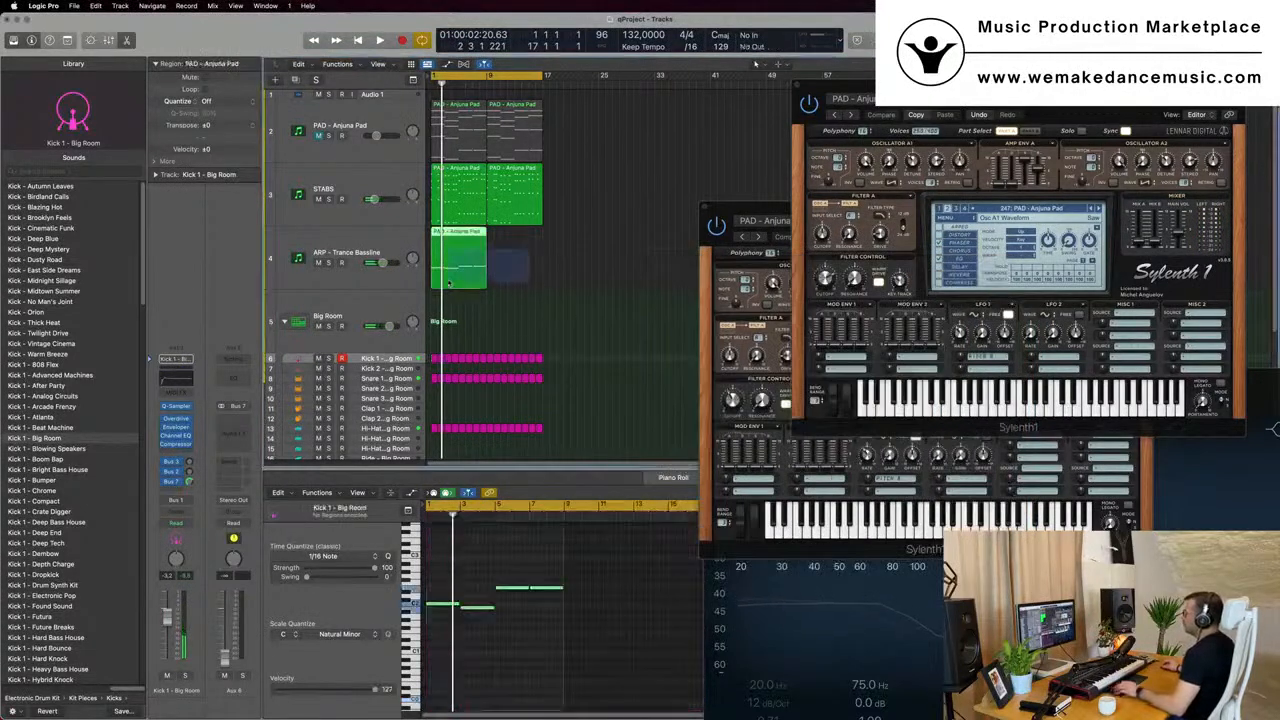
{"action": "key", "text": "super+r"}
{"action": "left_click", "coordinate": [374, 244]}
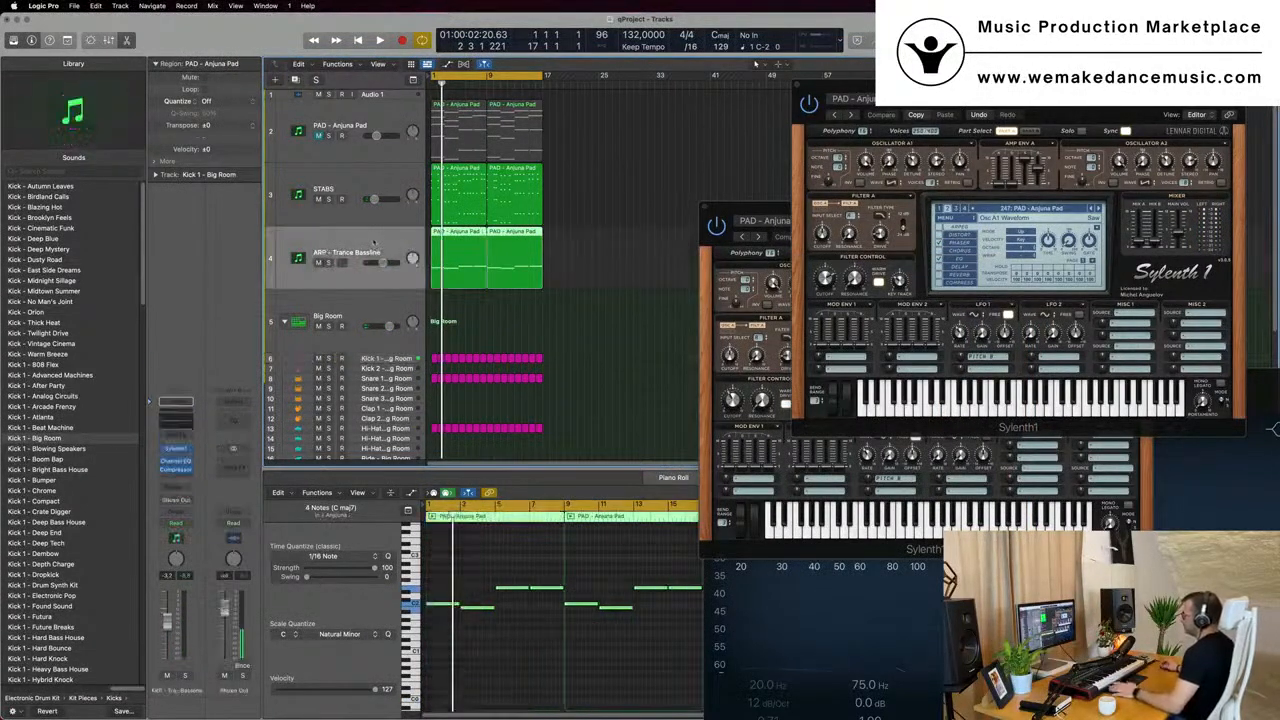
Set the filter cutoff in the STABS track's Sylenth1 to about 5.1 while the loop plays, then close its window.
{"action": "left_click", "coordinate": [362, 182]}
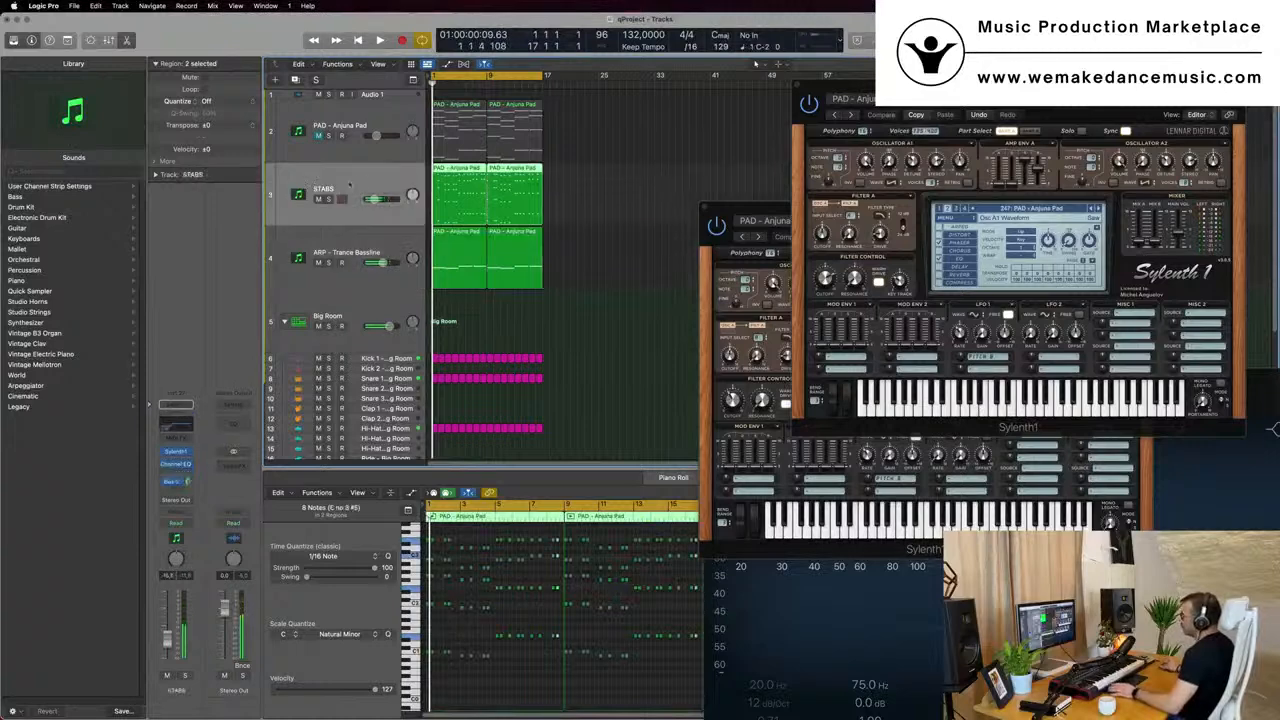
{"action": "left_click", "coordinate": [176, 453]}
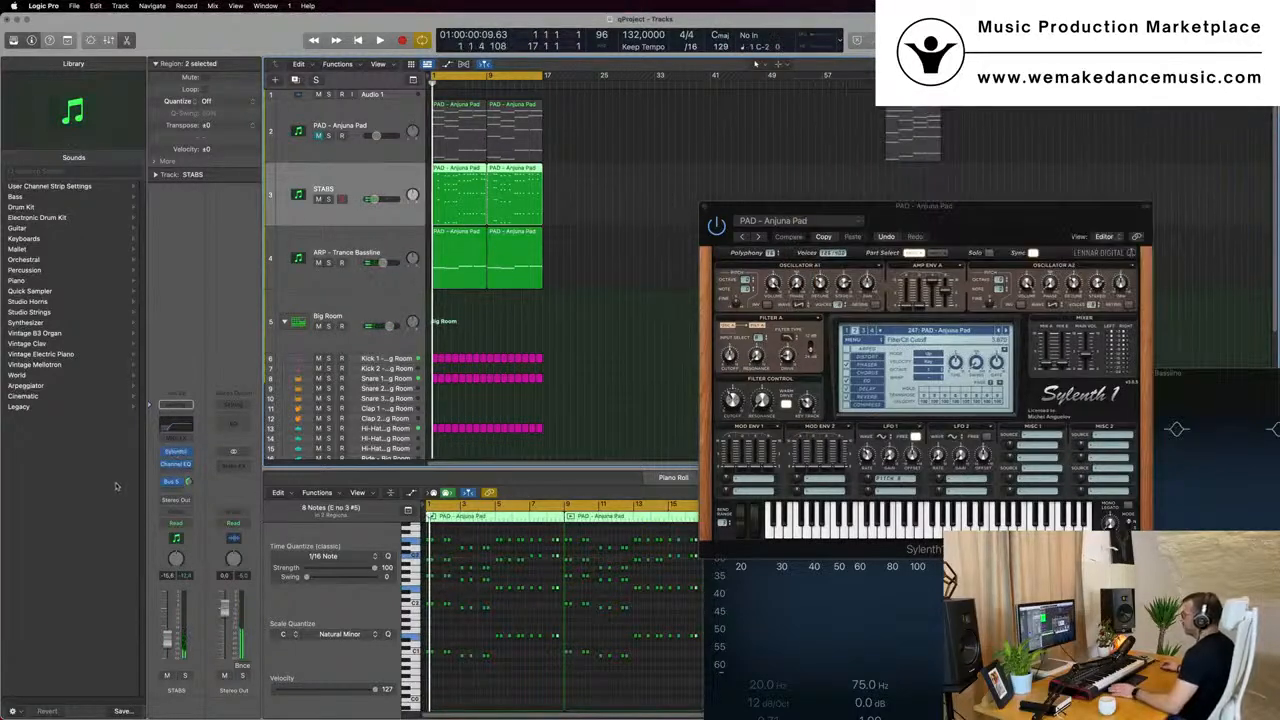
{"action": "left_click", "coordinate": [177, 454]}
{"action": "key", "text": "space"}
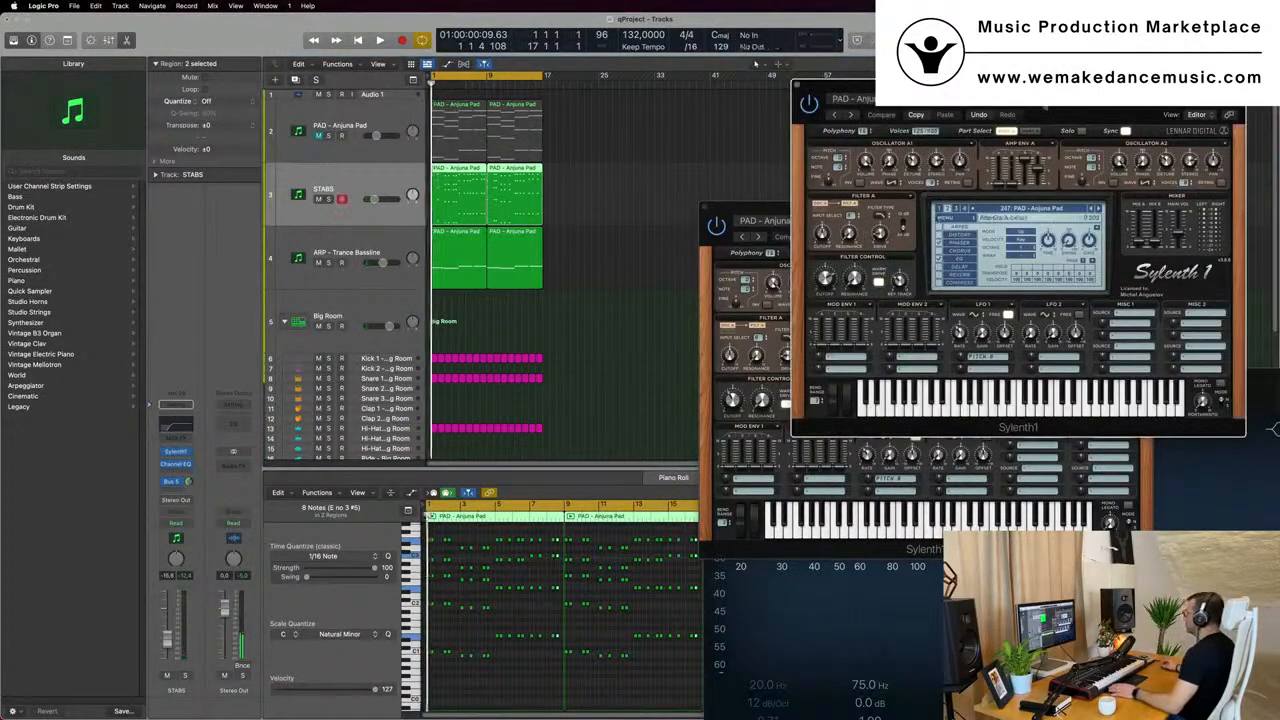
{"action": "left_click_drag", "start_coordinate": [860, 82], "coordinate": [808, 93]}
{"action": "key", "text": "space"}
{"action": "key", "text": "space"}
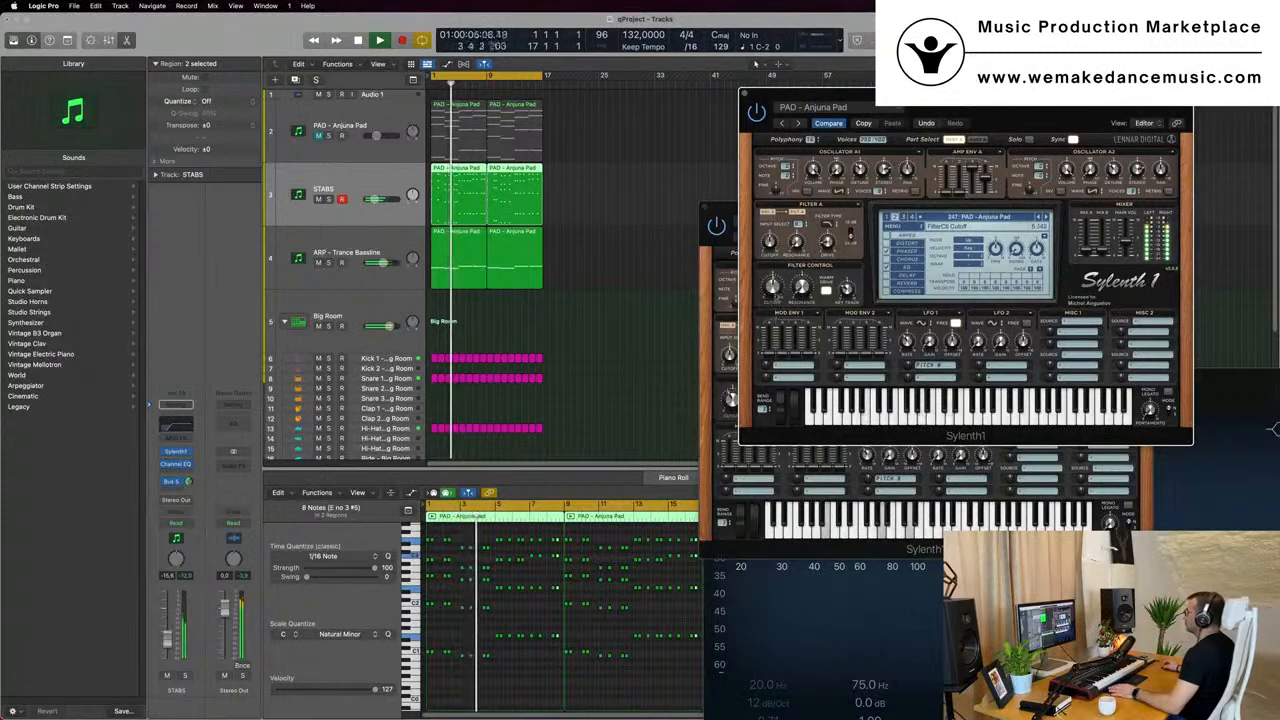
{"action": "left_click_drag", "start_coordinate": [743, 95], "coordinate": [550, 180]}
{"action": "left_click", "coordinate": [551, 181]}
Restart playback from the beginning and open the ARP - Trance Bassline track's Sylenth1.
{"action": "key", "text": "Return"}
{"action": "left_click", "coordinate": [346, 268]}
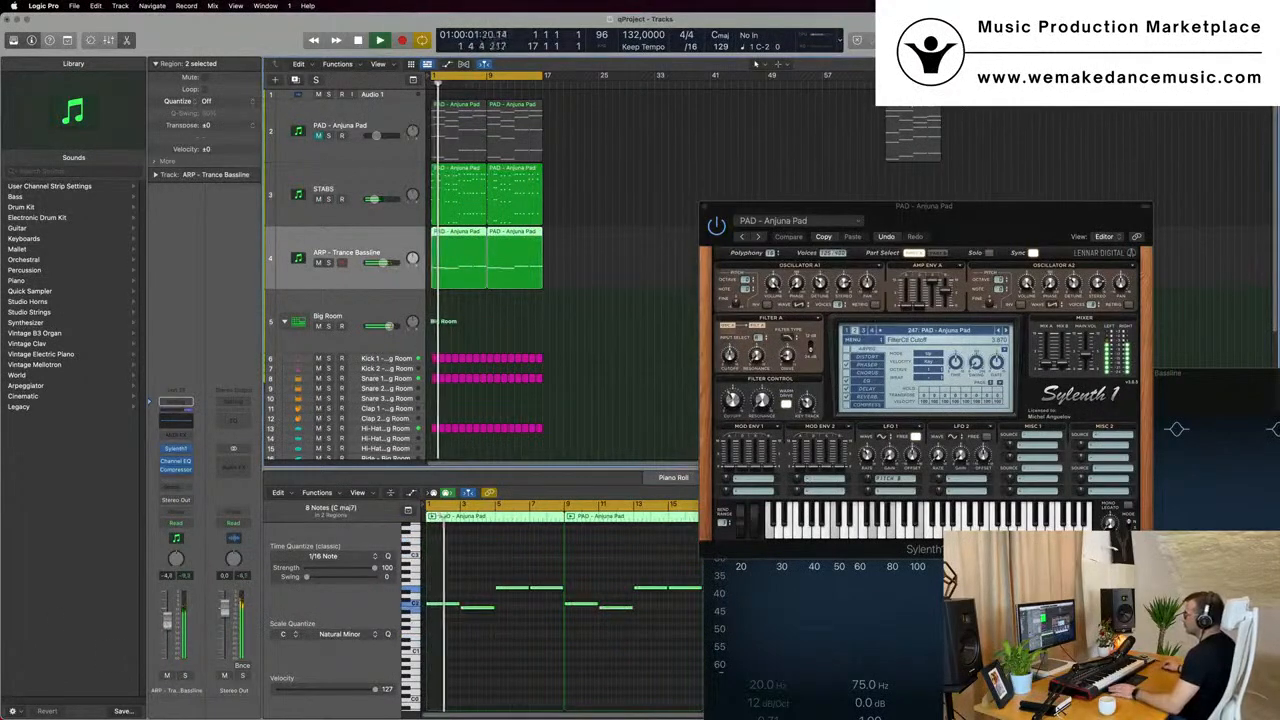
{"action": "key", "text": "Return"}
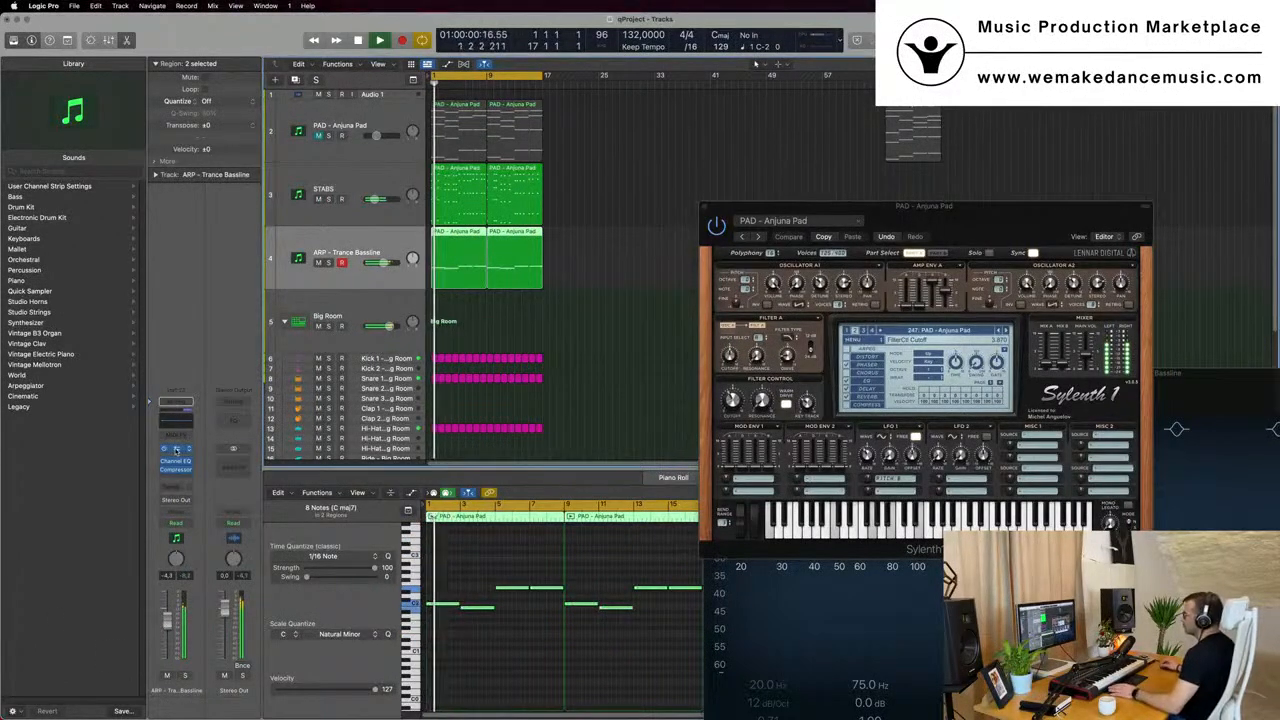
{"action": "left_click", "coordinate": [176, 450]}
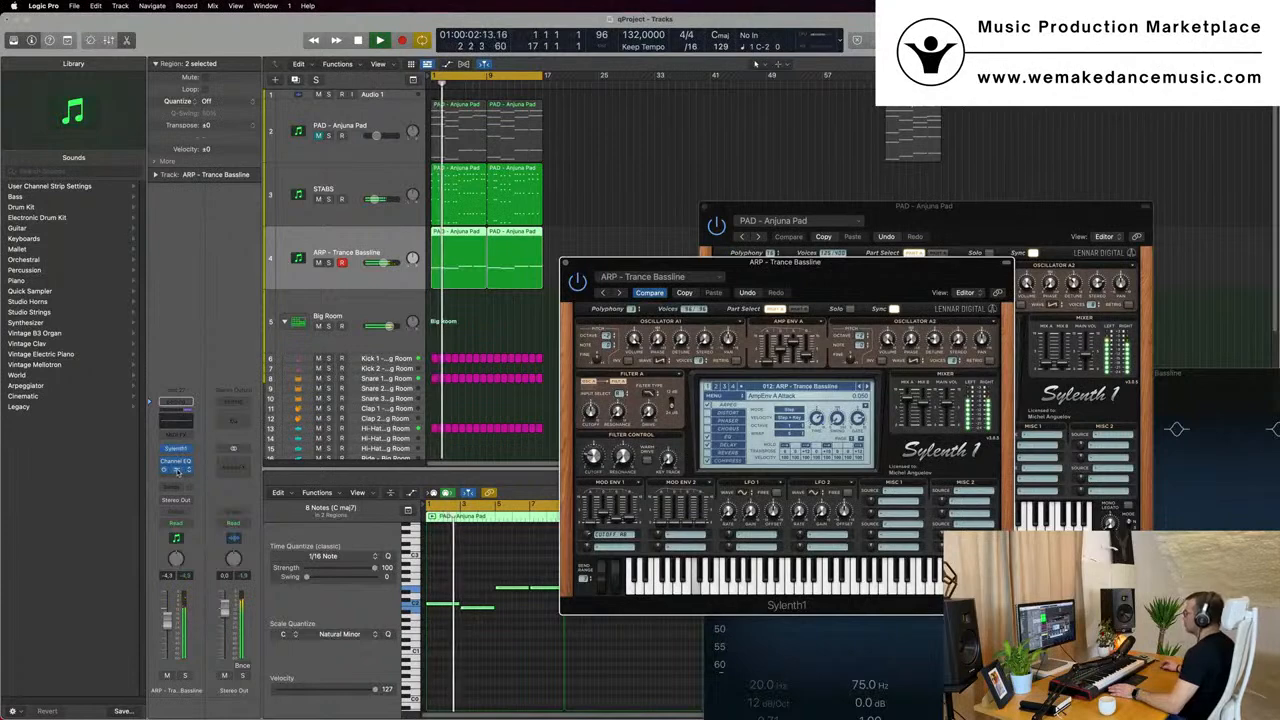
Set the side-chain source of the ARP - Trance Bassline track's Compressor to Kick 1 - Big Room (Inst 2) while the loop plays.
{"action": "left_click", "coordinate": [176, 469]}
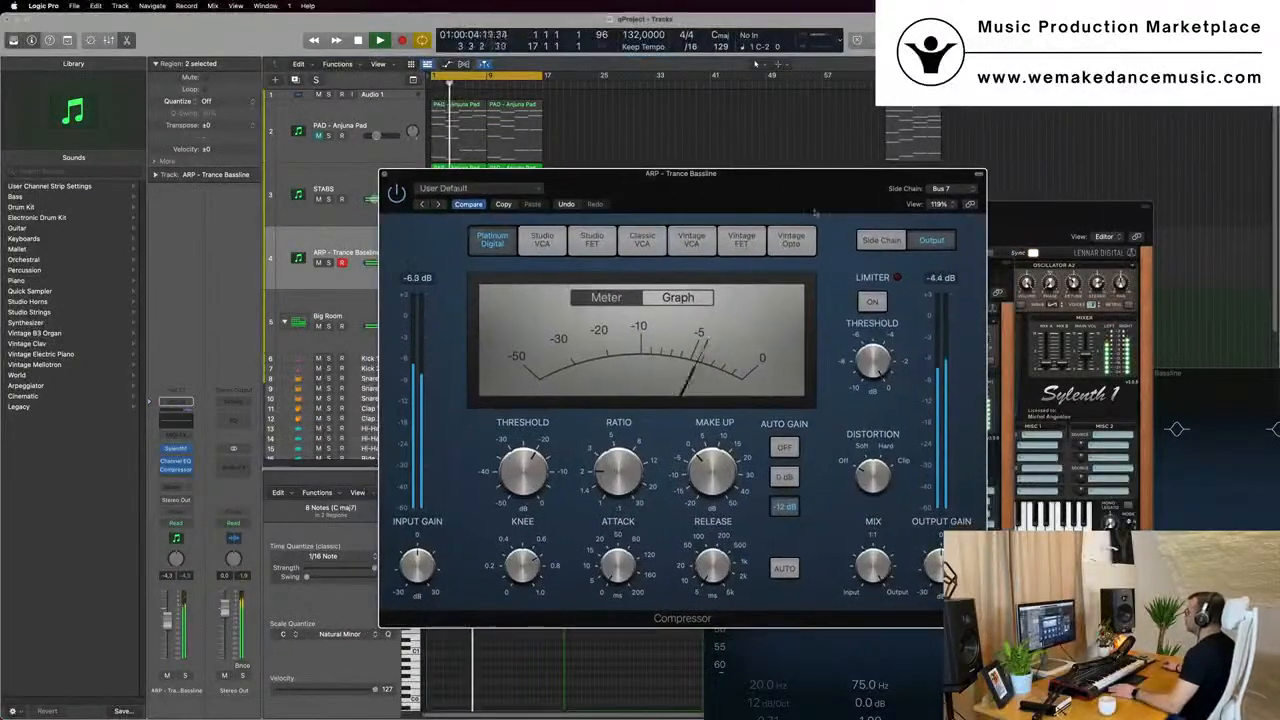
{"action": "left_click", "coordinate": [881, 241]}
{"action": "key", "text": "space"}
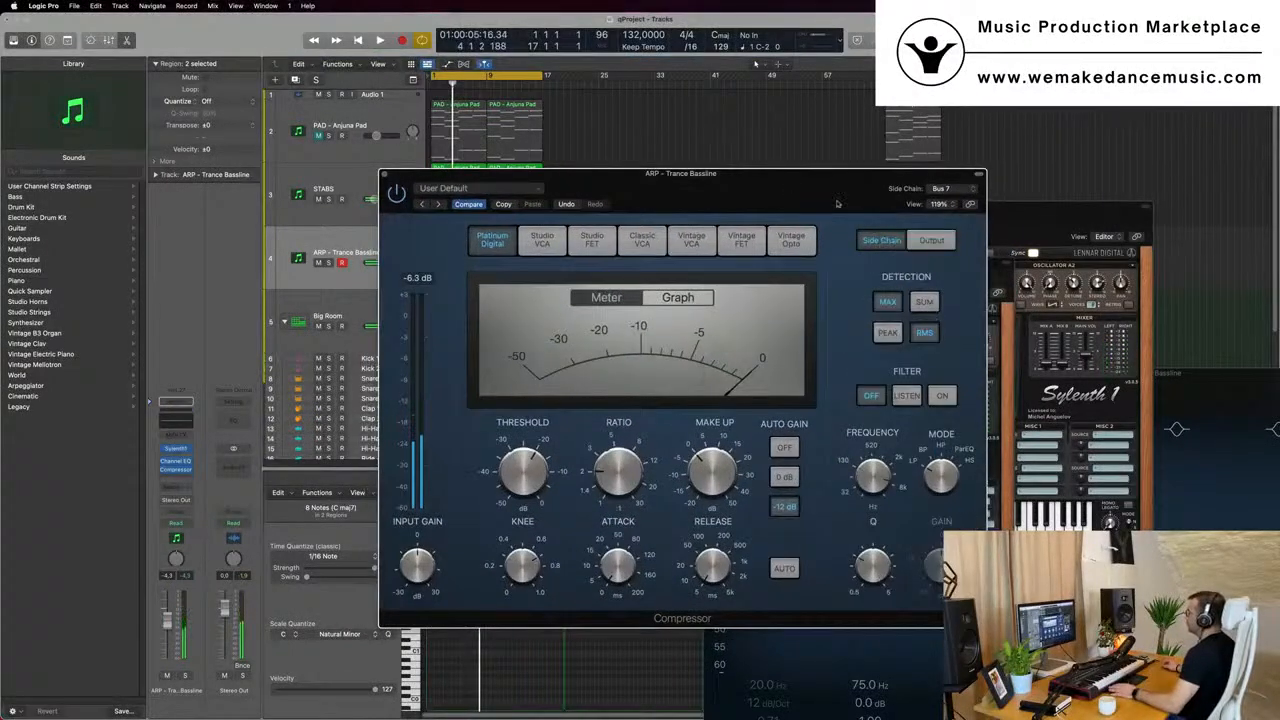
{"action": "key", "text": "space"}
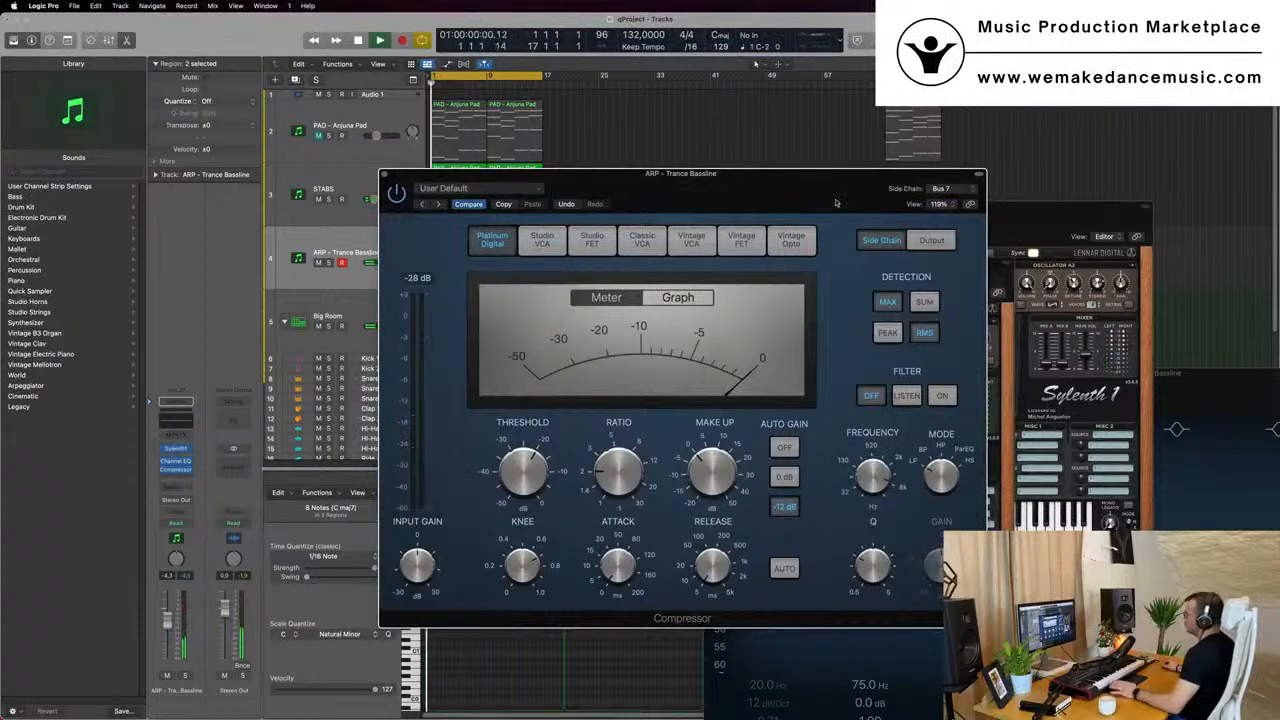
{"action": "left_click", "coordinate": [959, 190]}
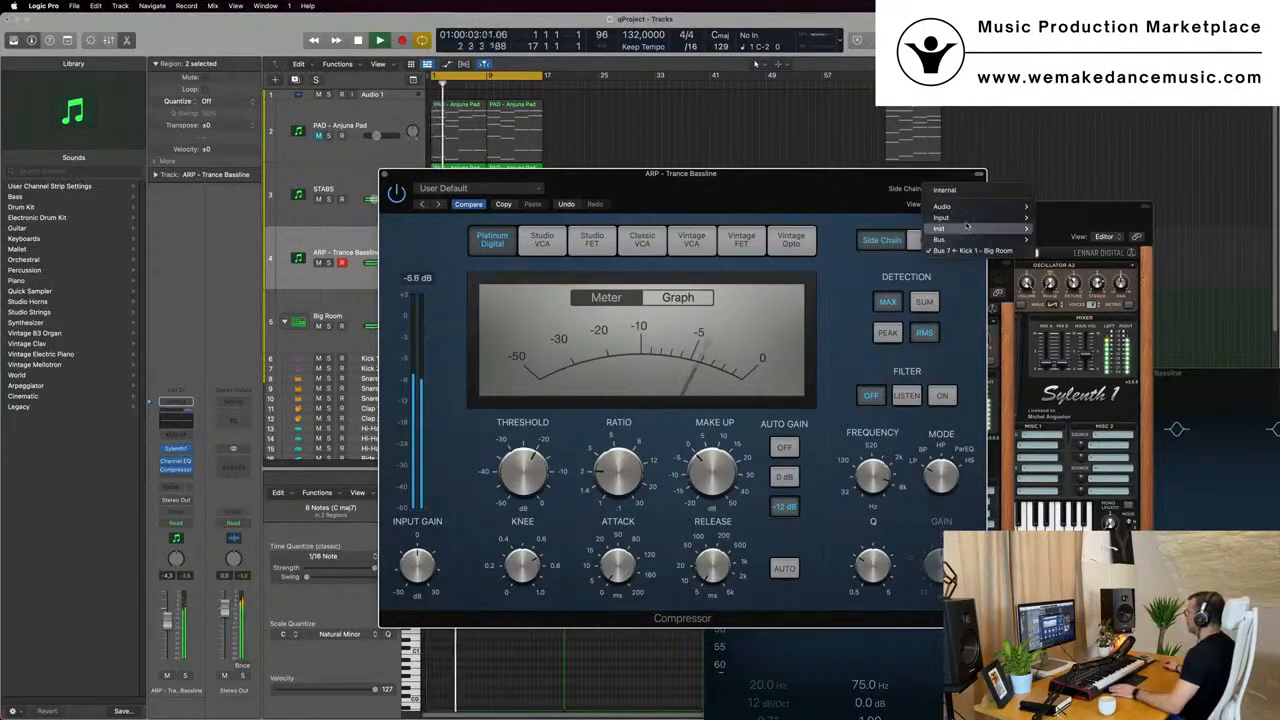
{"action": "mouse_move", "coordinate": [966, 238]}
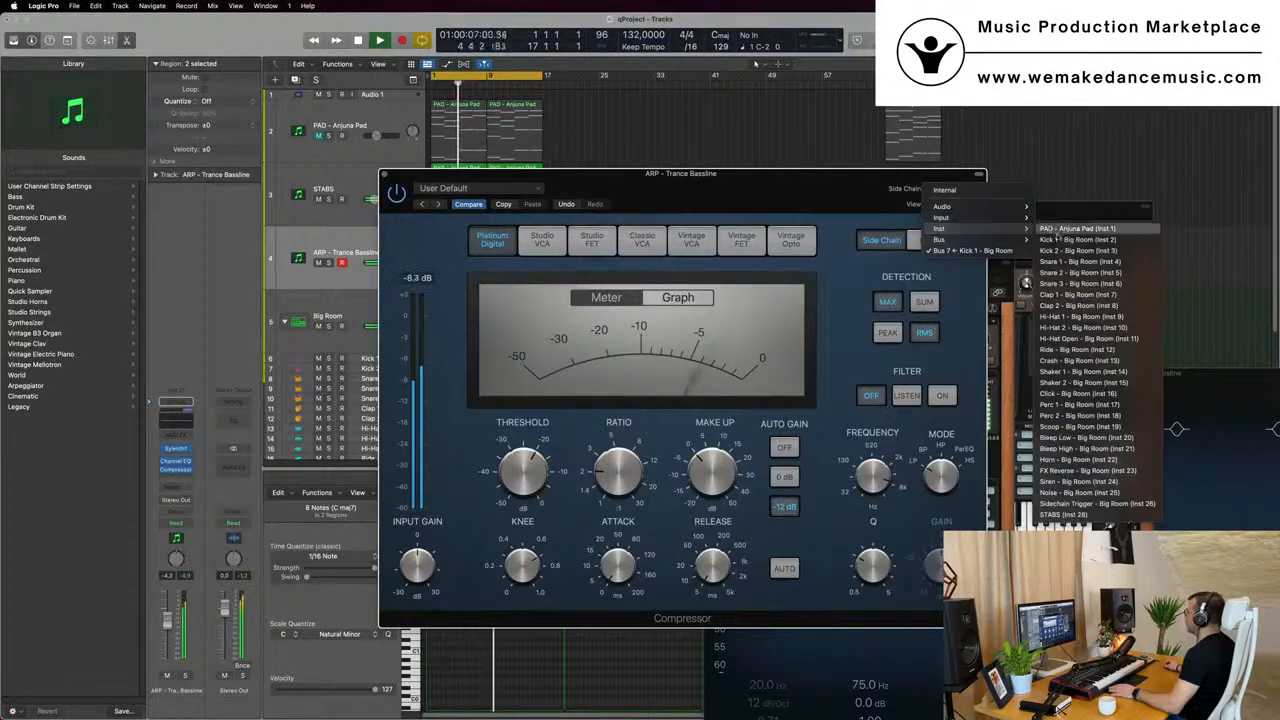
{"action": "left_click", "coordinate": [1057, 240]}
Set the bass Compressor's threshold to about -18.6 dB and its side-chain detection to Sum and Peak, then close its window.
{"action": "left_click_drag", "start_coordinate": [636, 201], "coordinate": [740, 198]}
{"action": "left_click_drag", "start_coordinate": [724, 470], "coordinate": [724, 461]}
{"action": "mouse_move", "coordinate": [635, 462]}
{"action": "left_mouse_down"}
{"action": "mouse_move", "coordinate": [636, 421]}
{"action": "mouse_move", "coordinate": [634, 458]}
{"action": "left_mouse_up"}
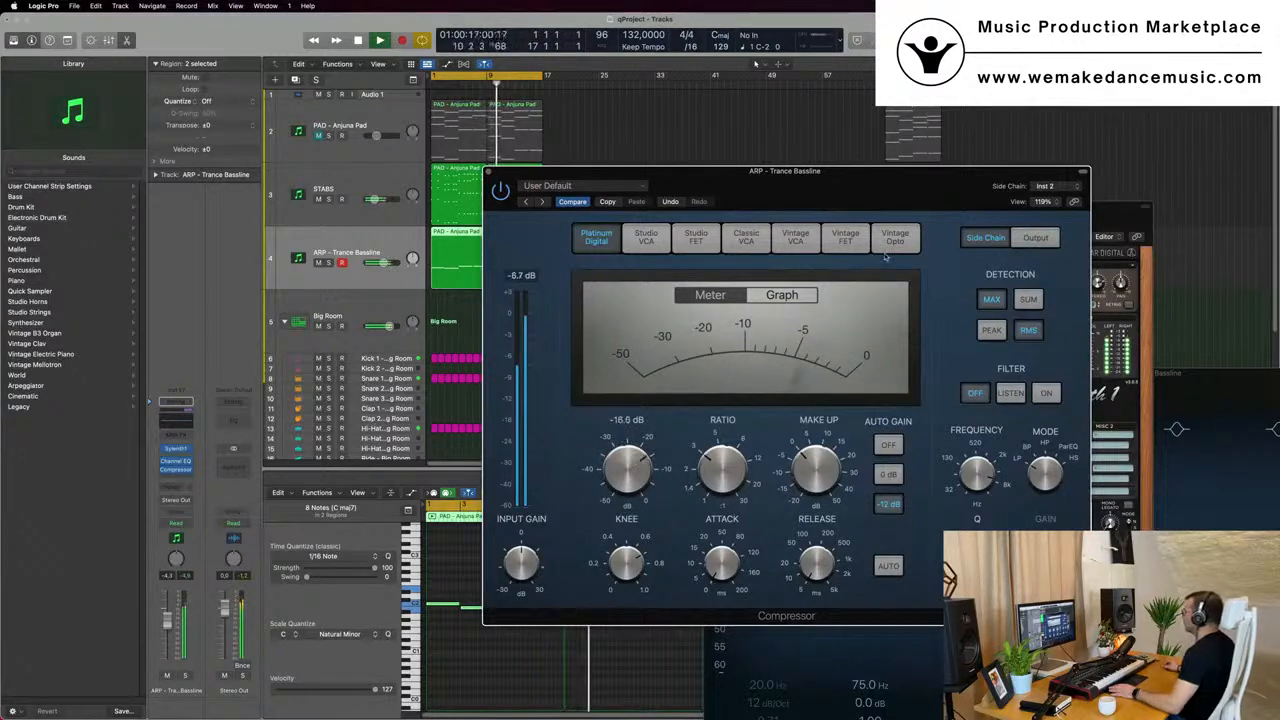
{"action": "left_click", "coordinate": [1029, 300]}
{"action": "left_click", "coordinate": [995, 329]}
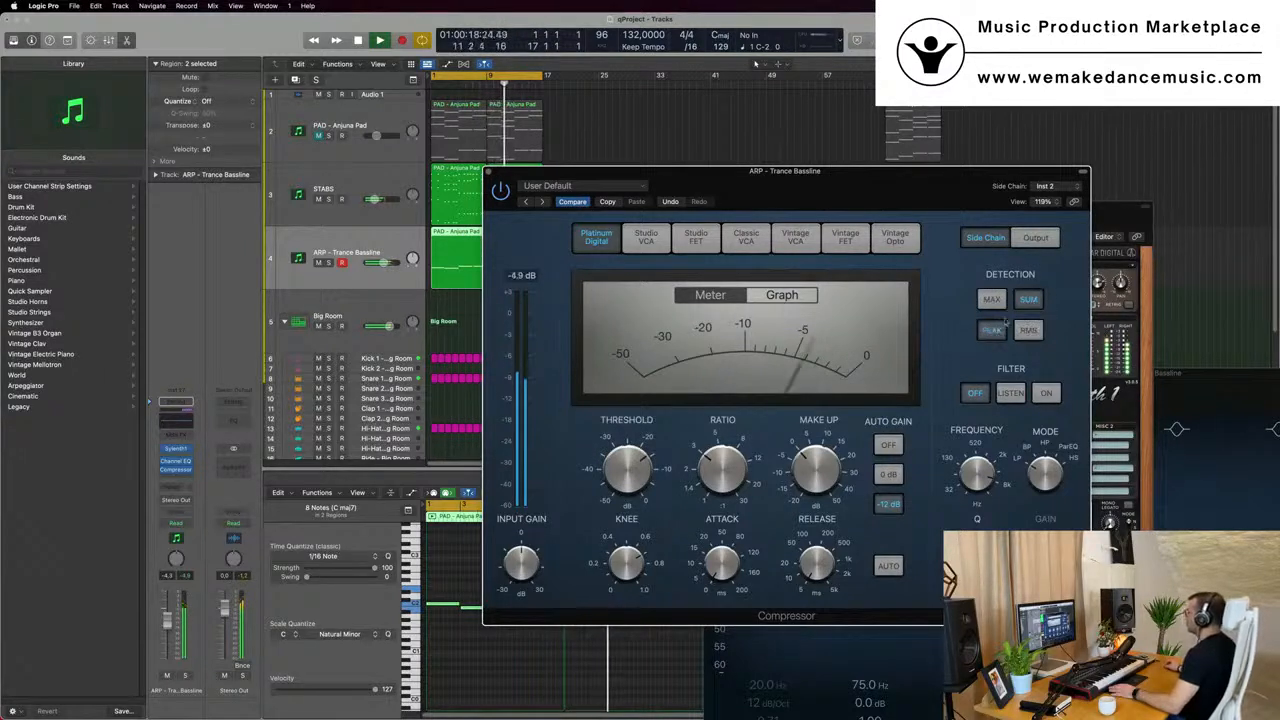
{"action": "left_click_drag", "start_coordinate": [876, 194], "coordinate": [959, 187]}
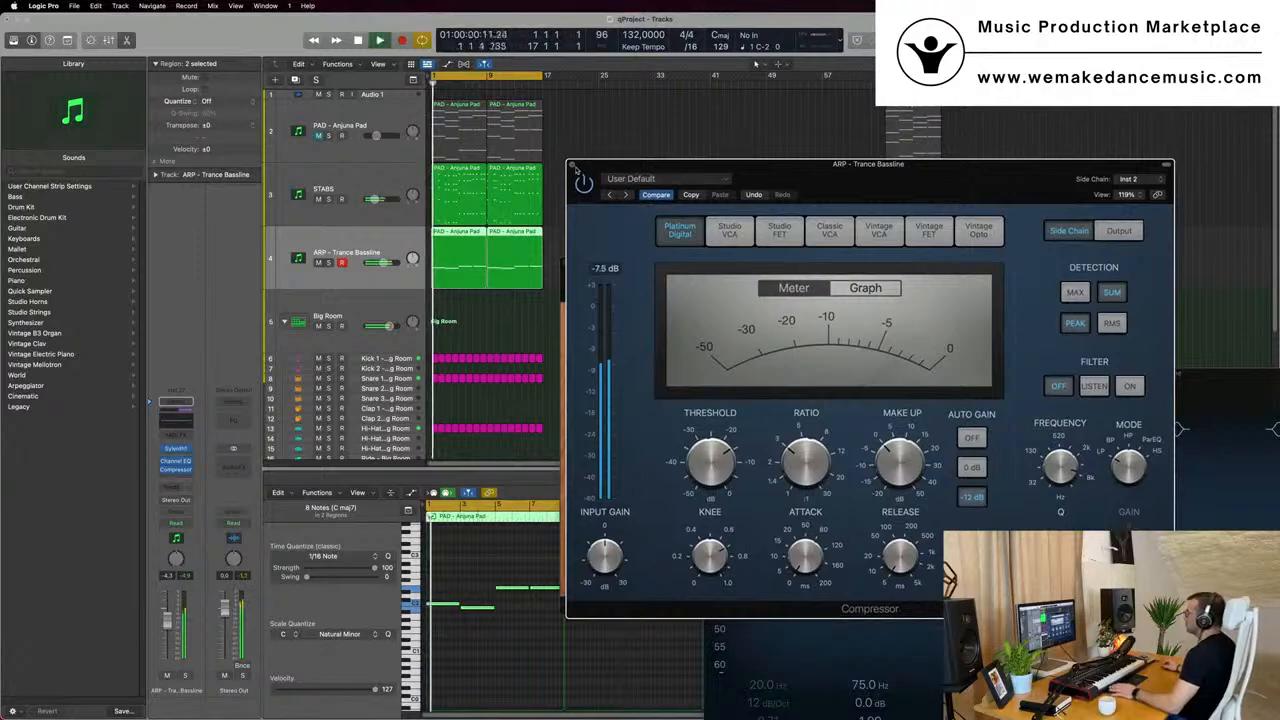
{"action": "left_click", "coordinate": [572, 164]}
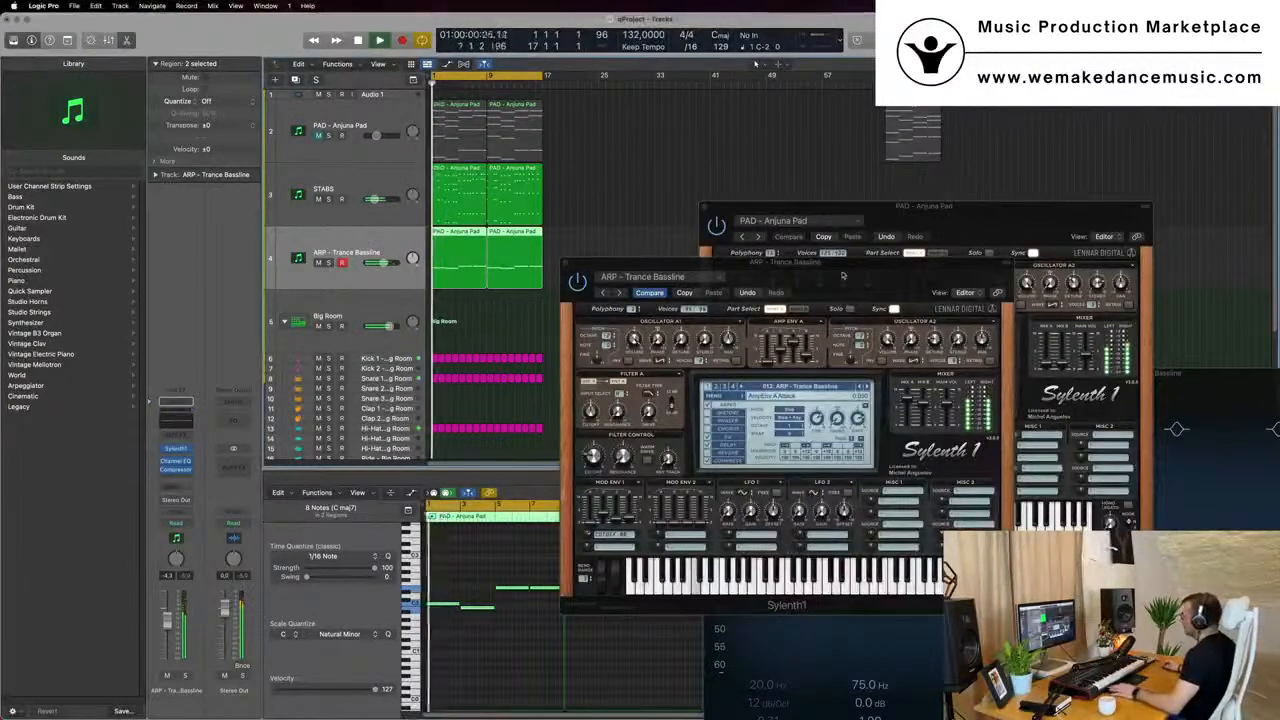
Adjust the filter cutoff in the bass track's Sylenth1 and set the STABS track's volume to about -14.6 dB during playback.
{"action": "left_click_drag", "start_coordinate": [842, 276], "coordinate": [834, 275]}
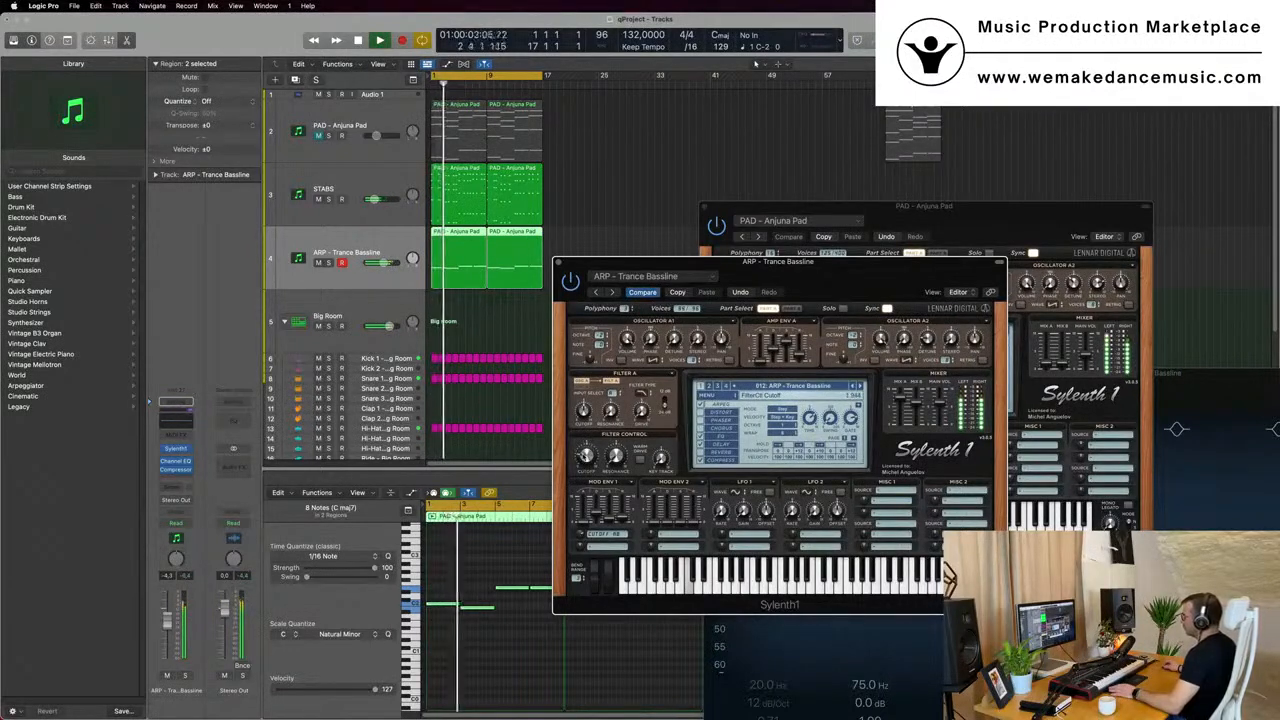
{"action": "key", "text": "space"}
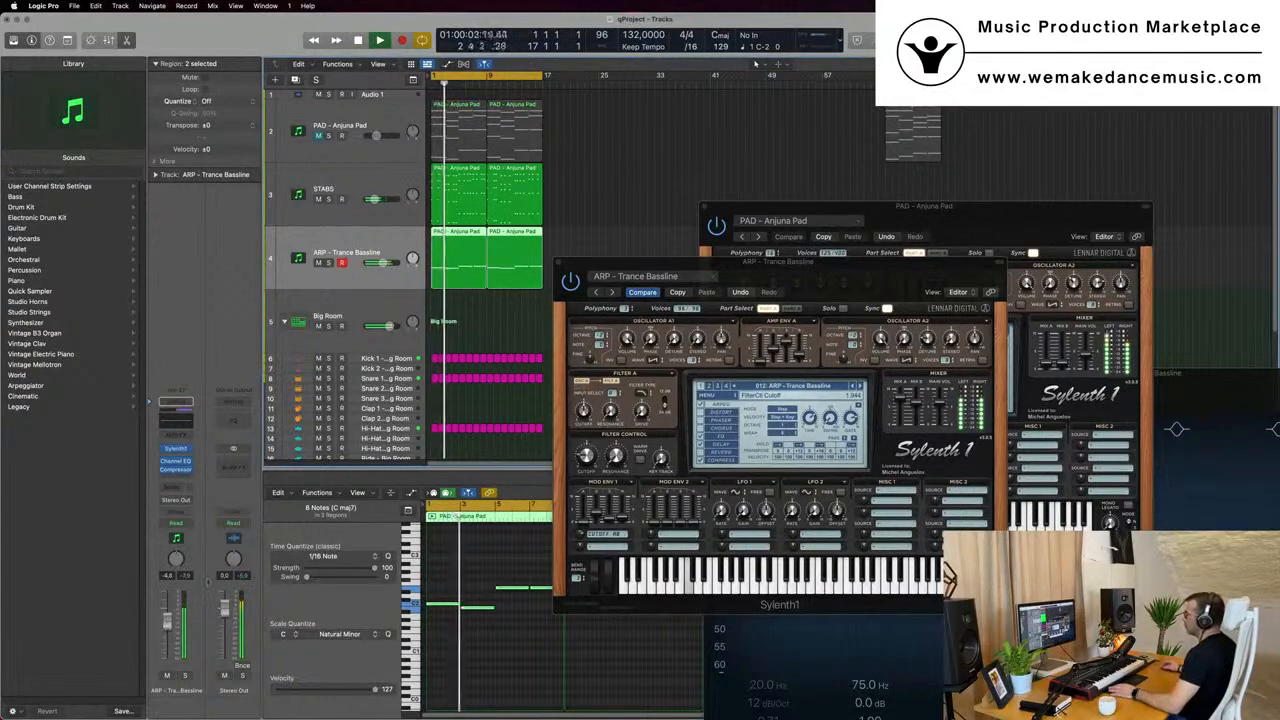
{"action": "key", "text": "Up"}
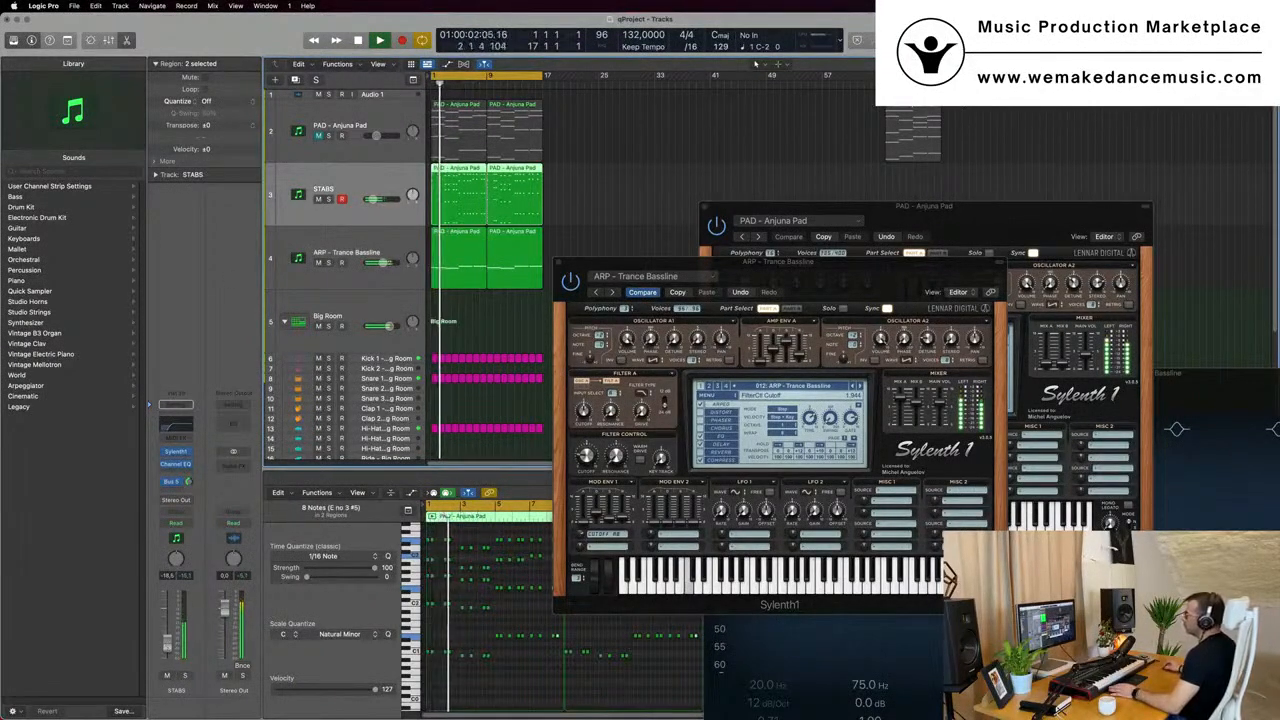
{"action": "key", "text": "Down"}
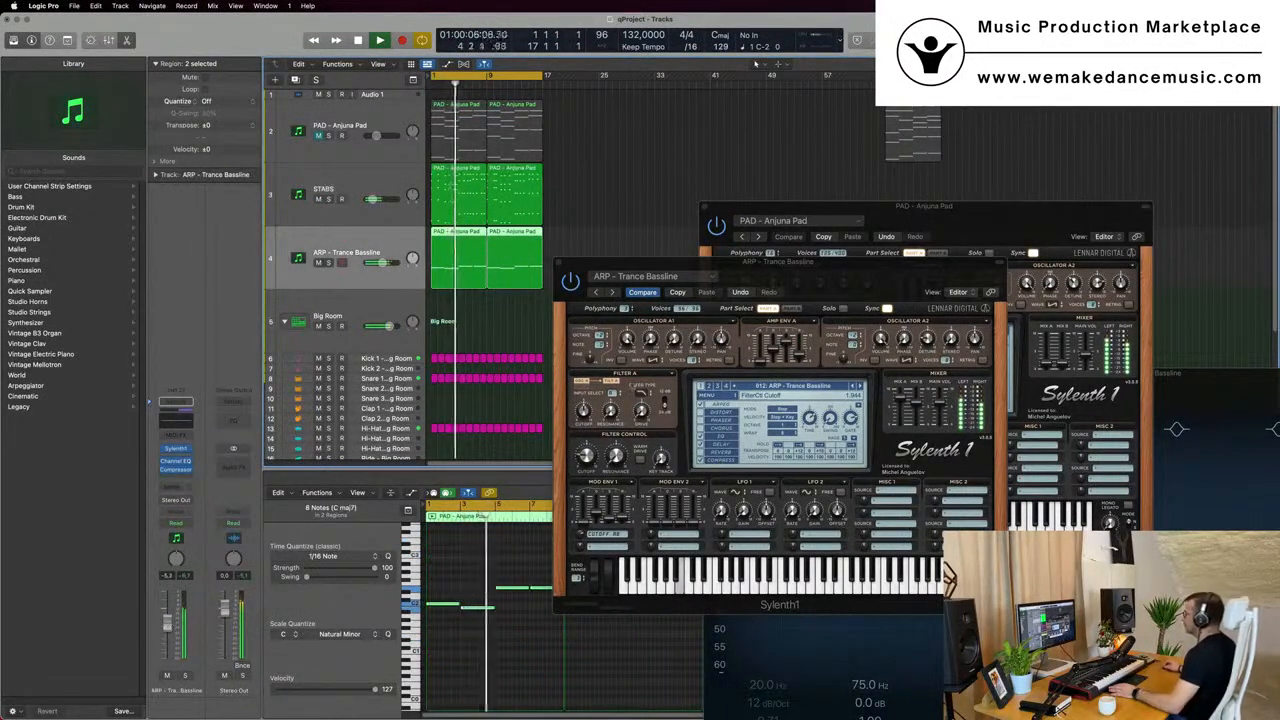
Adjust the arpeggiator gate and the Mod Env 1 decay in the bass track's Sylenth1 while the loop plays.
{"action": "left_click_drag", "start_coordinate": [832, 268], "coordinate": [703, 247]}
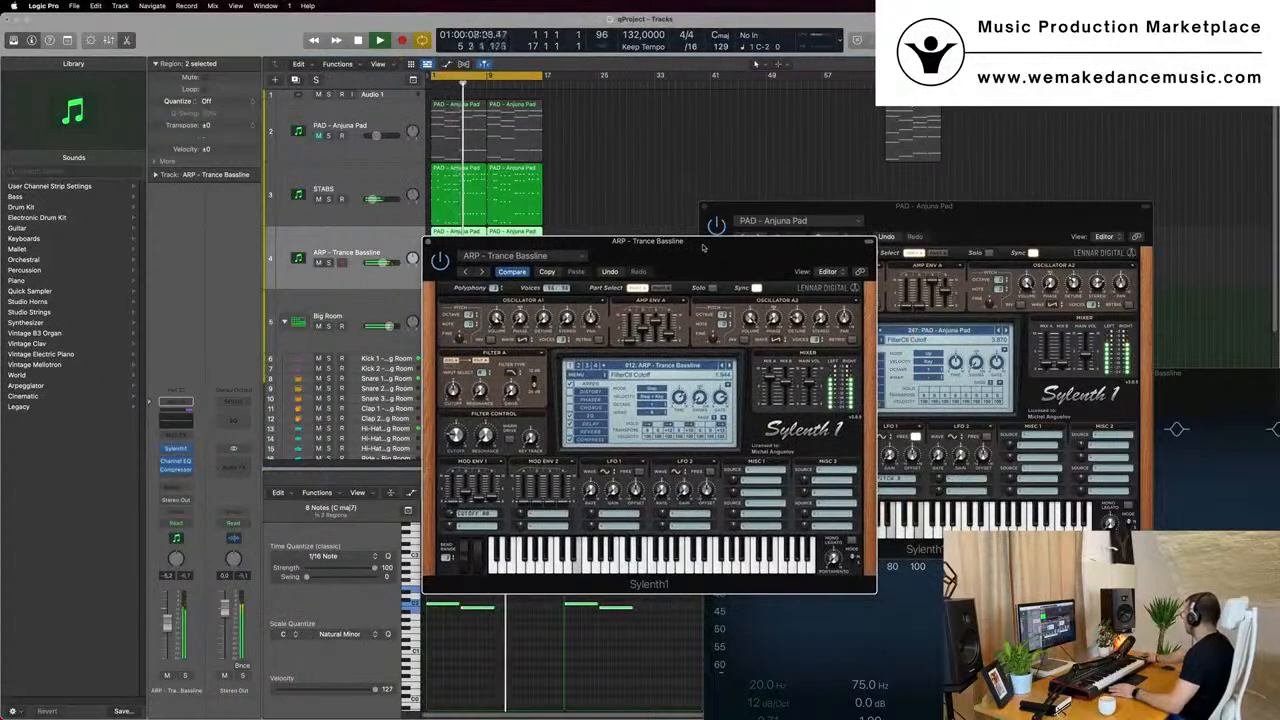
{"action": "left_click_drag", "start_coordinate": [718, 253], "coordinate": [793, 240]}
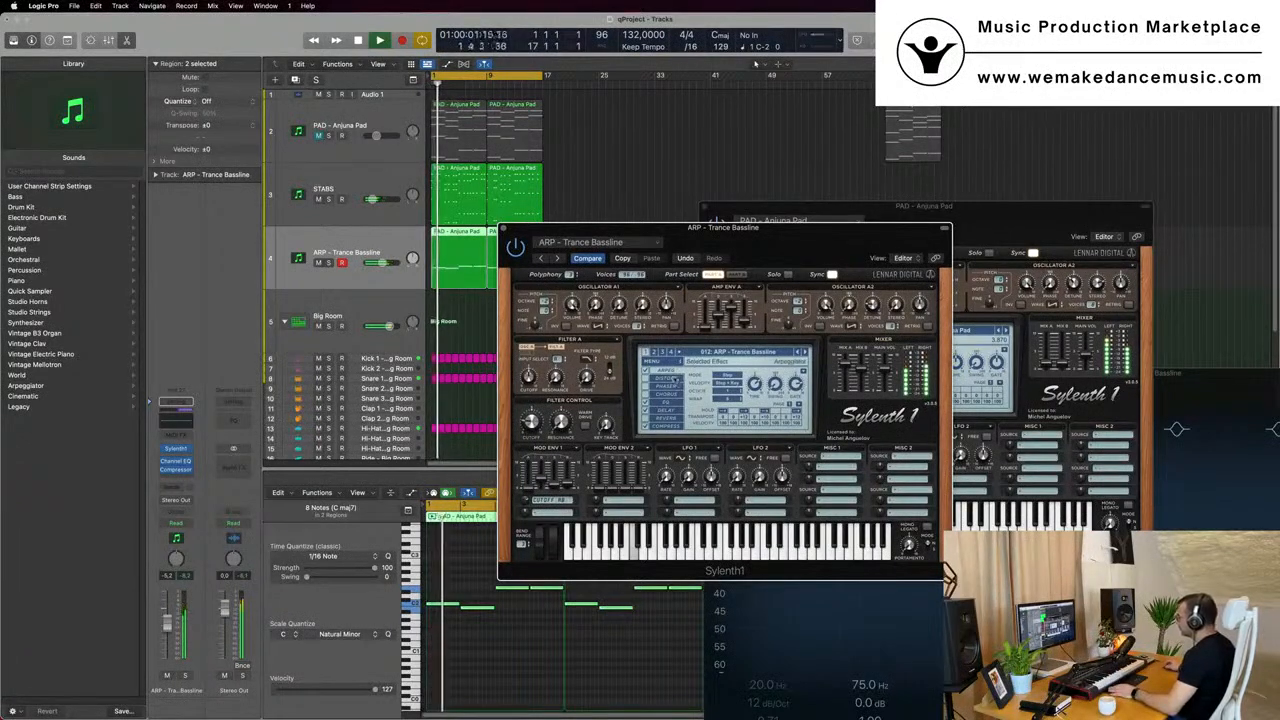
{"action": "key", "text": "space"}
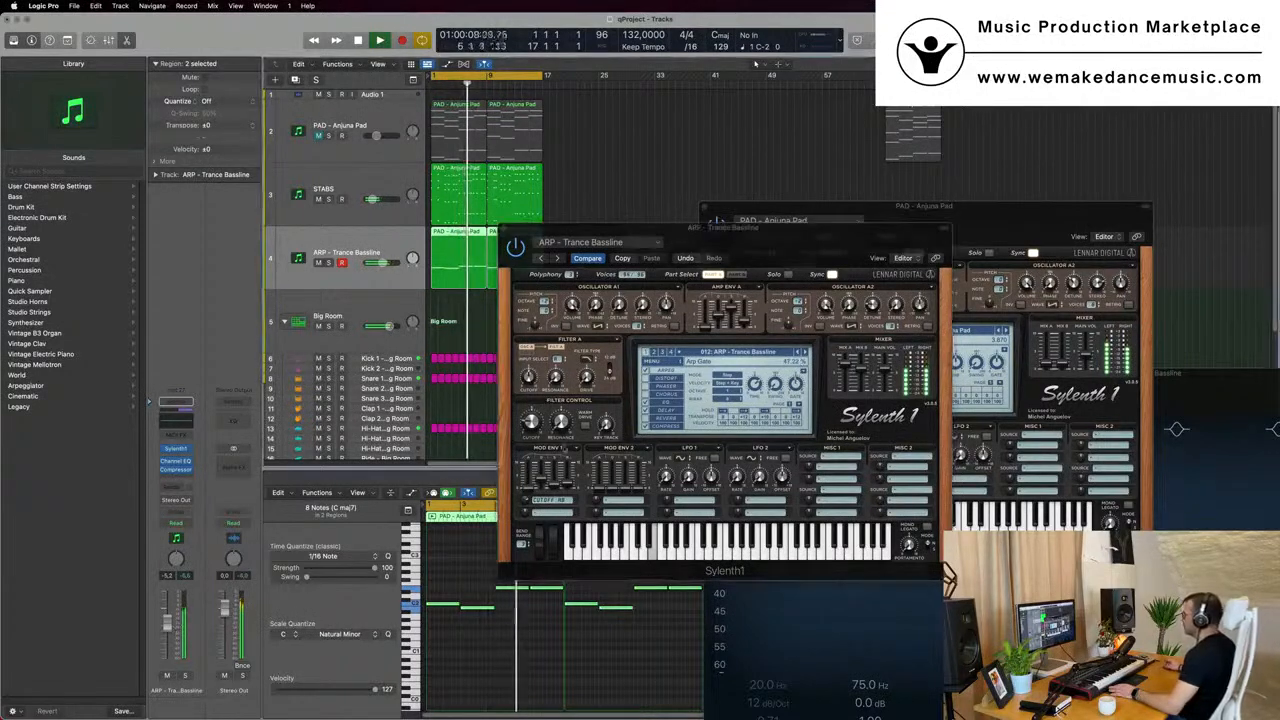
{"action": "left_click", "coordinate": [530, 424]}
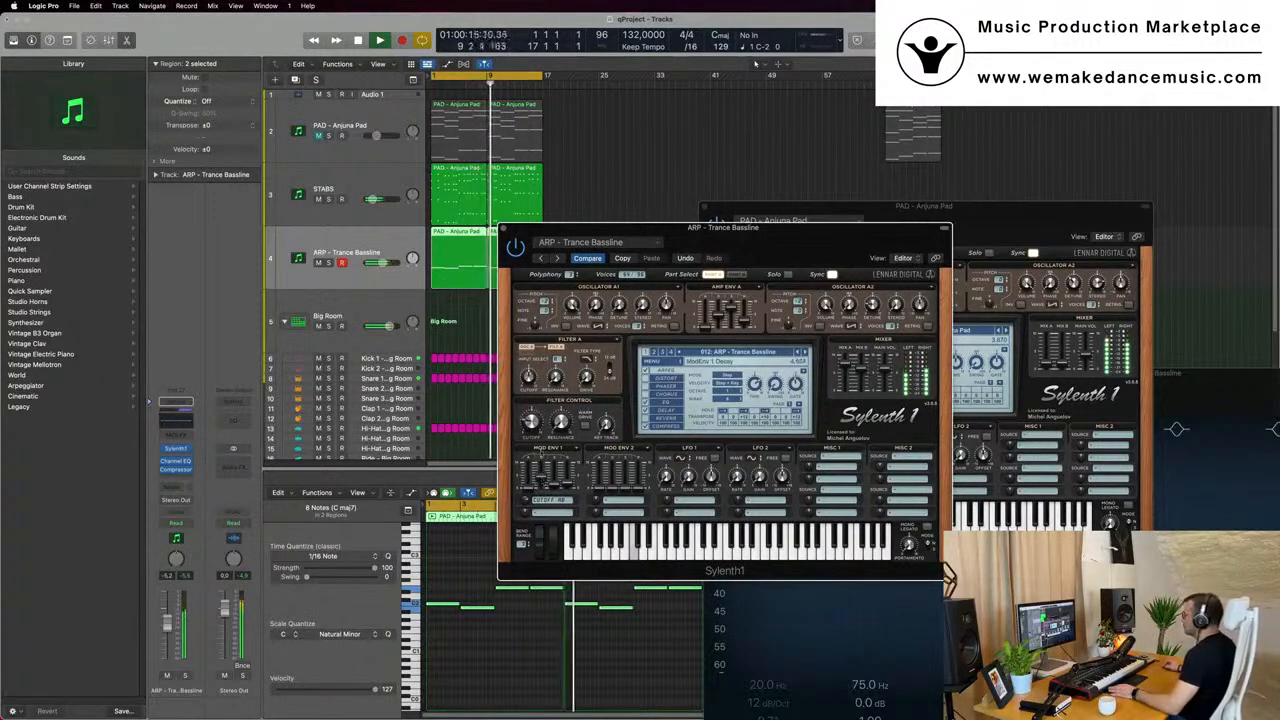
Switch on the delay in the bass track's Sylenth1, then close the bass and pad Sylenth1 windows.
{"action": "left_click_drag", "start_coordinate": [813, 244], "coordinate": [846, 296]}
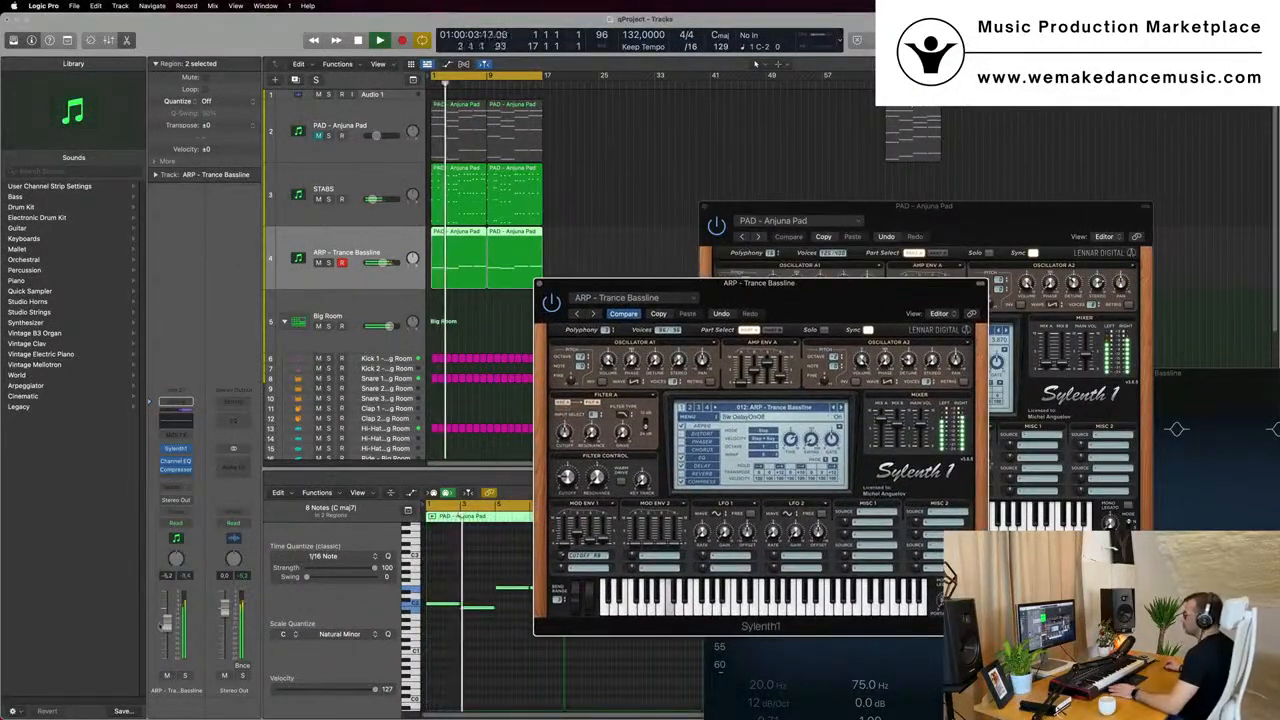
{"action": "left_click_drag", "start_coordinate": [769, 295], "coordinate": [743, 309]}
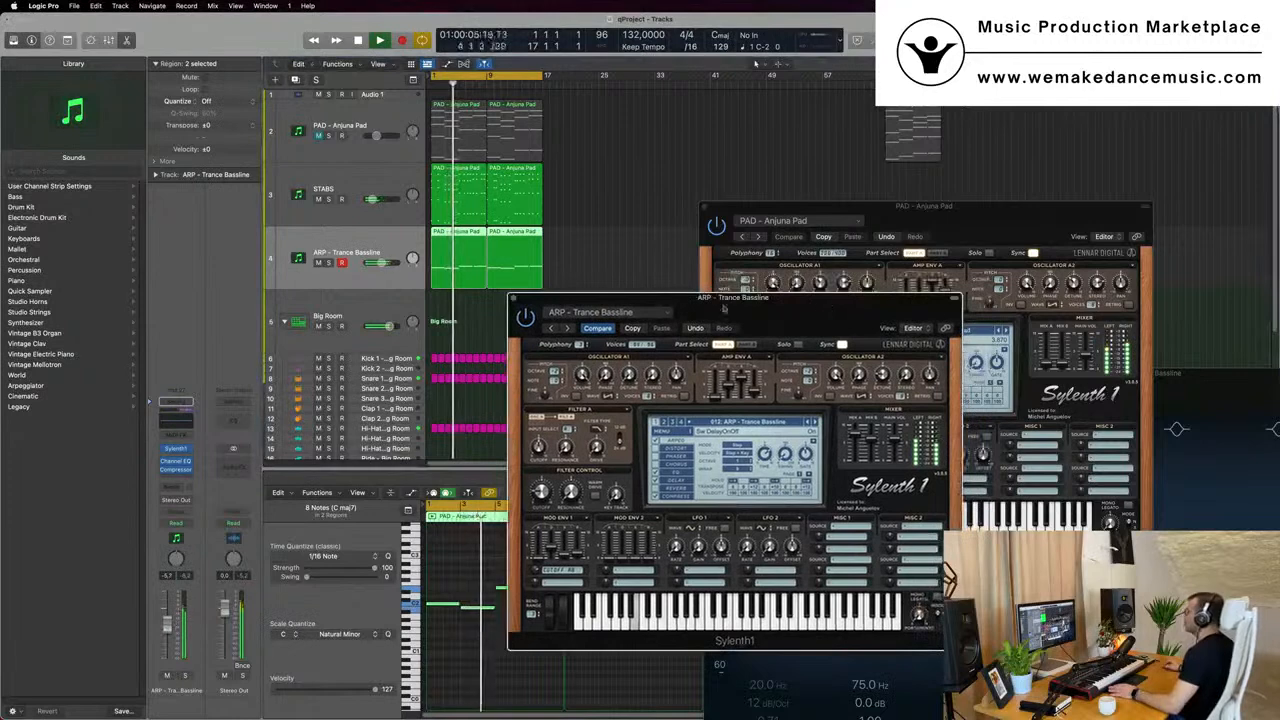
{"action": "left_click", "coordinate": [514, 297]}
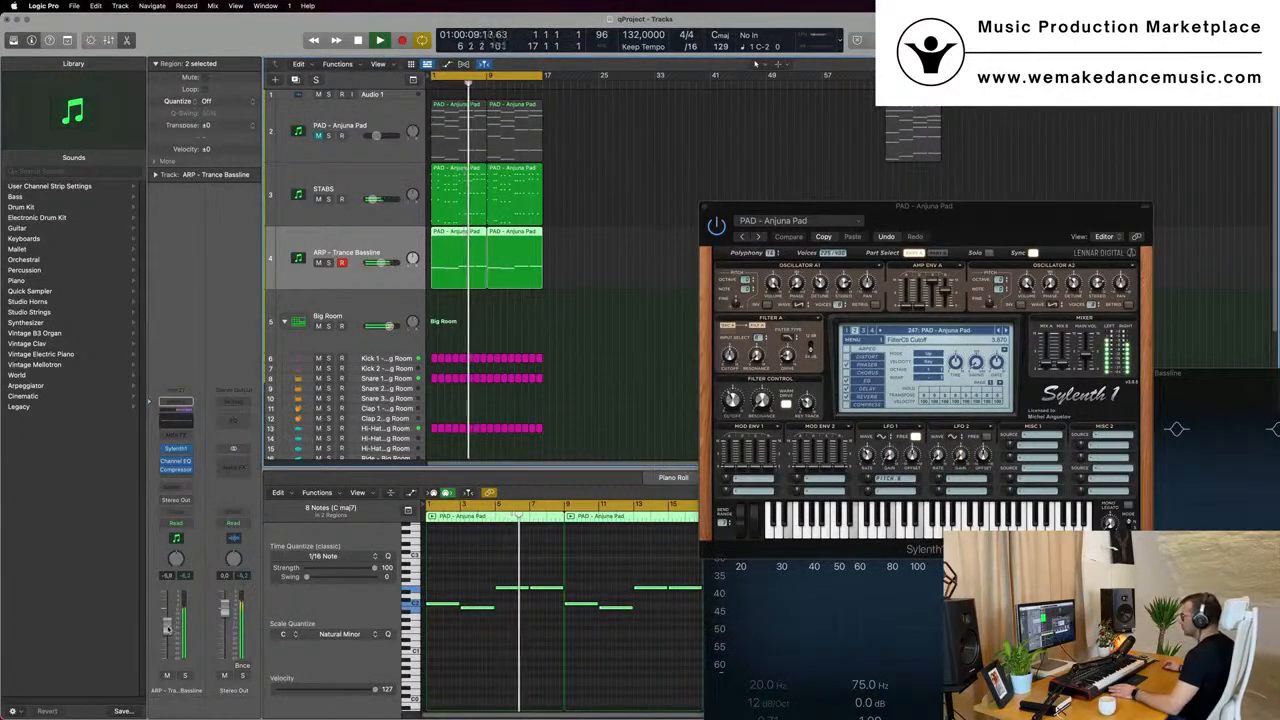
{"action": "left_click_drag", "start_coordinate": [995, 229], "coordinate": [647, 215]}
{"action": "left_click", "coordinate": [358, 193]}
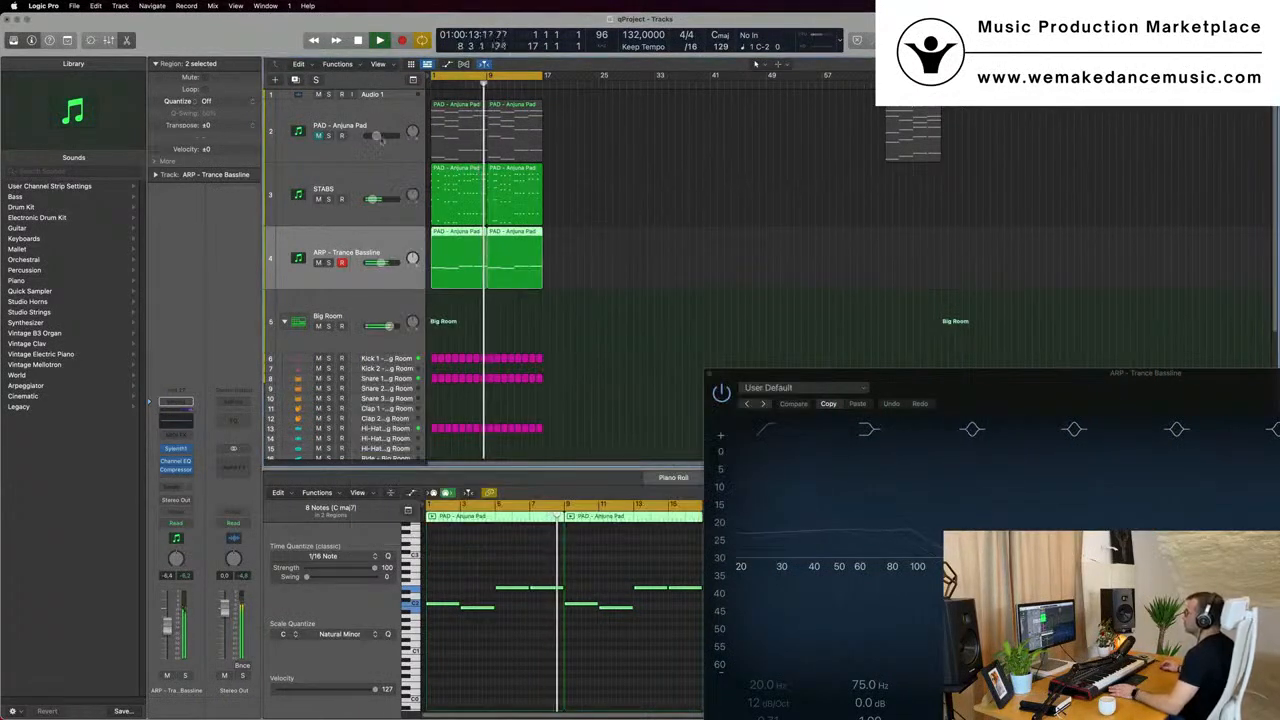
Unmute the PAD - Anjuna Pad track and lower its volume while replaying the loop from the beginning.
{"action": "left_click", "coordinate": [318, 134]}
{"action": "key", "text": "space"}
{"action": "left_click", "coordinate": [318, 135]}
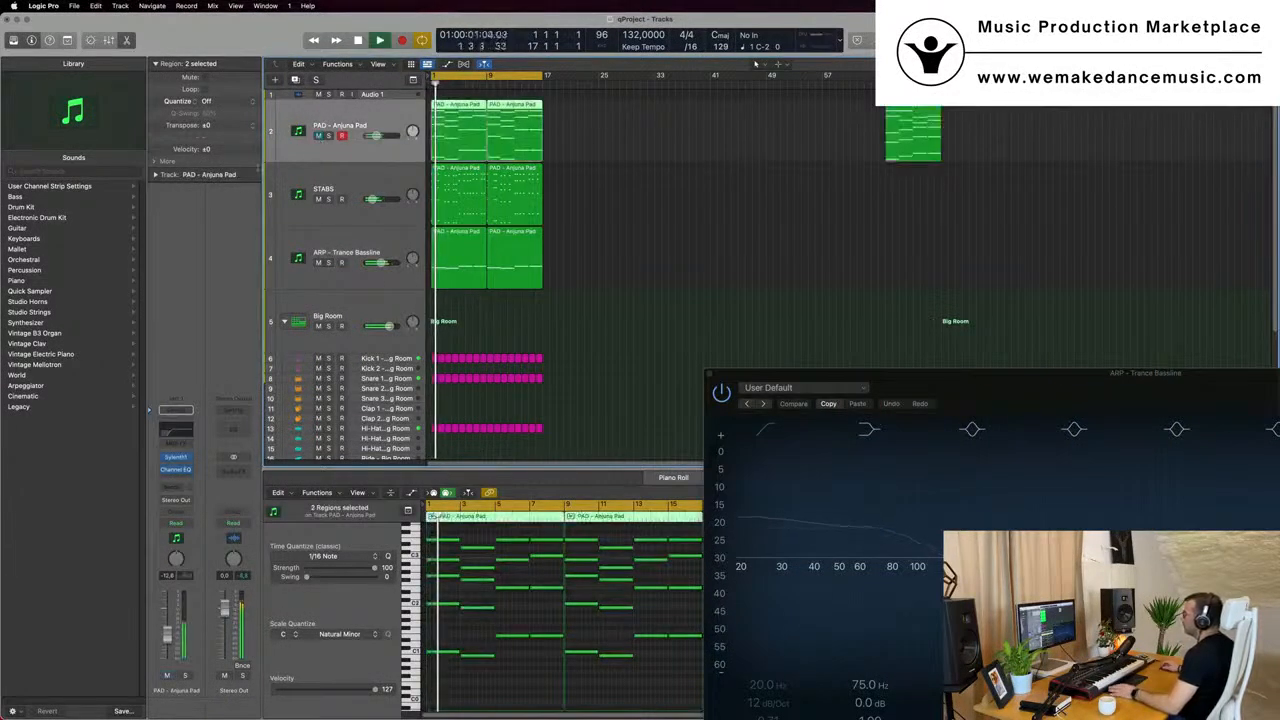
{"action": "key", "text": "space"}
{"action": "key", "text": "space"}
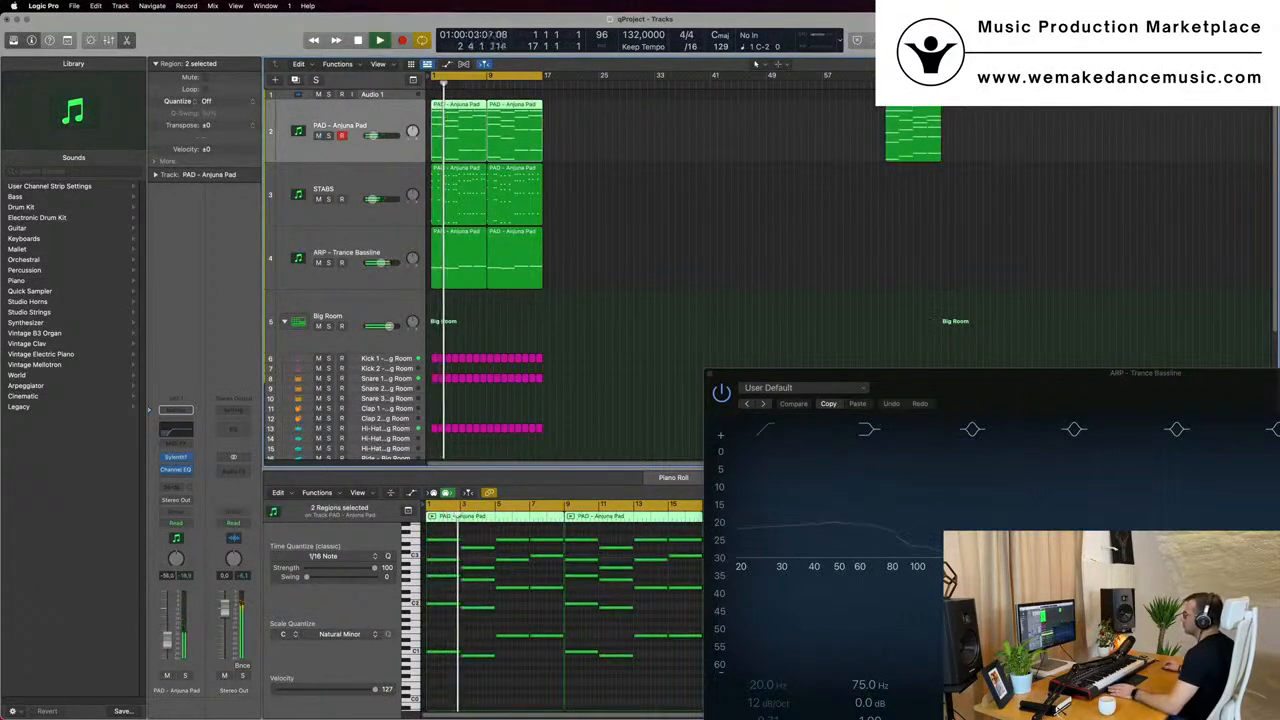
Raise the low-cut frequency in the PAD track's Channel EQ to 374 Hz and set the track's volume to about -10.6 dB.
{"action": "left_click", "coordinate": [181, 430]}
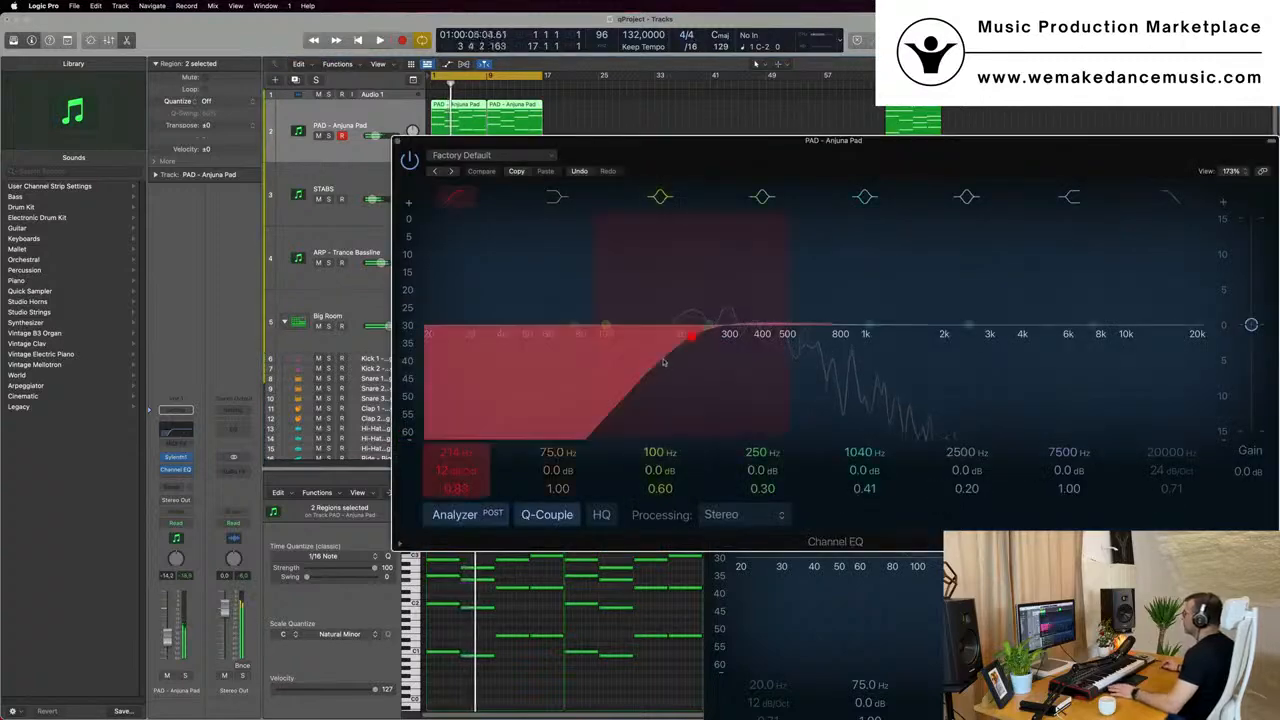
{"action": "left_click_drag", "start_coordinate": [731, 347], "coordinate": [737, 347]}
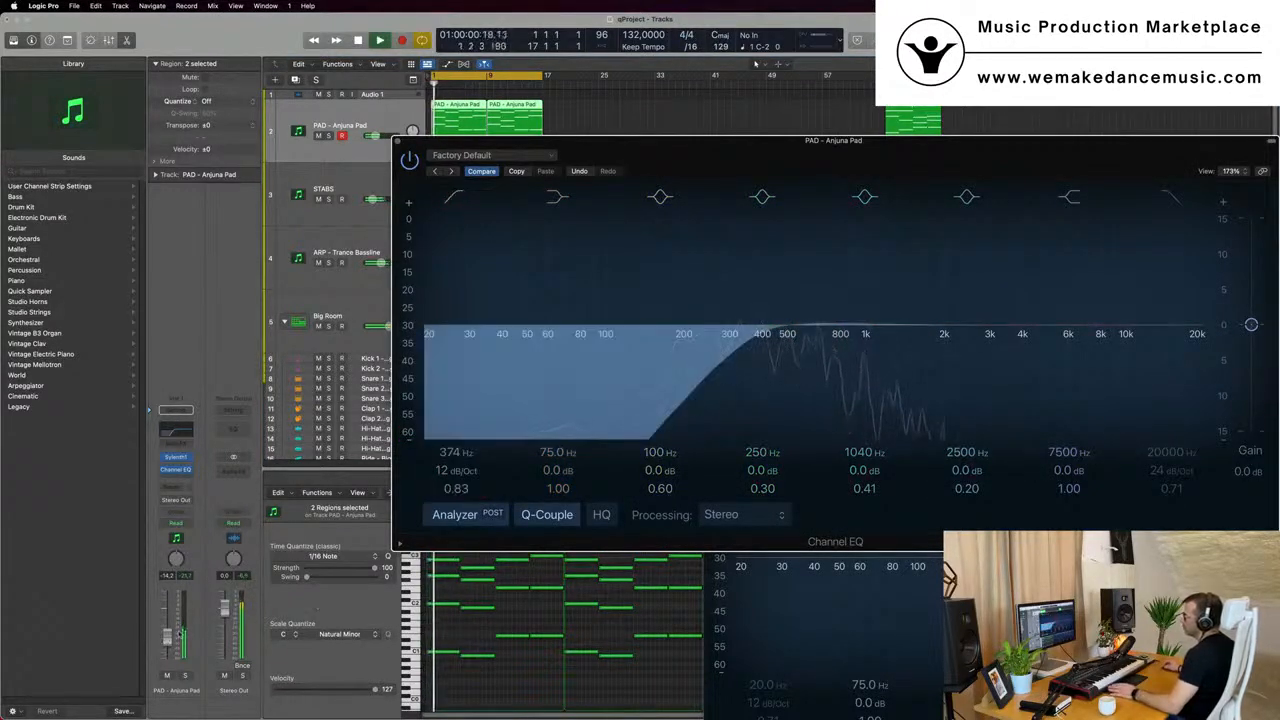
{"action": "left_click", "coordinate": [184, 431]}
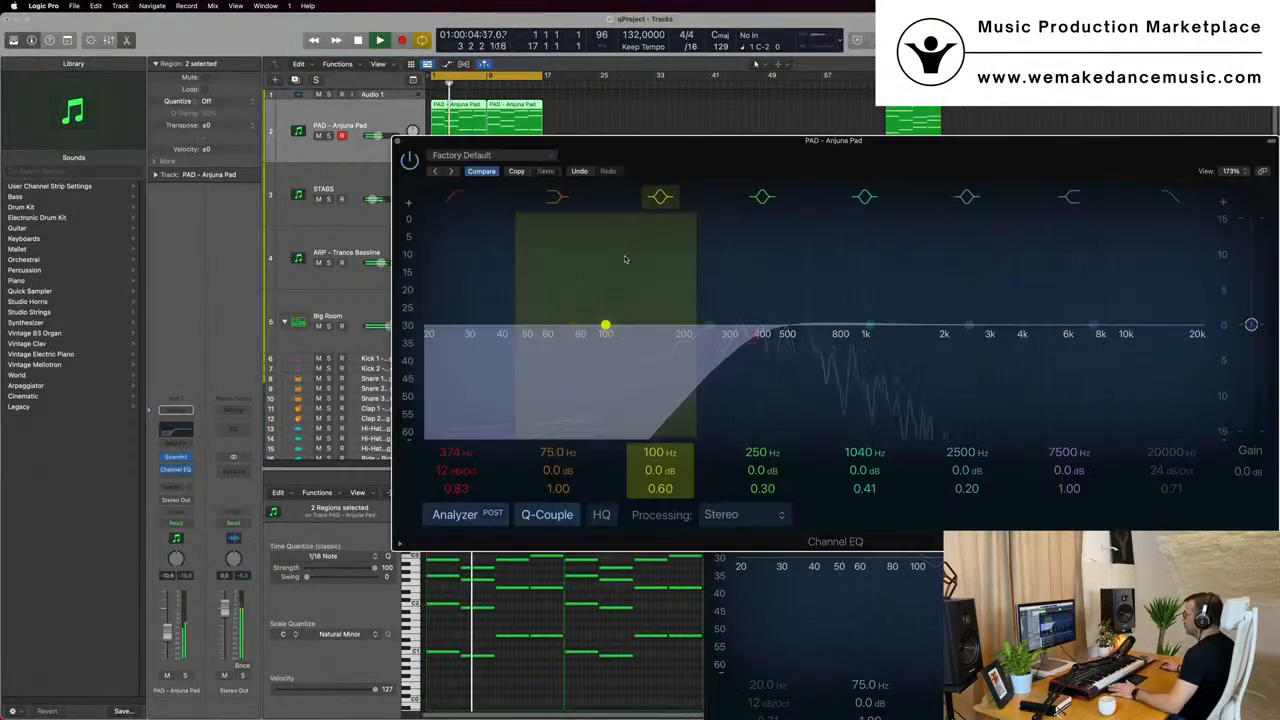
Raise the filter cutoff in the PAD track's Sylenth1 to about 4.7, then close its Sylenth1 and Channel EQ windows and restart playback.
{"action": "left_click", "coordinate": [177, 458]}
{"action": "key", "text": "space"}
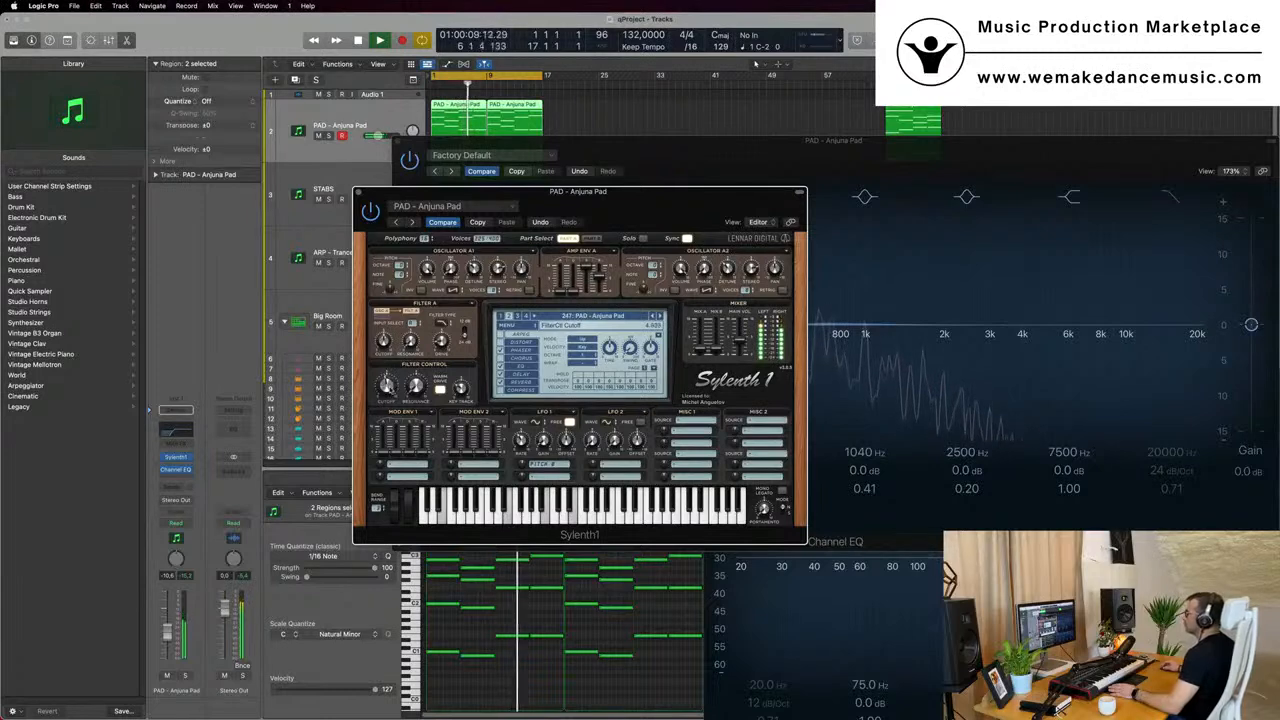
{"action": "left_click", "coordinate": [358, 192]}
{"action": "left_click_drag", "start_coordinate": [711, 141], "coordinate": [650, 170]}
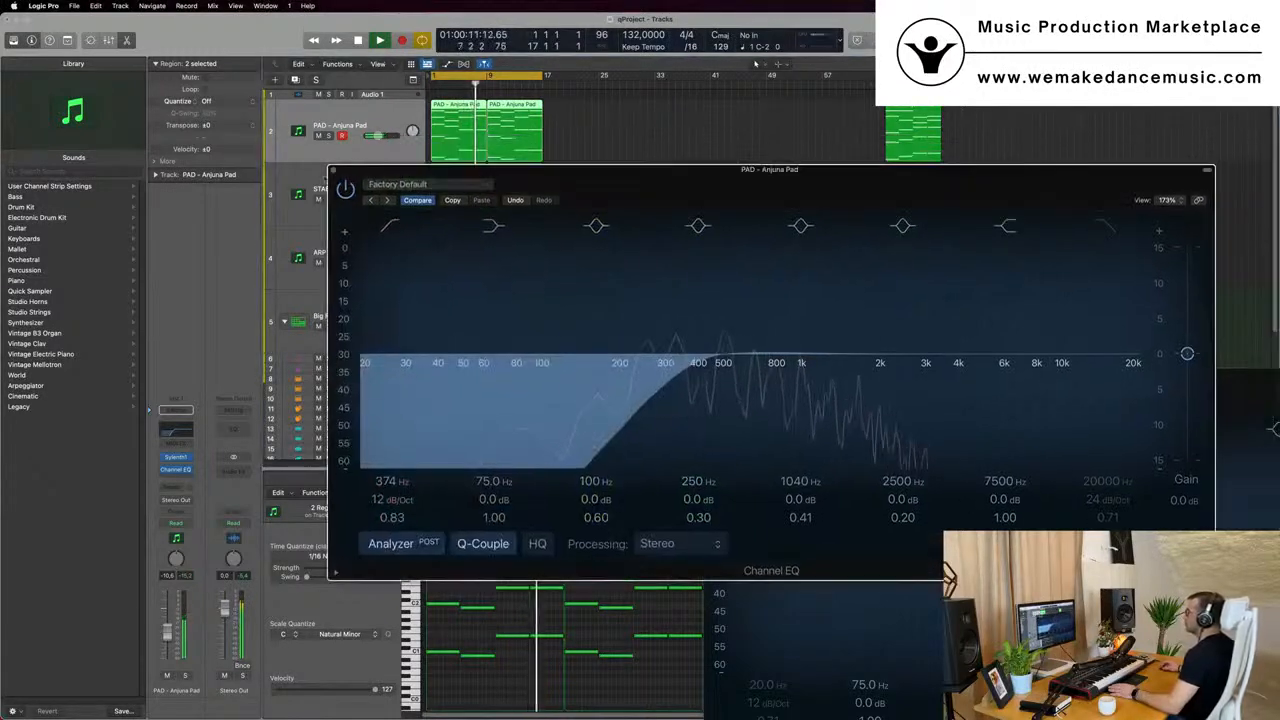
{"action": "left_click", "coordinate": [337, 170]}
{"action": "key", "text": "Return"}
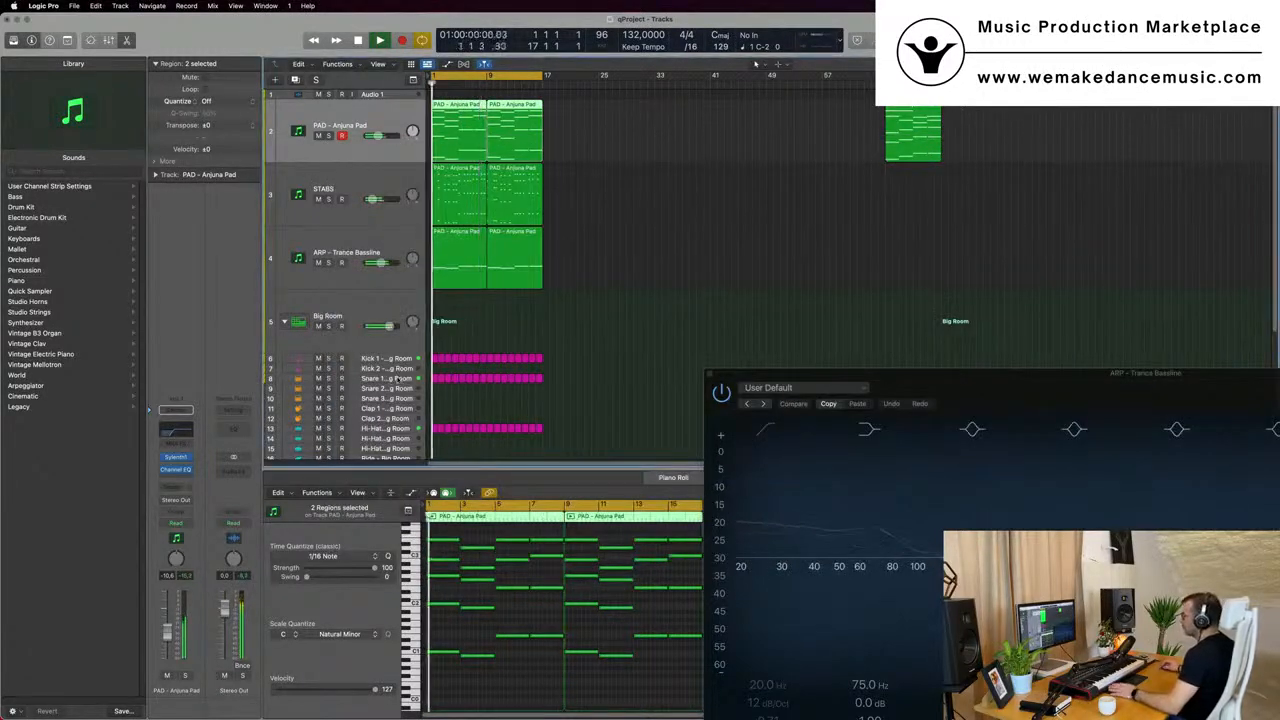
Select the Snare 1 - Big Room track, close the bass track's Channel EQ window and restart playback.
{"action": "left_click", "coordinate": [298, 379]}
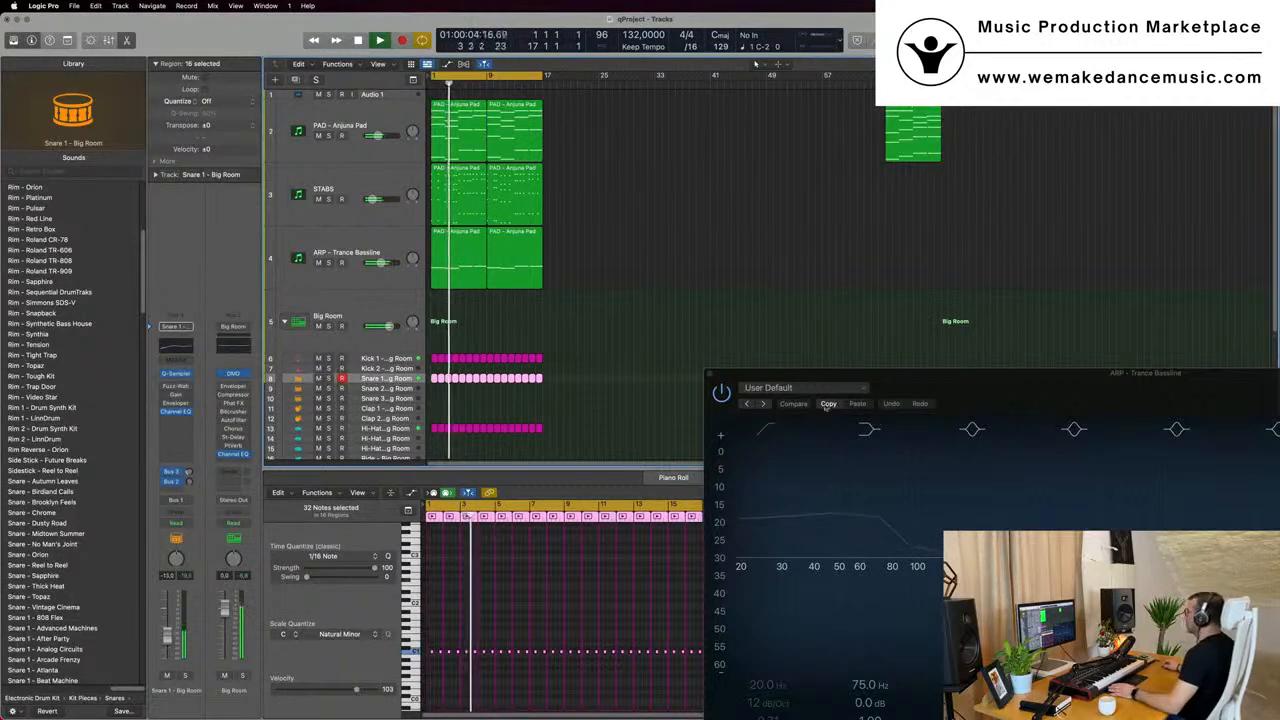
{"action": "left_click", "coordinate": [812, 327]}
{"action": "left_click_drag", "start_coordinate": [705, 369], "coordinate": [560, 311]}
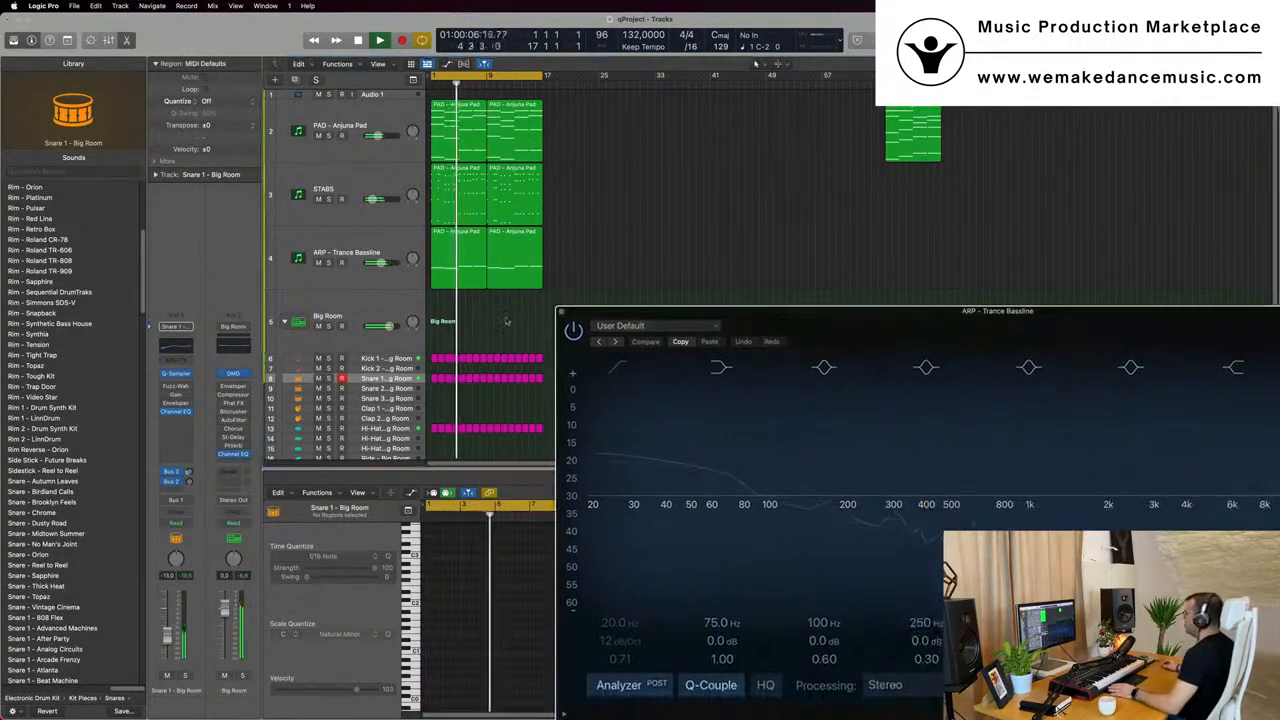
{"action": "left_click", "coordinate": [562, 313]}
{"action": "key", "text": "space"}
{"action": "key", "text": "space"}
Repeat all the loop's regions from bar 17 and extend the cycle range to bar 33.
{"action": "scroll", "coordinate": [618, 199], "scroll_direction": "up", "scroll_amount": 2}
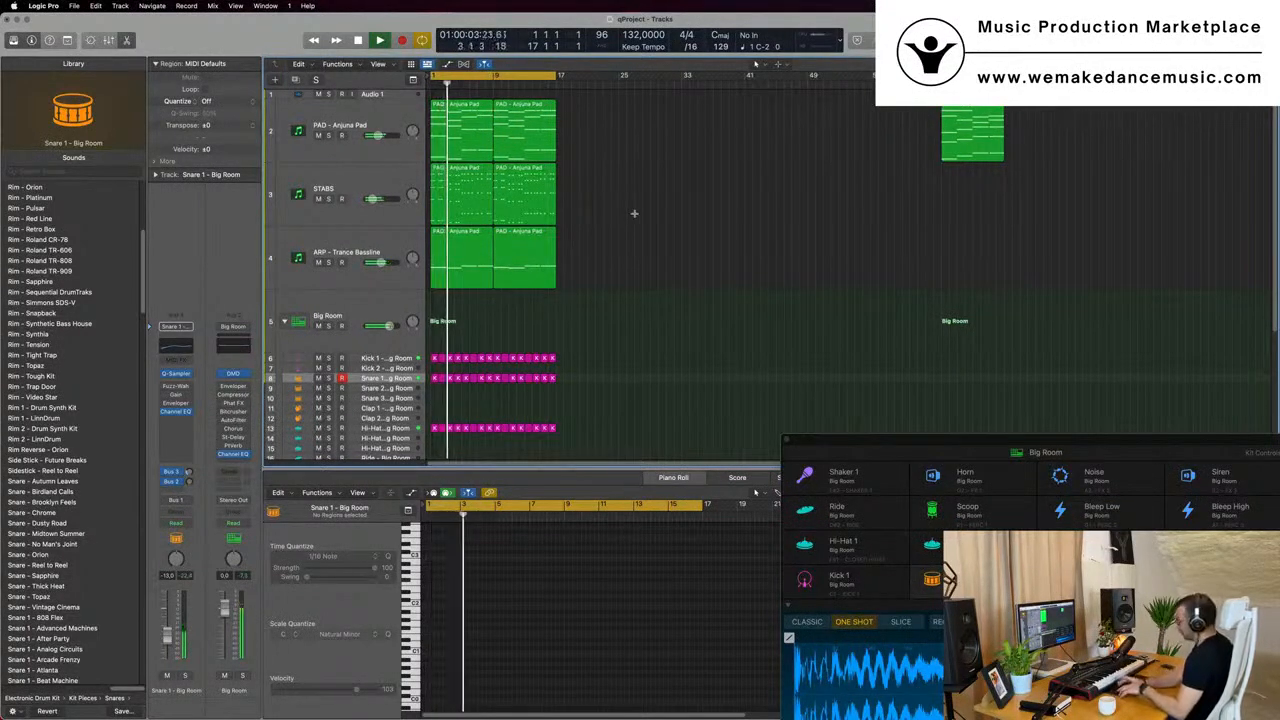
{"action": "key", "text": "super+r"}
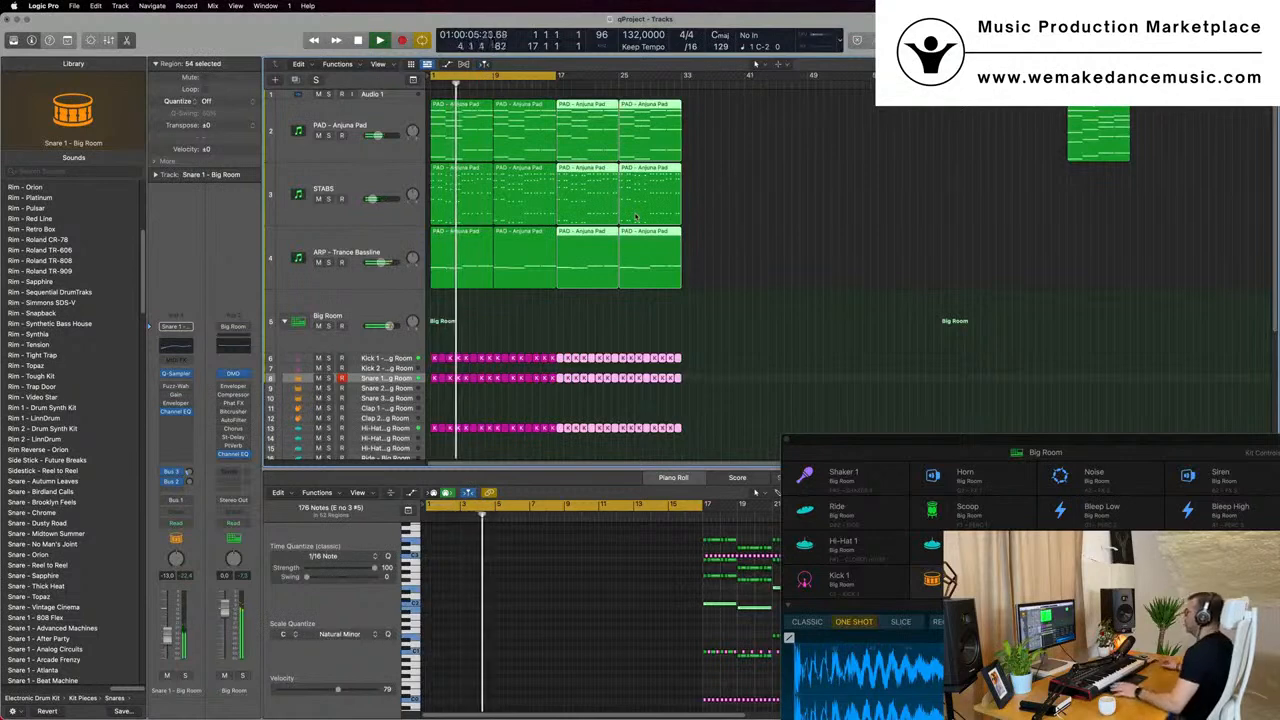
{"action": "scroll", "coordinate": [621, 133], "scroll_direction": "down", "scroll_amount": 2}
{"action": "left_click_drag", "start_coordinate": [536, 75], "coordinate": [642, 84]}
{"action": "left_click", "coordinate": [750, 194]}
{"action": "scroll", "coordinate": [750, 194], "scroll_direction": "up", "scroll_amount": 2}
{"action": "scroll", "coordinate": [750, 194], "scroll_direction": "up", "scroll_amount": 1}
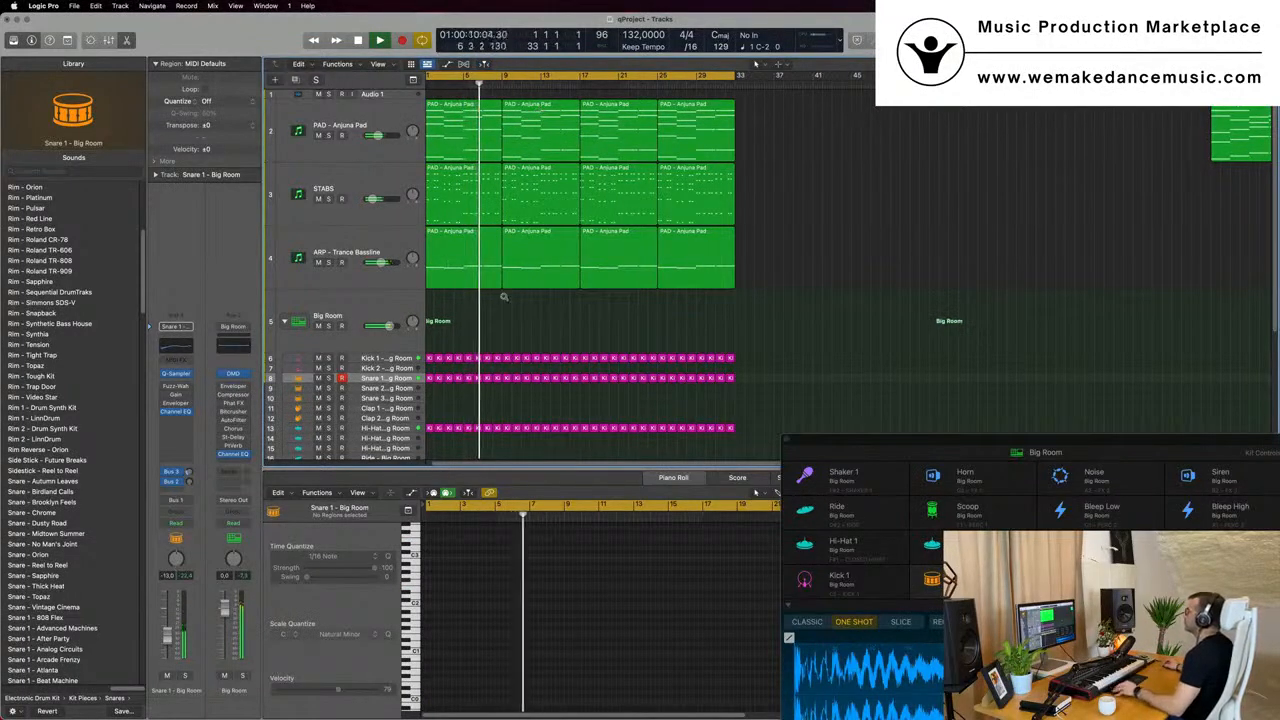
{"action": "scroll", "coordinate": [504, 297], "scroll_direction": "down", "scroll_amount": 2}
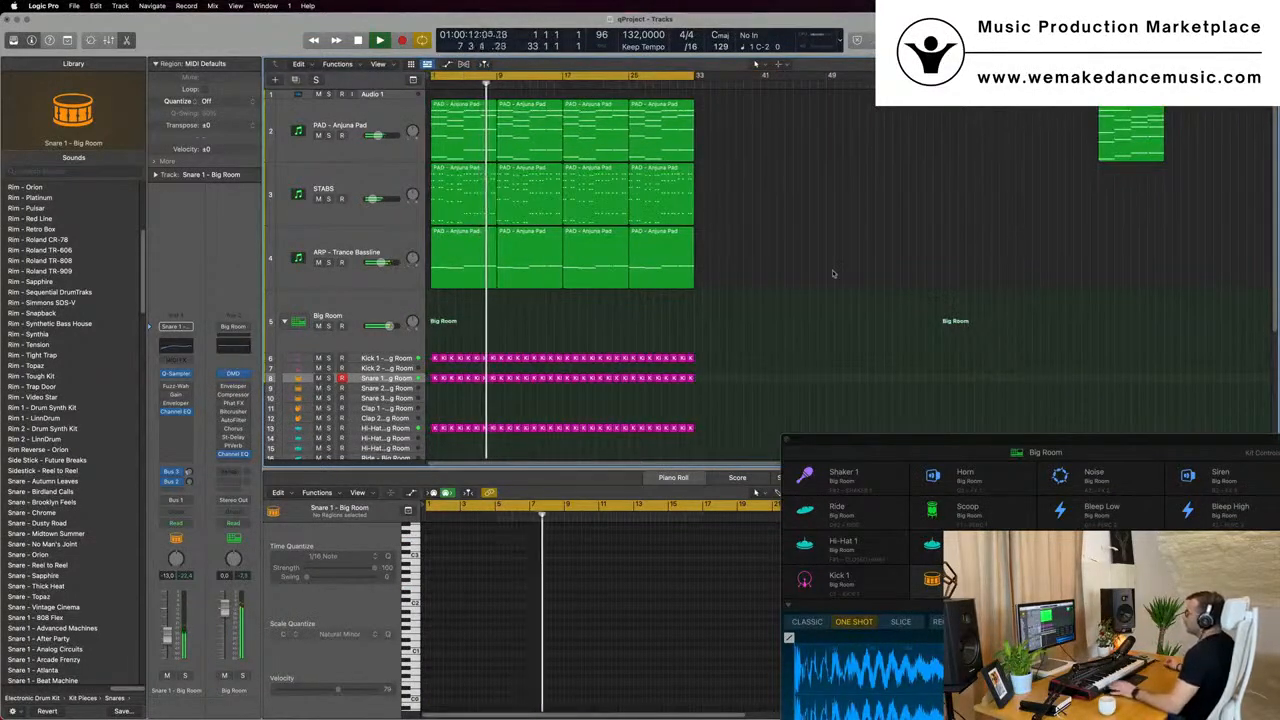
Duplicate the ARP - Trance Bassline track with its settings and turn the STABS track's volume almost all the way down.
{"action": "key", "text": "Return"}
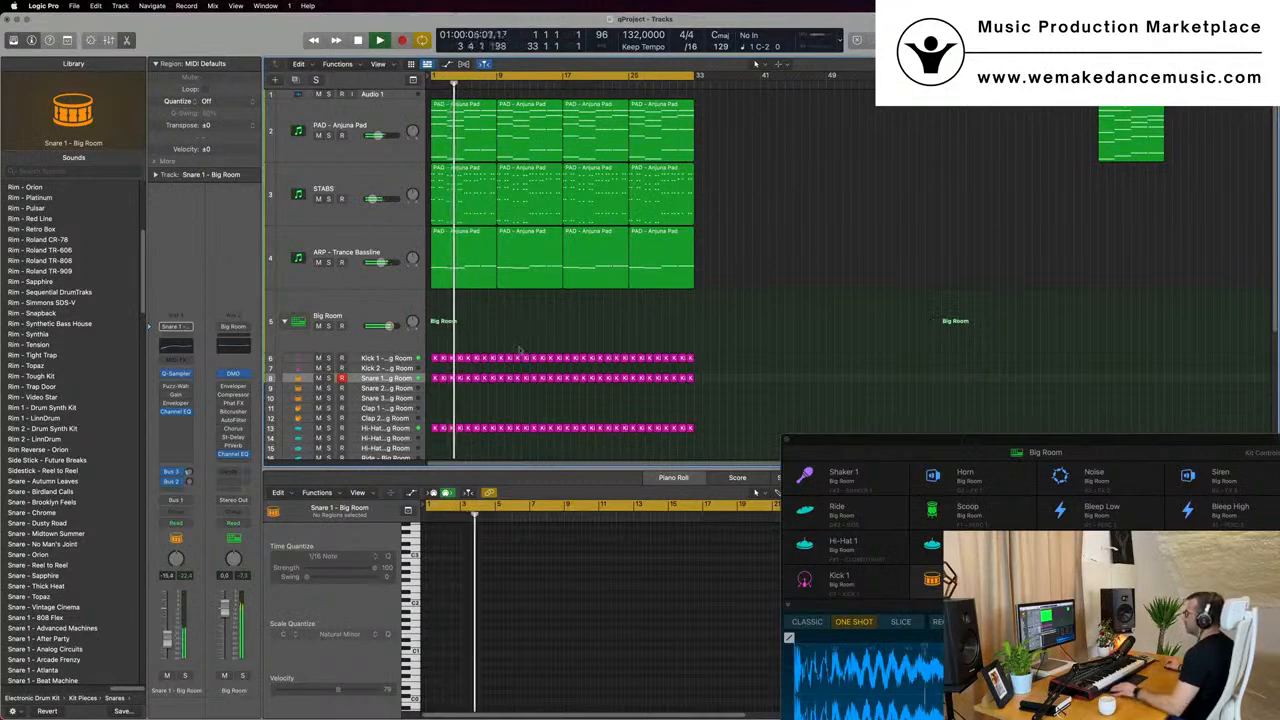
{"action": "left_click", "coordinate": [384, 235]}
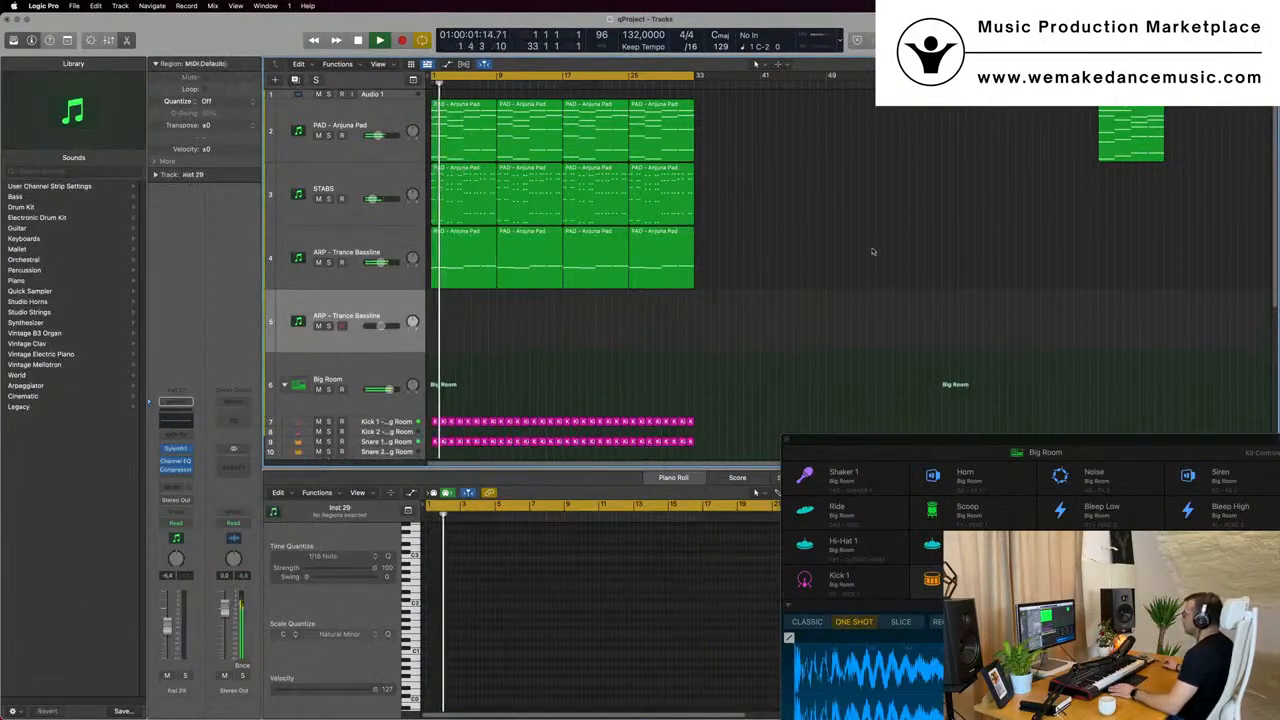
{"action": "key", "text": "super+d"}
{"action": "left_click", "coordinate": [362, 141]}
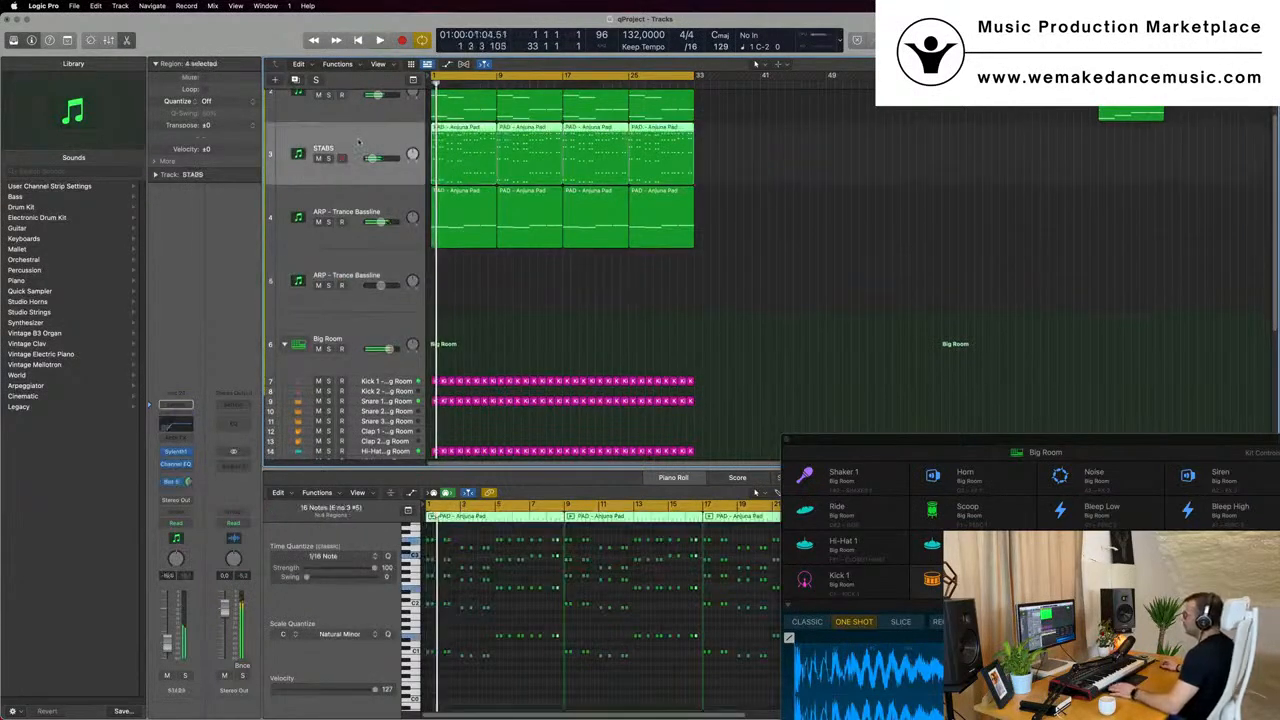
{"action": "key", "text": "space"}
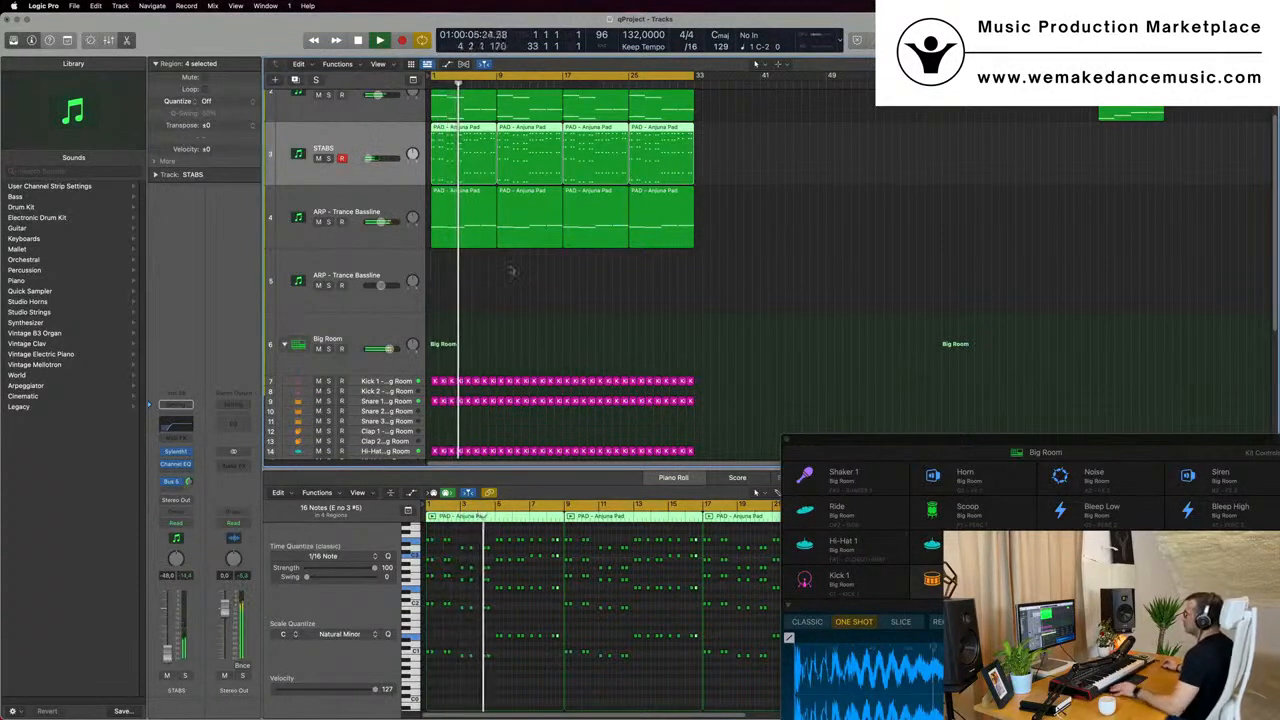
Load the LEAD - 80's Lead preset into the duplicated track's Sylenth1 and place its window clear of the track headers.
{"action": "left_click", "coordinate": [382, 258]}
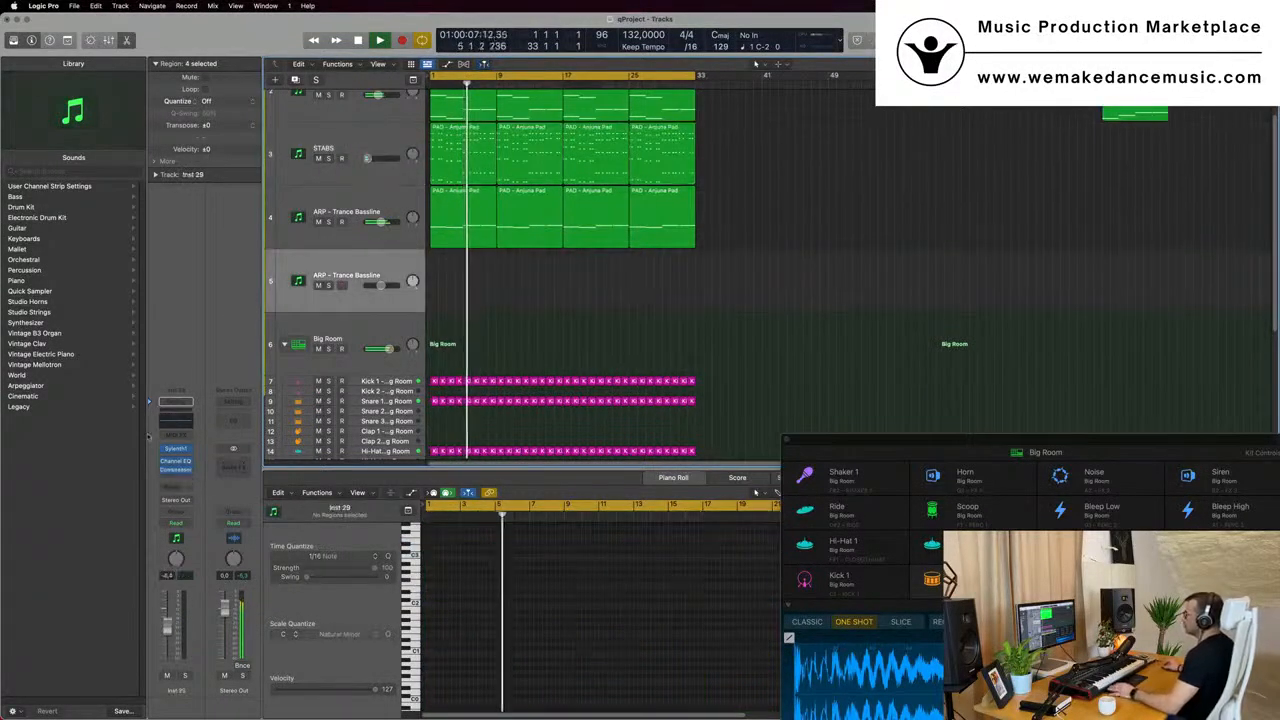
{"action": "left_click", "coordinate": [176, 449]}
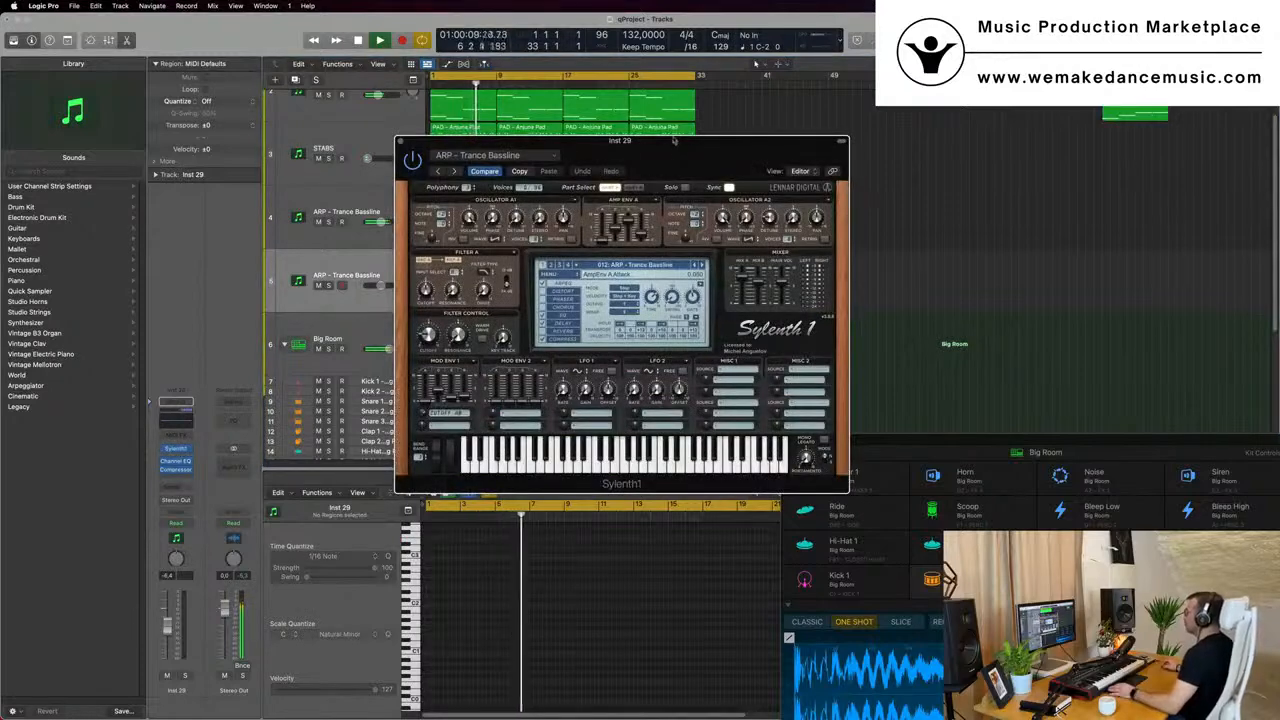
{"action": "left_click_drag", "start_coordinate": [540, 141], "coordinate": [575, 146]}
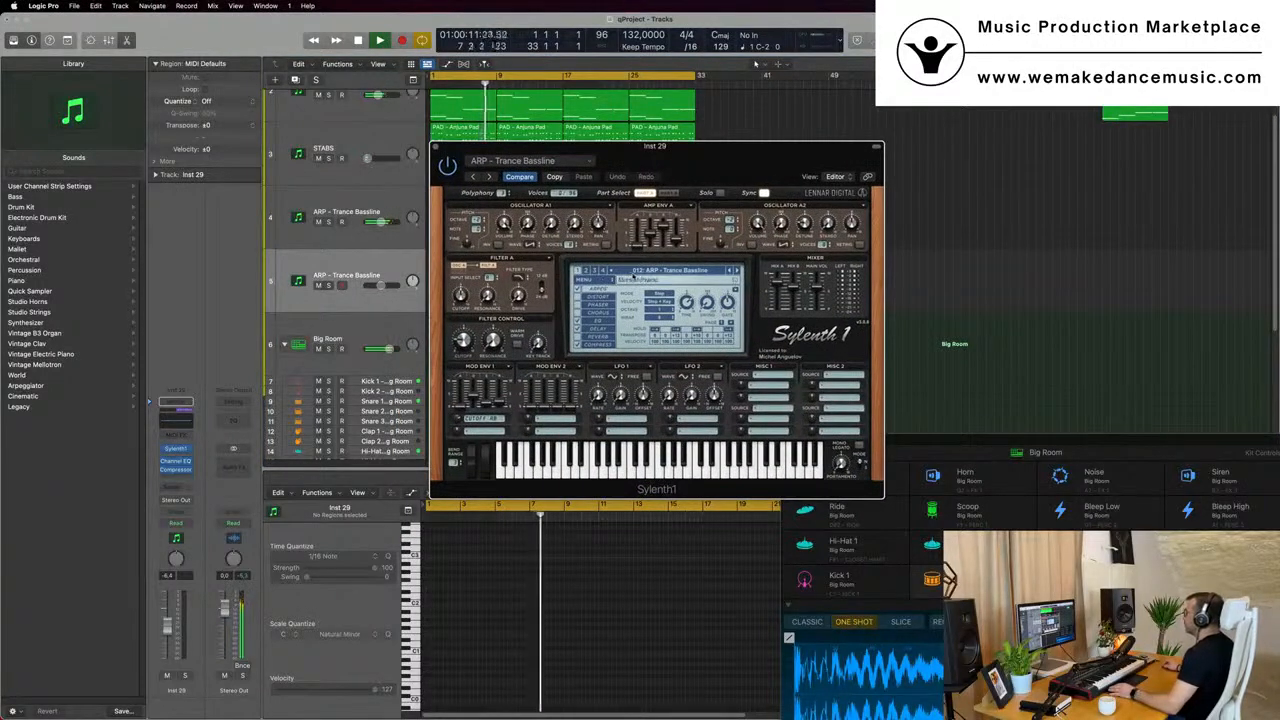
{"action": "left_click", "coordinate": [615, 272]}
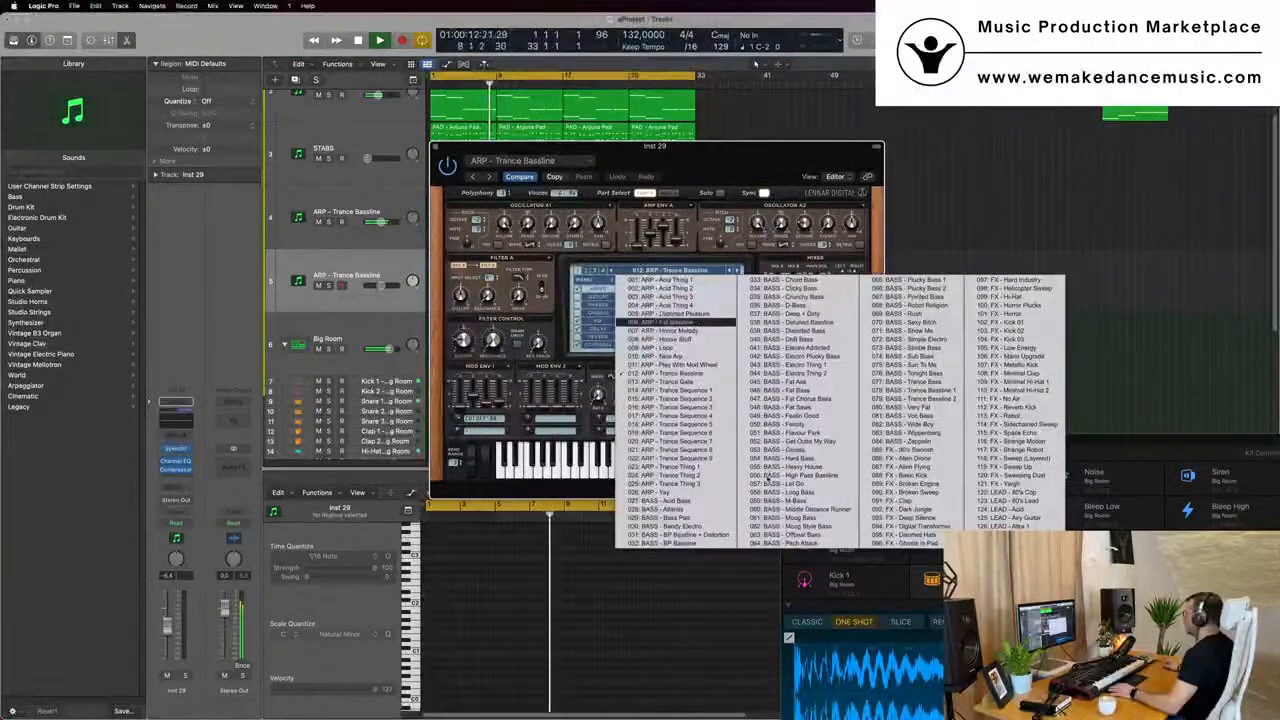
{"action": "left_click", "coordinate": [1040, 500]}
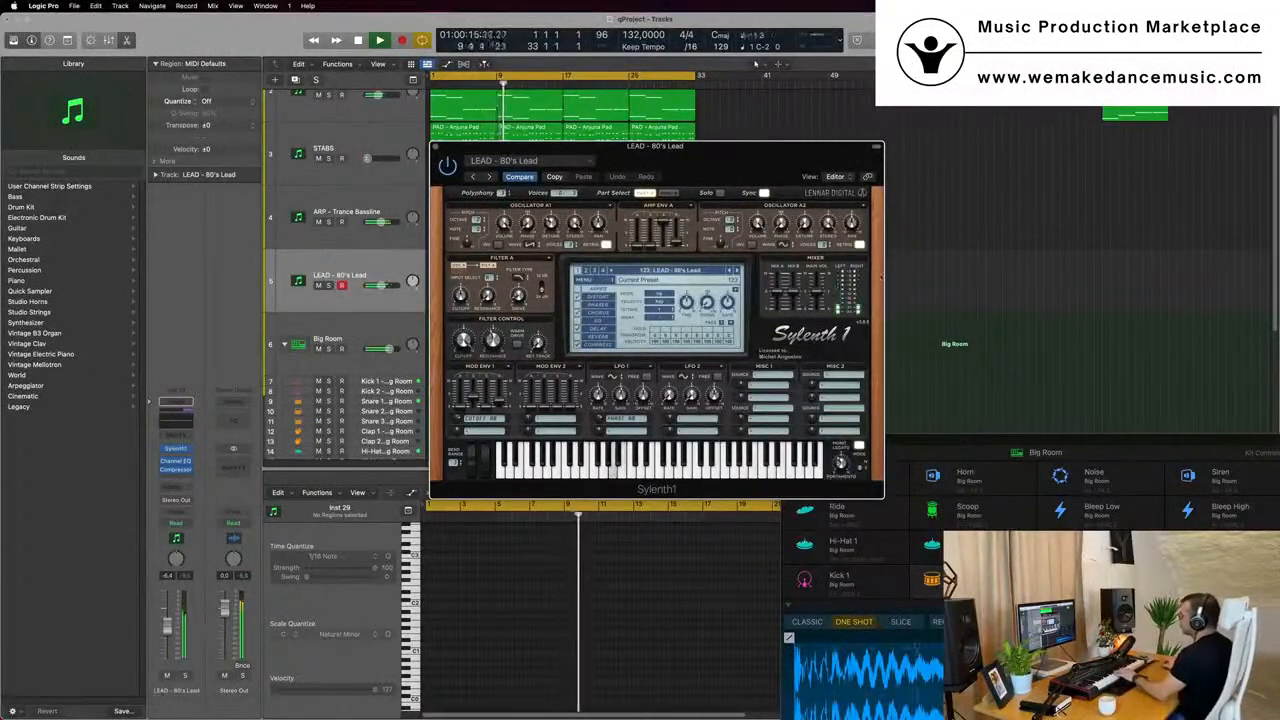
{"action": "left_click_drag", "start_coordinate": [530, 146], "coordinate": [657, 145]}
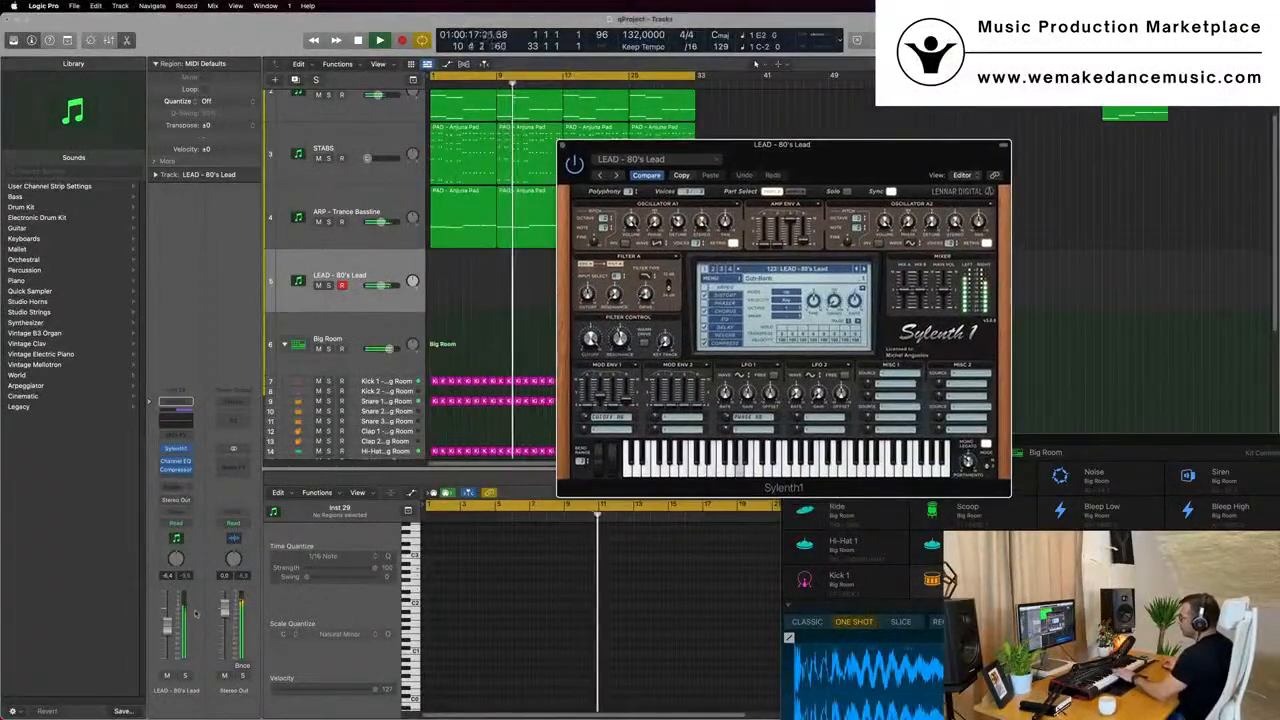
Lower the lead track's volume to about -13.6 dB and add a send to the Bus 5 reverb.
{"action": "left_click_drag", "start_coordinate": [167, 627], "coordinate": [167, 639]}
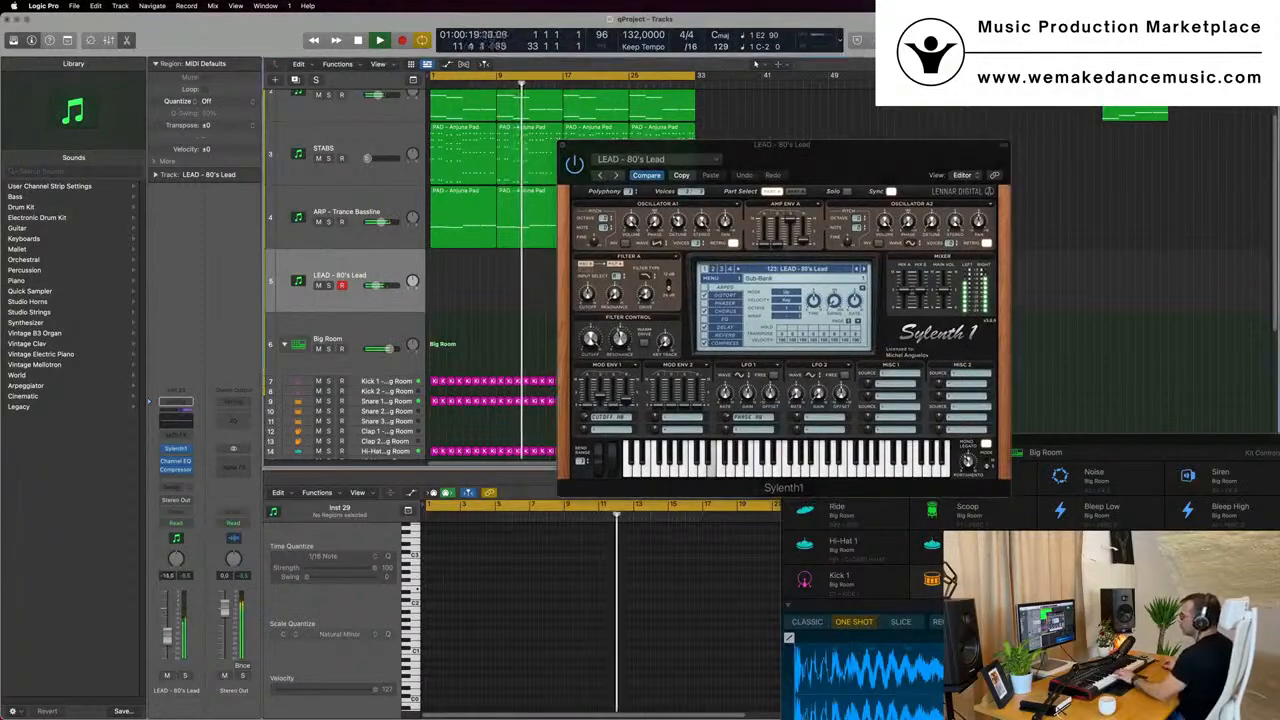
{"action": "left_click", "coordinate": [172, 487]}
{"action": "mouse_move", "coordinate": [176, 503]}
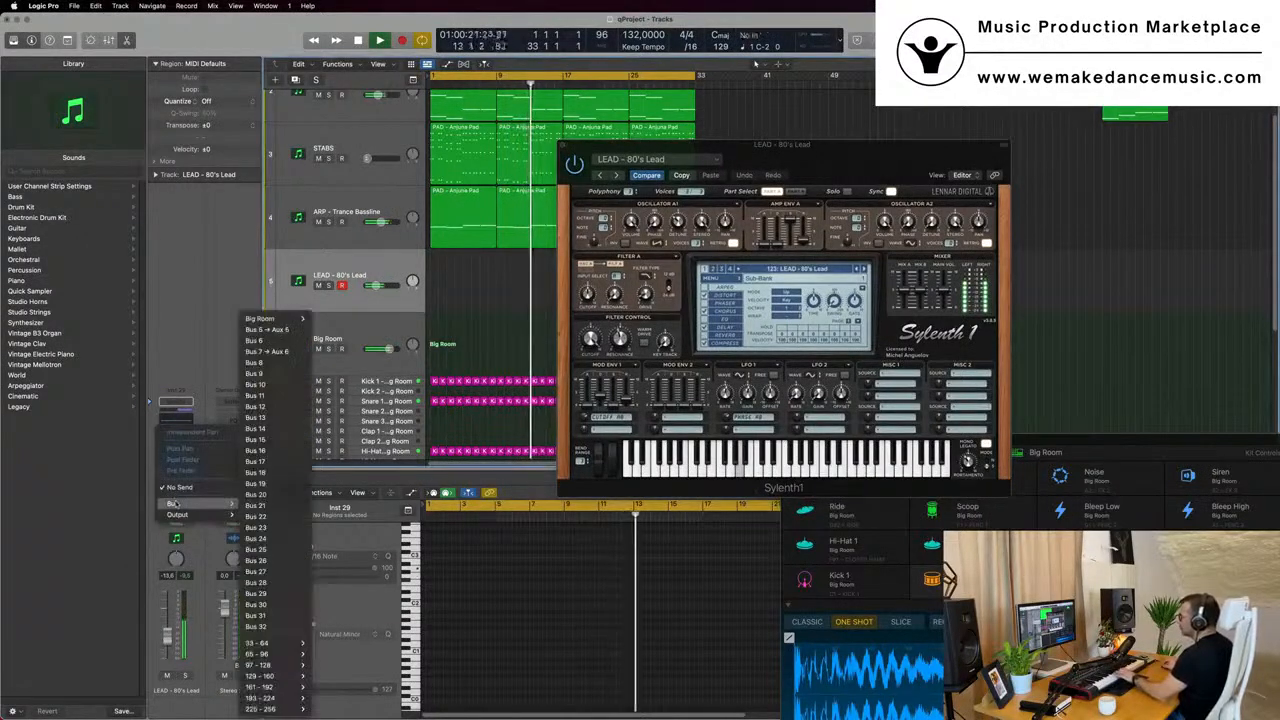
{"action": "left_click", "coordinate": [278, 330]}
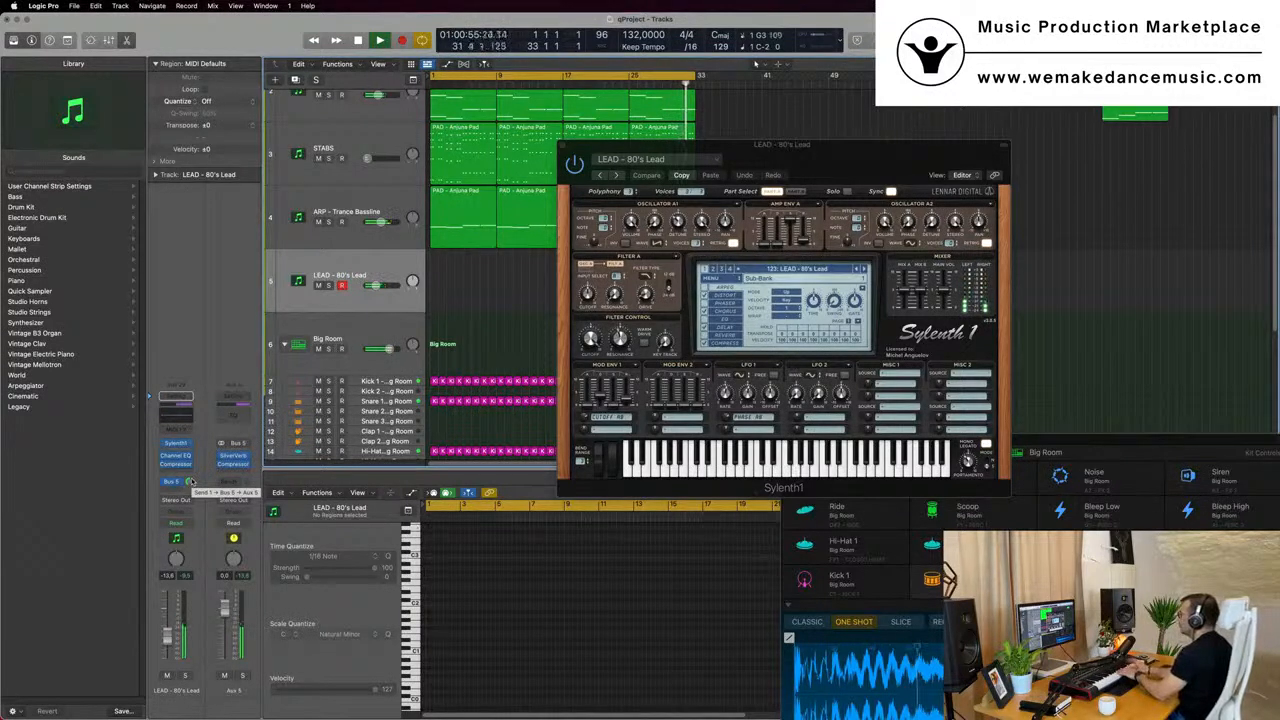
Record a four-bar repeated-note lead part from bar 1, select all its notes and play it back.
{"action": "key", "text": "r"}
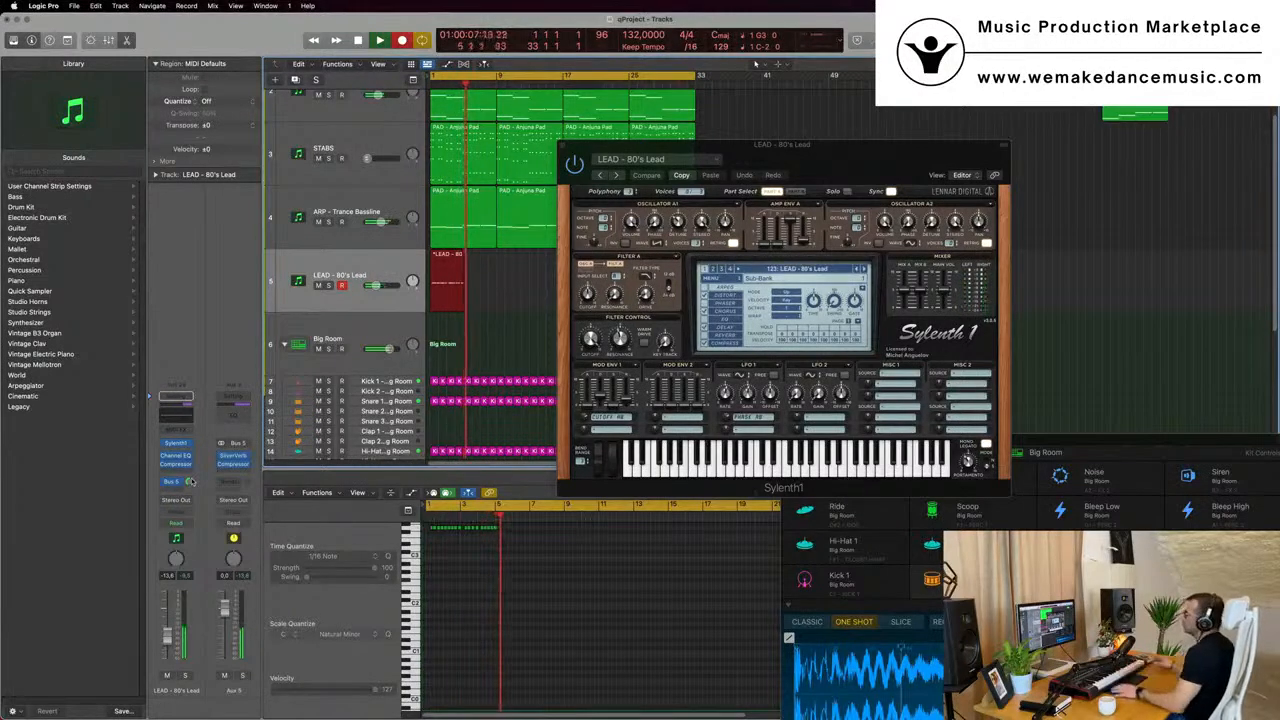
{"action": "key", "text": "space"}
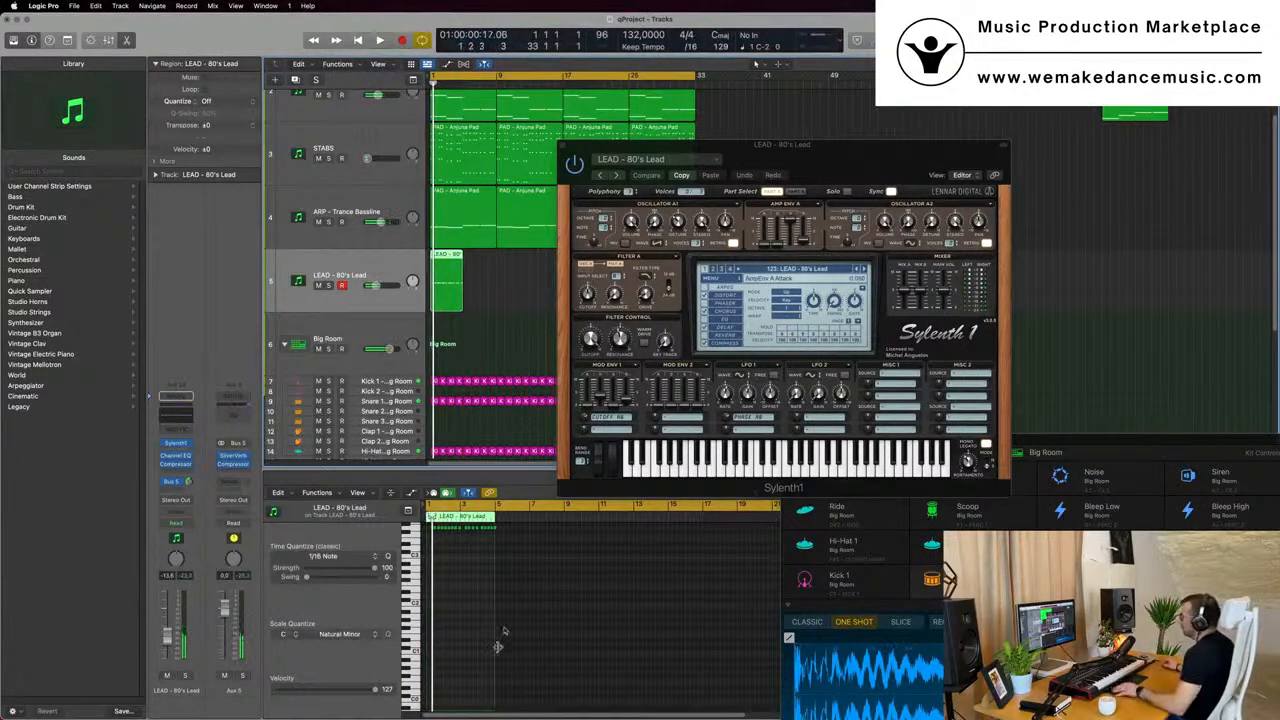
{"action": "key", "text": "super+a"}
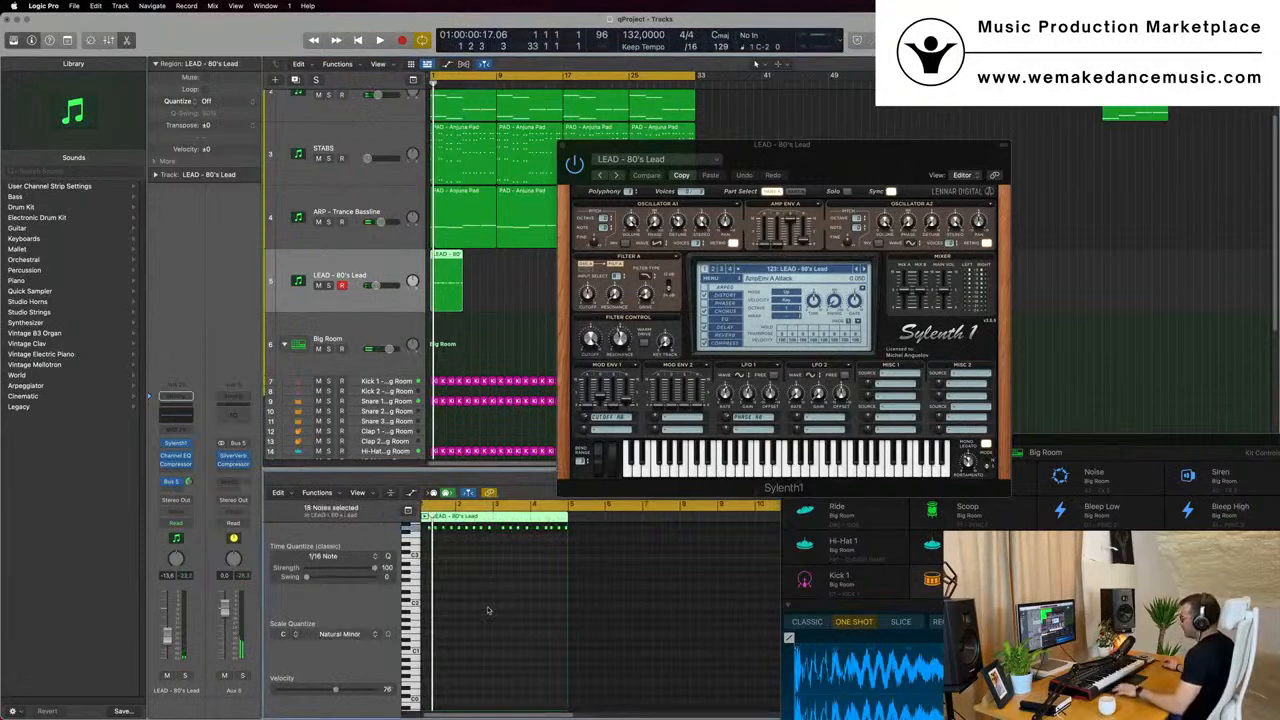
{"action": "key", "text": "space"}
{"action": "scroll", "coordinate": [496, 617], "scroll_direction": "up", "scroll_amount": 4}
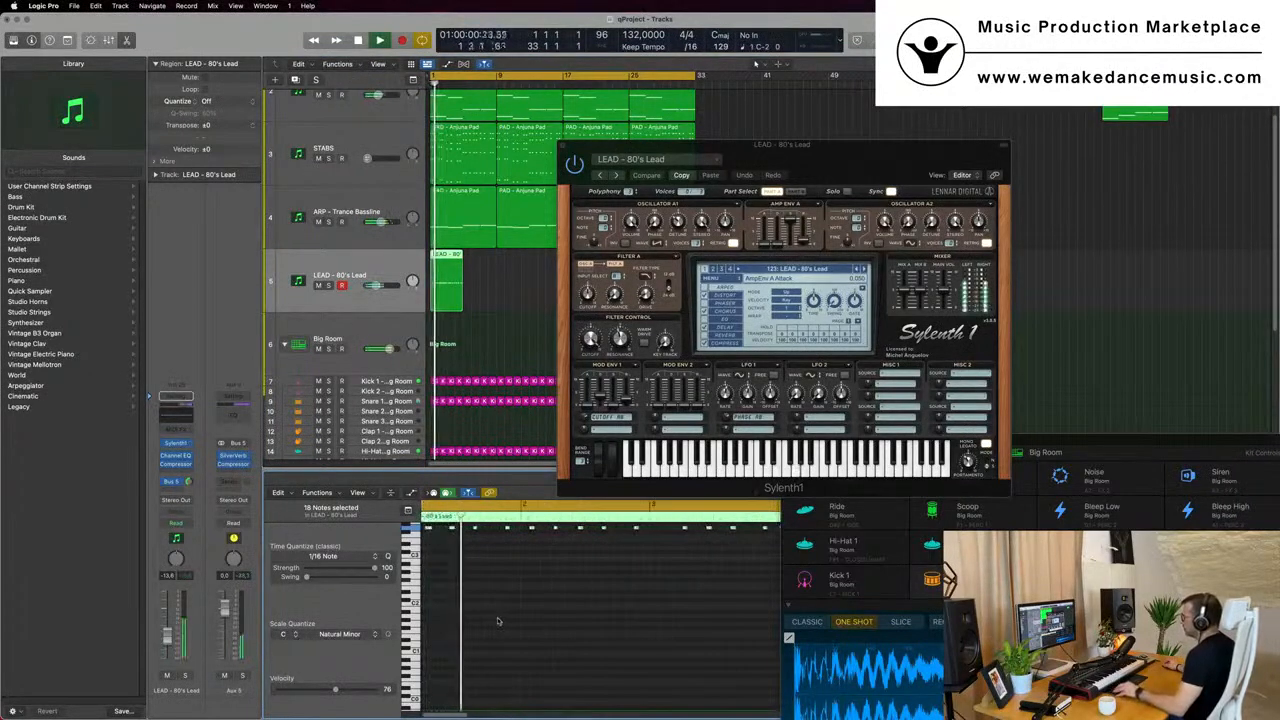
{"action": "scroll", "coordinate": [510, 615], "scroll_direction": "down", "scroll_amount": 2}
{"action": "scroll", "coordinate": [515, 613], "scroll_direction": "up", "scroll_amount": 2}
{"action": "scroll", "coordinate": [528, 595], "scroll_direction": "right", "scroll_amount": 2}
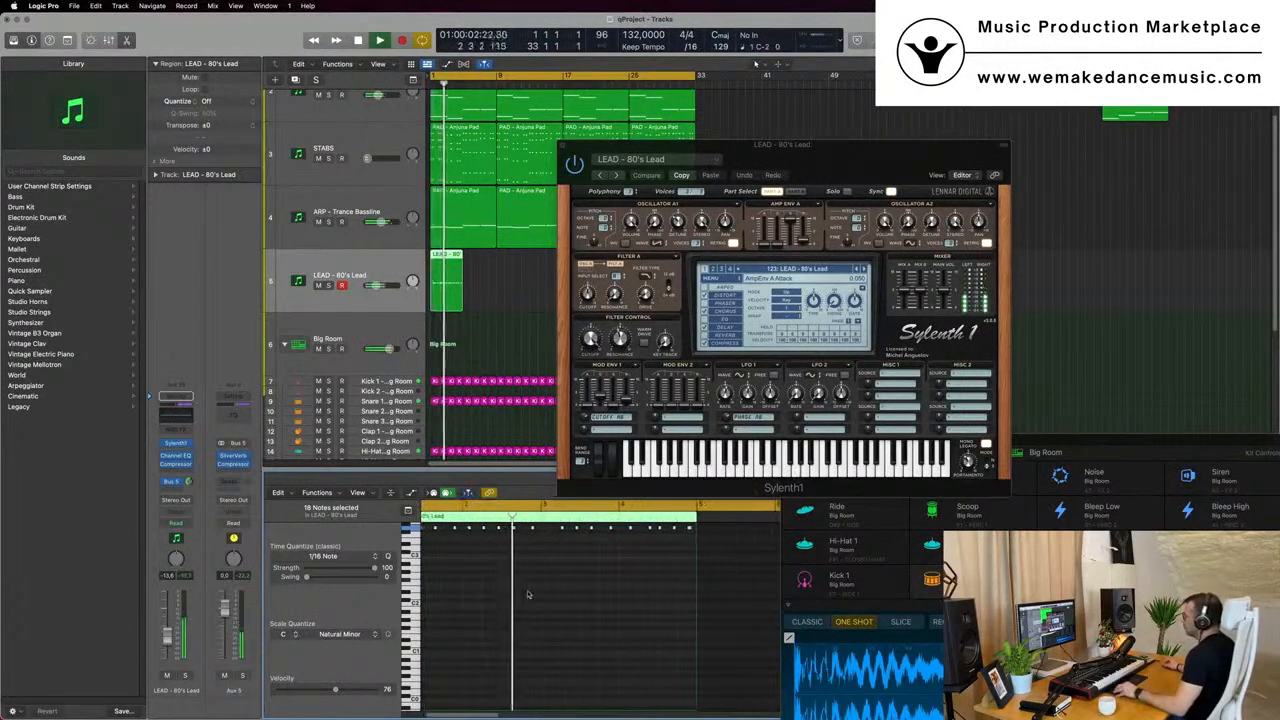
{"action": "scroll", "coordinate": [550, 590], "scroll_direction": "left", "scroll_amount": 2}
{"action": "scroll", "coordinate": [605, 587], "scroll_direction": "down", "scroll_amount": 3}
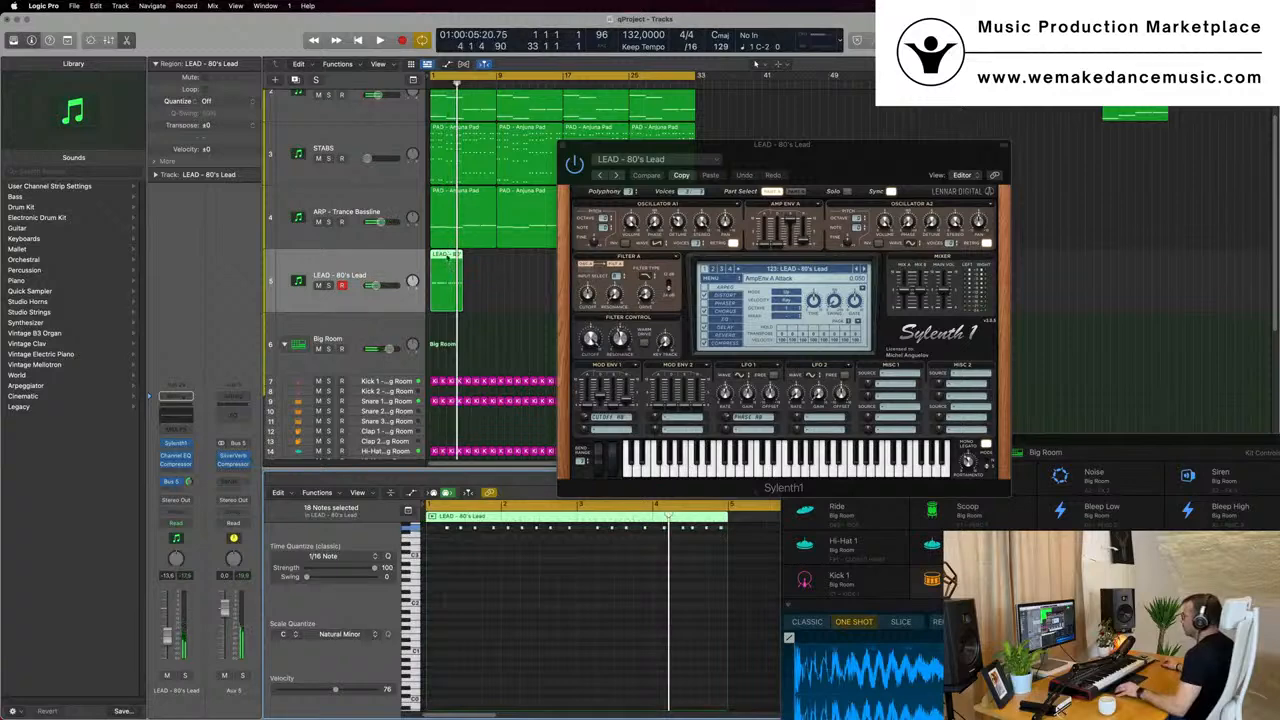
Replace the lead's notes in bars 3 and 4 with a copy of the notes from bars 1 and 2 and play the result.
{"action": "scroll", "coordinate": [594, 556], "scroll_direction": "up", "scroll_amount": 2}
{"action": "left_click_drag", "start_coordinate": [582, 537], "coordinate": [739, 588]}
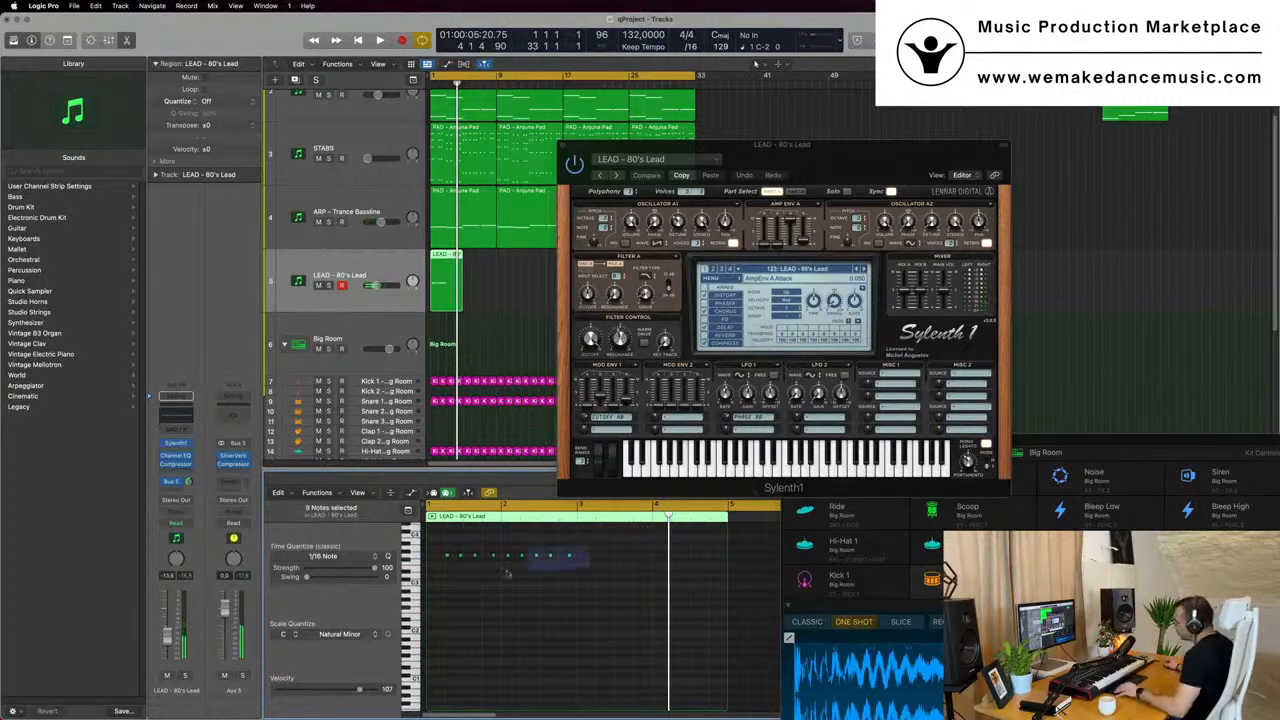
{"action": "left_click", "coordinate": [445, 556]}
{"action": "left_click_drag", "start_coordinate": [447, 557], "coordinate": [601, 548]}
{"action": "key", "text": "space"}
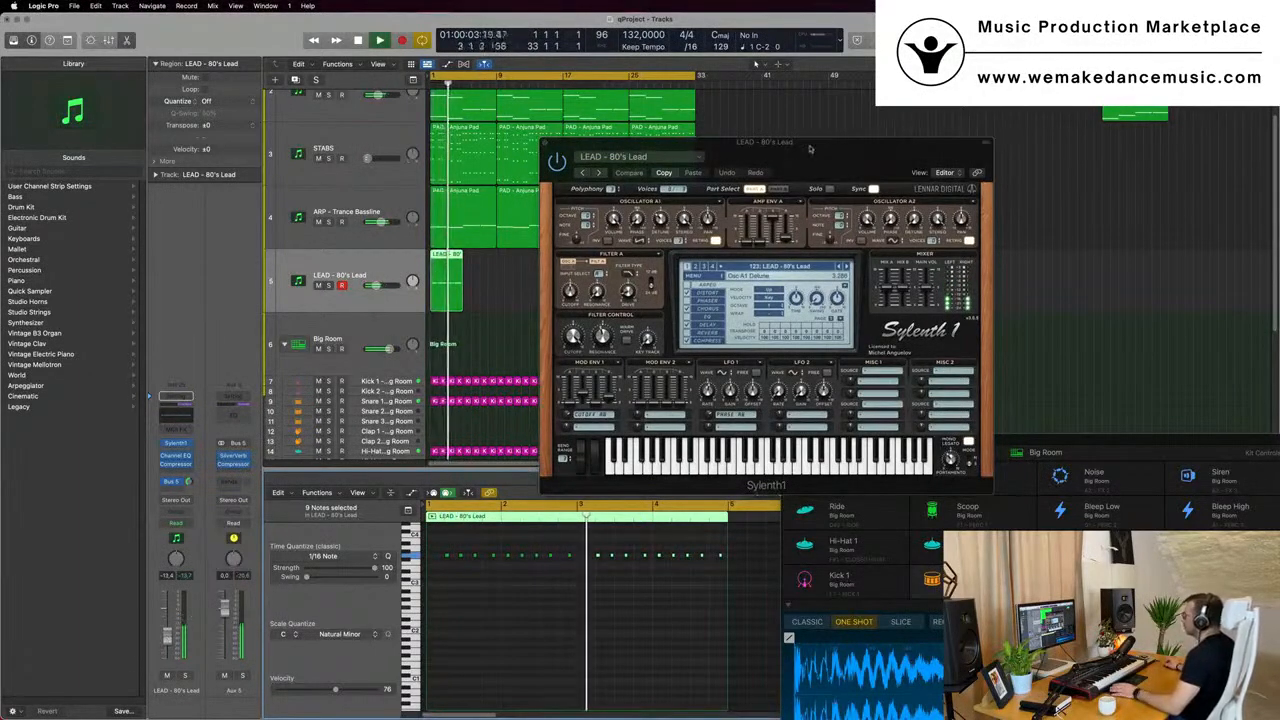
Move the Sylenth1 window off the regions and compare the lead's notes with the first bass and STABS regions in the Piano Roll.
{"action": "left_click_drag", "start_coordinate": [775, 169], "coordinate": [1040, 187]}
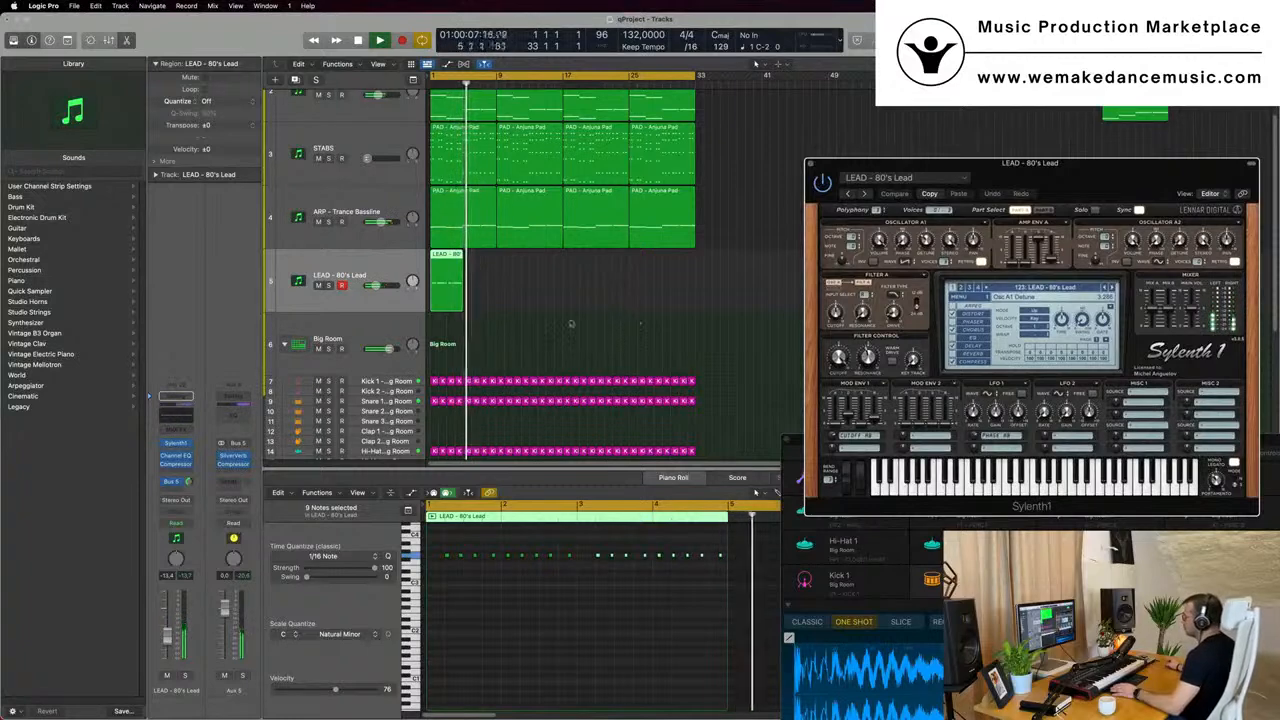
{"action": "key", "text": "Return"}
{"action": "left_click", "coordinate": [454, 280]}
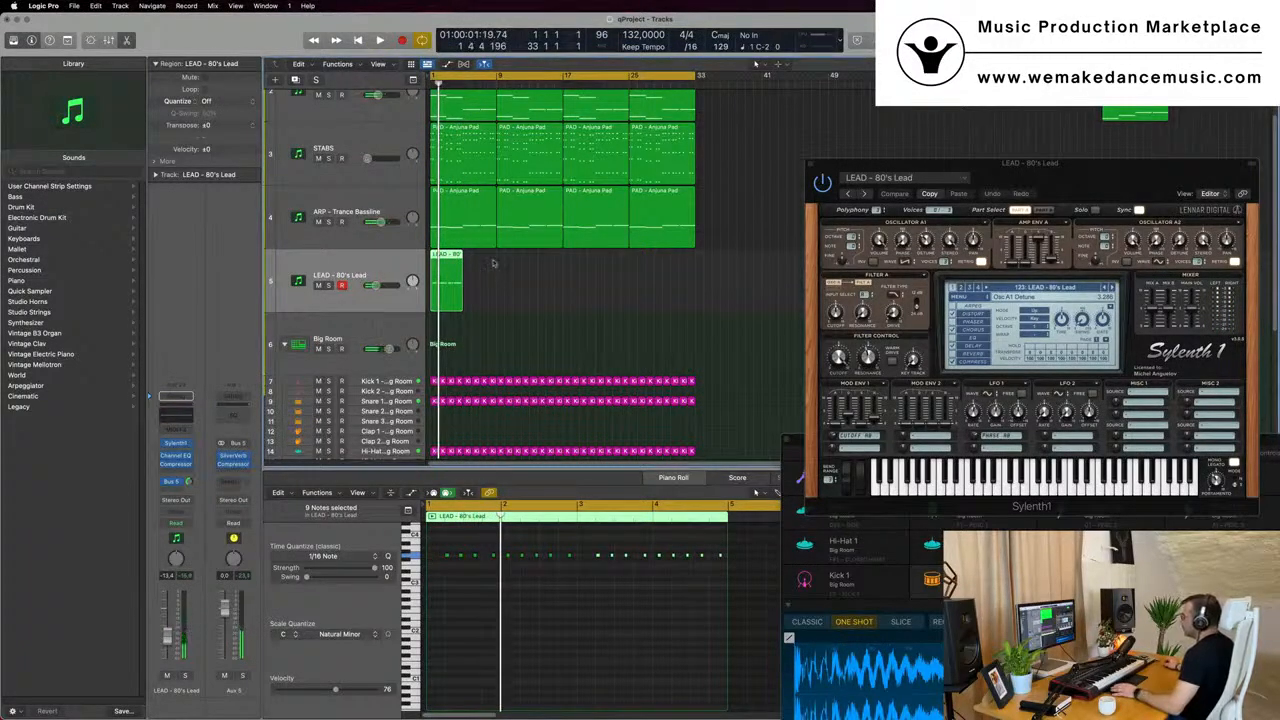
{"action": "left_click_drag", "start_coordinate": [437, 323], "coordinate": [476, 239]}
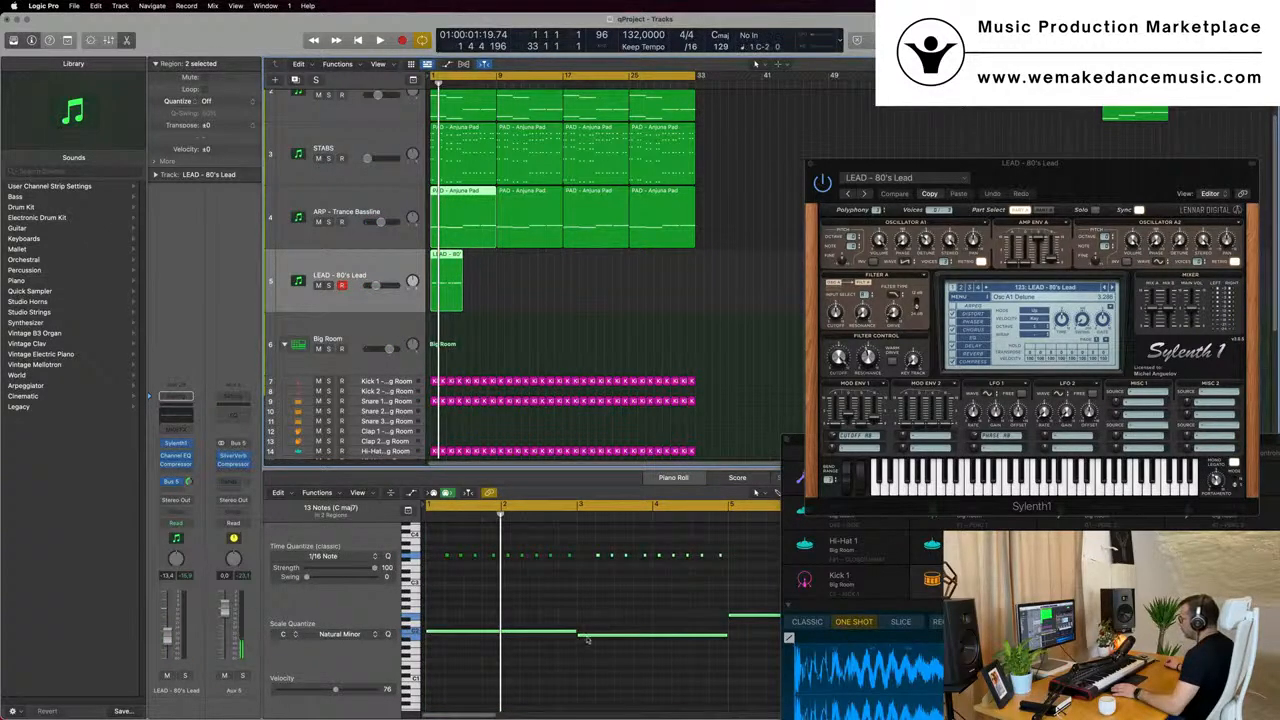
{"action": "left_click", "coordinate": [464, 314]}
{"action": "left_click_drag", "start_coordinate": [456, 299], "coordinate": [456, 134]}
{"action": "scroll", "coordinate": [595, 660], "scroll_direction": "right", "scroll_amount": 2}
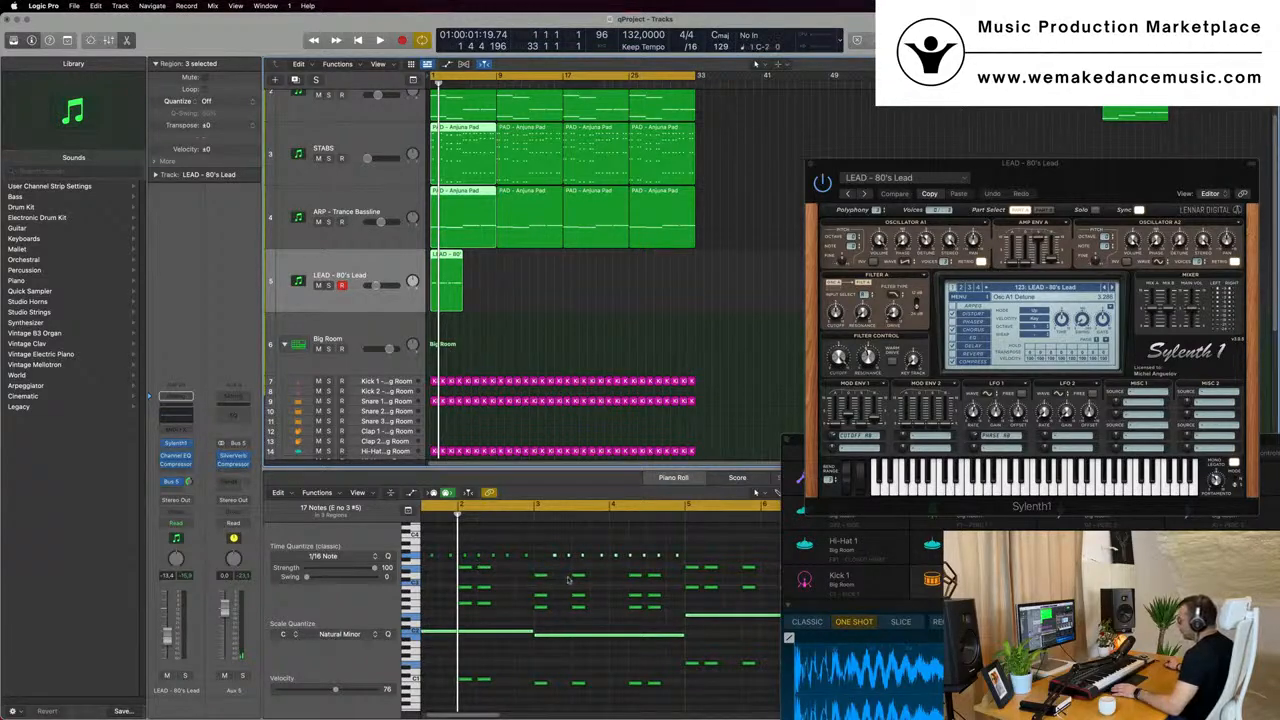
{"action": "scroll", "coordinate": [649, 589], "scroll_direction": "down", "scroll_amount": 1}
{"action": "scroll", "coordinate": [649, 585], "scroll_direction": "up", "scroll_amount": 8}
Copy the selected lead, bass and STABS regions from bar 1 to bar 5.
{"action": "left_click_drag", "start_coordinate": [440, 257], "coordinate": [476, 261]}
{"action": "scroll", "coordinate": [620, 576], "scroll_direction": "right", "scroll_amount": 5}
{"action": "scroll", "coordinate": [559, 544], "scroll_direction": "down", "scroll_amount": 4}
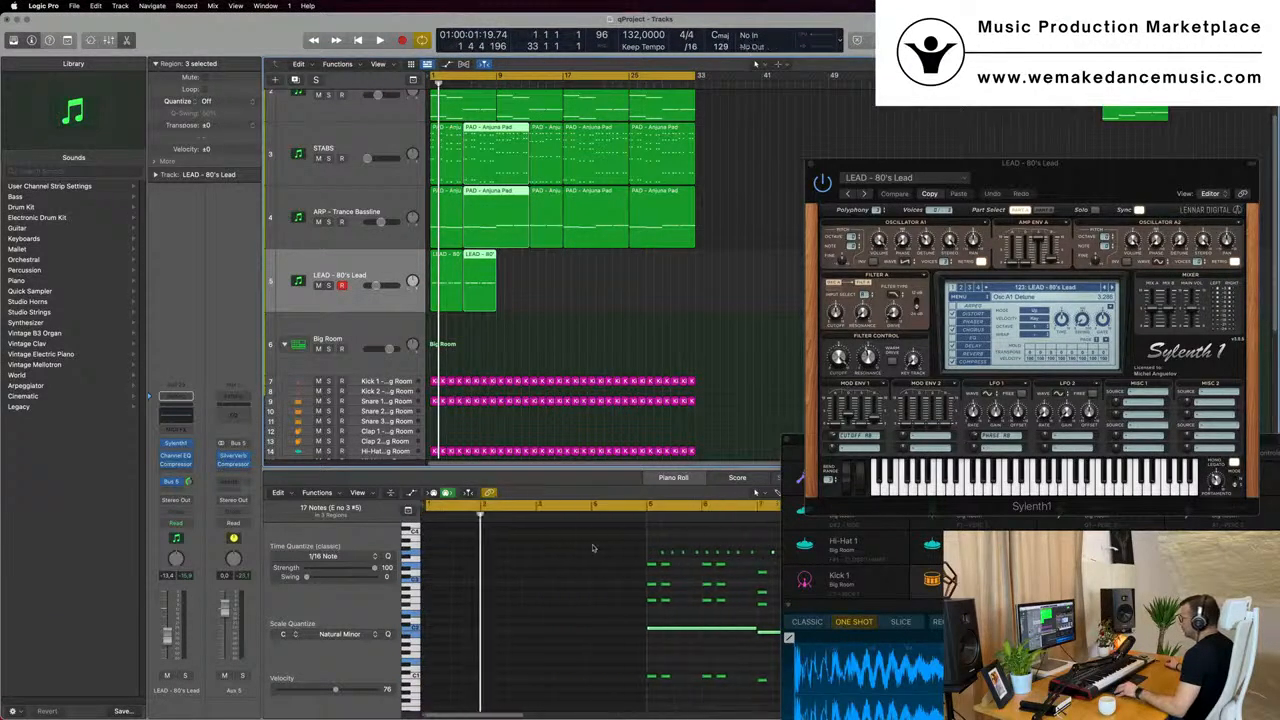
{"action": "scroll", "coordinate": [571, 554], "scroll_direction": "right", "scroll_amount": 5}
Transpose all notes of the lead region at bar 5 slightly down and play from the start.
{"action": "left_click", "coordinate": [468, 554]}
{"action": "left_click", "coordinate": [499, 298]}
{"action": "left_click", "coordinate": [476, 267]}
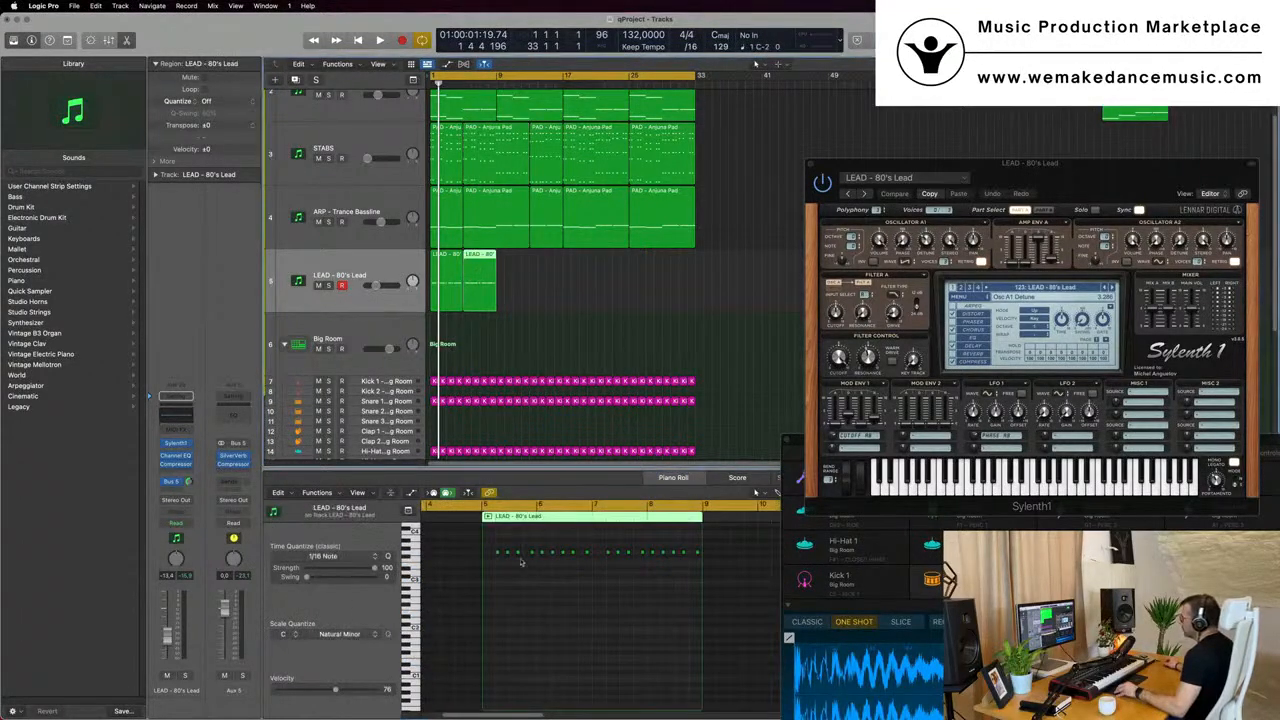
{"action": "left_click_drag", "start_coordinate": [491, 546], "coordinate": [713, 563]}
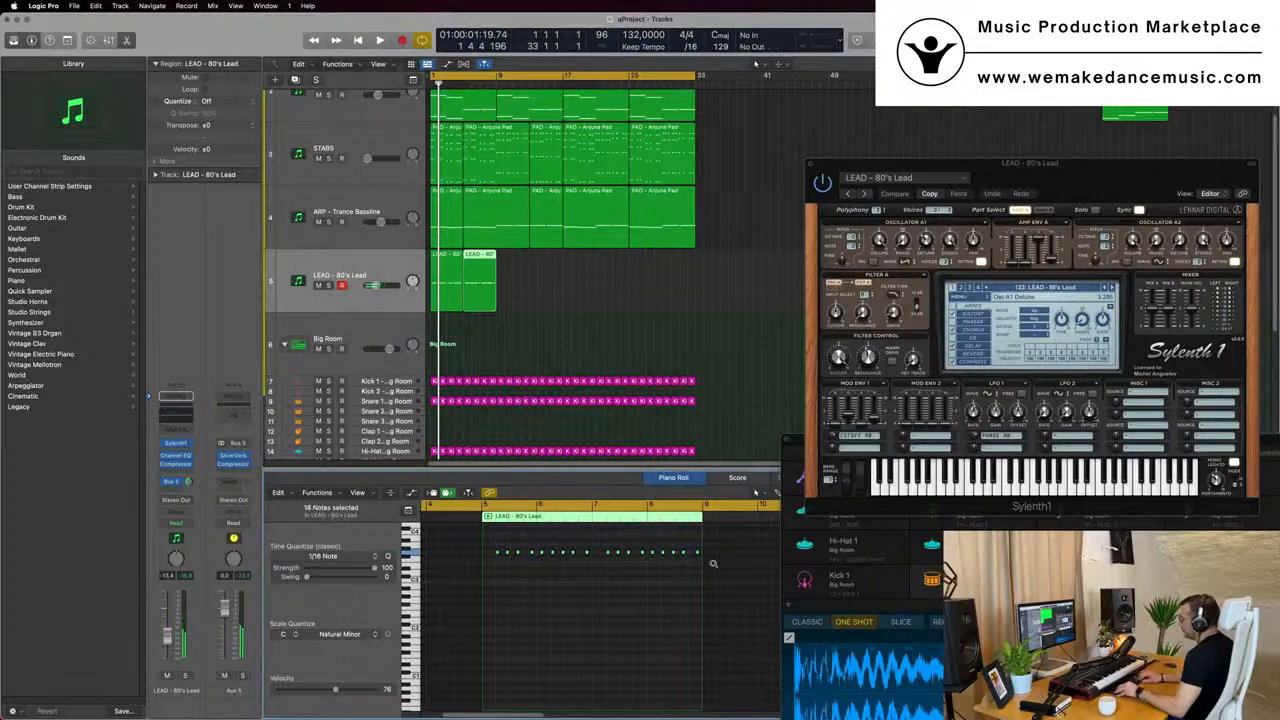
{"action": "key", "text": "space"}
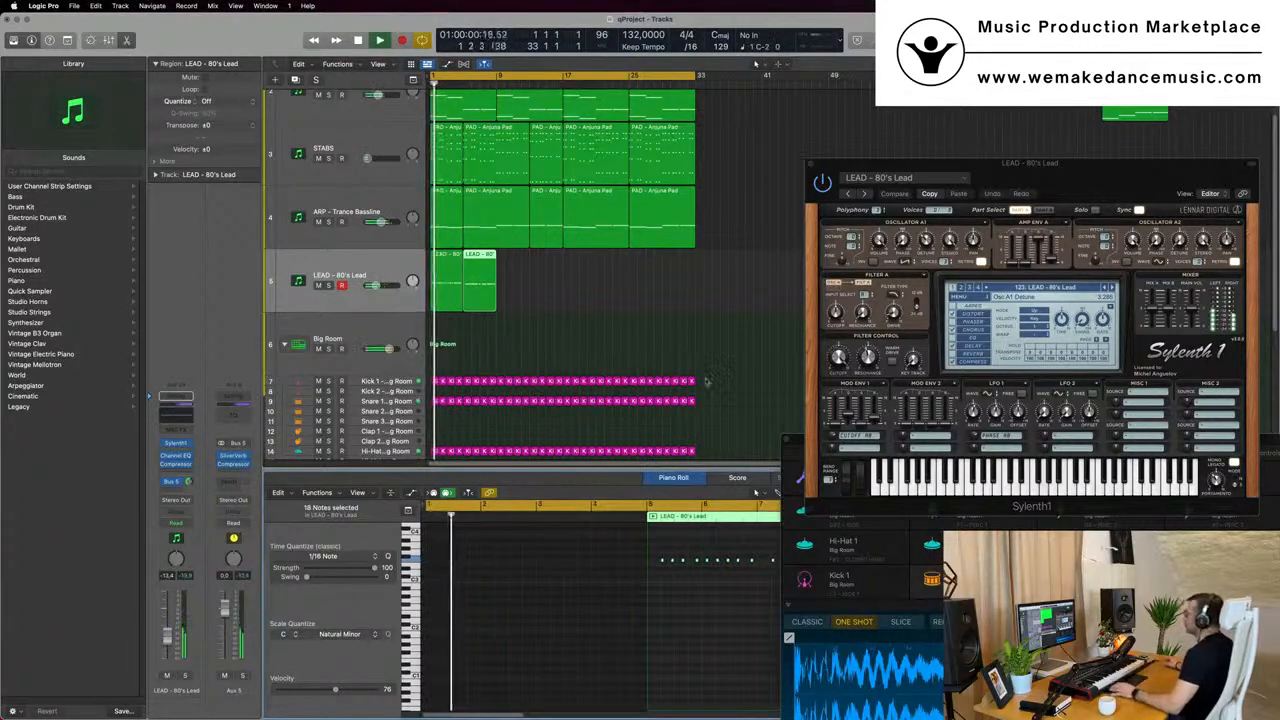
Compare the bar 5 lead notes with the pad, stab and bass regions in the Piano Roll during playback.
{"action": "left_click_drag", "start_coordinate": [1060, 172], "coordinate": [908, 232]}
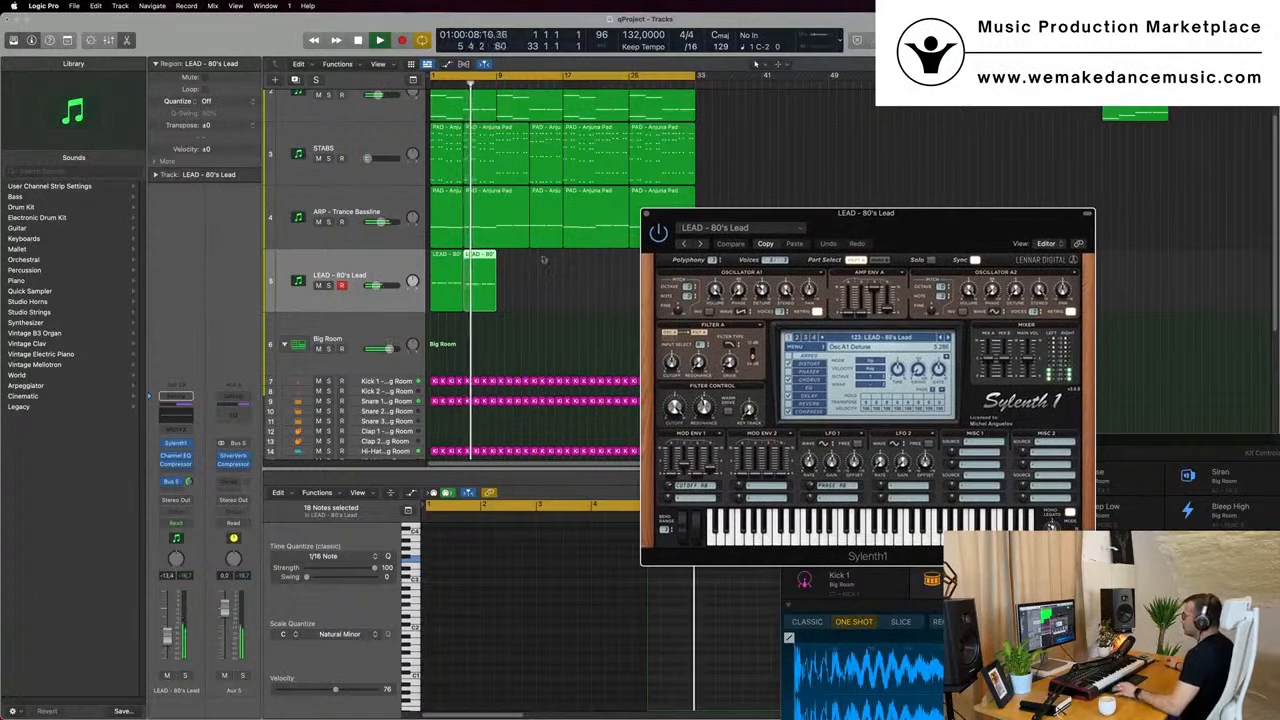
{"action": "key", "text": "Return"}
{"action": "key", "text": "e"}
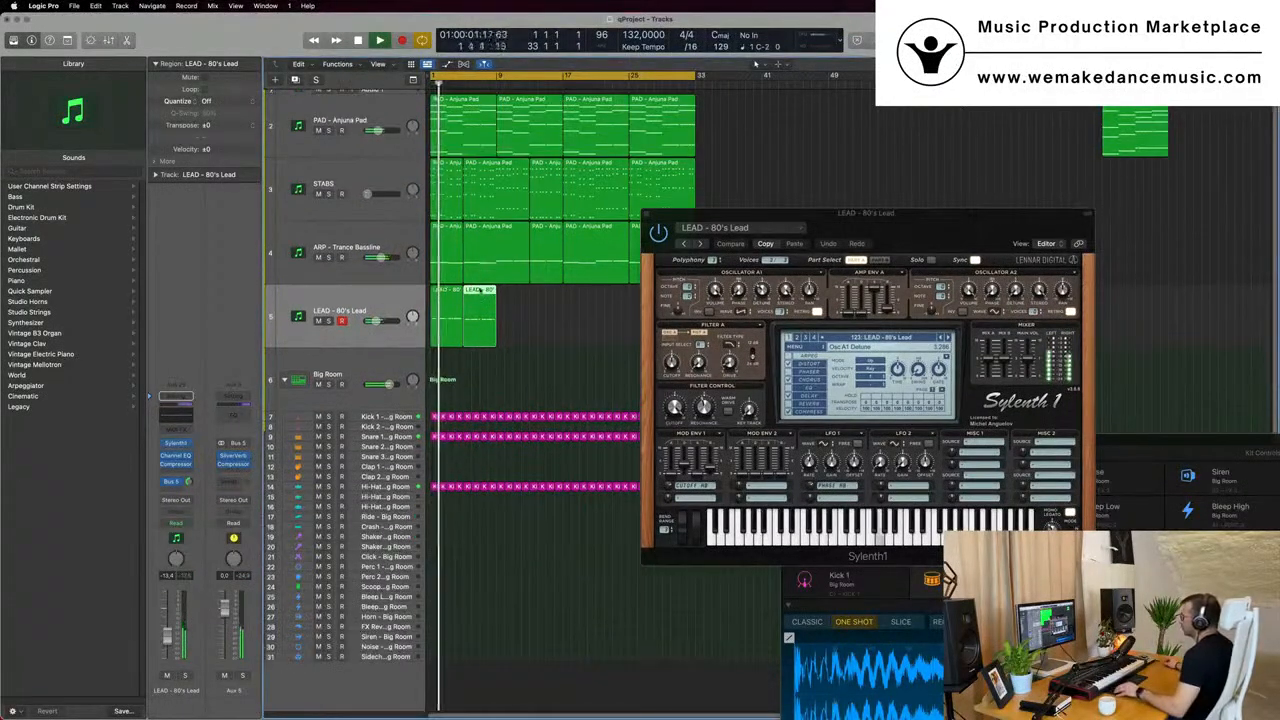
{"action": "key", "text": "e"}
{"action": "left_click_drag", "start_coordinate": [480, 368], "coordinate": [490, 105]}
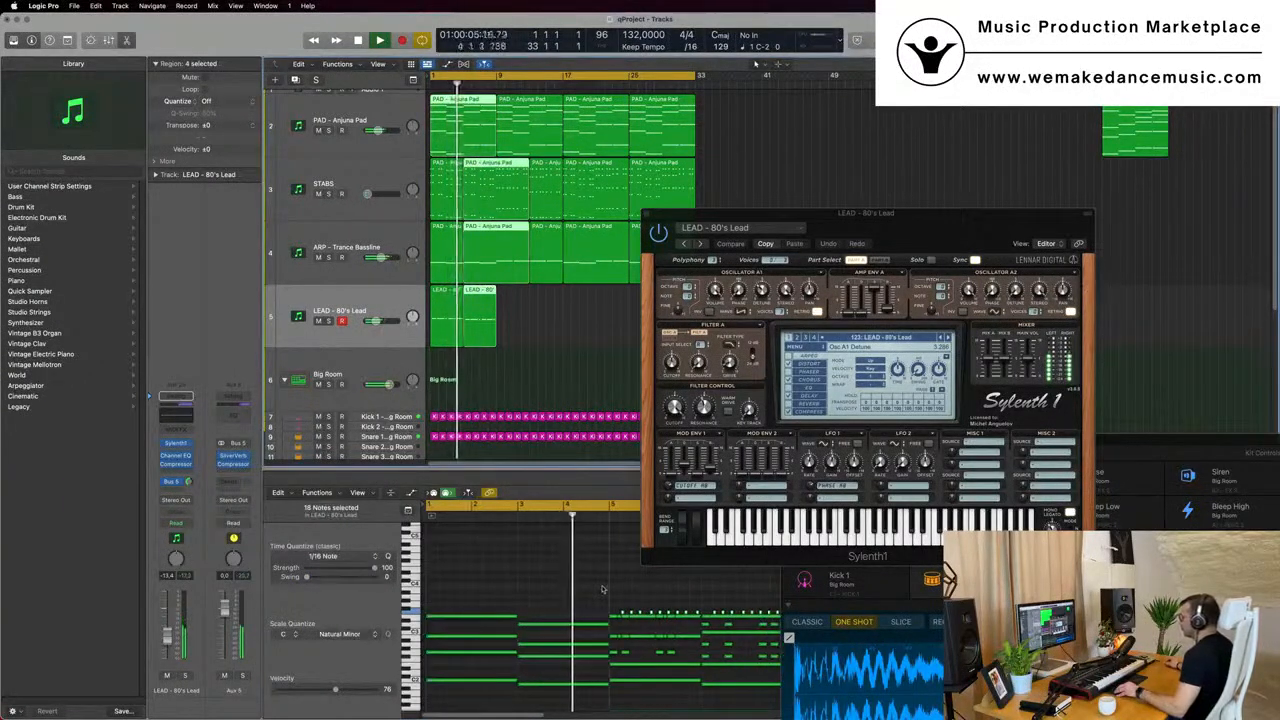
{"action": "key", "text": "super+Left"}
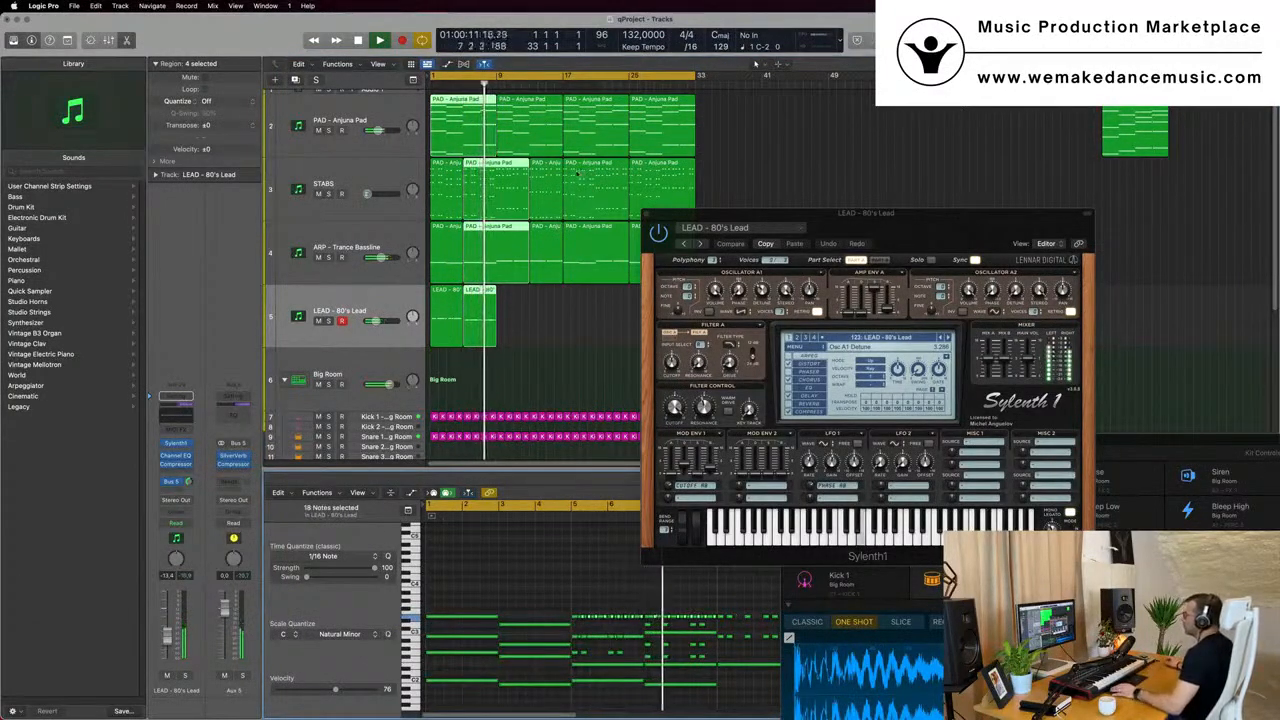
Clear the region selection, restart playback and move the Sylenth1 window further away from the lead regions.
{"action": "key", "text": "Return"}
{"action": "left_click_drag", "start_coordinate": [911, 213], "coordinate": [989, 185]}
{"action": "left_click", "coordinate": [462, 353]}
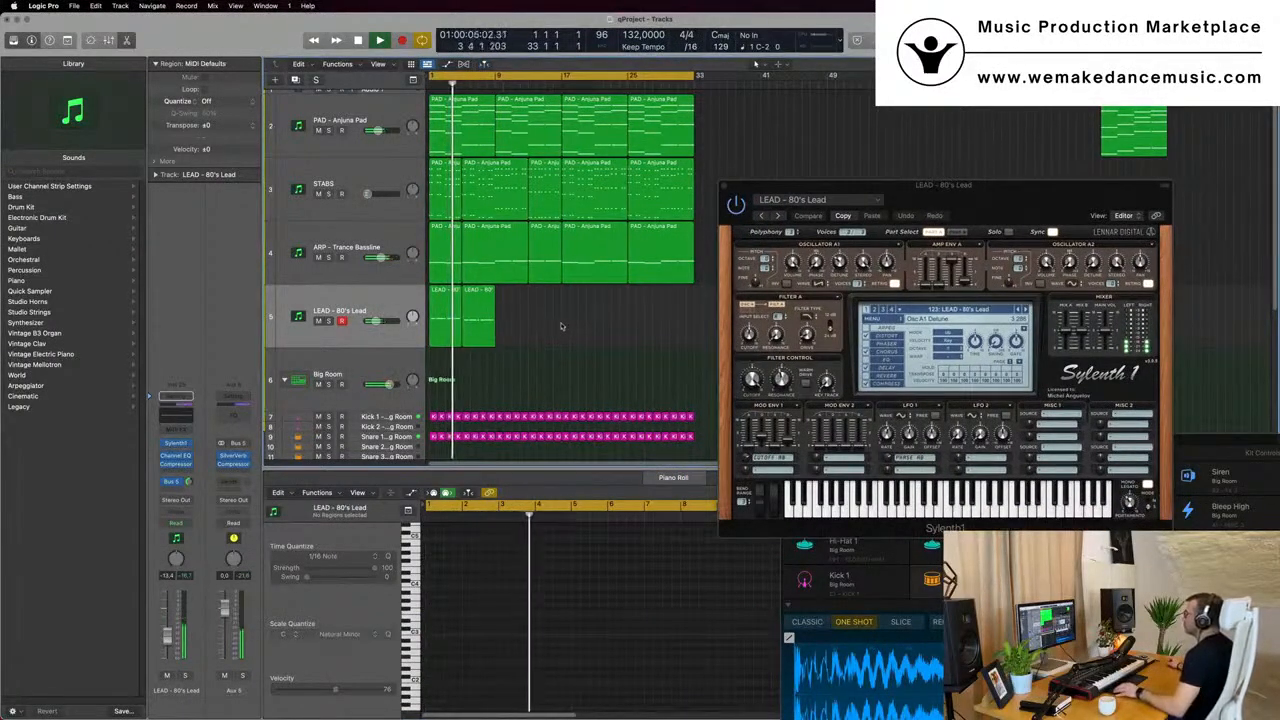
{"action": "scroll", "coordinate": [557, 329], "scroll_direction": "down", "scroll_amount": 5}
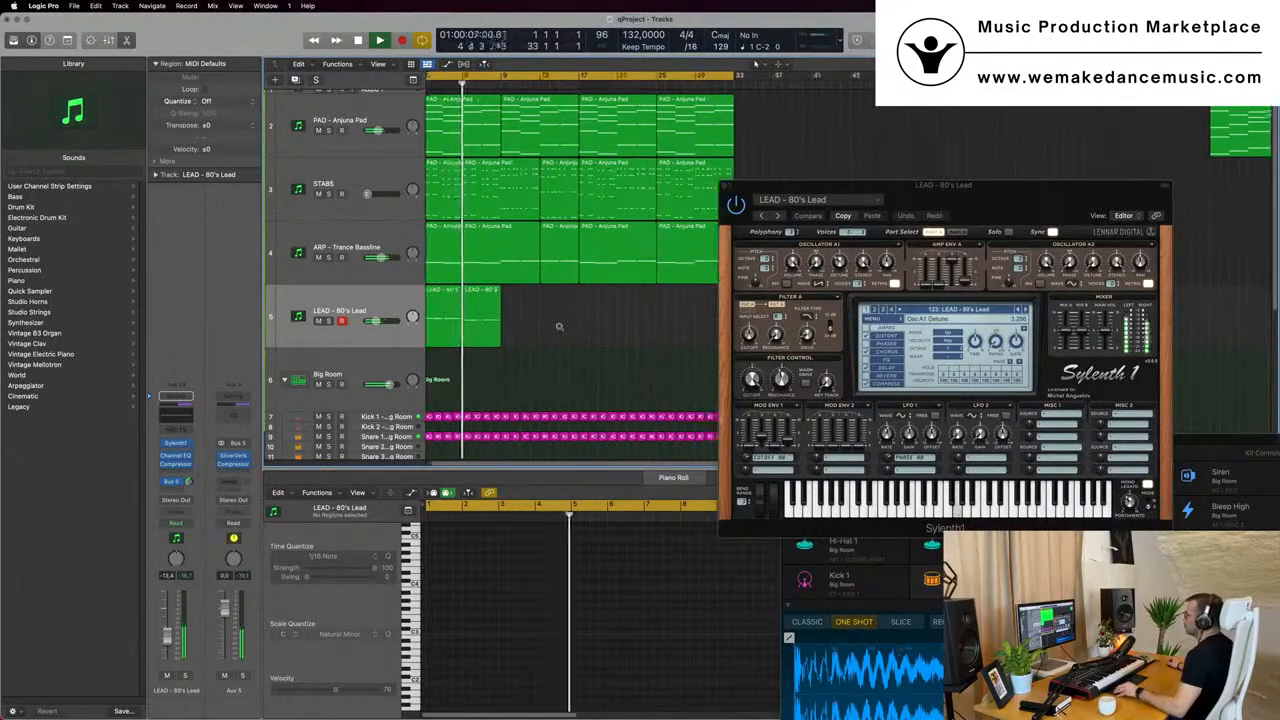
Compare the notes of the ARP - Trance Bassline regions at bars 1 and 5 in the Piano Roll during playback.
{"action": "key", "text": "Return"}
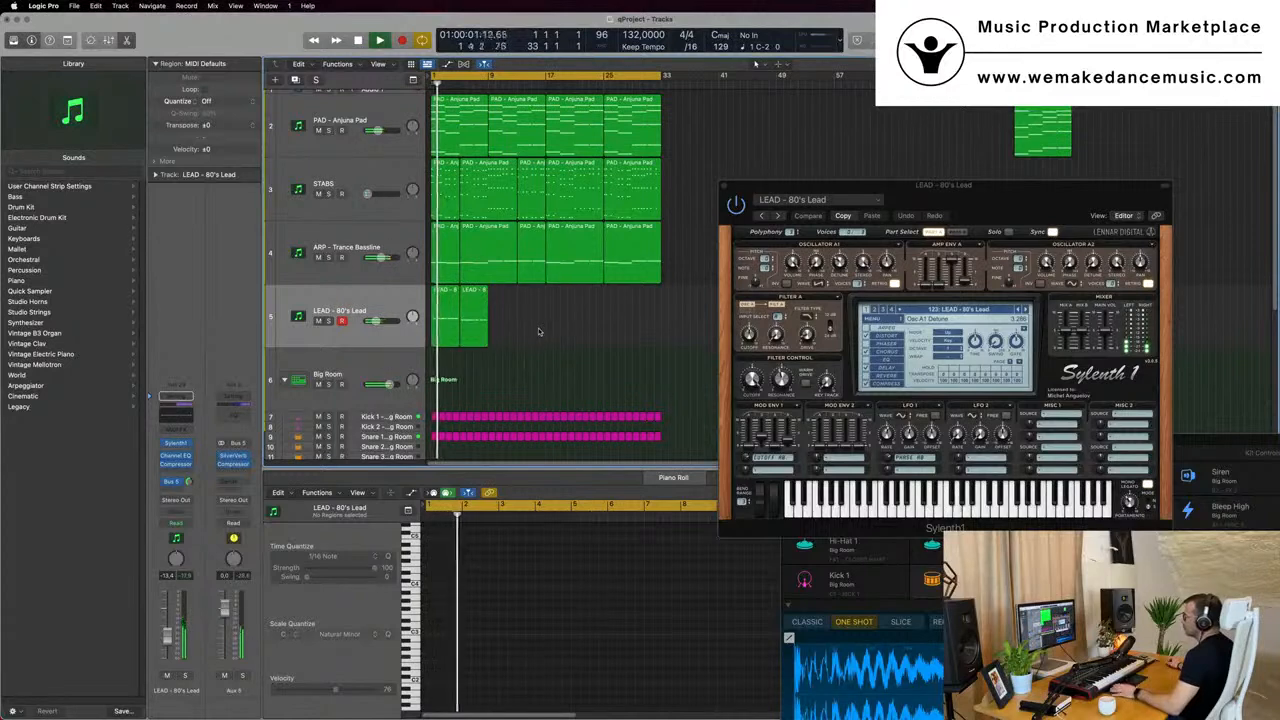
{"action": "scroll", "coordinate": [538, 331], "scroll_direction": "up", "scroll_amount": 5}
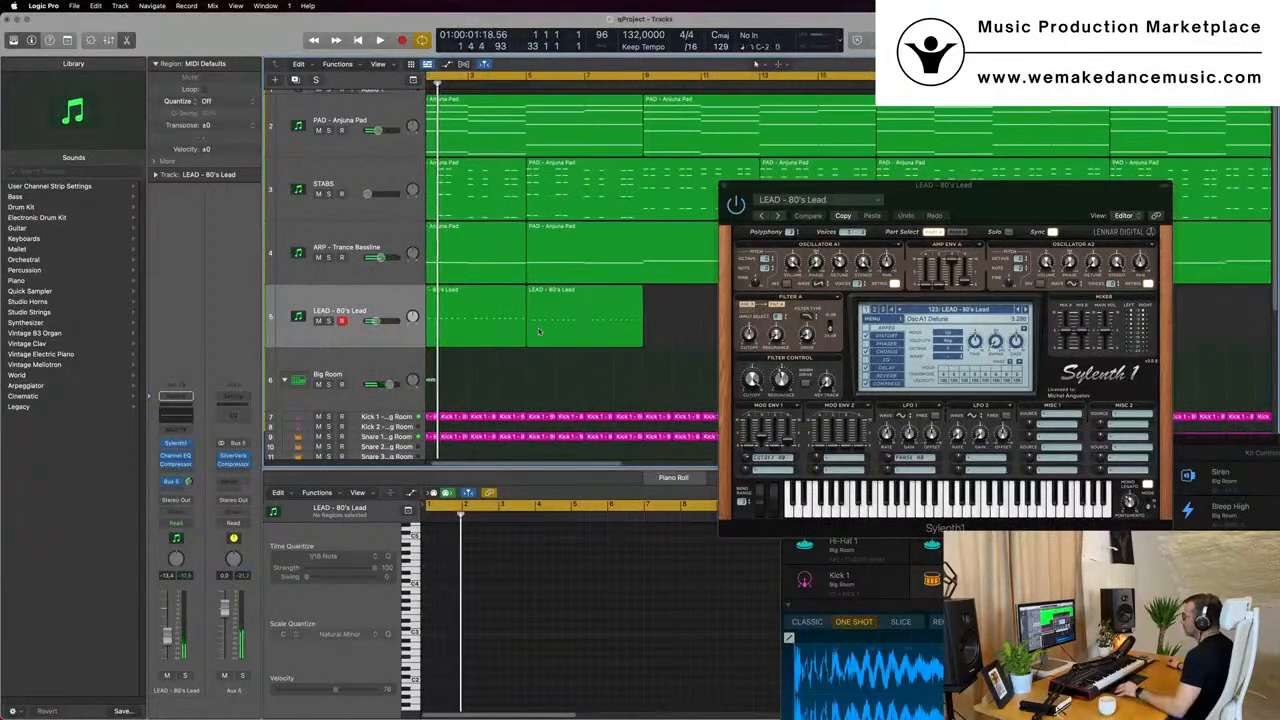
{"action": "scroll", "coordinate": [538, 331], "scroll_direction": "down", "scroll_amount": 2}
{"action": "left_click", "coordinate": [493, 271]}
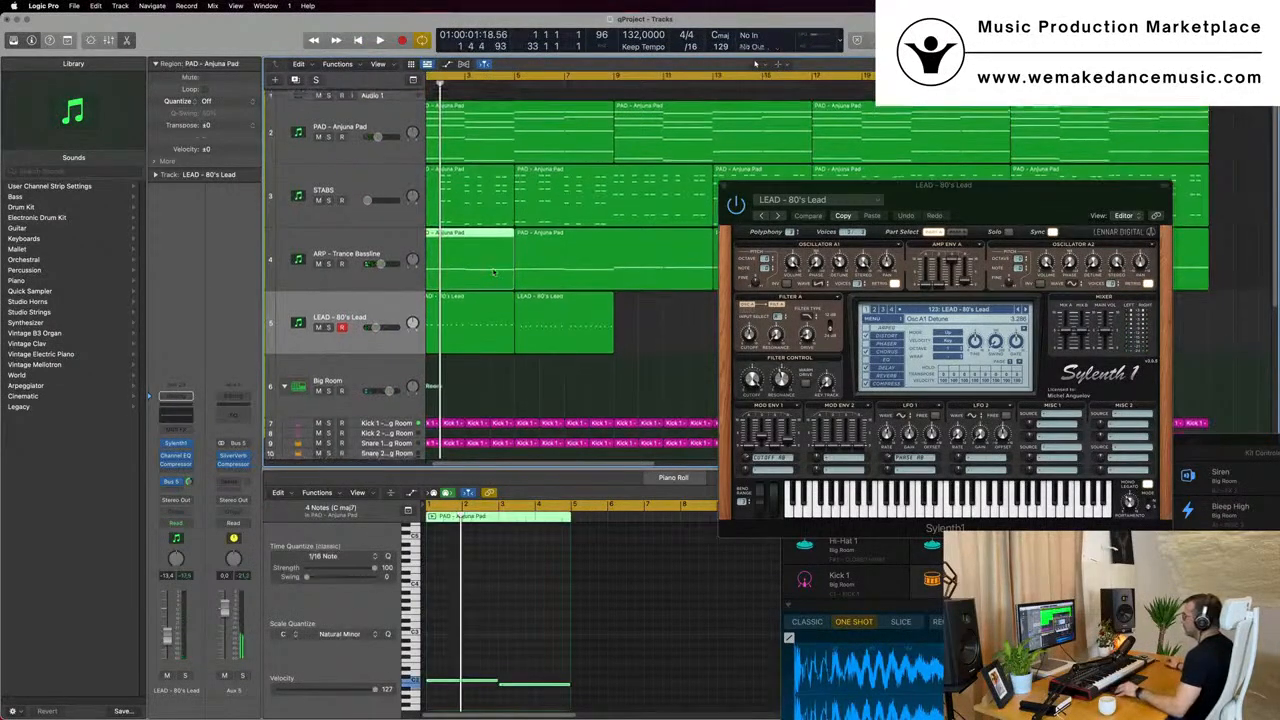
{"action": "scroll", "coordinate": [495, 270], "scroll_direction": "down", "scroll_amount": 3}
{"action": "left_click", "coordinate": [536, 262]}
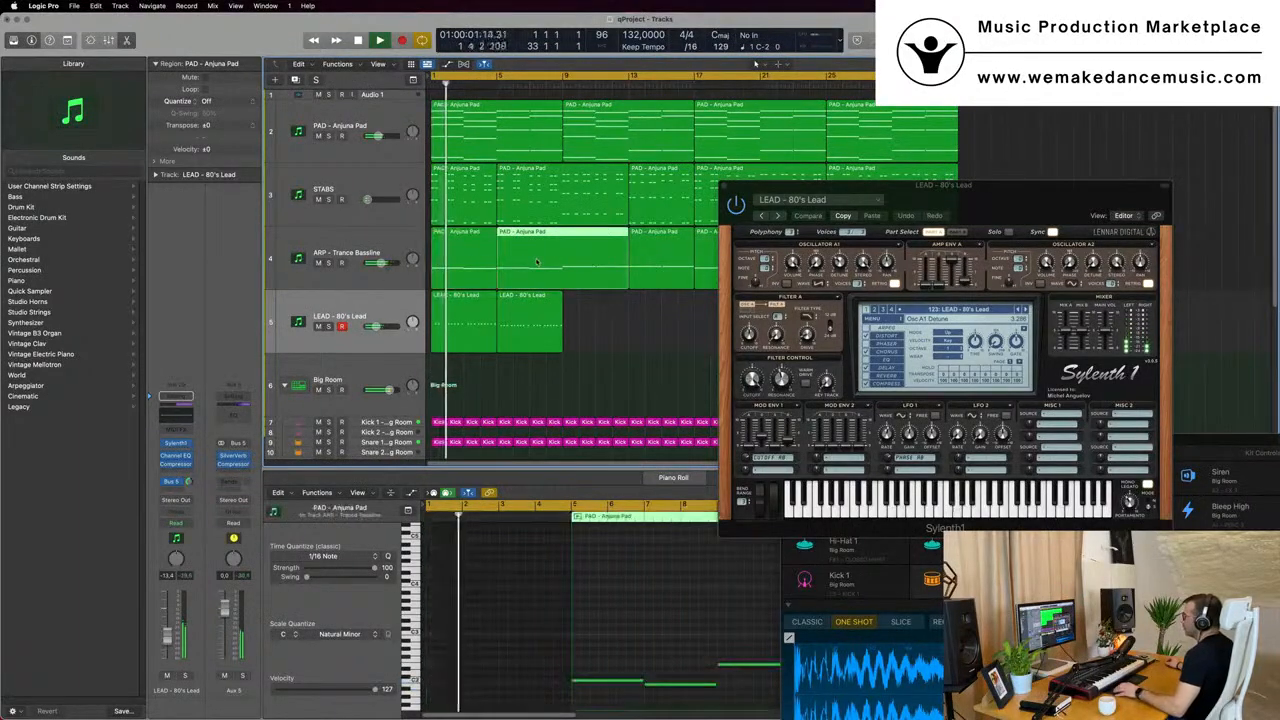
{"action": "scroll", "coordinate": [536, 262], "scroll_direction": "down", "scroll_amount": 3}
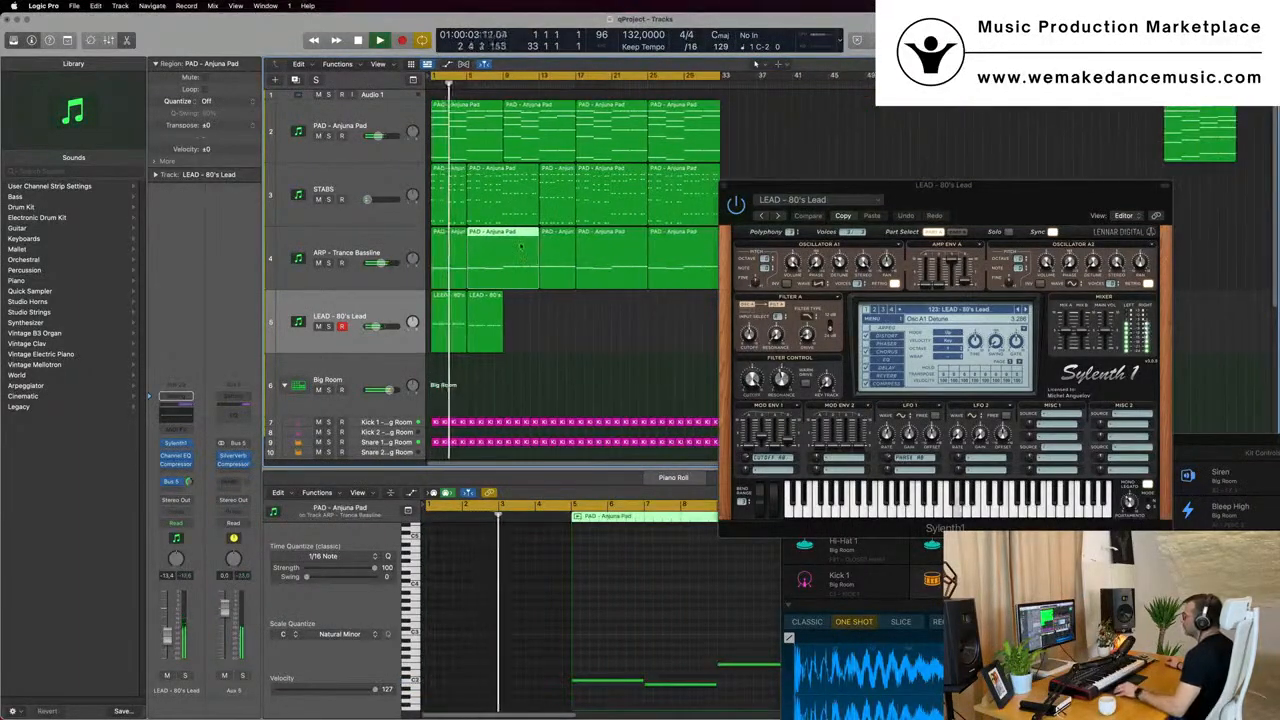
{"action": "left_click", "coordinate": [452, 258]}
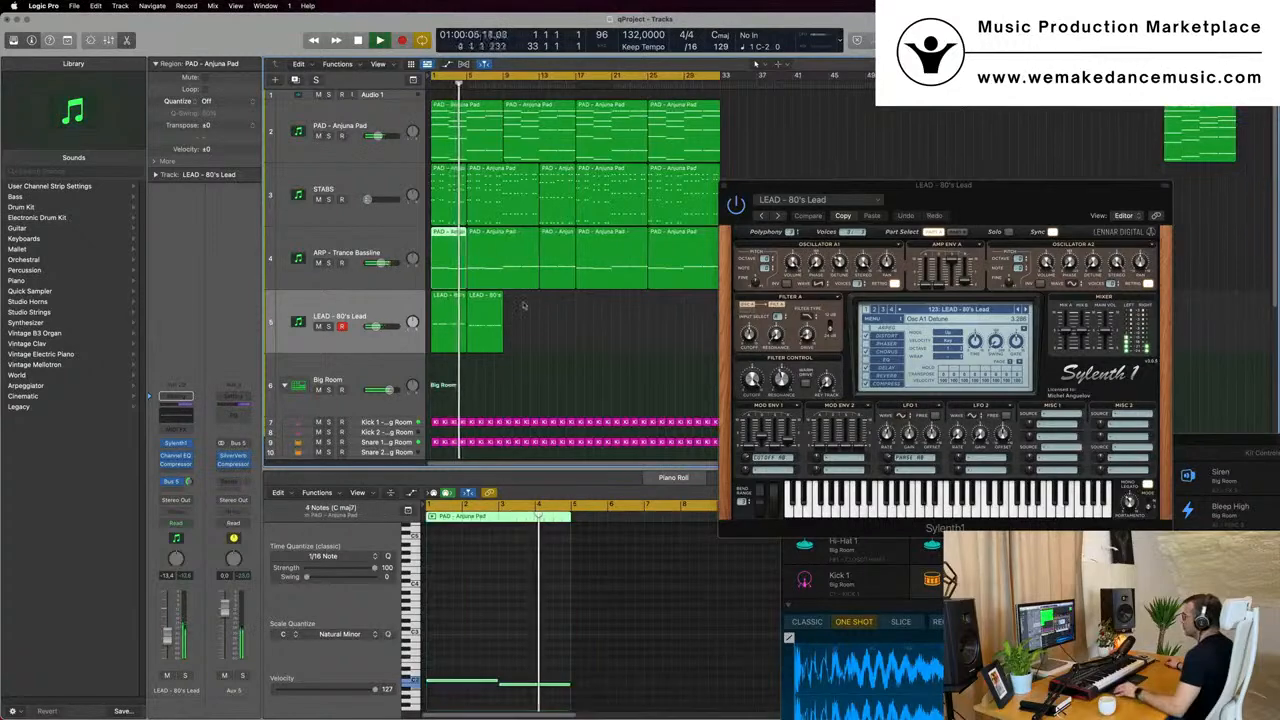
Delete the ARP - Trance Bassline regions before bar 25 and move the remaining eight-bar region to bar 1.
{"action": "scroll", "coordinate": [634, 258], "scroll_direction": "down", "scroll_amount": 2}
{"action": "left_click_drag", "start_coordinate": [561, 308], "coordinate": [499, 267]}
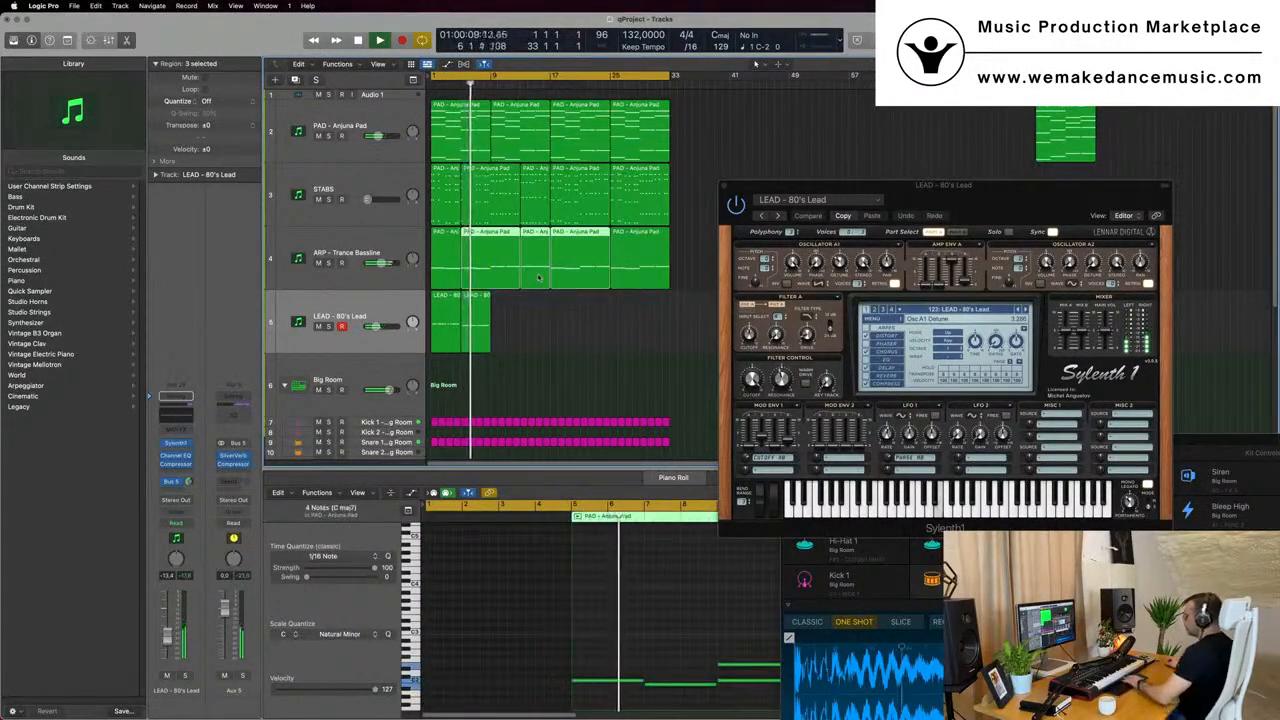
{"action": "key", "text": "Delete"}
{"action": "left_click", "coordinate": [441, 268]}
{"action": "key", "text": "Delete"}
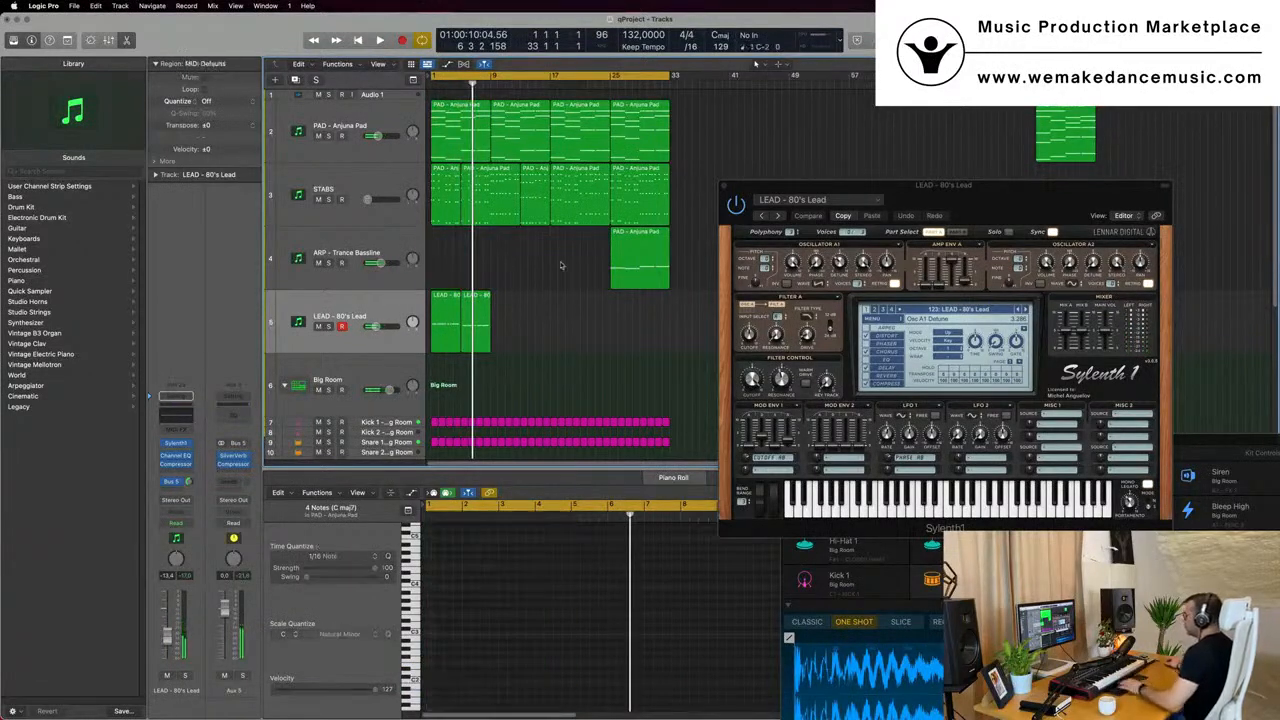
{"action": "left_click_drag", "start_coordinate": [625, 248], "coordinate": [446, 190]}
{"action": "key", "text": "space"}
Delete the STABS regions before bar 17 and fill the gaps on the STABS and bassline tracks up to bar 33 with eight-bar copies.
{"action": "left_click", "coordinate": [535, 205]}
{"action": "key", "text": "Delete"}
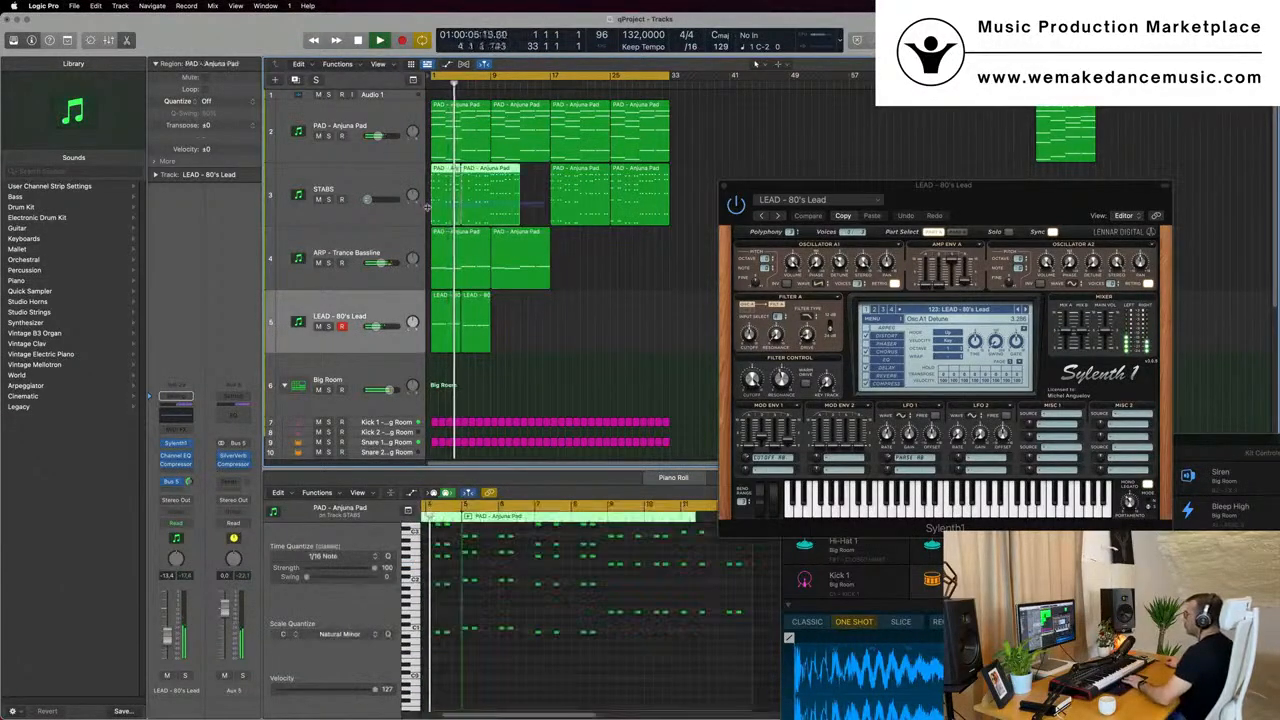
{"action": "key", "text": "Delete"}
{"action": "left_click", "coordinate": [579, 186]}
{"action": "mouse_move", "coordinate": [579, 186]}
{"action": "left_mouse_down"}
{"action": "mouse_move", "coordinate": [453, 199]}
{"action": "mouse_move", "coordinate": [562, 195]}
{"action": "left_mouse_up"}
{"action": "key", "text": "space"}
{"action": "left_click_drag", "start_coordinate": [606, 278], "coordinate": [577, 266]}
Select both LEAD - 80's Lead regions and repeat them three times to fill the track up to bar 33.
{"action": "left_click_drag", "start_coordinate": [557, 324], "coordinate": [431, 333]}
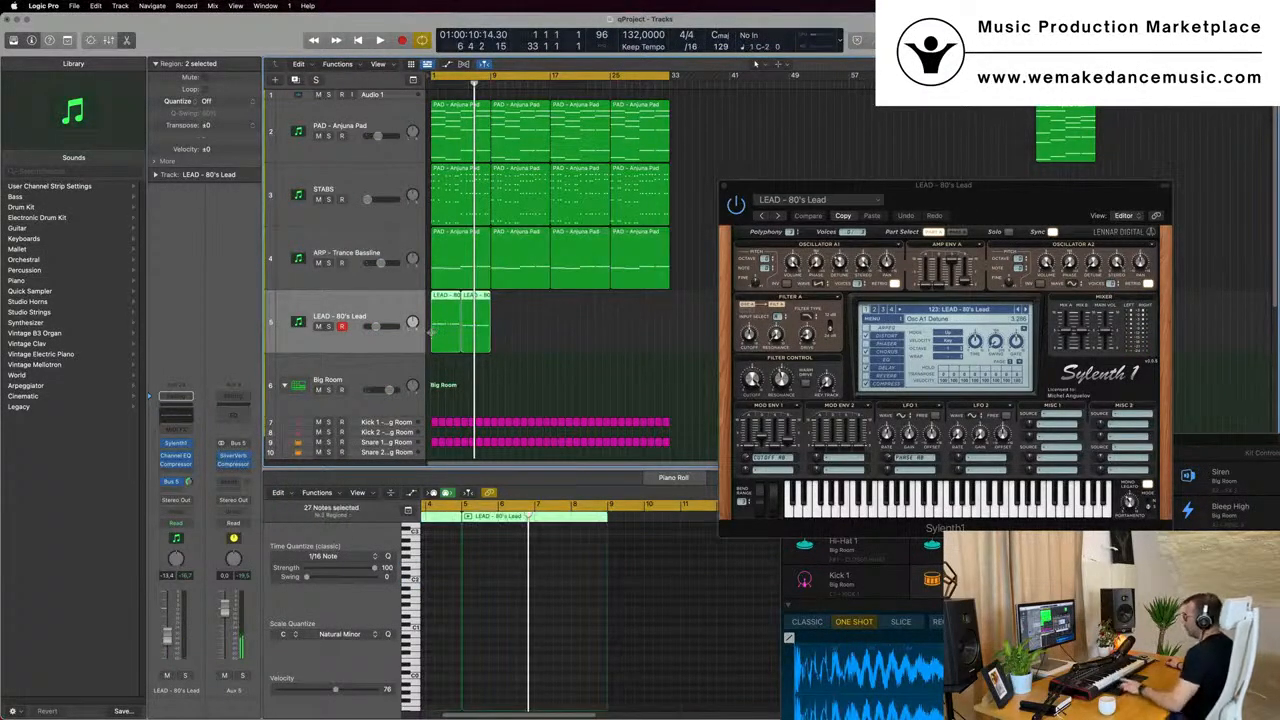
{"action": "key", "text": "super+r"}
{"action": "key", "text": "super+r"}
{"action": "key", "text": "super+r"}
{"action": "key", "text": "space"}
Raise the LEAD - 80's Lead track level to about -10.6 dB and move the Sylenth1 window clear of the regions.
{"action": "left_click_drag", "start_coordinate": [962, 197], "coordinate": [749, 203]}
{"action": "left_click", "coordinate": [398, 307]}
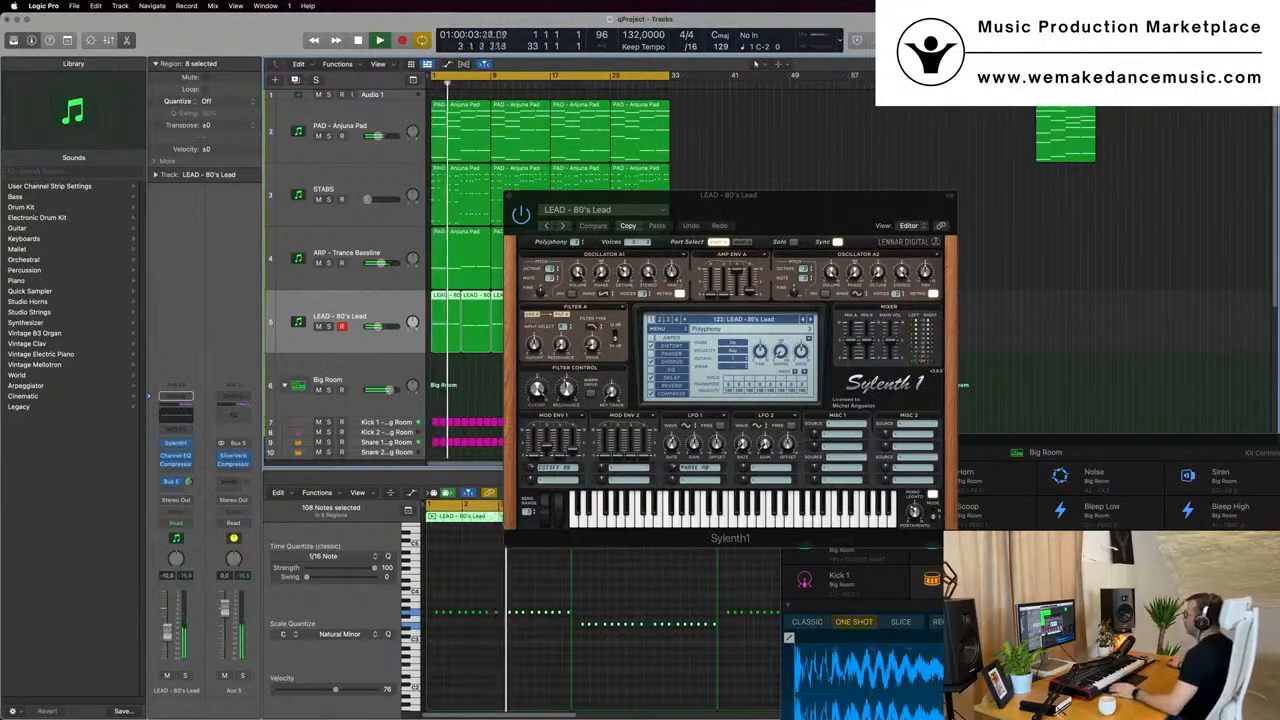
{"action": "left_click_drag", "start_coordinate": [800, 208], "coordinate": [1133, 198]}
Repeat all regions of bars 1 to 32 once so the arrangement extends to bar 65, then stop playback.
{"action": "key", "text": "super+Left"}
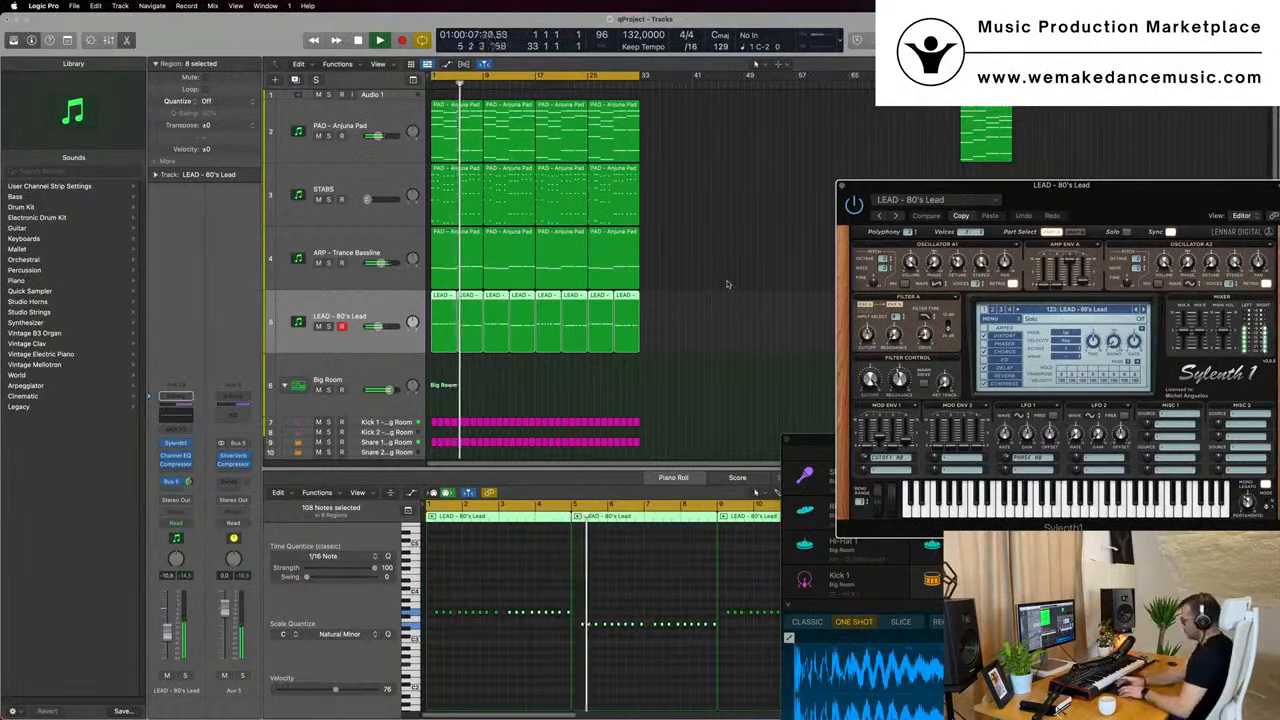
{"action": "key", "text": "super+r"}
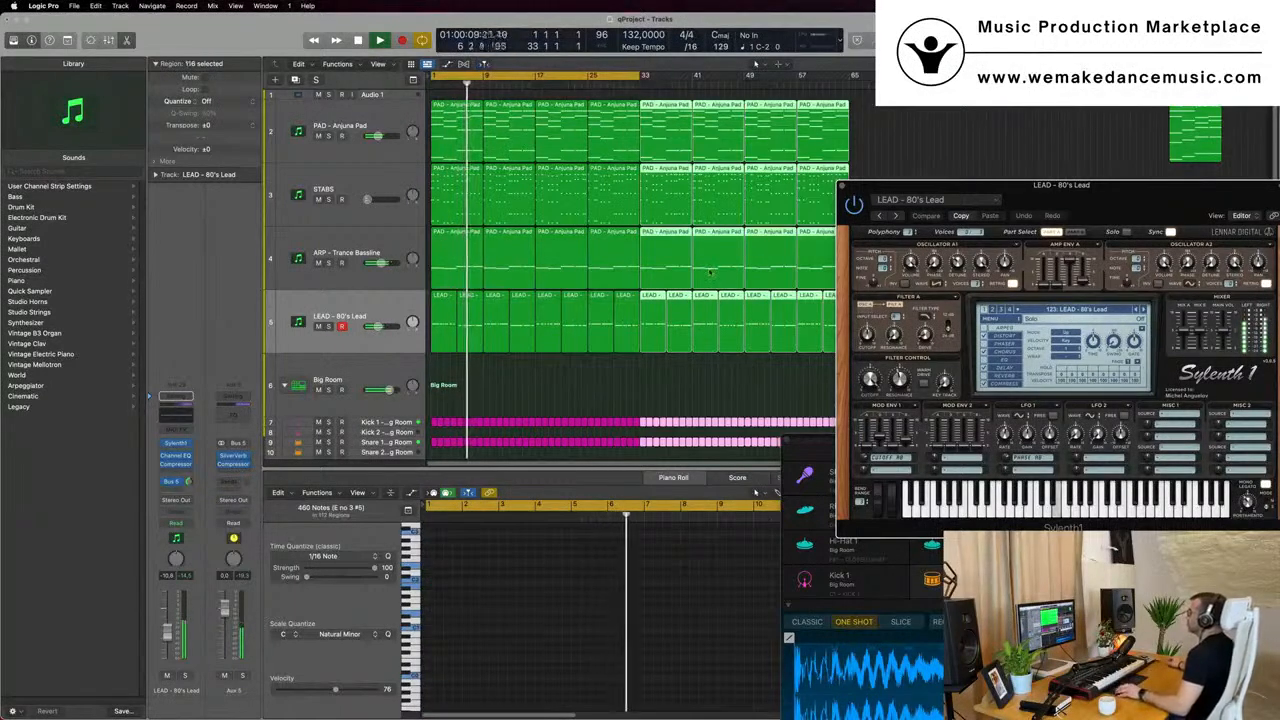
{"action": "key", "text": "space"}
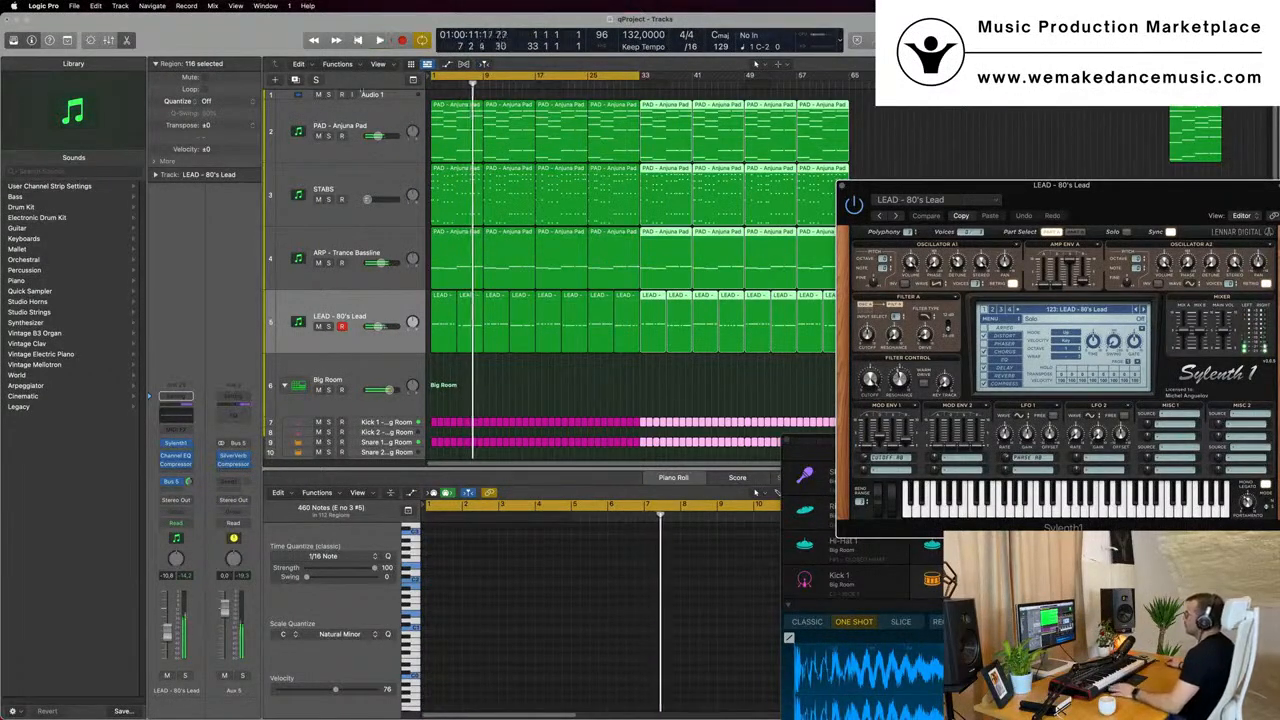
Show the global tracks and add the secondary ruler above the arrangement.
{"action": "key", "text": "g"}
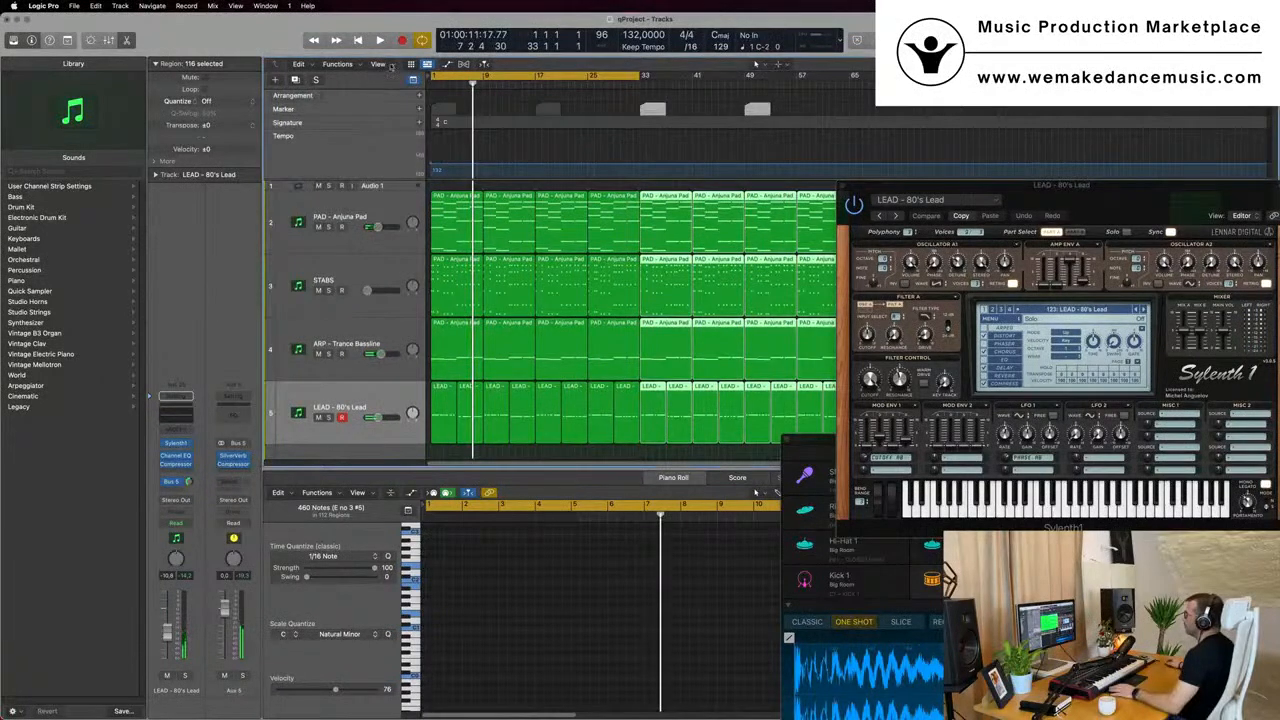
{"action": "left_click", "coordinate": [392, 66]}
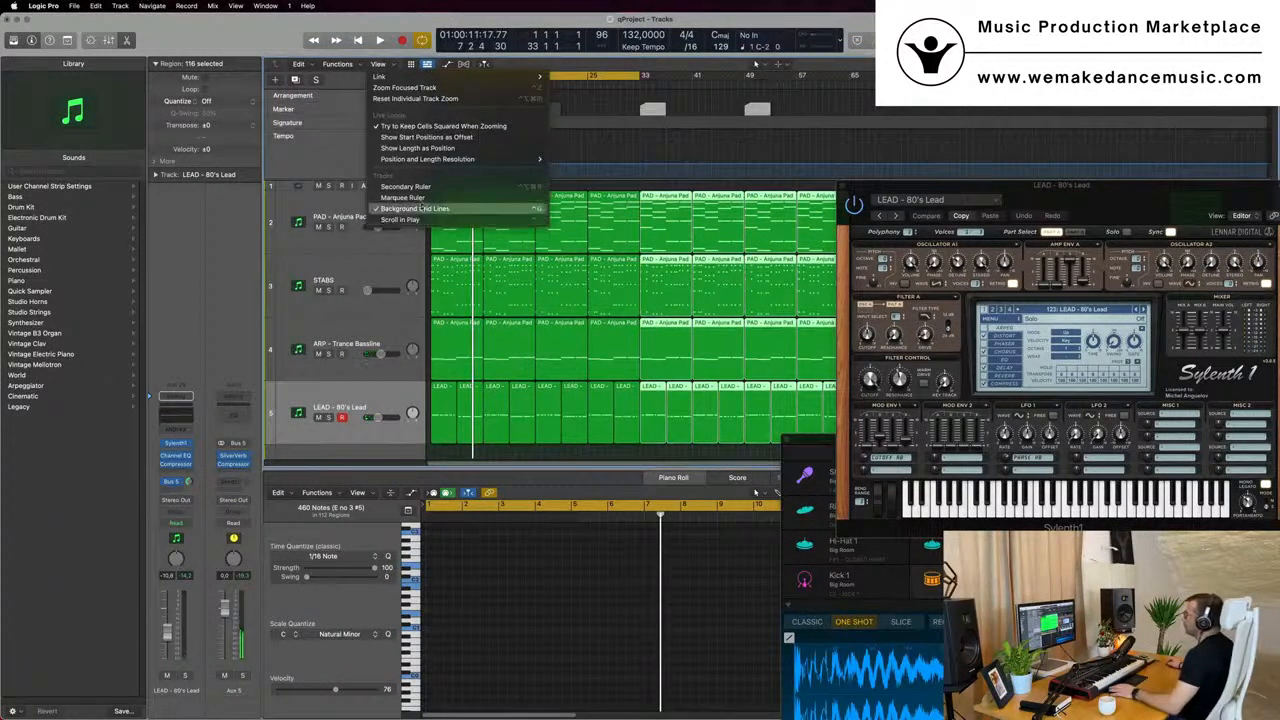
{"action": "left_click", "coordinate": [405, 186]}
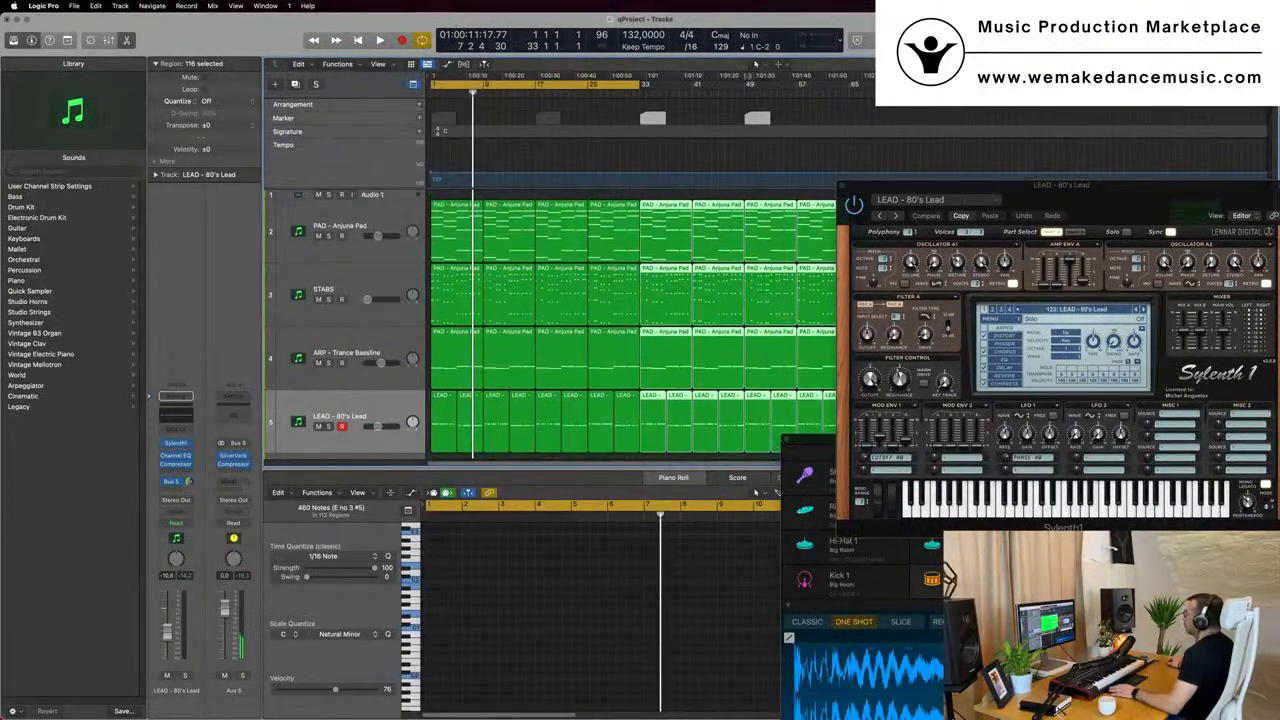
Extend the cycle range to bar 65 and hide the global tracks.
{"action": "left_click_drag", "start_coordinate": [641, 84], "coordinate": [848, 84]}
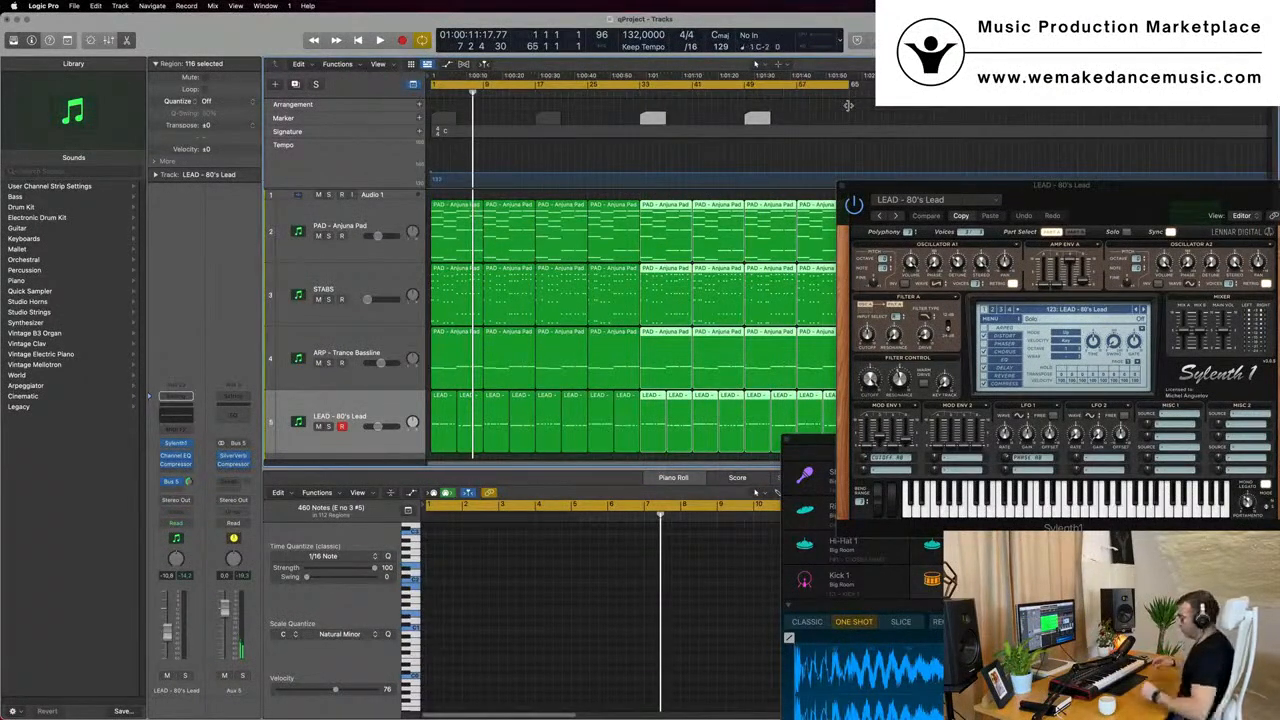
{"action": "left_click", "coordinate": [660, 160]}
{"action": "key", "text": "Return"}
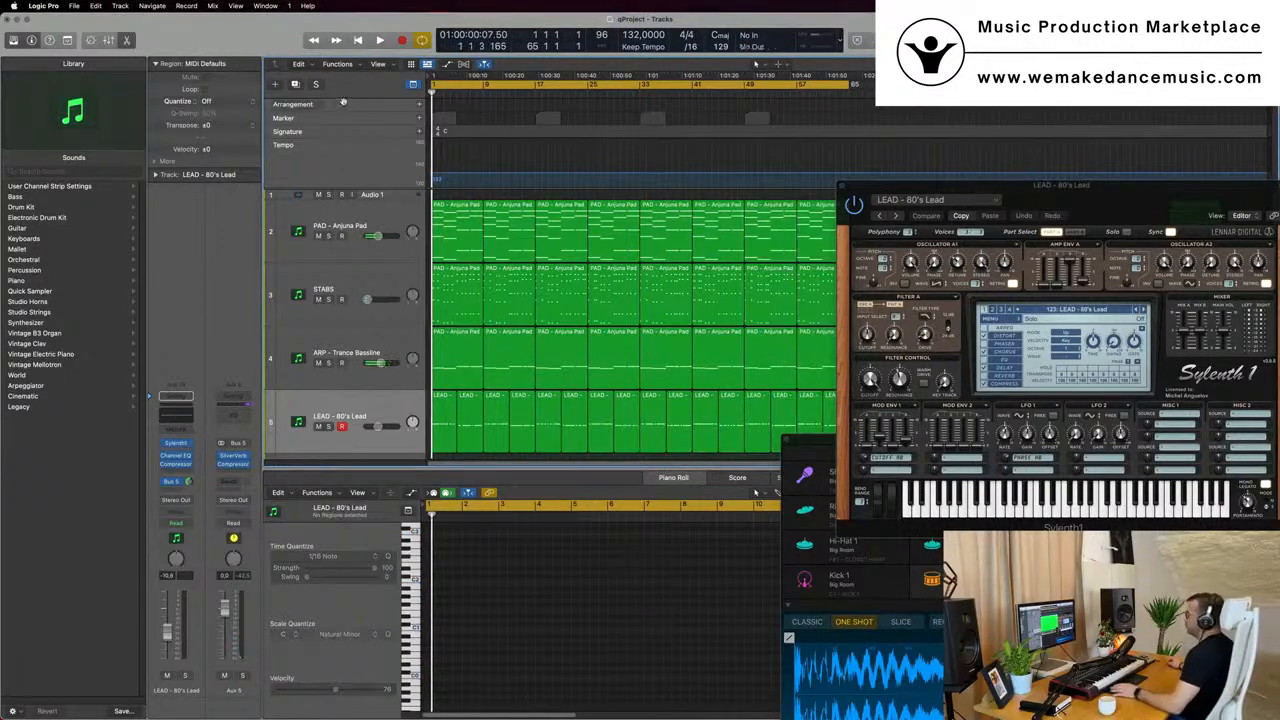
{"action": "left_click", "coordinate": [412, 88]}
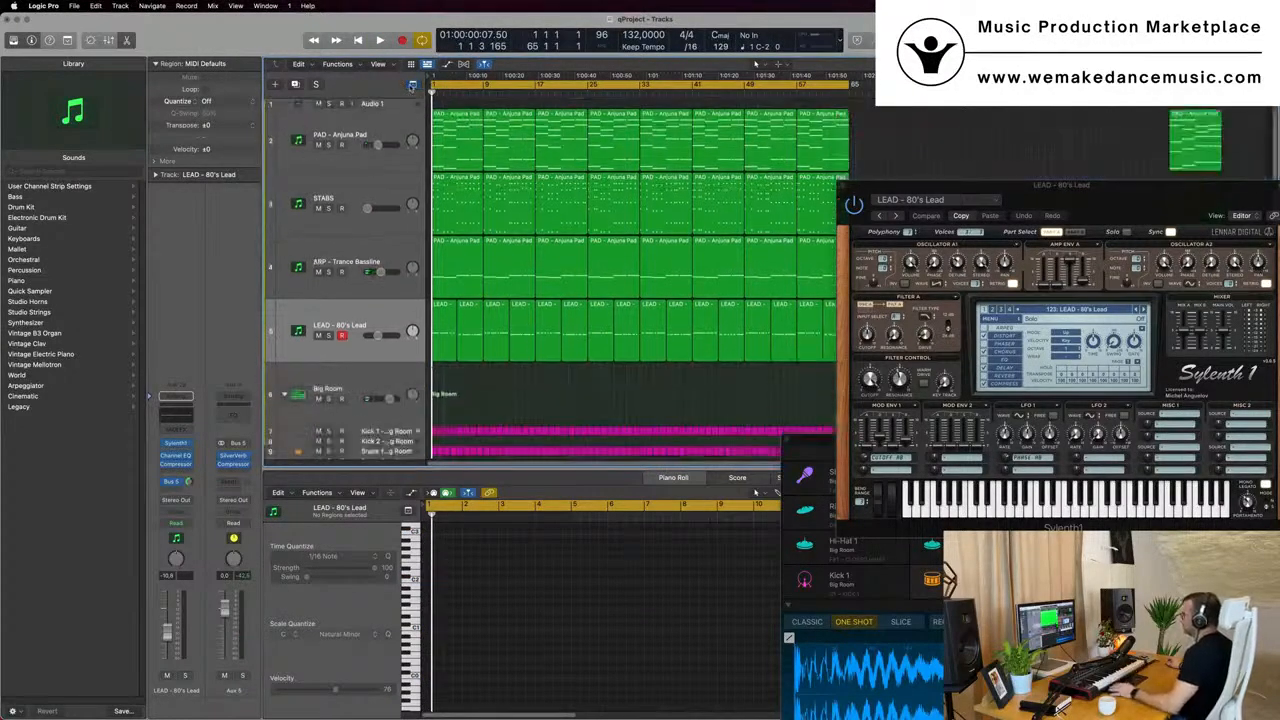
Play the arrangement, select the STABS track and close the Sylenth1 window of the lead.
{"action": "left_click_drag", "start_coordinate": [1028, 191], "coordinate": [921, 293]}
{"action": "key", "text": "space"}
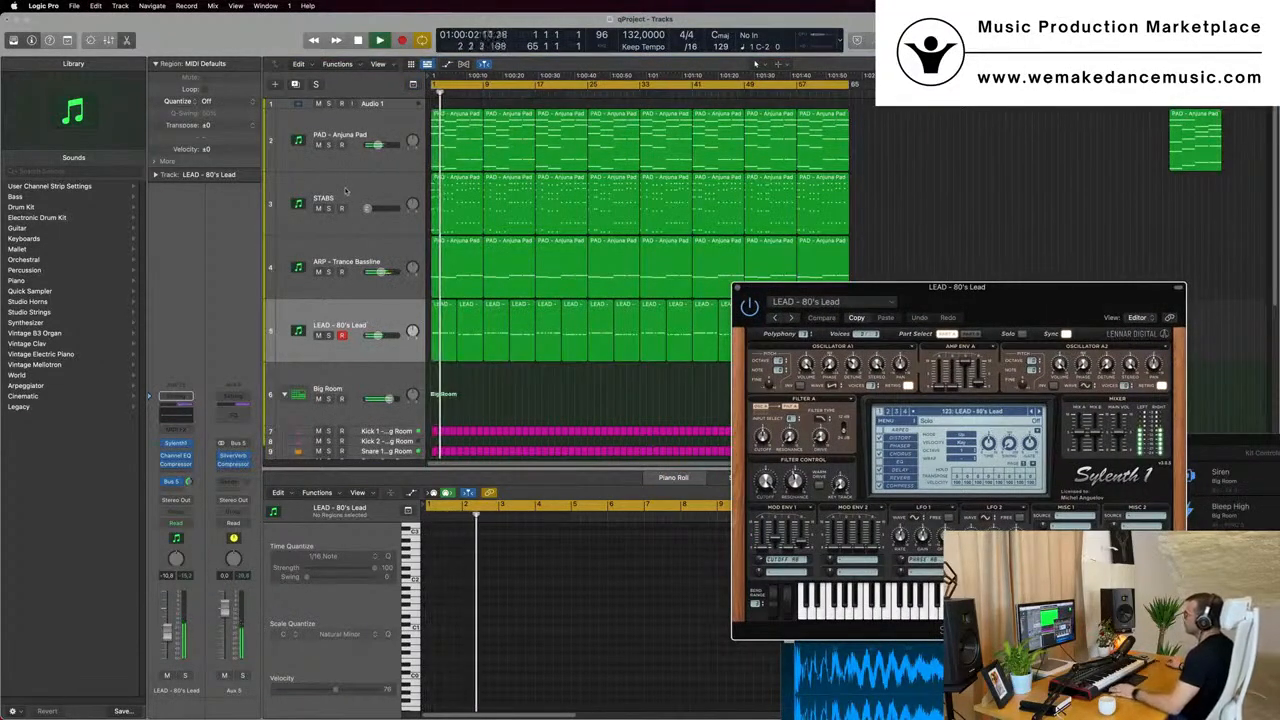
{"action": "left_click", "coordinate": [377, 181]}
{"action": "left_click_drag", "start_coordinate": [1007, 289], "coordinate": [647, 262]}
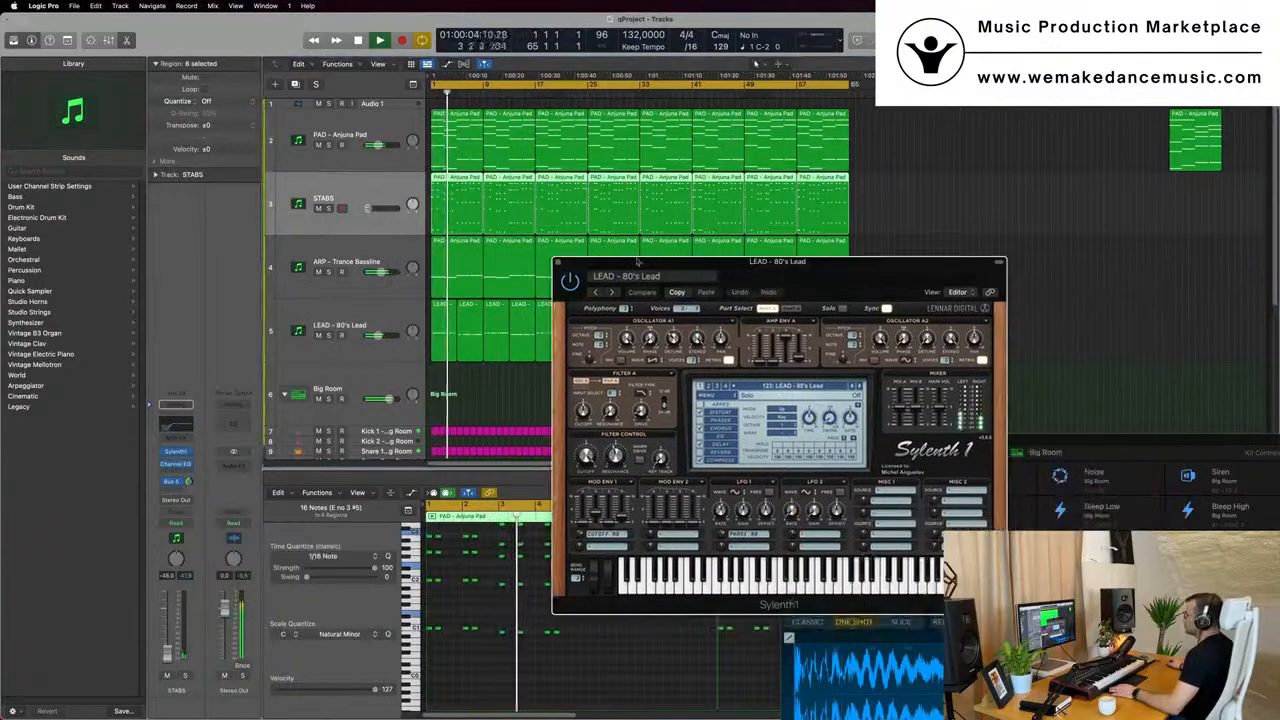
{"action": "left_click", "coordinate": [558, 262]}
Lower the LEAD - 80's Lead track level to about -11.2 dB and reopen its Sylenth1 window.
{"action": "left_click", "coordinate": [372, 323]}
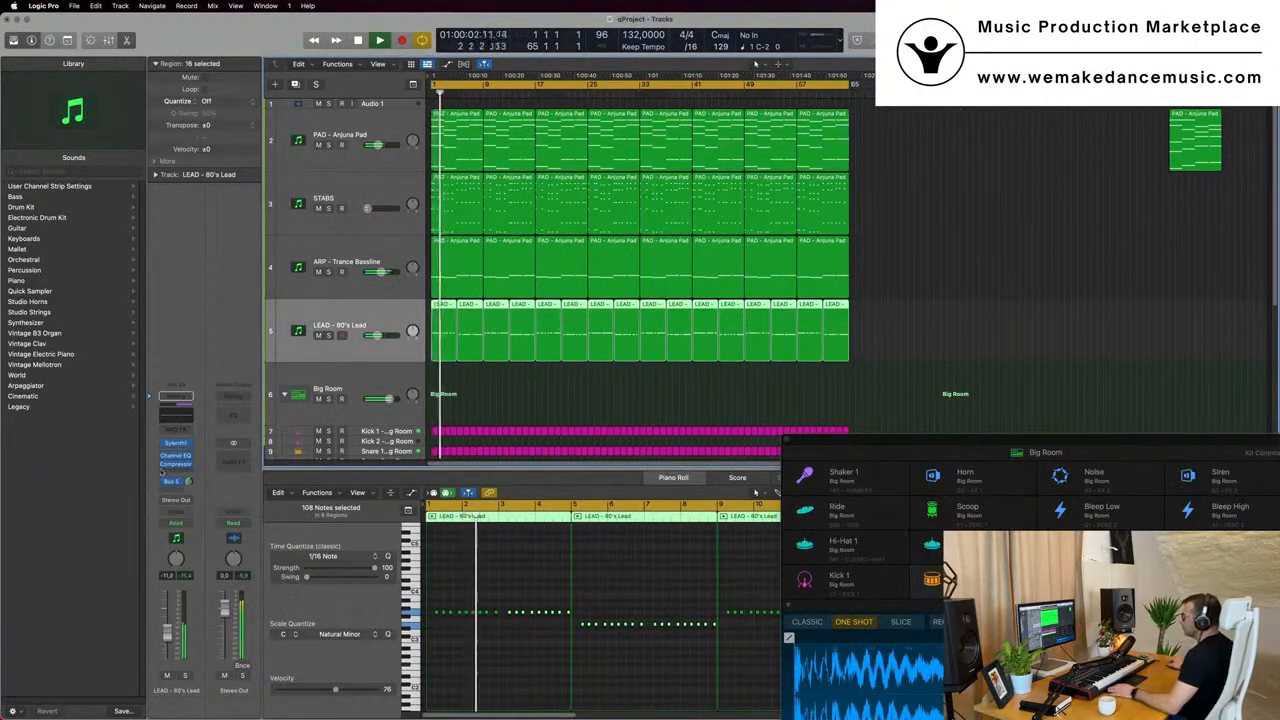
{"action": "left_click", "coordinate": [177, 443]}
{"action": "left_click_drag", "start_coordinate": [799, 277], "coordinate": [797, 196]}
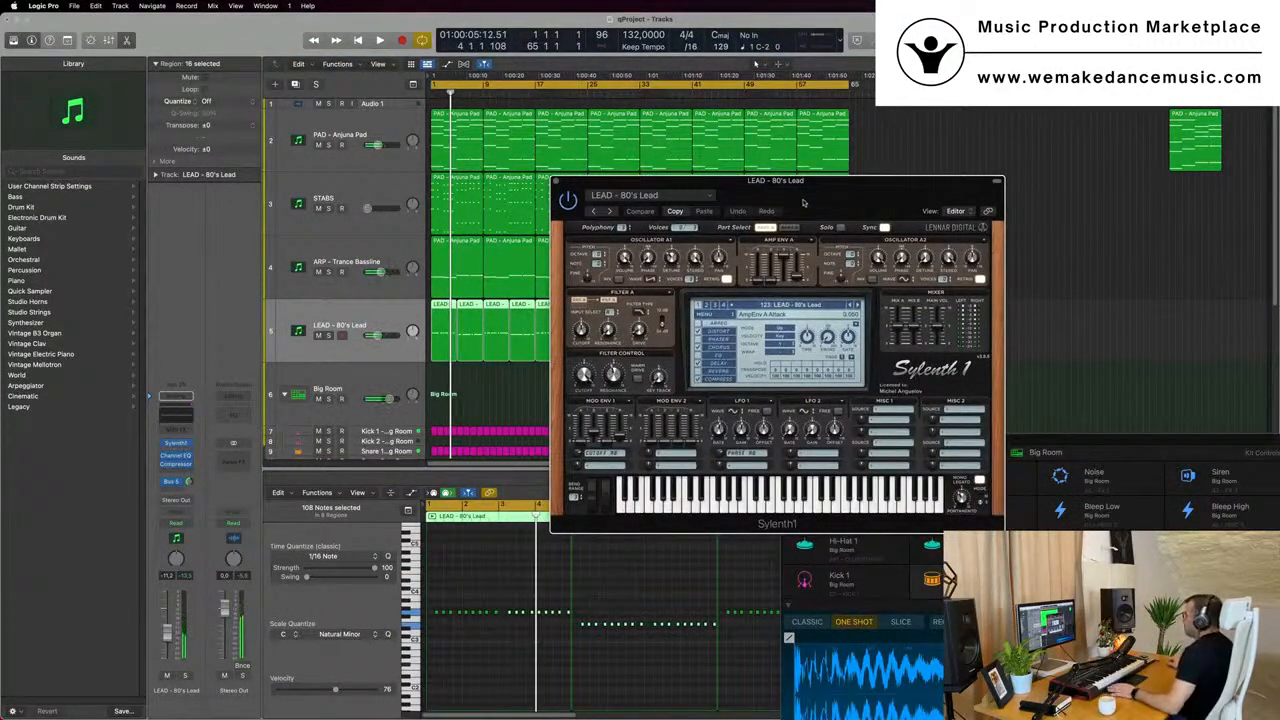
{"action": "key", "text": "space"}
Duplicate the LEAD - 80's Lead track with its channel settings and restart playback with the Sylenth1 window moved aside.
{"action": "left_click", "coordinate": [308, 117]}
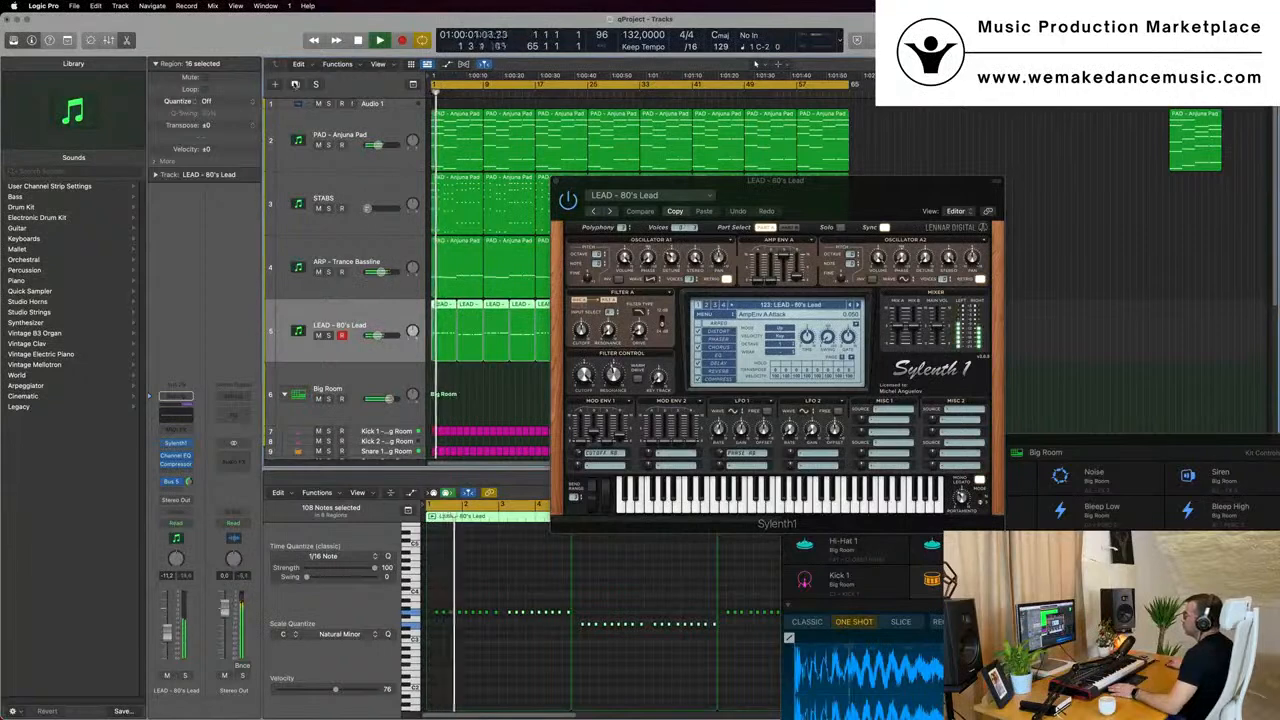
{"action": "key", "text": "super+d"}
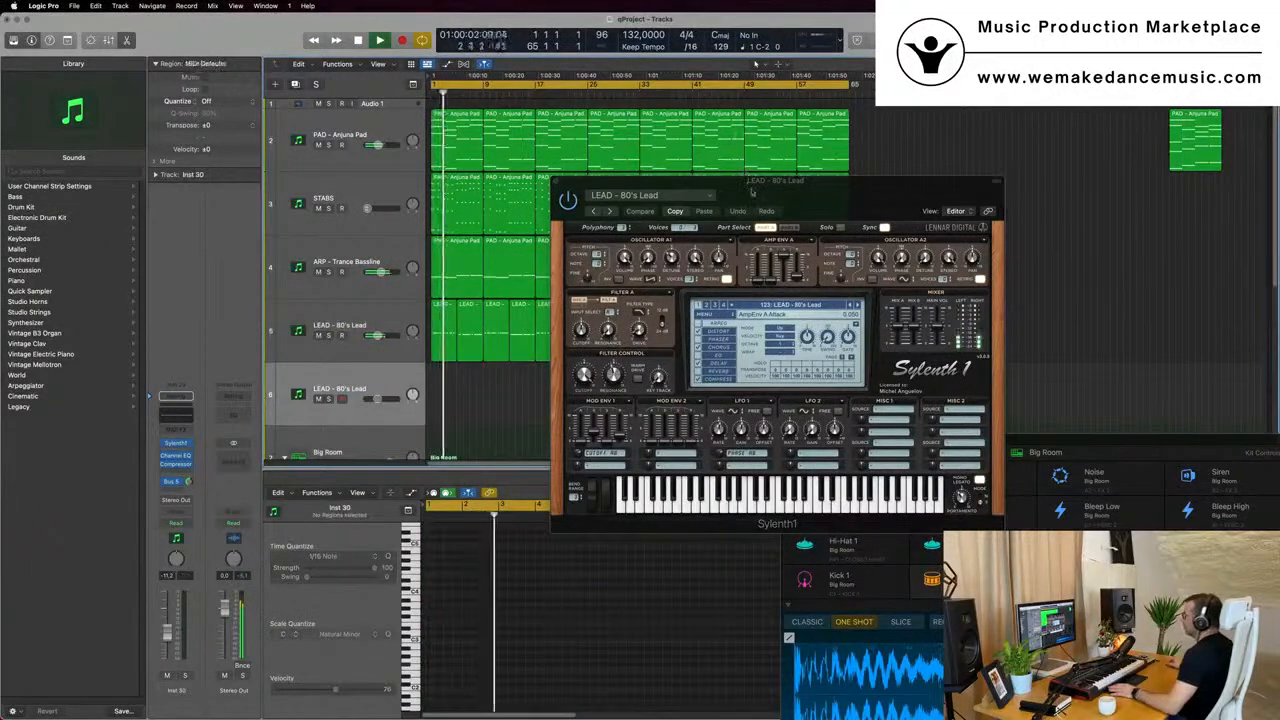
{"action": "left_click_drag", "start_coordinate": [749, 182], "coordinate": [1025, 179]}
{"action": "key", "text": "space"}
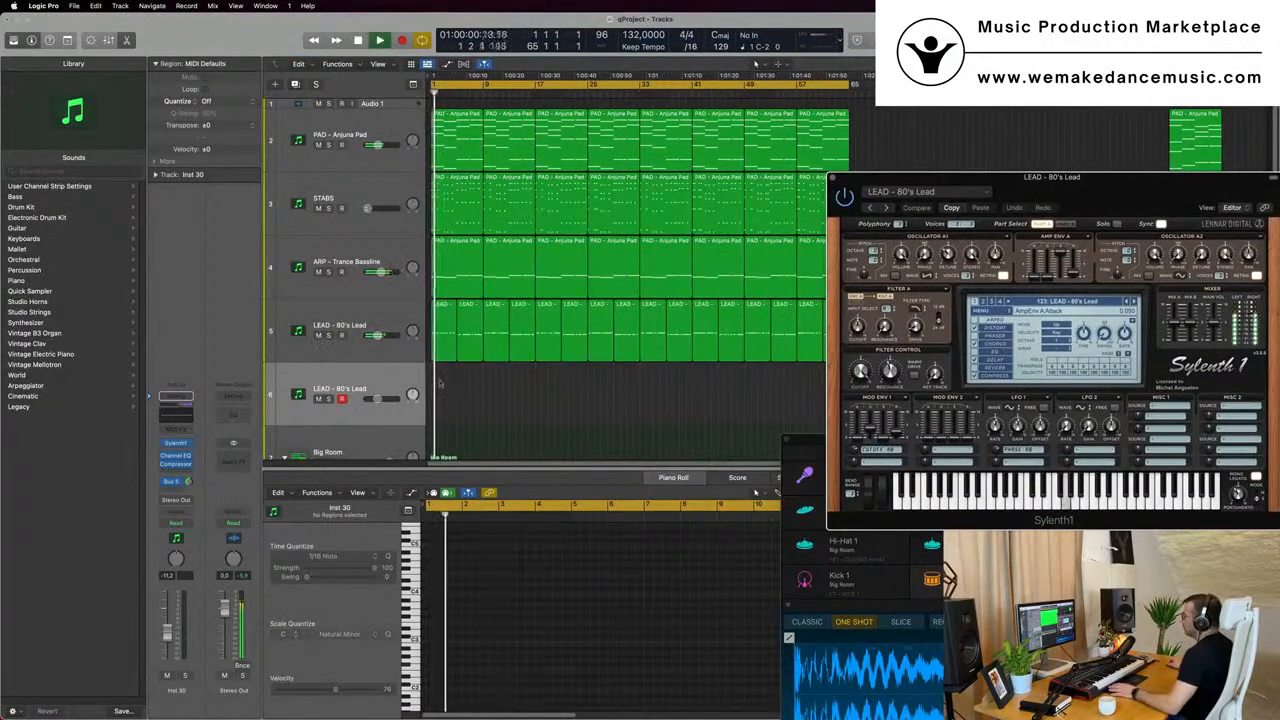
Copy all LEAD - 80's Lead regions onto the duplicate lead track at the same bars and mute that track.
{"action": "left_click_drag", "start_coordinate": [448, 385], "coordinate": [840, 318]}
{"action": "left_click_drag", "start_coordinate": [926, 178], "coordinate": [1210, 176]}
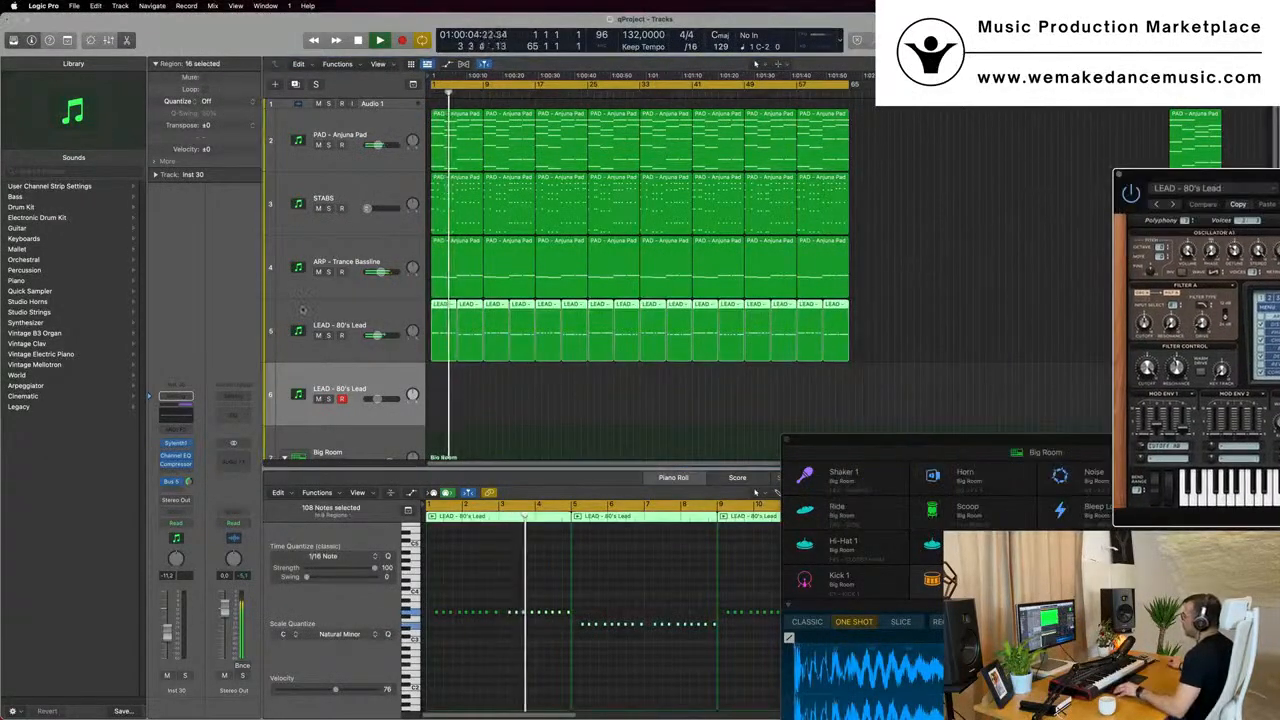
{"action": "left_click_drag", "start_coordinate": [437, 306], "coordinate": [440, 370]}
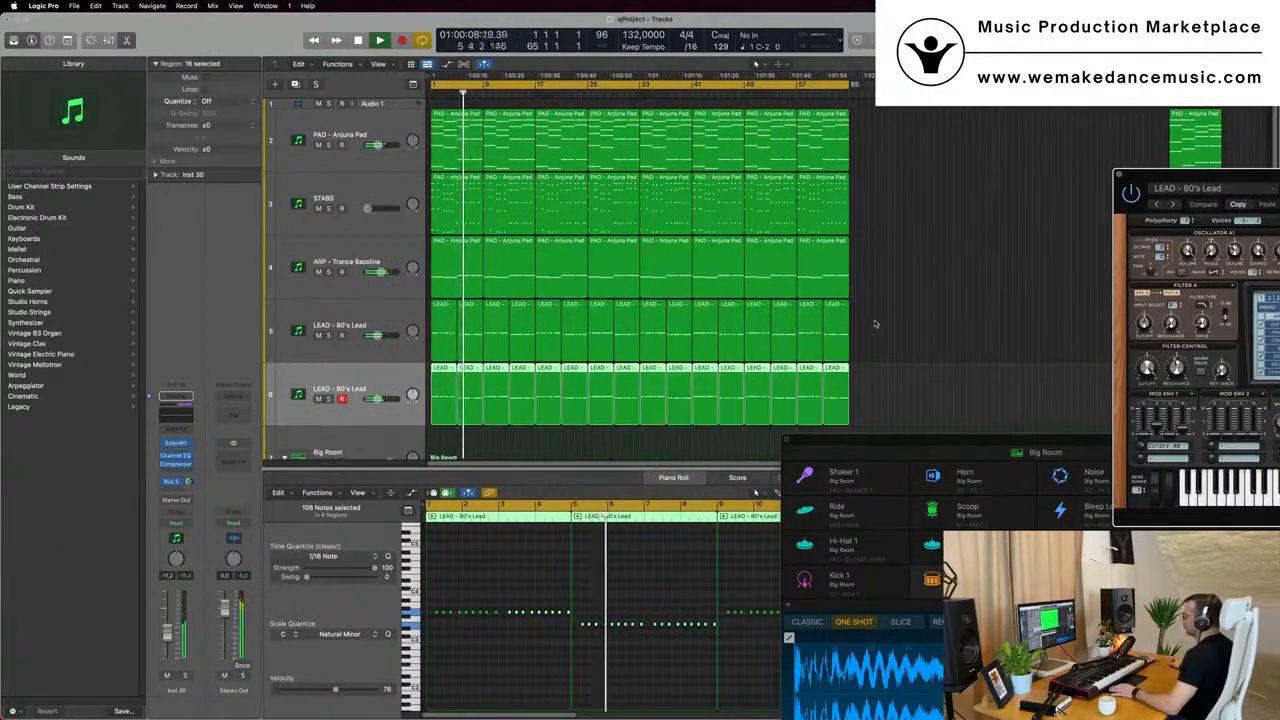
{"action": "left_click", "coordinate": [319, 398]}
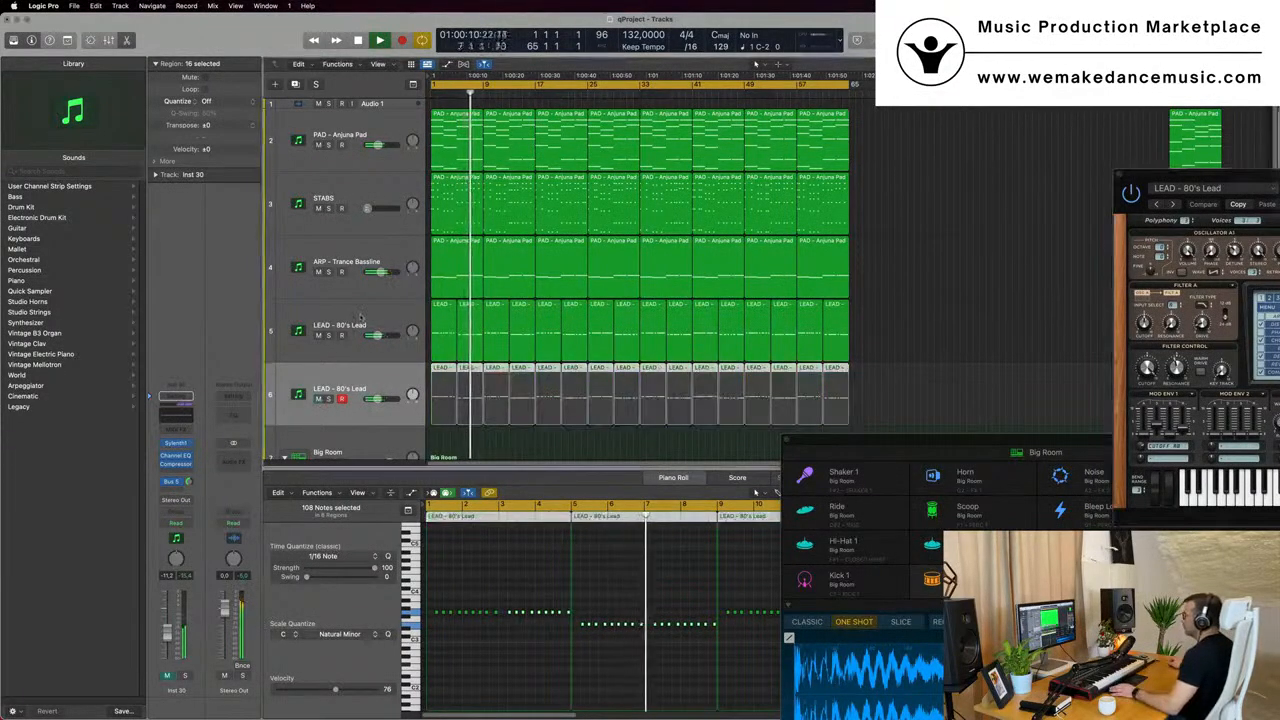
Select the original lead track and browse its Sylenth1 presets during playback to LEAD - Basic Super Saw.
{"action": "left_click", "coordinate": [364, 323]}
{"action": "left_click_drag", "start_coordinate": [1250, 179], "coordinate": [684, 202]}
{"action": "key", "text": "Return"}
{"action": "left_click_drag", "start_coordinate": [775, 203], "coordinate": [755, 200]}
{"action": "left_click", "coordinate": [661, 209]}
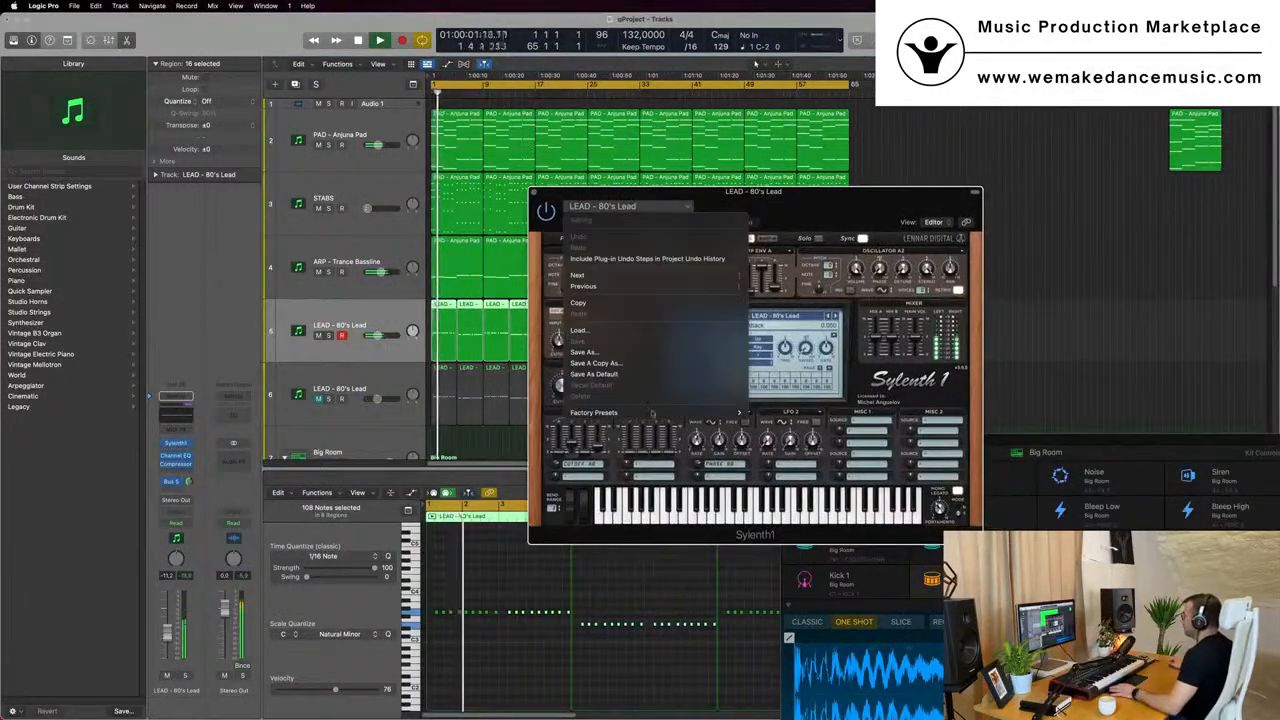
{"action": "left_click", "coordinate": [738, 229]}
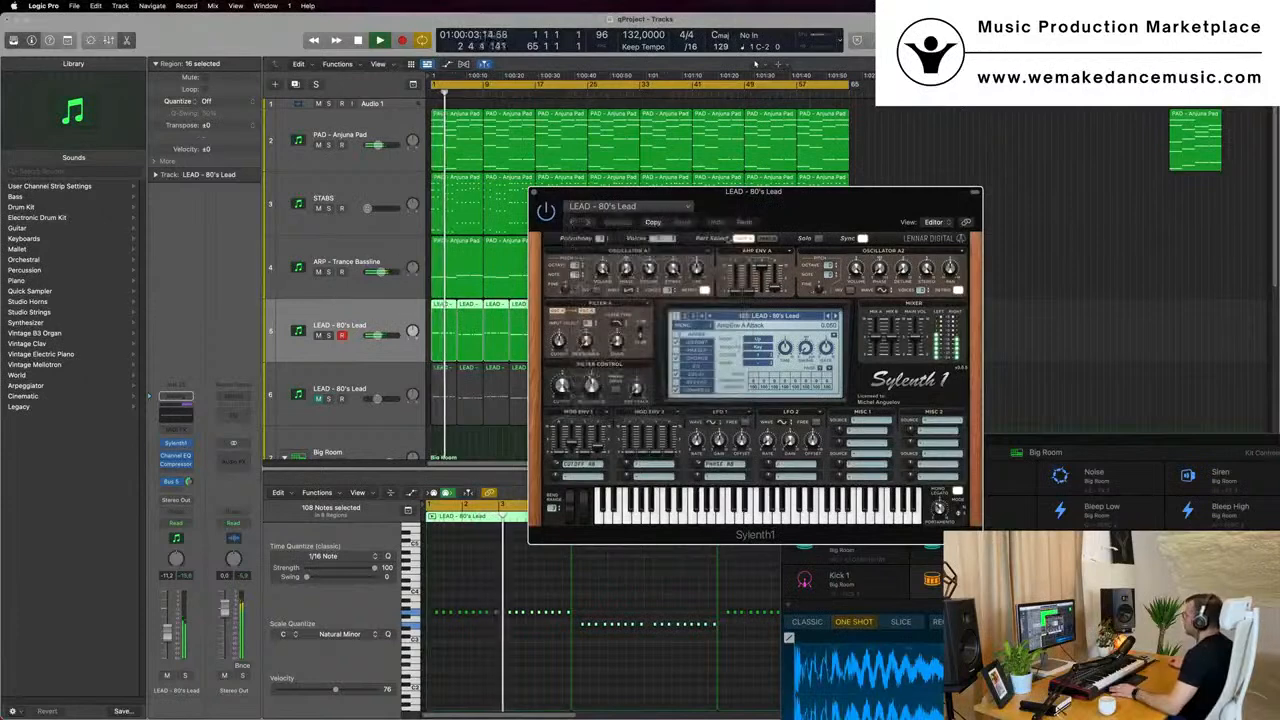
{"action": "left_click", "coordinate": [835, 317]}
{"action": "left_click", "coordinate": [835, 317]}
{"action": "left_click", "coordinate": [835, 317]}
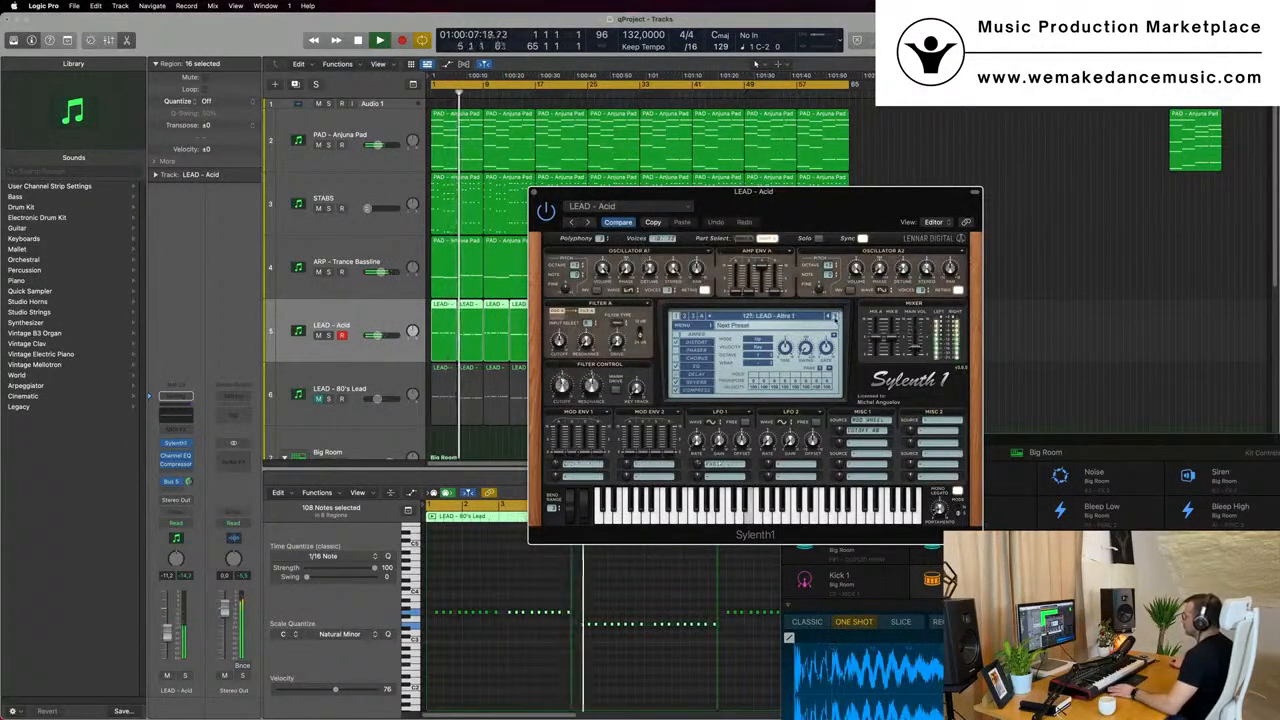
{"action": "left_click", "coordinate": [835, 317]}
Move the Sylenth1 window off the regions, select the STABS track and play from the start.
{"action": "left_click_drag", "start_coordinate": [875, 214], "coordinate": [978, 243]}
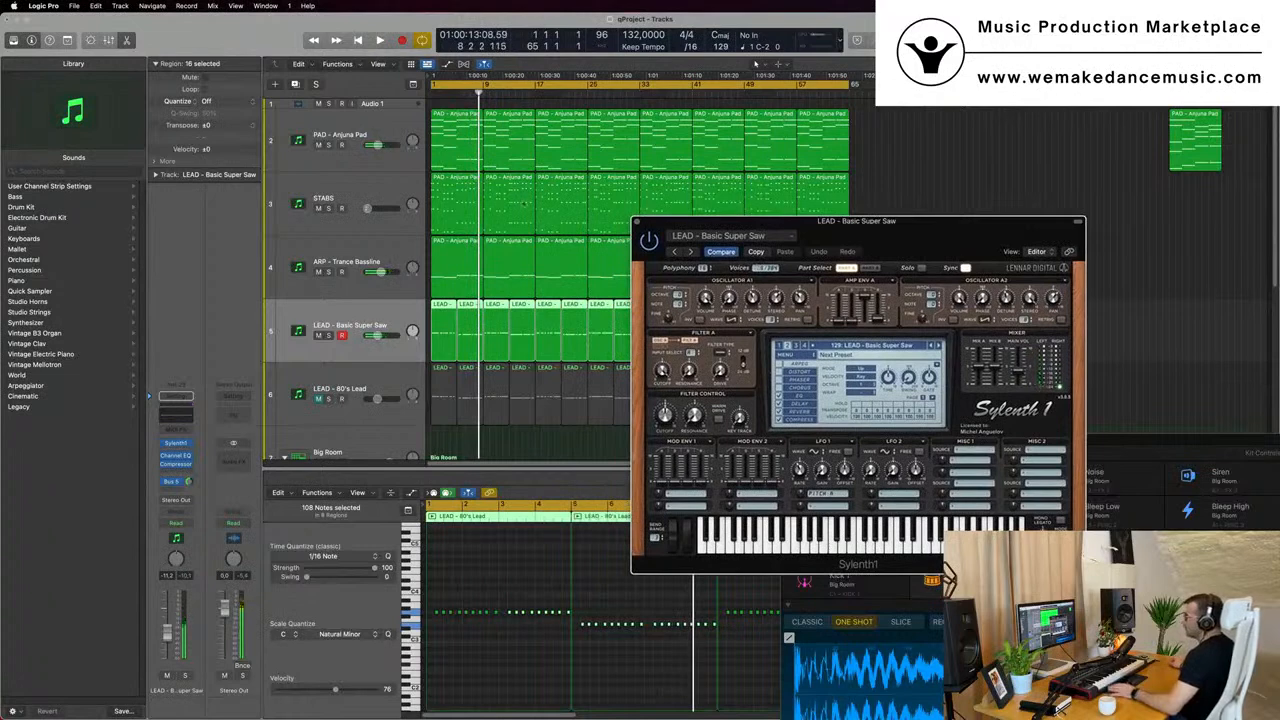
{"action": "left_click", "coordinate": [381, 183]}
{"action": "key", "text": "space"}
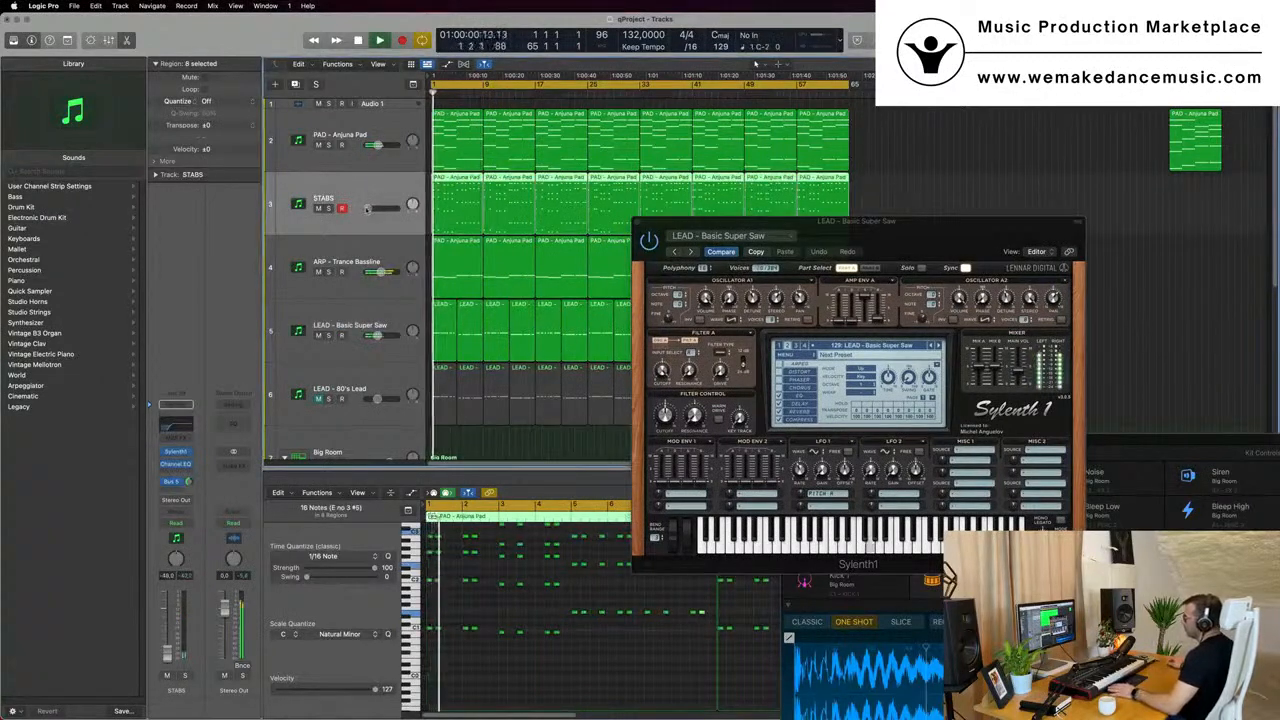
Raise the STABS track volume to about -22 dB and compare the mix with the track muted and unmuted during playback.
{"action": "left_click_drag", "start_coordinate": [370, 208], "coordinate": [368, 208]}
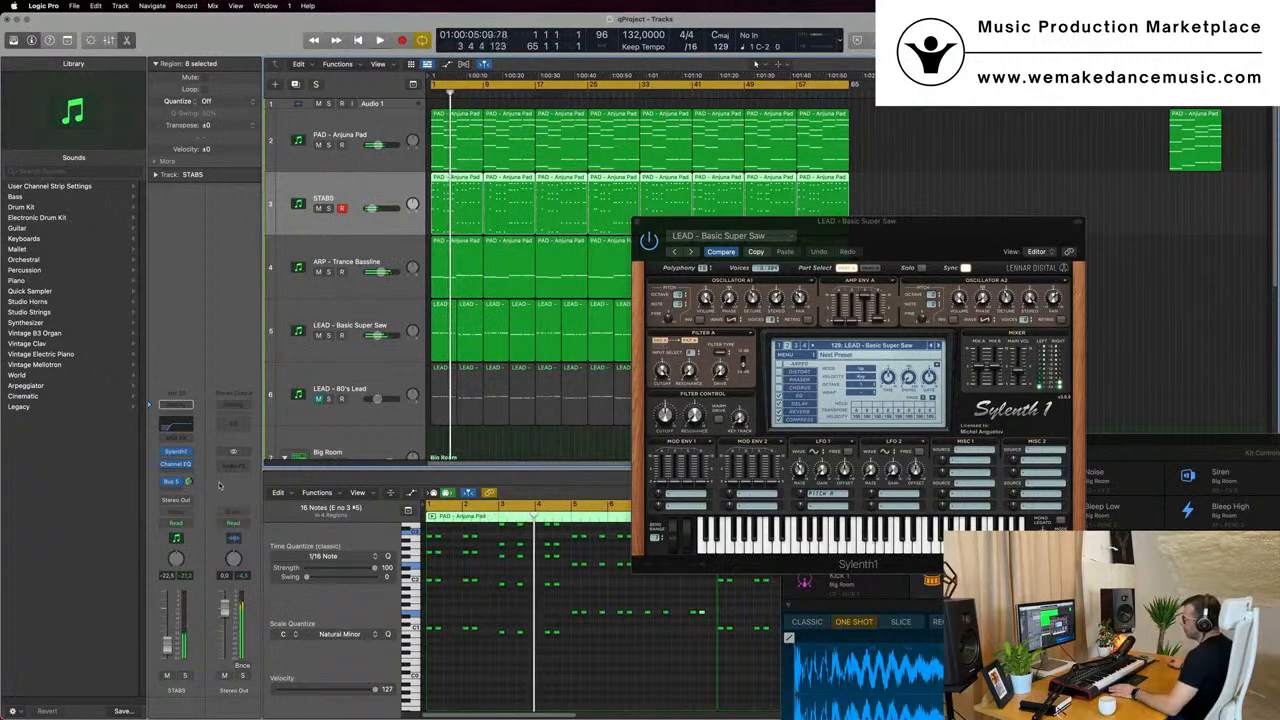
{"action": "key", "text": "space"}
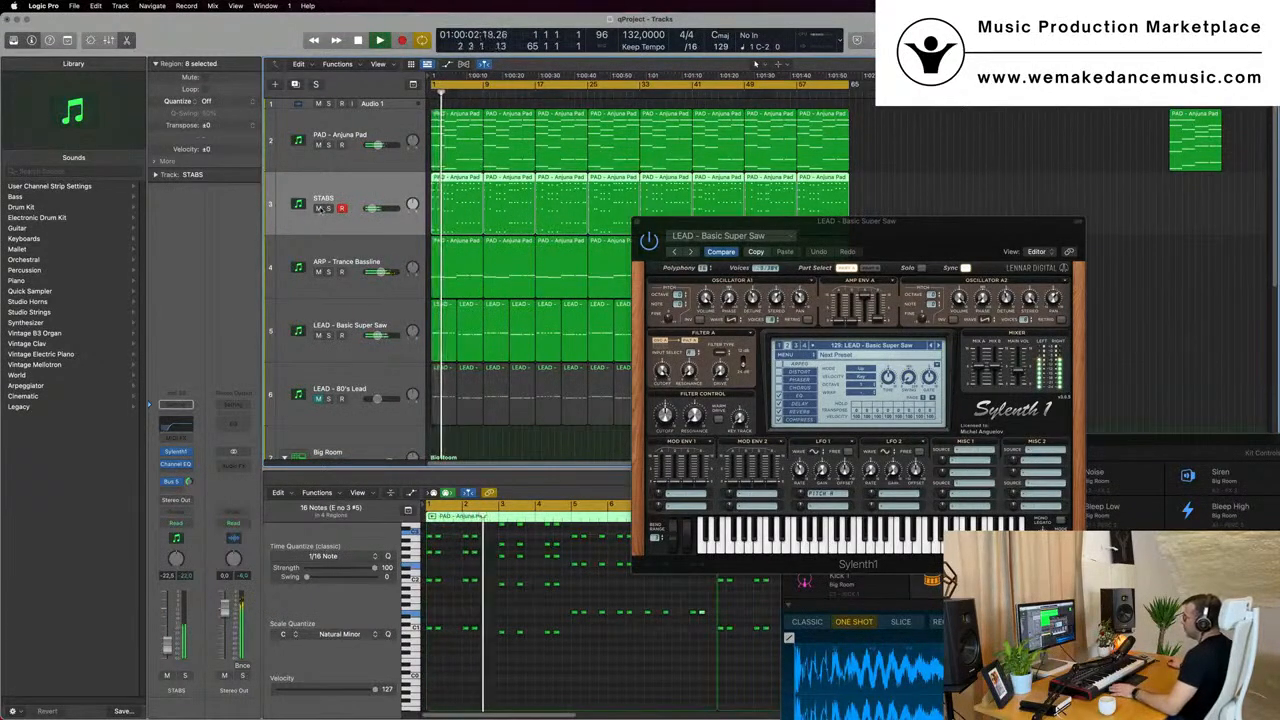
{"action": "left_click", "coordinate": [318, 208]}
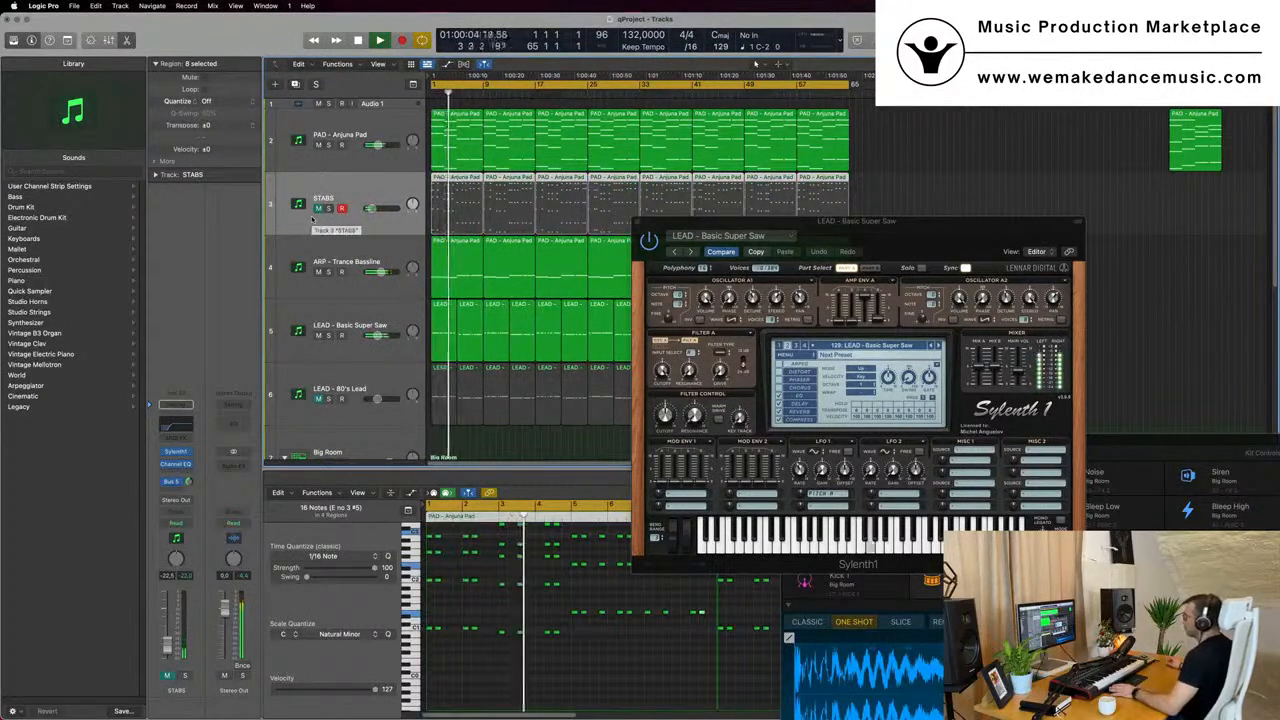
{"action": "left_click", "coordinate": [318, 208]}
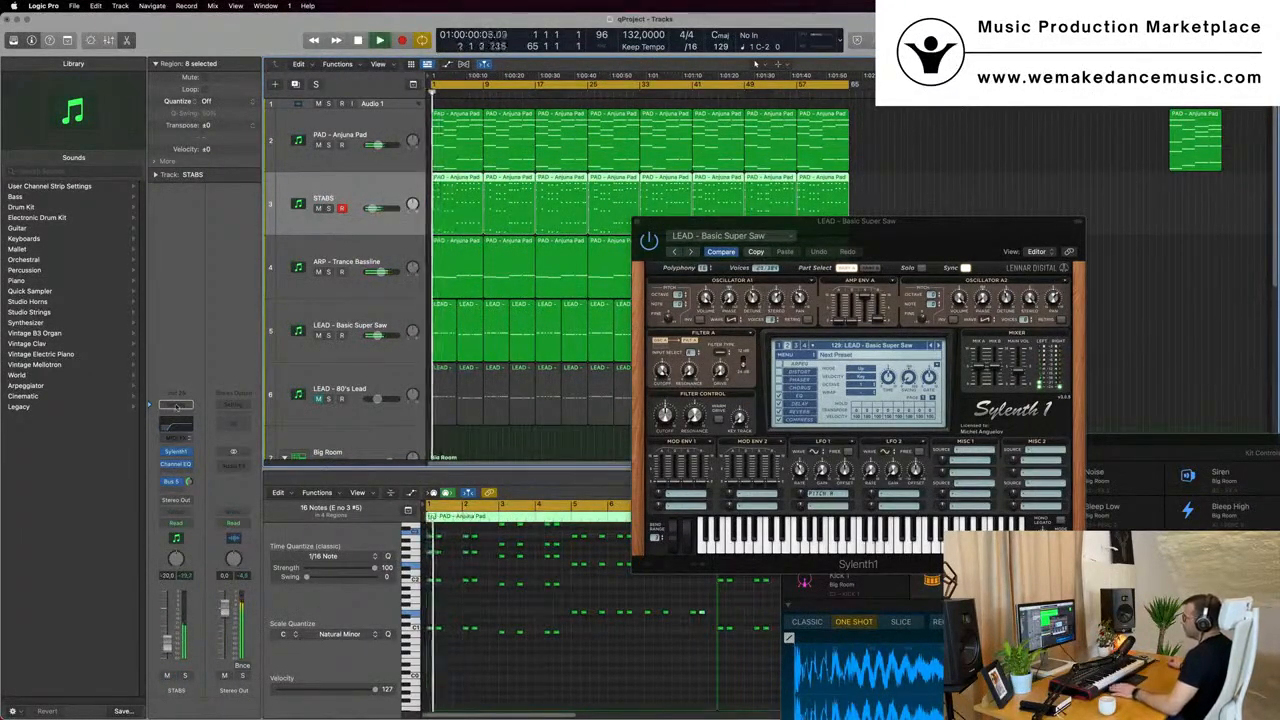
Show the STABS track's Sylenth1 instrument and raise the track's channel volume to about -17.6 dB during playback.
{"action": "left_click", "coordinate": [176, 452]}
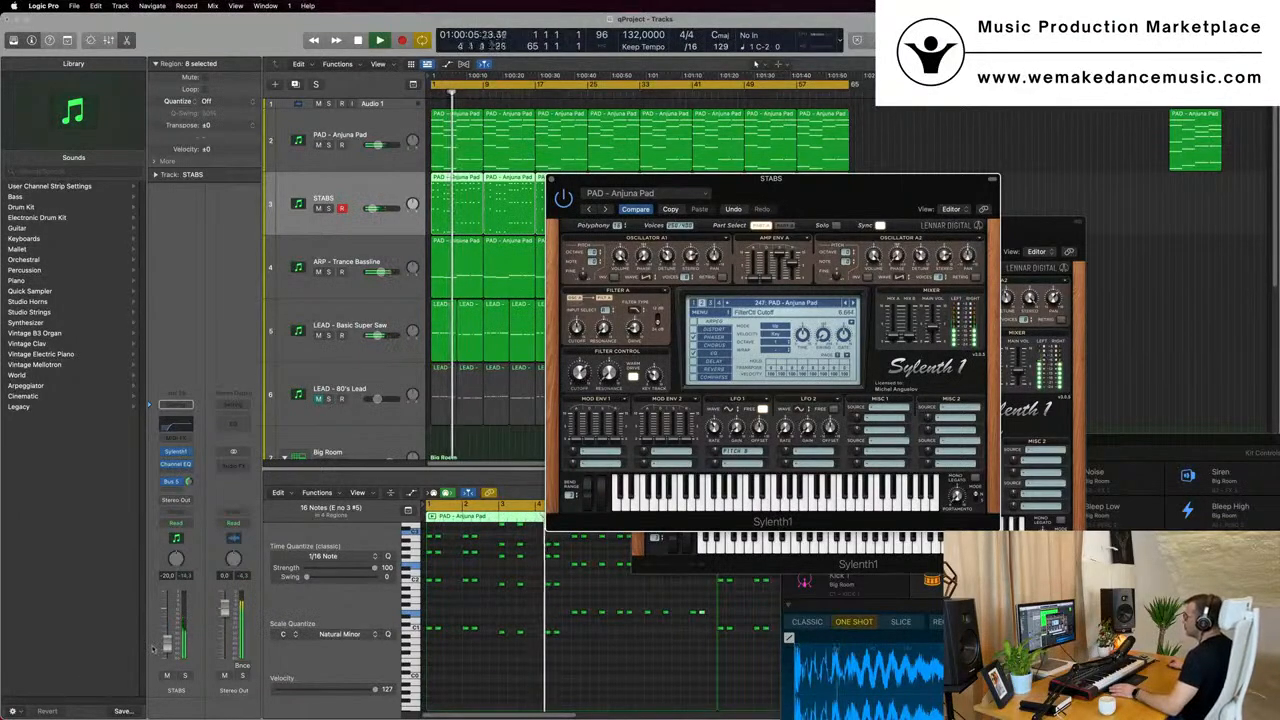
{"action": "left_click_drag", "start_coordinate": [167, 643], "coordinate": [167, 645]}
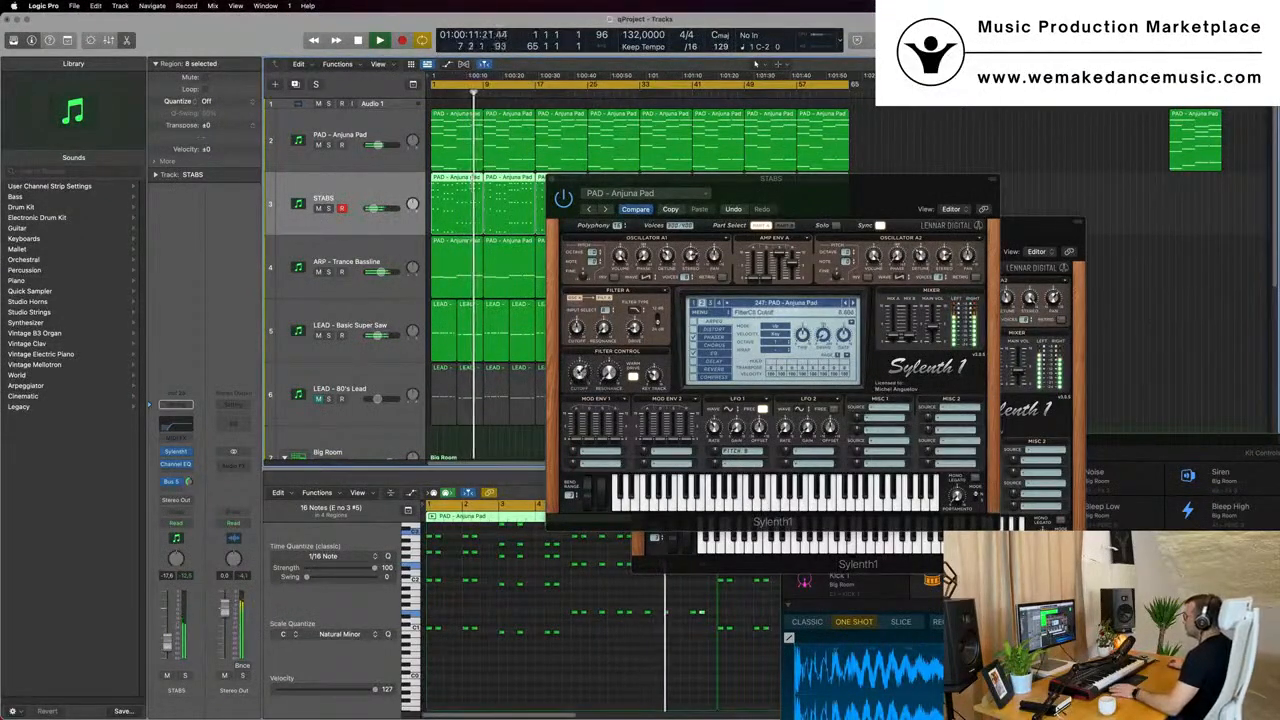
Fine-tune the filter cutoff of the STABS synth and close its plug-in window.
{"action": "left_click", "coordinate": [580, 378]}
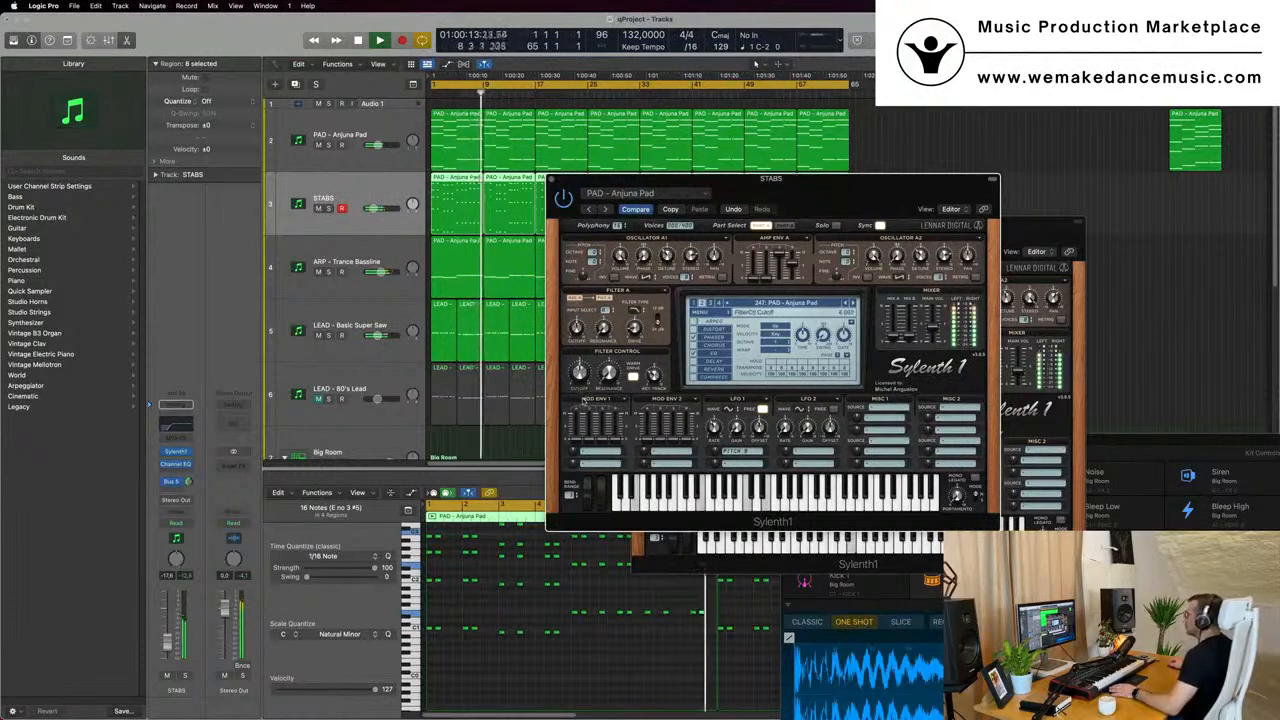
{"action": "left_click", "coordinate": [553, 180]}
{"action": "left_click_drag", "start_coordinate": [775, 234], "coordinate": [692, 232]}
{"action": "key", "text": "Return"}
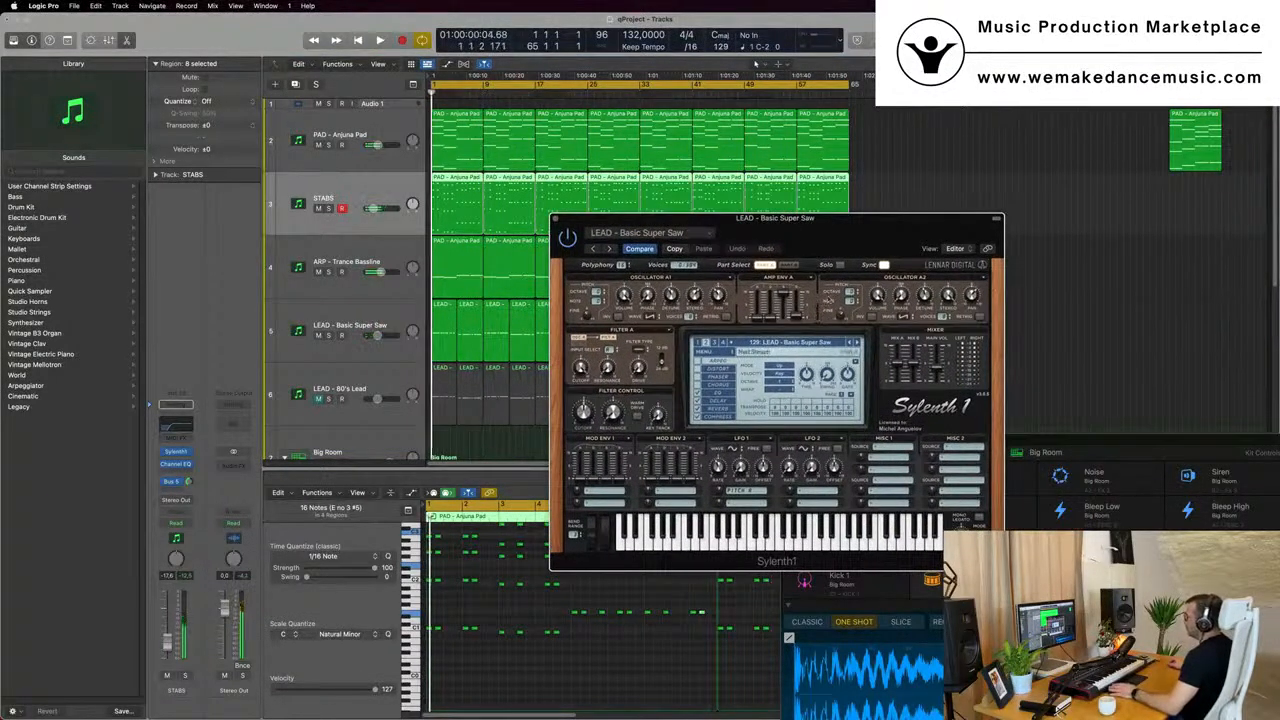
Audition presets on the super saw lead during playback up to LEAD - Brazil 1, and raise the STABS track's volume slightly.
{"action": "key", "text": "space"}
{"action": "key", "text": "space"}
{"action": "left_click", "coordinate": [858, 343]}
{"action": "left_click", "coordinate": [857, 343]}
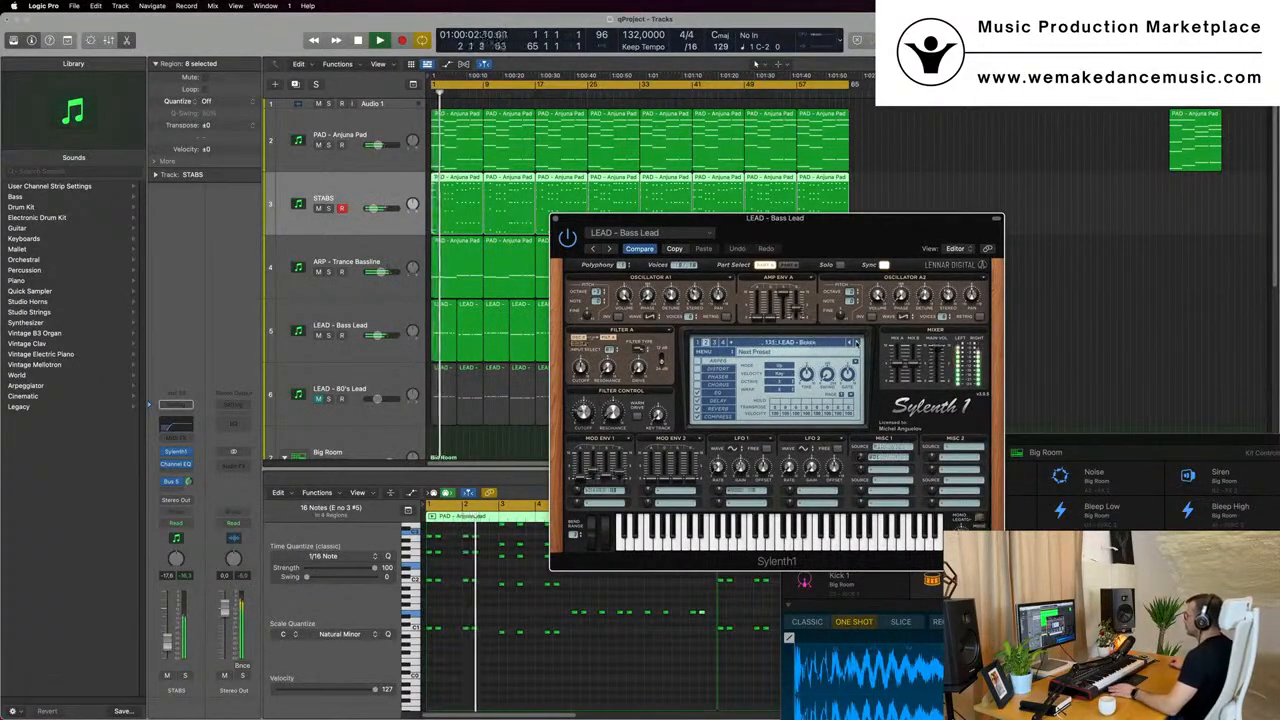
{"action": "left_click", "coordinate": [857, 343]}
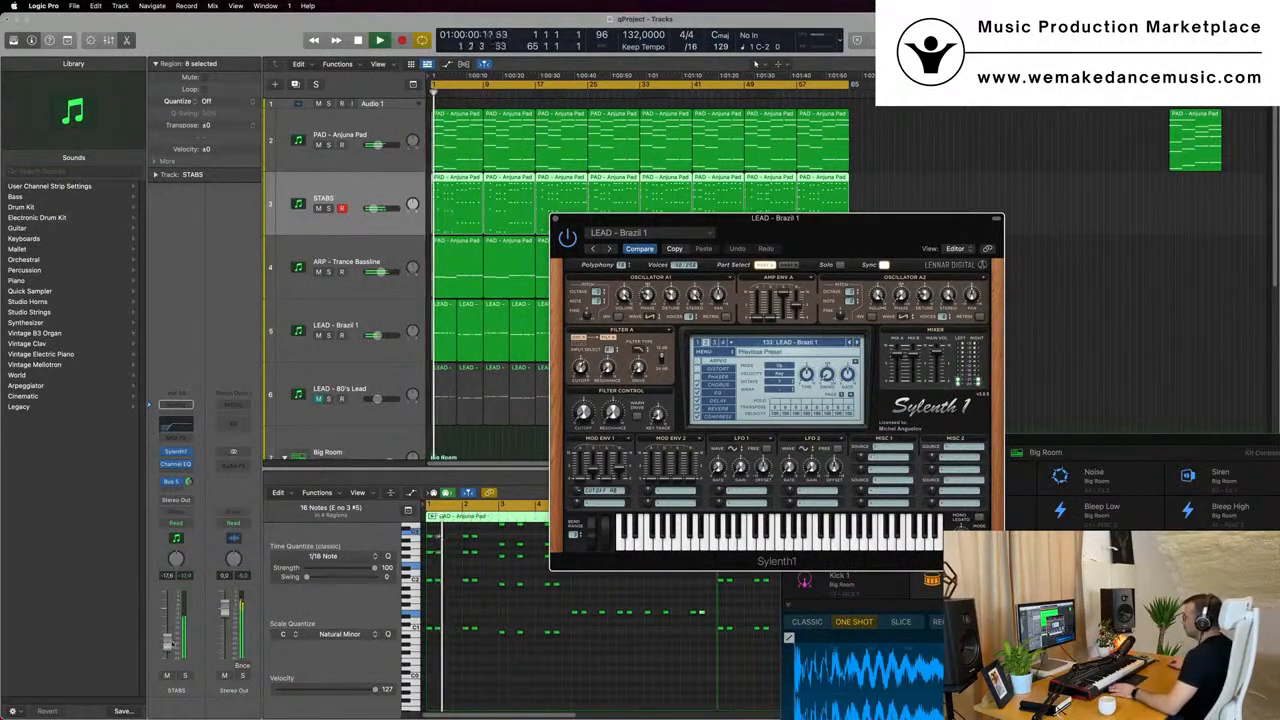
{"action": "left_click_drag", "start_coordinate": [167, 637], "coordinate": [167, 635]}
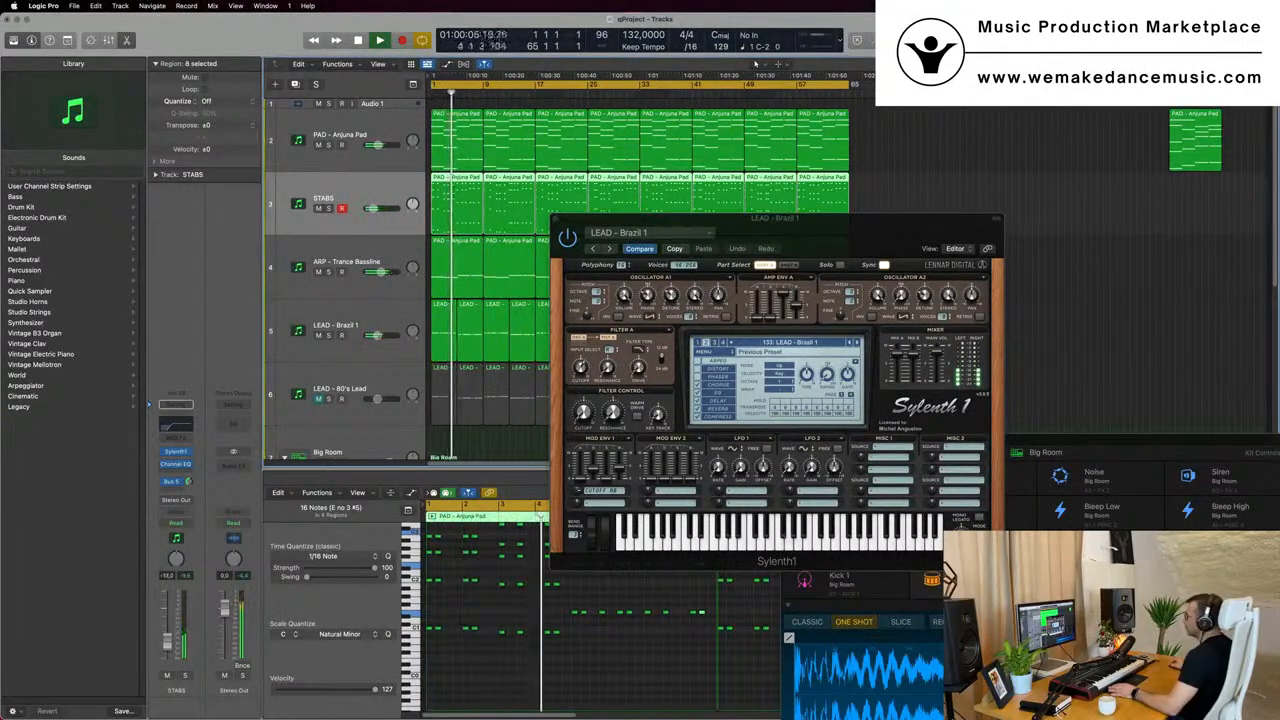
Select the Brazil lead track, advance its synth to the LEAD - Brazil 2 preset and toggle solo to check it in isolation.
{"action": "left_click", "coordinate": [382, 319]}
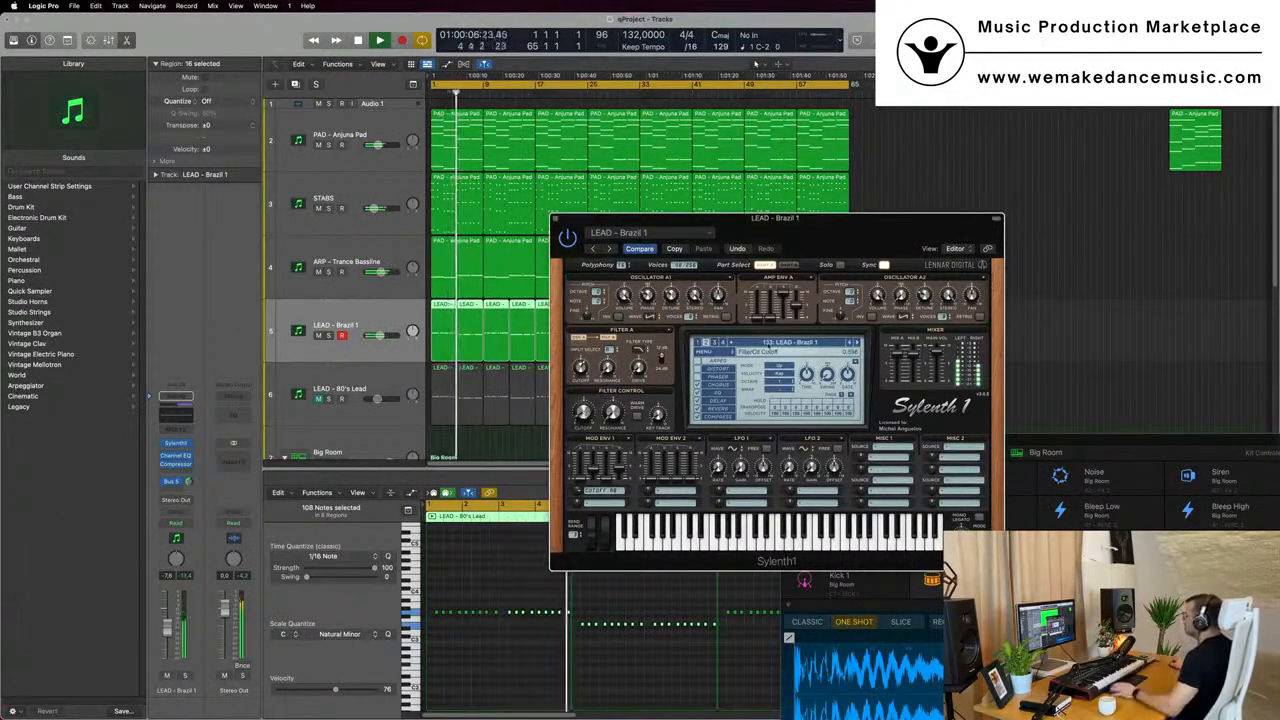
{"action": "left_click", "coordinate": [858, 343]}
{"action": "left_click", "coordinate": [858, 343]}
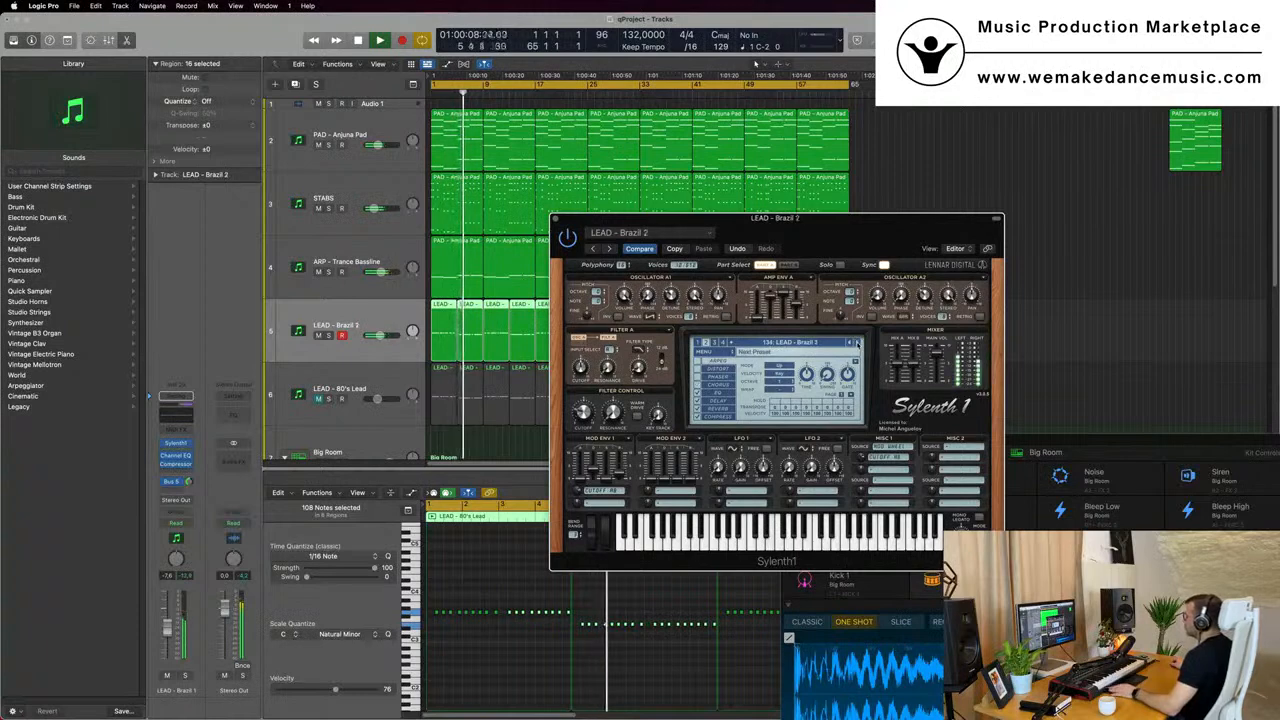
{"action": "left_click", "coordinate": [184, 678]}
{"action": "left_click", "coordinate": [184, 678]}
{"action": "left_click", "coordinate": [184, 678]}
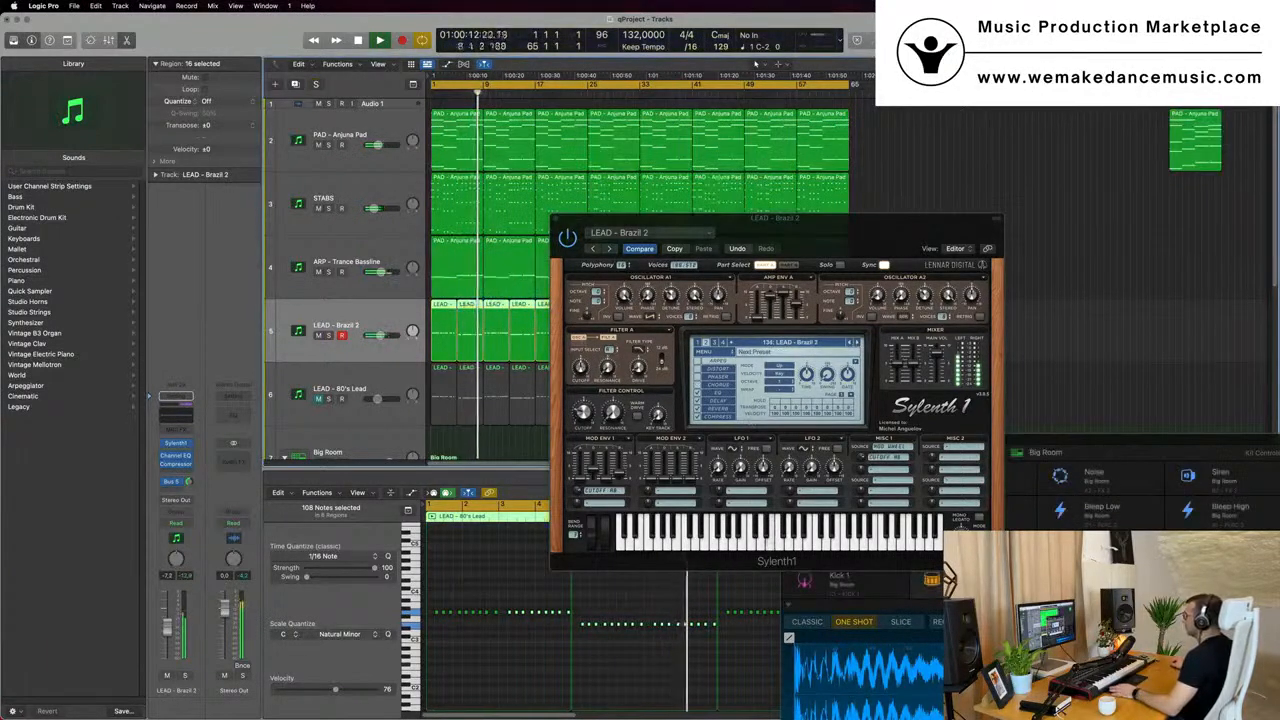
Audition the following lead presets one by one and settle on LEAD - Divine.
{"action": "left_click", "coordinate": [858, 344]}
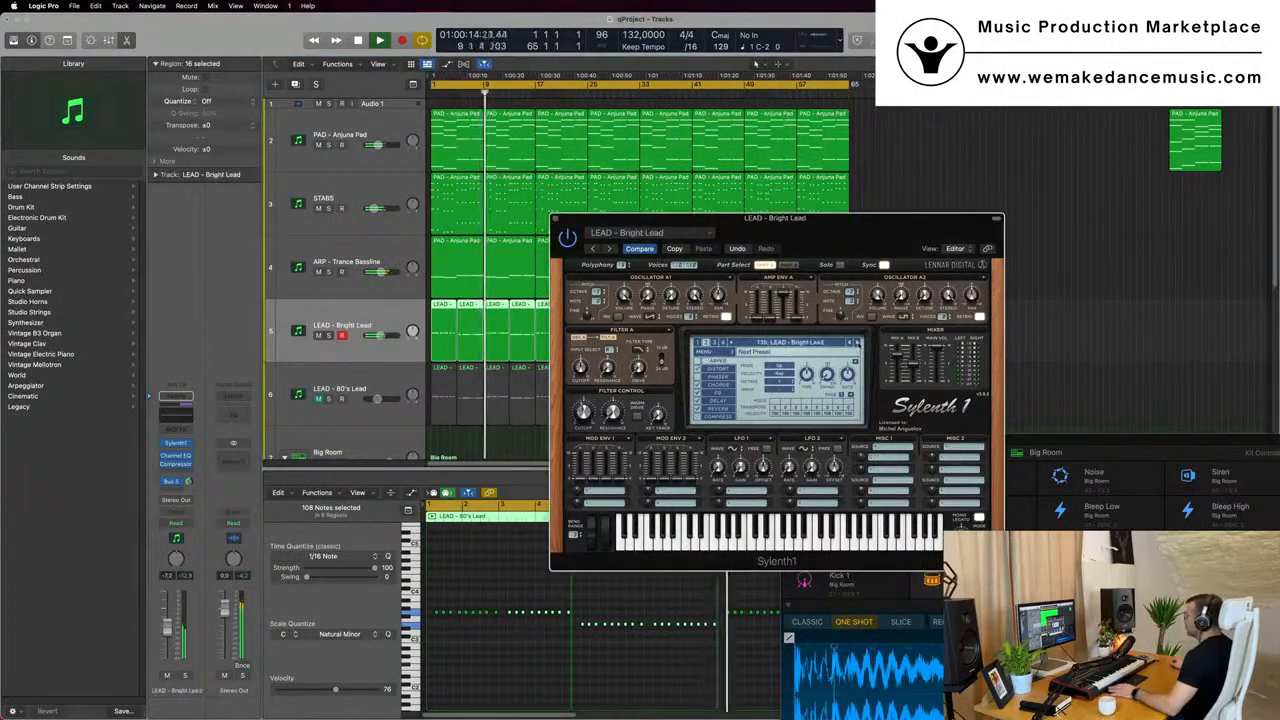
{"action": "left_click", "coordinate": [858, 344]}
{"action": "left_click", "coordinate": [858, 344]}
{"action": "left_click", "coordinate": [858, 344]}
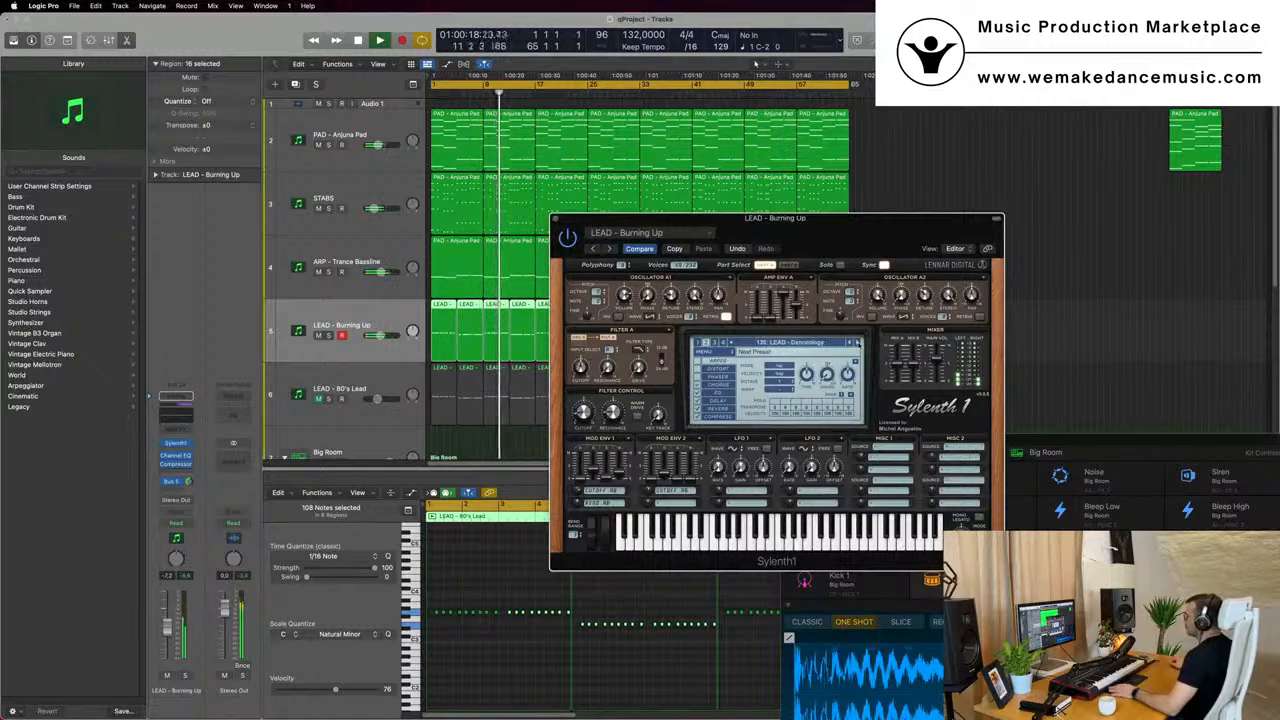
{"action": "left_click", "coordinate": [858, 344]}
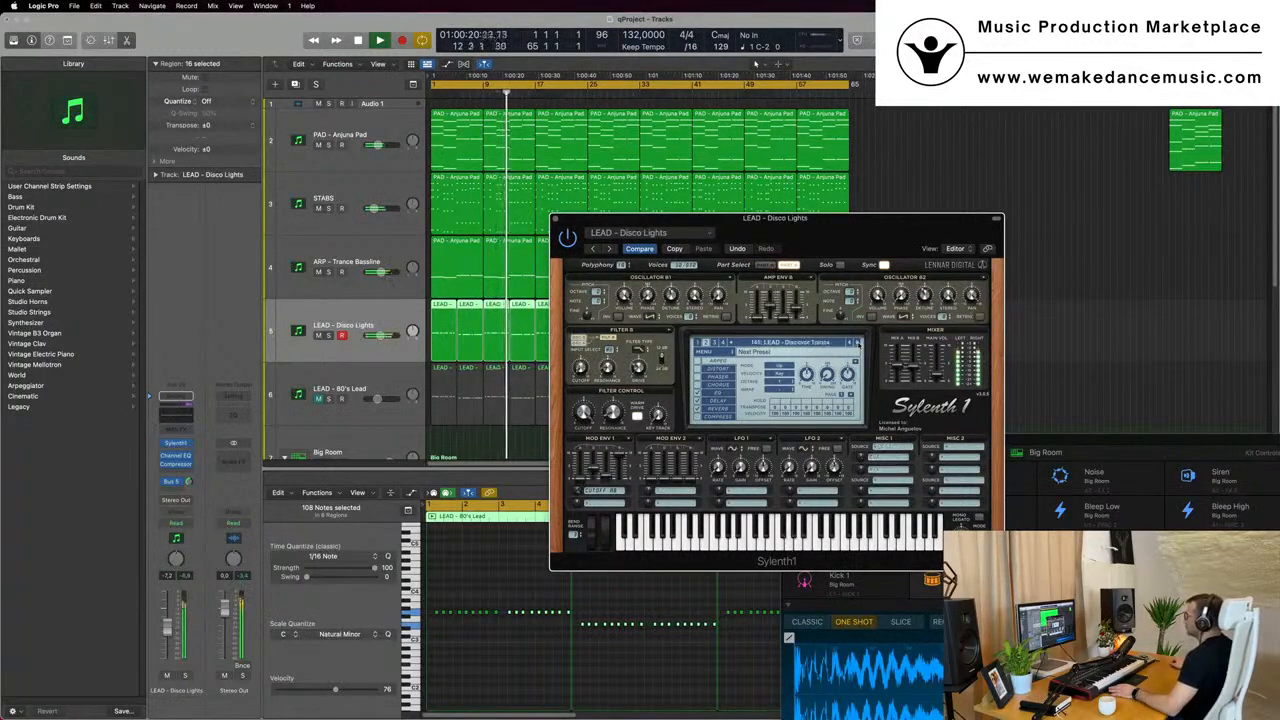
{"action": "left_click", "coordinate": [858, 344]}
{"action": "left_click", "coordinate": [858, 344]}
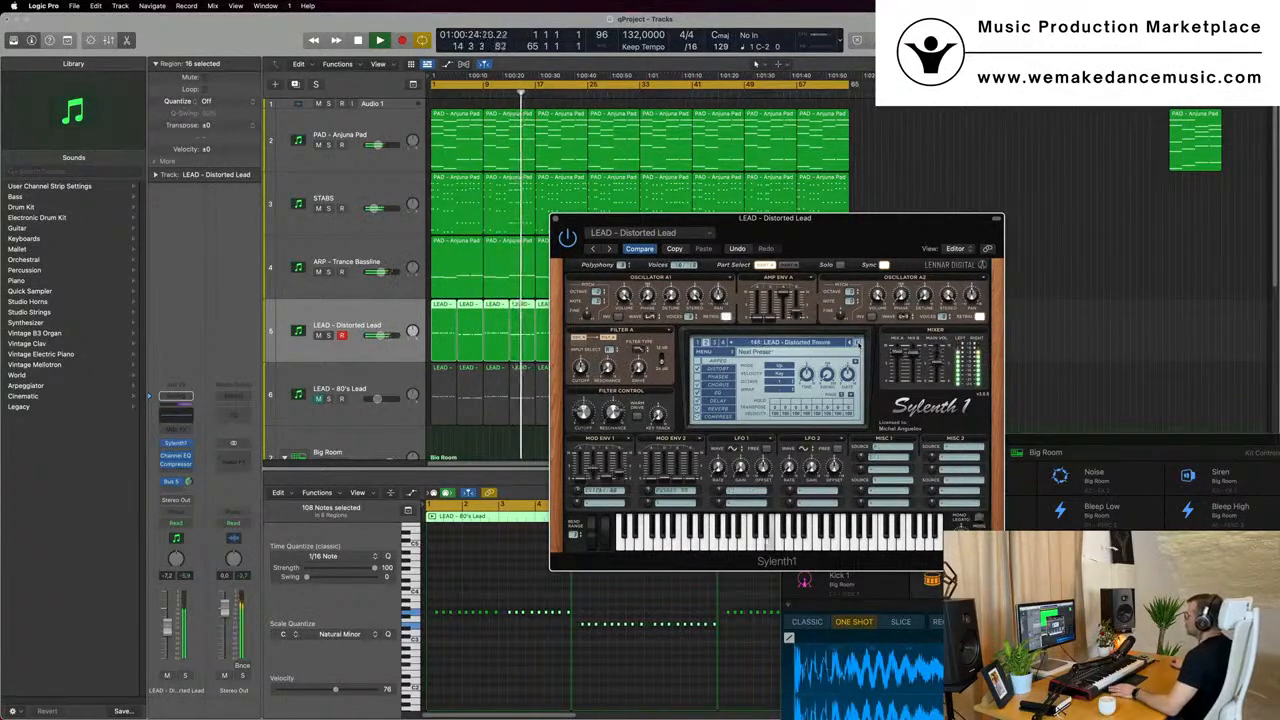
{"action": "left_click", "coordinate": [858, 344]}
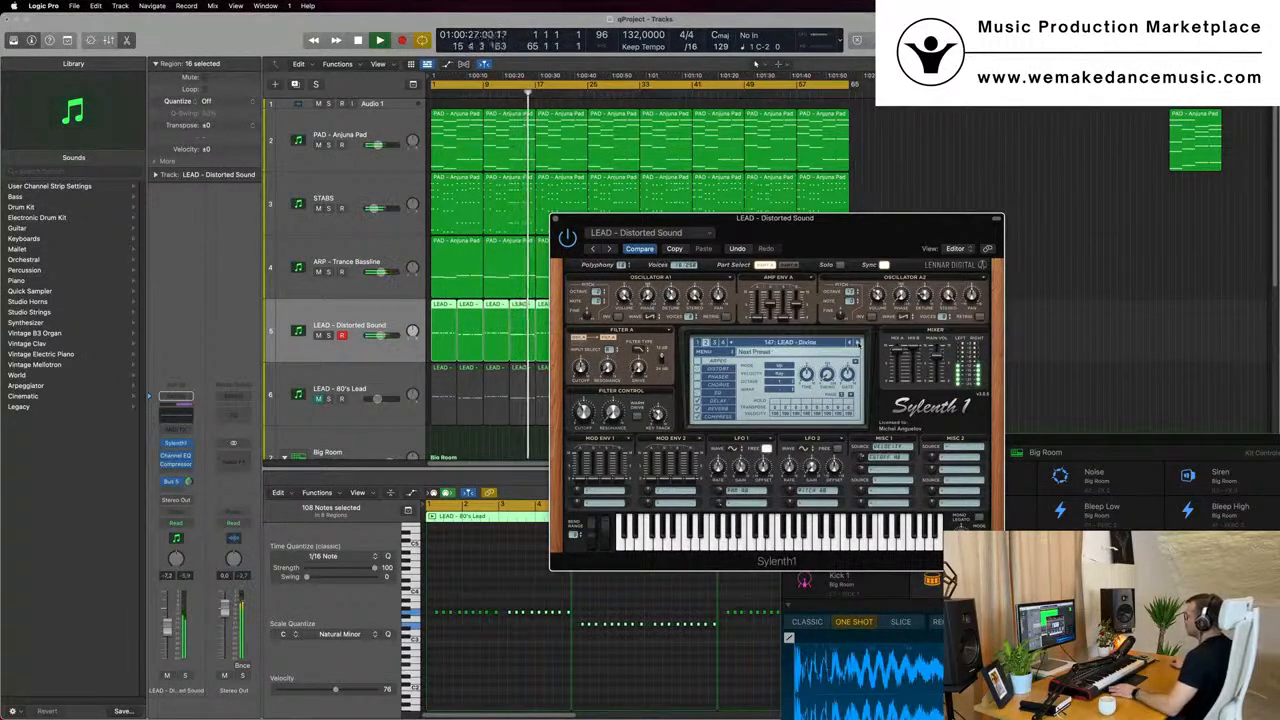
Restart playback and lower the LEAD - Divine track's volume.
{"action": "left_click_drag", "start_coordinate": [869, 234], "coordinate": [883, 199]}
{"action": "key", "text": "space"}
{"action": "key", "text": "space"}
{"action": "left_click_drag", "start_coordinate": [168, 627], "coordinate": [168, 629]}
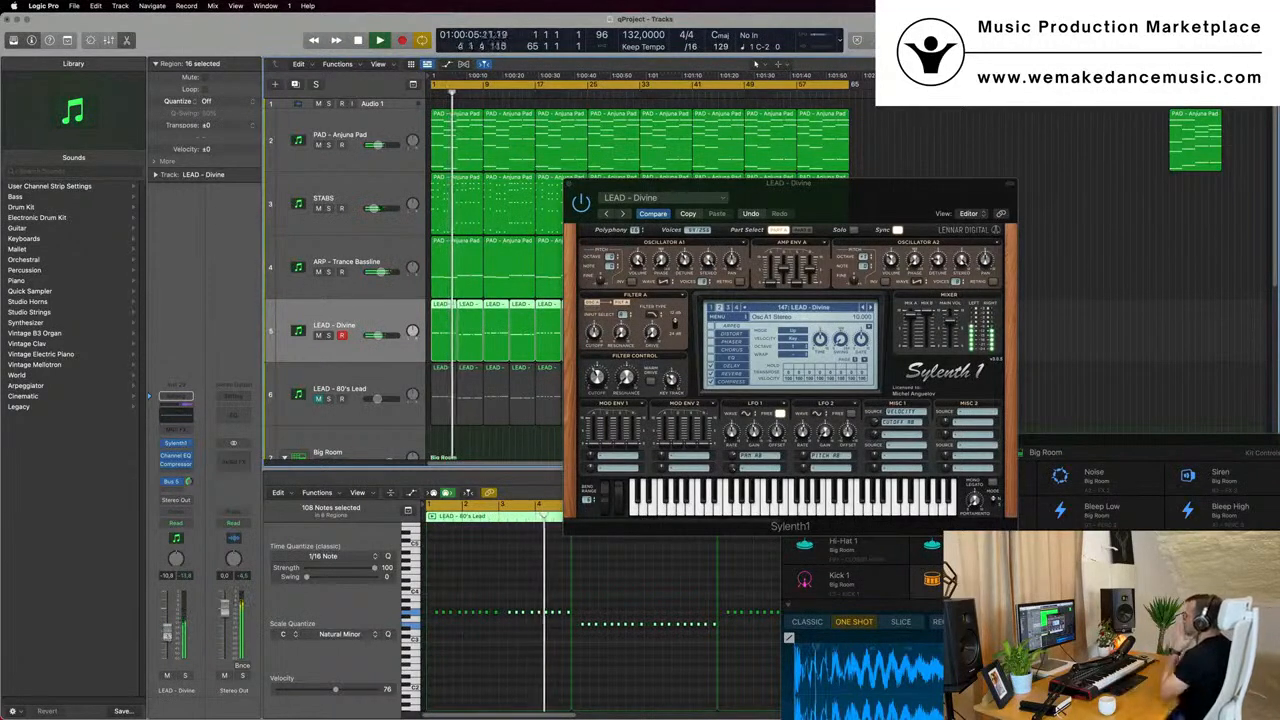
Open the phaser and reverb settings of the LEAD - Divine preset and switch off its built-in effects, including the compressor.
{"action": "left_click_drag", "start_coordinate": [977, 186], "coordinate": [924, 188]}
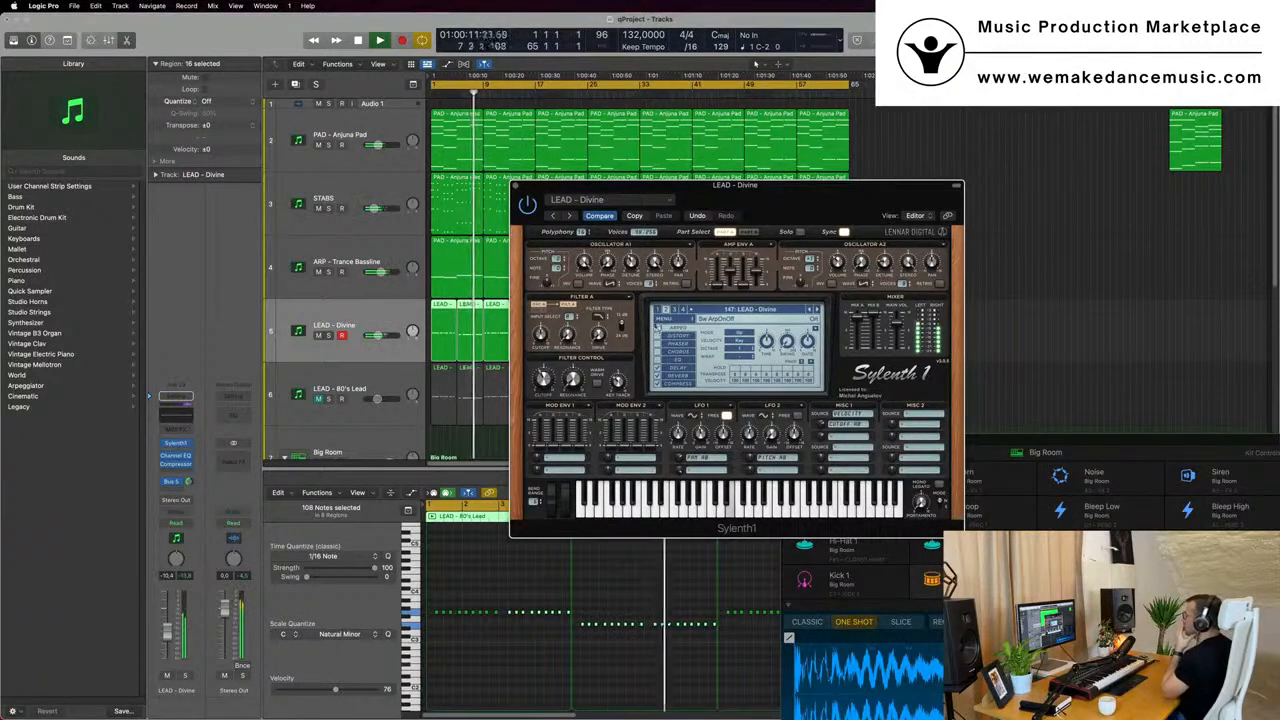
{"action": "key", "text": "space"}
{"action": "left_click_drag", "start_coordinate": [806, 196], "coordinate": [761, 175]}
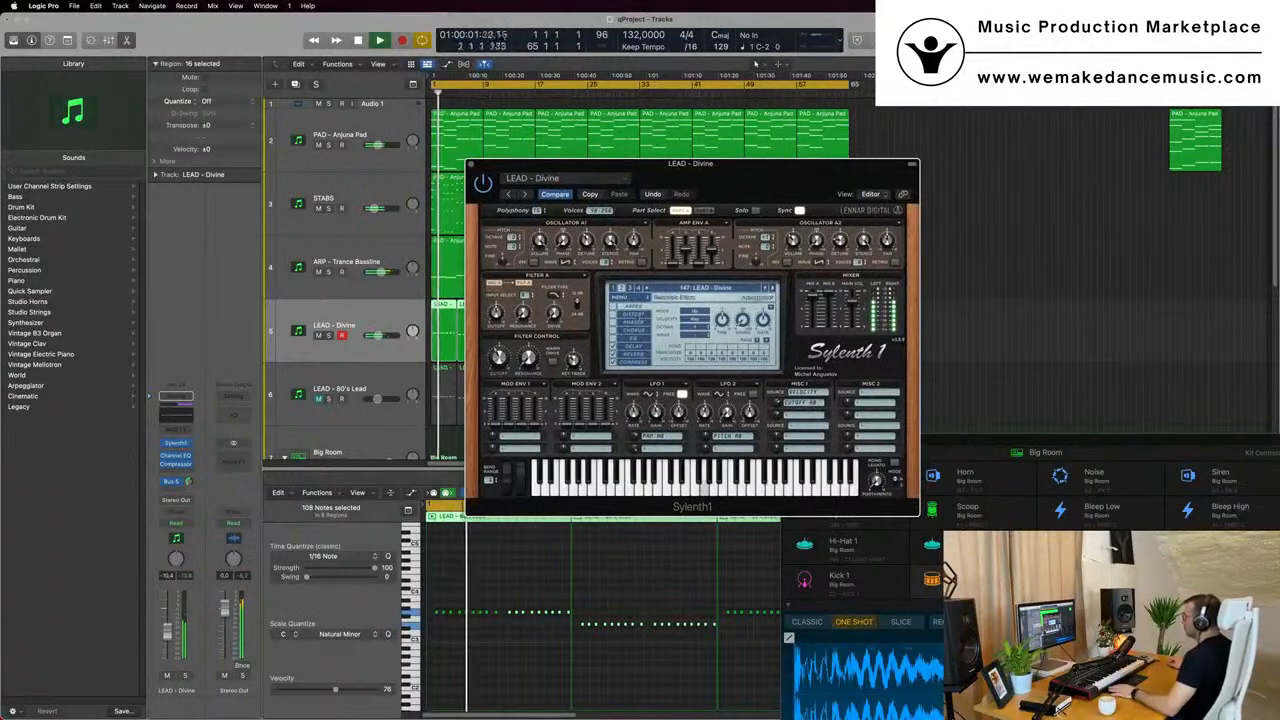
{"action": "left_click", "coordinate": [624, 323]}
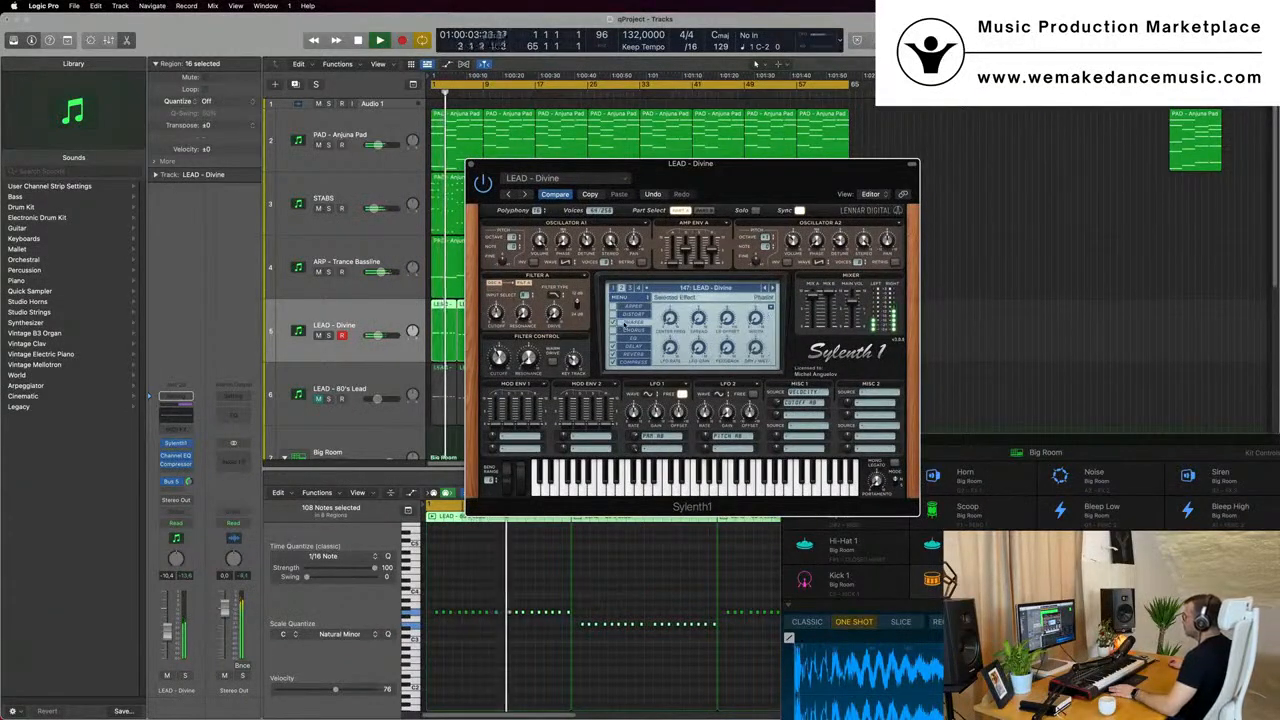
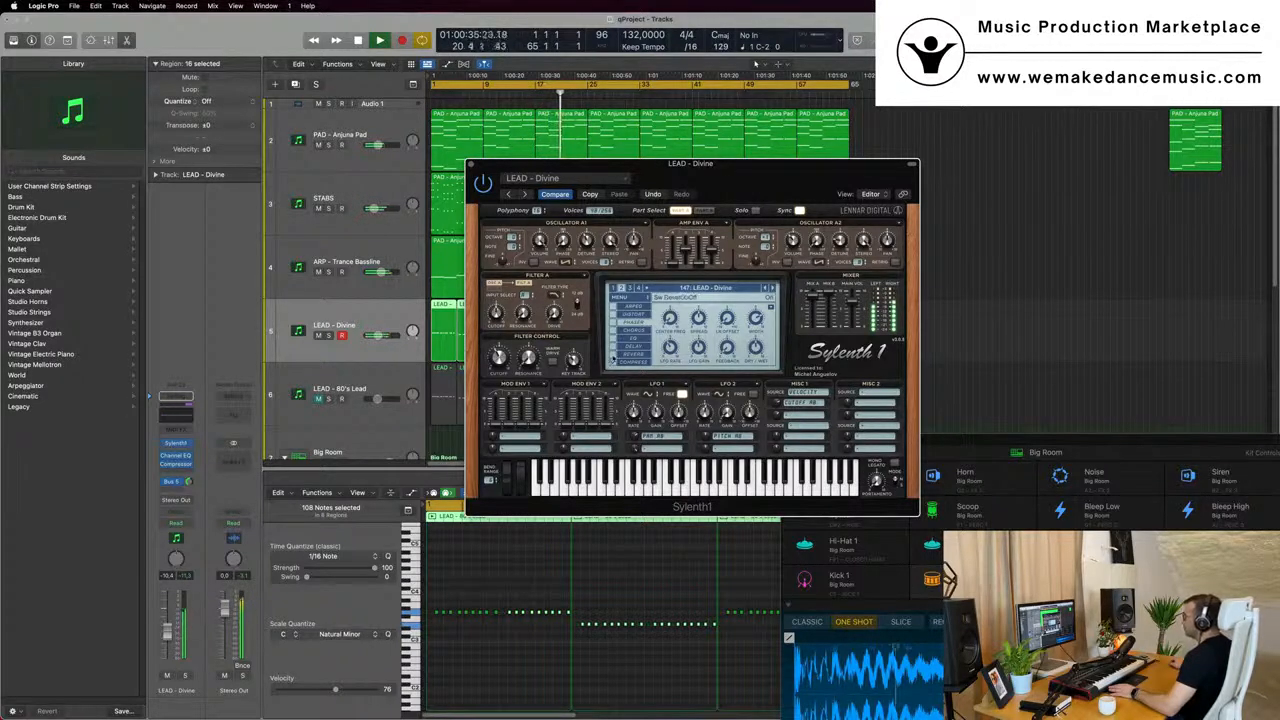
{"action": "left_click", "coordinate": [628, 354]}
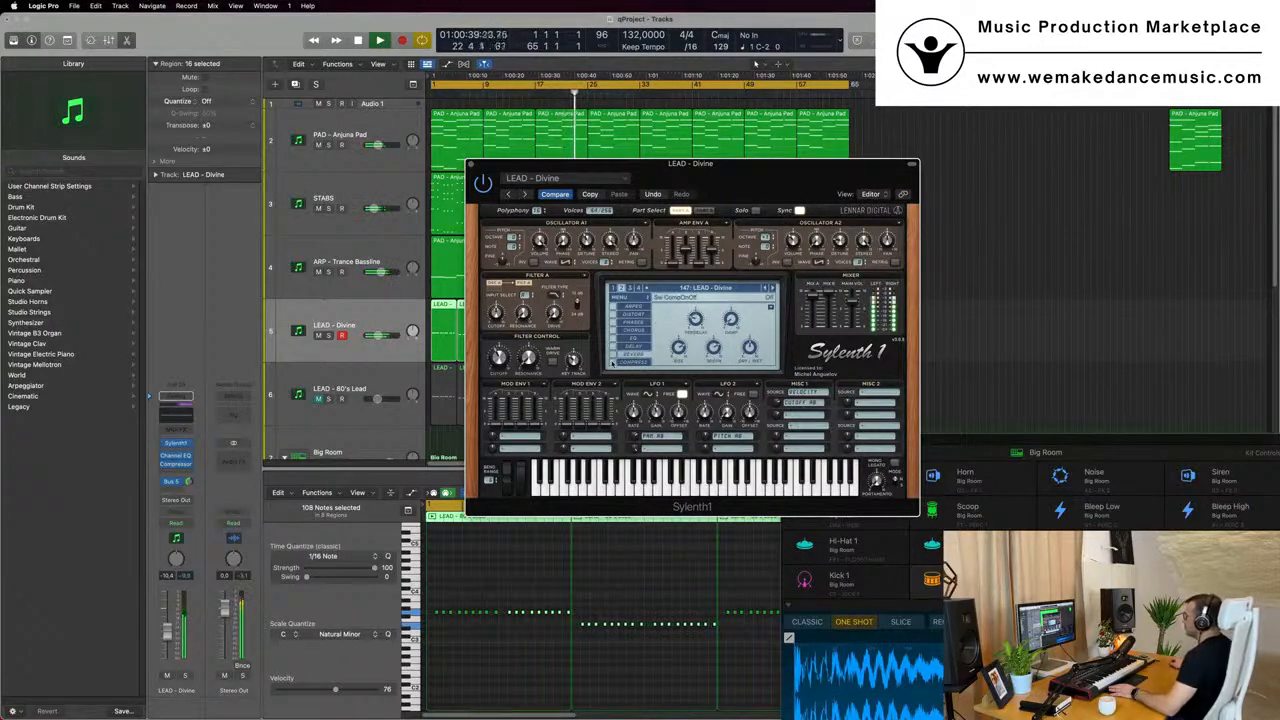
Replay the project from the start, lower the lead track's volume to about -12.6 dB and adjust its Bus 5 send level.
{"action": "left_click_drag", "start_coordinate": [705, 184], "coordinate": [997, 167]}
{"action": "key", "text": "space"}
{"action": "left_click", "coordinate": [409, 321]}
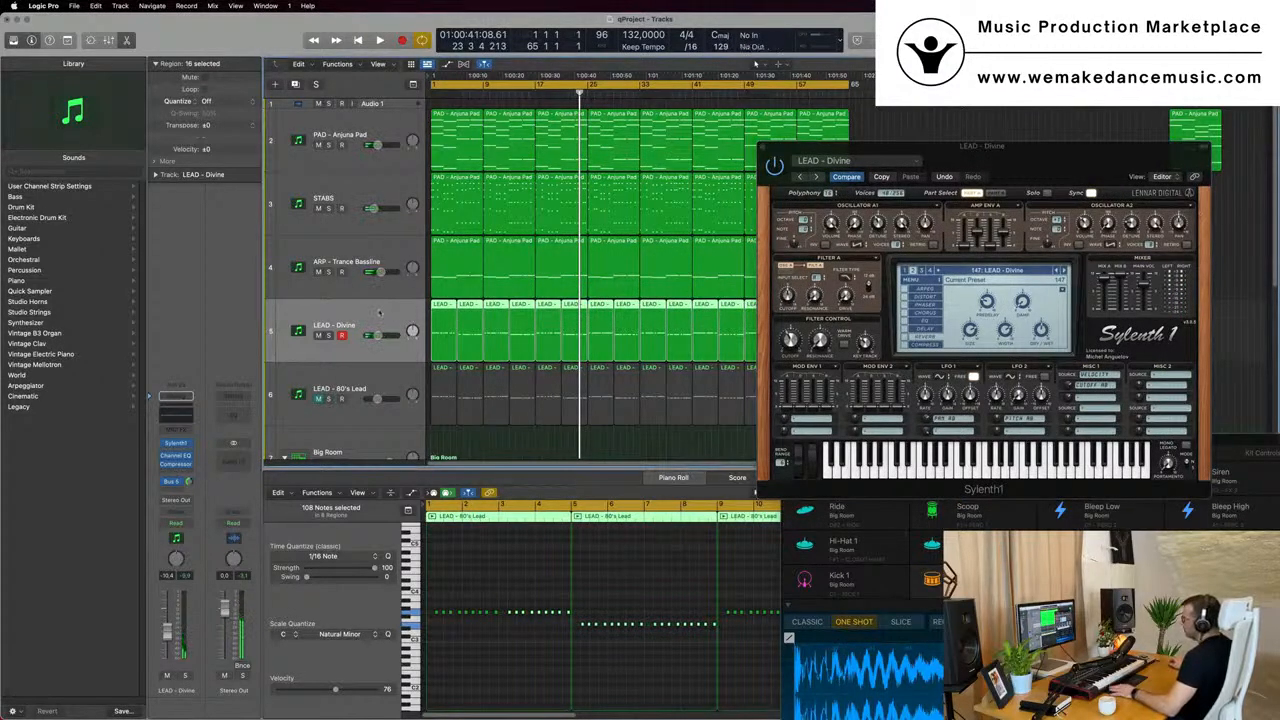
{"action": "key", "text": "Return"}
{"action": "key", "text": "space"}
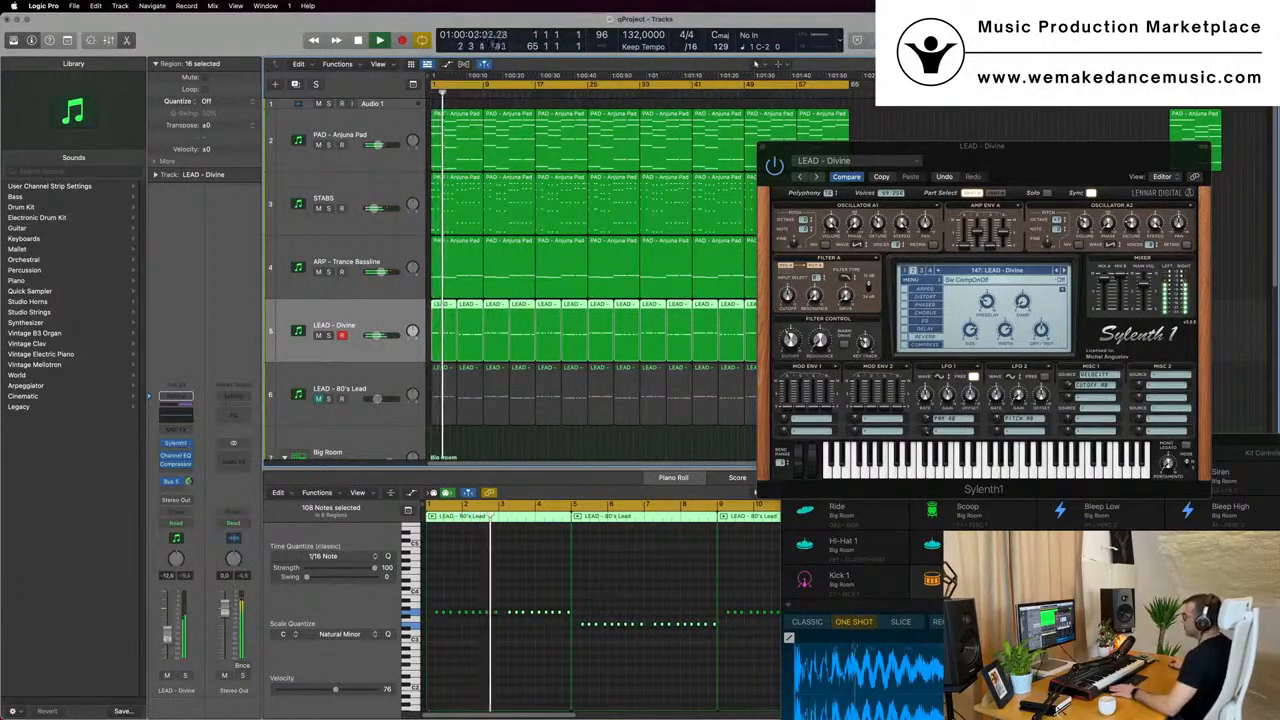
{"action": "key", "text": "Return"}
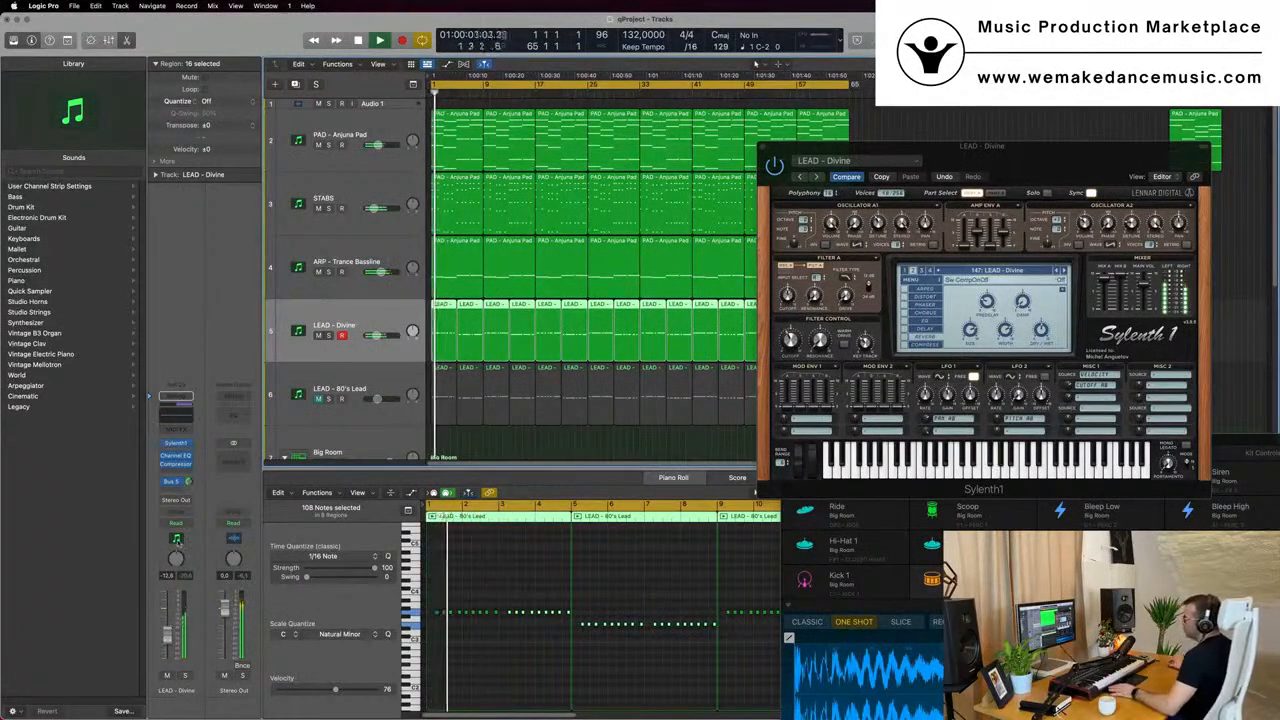
{"action": "left_click_drag", "start_coordinate": [188, 482], "coordinate": [188, 484]}
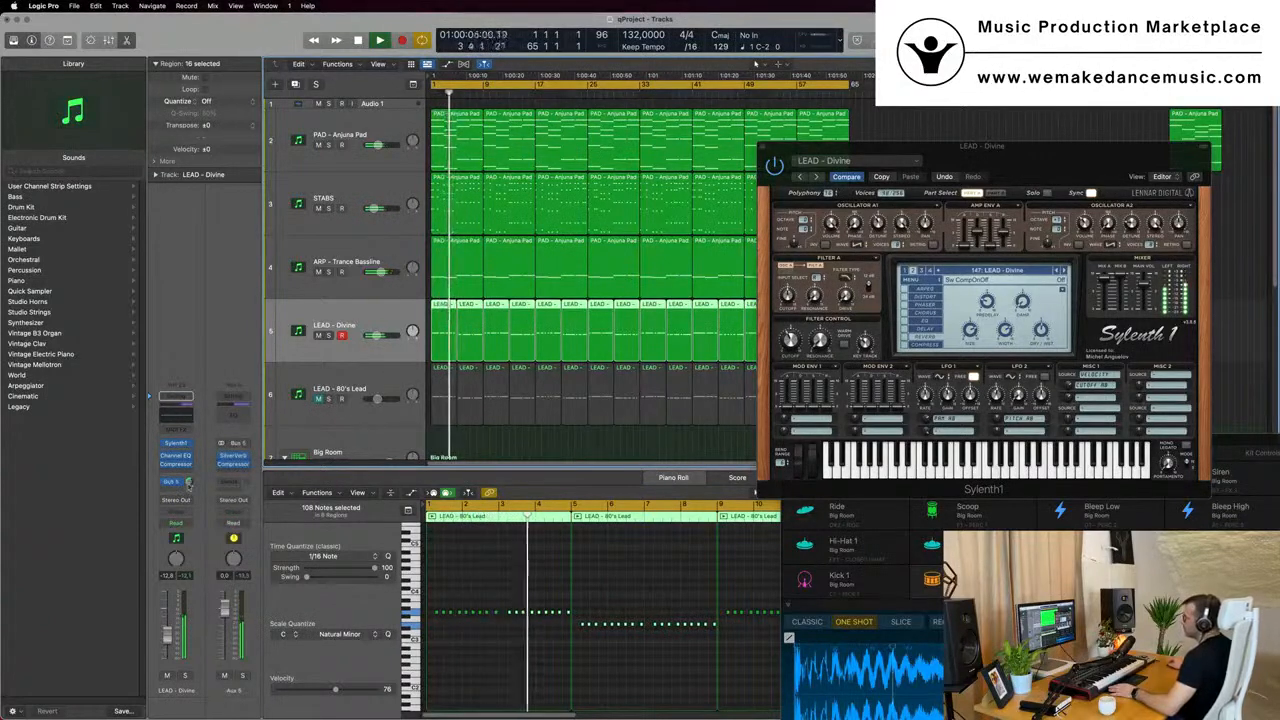
Stop playback and add a send to Bus 8 on the LEAD - Divine track.
{"action": "key", "text": "space"}
{"action": "left_click", "coordinate": [173, 481]}
{"action": "mouse_move", "coordinate": [174, 505]}
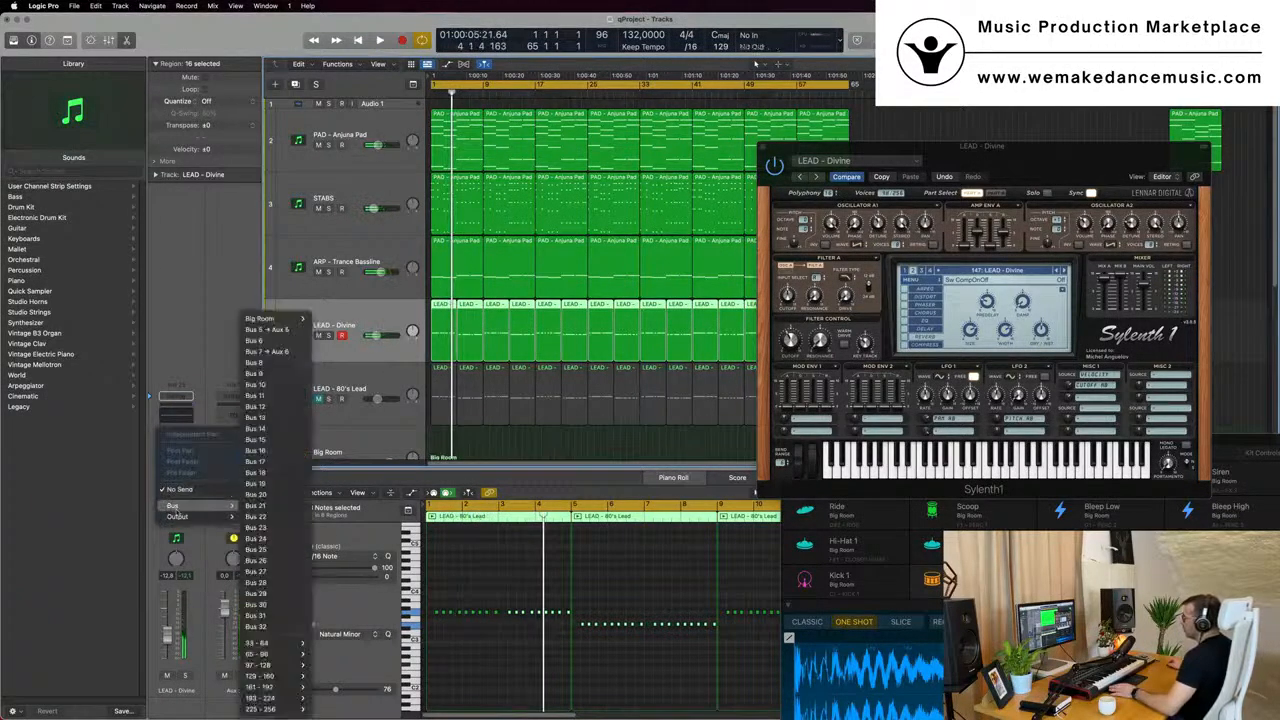
{"action": "left_click", "coordinate": [278, 365]}
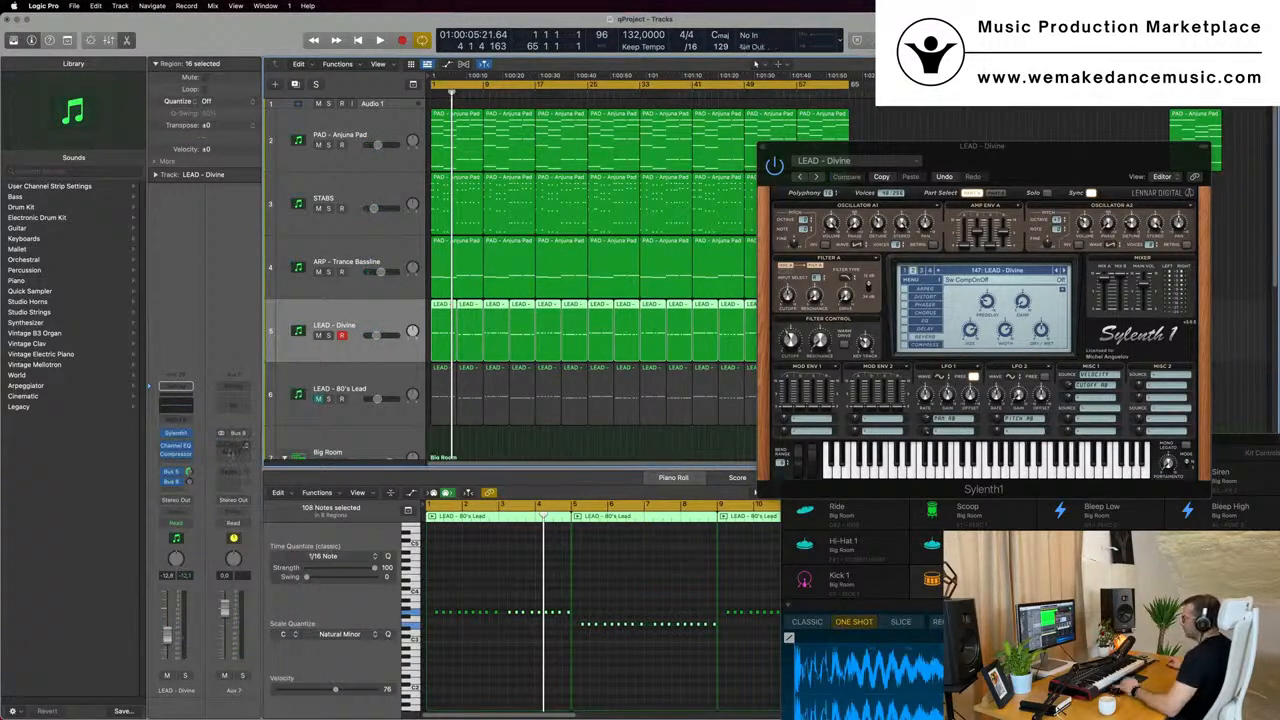
Insert a stereo Delay Designer on the Aux 7 channel.
{"action": "left_click", "coordinate": [235, 449]}
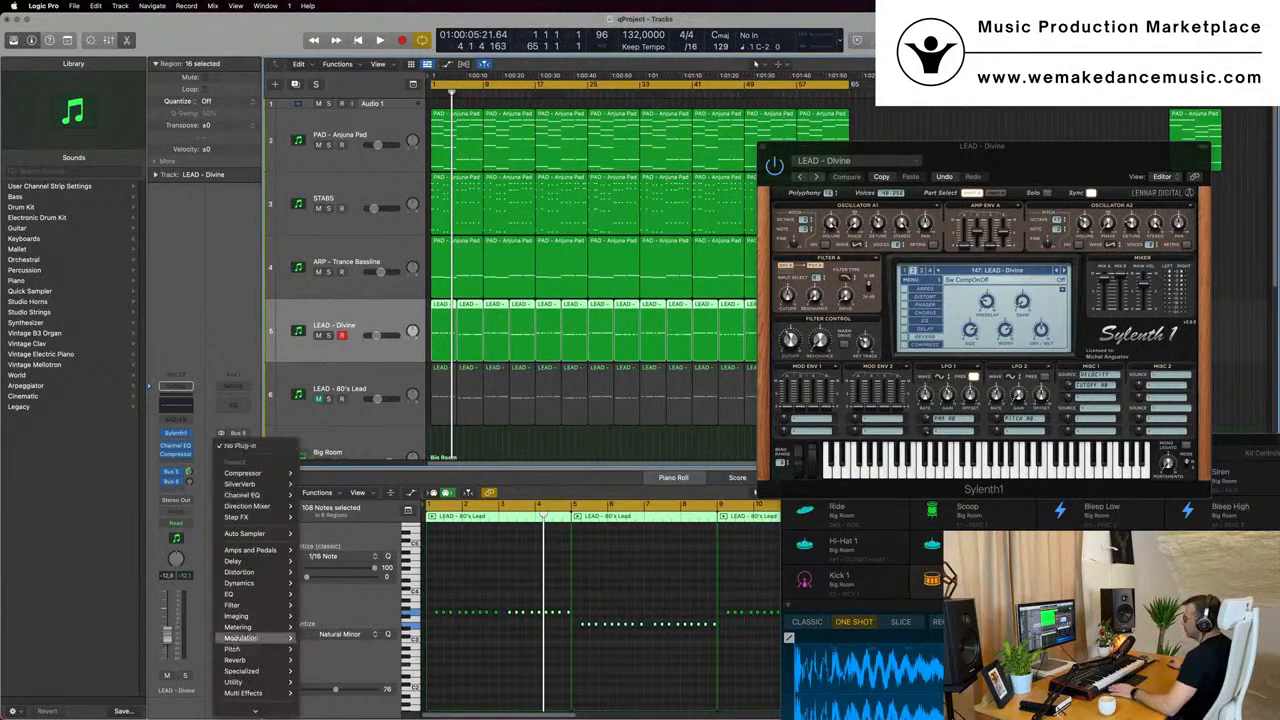
{"action": "mouse_move", "coordinate": [285, 561]}
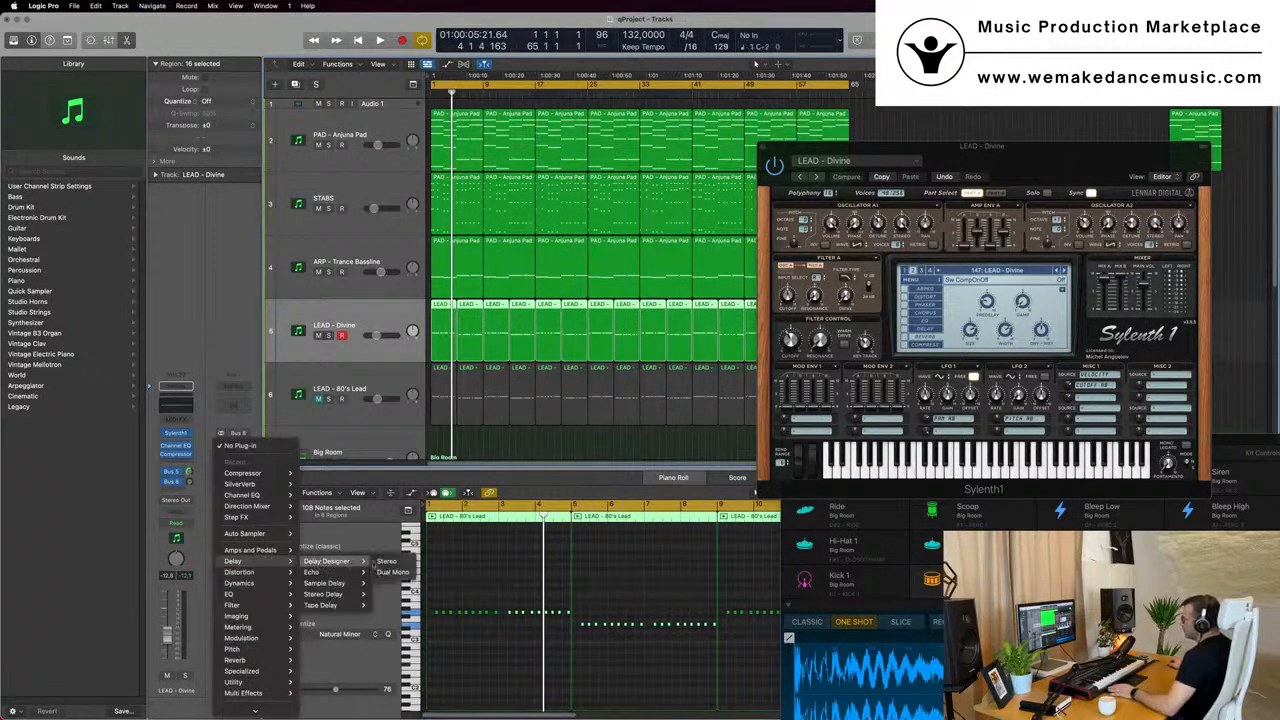
{"action": "left_click", "coordinate": [386, 561]}
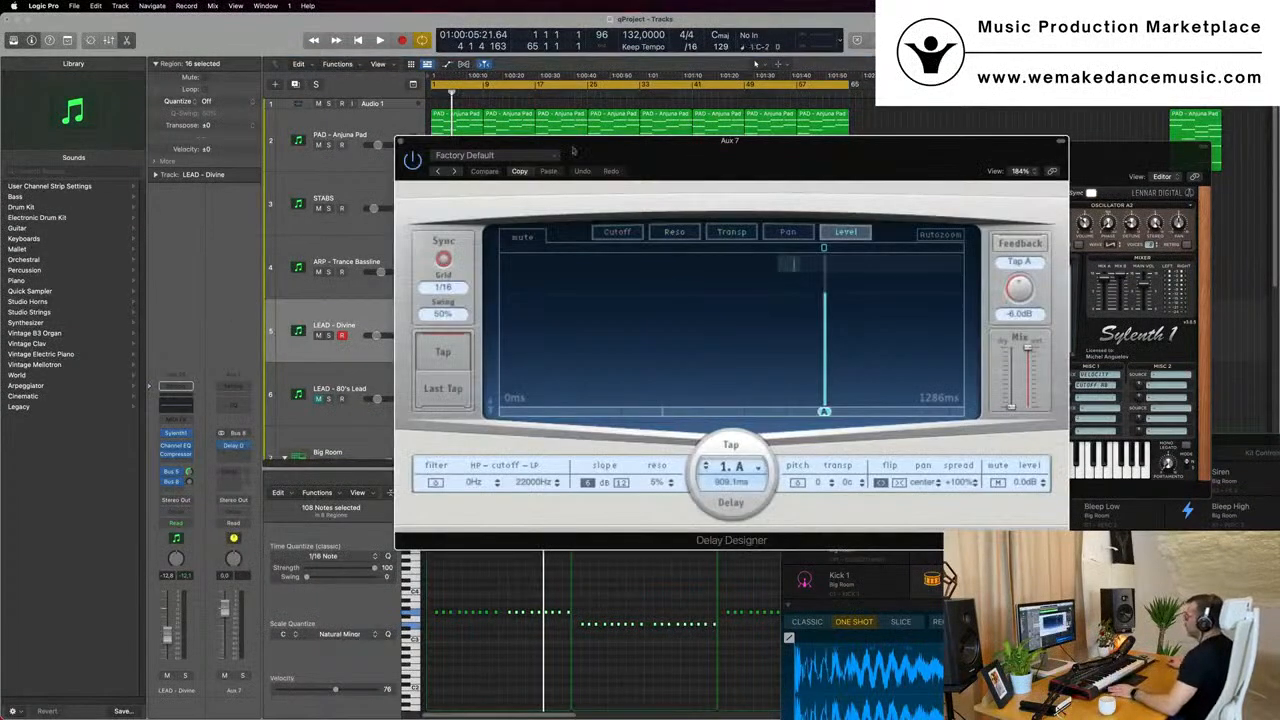
Load the 1/16 Slow Pan preset in Delay Designer and move its window aside.
{"action": "left_click", "coordinate": [541, 160]}
{"action": "mouse_move", "coordinate": [577, 369]}
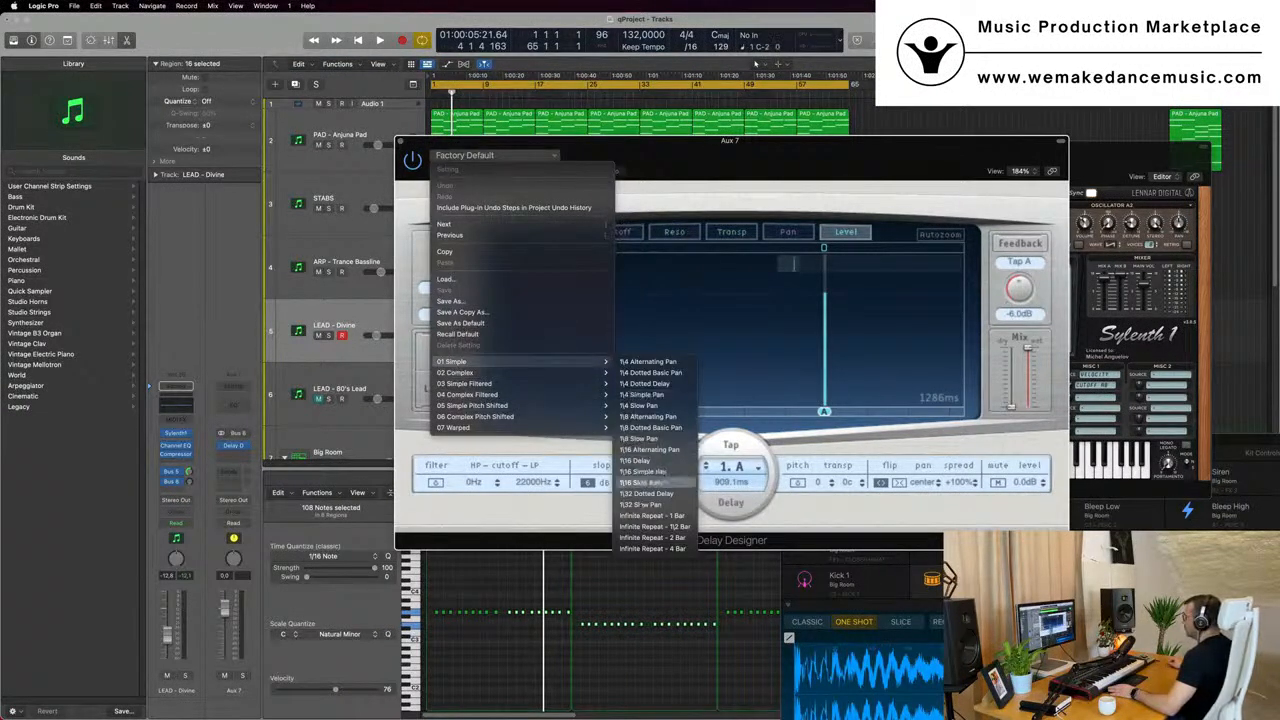
{"action": "left_click", "coordinate": [652, 483]}
{"action": "left_click_drag", "start_coordinate": [800, 170], "coordinate": [870, 158]}
Raise the lead's Bus 8 send level during playback and load the 1/8 Slow Pan preset in Delay Designer.
{"action": "key", "text": "space"}
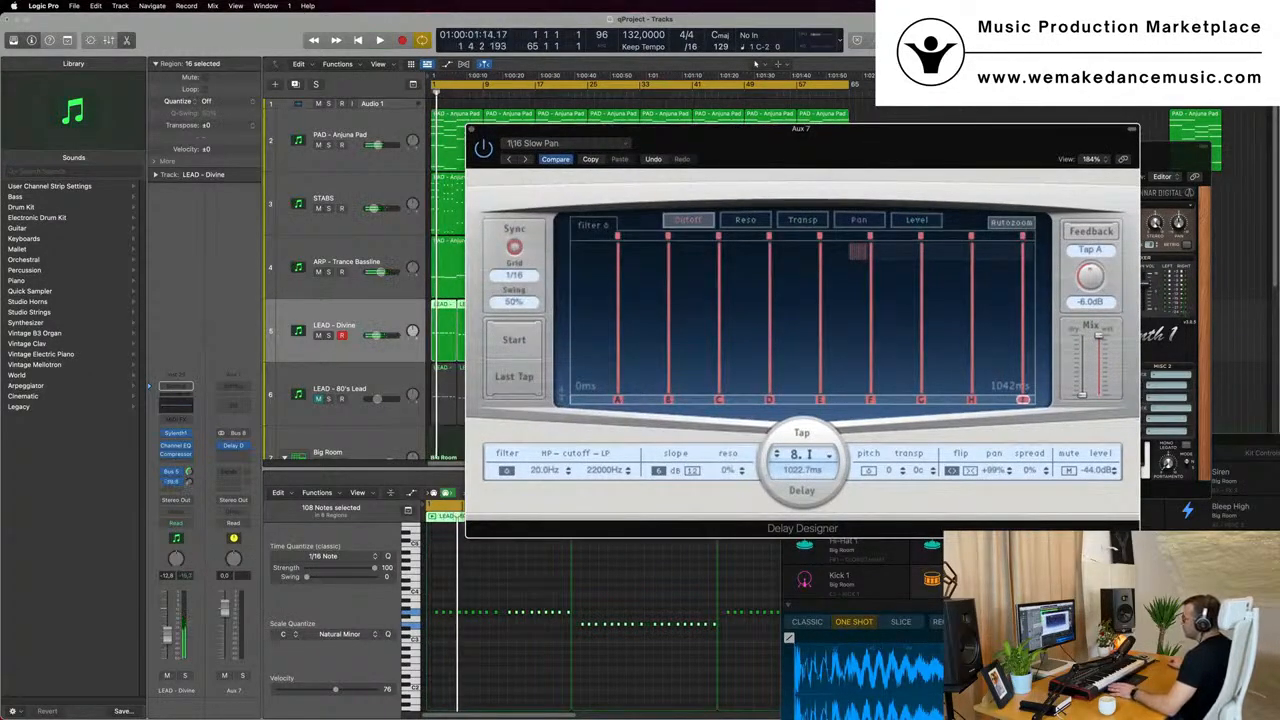
{"action": "key", "text": "space"}
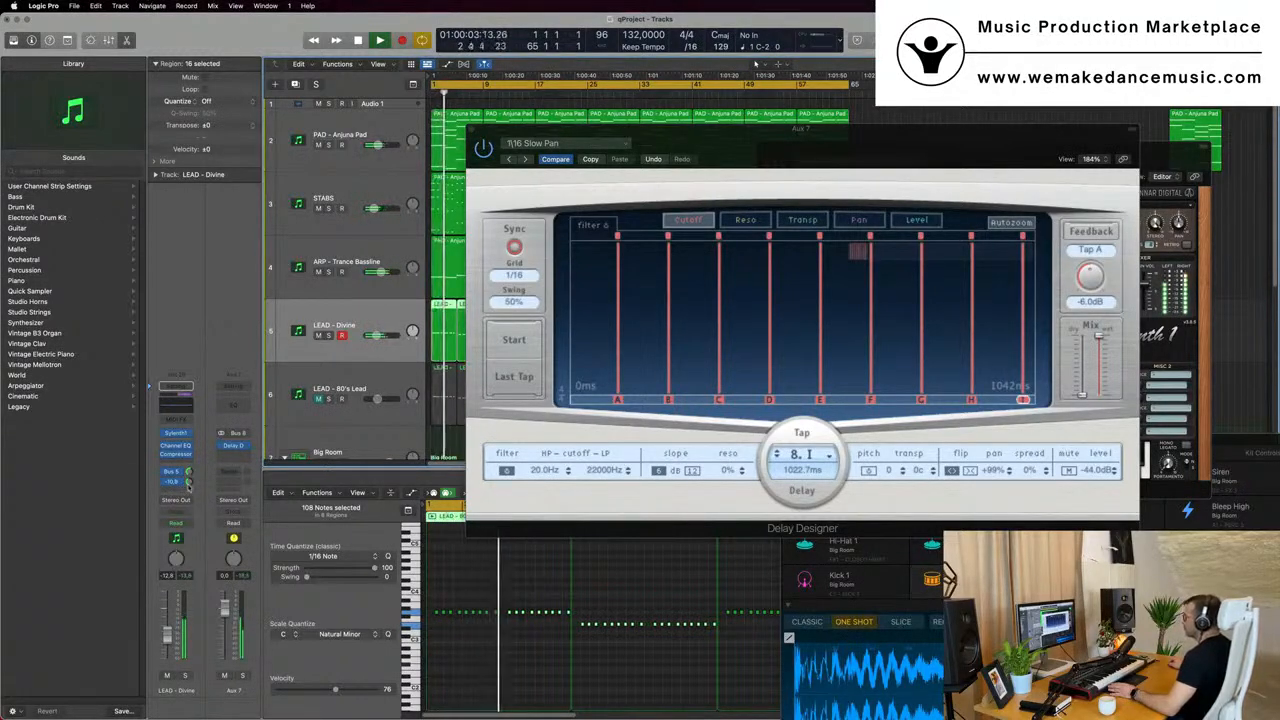
{"action": "left_click", "coordinate": [601, 143]}
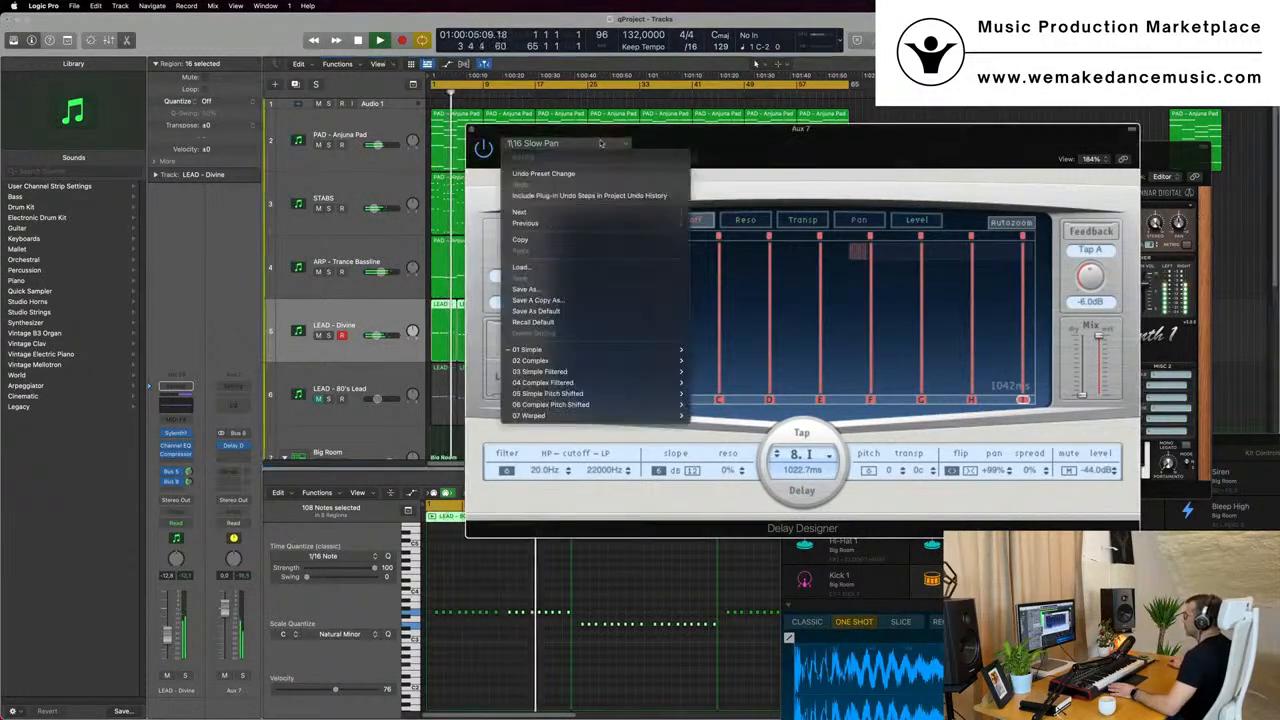
{"action": "mouse_move", "coordinate": [640, 349]}
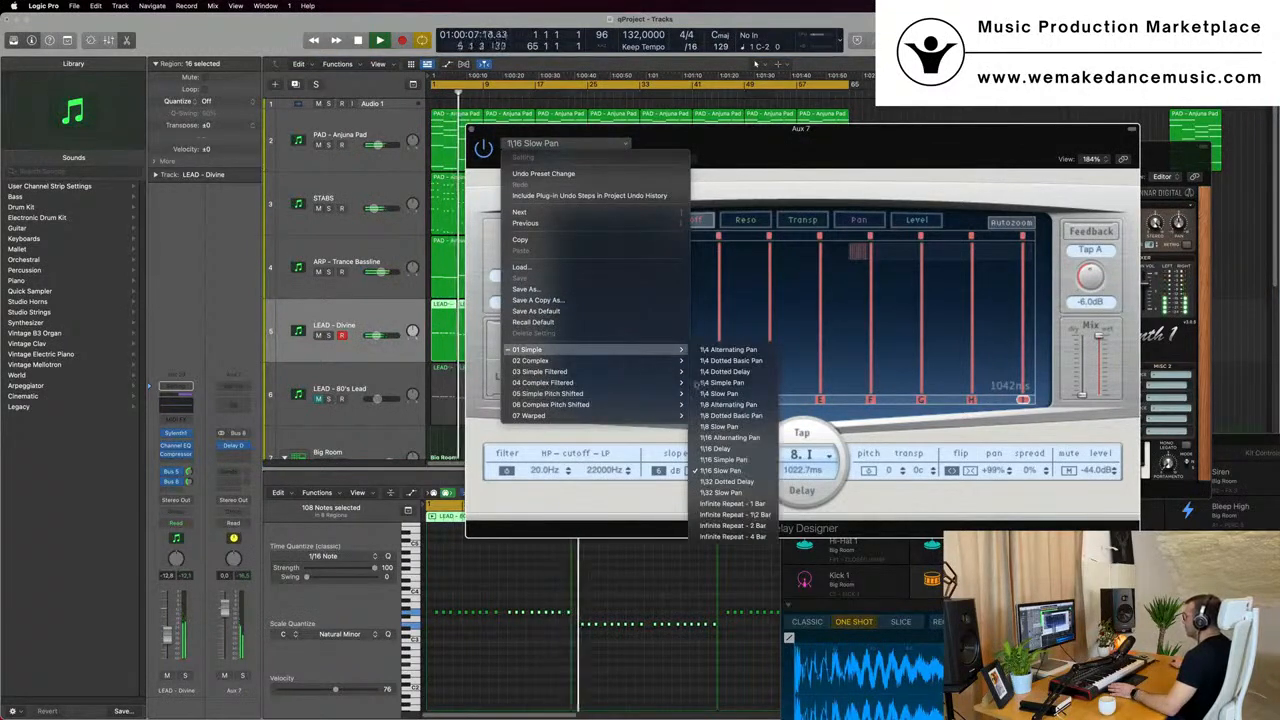
{"action": "left_click", "coordinate": [722, 426]}
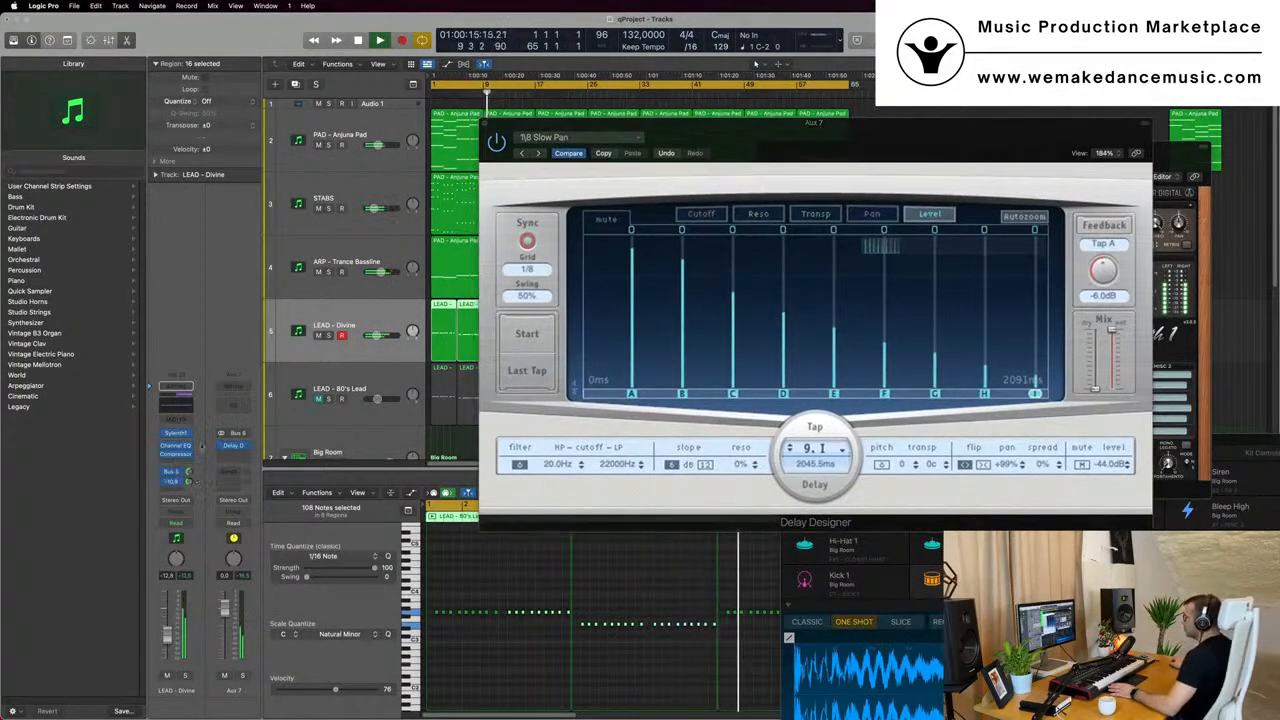
Check the LEAD - Divine track's Sylenth1 settings during playback and close the Sylenth1 and Delay Designer windows.
{"action": "left_click", "coordinate": [176, 433]}
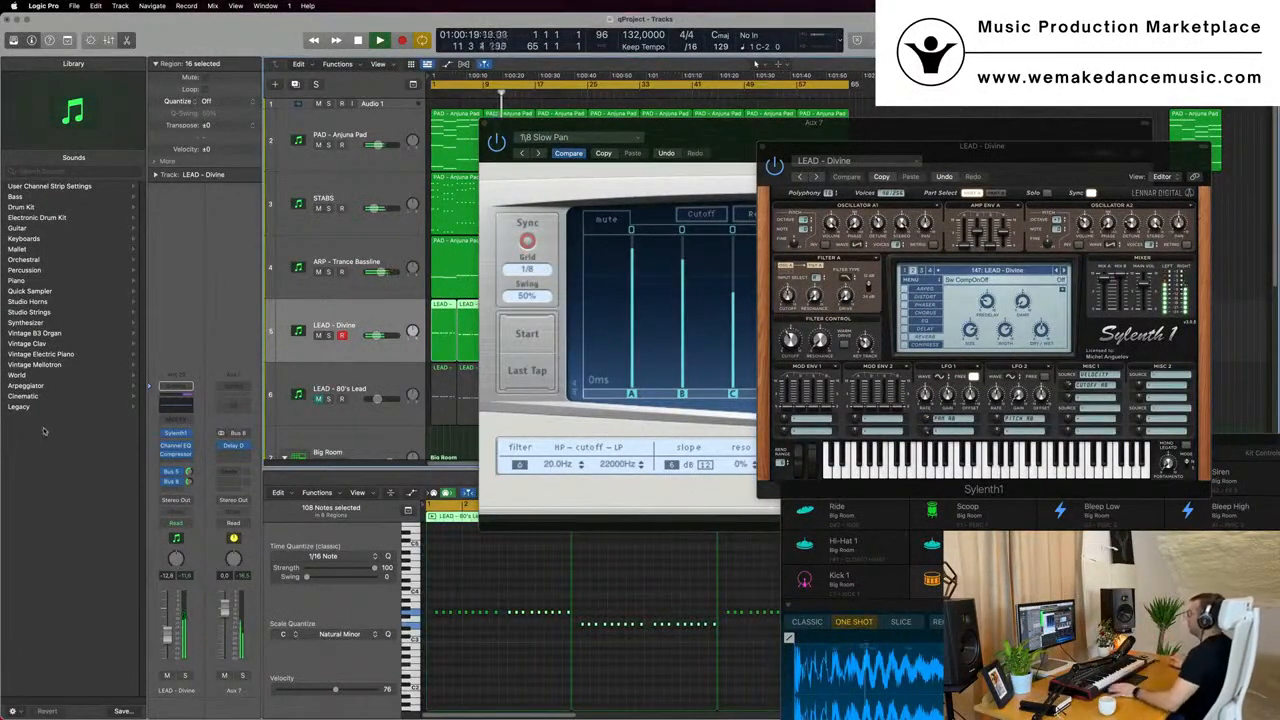
{"action": "left_click_drag", "start_coordinate": [1038, 168], "coordinate": [742, 245]}
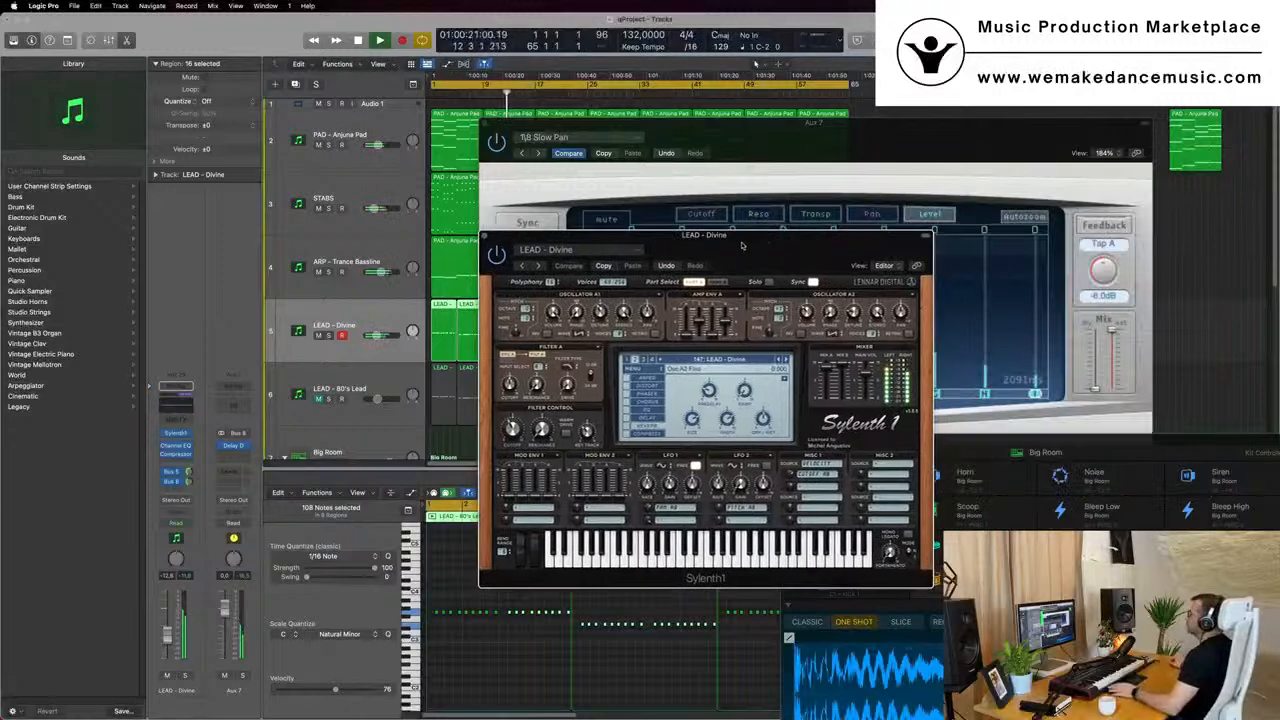
{"action": "left_click", "coordinate": [484, 237]}
{"action": "left_click_drag", "start_coordinate": [487, 124], "coordinate": [362, 216]}
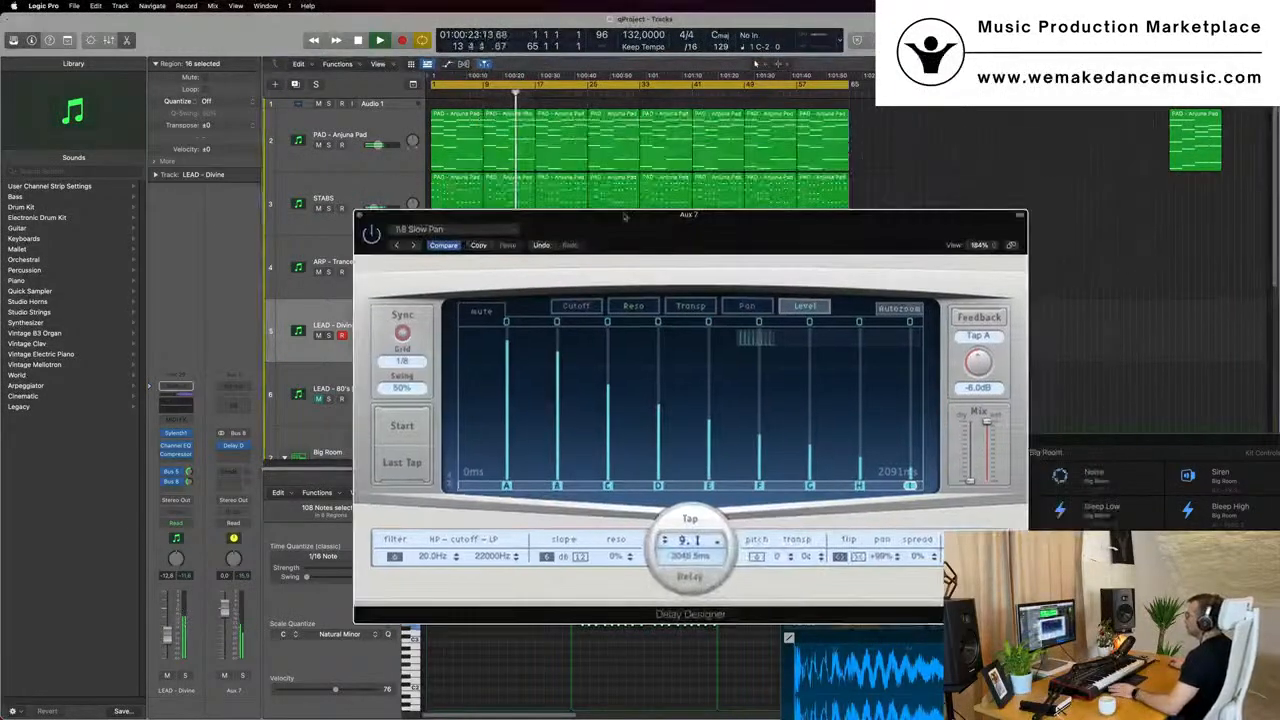
{"action": "left_click", "coordinate": [360, 215]}
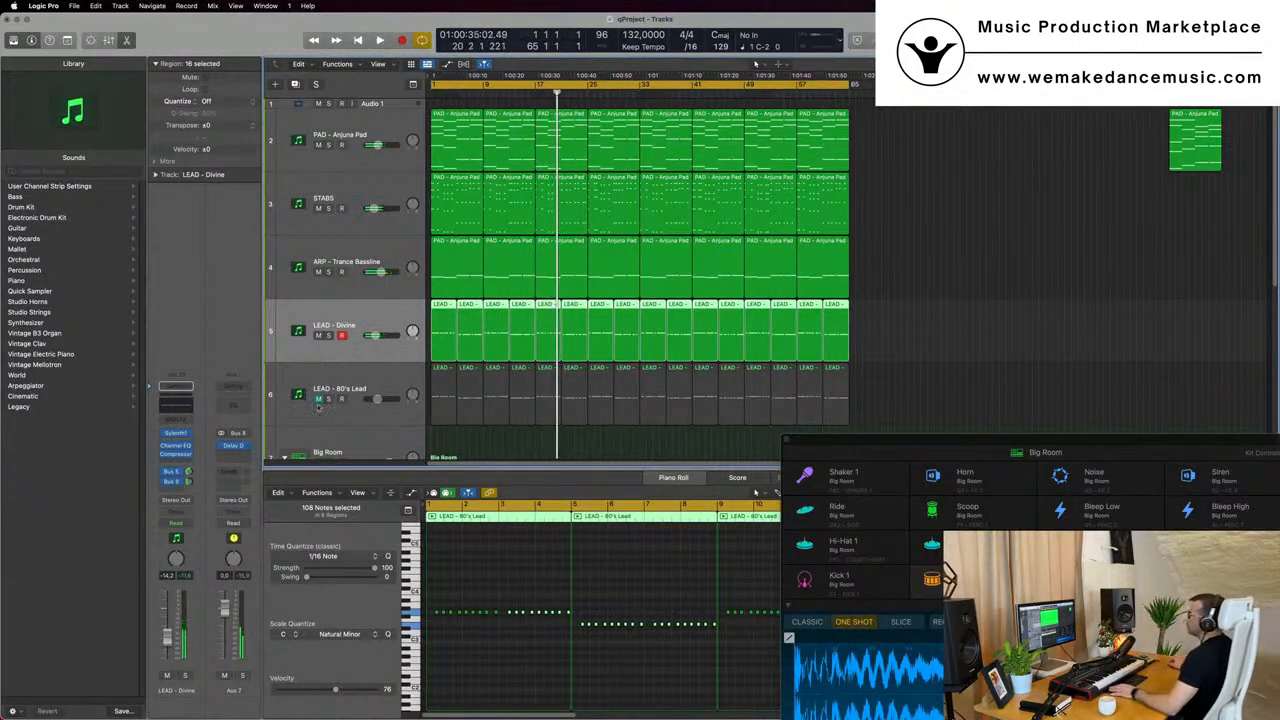
Unmute the LEAD - 80's Lead track, return to the start of the song and select that track.
{"action": "left_click", "coordinate": [318, 399]}
{"action": "key", "text": "Return"}
{"action": "left_click", "coordinate": [305, 420]}
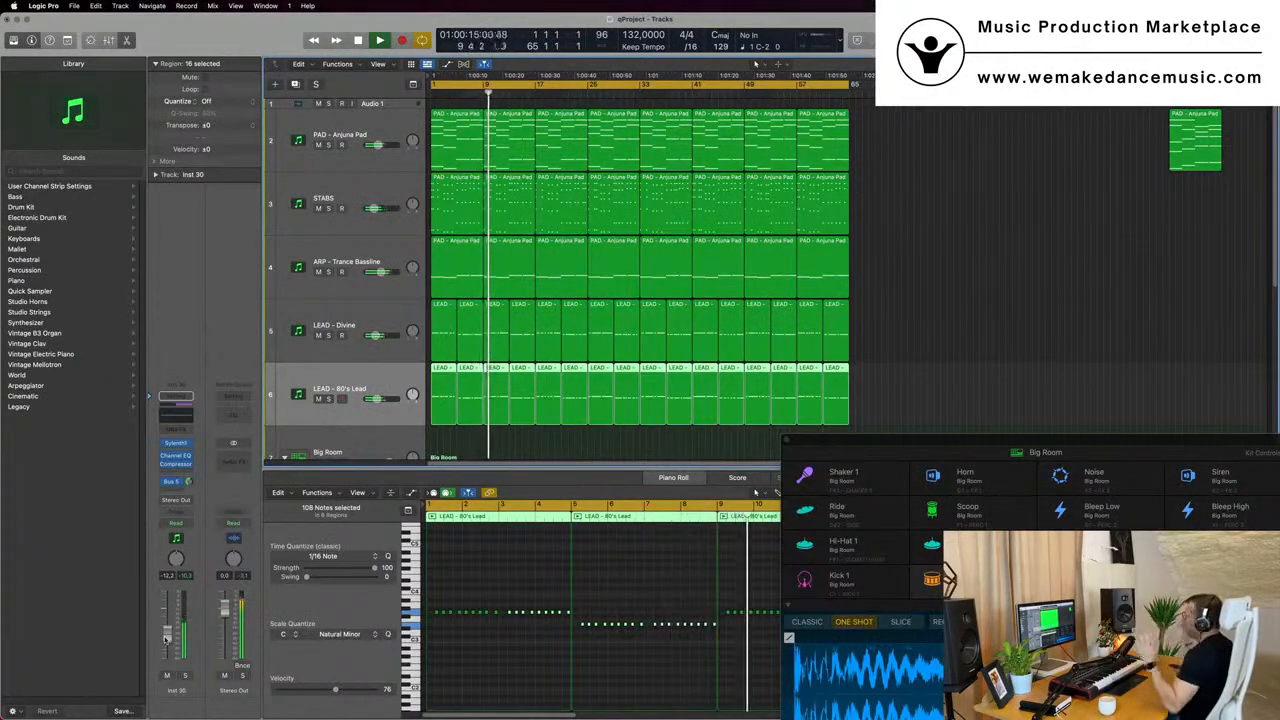
Apply a 12 dB/Oct low cut at about 312 Hz in the LEAD - Divine track's Channel EQ.
{"action": "left_click", "coordinate": [367, 320]}
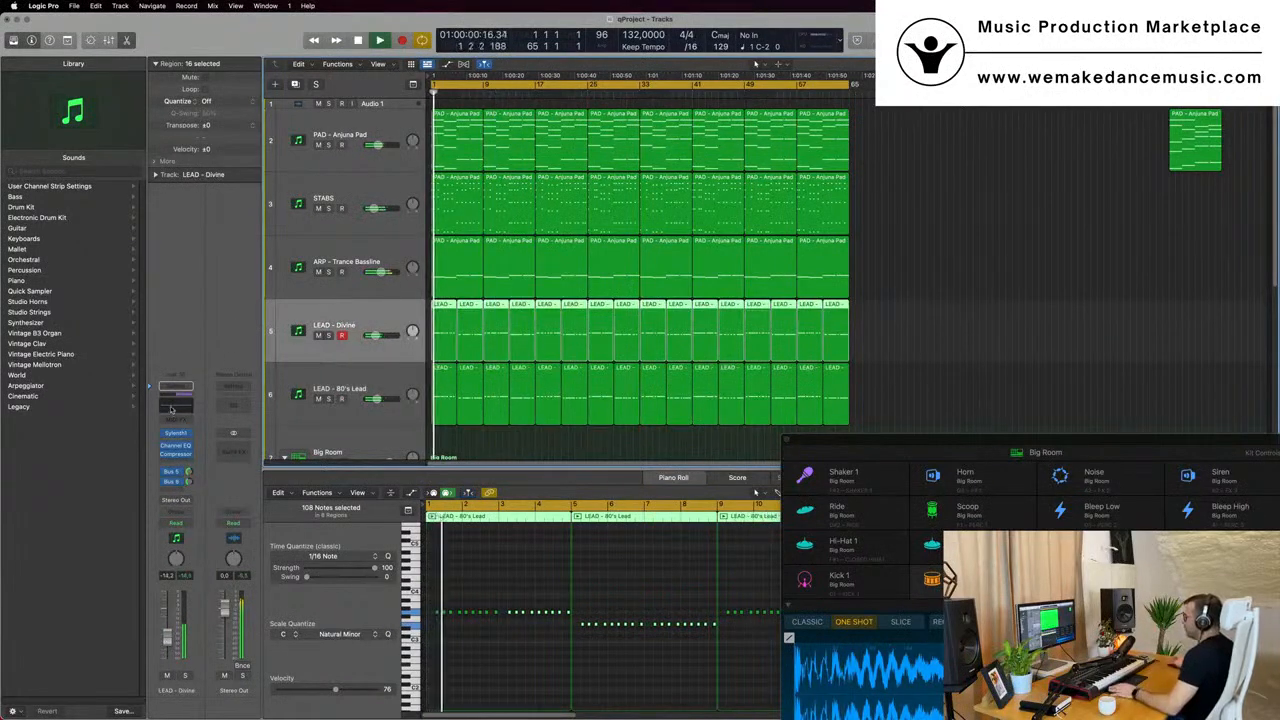
{"action": "left_click", "coordinate": [171, 405]}
{"action": "left_click_drag", "start_coordinate": [461, 319], "coordinate": [700, 345]}
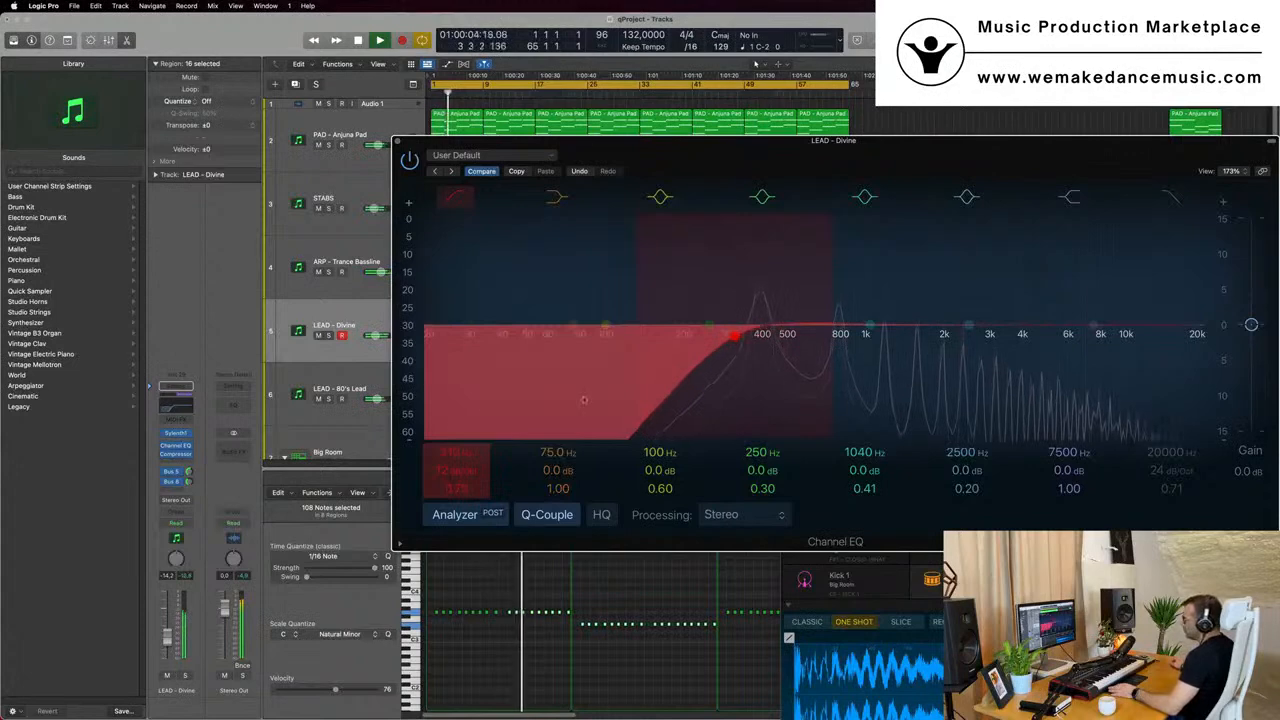
{"action": "left_click_drag", "start_coordinate": [609, 141], "coordinate": [923, 177]}
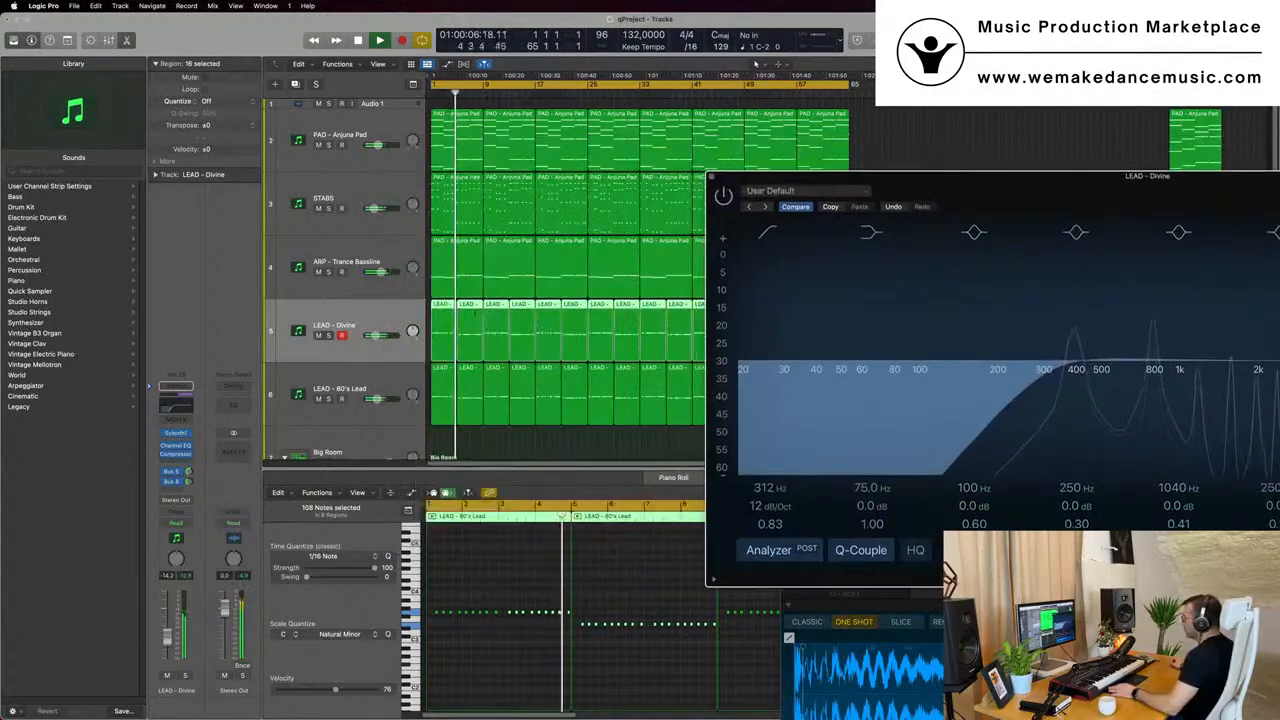
Set a 12 dB/Oct low cut at about 234 Hz in the LEAD - 80's Lead track's Channel EQ and close both EQ windows.
{"action": "key", "text": "Down"}
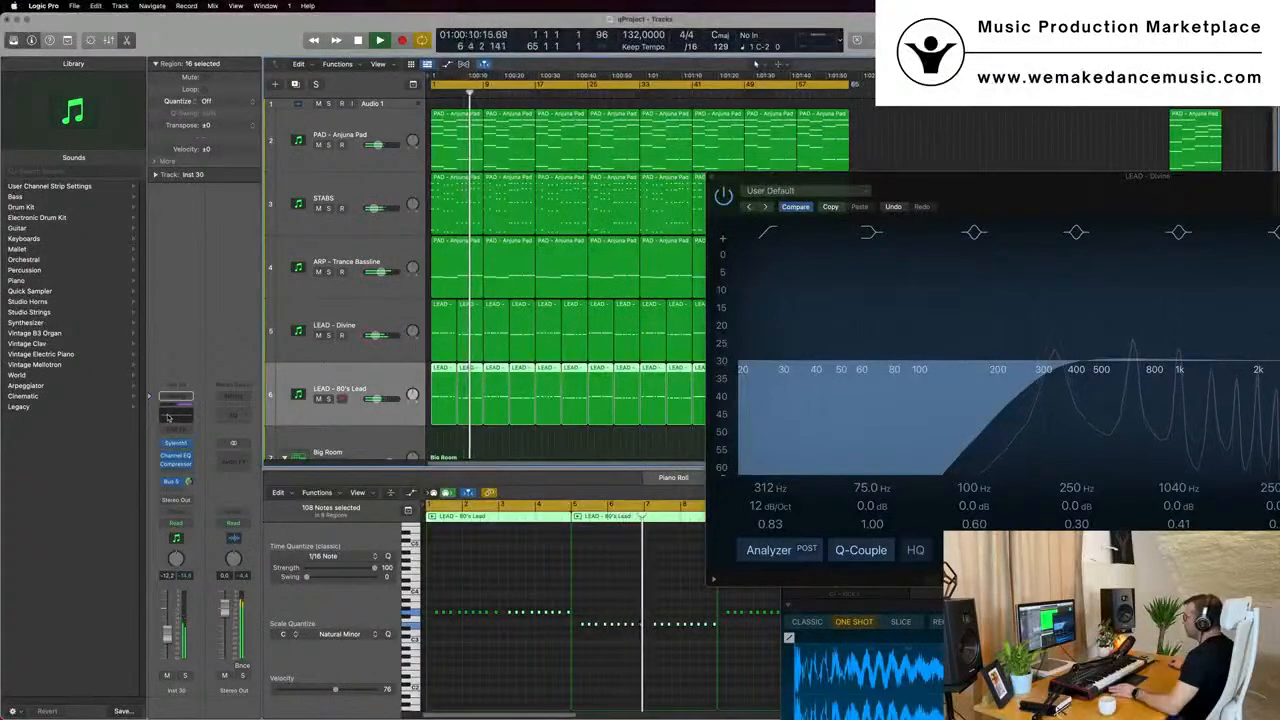
{"action": "left_click", "coordinate": [175, 459]}
{"action": "left_click_drag", "start_coordinate": [509, 344], "coordinate": [746, 294]}
{"action": "left_click_drag", "start_coordinate": [710, 335], "coordinate": [711, 331]}
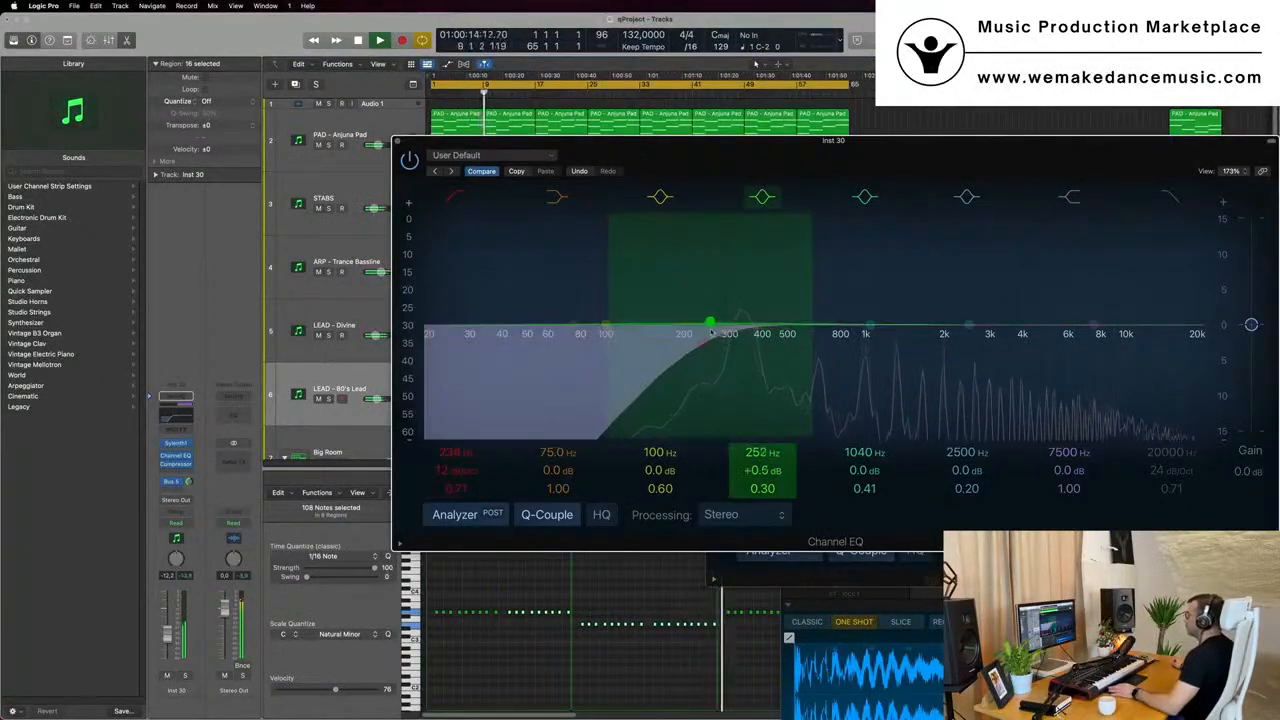
{"action": "left_click", "coordinate": [397, 141]}
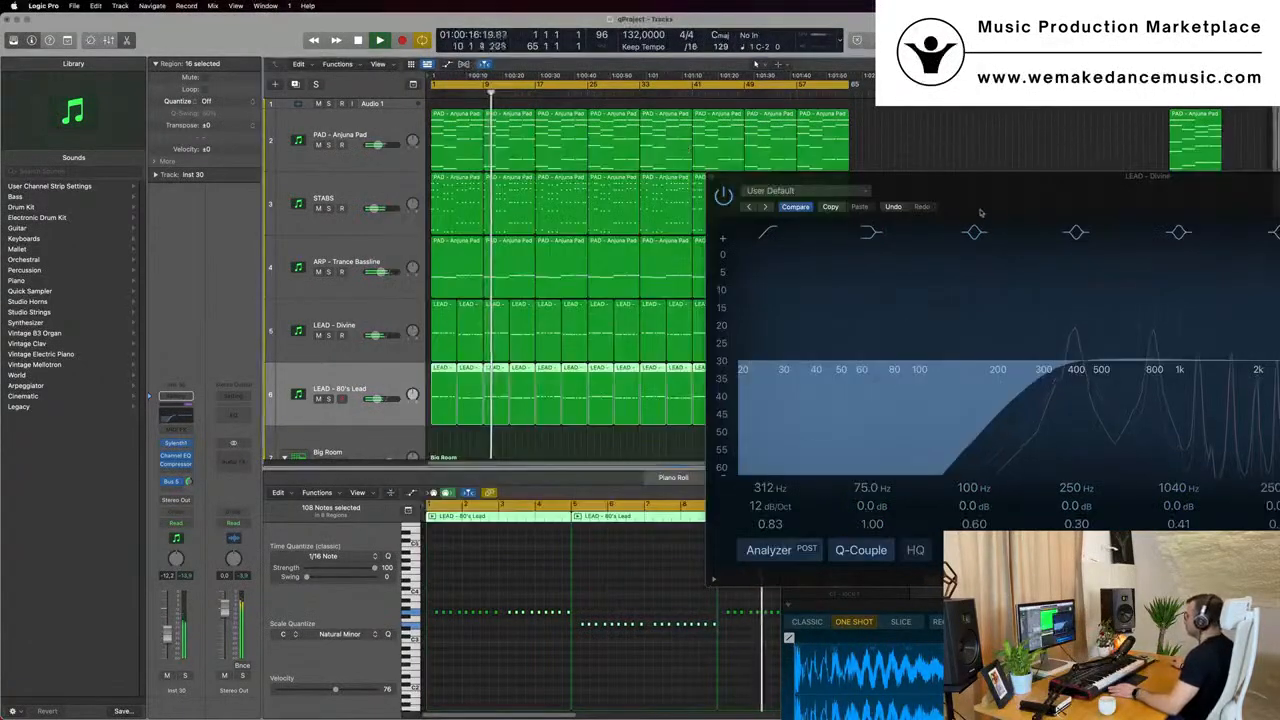
{"action": "left_click_drag", "start_coordinate": [1001, 181], "coordinate": [607, 251]}
{"action": "left_click", "coordinate": [317, 247]}
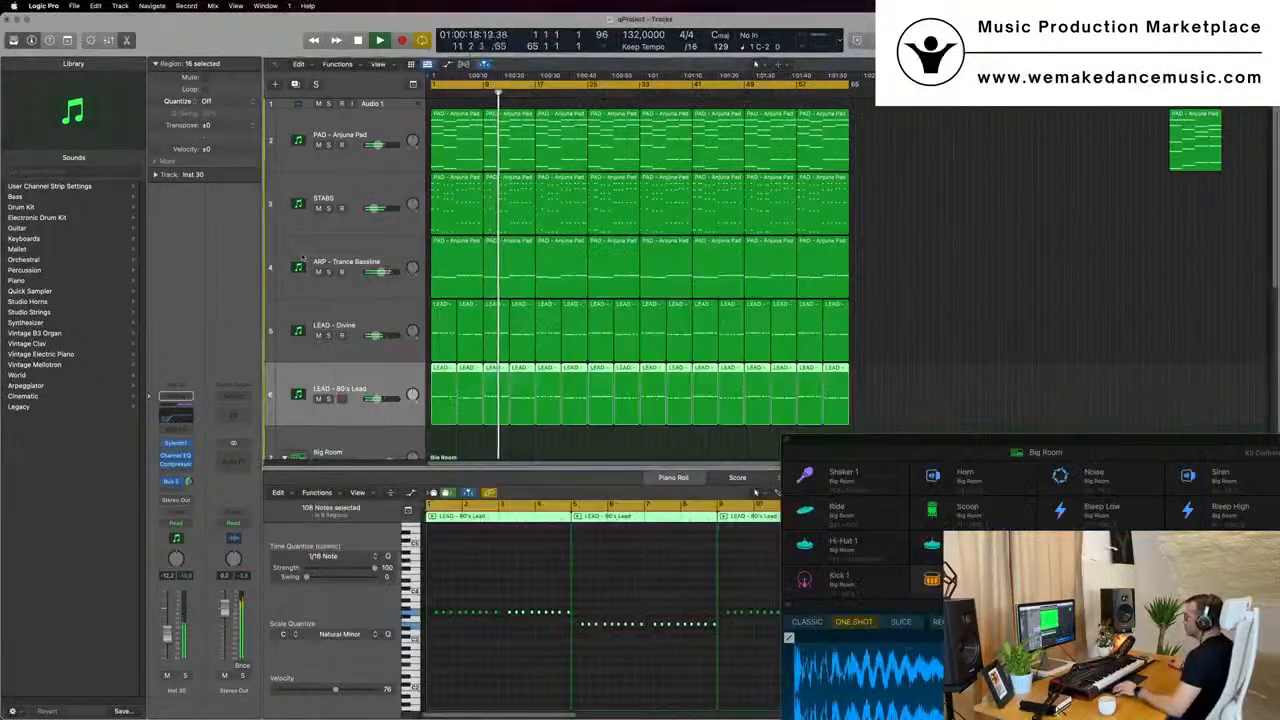
Compare the mix with LEAD - 80's Lead muted and unmuted, and lower its volume to about -12.6 dB.
{"action": "left_click", "coordinate": [318, 399]}
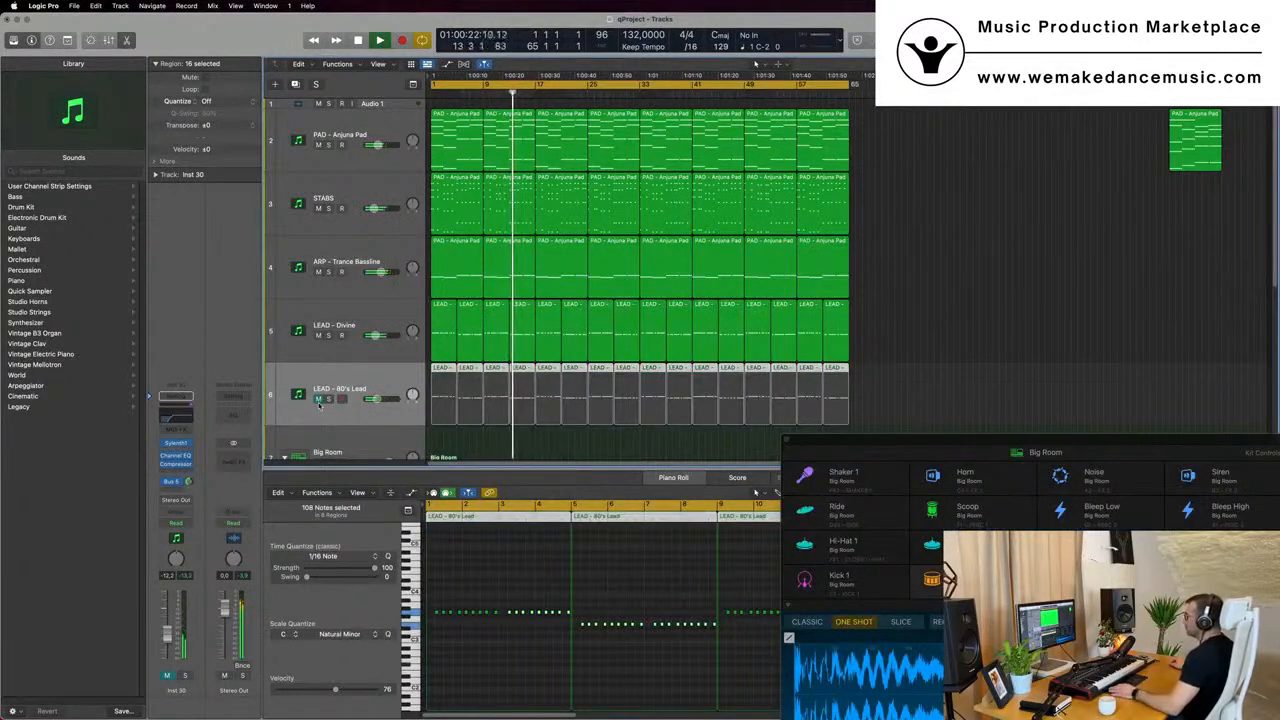
{"action": "left_click", "coordinate": [318, 399]}
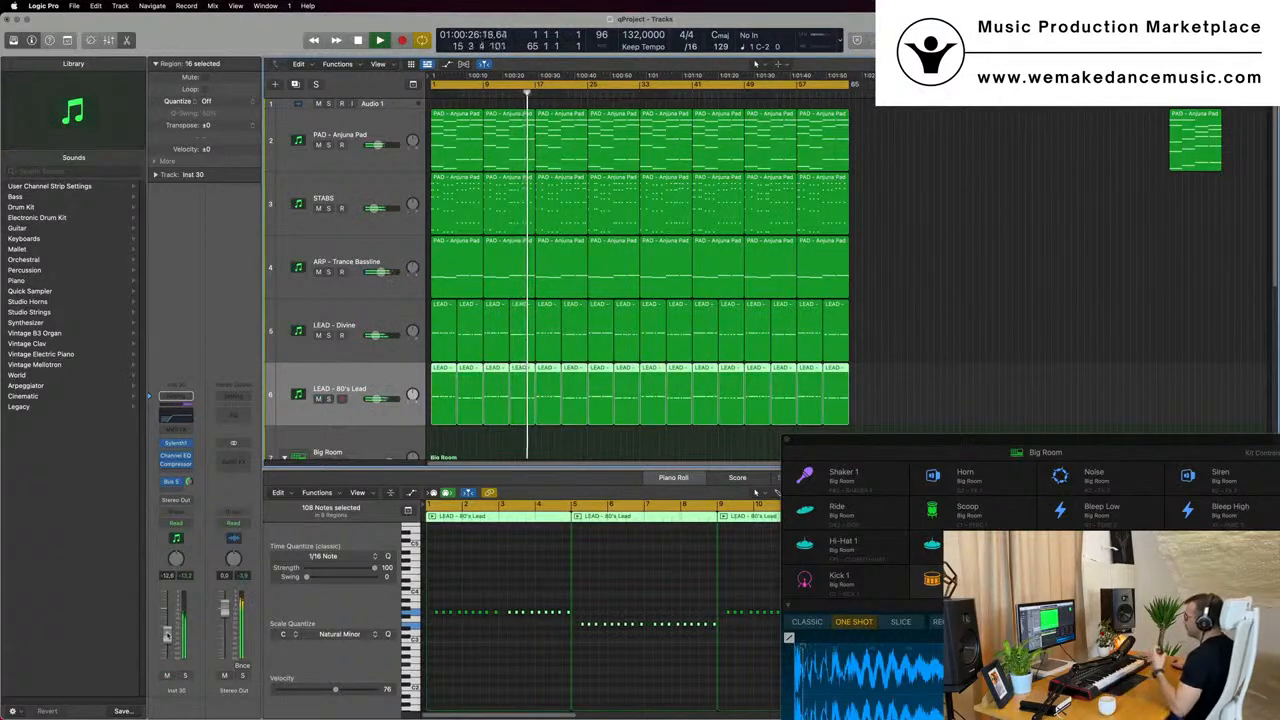
Add a send to Bus 8 on the LEAD - 80's Lead track and raise the send level during playback.
{"action": "left_click", "coordinate": [184, 481]}
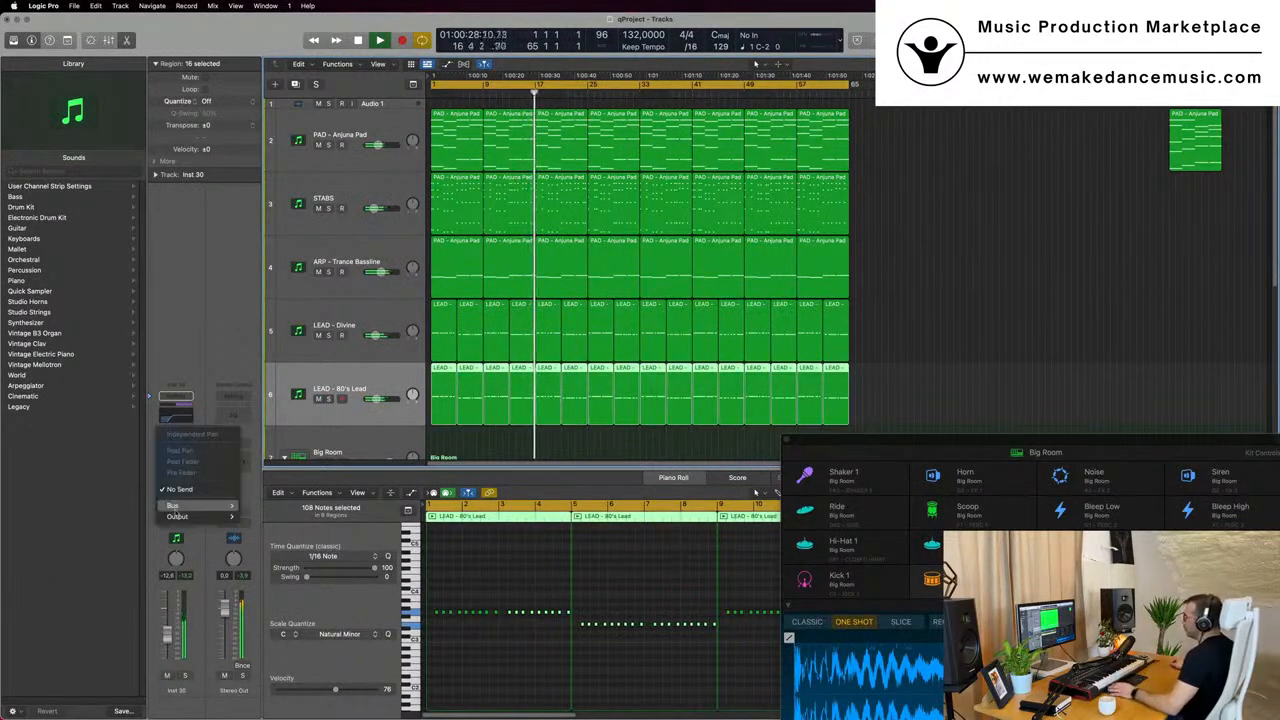
{"action": "mouse_move", "coordinate": [180, 505]}
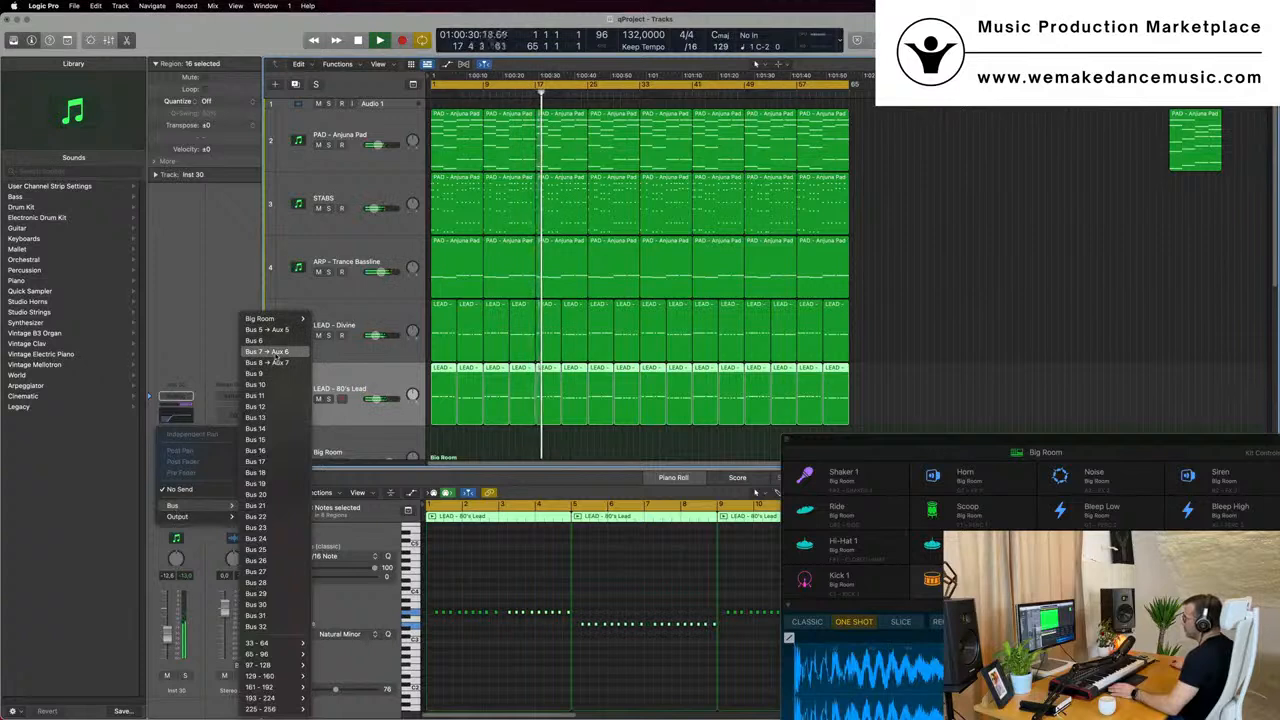
{"action": "left_click", "coordinate": [275, 362]}
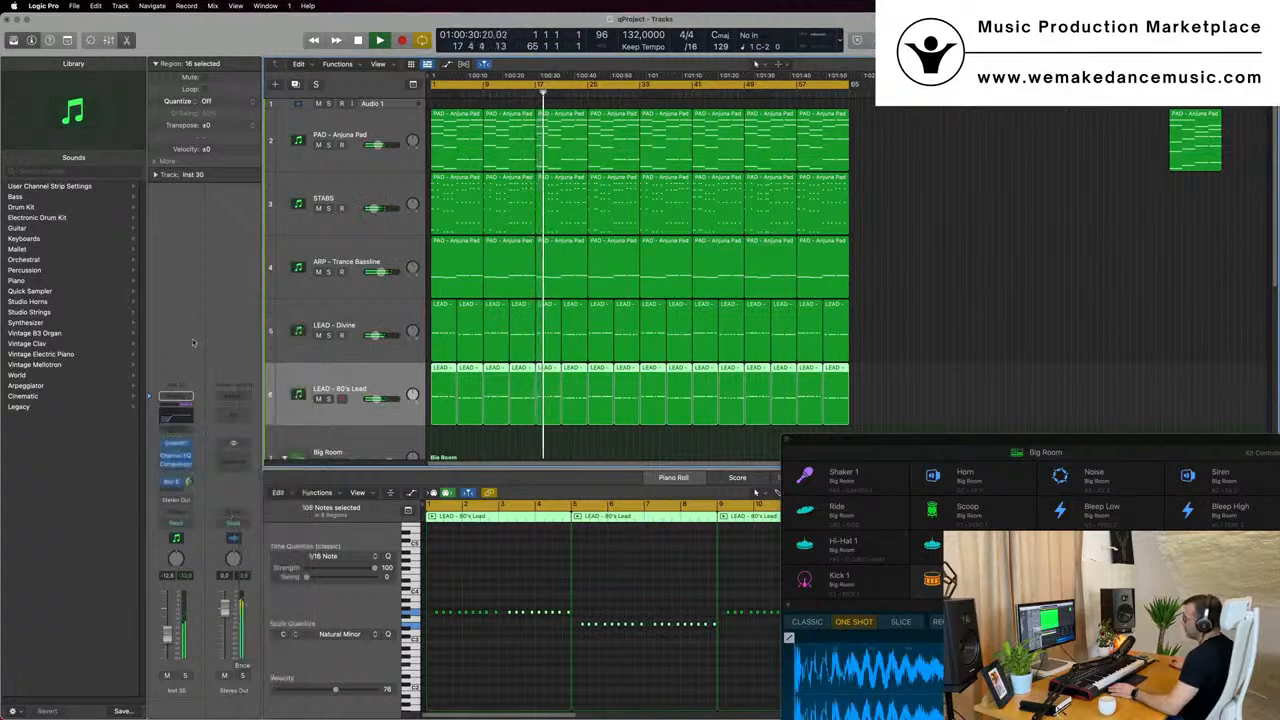
{"action": "left_click", "coordinate": [178, 481]}
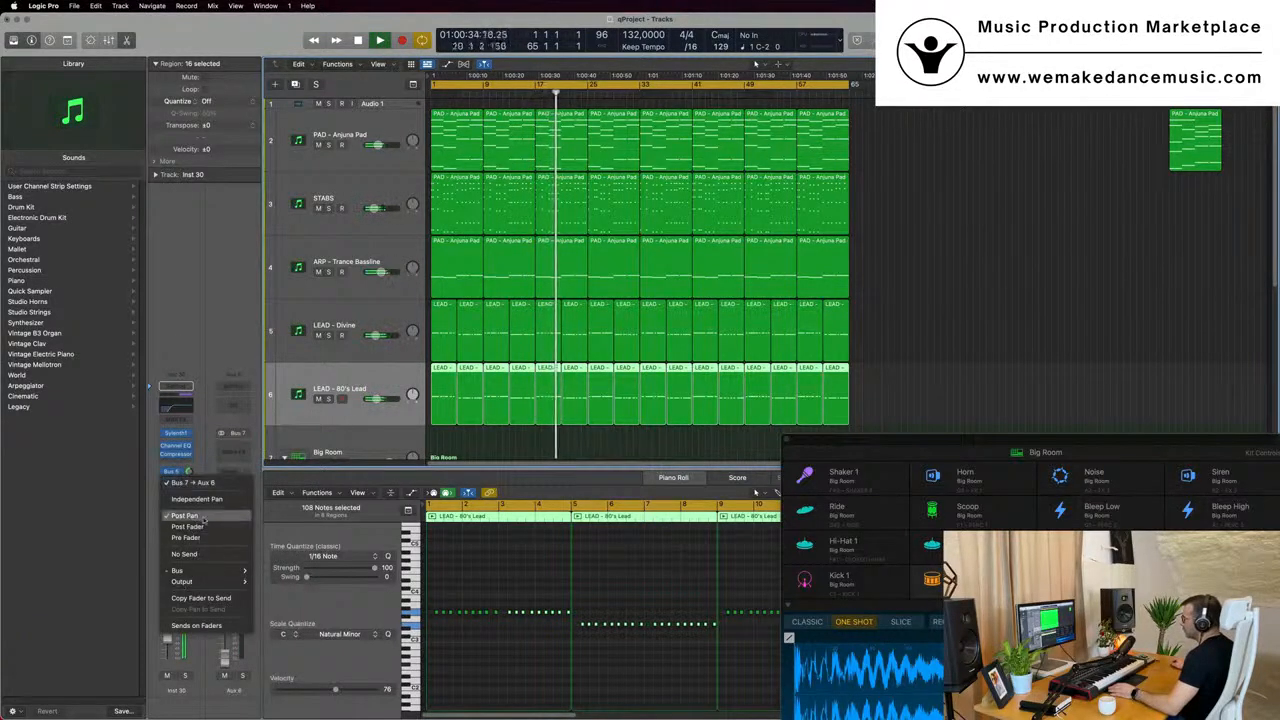
{"action": "mouse_move", "coordinate": [200, 570]}
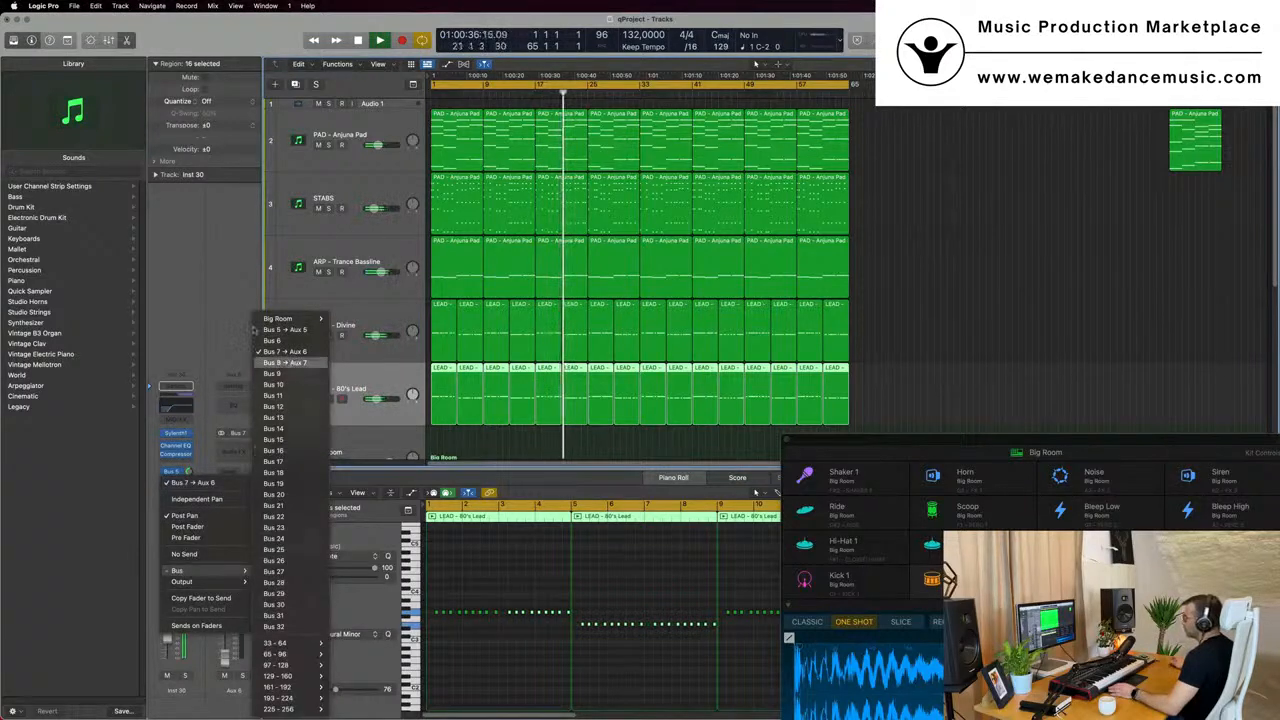
{"action": "left_click", "coordinate": [287, 362]}
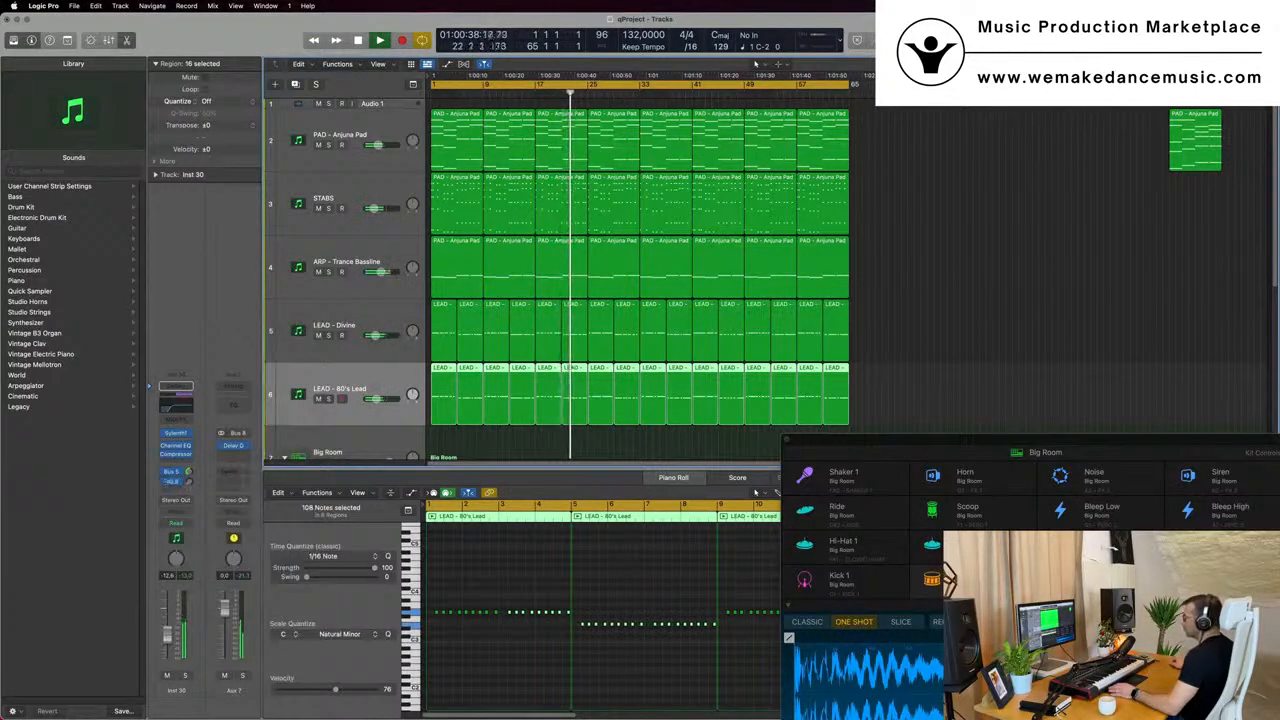
{"action": "scroll", "coordinate": [190, 482], "scroll_direction": "up", "scroll_amount": 8}
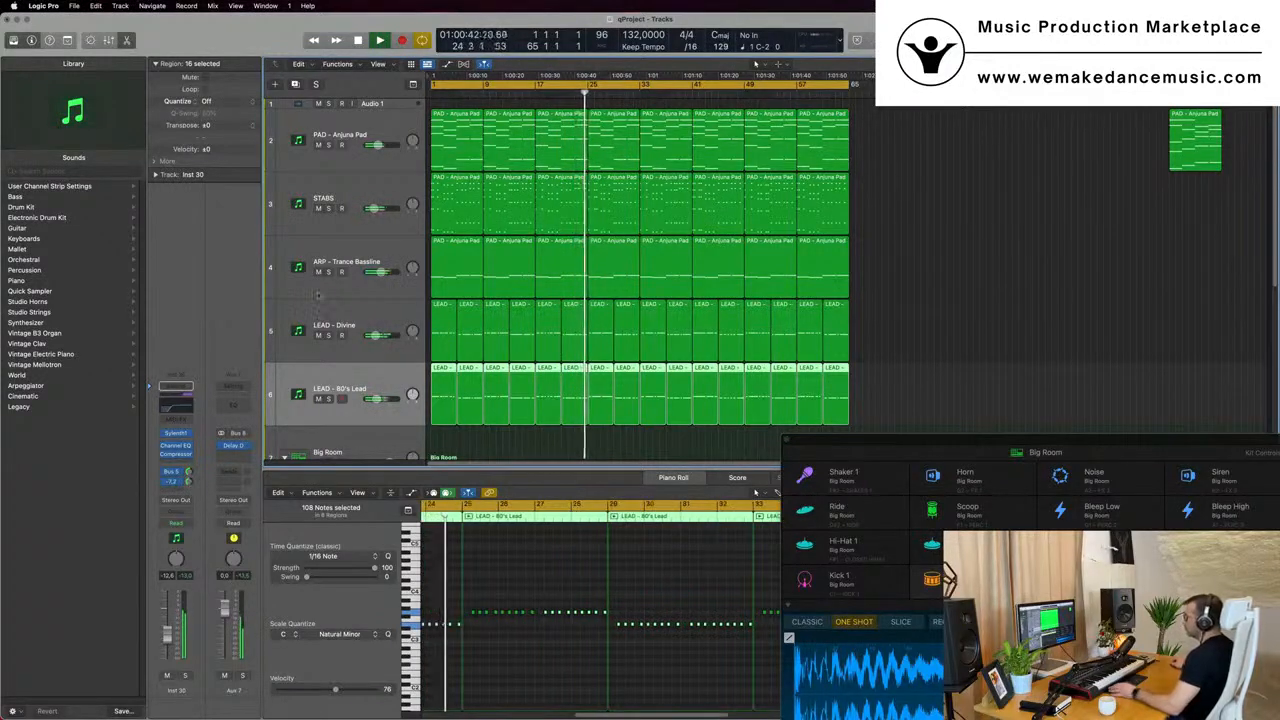
Select both lead channels together in the mixer and route their output to Bus 9.
{"action": "scroll", "coordinate": [346, 326], "scroll_direction": "down", "scroll_amount": 3}
{"action": "scroll", "coordinate": [343, 328], "scroll_direction": "down", "scroll_amount": 1}
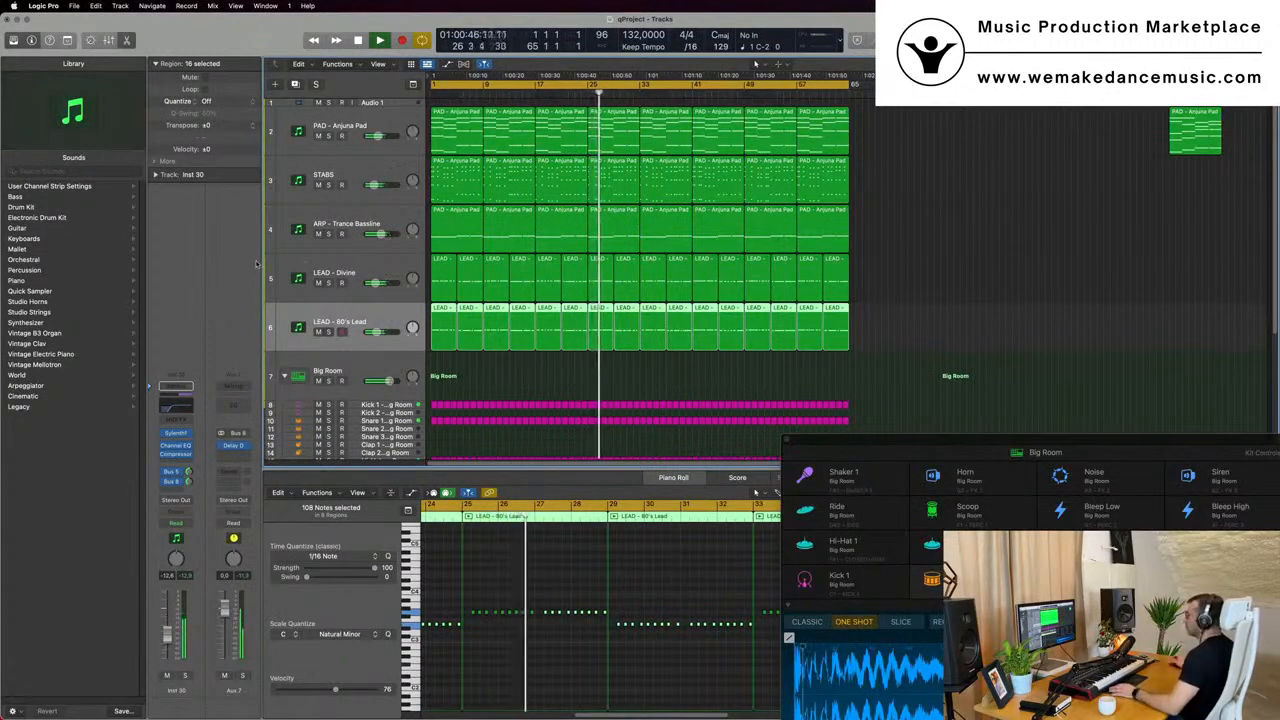
{"action": "key", "text": "space"}
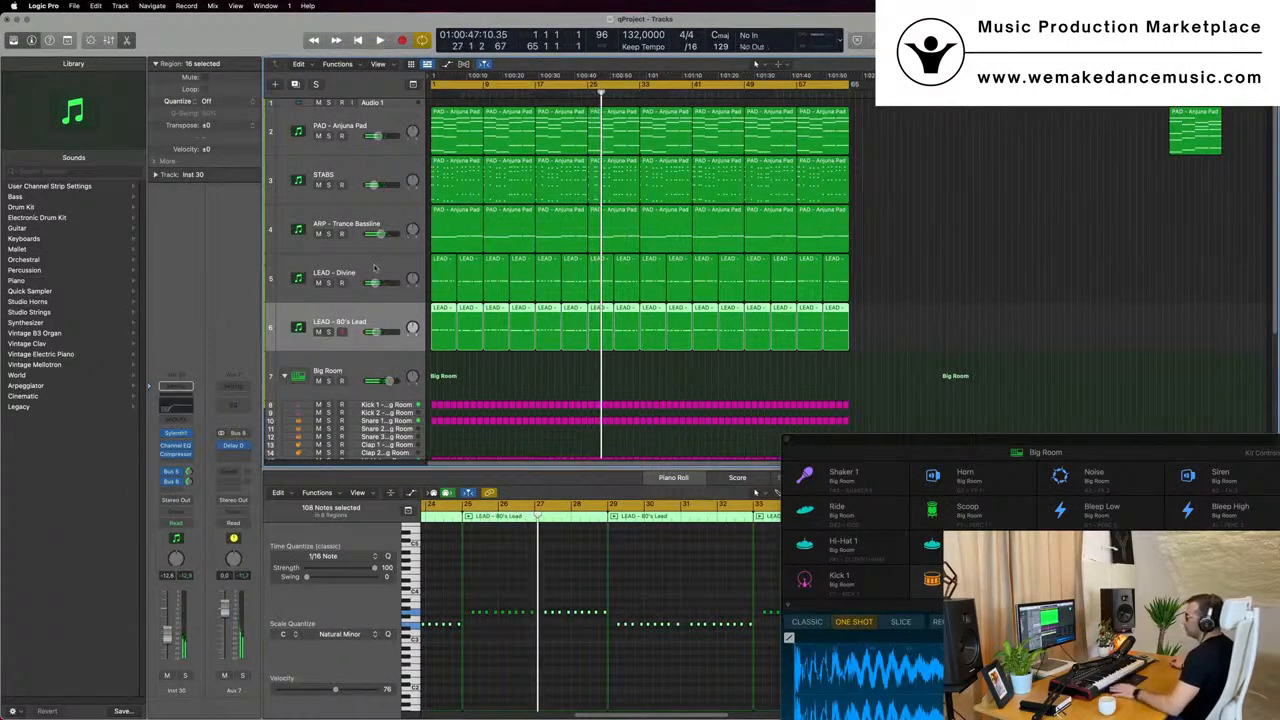
{"action": "key", "text": "x"}
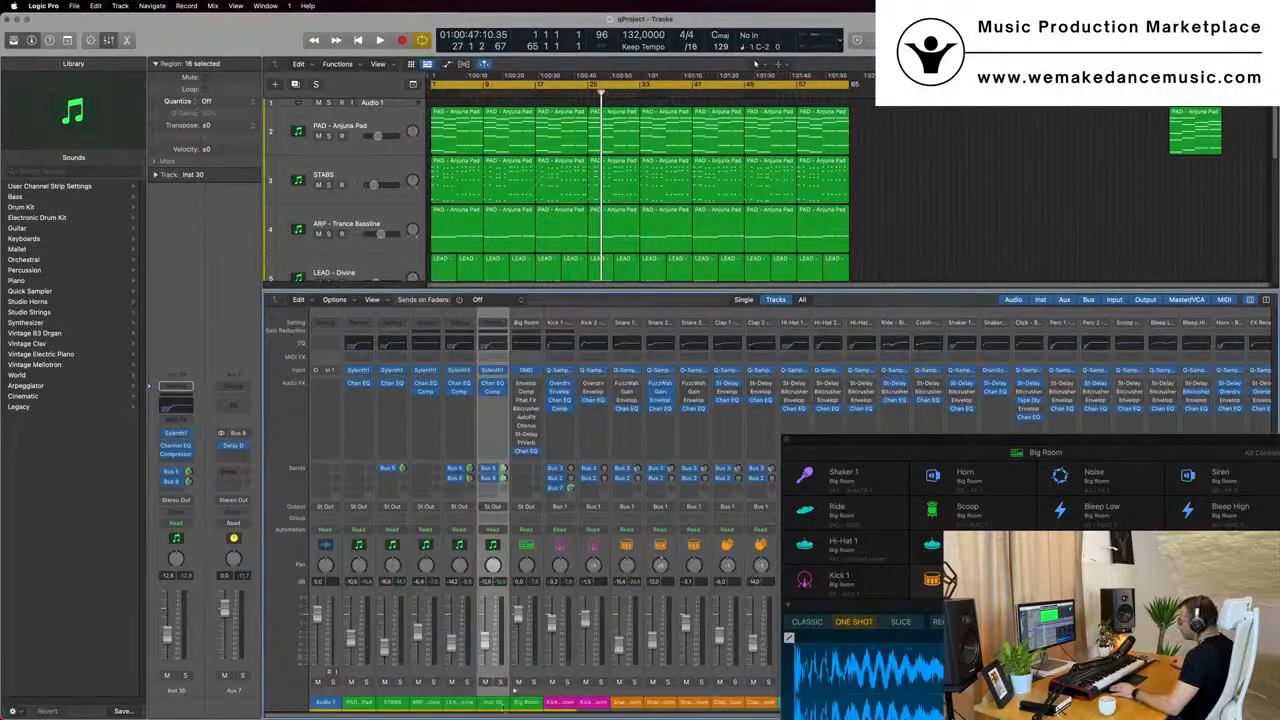
{"action": "left_click", "coordinate": [518, 704]}
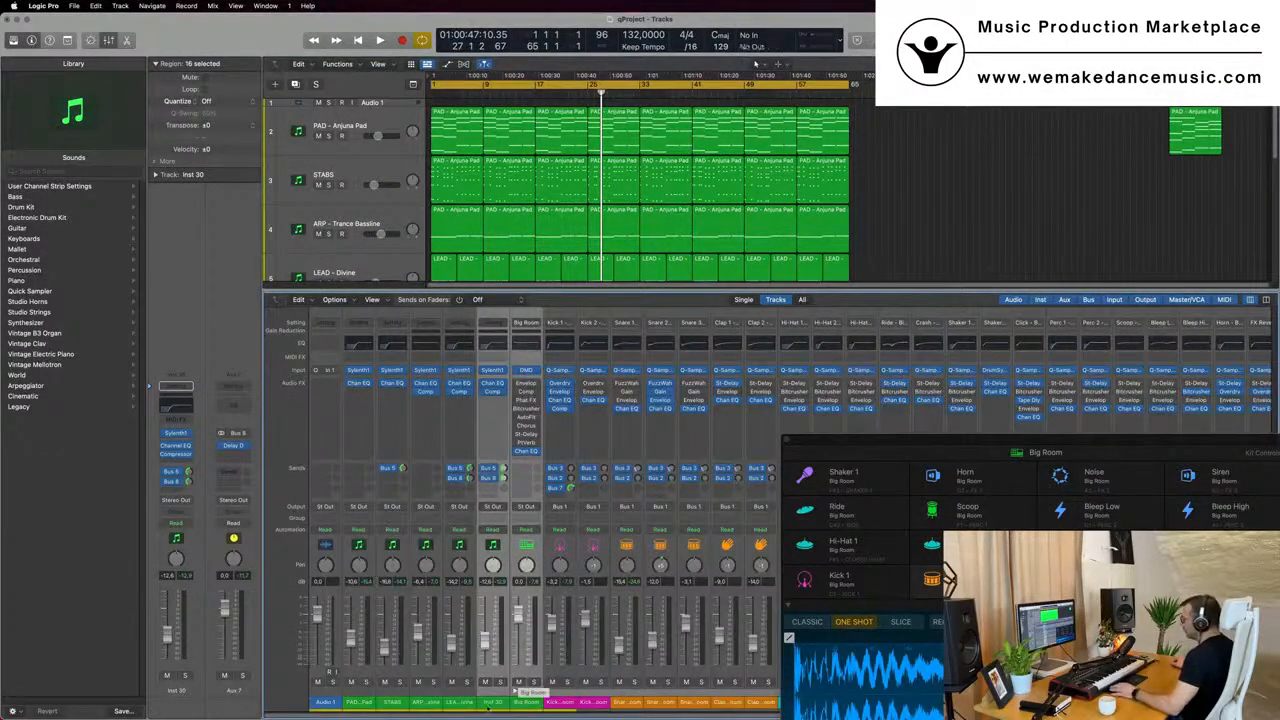
{"action": "left_click", "coordinate": [471, 706]}
{"action": "left_click", "coordinate": [485, 706], "text": "shift"}
{"action": "key", "text": "space"}
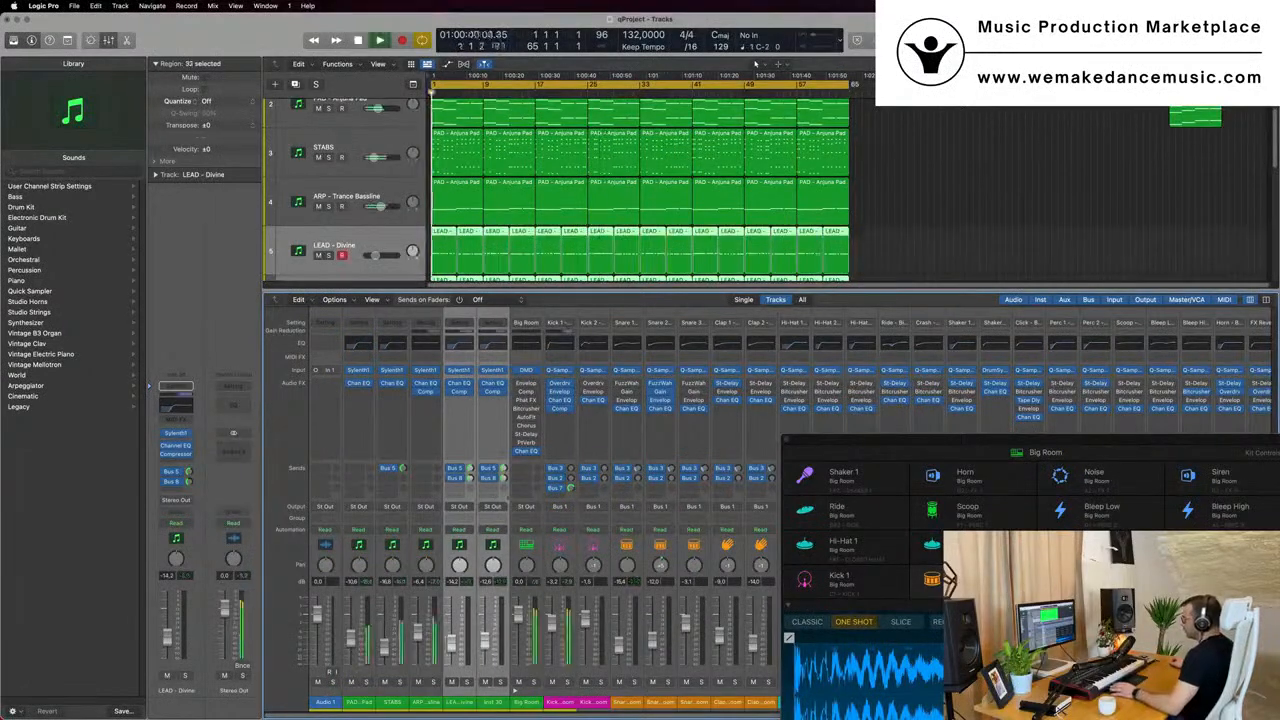
{"action": "left_click", "coordinate": [492, 507]}
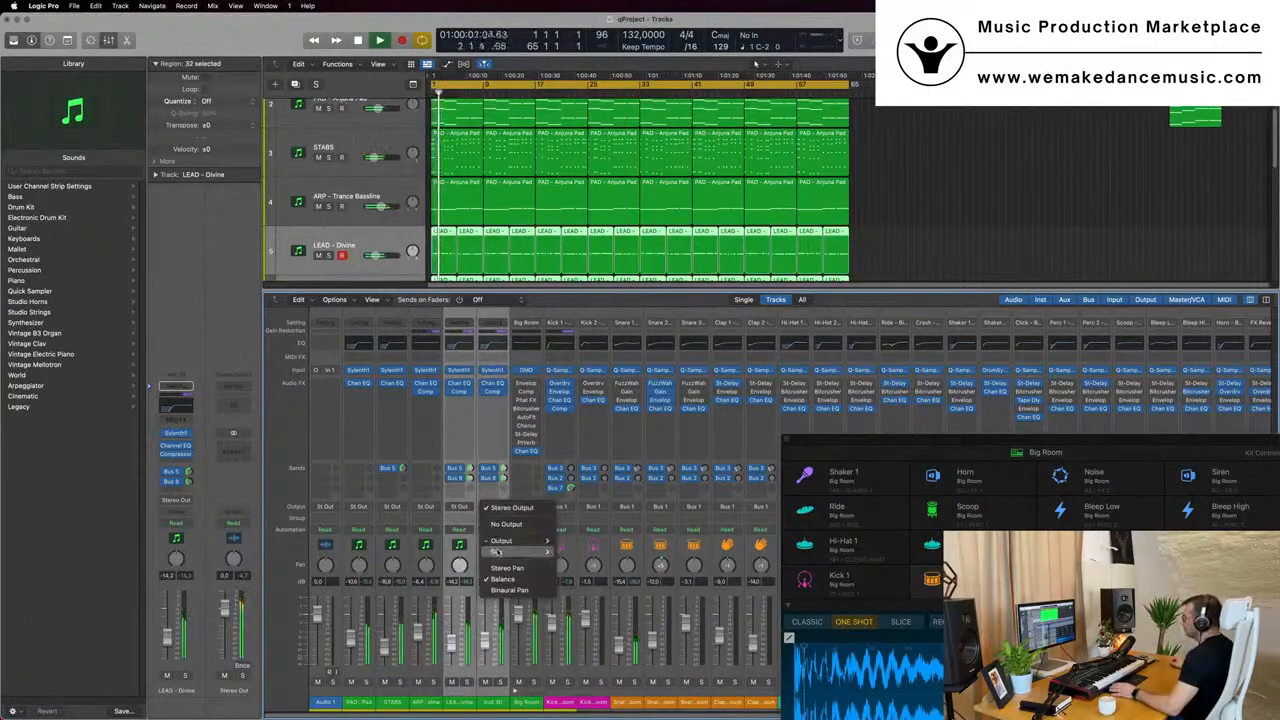
{"action": "mouse_move", "coordinate": [497, 551]}
{"action": "left_click", "coordinate": [584, 373]}
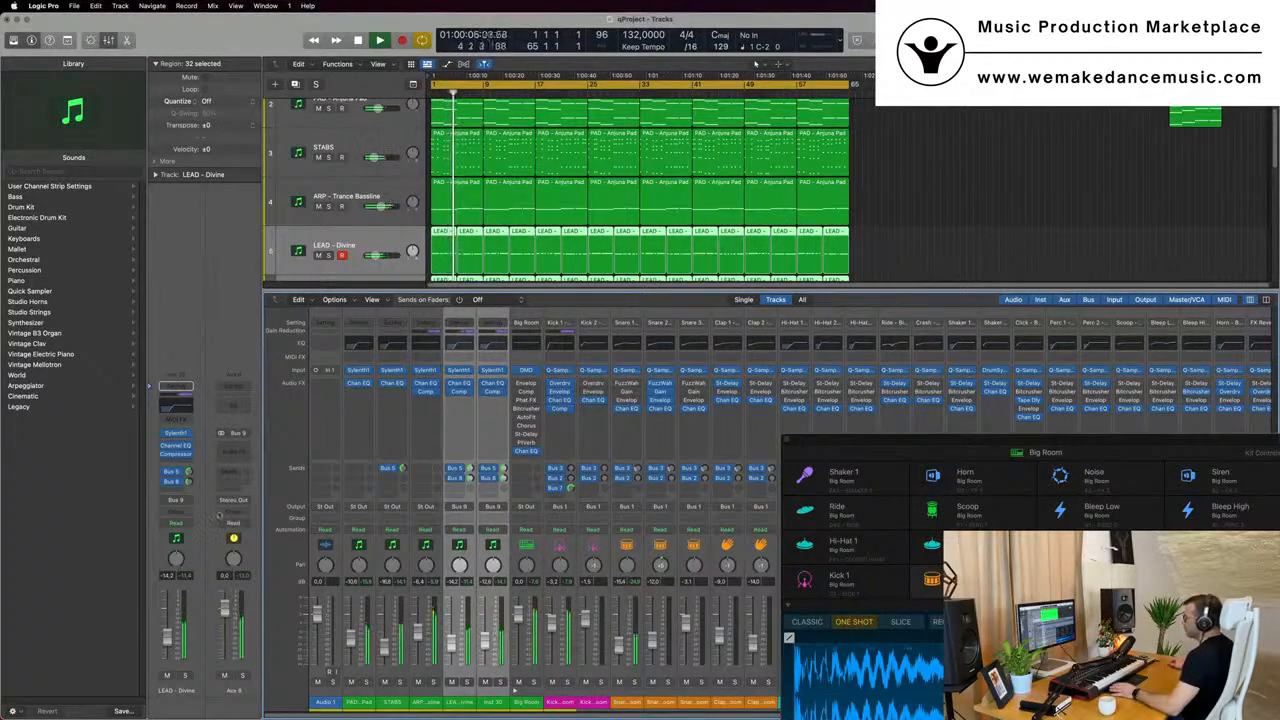
Insert a Compressor on the Aux 8 channel and move its window aside.
{"action": "left_click", "coordinate": [240, 451]}
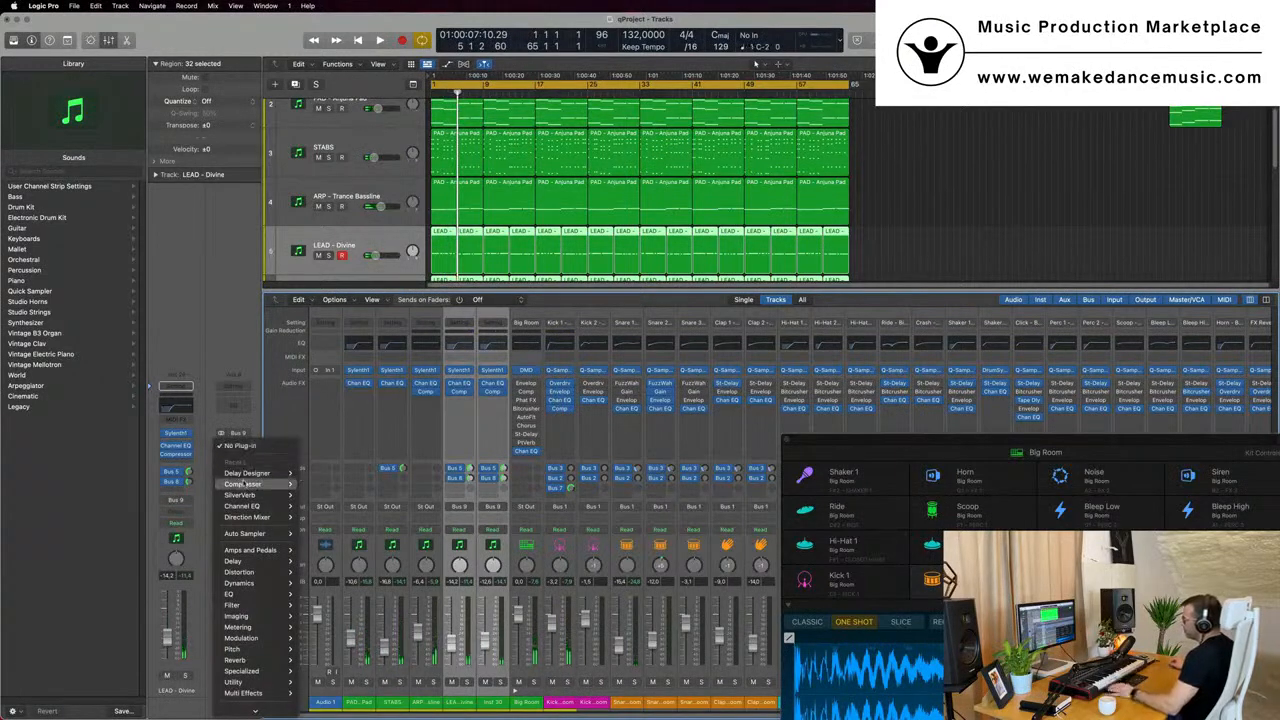
{"action": "left_click", "coordinate": [313, 485]}
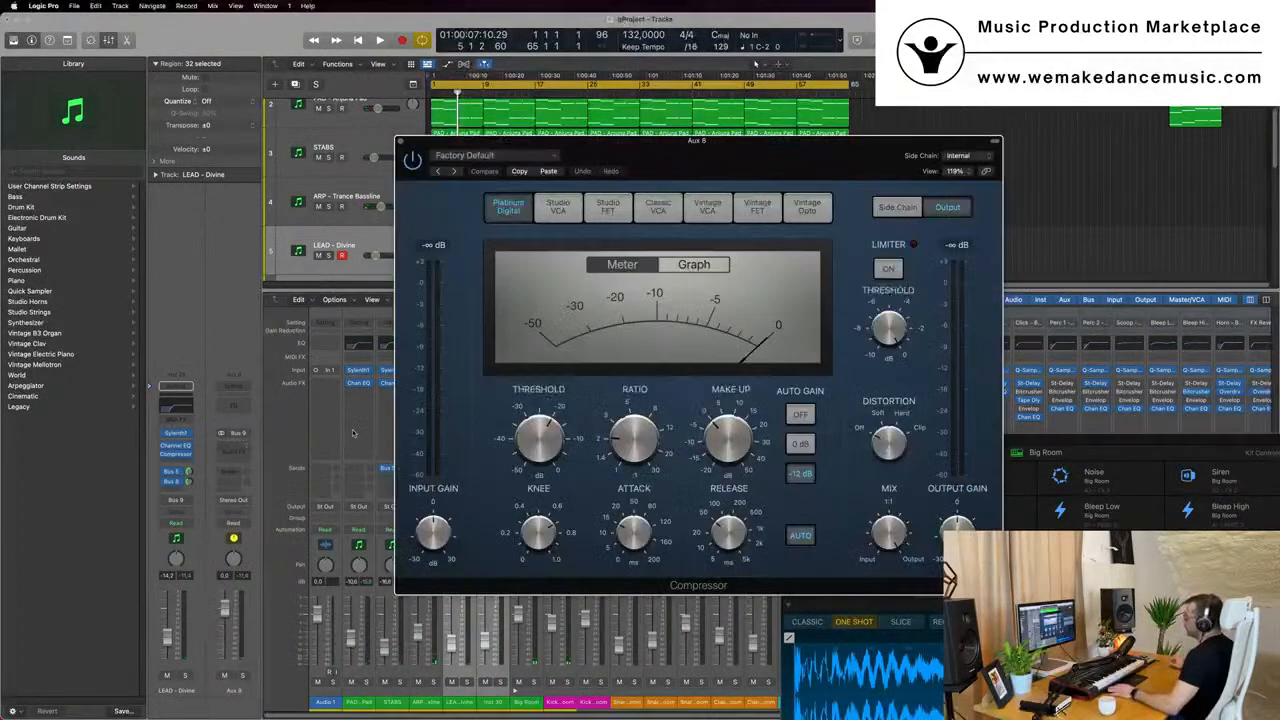
{"action": "left_click_drag", "start_coordinate": [800, 148], "coordinate": [732, 158]}
Adjust the Aux 8 Compressor's ratio to about 2.8:1 during playback, lower the Aux 8 volume to about -4.6 dB, and close the plug-in window.
{"action": "key", "text": "space"}
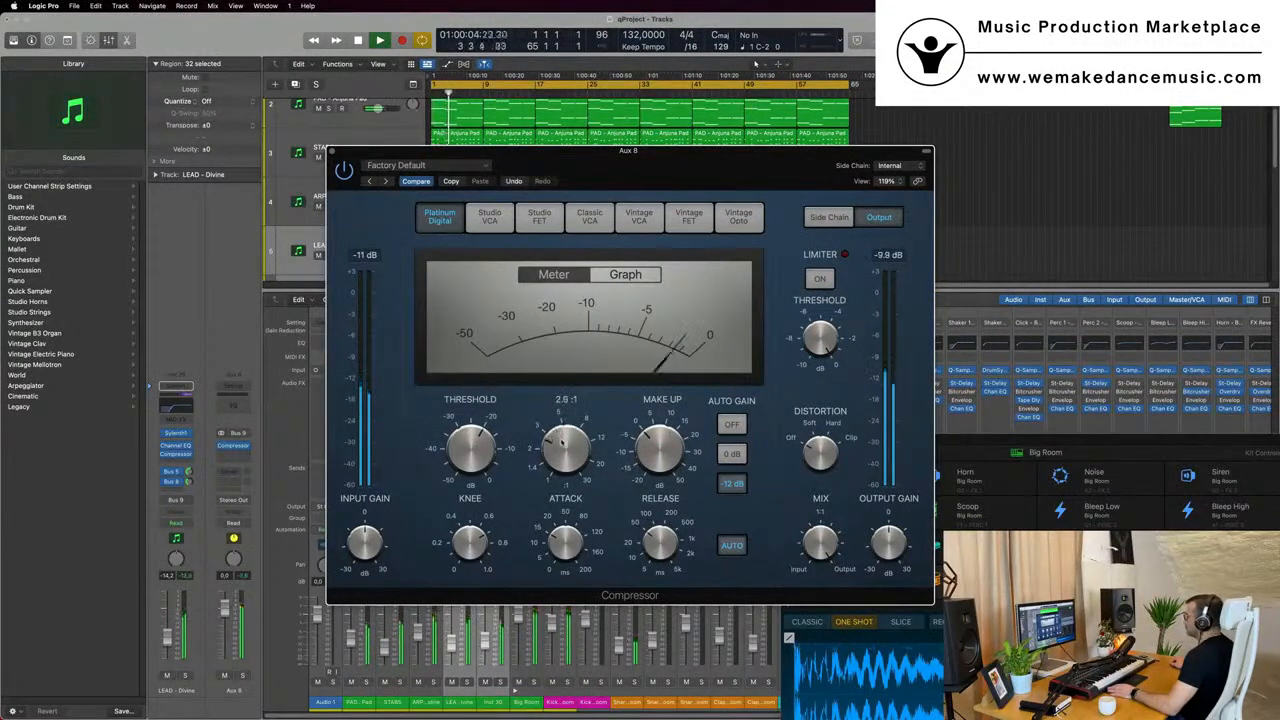
{"action": "mouse_move", "coordinate": [476, 449]}
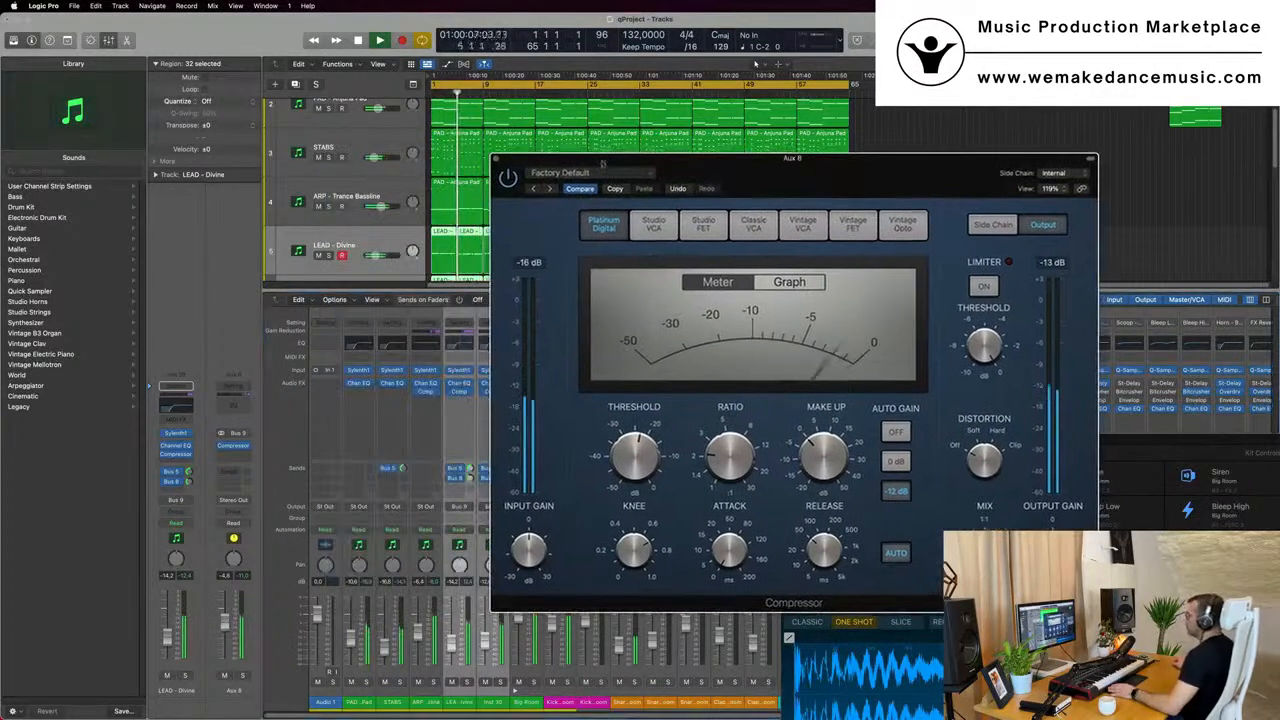
{"action": "left_click", "coordinate": [500, 161]}
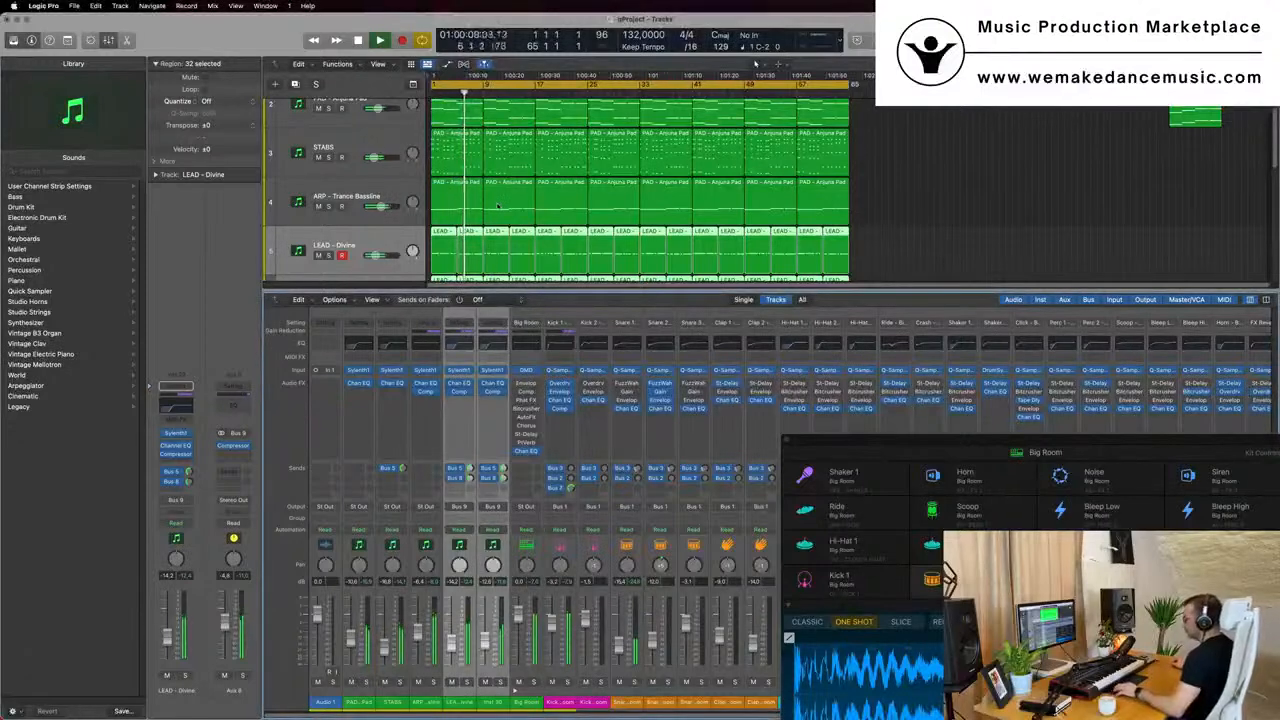
Hide the mixer and create a track in the track list for the Aux 8 lead bus channel.
{"action": "key", "text": "x"}
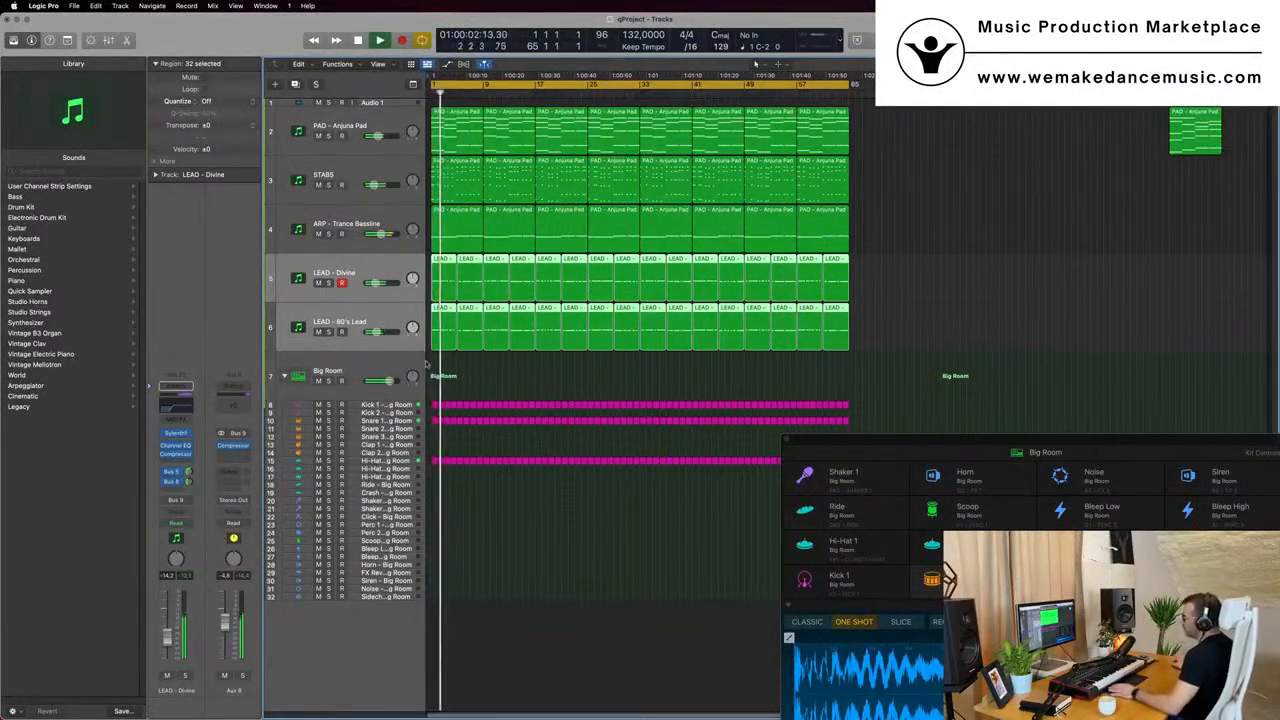
{"action": "right_click", "coordinate": [231, 689]}
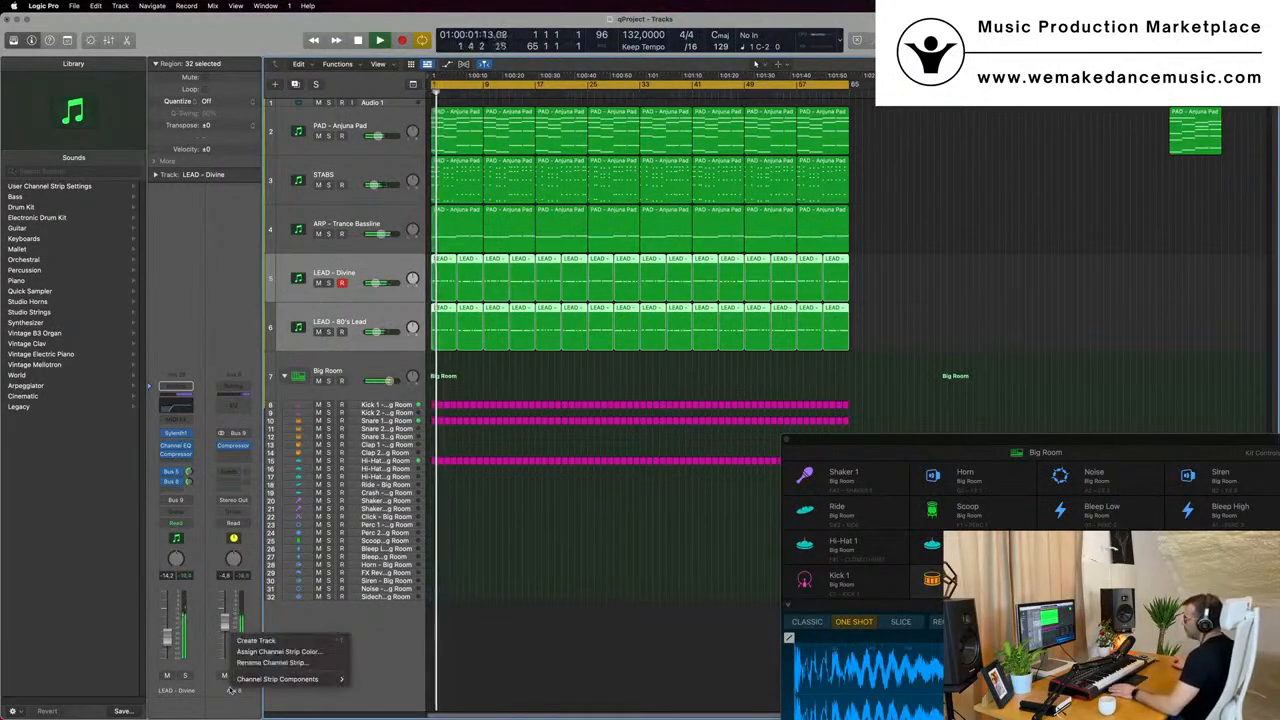
{"action": "left_click", "coordinate": [256, 640]}
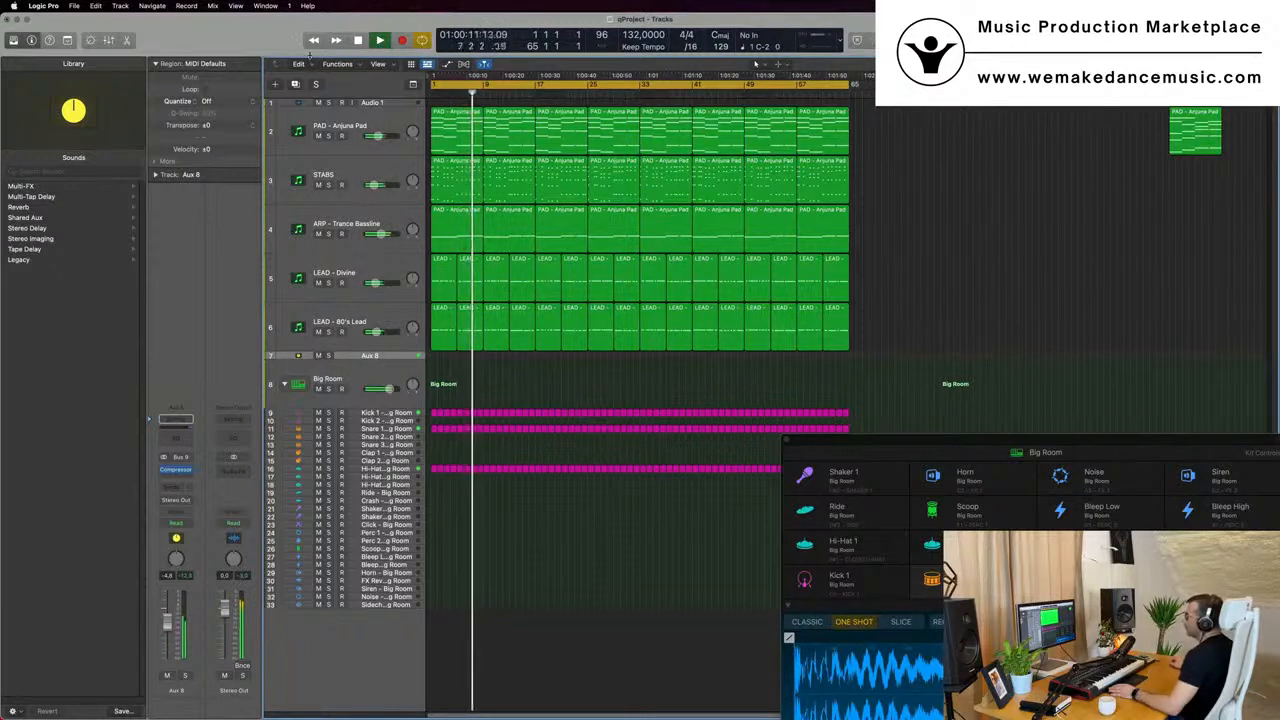
Show the toolbar, turn on Track Zoom and make the Aux 8 track slightly taller.
{"action": "key", "text": "ctrl+alt+super+t"}
{"action": "left_click", "coordinate": [136, 67]}
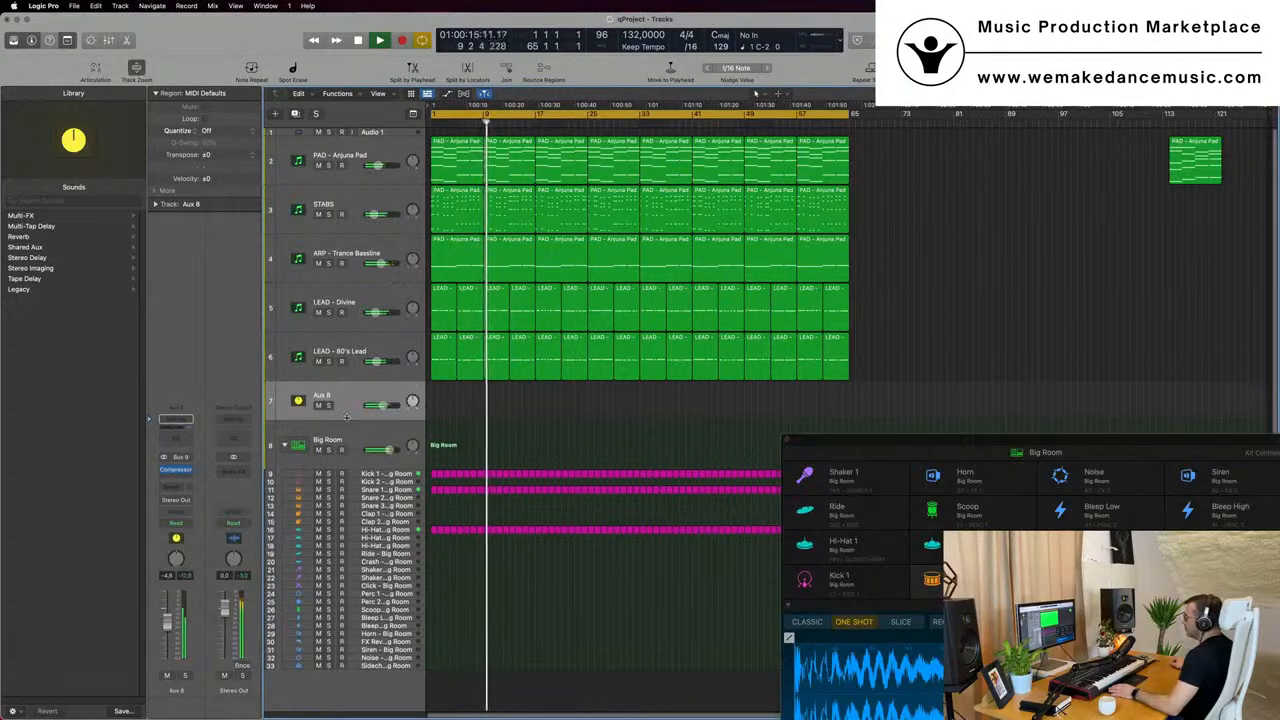
{"action": "left_click_drag", "start_coordinate": [344, 432], "coordinate": [344, 441]}
Insert a Channel EQ on the Stereo Out during playback and enable its high-cut band with a 48 dB/Oct slope.
{"action": "key", "text": "Return"}
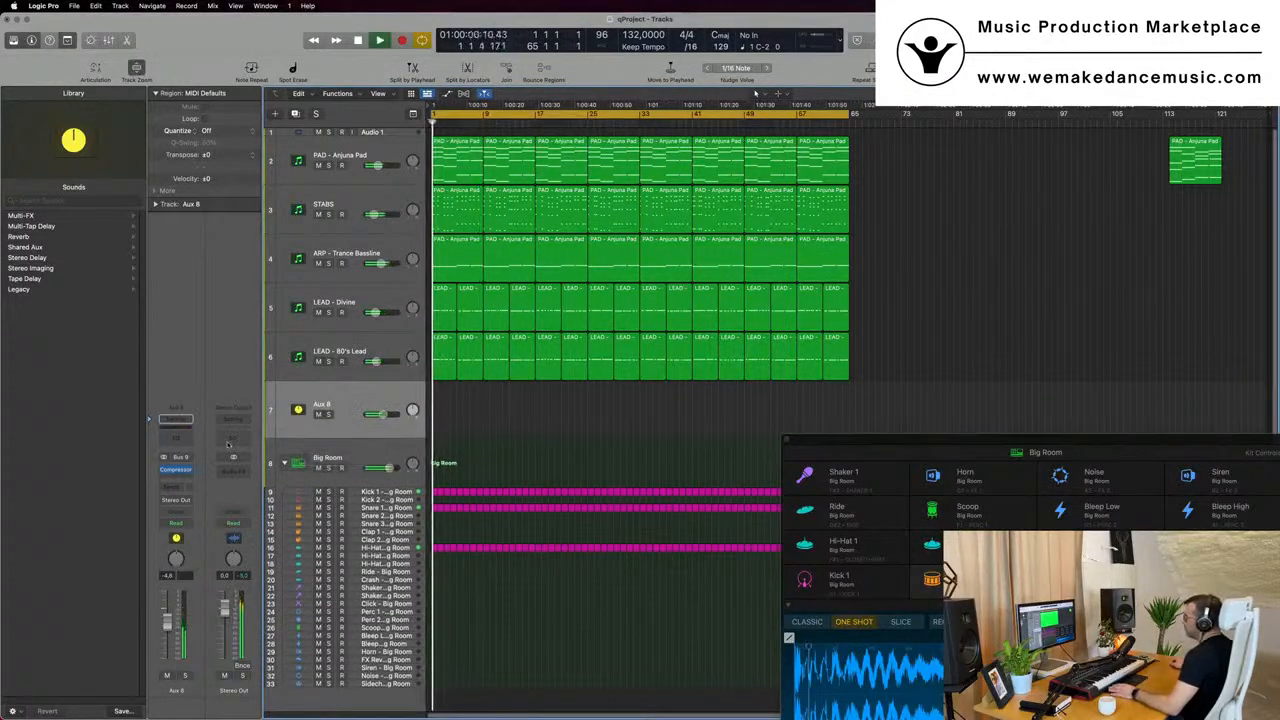
{"action": "left_click", "coordinate": [233, 441]}
{"action": "left_click_drag", "start_coordinate": [1040, 141], "coordinate": [831, 141]}
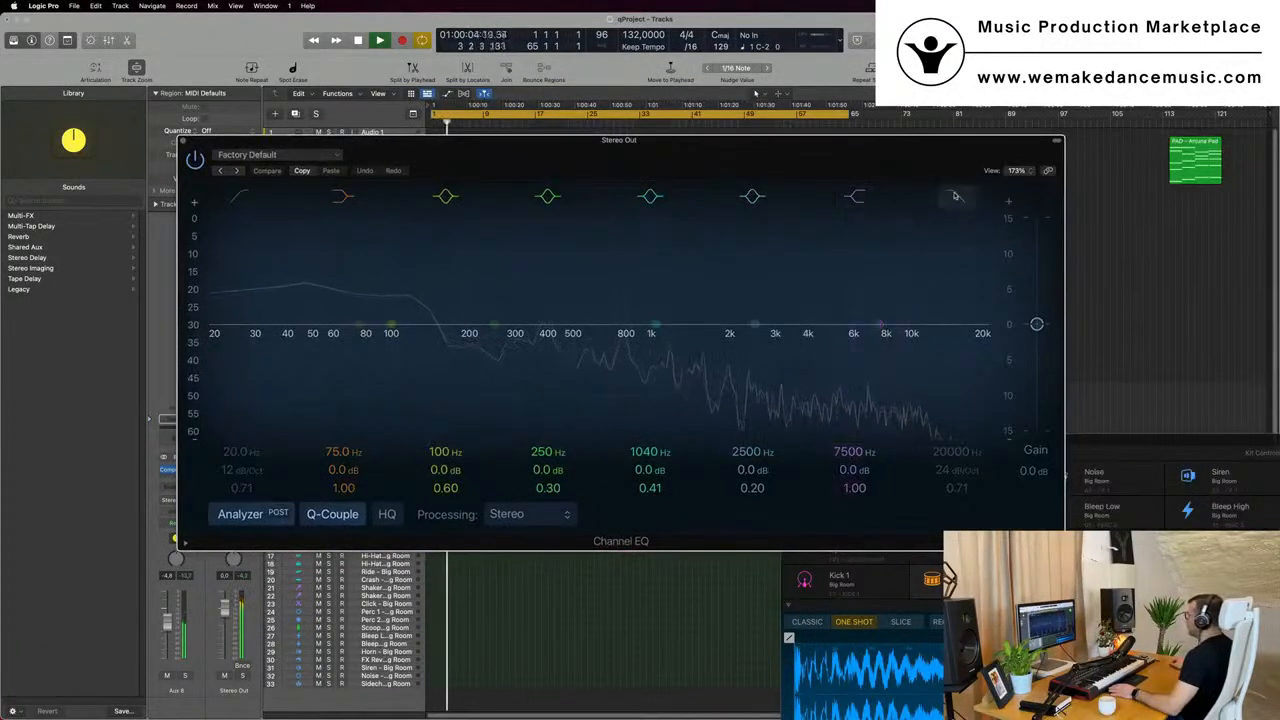
{"action": "left_click", "coordinate": [955, 426]}
{"action": "left_click_drag", "start_coordinate": [956, 470], "coordinate": [956, 455]}
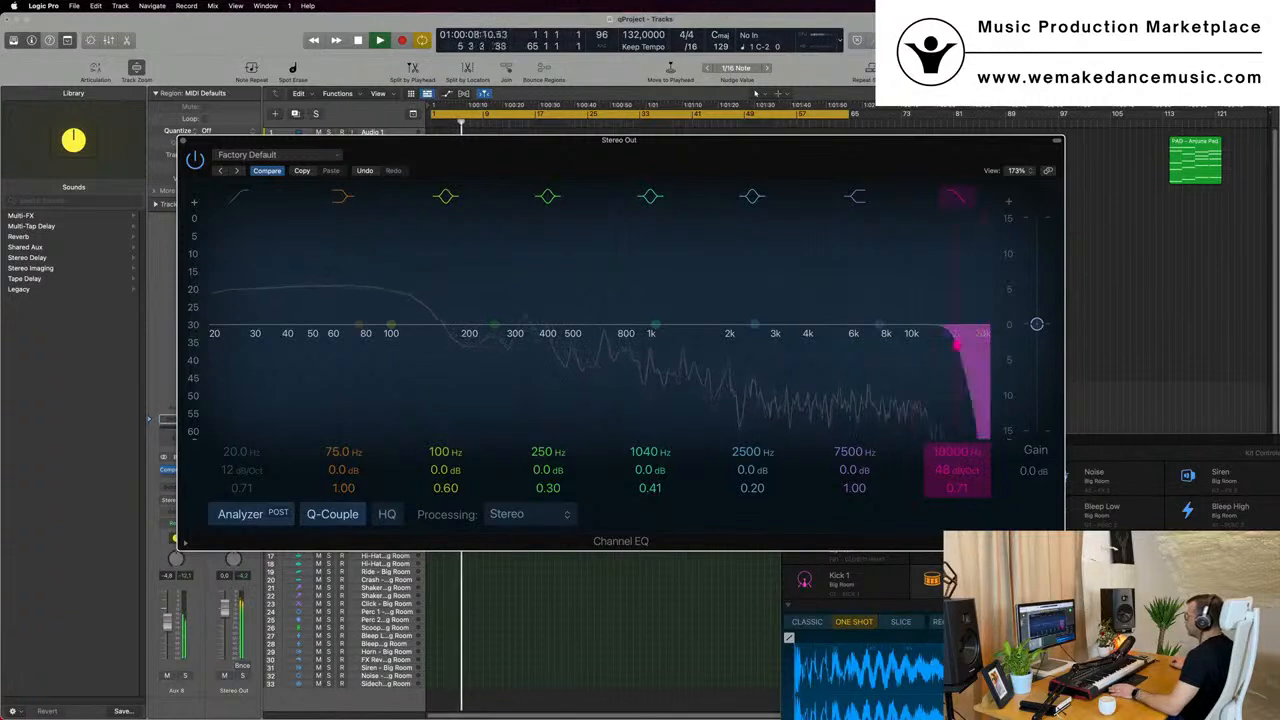
Sweep the Stereo Out EQ's high-cut frequency down below 2 kHz during playback and return it to 20000 Hz.
{"action": "left_click_drag", "start_coordinate": [980, 343], "coordinate": [653, 345]}
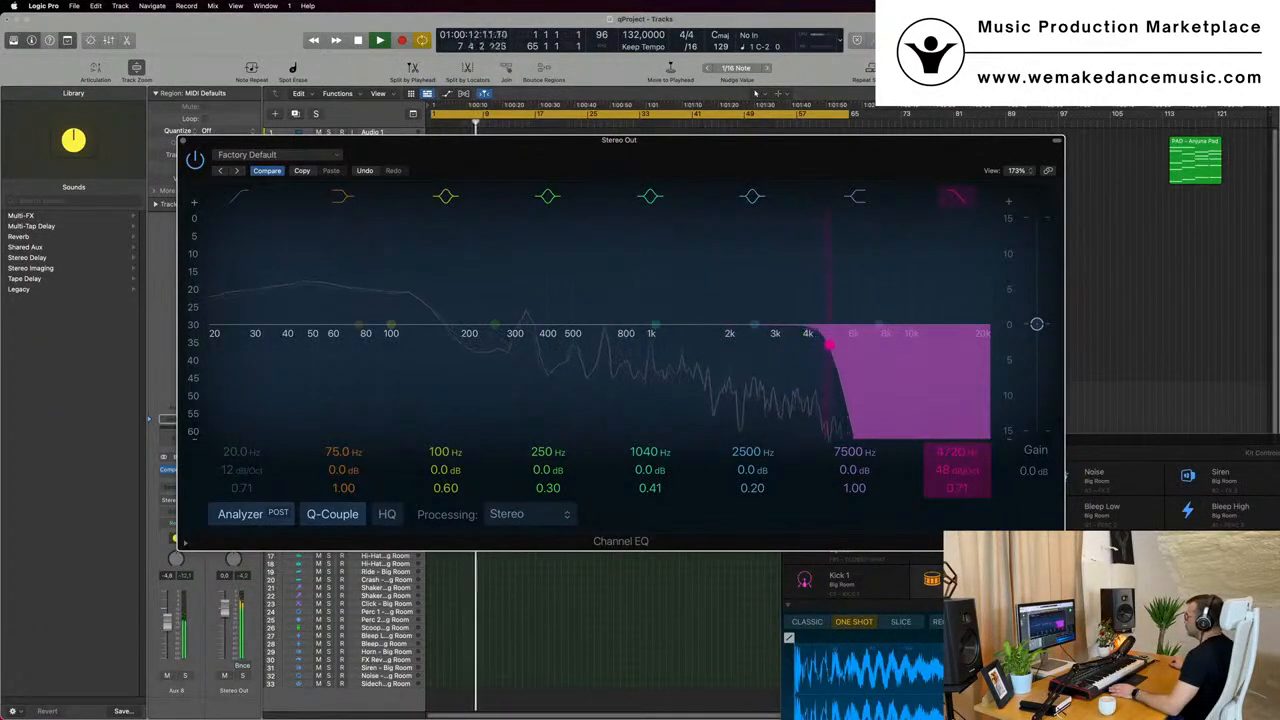
{"action": "left_click_drag", "start_coordinate": [888, 345], "coordinate": [712, 345]}
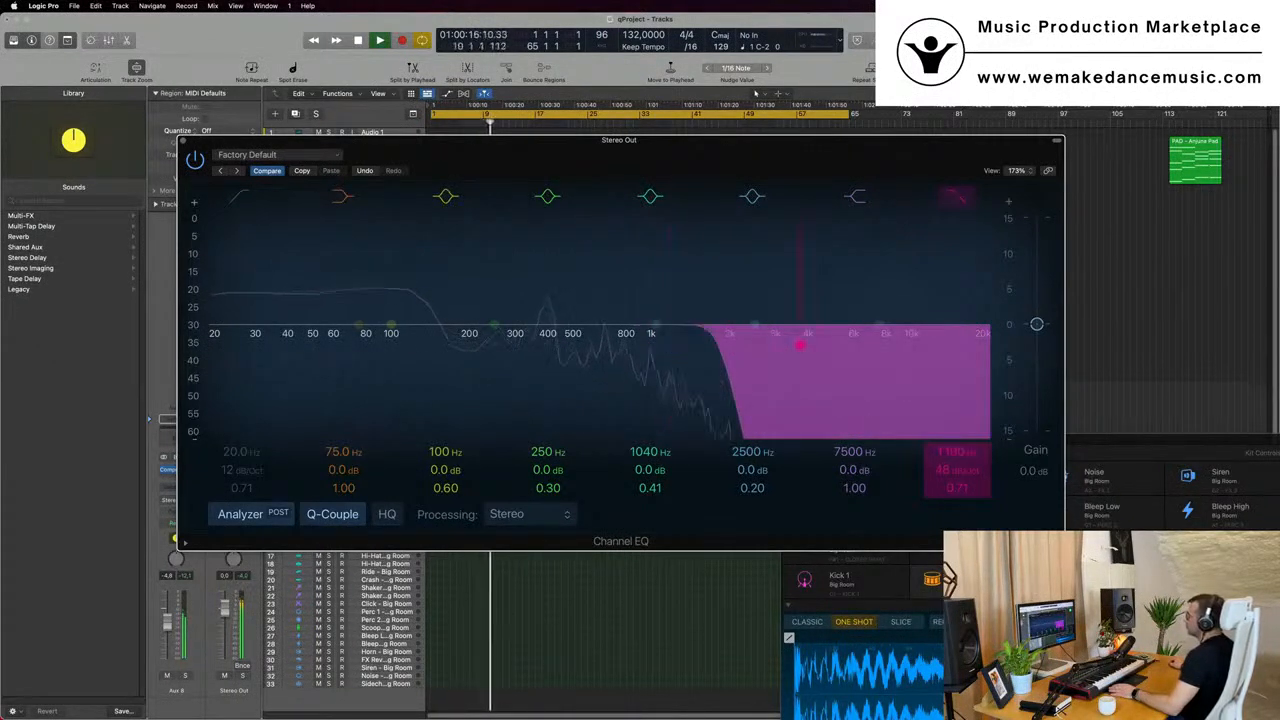
{"action": "left_click_drag", "start_coordinate": [800, 345], "coordinate": [986, 340]}
Move the Stereo Out EQ window aside and play the loop from the start to watch the full mix's spectrum.
{"action": "left_click_drag", "start_coordinate": [768, 142], "coordinate": [1236, 219]}
{"action": "key", "text": "space"}
{"action": "key", "text": "space"}
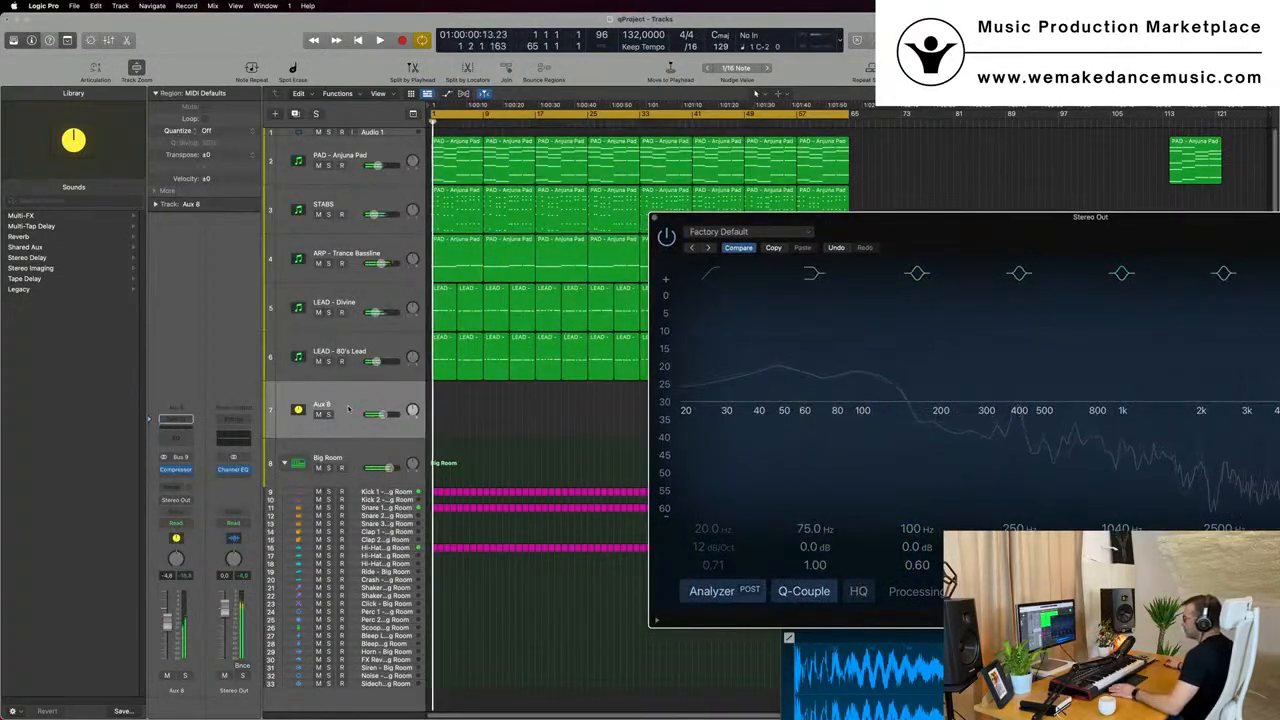
{"action": "key", "text": "space"}
{"action": "left_click_drag", "start_coordinate": [851, 226], "coordinate": [769, 219]}
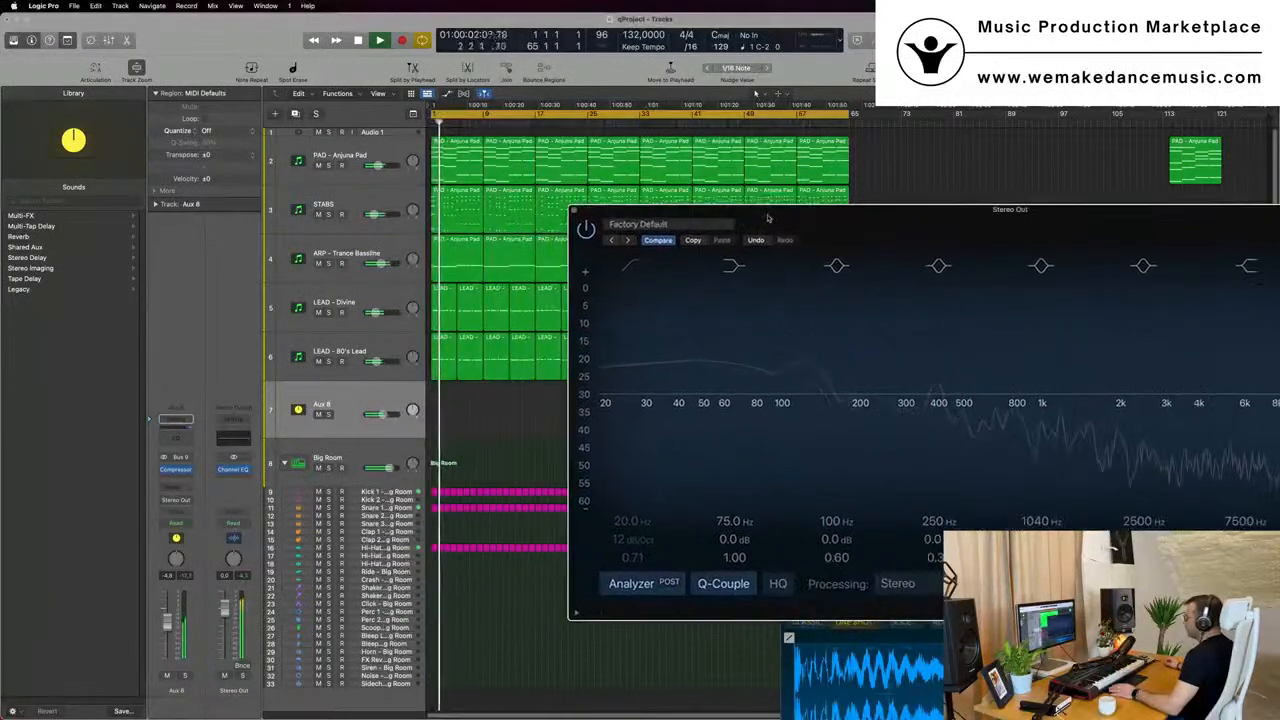
{"action": "key", "text": "Return"}
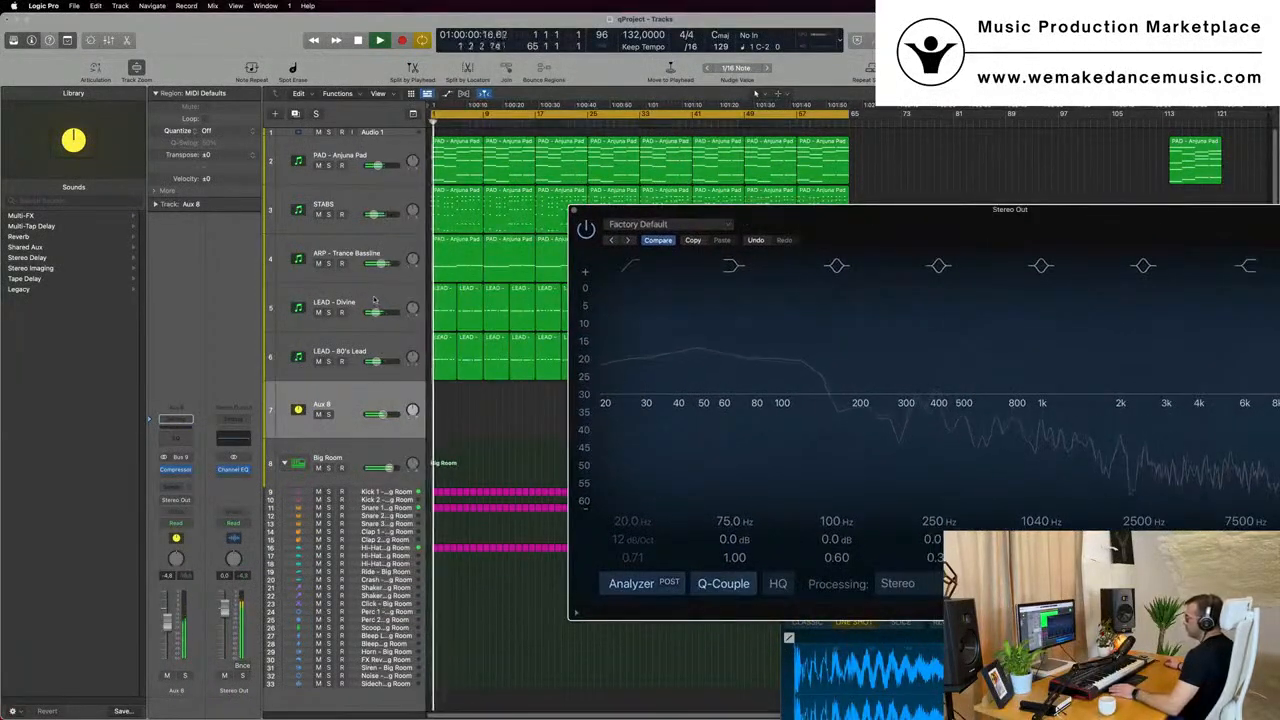
Solo both lead channels in the mixer to examine their spectrum in the Stereo Out EQ, clear the solos and close the EQ.
{"action": "key", "text": "x"}
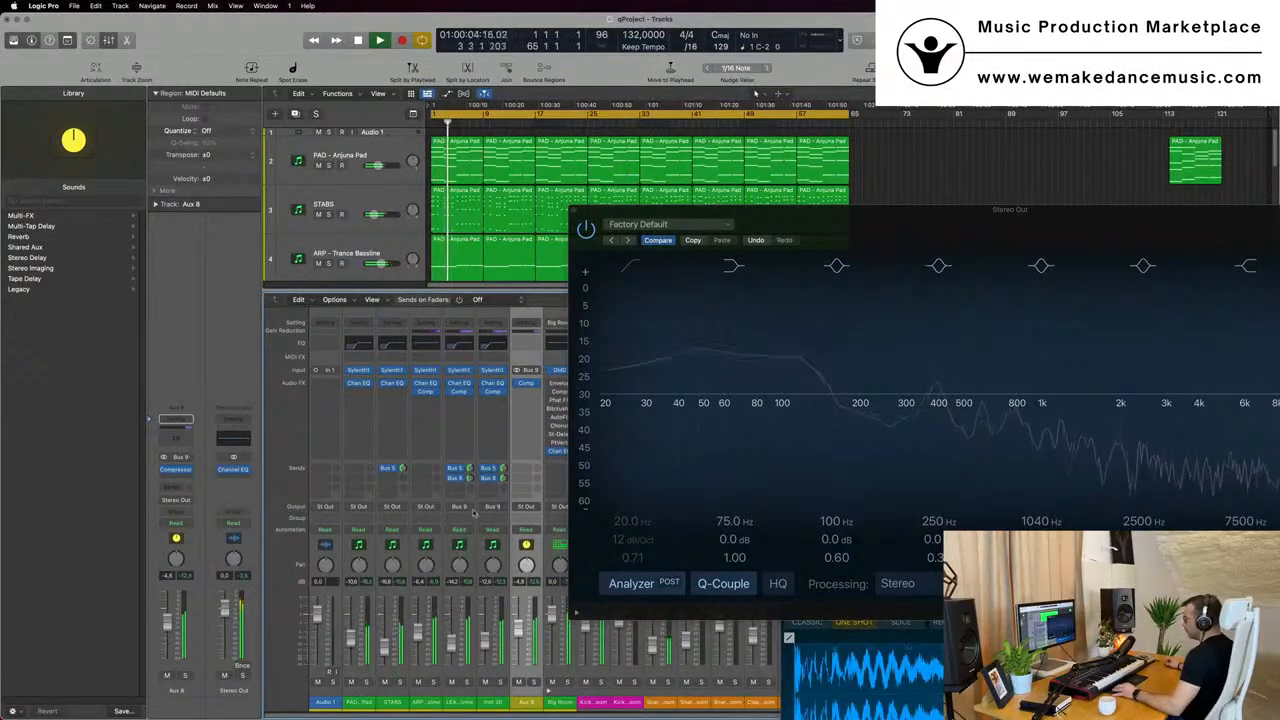
{"action": "left_click", "coordinate": [466, 682]}
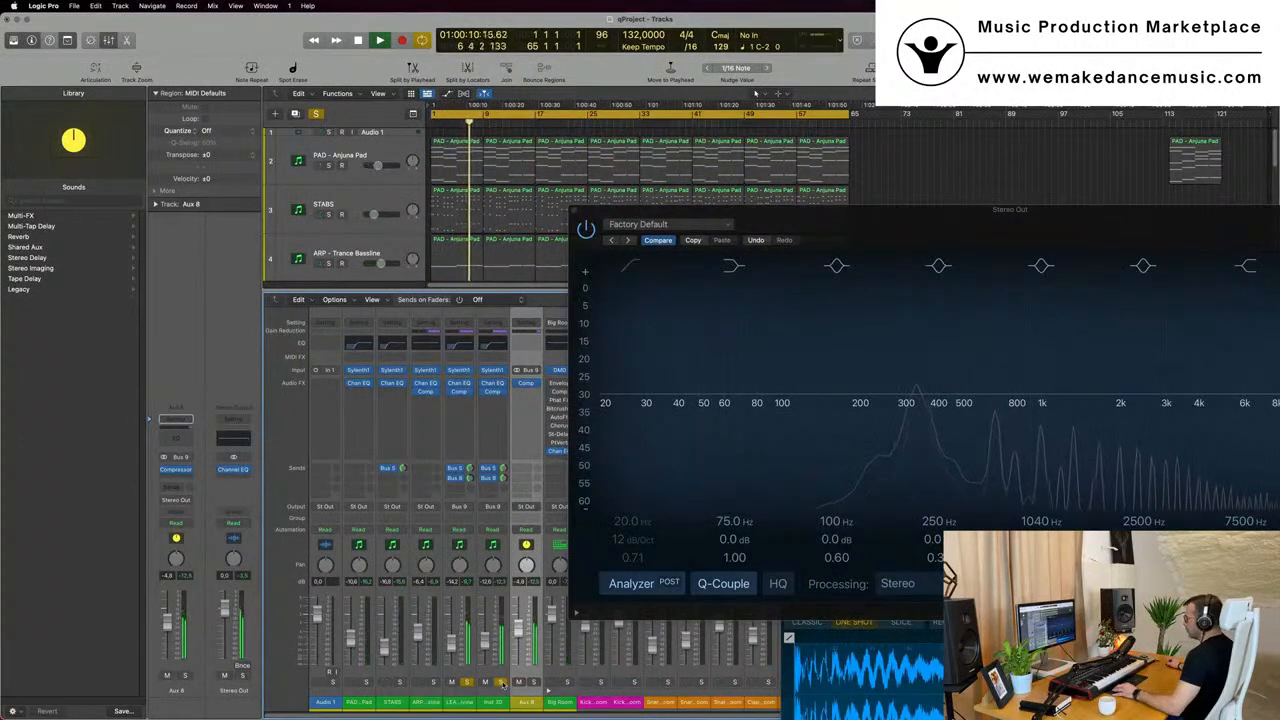
{"action": "key", "text": "s"}
{"action": "left_click_drag", "start_coordinate": [895, 217], "coordinate": [773, 210]}
{"action": "key", "text": "space"}
{"action": "left_click_drag", "start_coordinate": [766, 205], "coordinate": [694, 175]}
{"action": "key", "text": "space"}
{"action": "left_click", "coordinate": [437, 220]}
{"action": "mouse_move", "coordinate": [437, 286]}
{"action": "left_mouse_down"}
{"action": "mouse_move", "coordinate": [706, 330]}
{"action": "mouse_move", "coordinate": [740, 289]}
{"action": "mouse_move", "coordinate": [412, 286]}
{"action": "left_mouse_up"}
{"action": "left_click", "coordinate": [381, 167]}
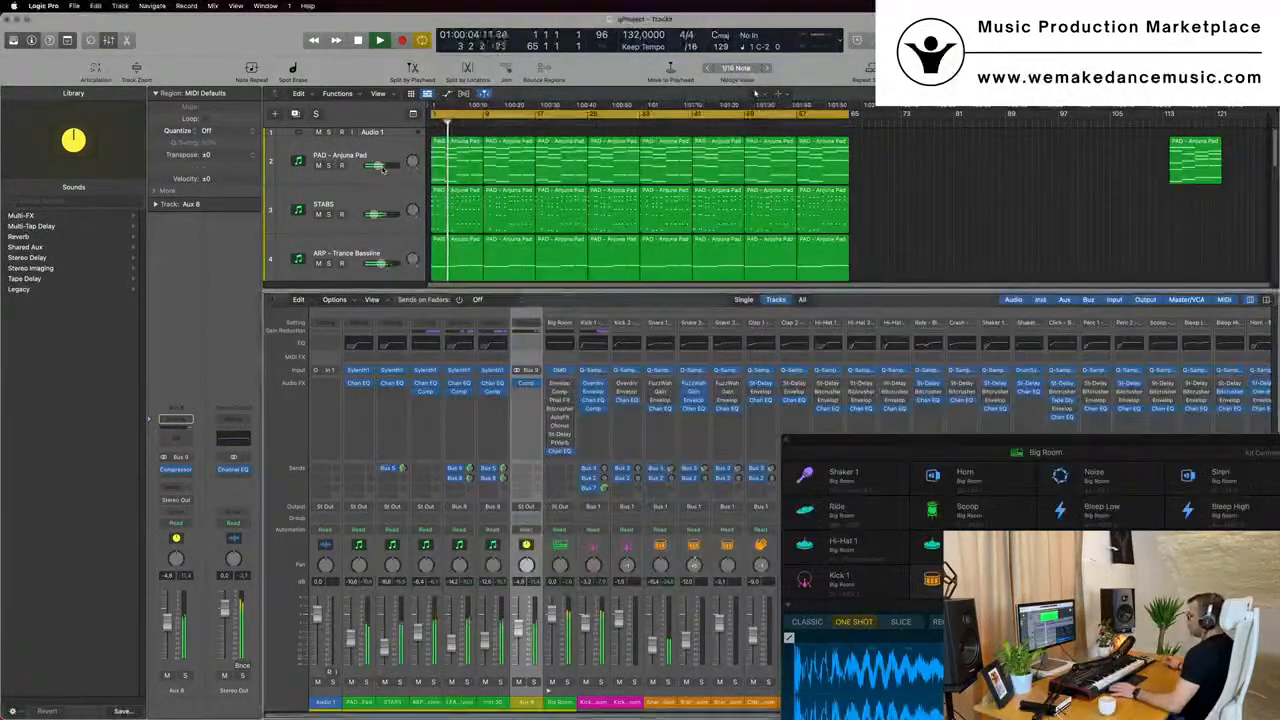
Hide the mixer, and briefly open and close the Stereo Out Channel EQ.
{"action": "scroll", "coordinate": [400, 255], "scroll_direction": "down", "scroll_amount": 3}
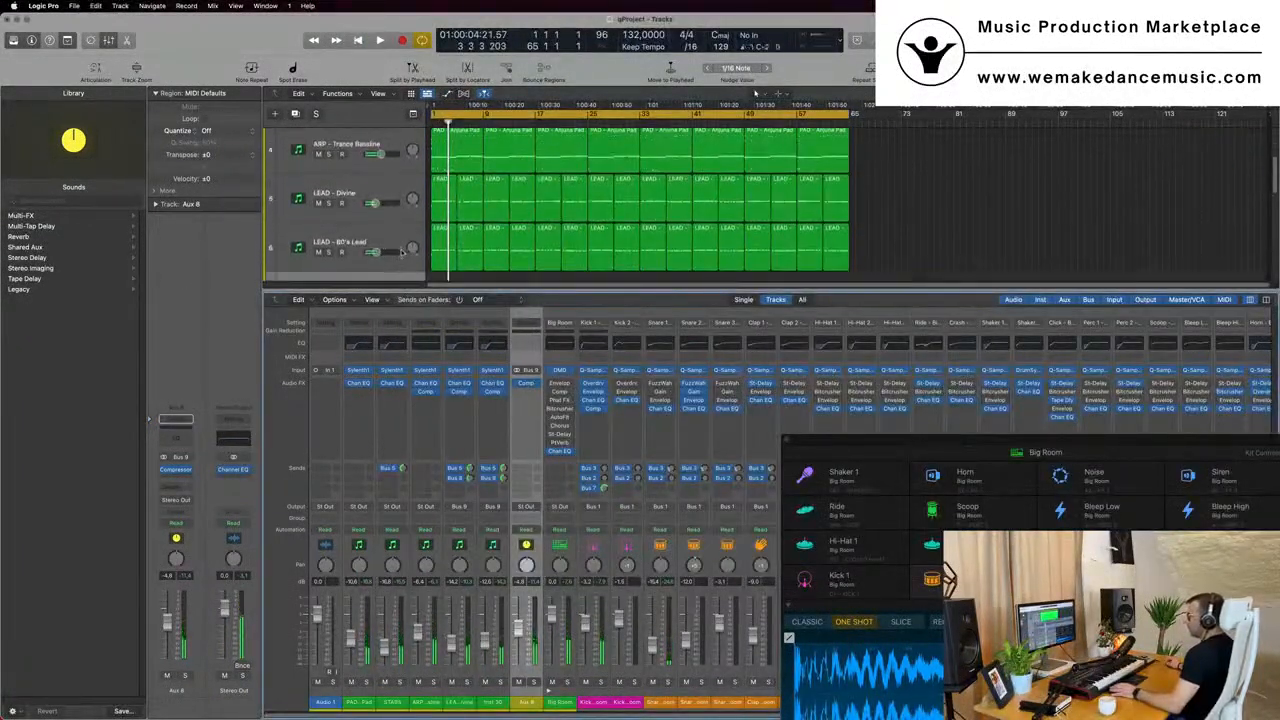
{"action": "scroll", "coordinate": [401, 255], "scroll_direction": "up", "scroll_amount": 3}
{"action": "scroll", "coordinate": [400, 262], "scroll_direction": "up", "scroll_amount": 1}
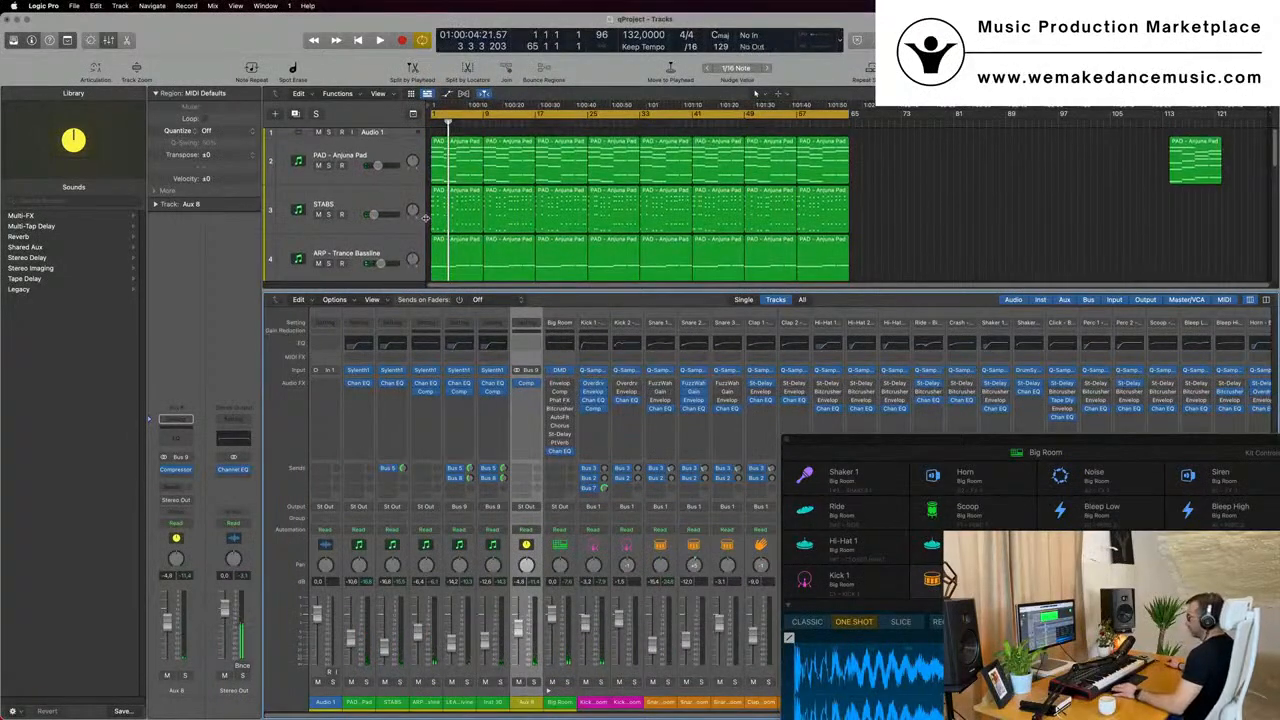
{"action": "key", "text": "x"}
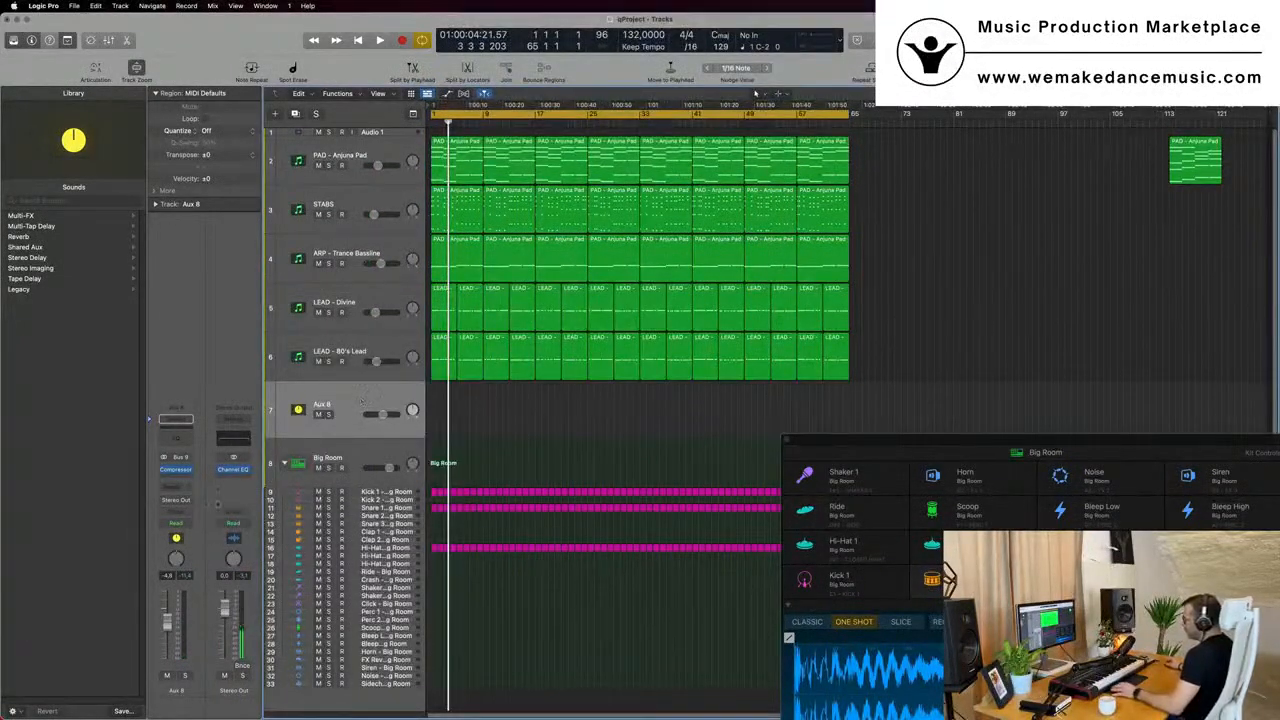
{"action": "left_click", "coordinate": [233, 440]}
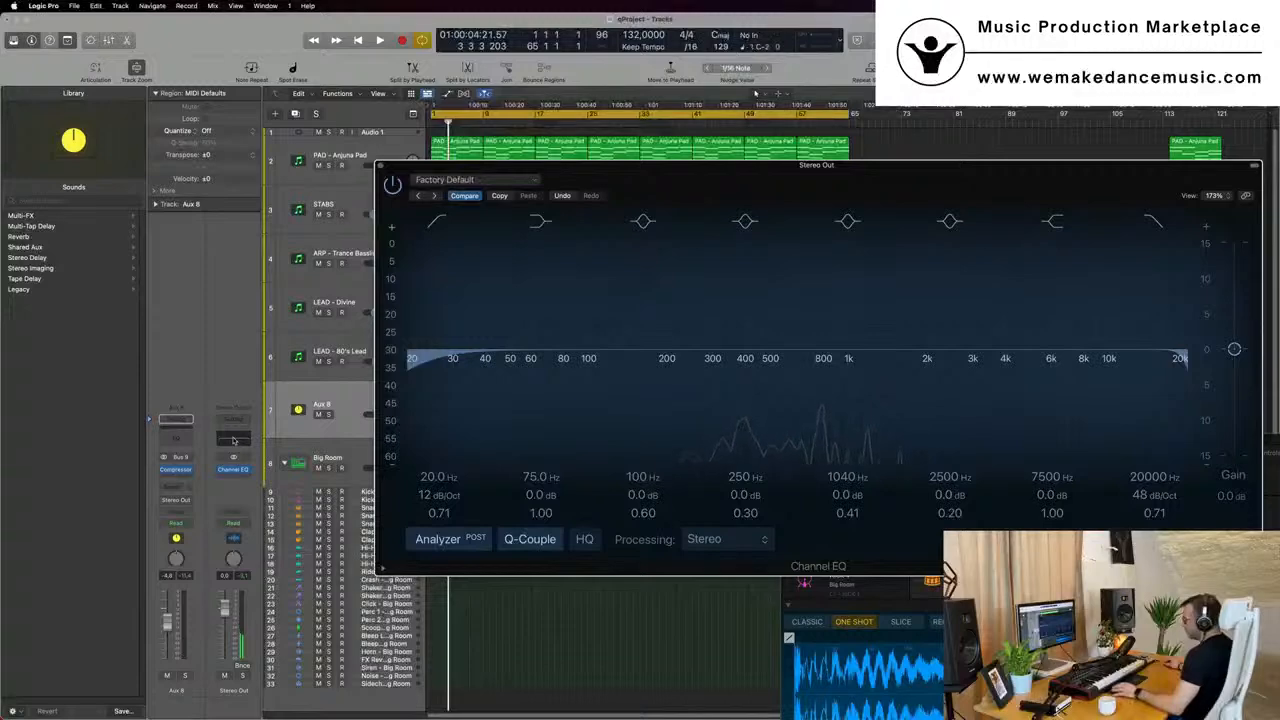
{"action": "left_click", "coordinate": [381, 167]}
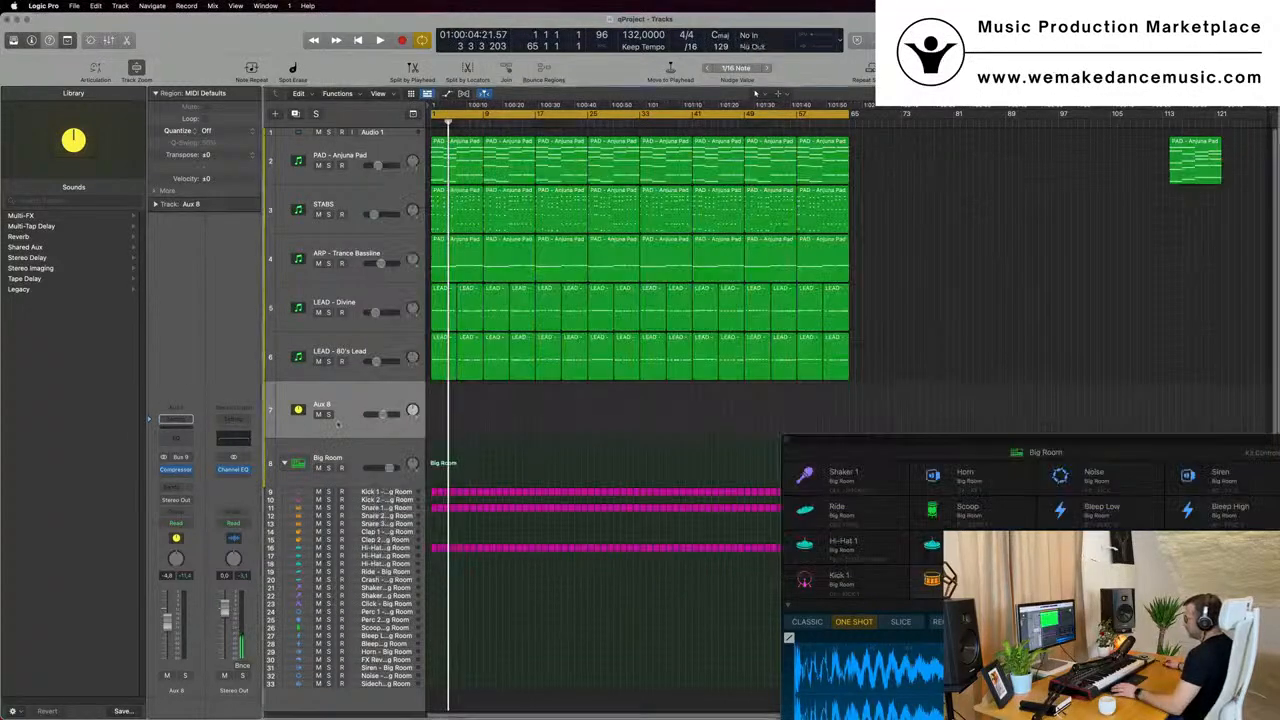
Delete the Aux 8 track and play the project from the start.
{"action": "key", "text": "super+BackSpace"}
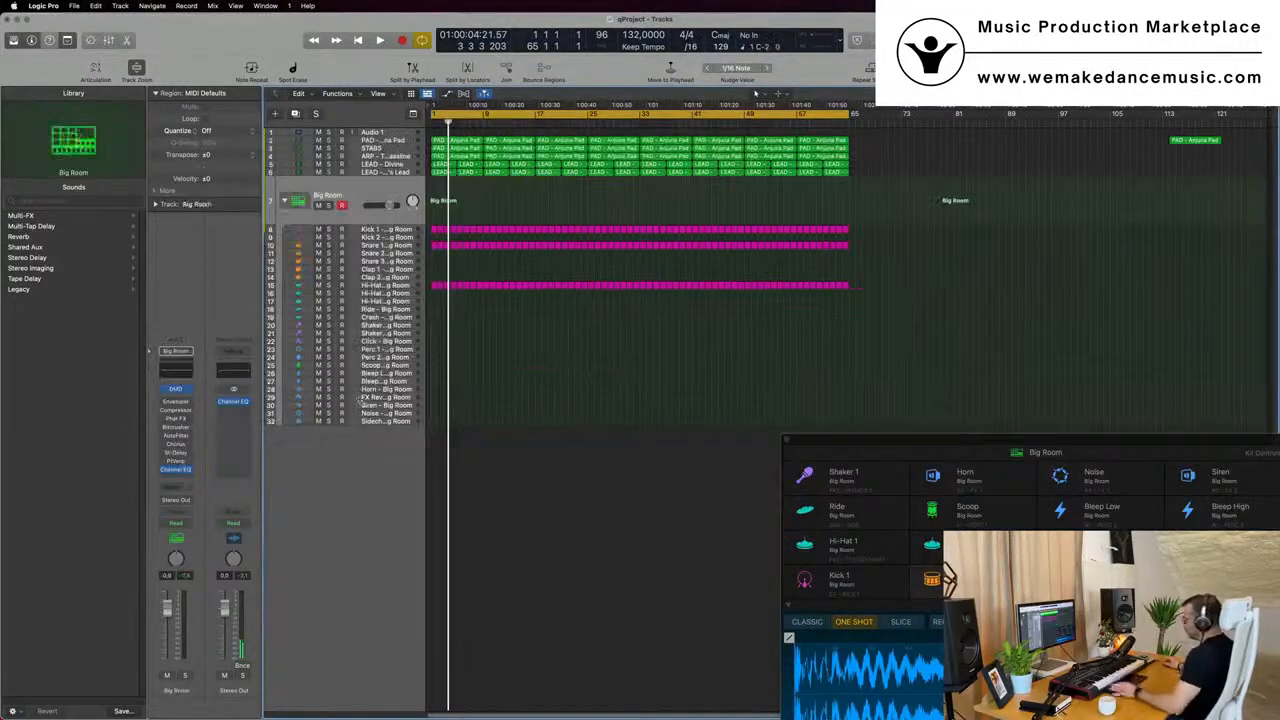
{"action": "key", "text": "space"}
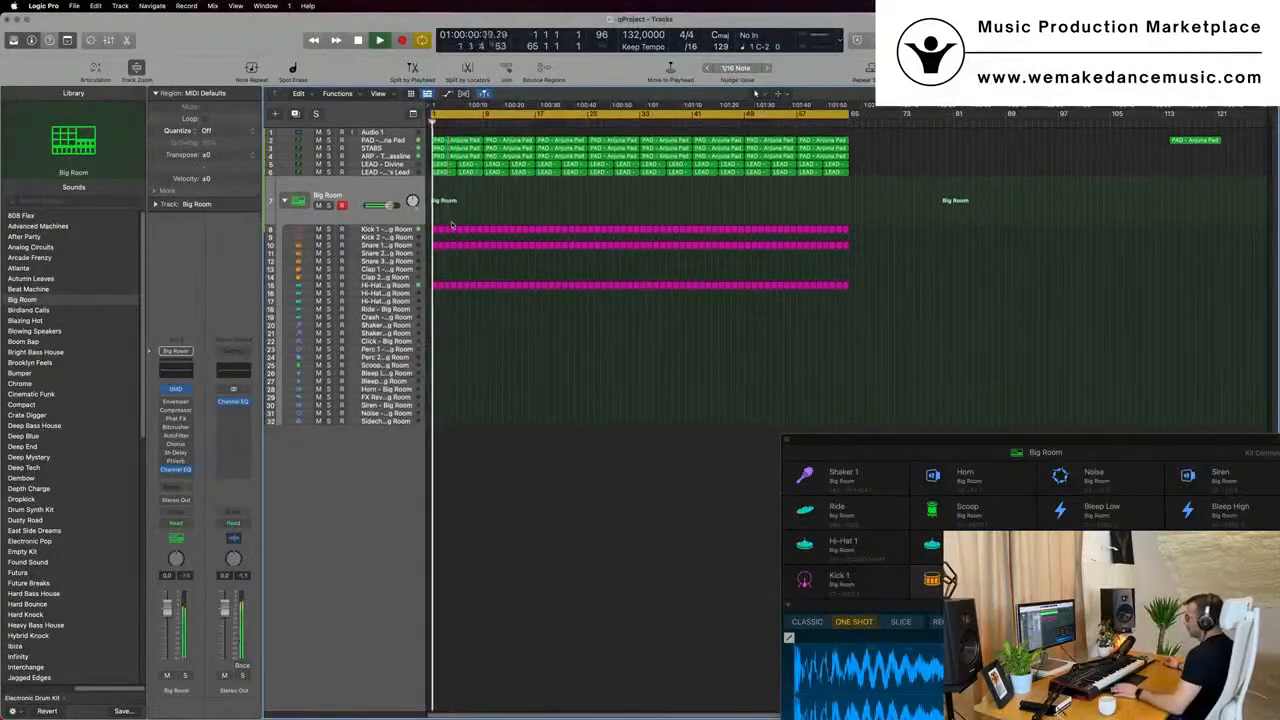
Select the LEAD - 80's Lead track and create a track for its Aux 8 output channel.
{"action": "left_click", "coordinate": [404, 172]}
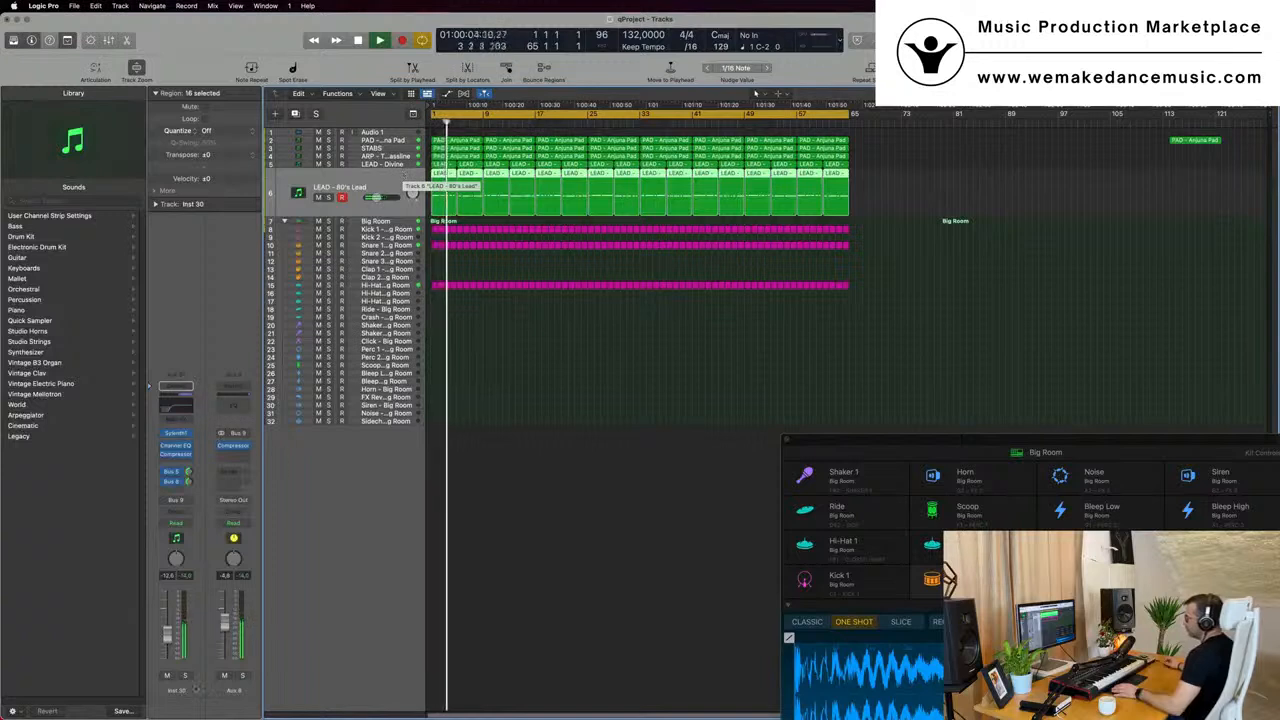
{"action": "key", "text": "space"}
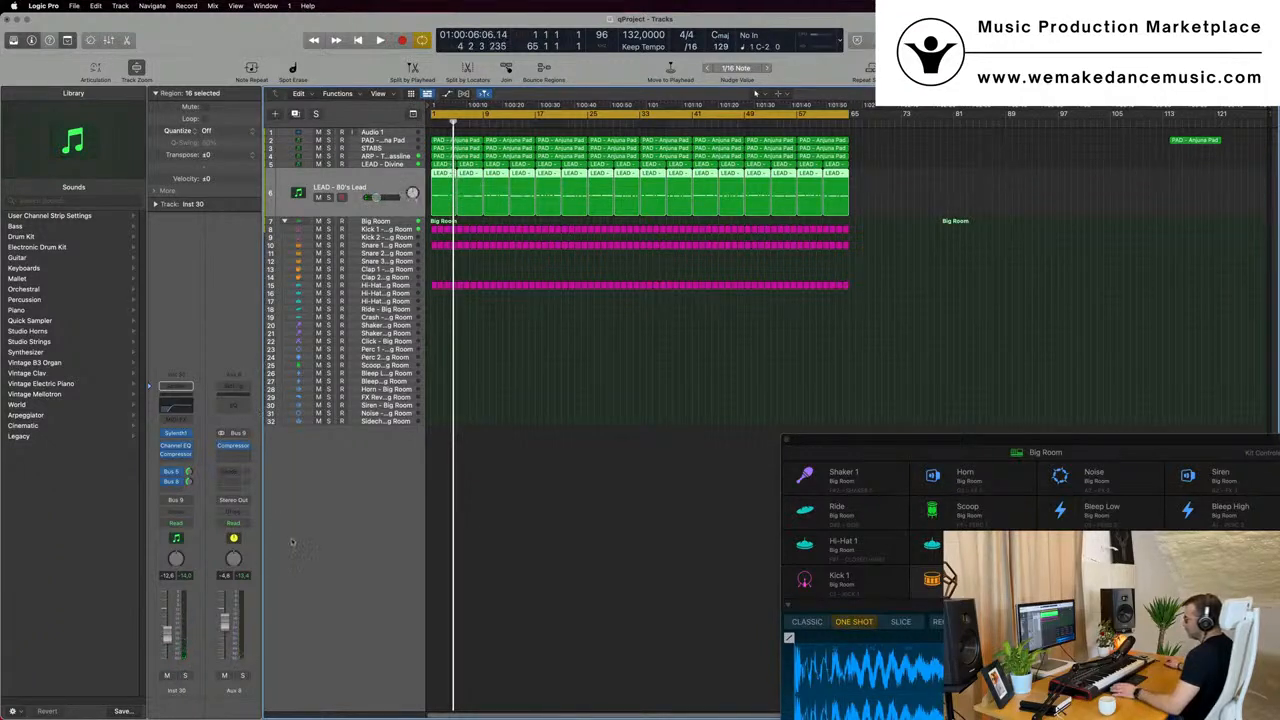
{"action": "right_click", "coordinate": [225, 691]}
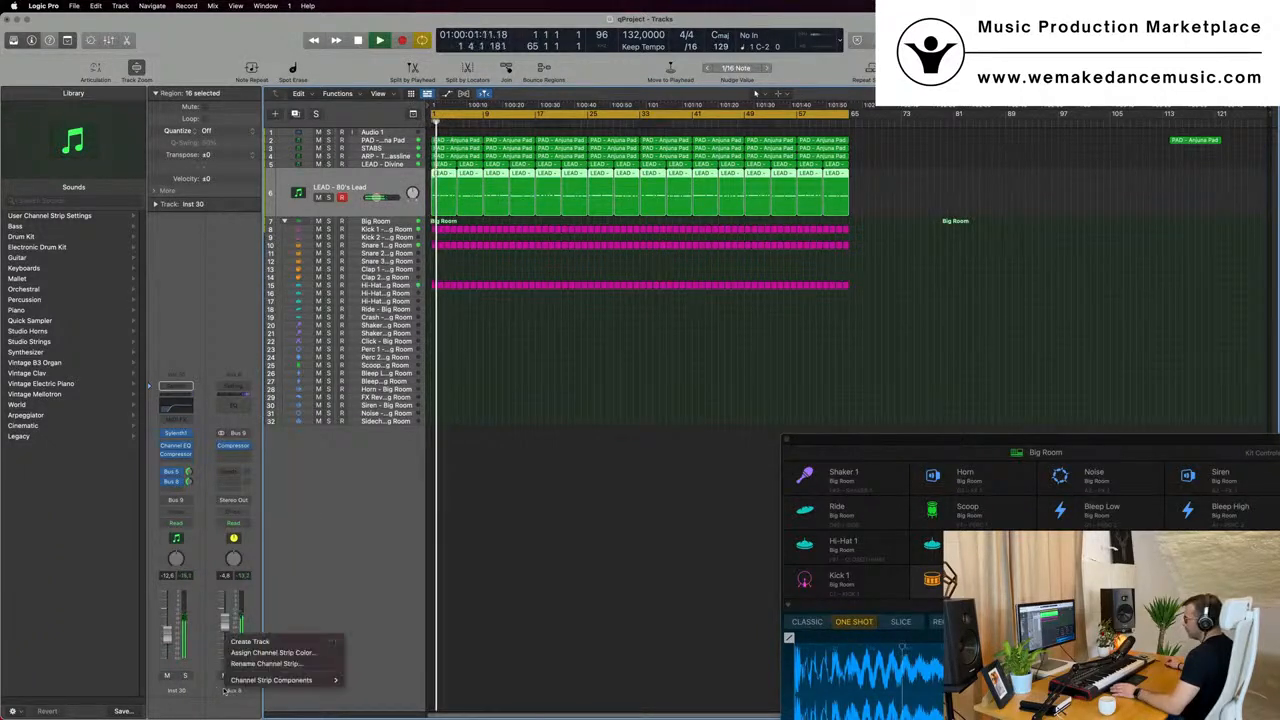
{"action": "left_click", "coordinate": [263, 645]}
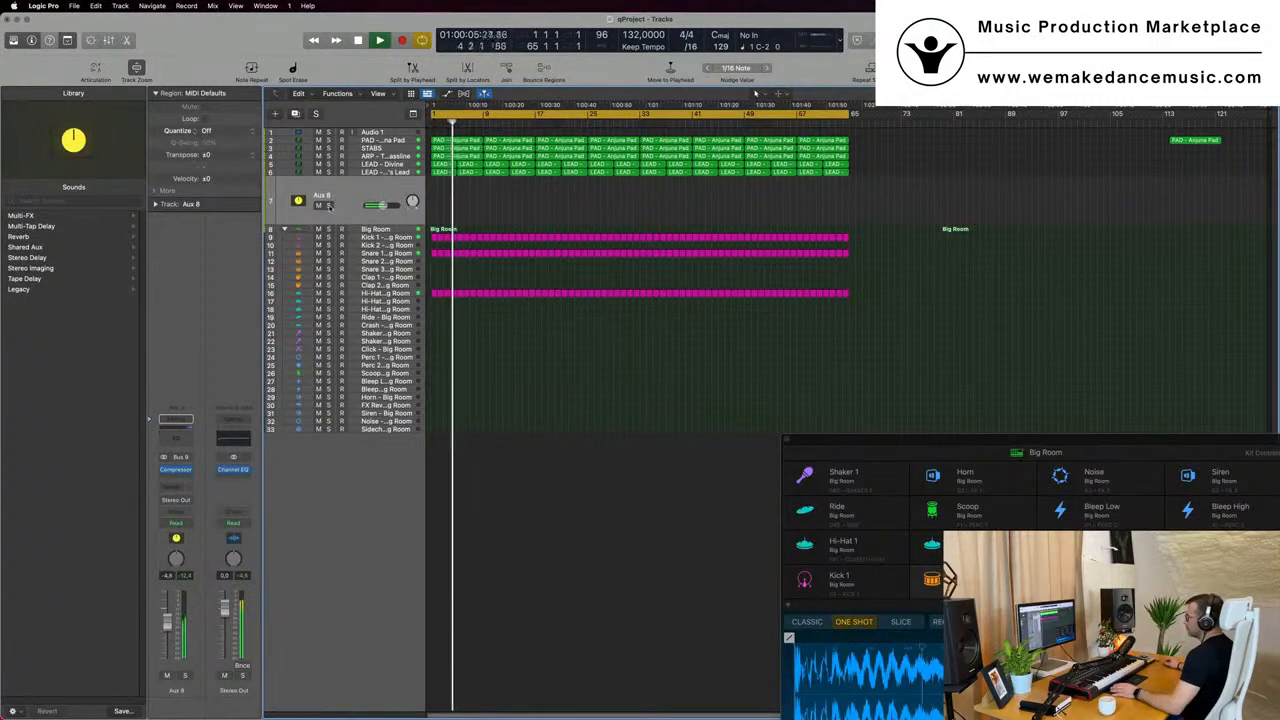
Solo the Aux 8 track briefly to hear the grouped leads, clear the solo and restart playback from the beginning.
{"action": "left_click", "coordinate": [329, 205]}
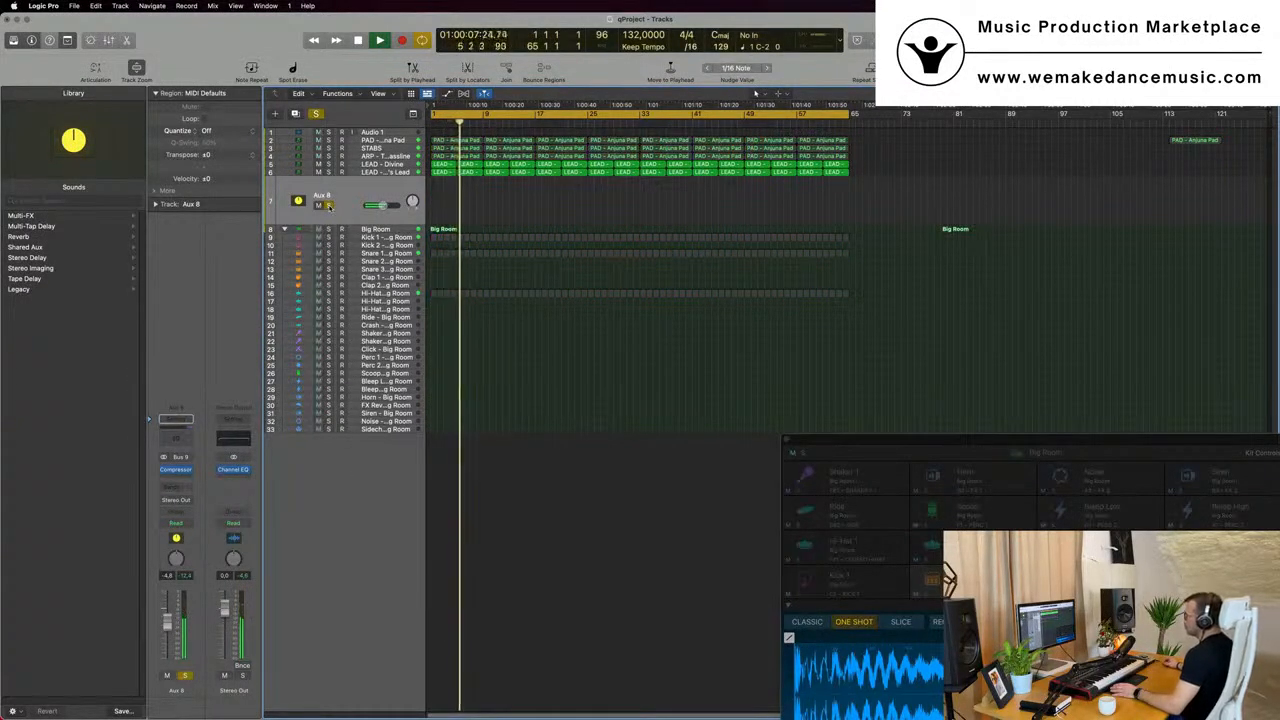
{"action": "left_click", "coordinate": [329, 205]}
{"action": "key", "text": "Return"}
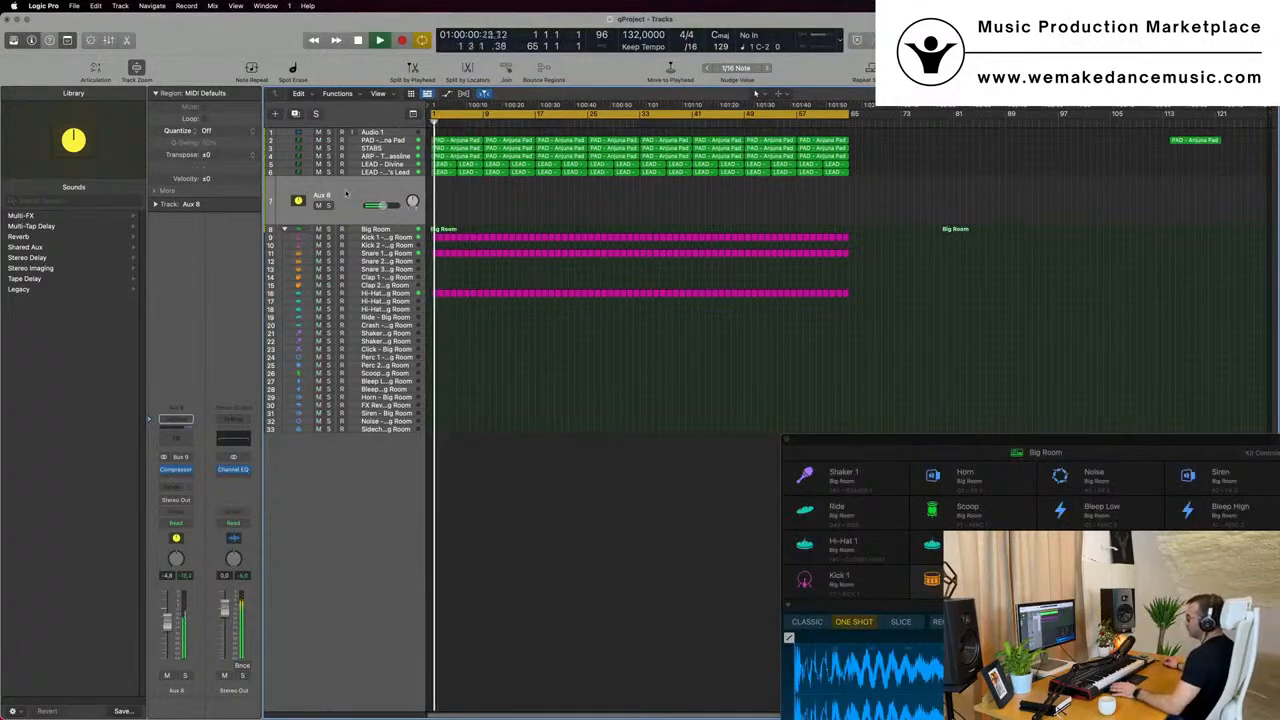
Check the mix's spectrum in the Stereo Out Channel EQ during playback, close its window and stop playback.
{"action": "left_click", "coordinate": [244, 439]}
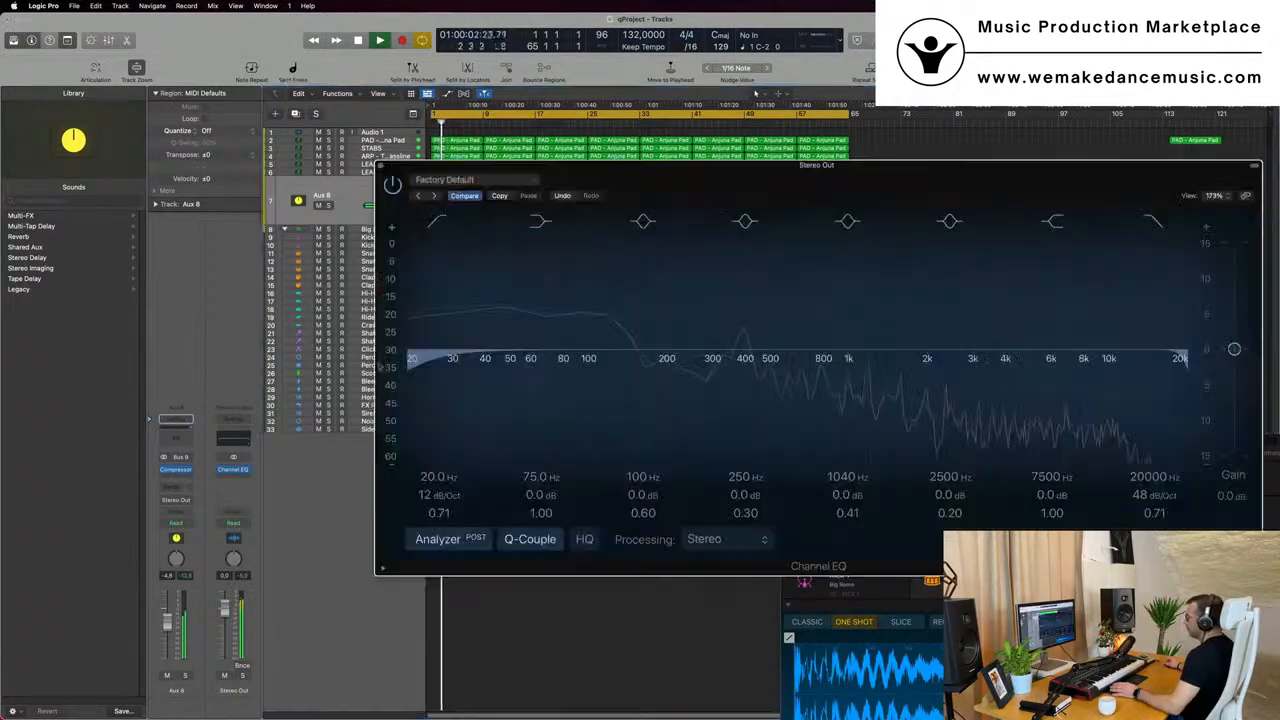
{"action": "left_click_drag", "start_coordinate": [1022, 201], "coordinate": [1167, 177]}
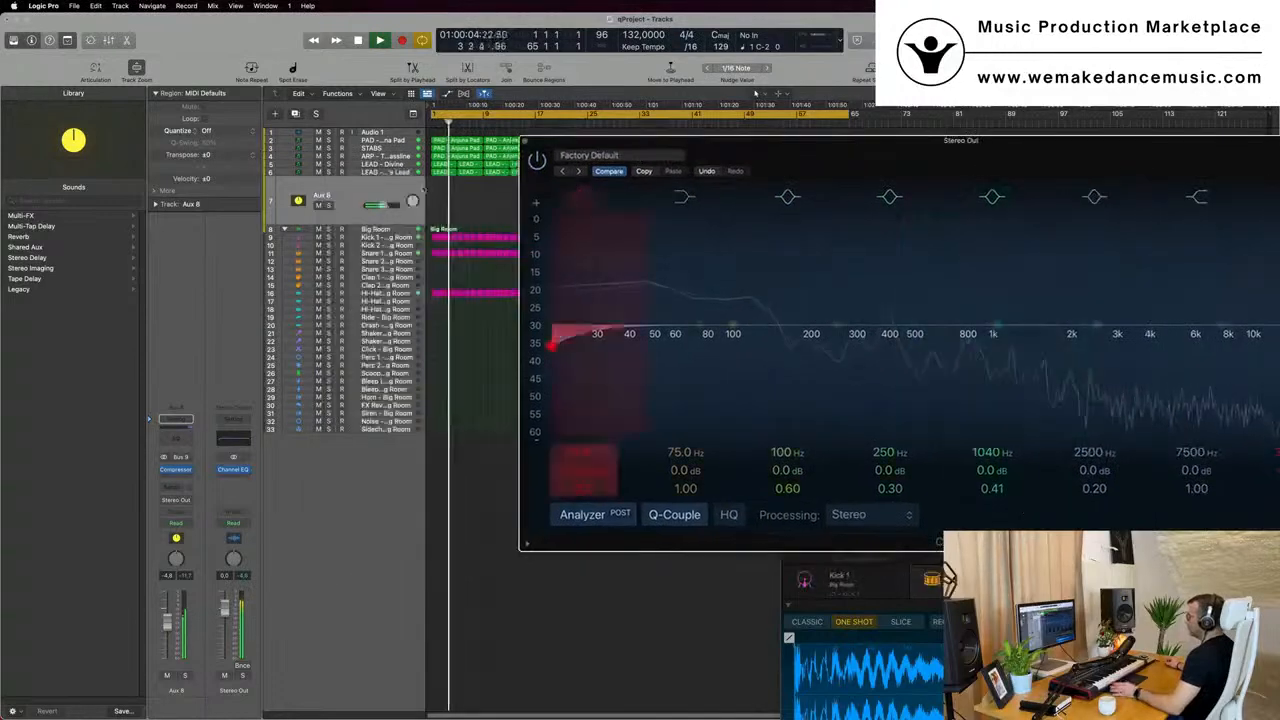
{"action": "left_click", "coordinate": [234, 440]}
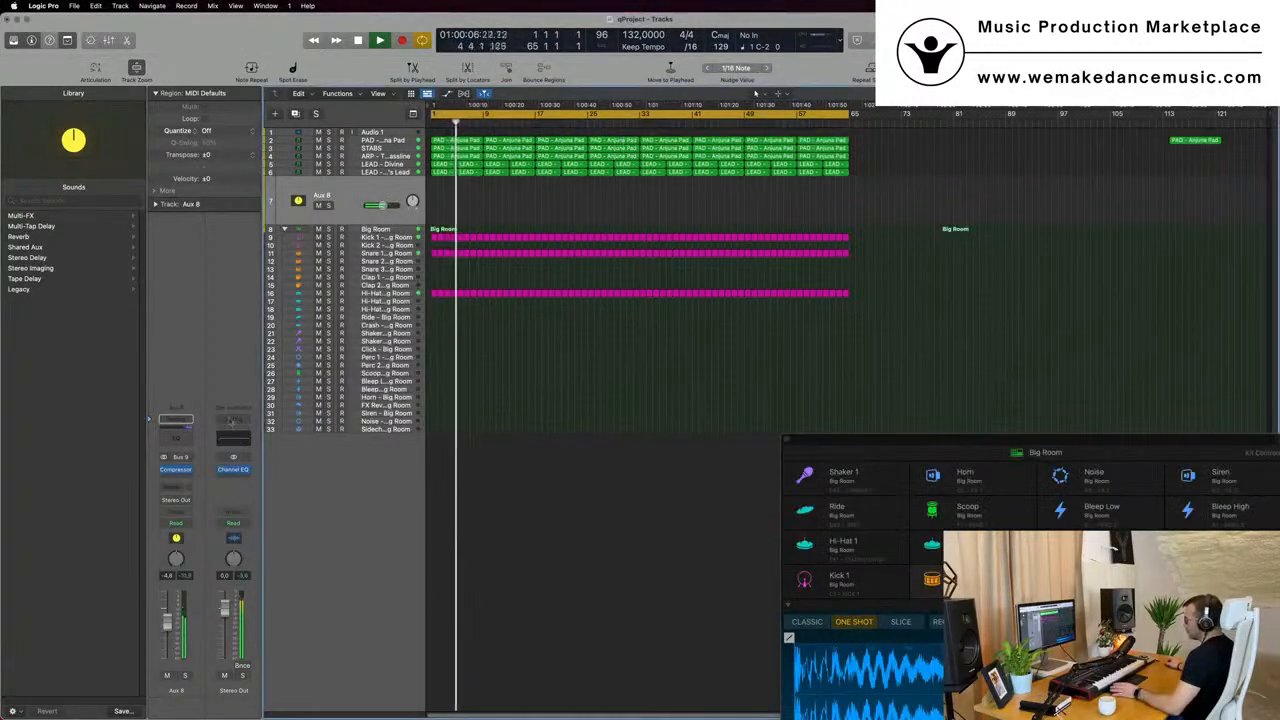
{"action": "key", "text": "space"}
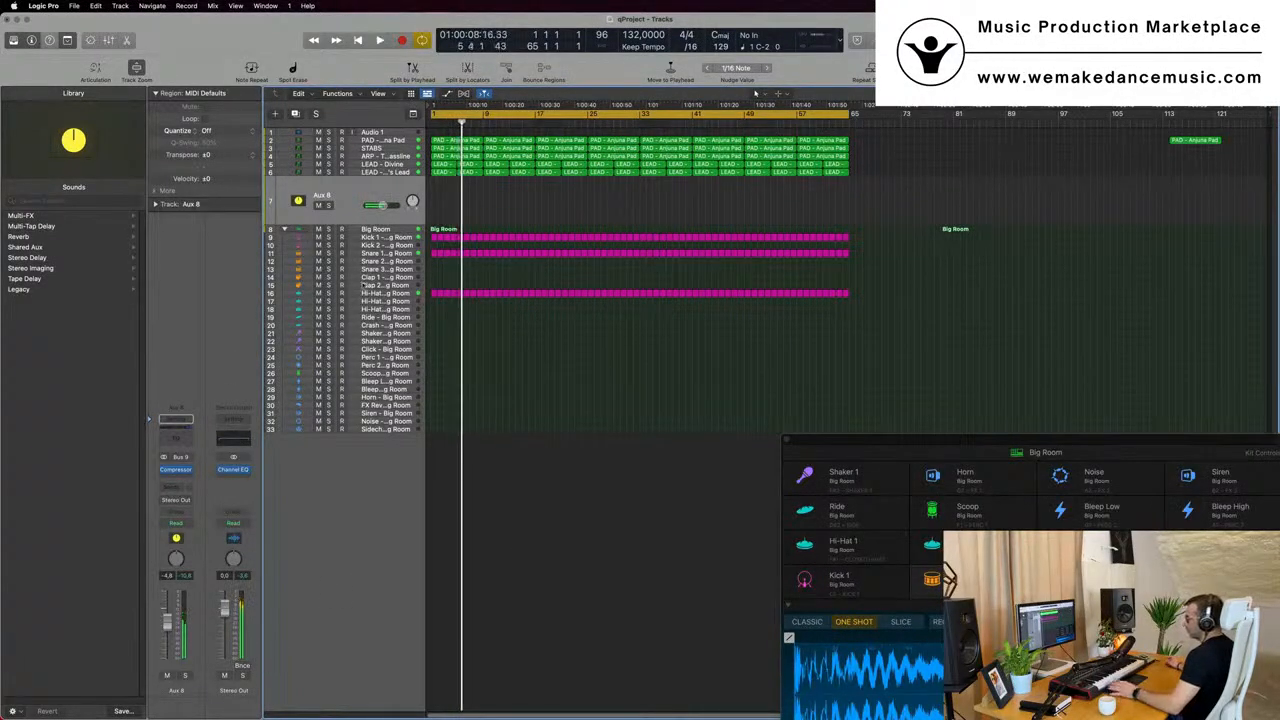
Switch between the LEAD - 80's Lead and Aux 8 tracks, ending with LEAD - 80's Lead selected.
{"action": "left_click", "coordinate": [378, 174]}
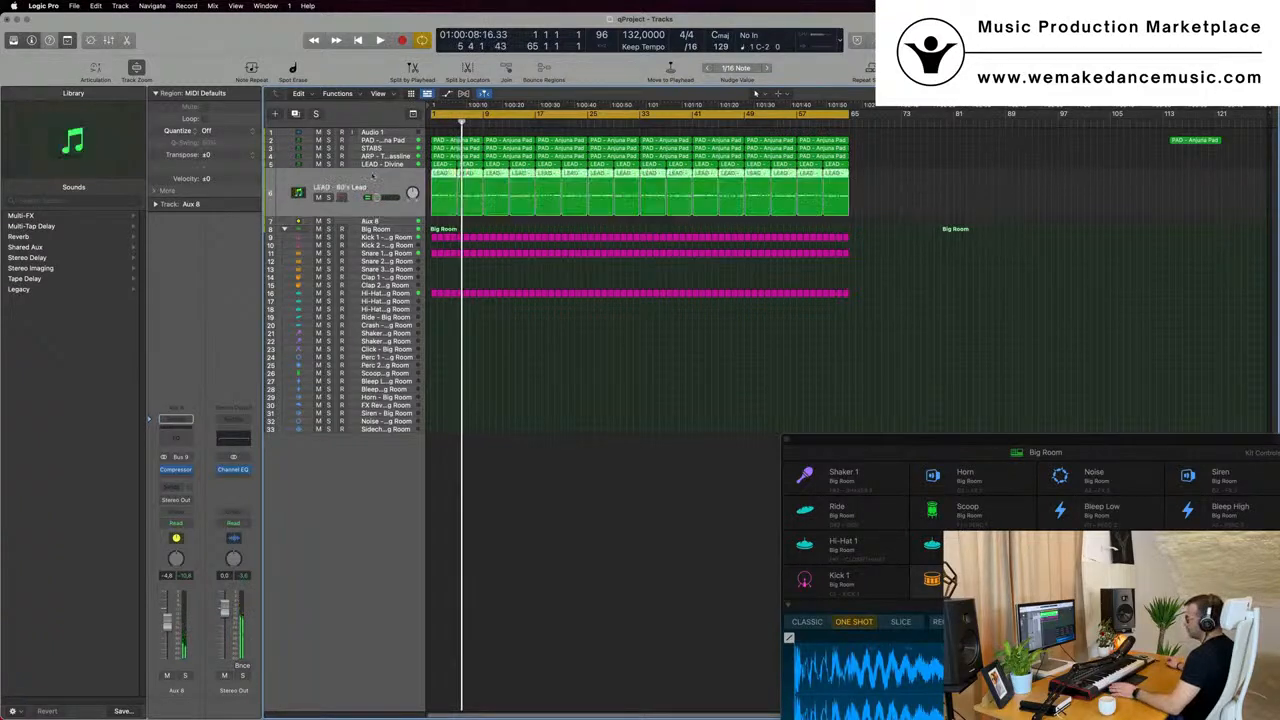
{"action": "left_click", "coordinate": [363, 219]}
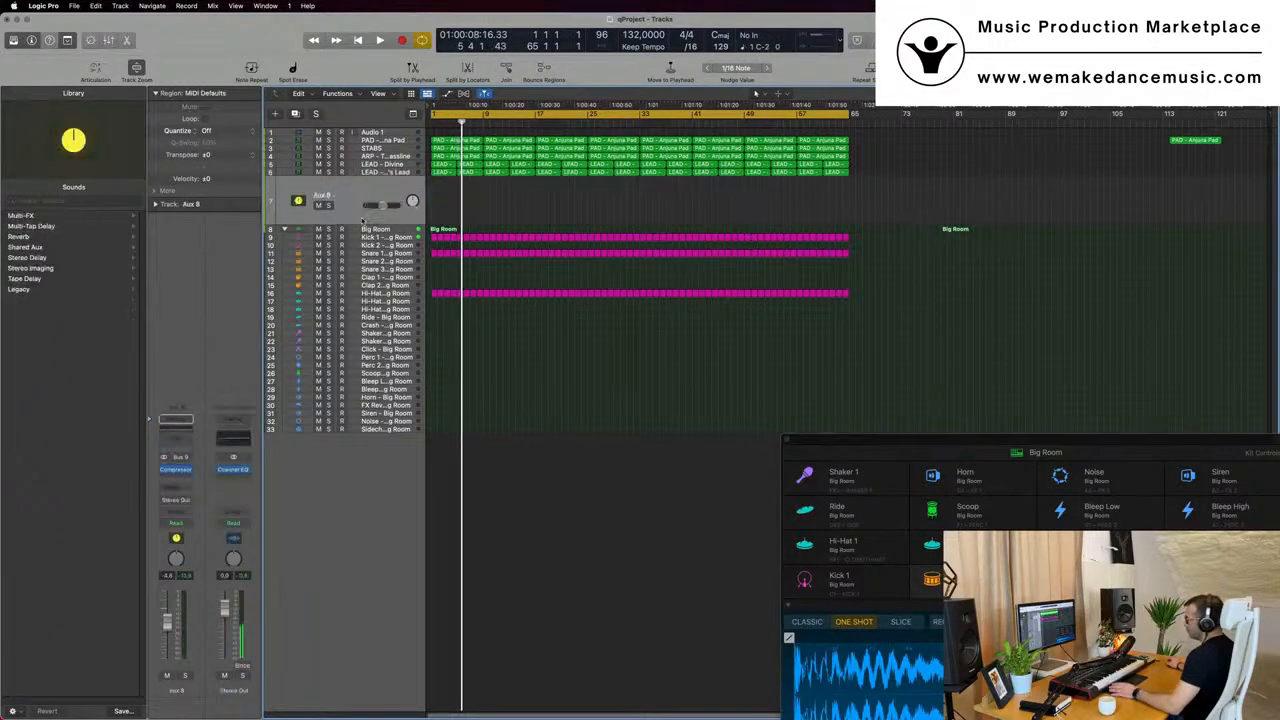
{"action": "left_click", "coordinate": [385, 174]}
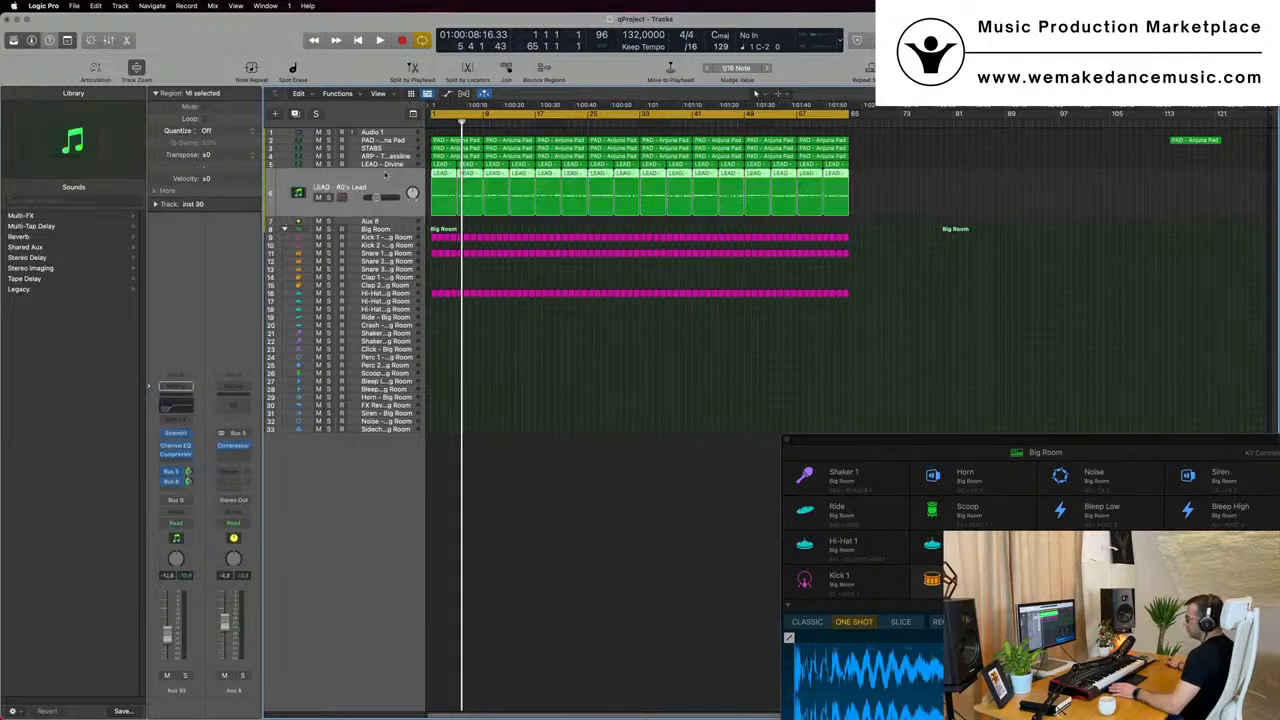
Call up the track for the Aux 8 output channel again and play the project from the beginning.
{"action": "right_click", "coordinate": [236, 690]}
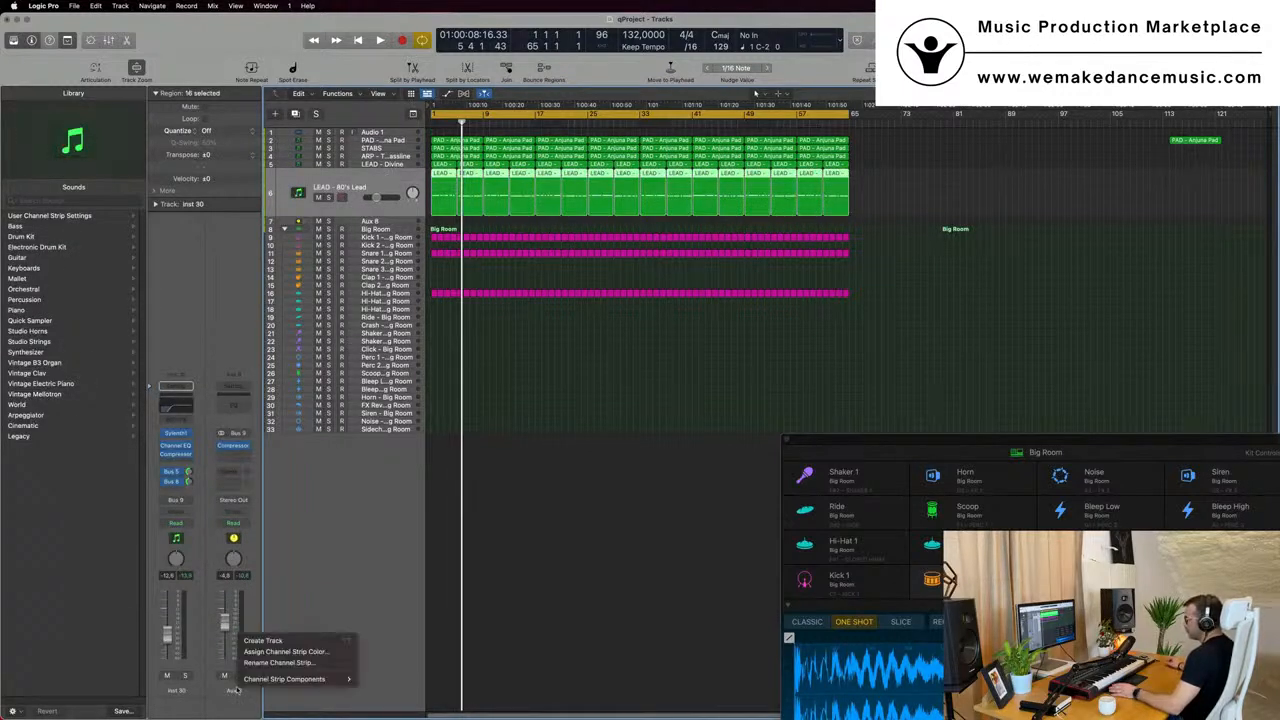
{"action": "left_click", "coordinate": [264, 641]}
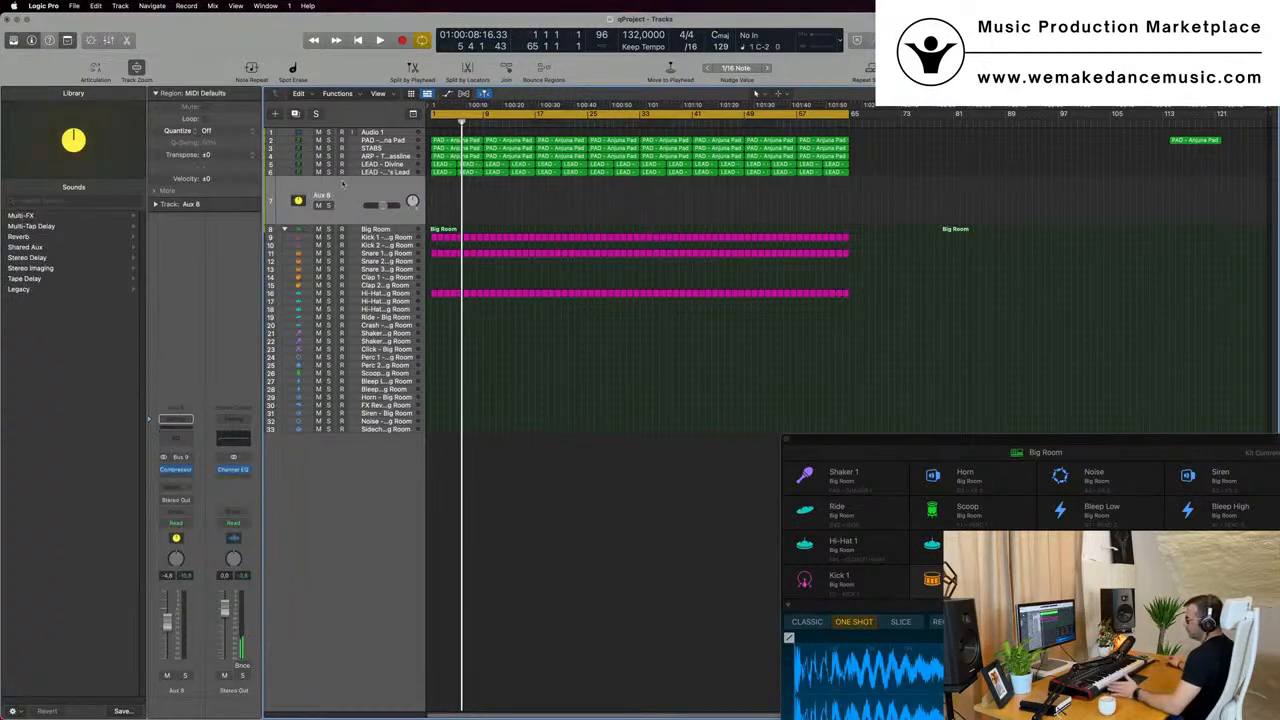
{"action": "key", "text": "Return"}
{"action": "key", "text": "space"}
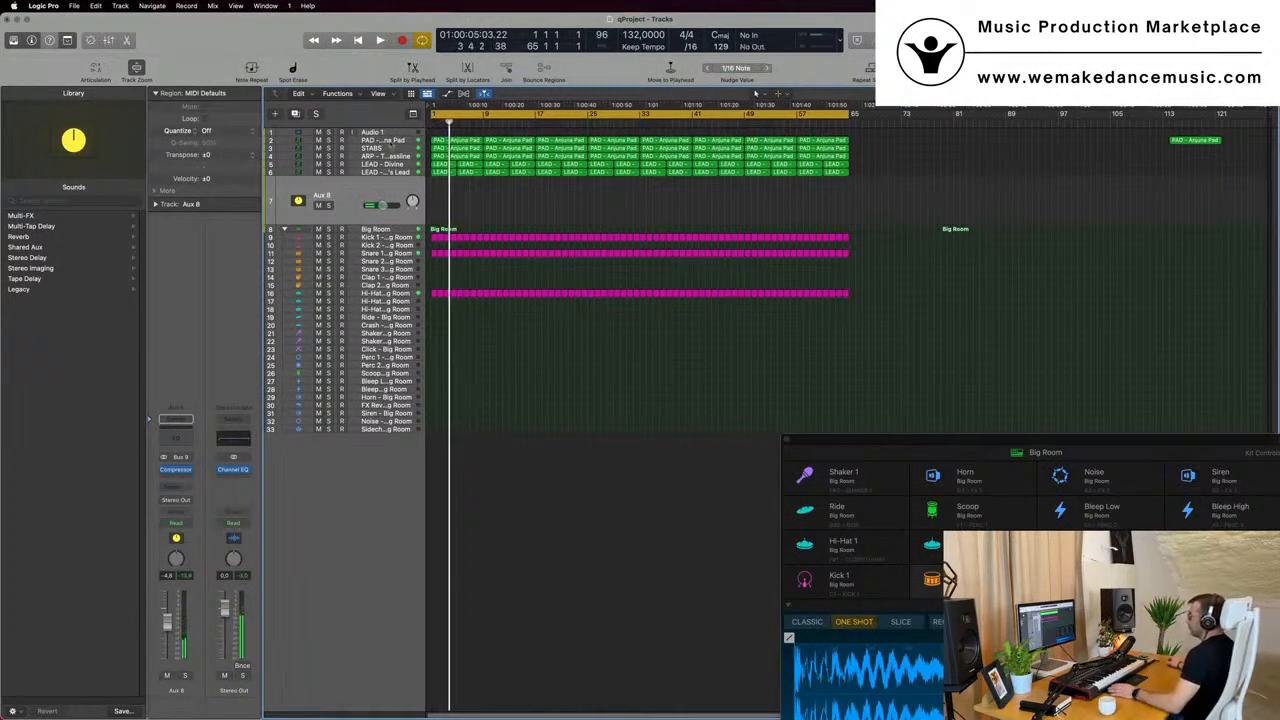
Play the mix while switching from the LEAD - 80's Lead track to the Aux 8 track, and stop playback.
{"action": "left_click", "coordinate": [389, 176]}
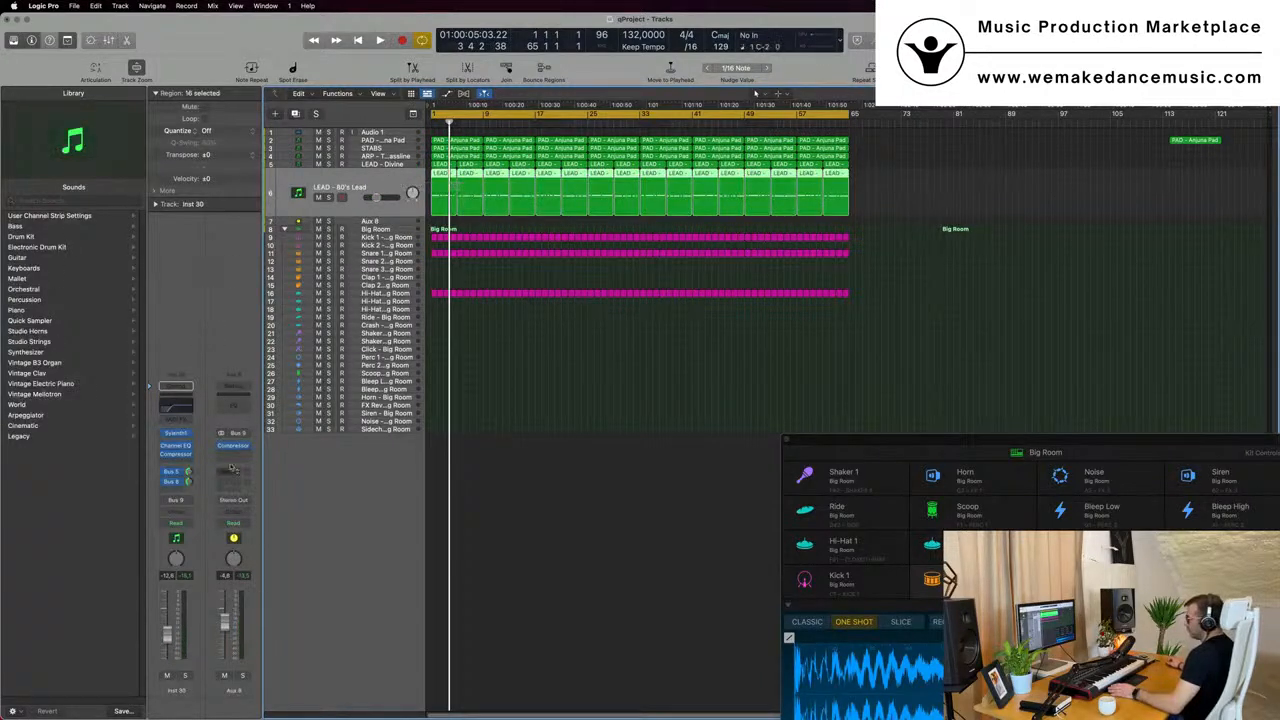
{"action": "key", "text": "space"}
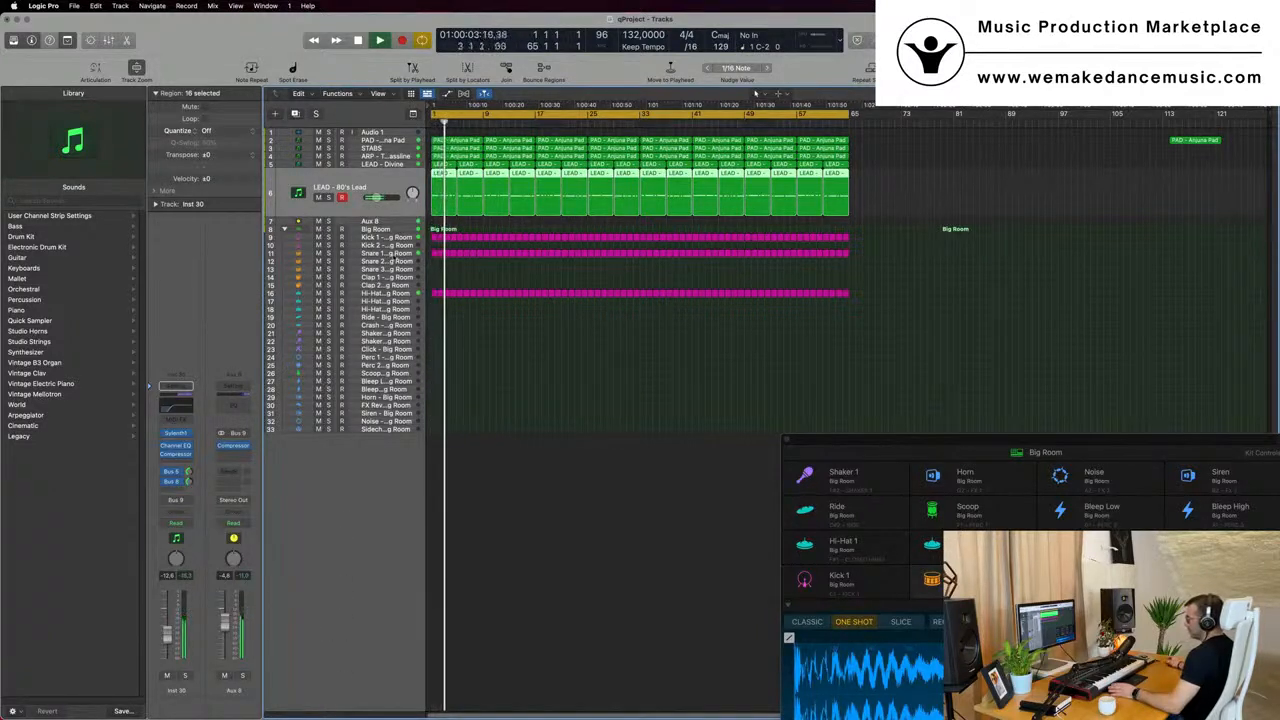
{"action": "key", "text": "Down"}
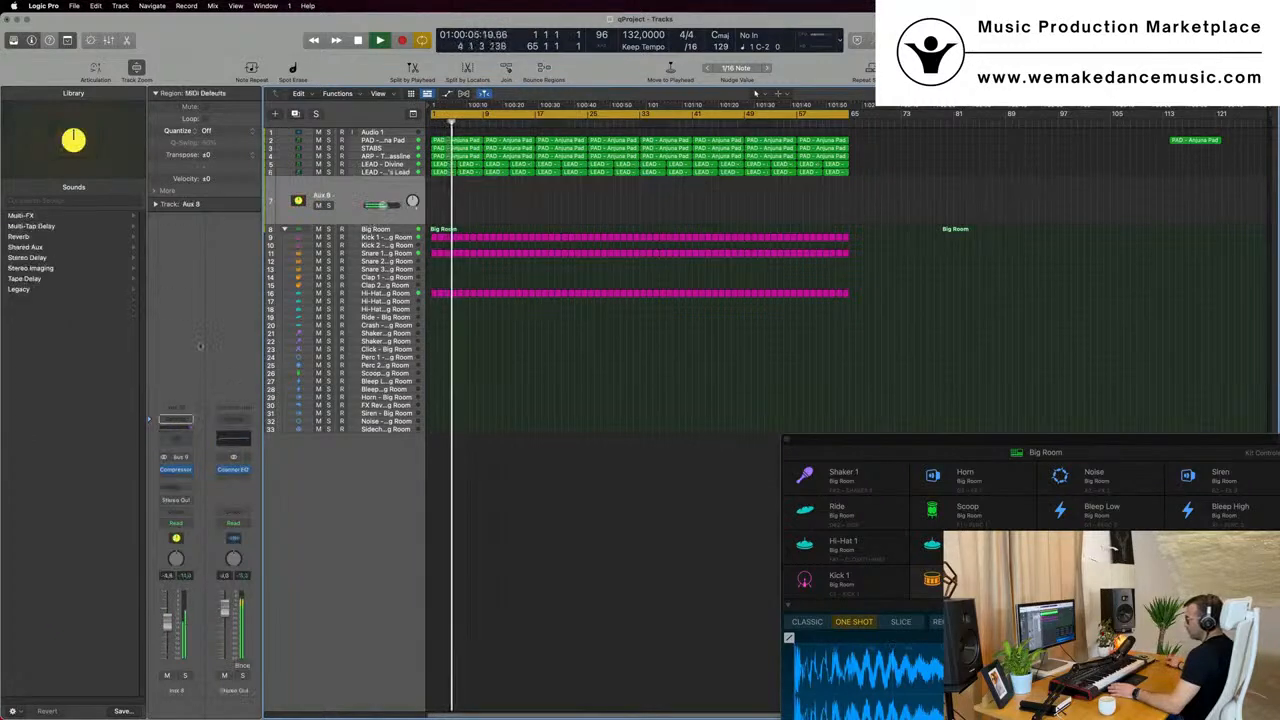
{"action": "key", "text": "space"}
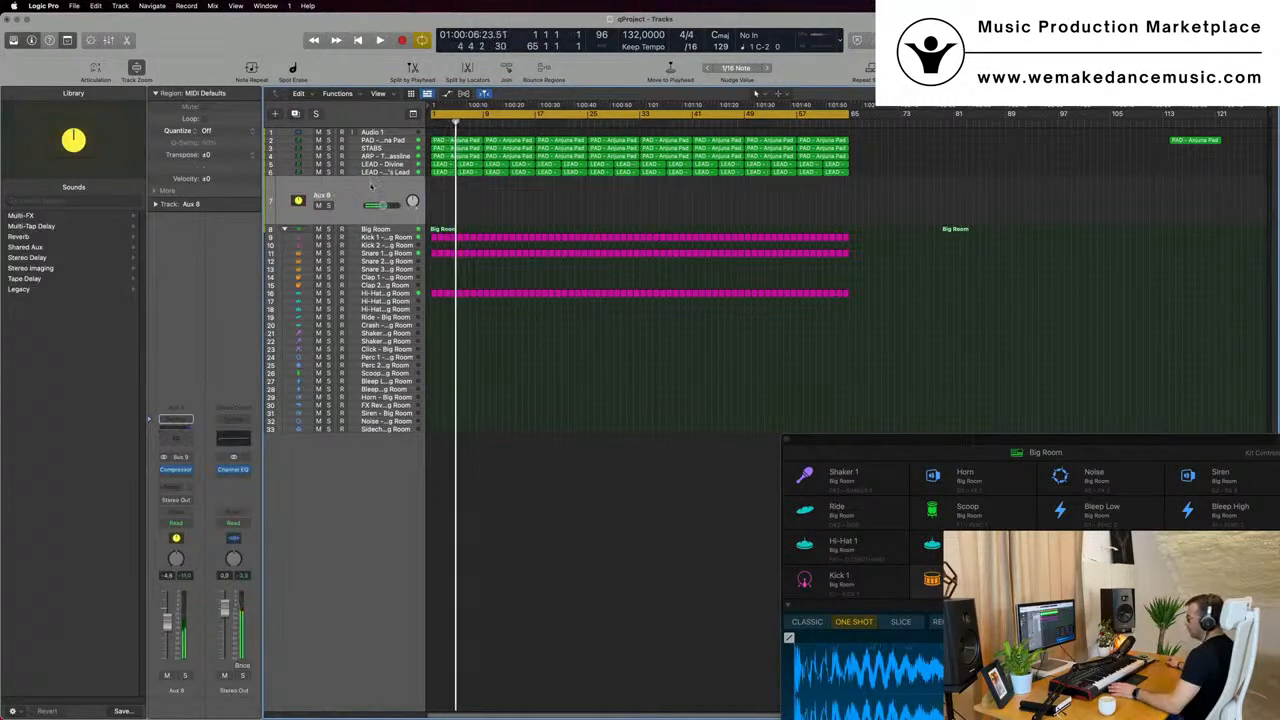
Delete the Aux 8 track from the track list, select LEAD - 80's Lead and restart playback.
{"action": "key", "text": "super+BackSpace"}
{"action": "key", "text": "space"}
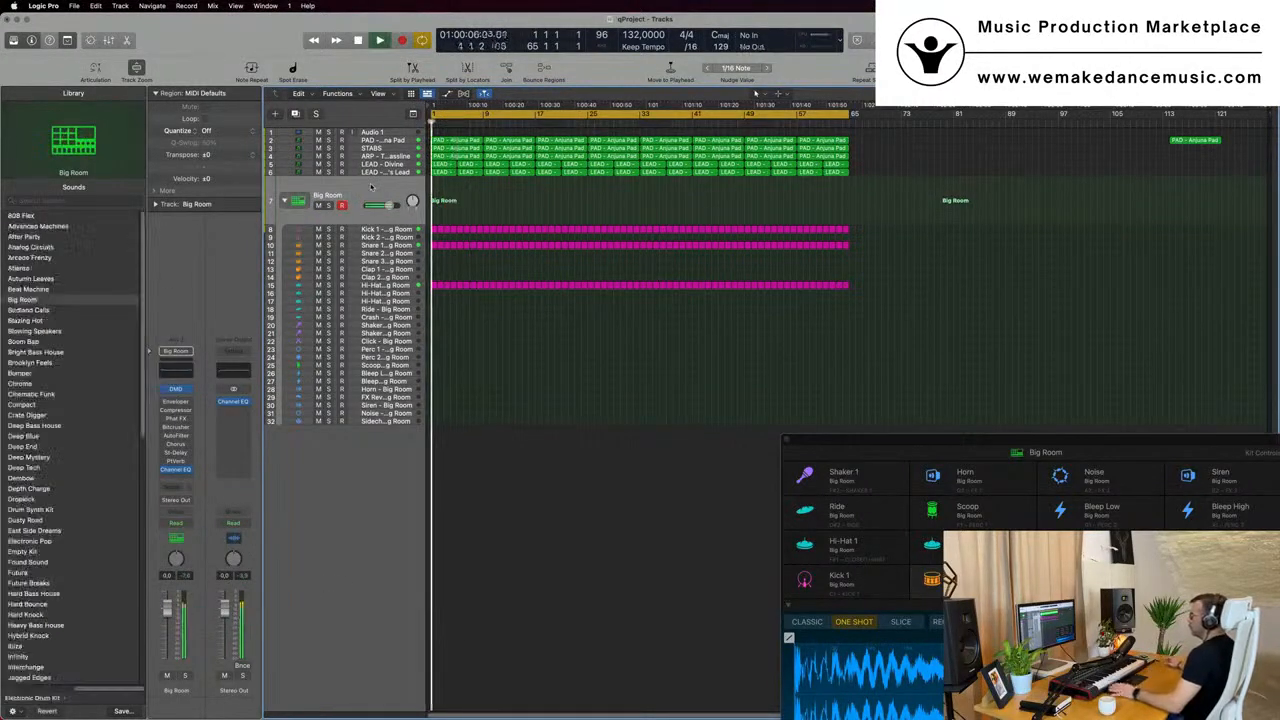
{"action": "left_click", "coordinate": [386, 175]}
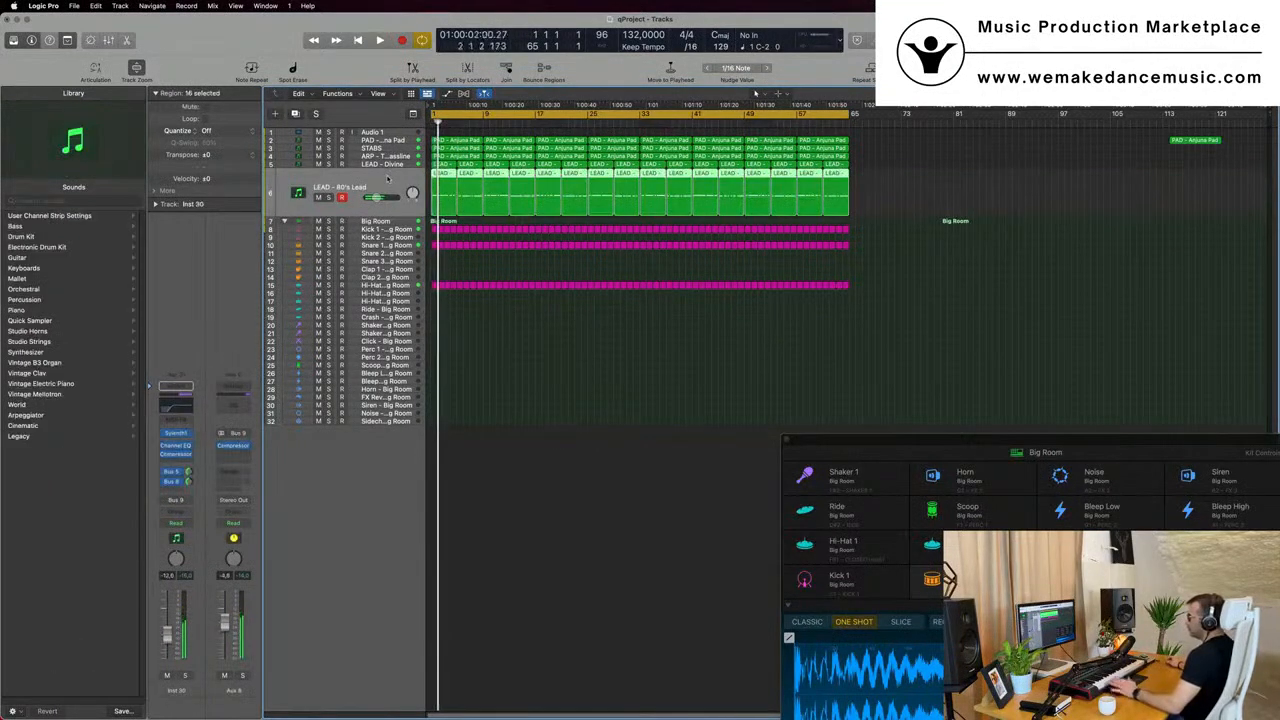
{"action": "key", "text": "space"}
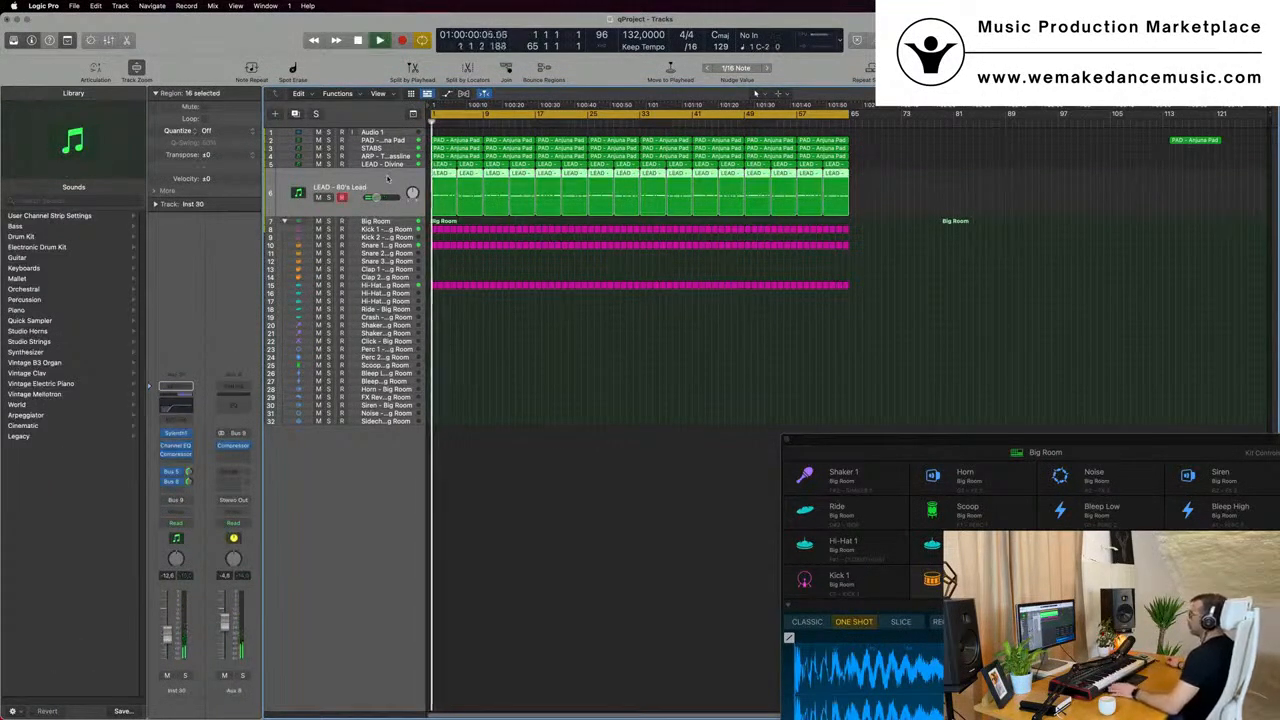
Add a Channel EQ to the Aux 8 bus and enable its low cut at about 34 Hz.
{"action": "left_click", "coordinate": [240, 407]}
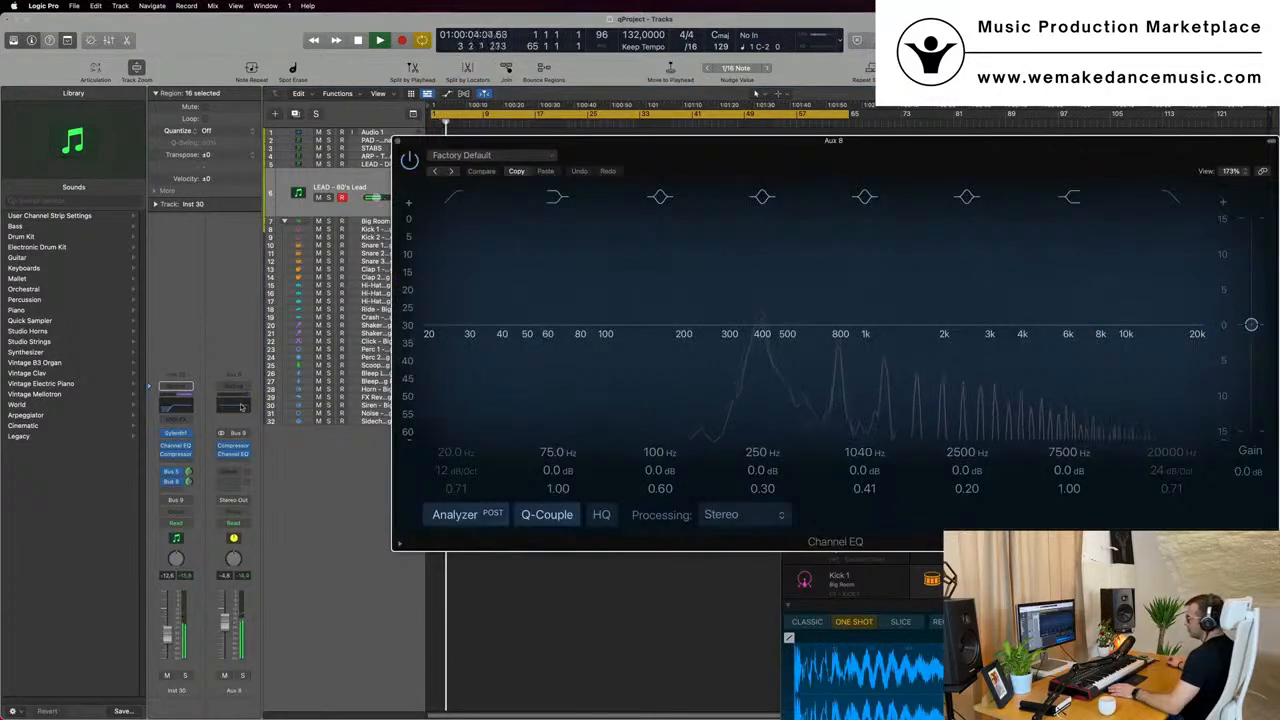
{"action": "left_click", "coordinate": [456, 197]}
{"action": "left_click_drag", "start_coordinate": [444, 278], "coordinate": [471, 276]}
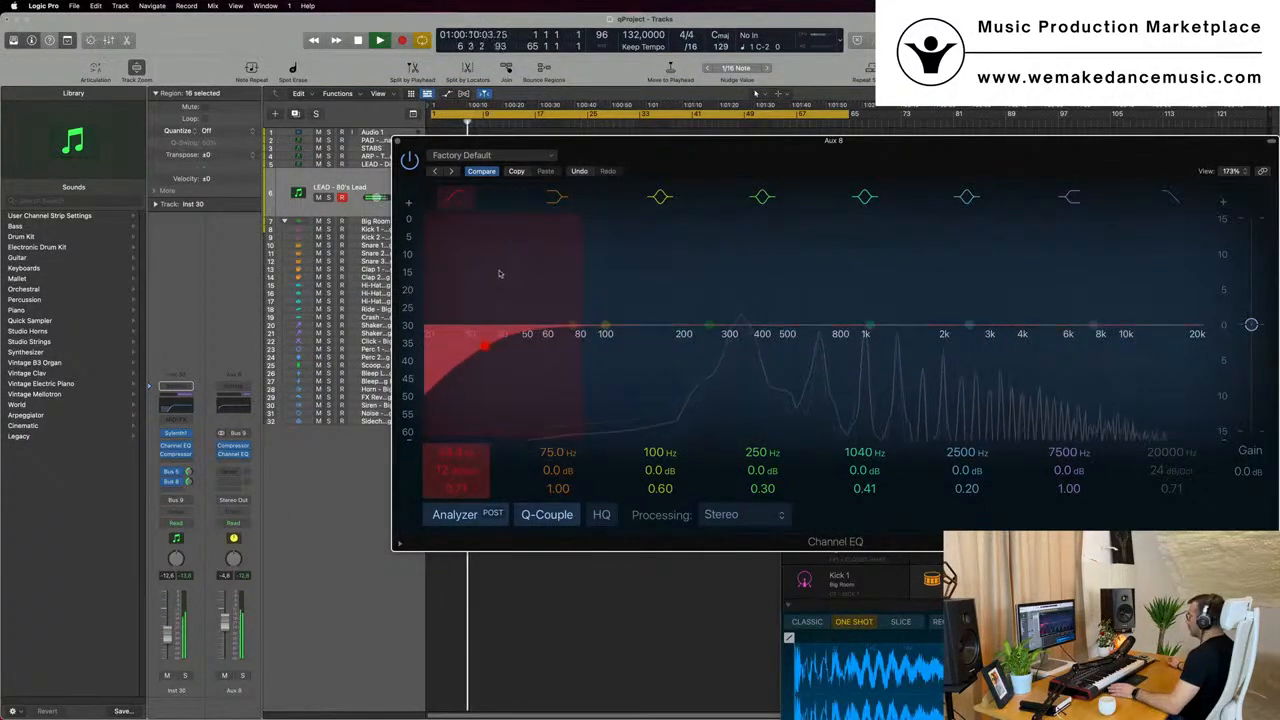
Enable the Aux 8 EQ's high cut at 20000 Hz, set its slope to 48 dB/Oct and close the EQ window.
{"action": "left_click_drag", "start_coordinate": [1171, 160], "coordinate": [1059, 141]}
{"action": "left_click", "coordinate": [966, 208]}
{"action": "key", "text": "space"}
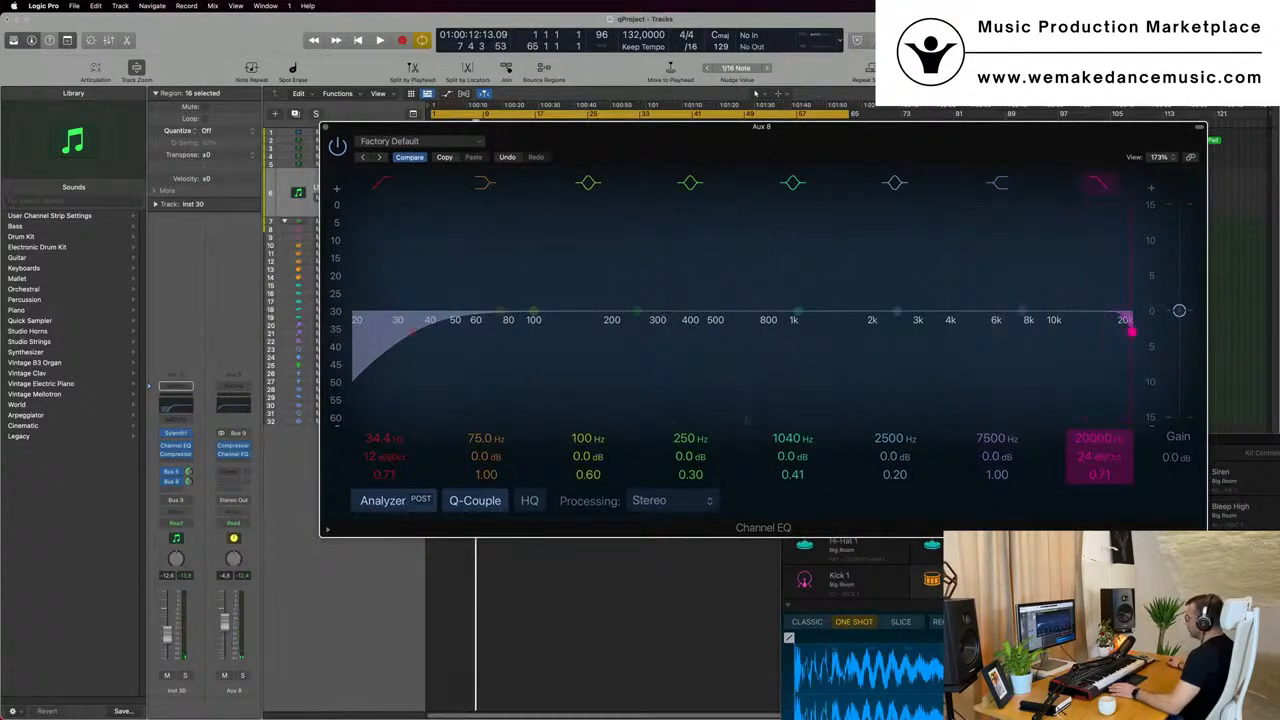
{"action": "key", "text": "space"}
{"action": "mouse_move", "coordinate": [1106, 437]}
{"action": "left_mouse_down"}
{"action": "mouse_move", "coordinate": [1106, 510]}
{"action": "mouse_move", "coordinate": [1106, 437]}
{"action": "left_mouse_up"}
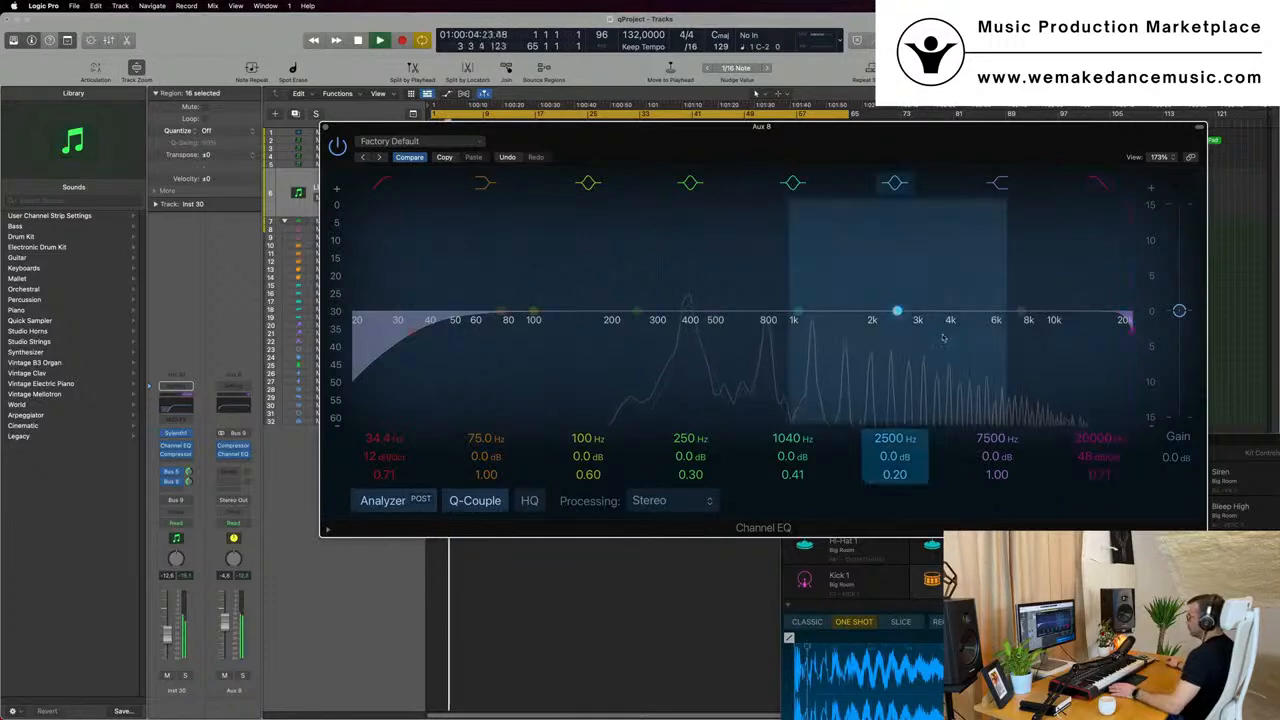
{"action": "left_click_drag", "start_coordinate": [870, 127], "coordinate": [1126, 270]}
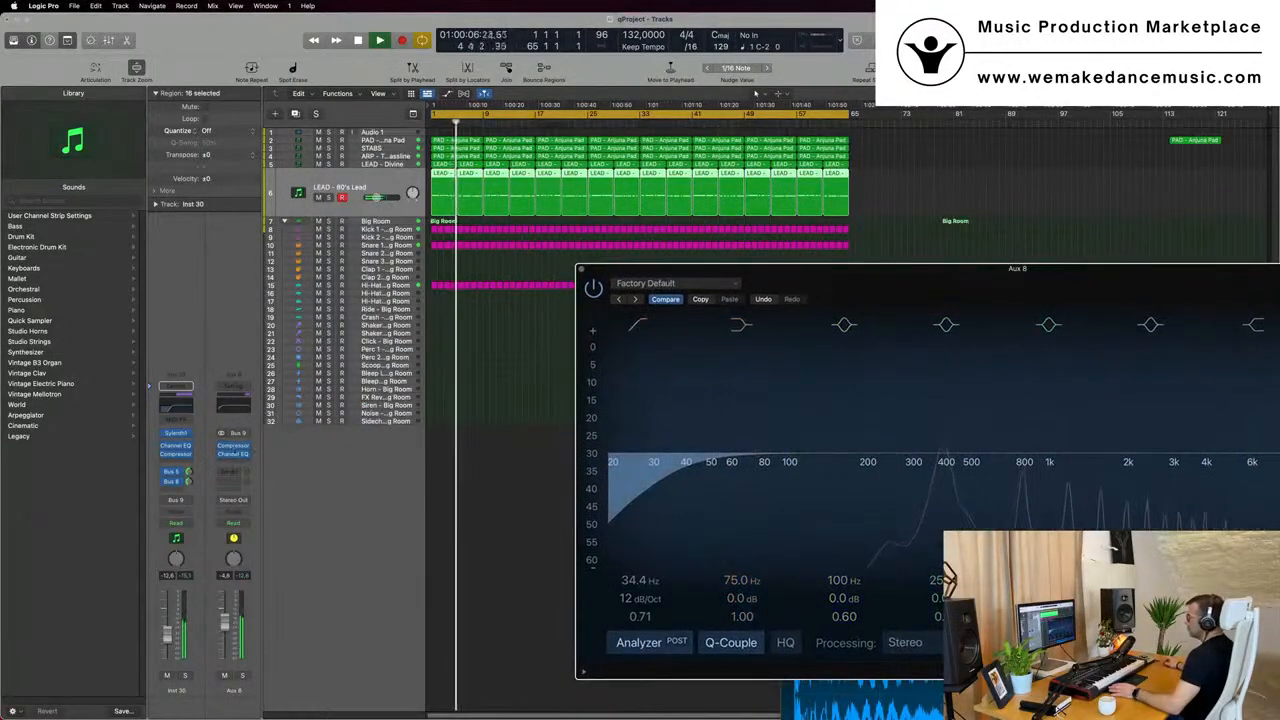
{"action": "left_click", "coordinate": [240, 408]}
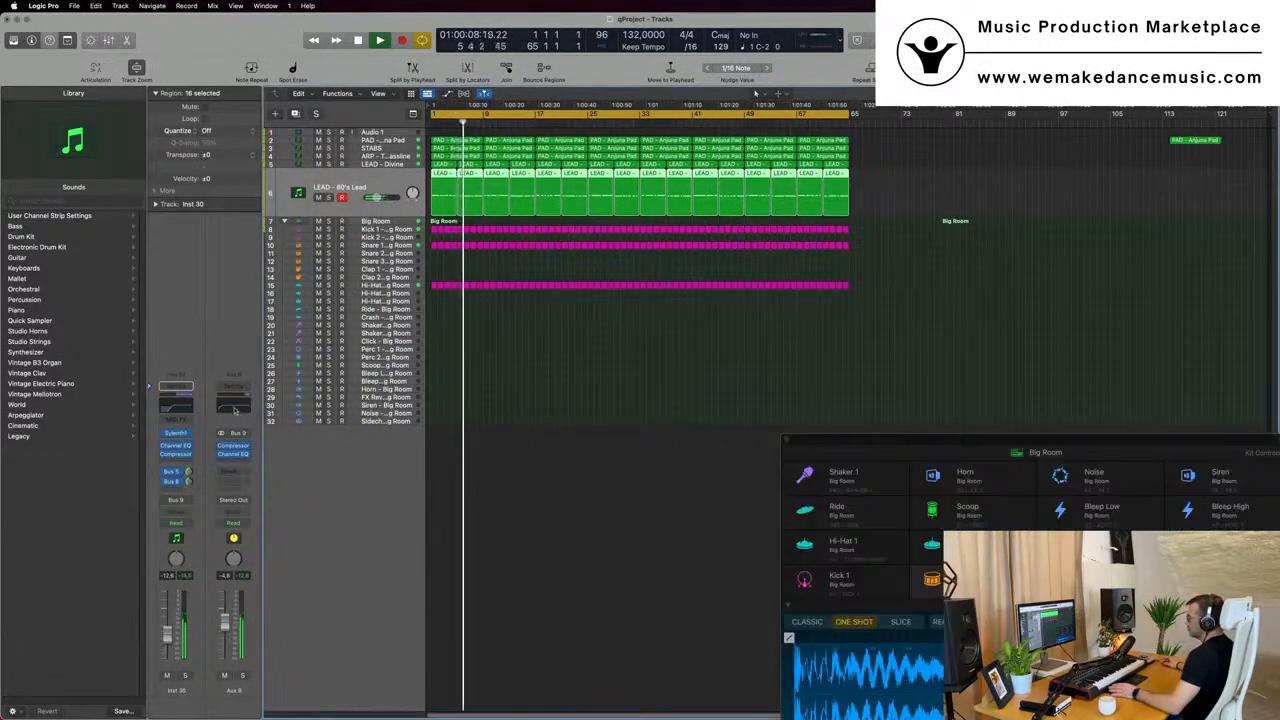
Reopen the Aux 8 EQ, sweep its high cut down to about 100 Hz and back to 20 kHz, and close it.
{"action": "left_click", "coordinate": [248, 406]}
{"action": "left_click_drag", "start_coordinate": [900, 268], "coordinate": [538, 222]}
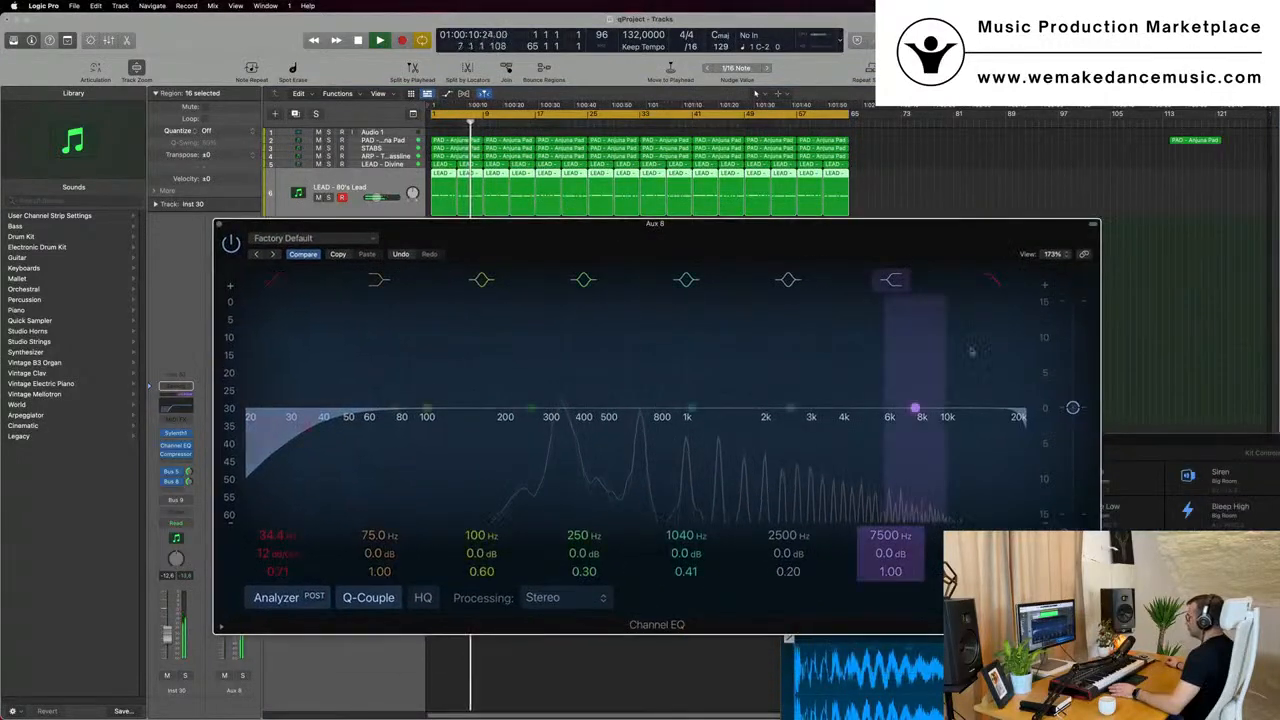
{"action": "left_click", "coordinate": [990, 280]}
{"action": "left_click_drag", "start_coordinate": [1018, 420], "coordinate": [432, 428]}
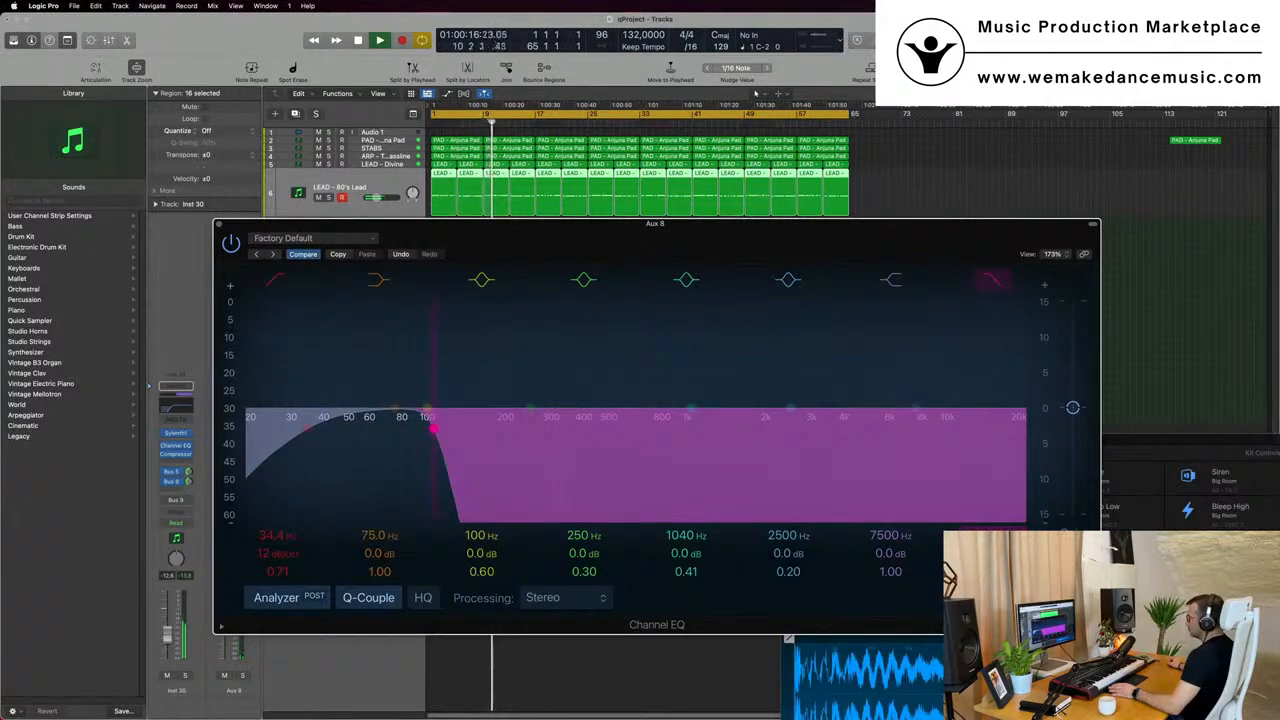
{"action": "left_click_drag", "start_coordinate": [440, 428], "coordinate": [1025, 428]}
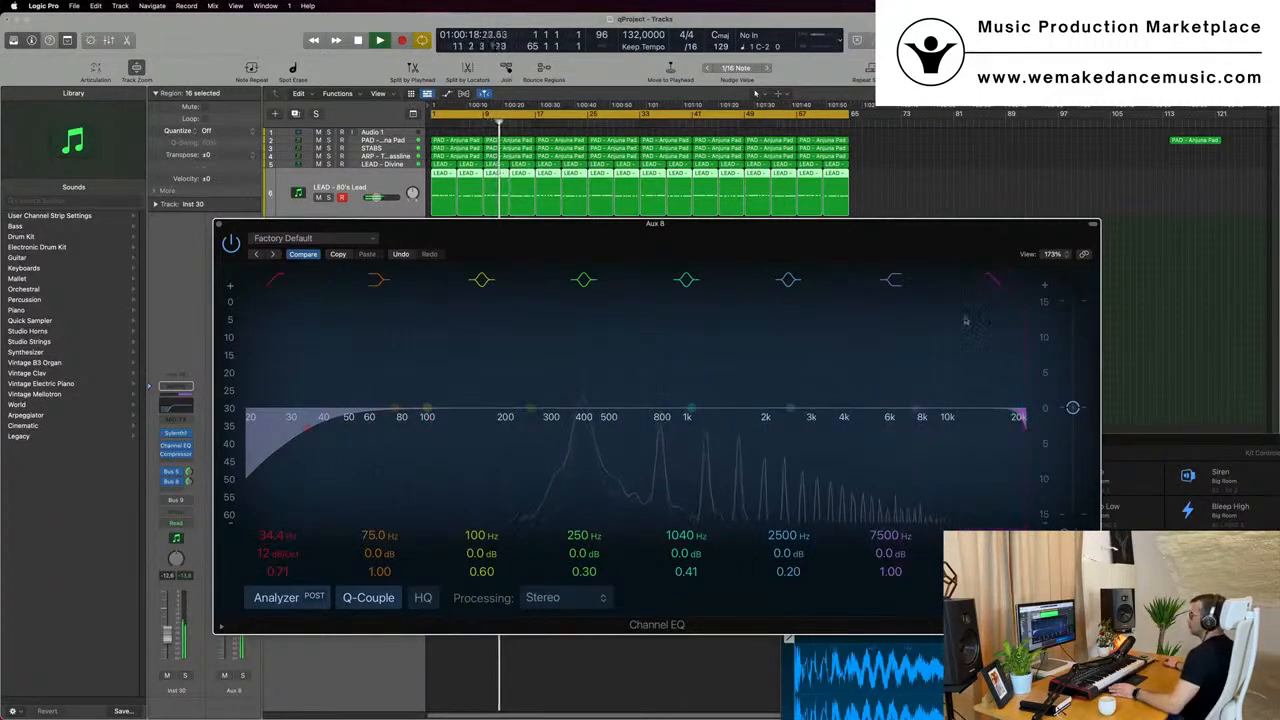
{"action": "left_click_drag", "start_coordinate": [603, 244], "coordinate": [730, 318]}
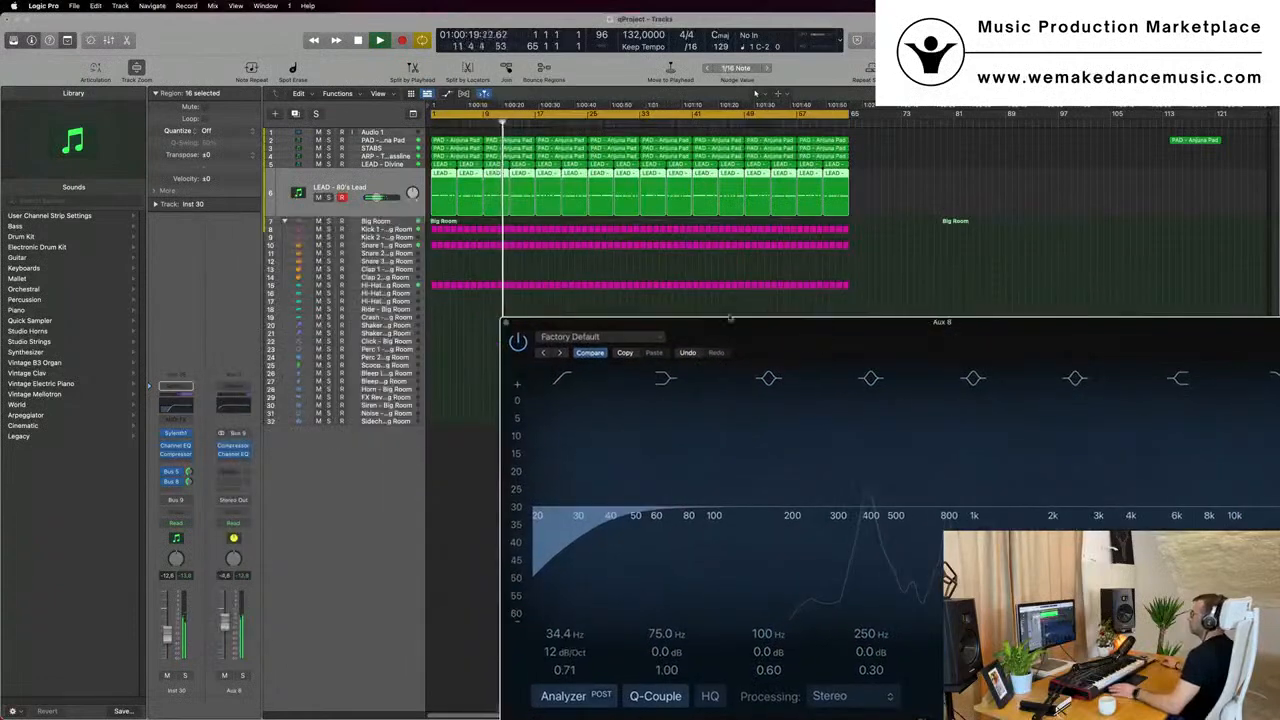
{"action": "left_click", "coordinate": [506, 325]}
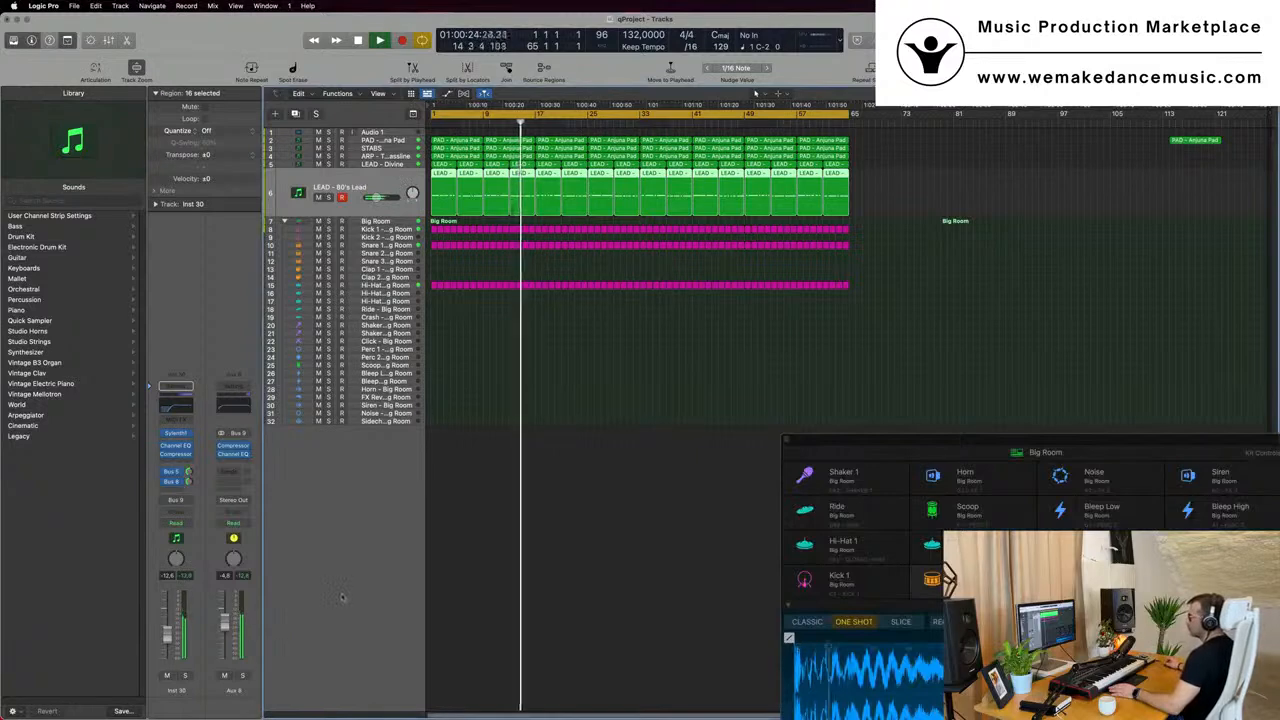
Stop playback, mute the PAD track and play the mix again from the beginning.
{"action": "key", "text": "space"}
{"action": "scroll", "coordinate": [464, 187], "scroll_direction": "up", "scroll_amount": 3}
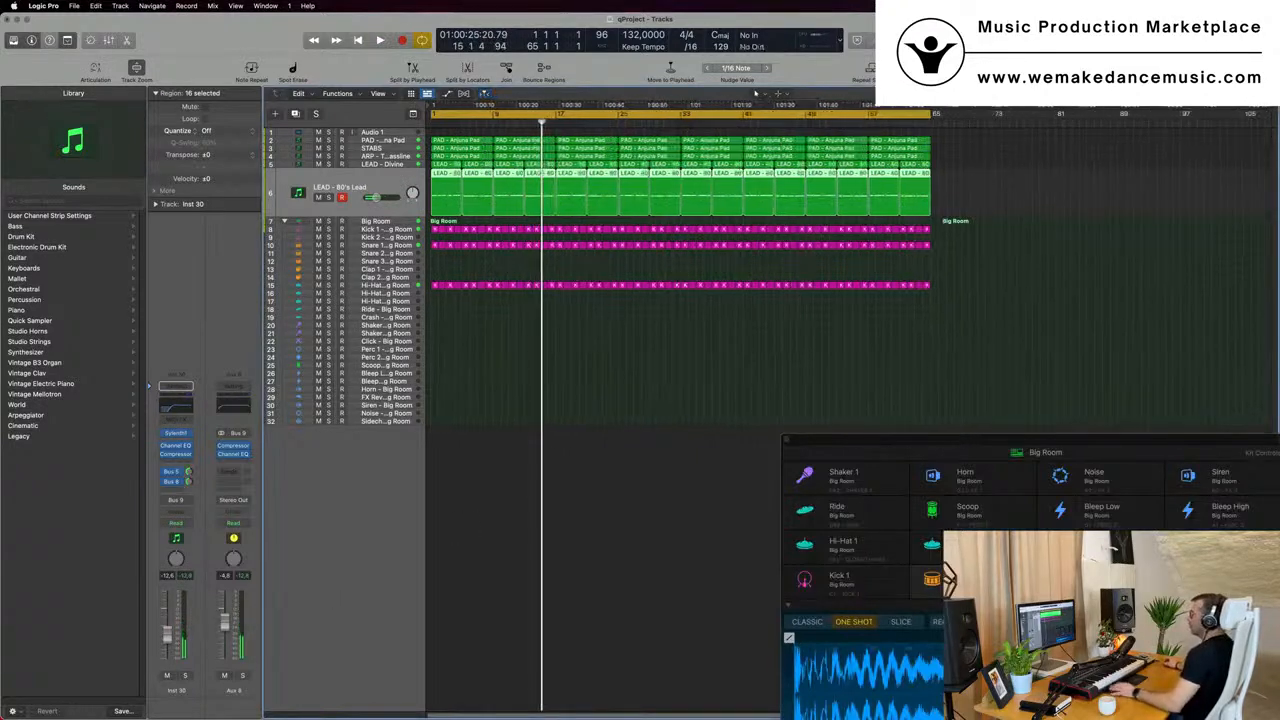
{"action": "left_click", "coordinate": [318, 141]}
{"action": "scroll", "coordinate": [332, 236], "scroll_direction": "up", "scroll_amount": 4}
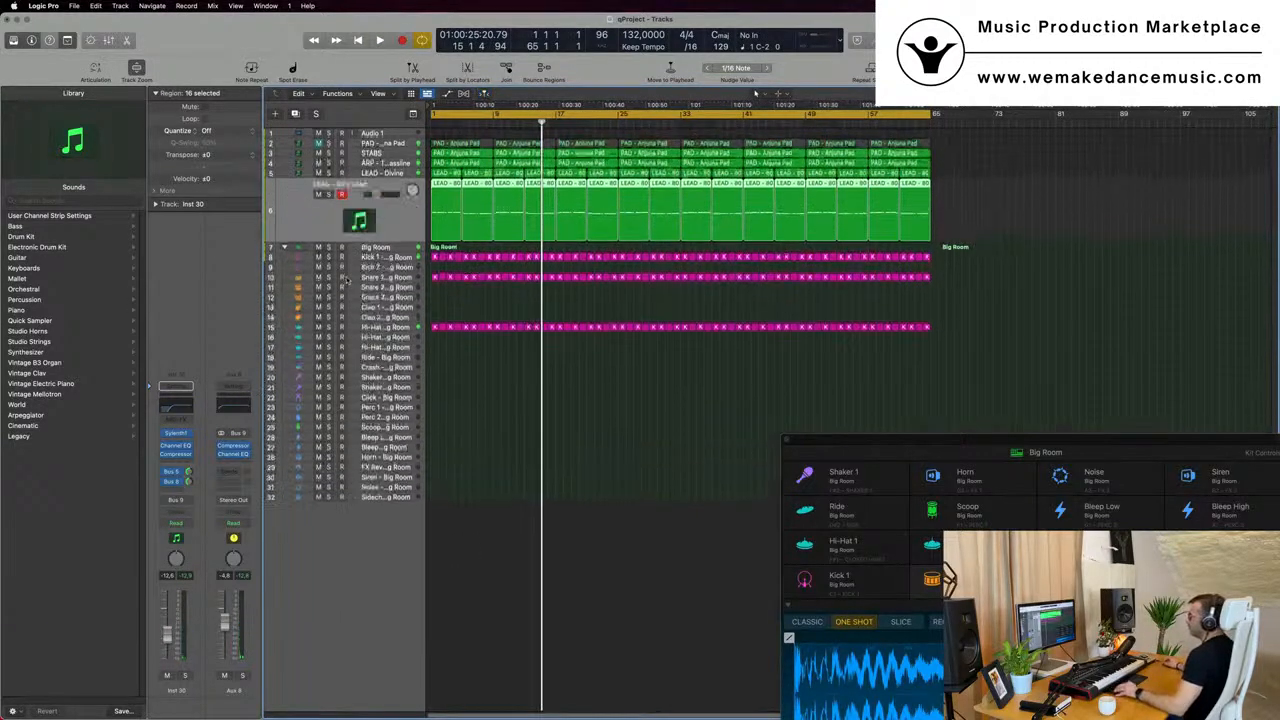
{"action": "key", "text": "space"}
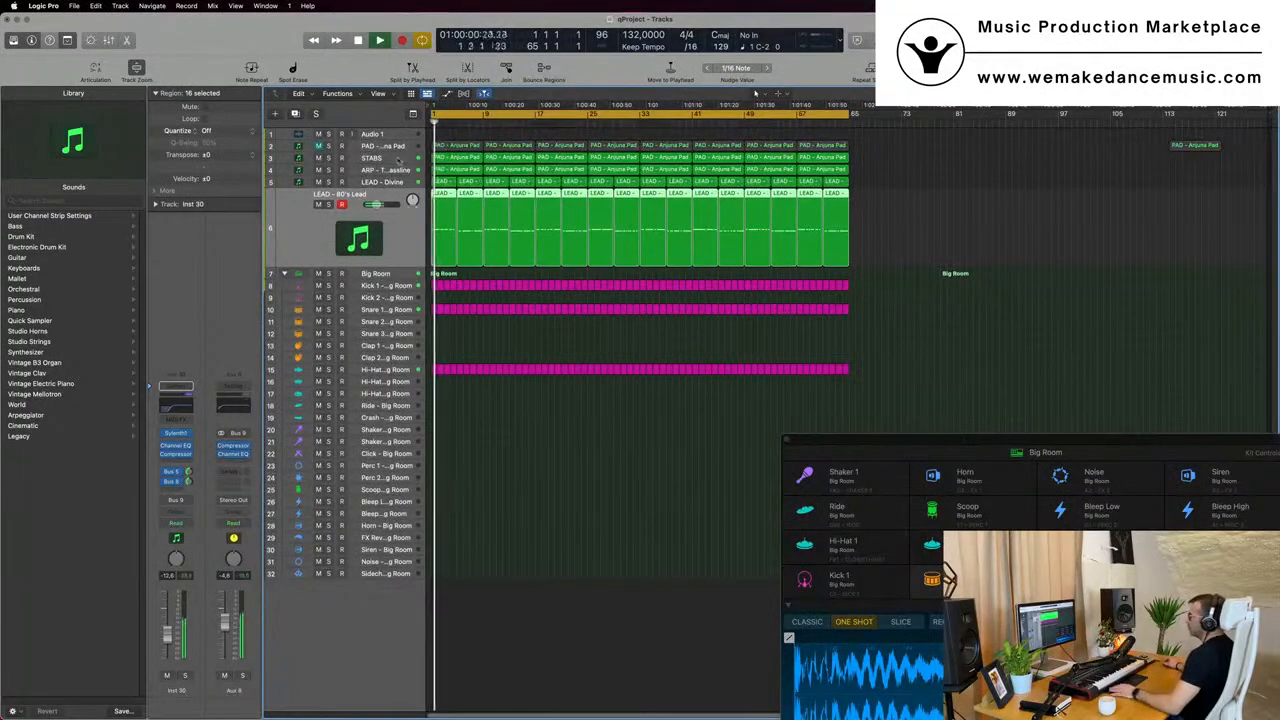
Mute the STABS track and briefly unmute the PAD track for comparison before muting it again.
{"action": "left_click", "coordinate": [397, 159]}
{"action": "key", "text": "ctrl+m"}
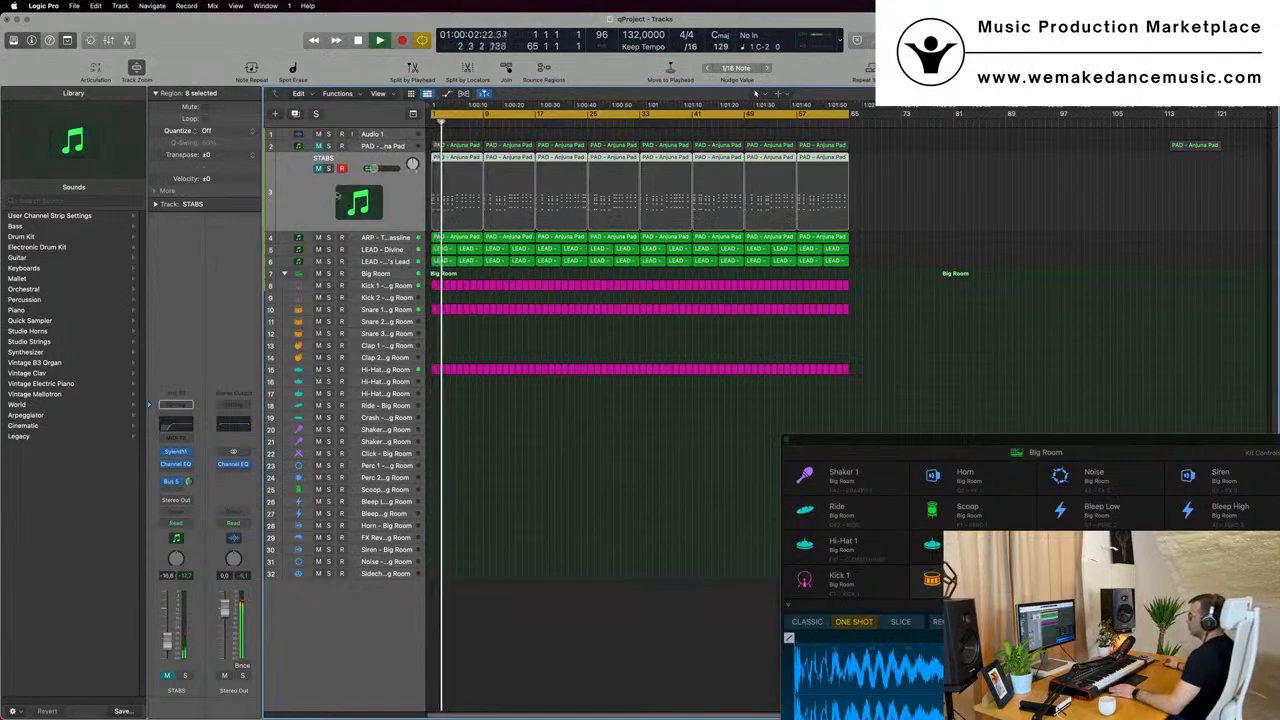
{"action": "left_click", "coordinate": [318, 146]}
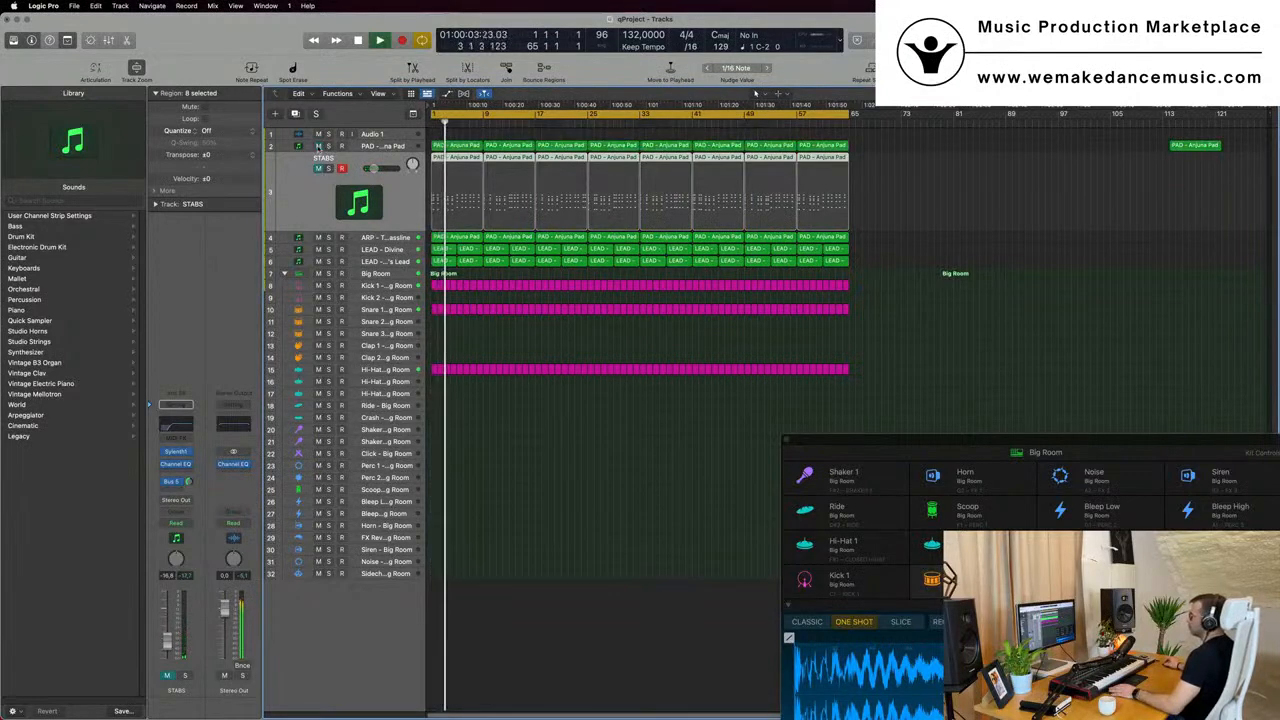
{"action": "left_click", "coordinate": [318, 146]}
Select the LEAD - Divine track, view the Aux 8 Channel EQ spectrum during playback and stop.
{"action": "left_click", "coordinate": [394, 249]}
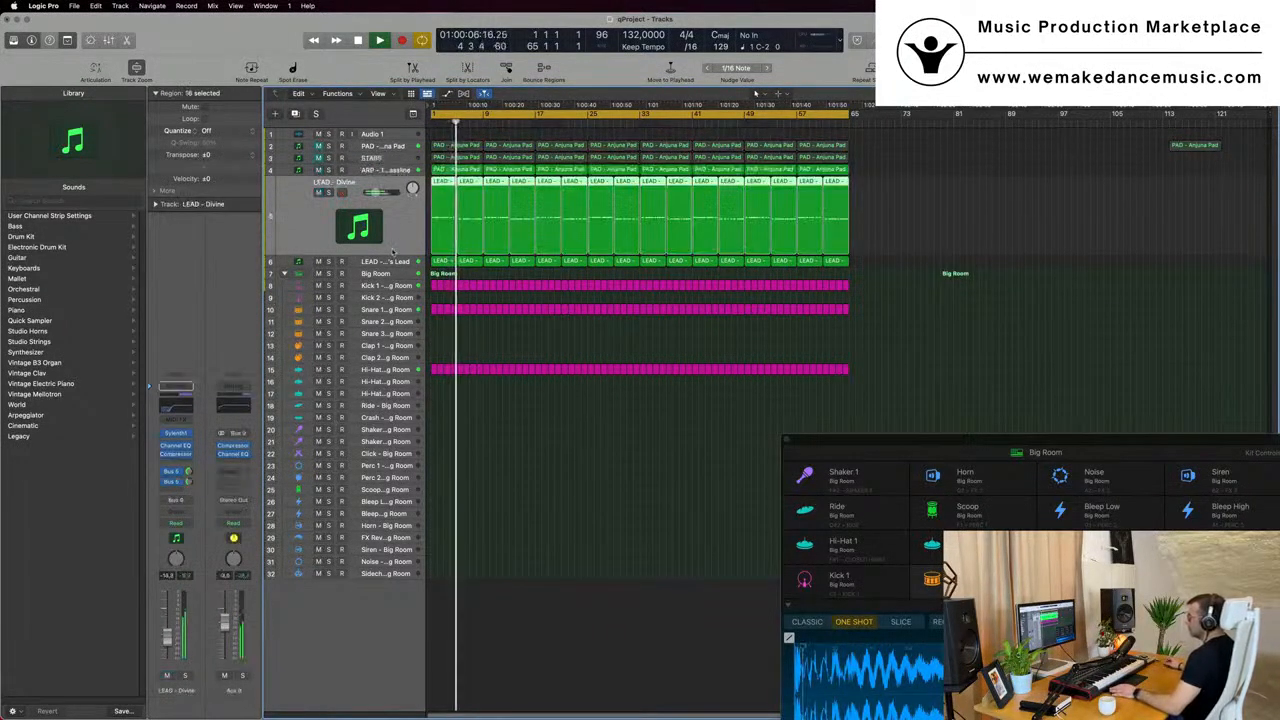
{"action": "left_click", "coordinate": [234, 405]}
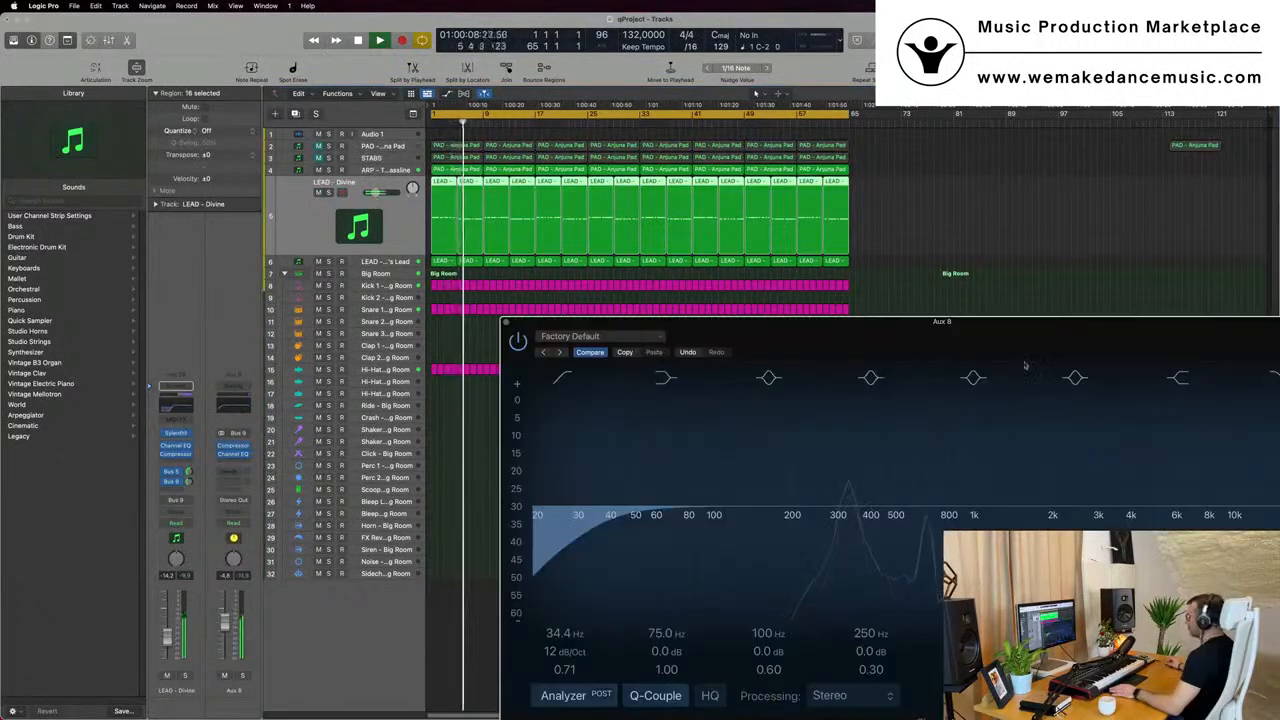
{"action": "left_click_drag", "start_coordinate": [808, 319], "coordinate": [1205, 192]}
{"action": "key", "text": "space"}
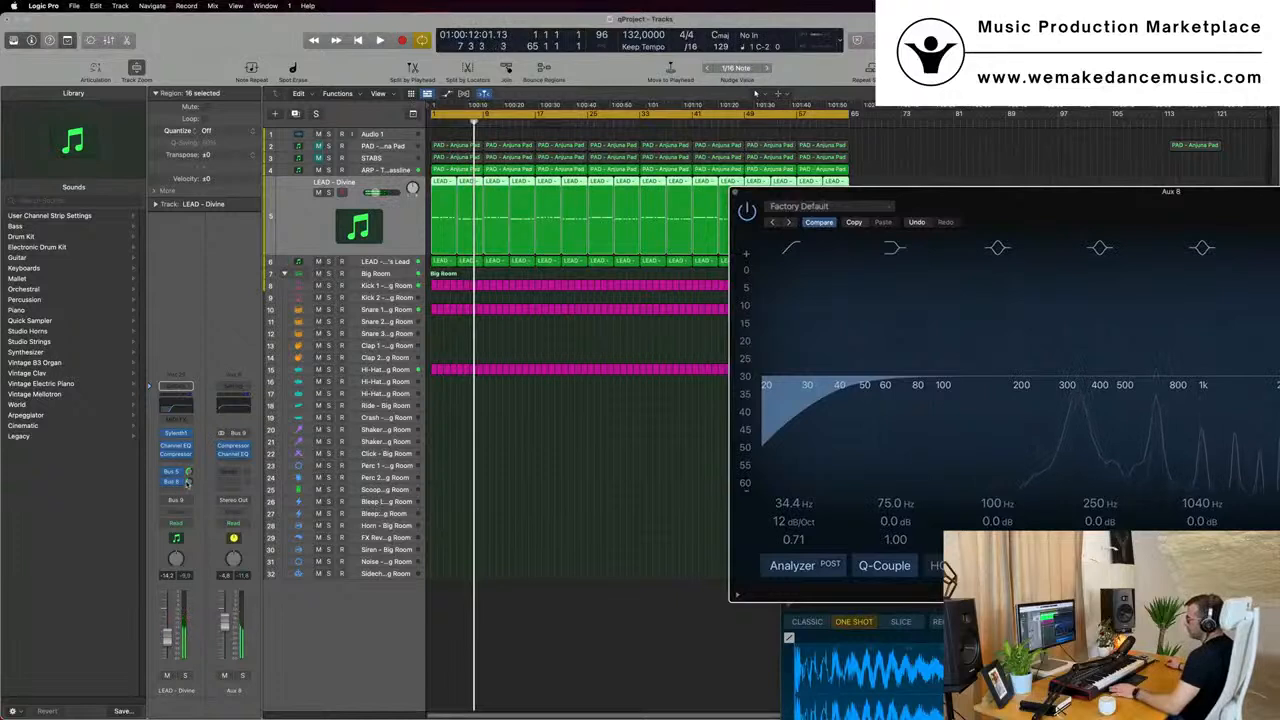
Turn down the Bus 5 and Bus 8 sends on both lead tracks and replay the leads from the beginning.
{"action": "left_click_drag", "start_coordinate": [190, 483], "coordinate": [190, 520]}
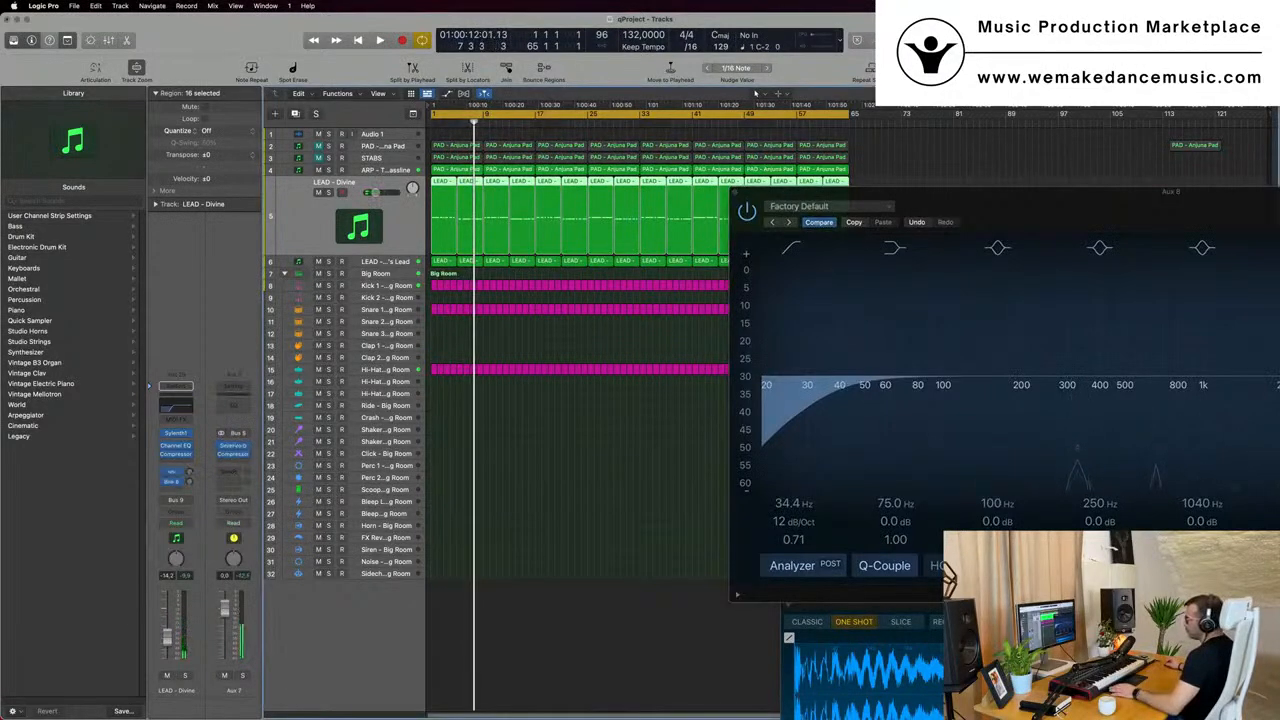
{"action": "left_click", "coordinate": [395, 265]}
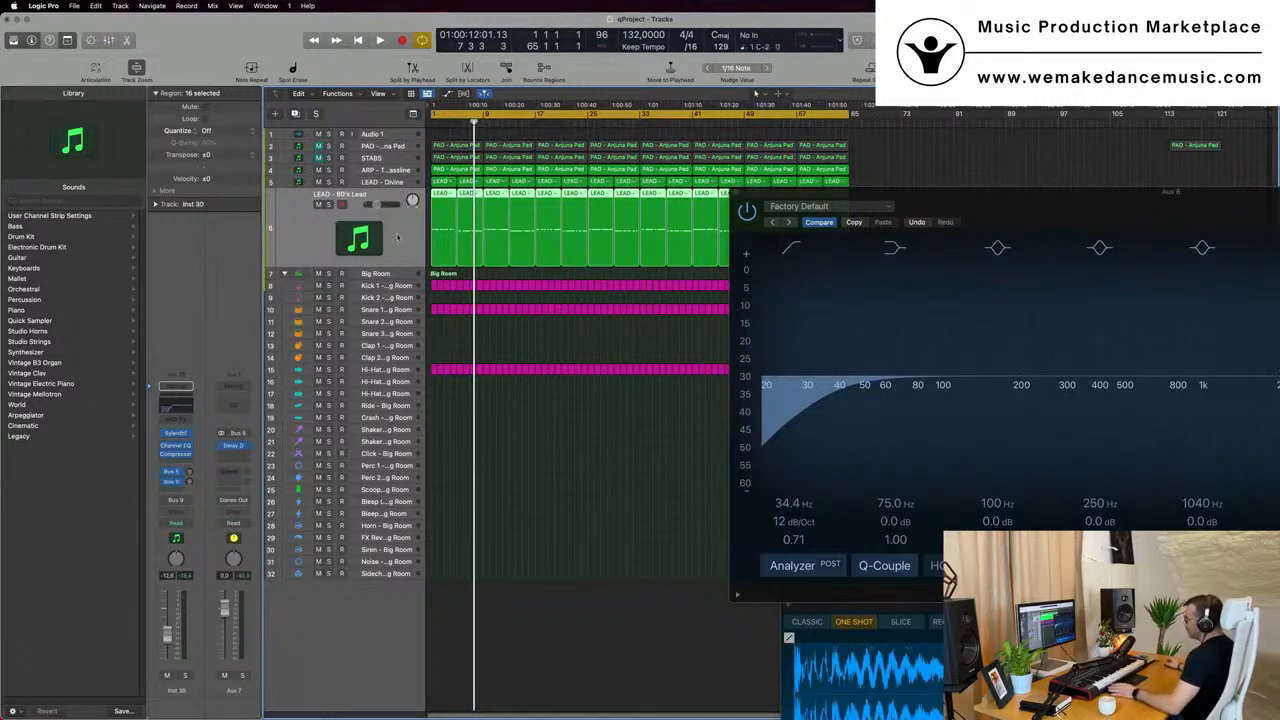
{"action": "key", "text": "Return"}
{"action": "key", "text": "space"}
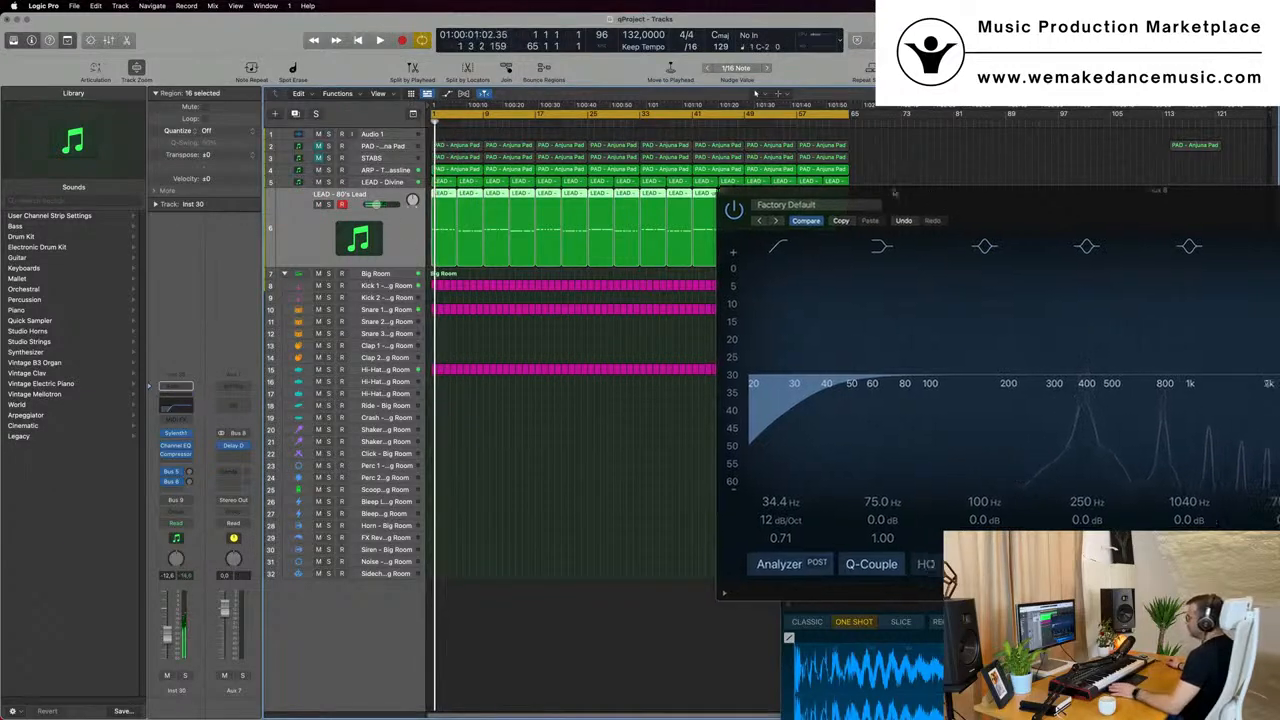
{"action": "left_click_drag", "start_coordinate": [931, 201], "coordinate": [705, 148]}
{"action": "key", "text": "space"}
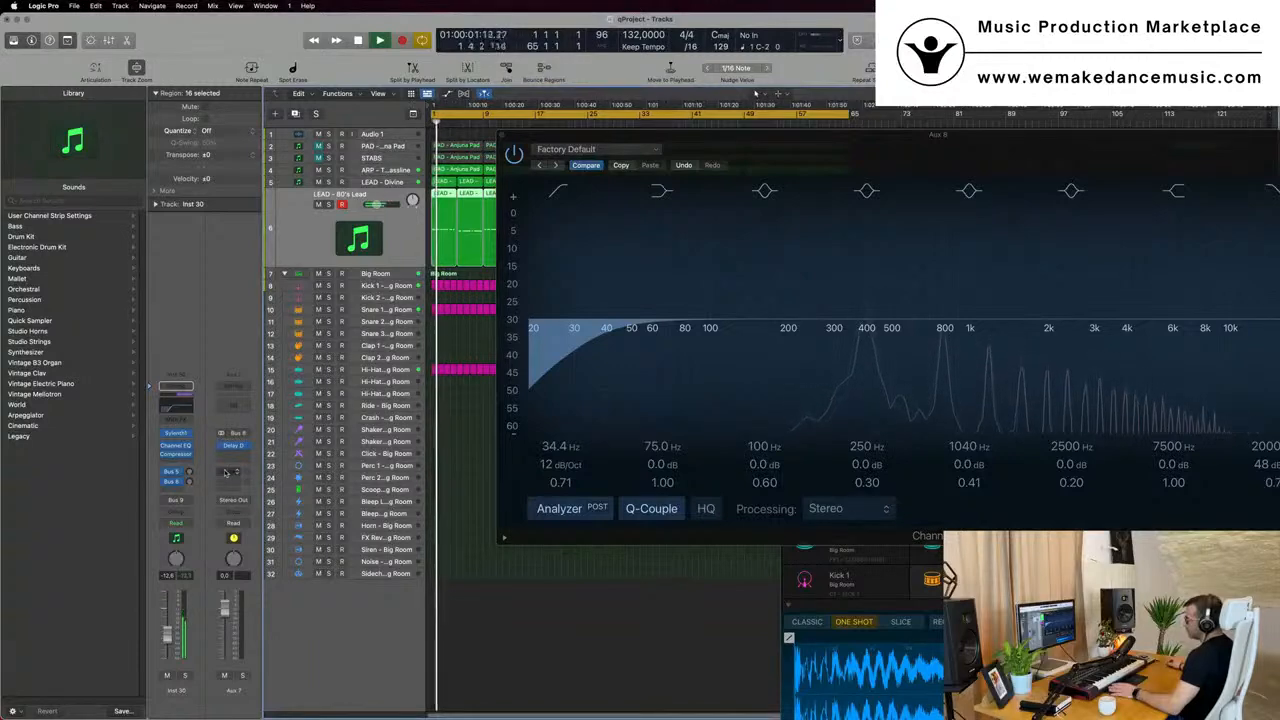
Add a Bus 5 send feeding Aux 5 to the Aux 7 delay channel.
{"action": "left_click", "coordinate": [236, 477]}
{"action": "mouse_move", "coordinate": [232, 487]}
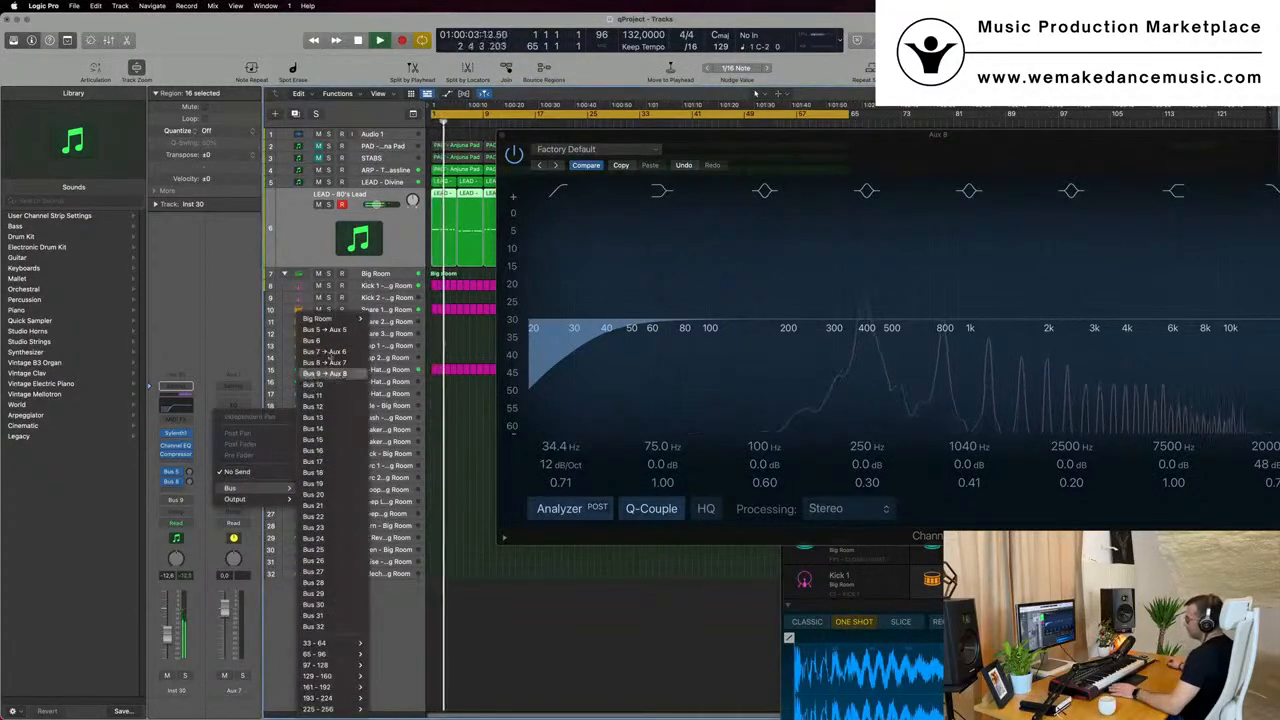
{"action": "left_click", "coordinate": [325, 330]}
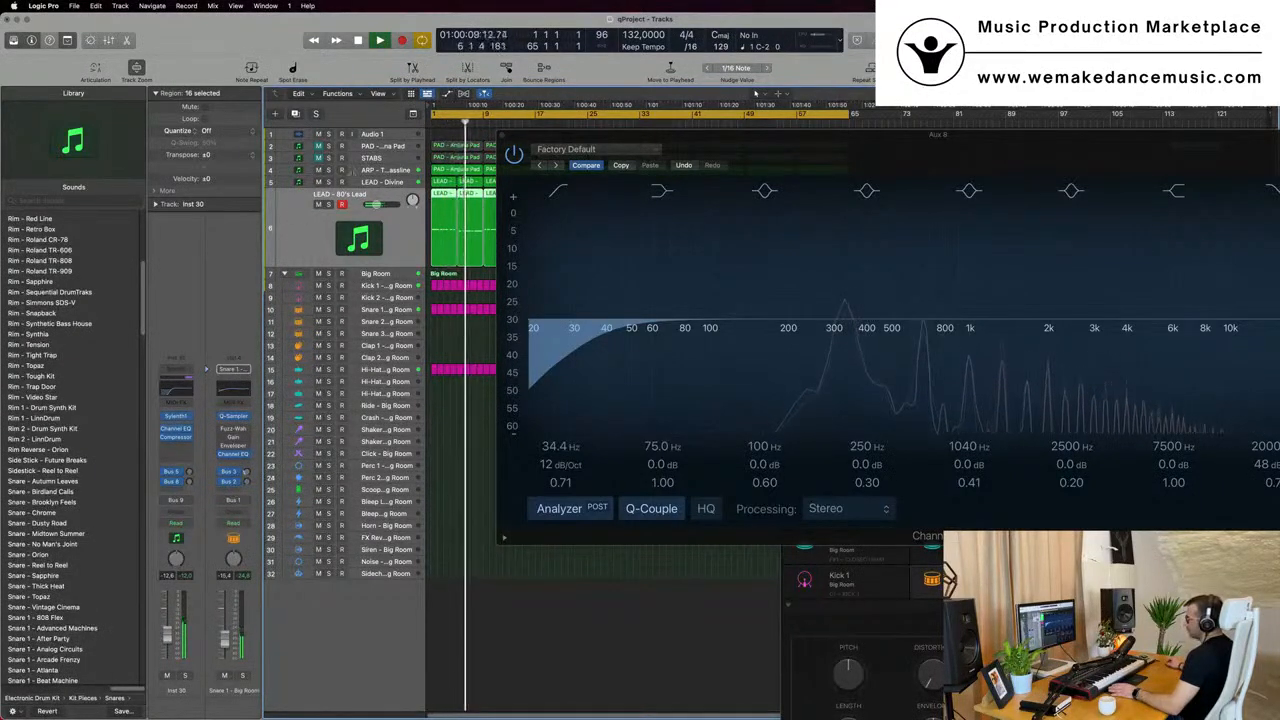
Add a Bus 5 send feeding Aux 5 to the Aux 8 lead bus channel while the leads play.
{"action": "left_click", "coordinate": [387, 183]}
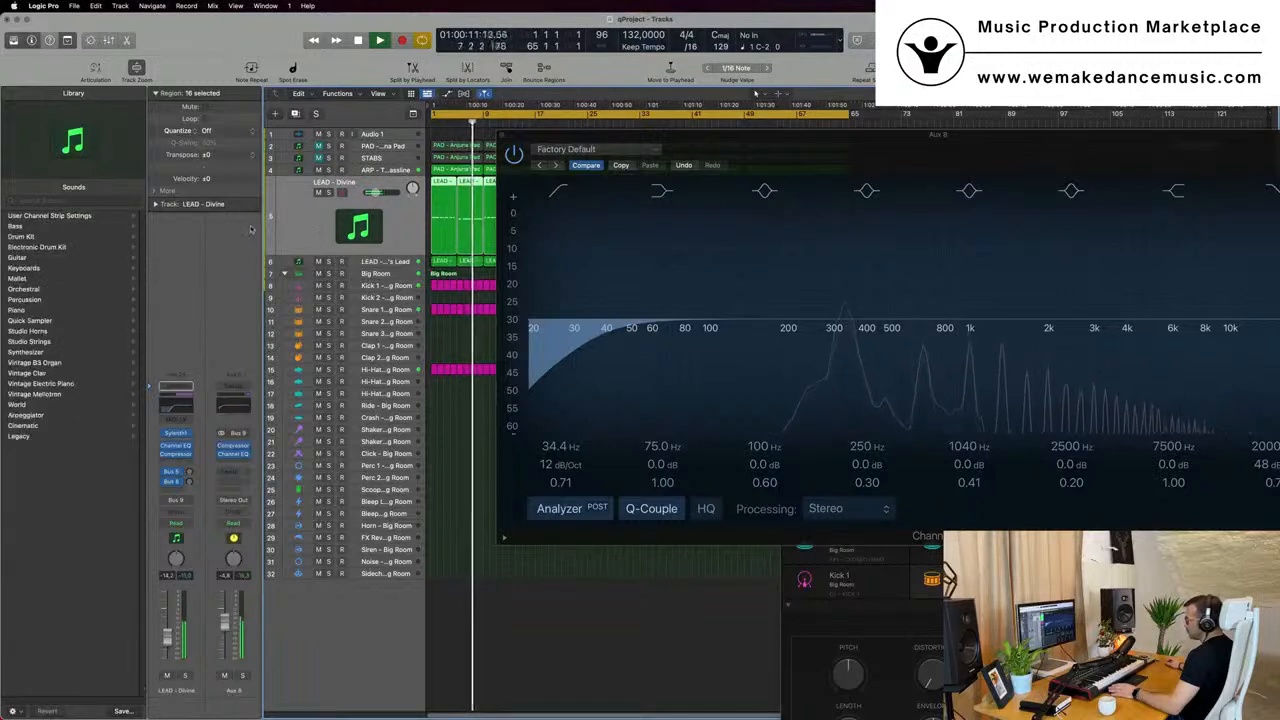
{"action": "left_click", "coordinate": [232, 471]}
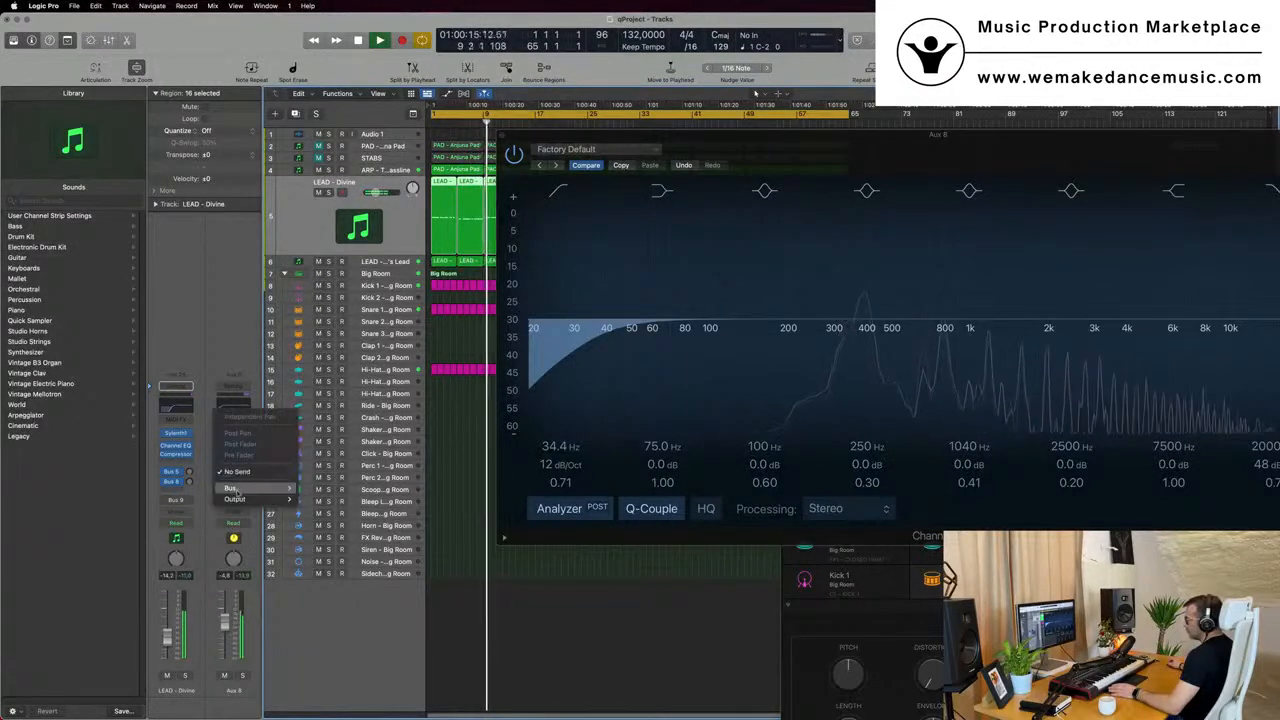
{"action": "mouse_move", "coordinate": [245, 487]}
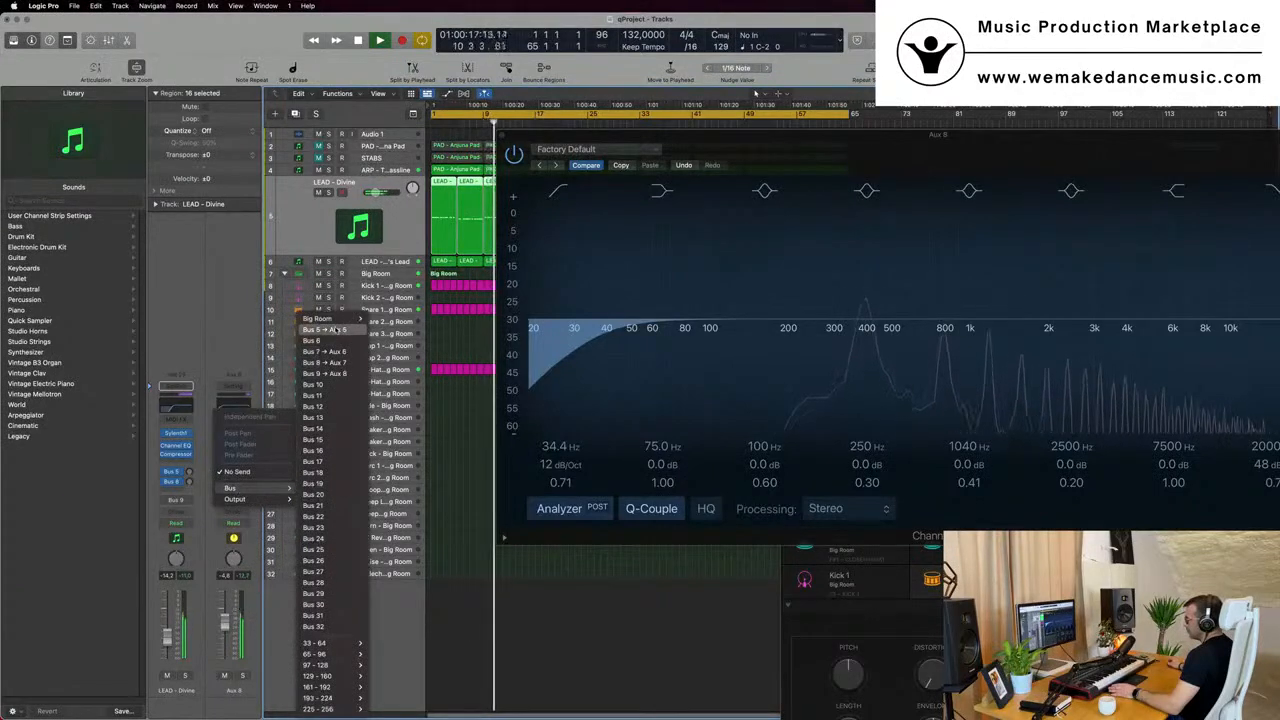
{"action": "left_click", "coordinate": [312, 341]}
{"action": "key", "text": "super+z"}
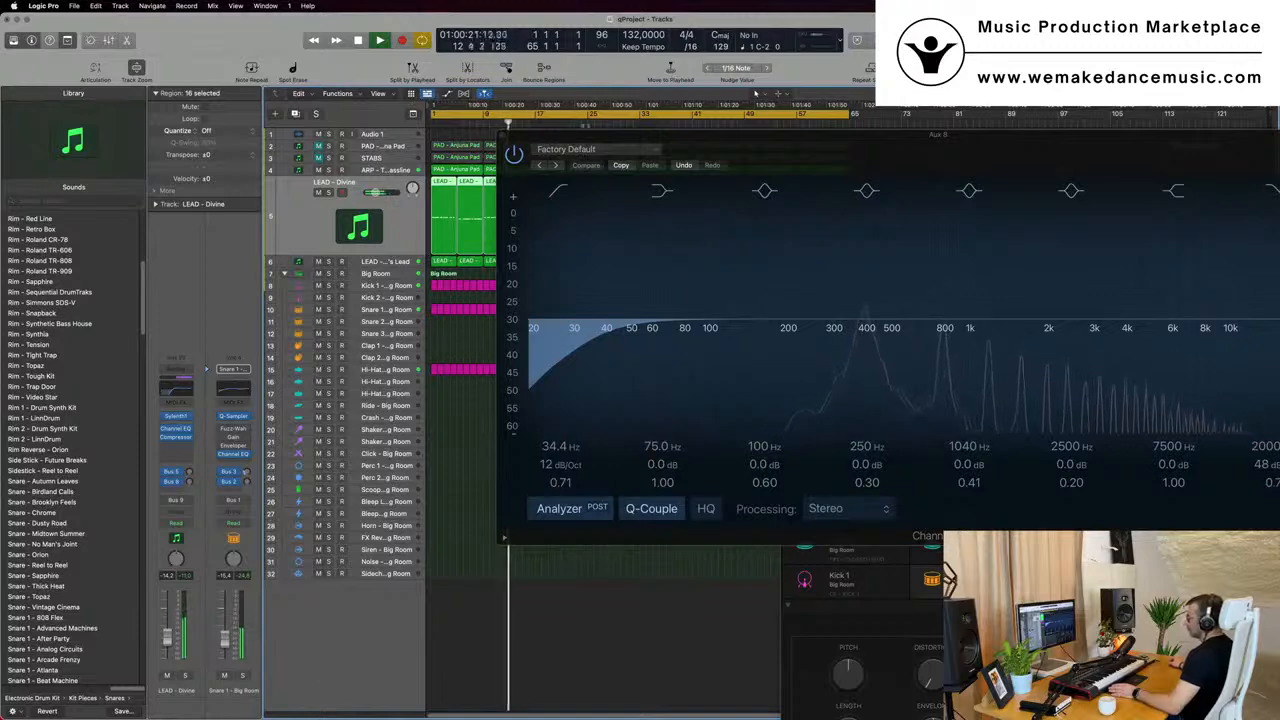
Move the Aux 8 Channel EQ window off the arrangement, stop playback and clear the region selection.
{"action": "left_click_drag", "start_coordinate": [760, 150], "coordinate": [1093, 363]}
{"action": "key", "text": "space"}
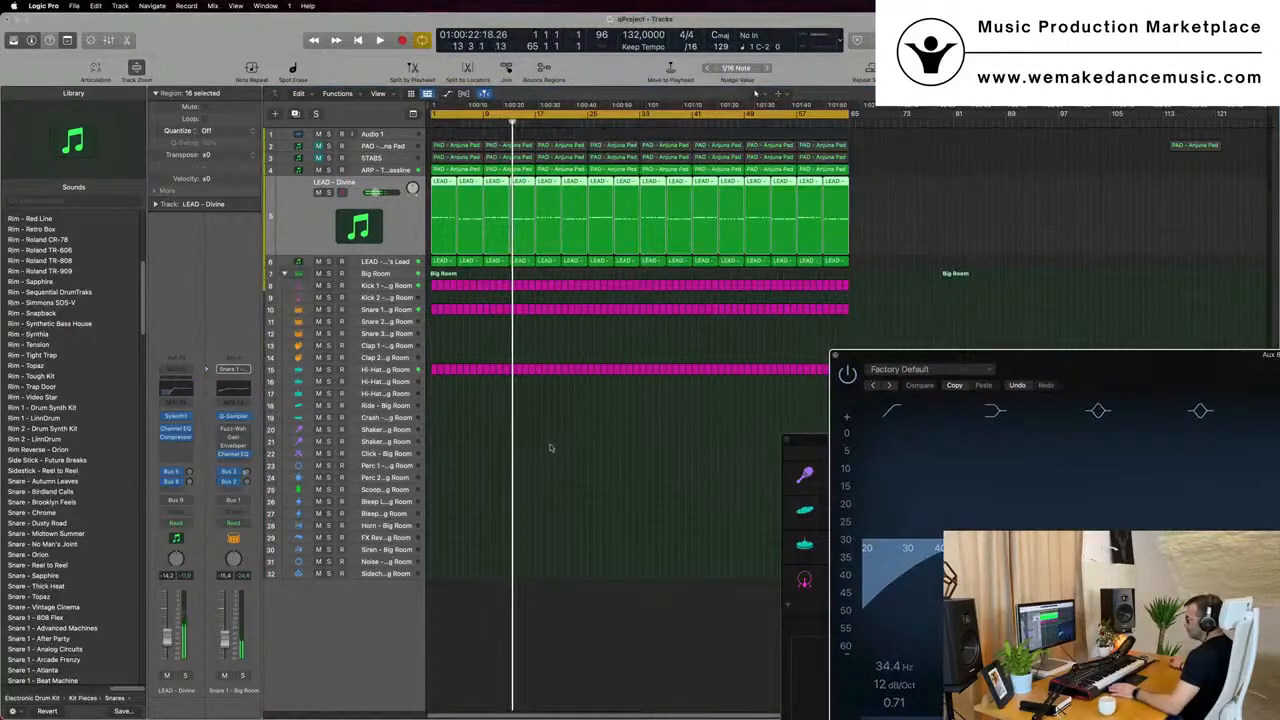
{"action": "left_click", "coordinate": [476, 457]}
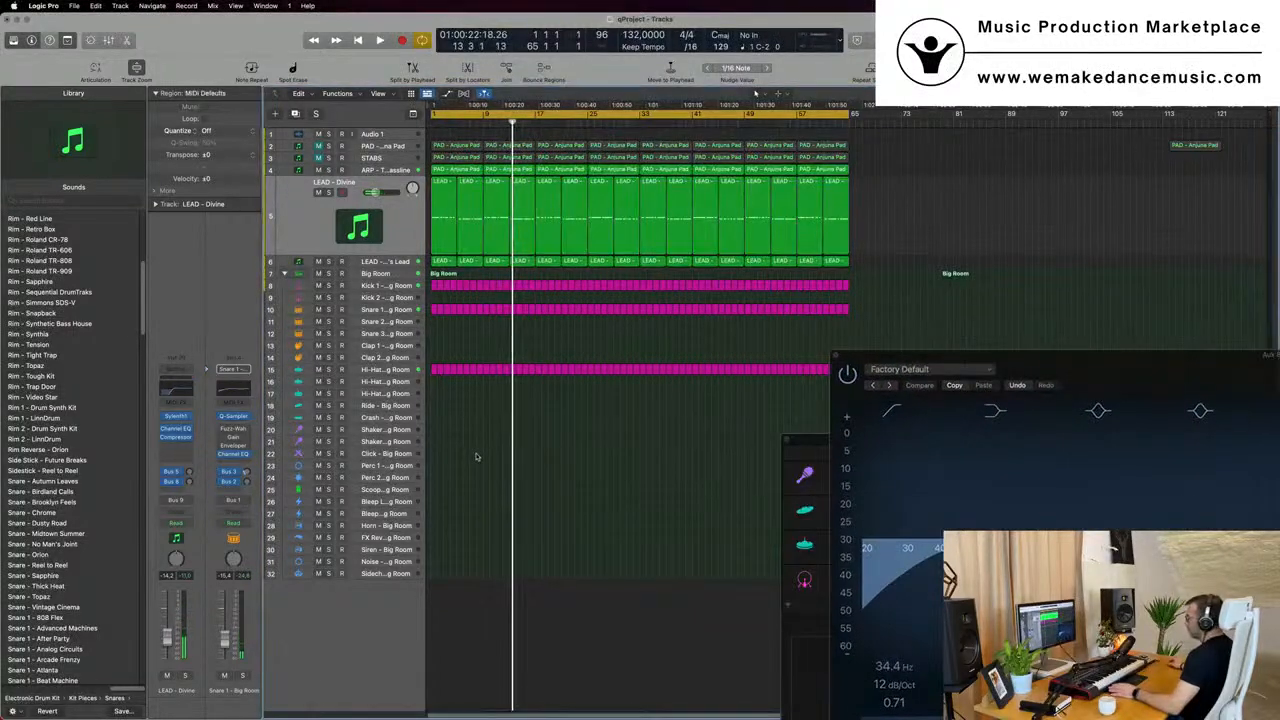
Check the Logic Pro version in the program's about window and close it.
{"action": "left_click", "coordinate": [14, 6]}
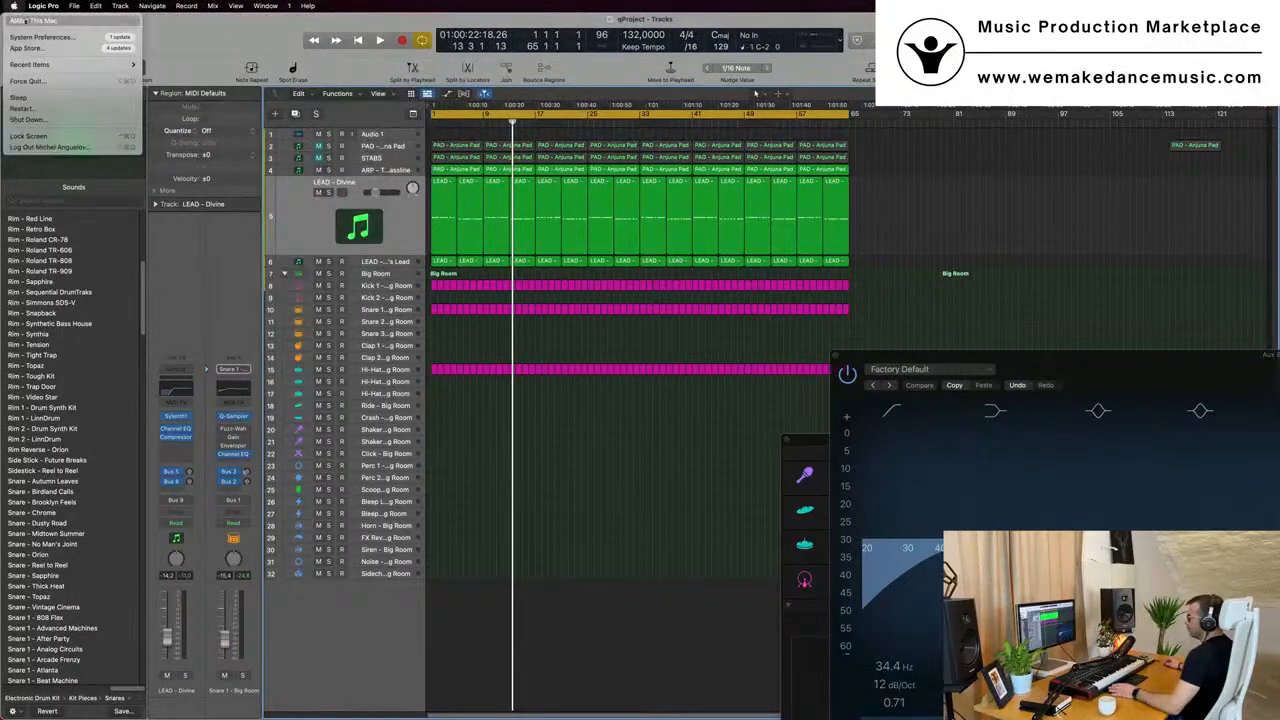
{"action": "left_click", "coordinate": [211, 42]}
{"action": "left_click", "coordinate": [43, 6]}
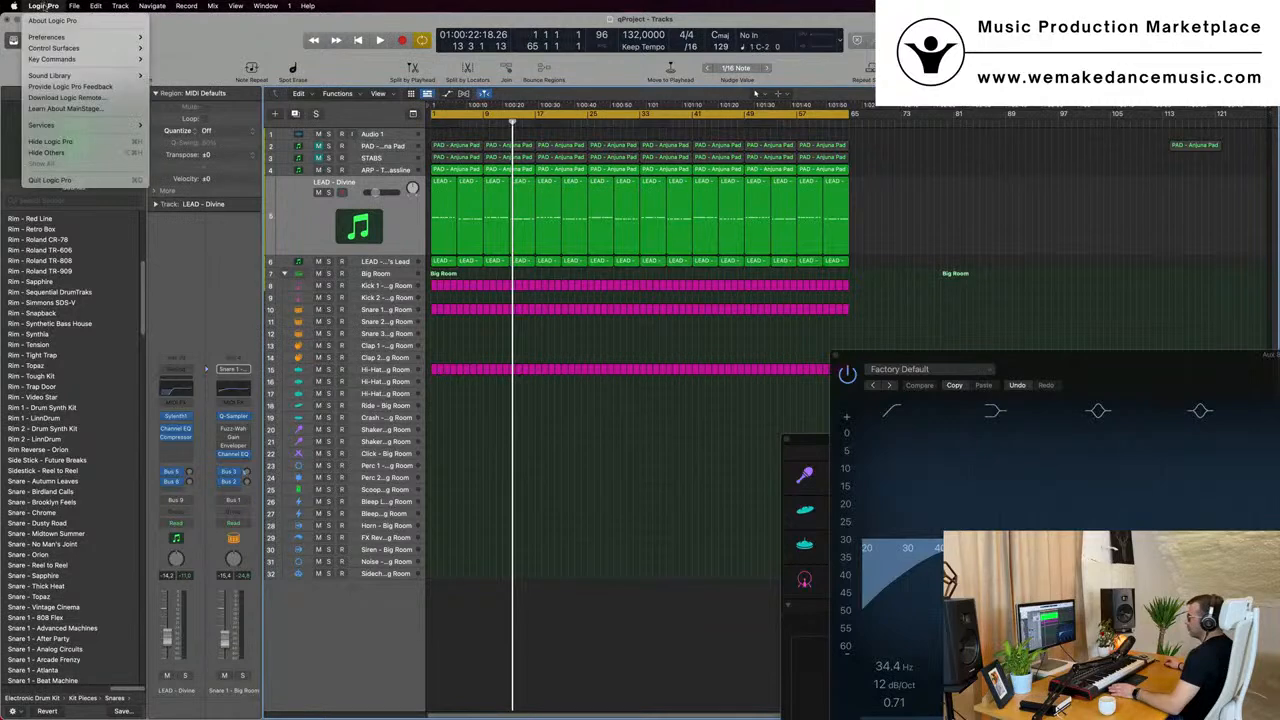
{"action": "left_click", "coordinate": [33, 20]}
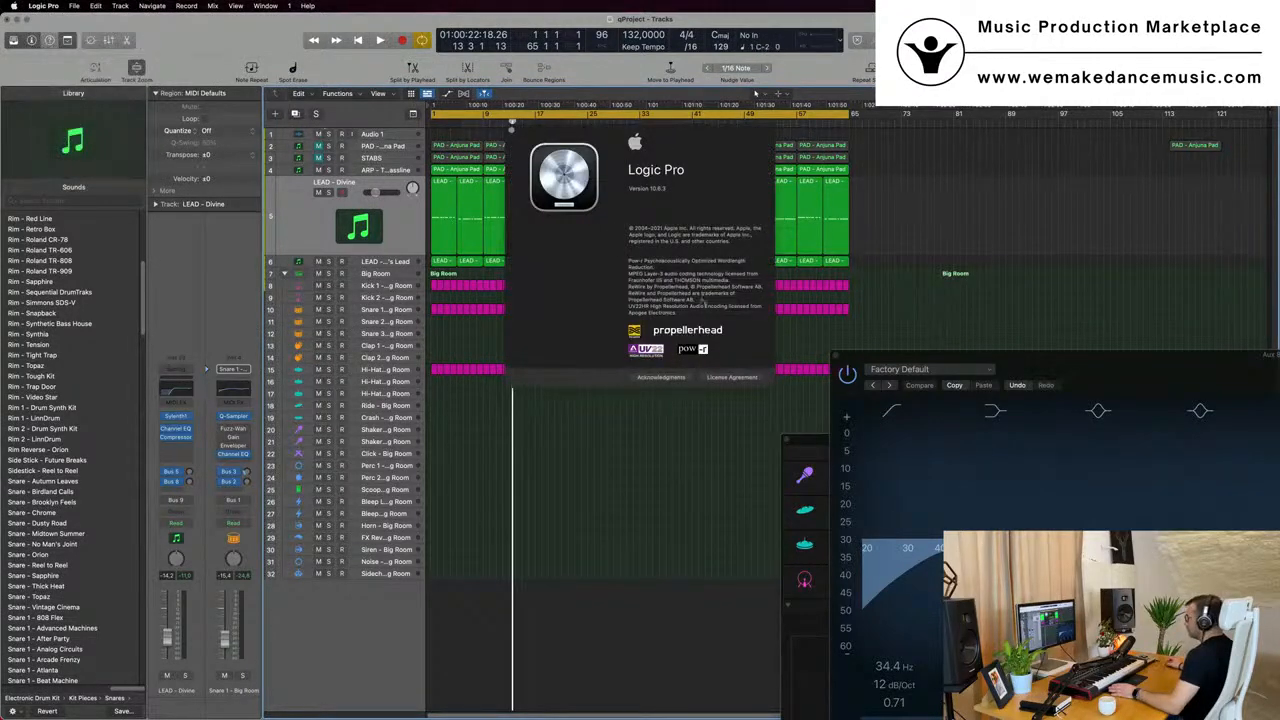
{"action": "left_click", "coordinate": [511, 131]}
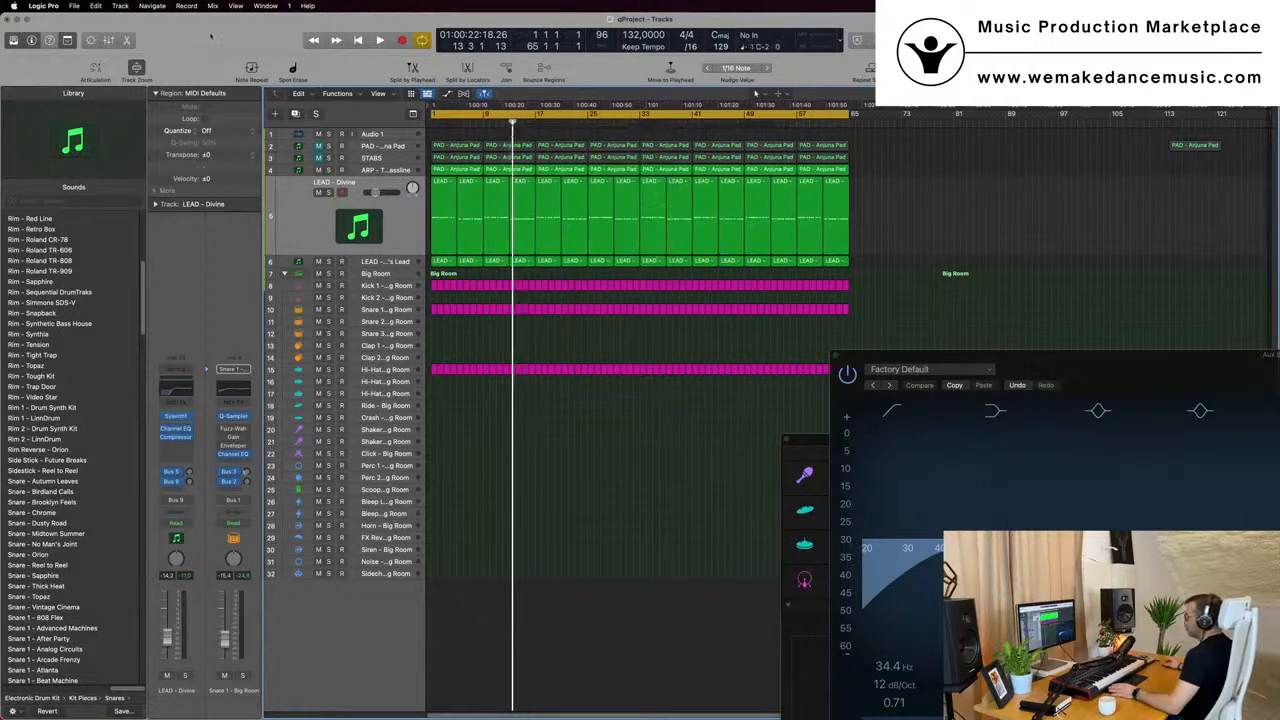
Unmute the STABS and PAD - Anjuna Pad tracks and play the arrangement from the beginning.
{"action": "key", "text": "space"}
{"action": "scroll", "coordinate": [514, 494], "scroll_direction": "up", "scroll_amount": 4}
{"action": "scroll", "coordinate": [521, 488], "scroll_direction": "down", "scroll_amount": 3}
{"action": "scroll", "coordinate": [522, 487], "scroll_direction": "down", "scroll_amount": 2}
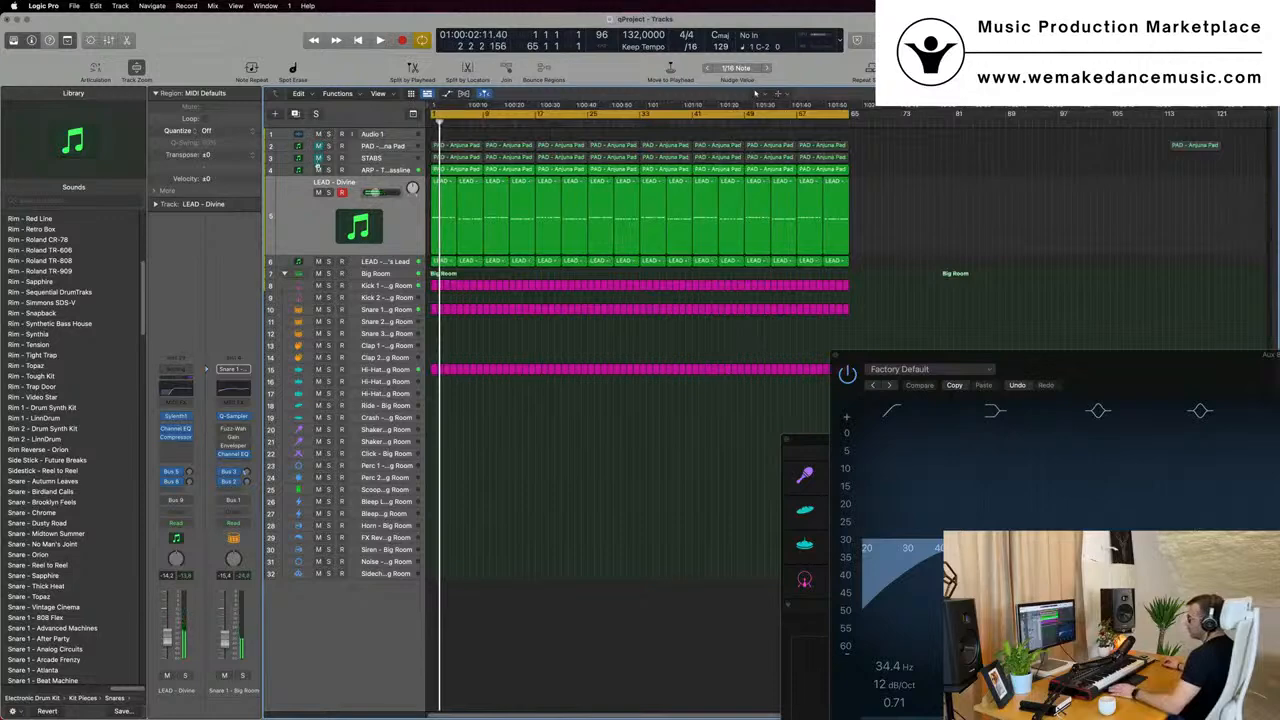
{"action": "left_click", "coordinate": [300, 148]}
{"action": "key", "text": "space"}
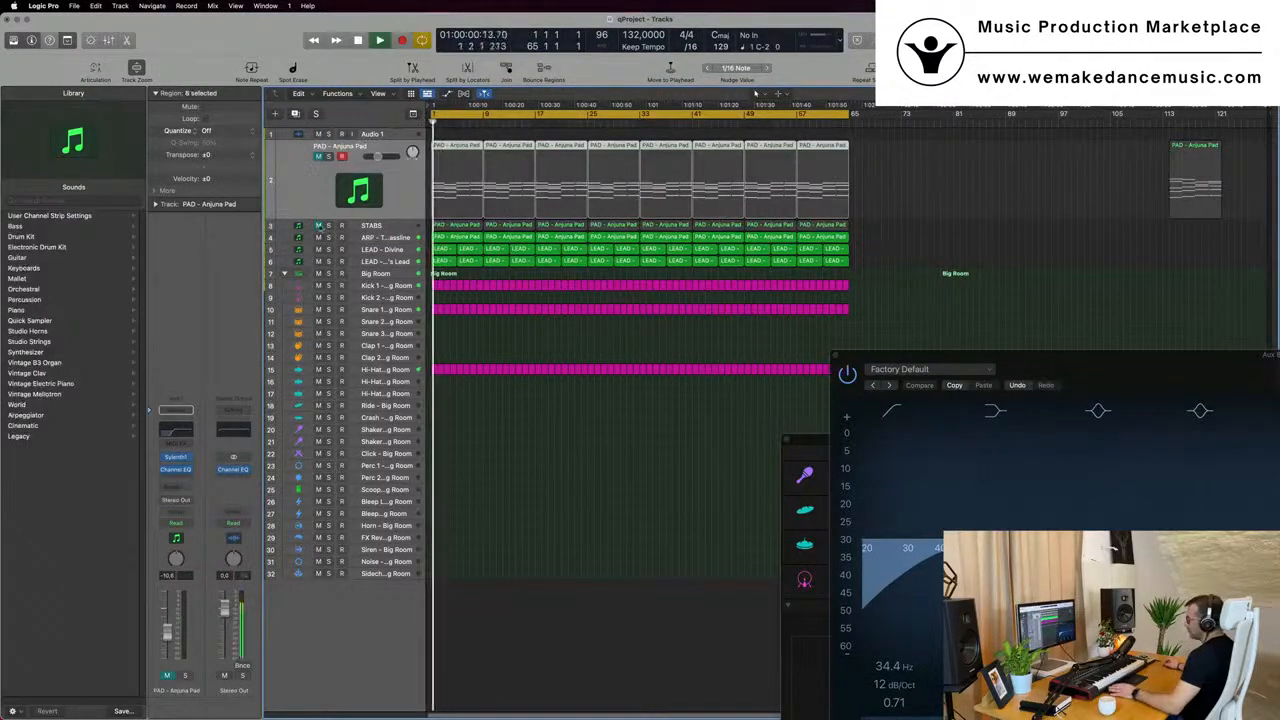
{"action": "left_click", "coordinate": [319, 226]}
{"action": "left_click", "coordinate": [319, 157]}
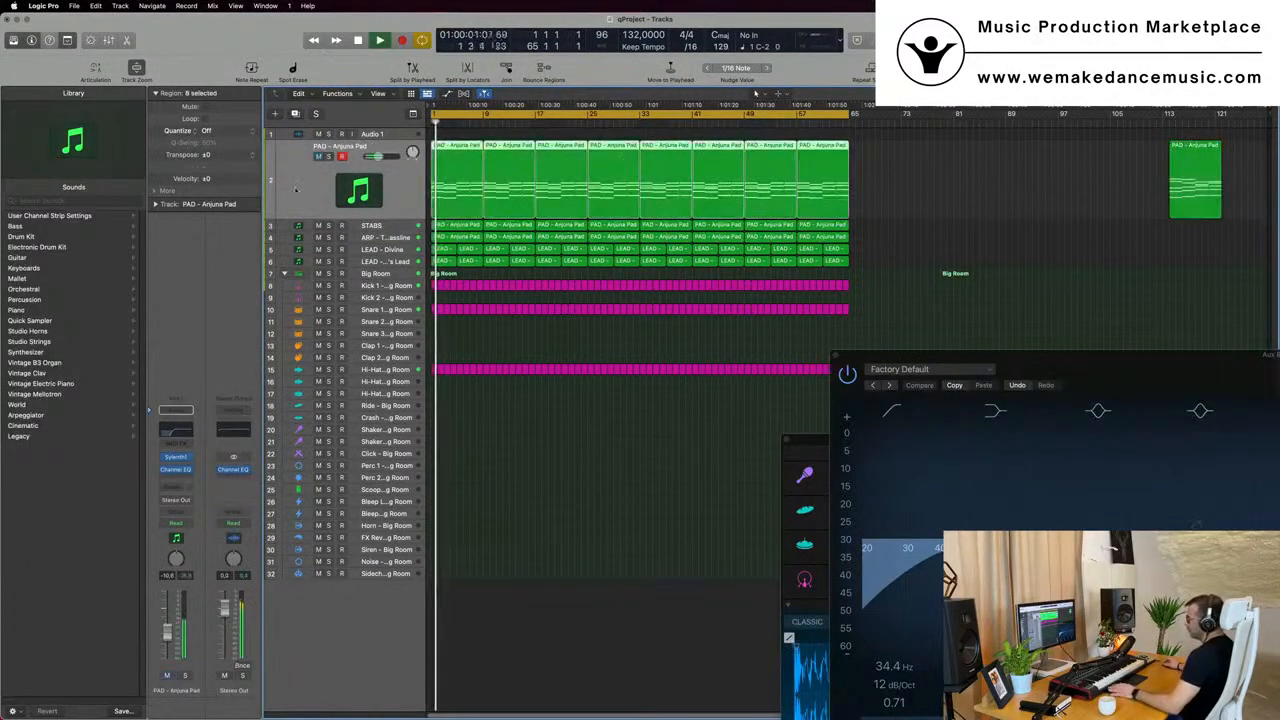
{"action": "key", "text": "space"}
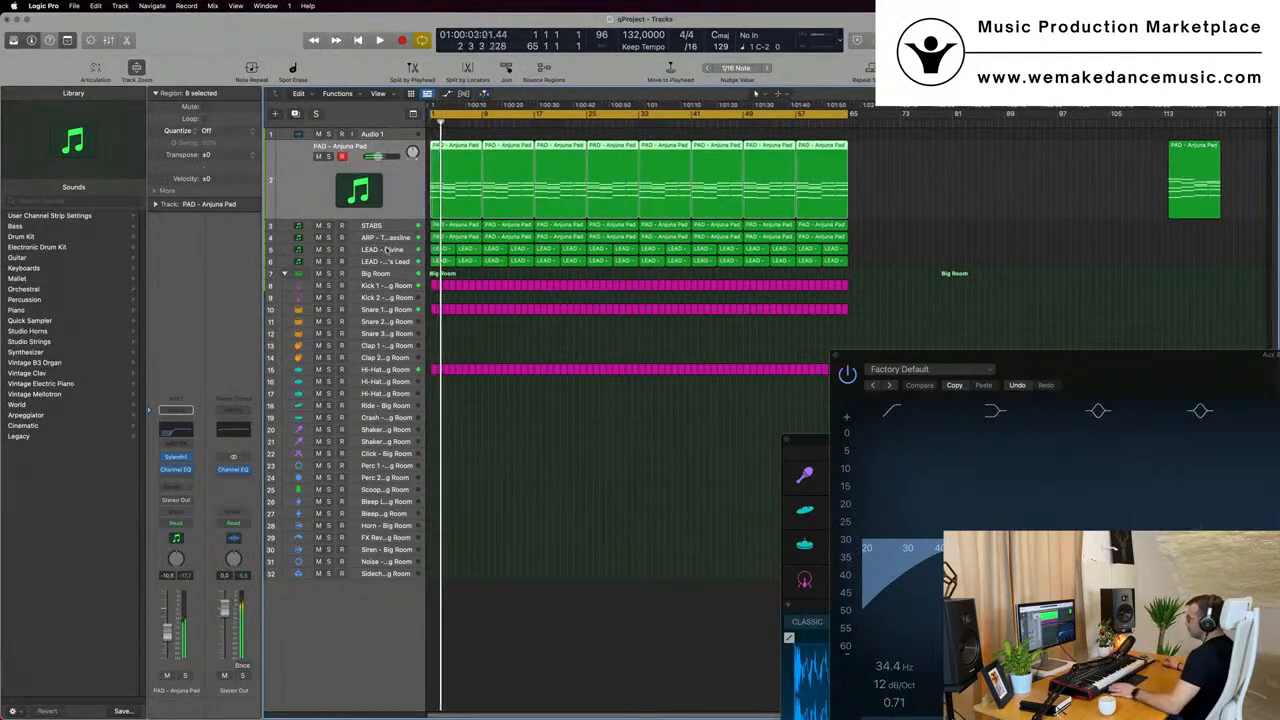
Adjust the Bus 5 send level on Aux 8 from the LEAD - Divine track and replay from the beginning.
{"action": "left_click", "coordinate": [387, 249]}
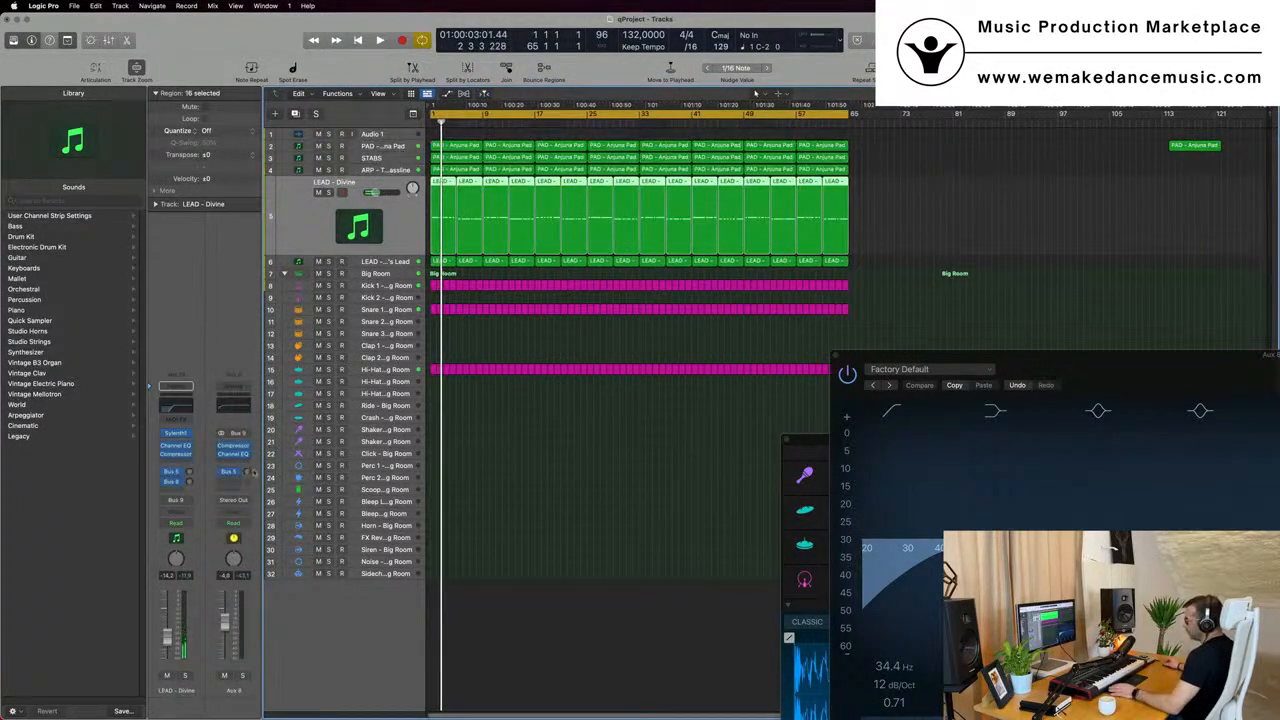
{"action": "left_click", "coordinate": [248, 472]}
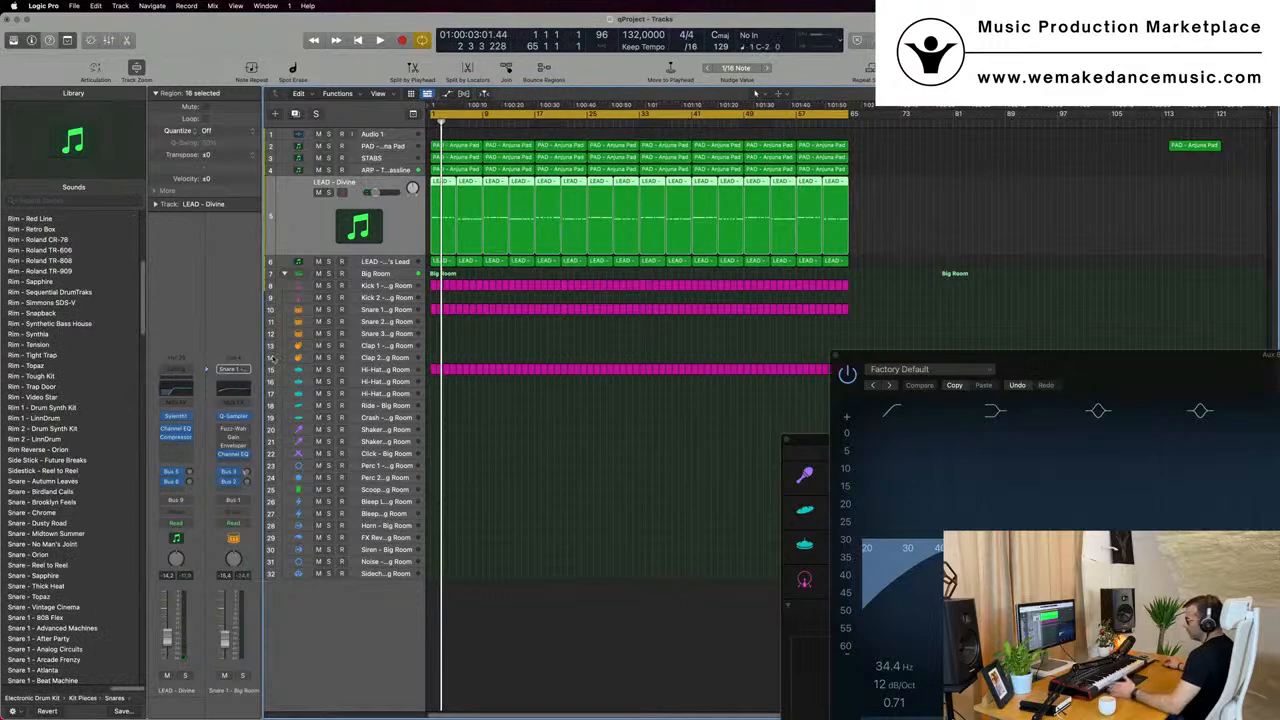
{"action": "left_click", "coordinate": [548, 463]}
{"action": "left_click_drag", "start_coordinate": [1059, 361], "coordinate": [876, 339]}
{"action": "key", "text": "space"}
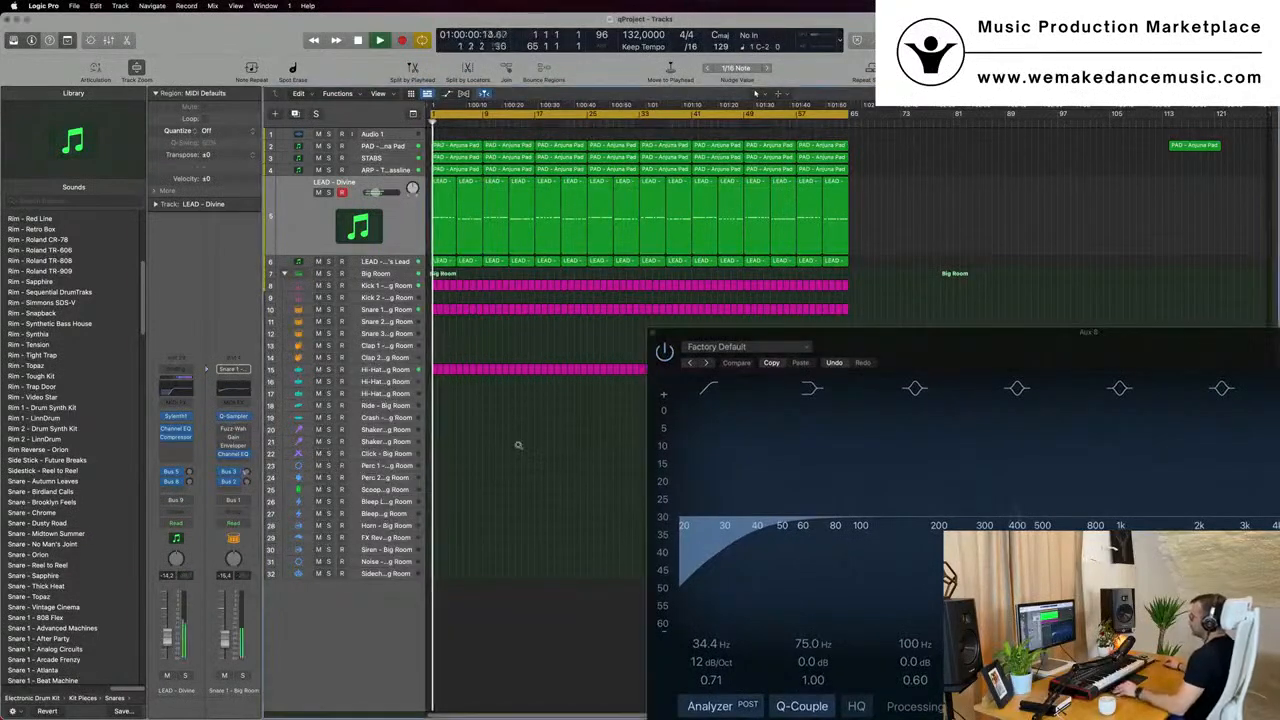
Close the Aux 8 Channel EQ and Drum Machine Designer windows to clear the arrangement.
{"action": "left_click", "coordinate": [617, 357]}
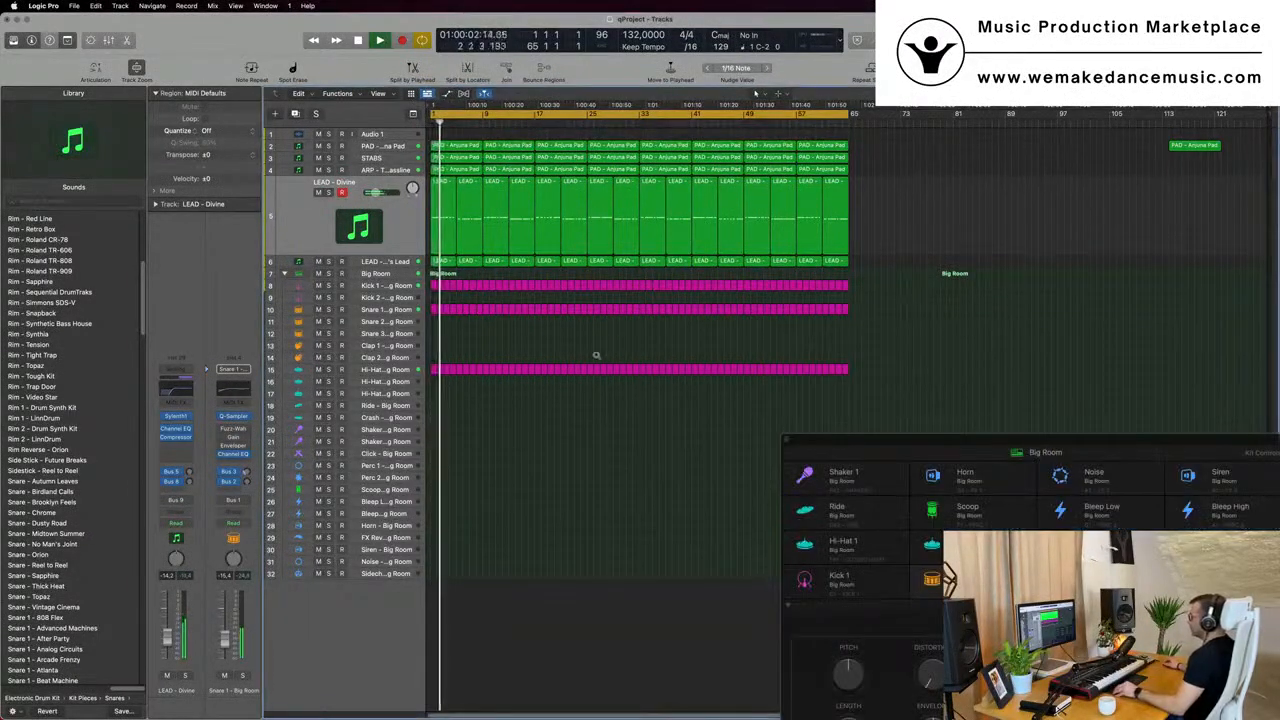
{"action": "scroll", "coordinate": [543, 359], "scroll_direction": "down", "scroll_amount": 2}
{"action": "left_click_drag", "start_coordinate": [1011, 438], "coordinate": [579, 286]}
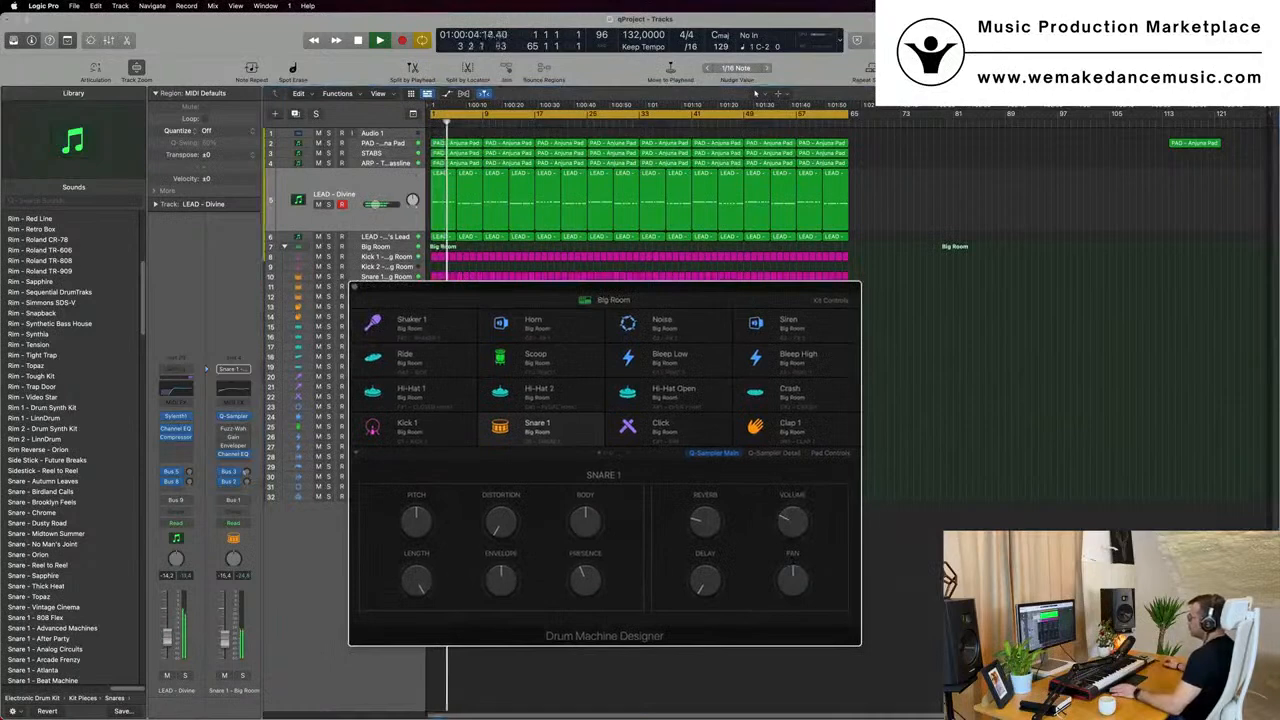
{"action": "left_click", "coordinate": [355, 287]}
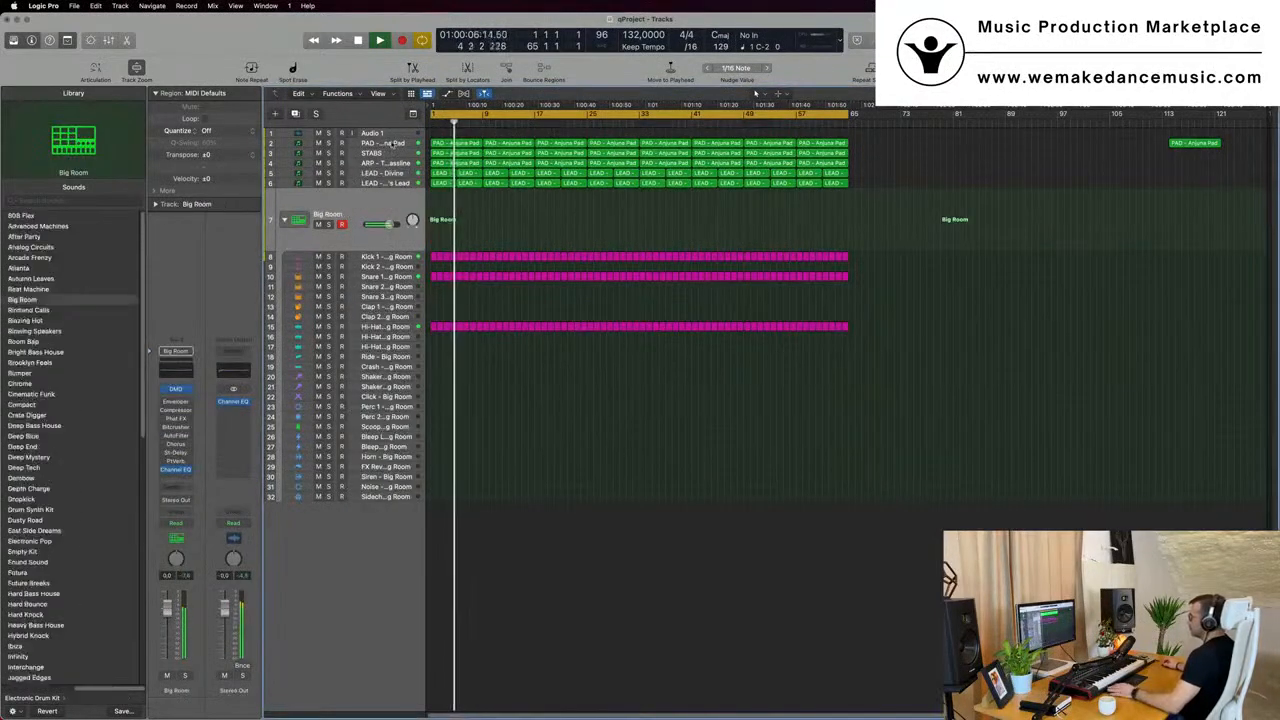
Mute the PAD - Anjuna Pad track, select STABS and restart playback from the beginning.
{"action": "left_click", "coordinate": [299, 145]}
{"action": "left_click", "coordinate": [318, 174]}
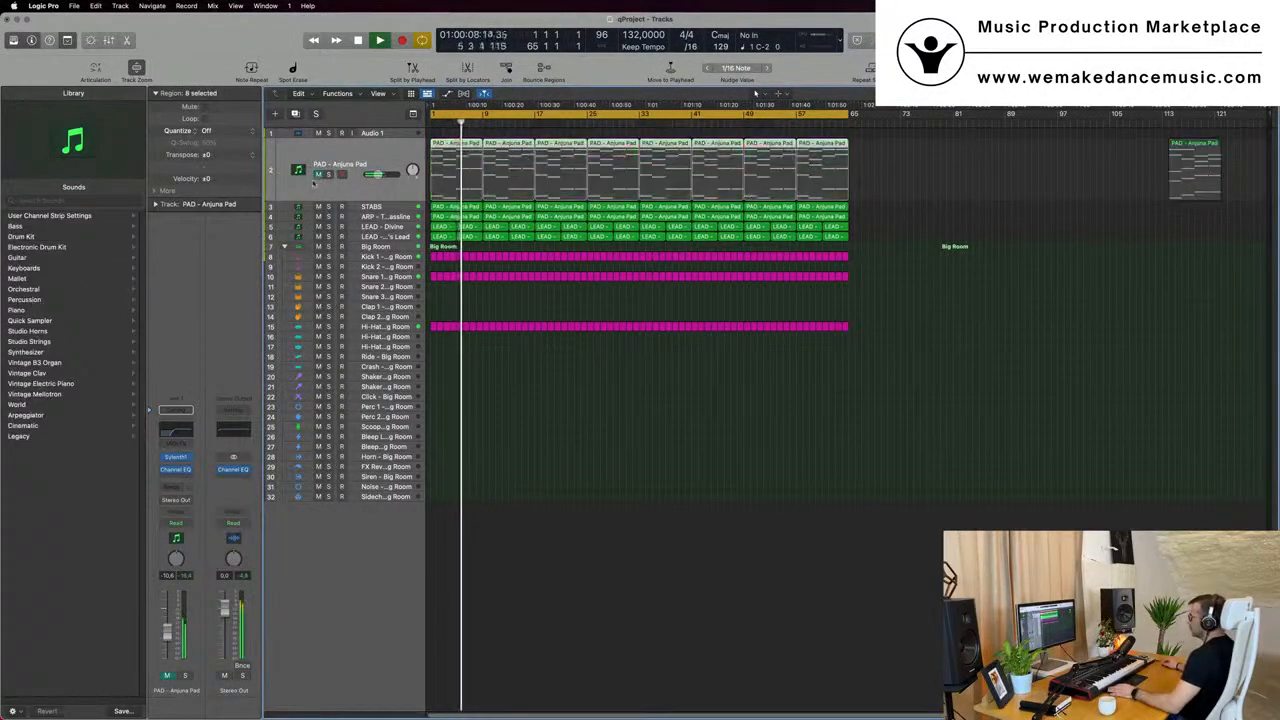
{"action": "left_click", "coordinate": [382, 208]}
{"action": "key", "text": "Return"}
{"action": "key", "text": "Return"}
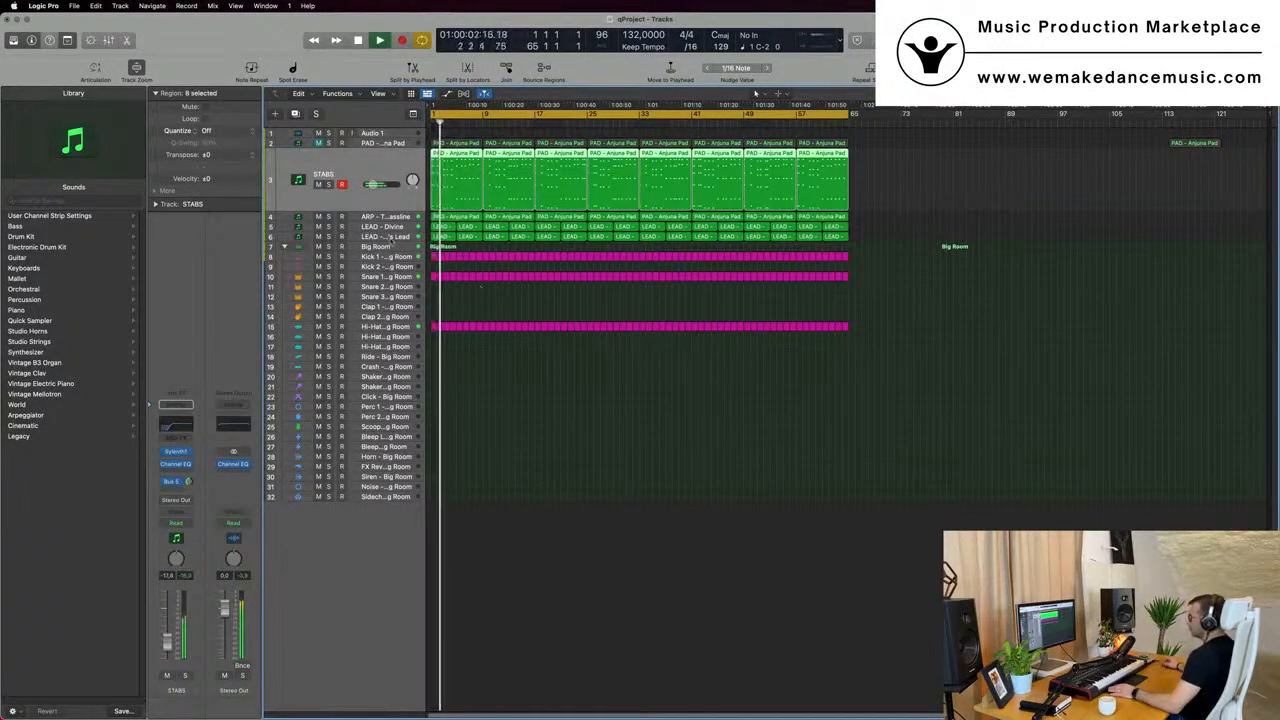
Briefly solo the LEAD - 80's Lead and LEAD - Divine tracks to hear them alone and stop playback.
{"action": "left_click", "coordinate": [388, 238]}
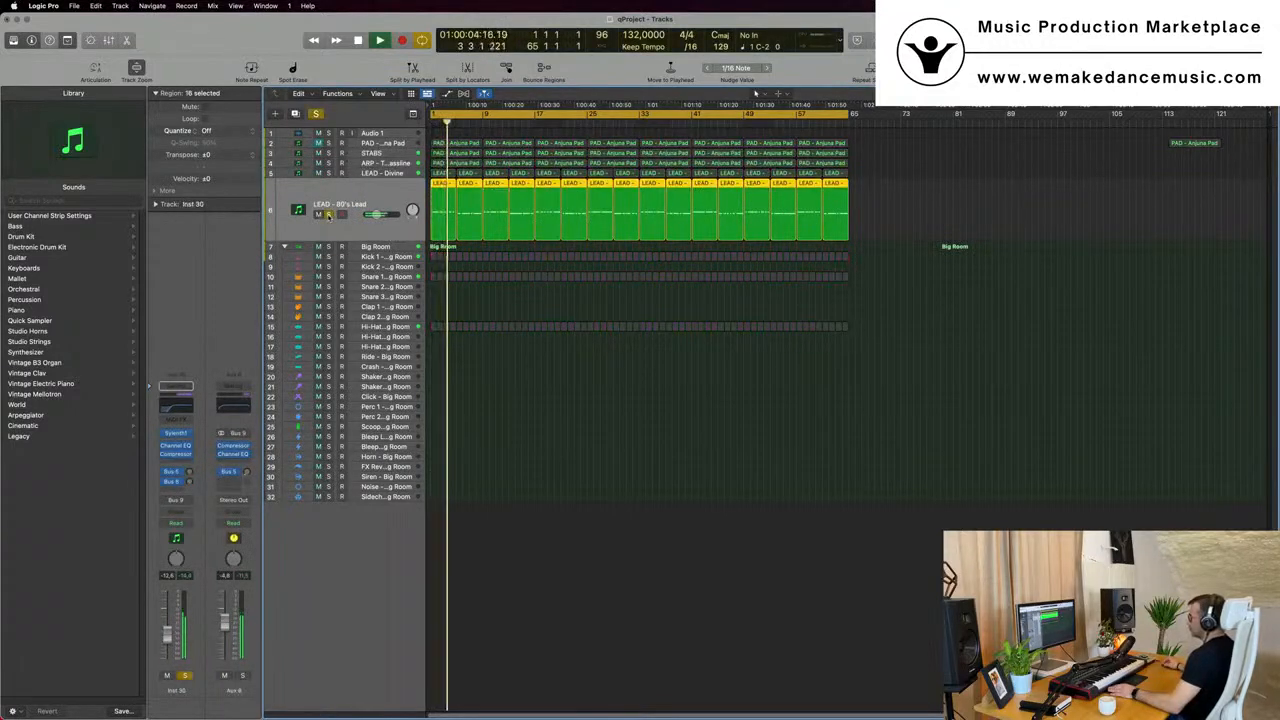
{"action": "left_click", "coordinate": [328, 173]}
{"action": "left_click", "coordinate": [328, 173]}
{"action": "key", "text": "space"}
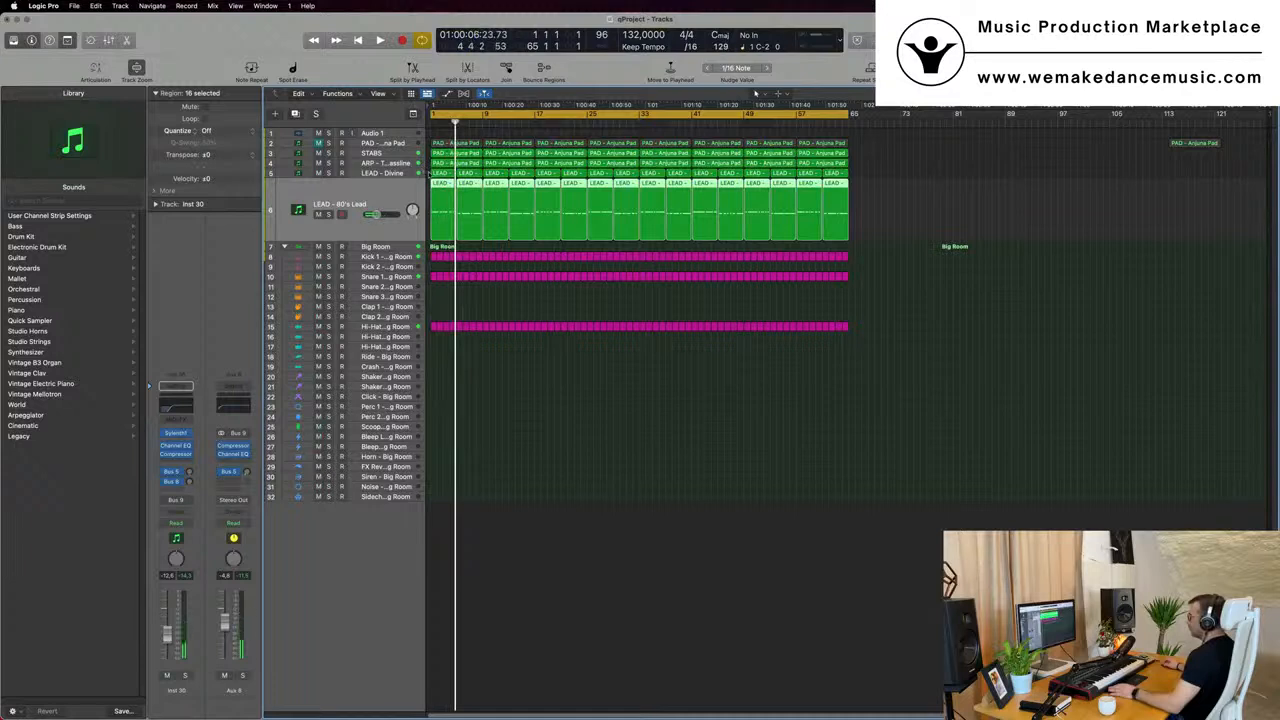
Delete the regions before bar 17 on both lead tracks and play from the beginning.
{"action": "left_click_drag", "start_coordinate": [428, 175], "coordinate": [527, 196]}
{"action": "key", "text": "Delete"}
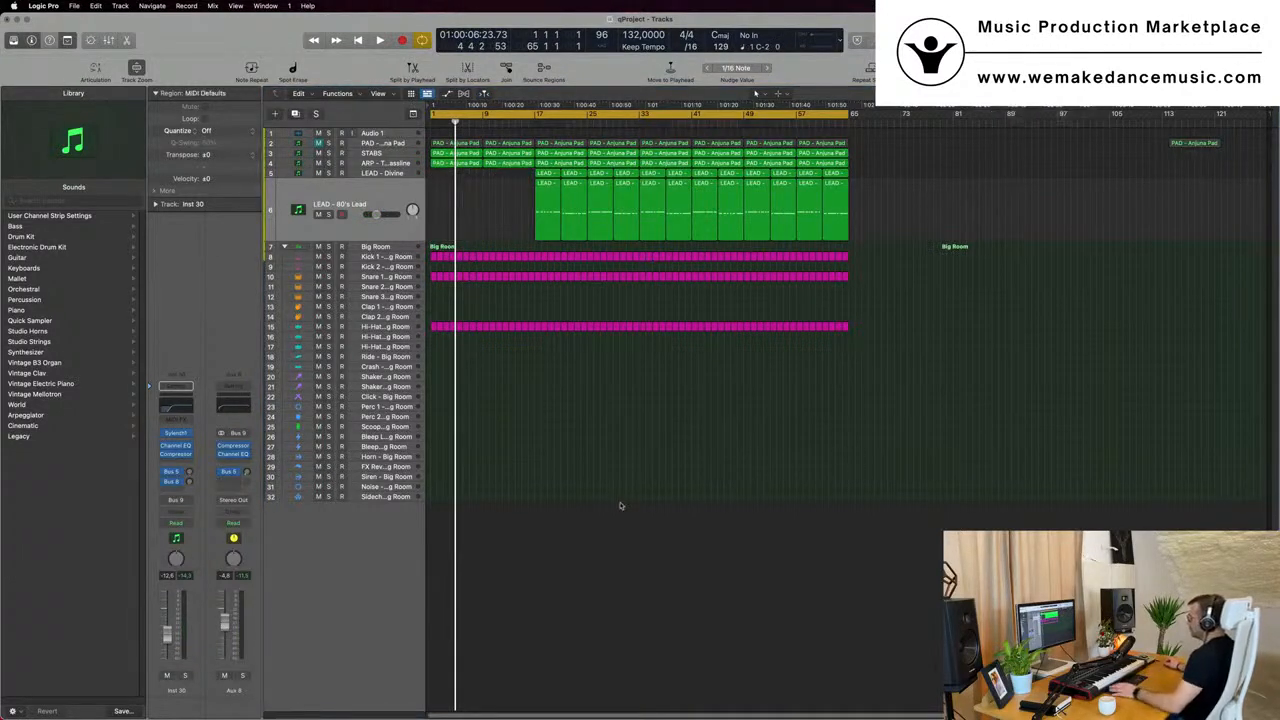
{"action": "key", "text": "space"}
{"action": "scroll", "coordinate": [571, 487], "scroll_direction": "up", "scroll_amount": 3}
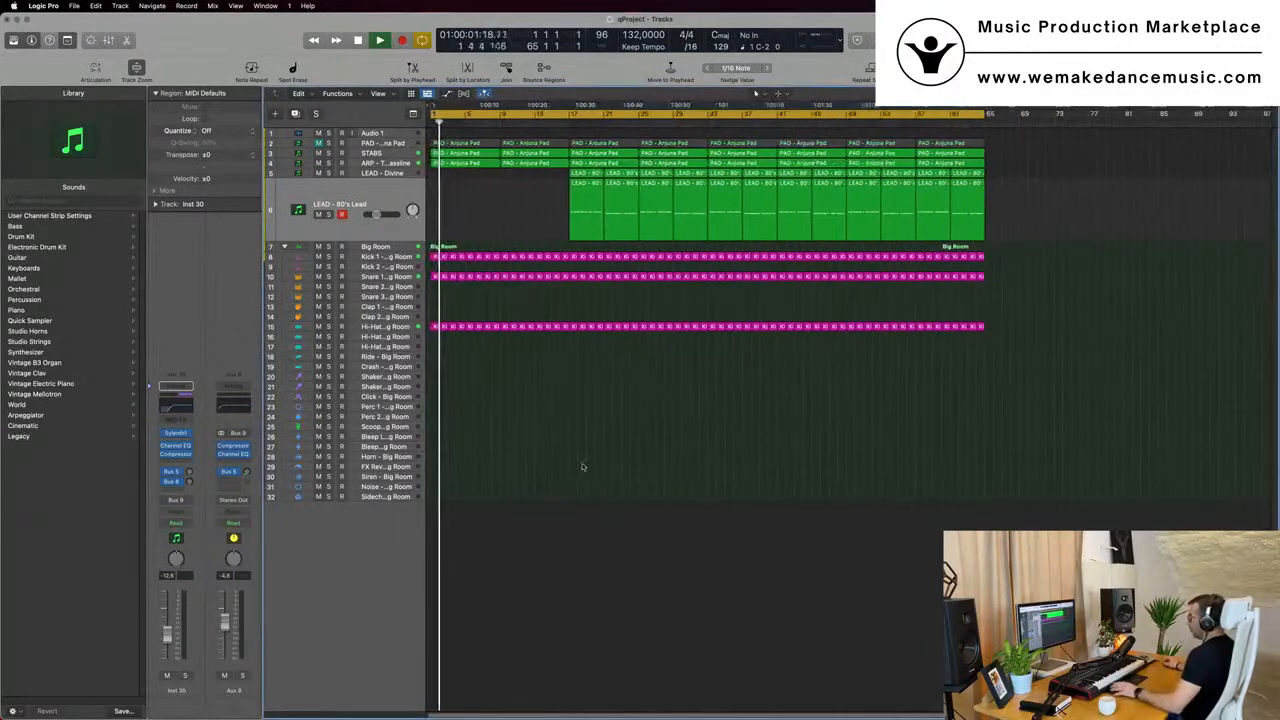
Delete the two STABS regions before bar 17 and replay the intro from the beginning.
{"action": "left_click", "coordinate": [381, 162]}
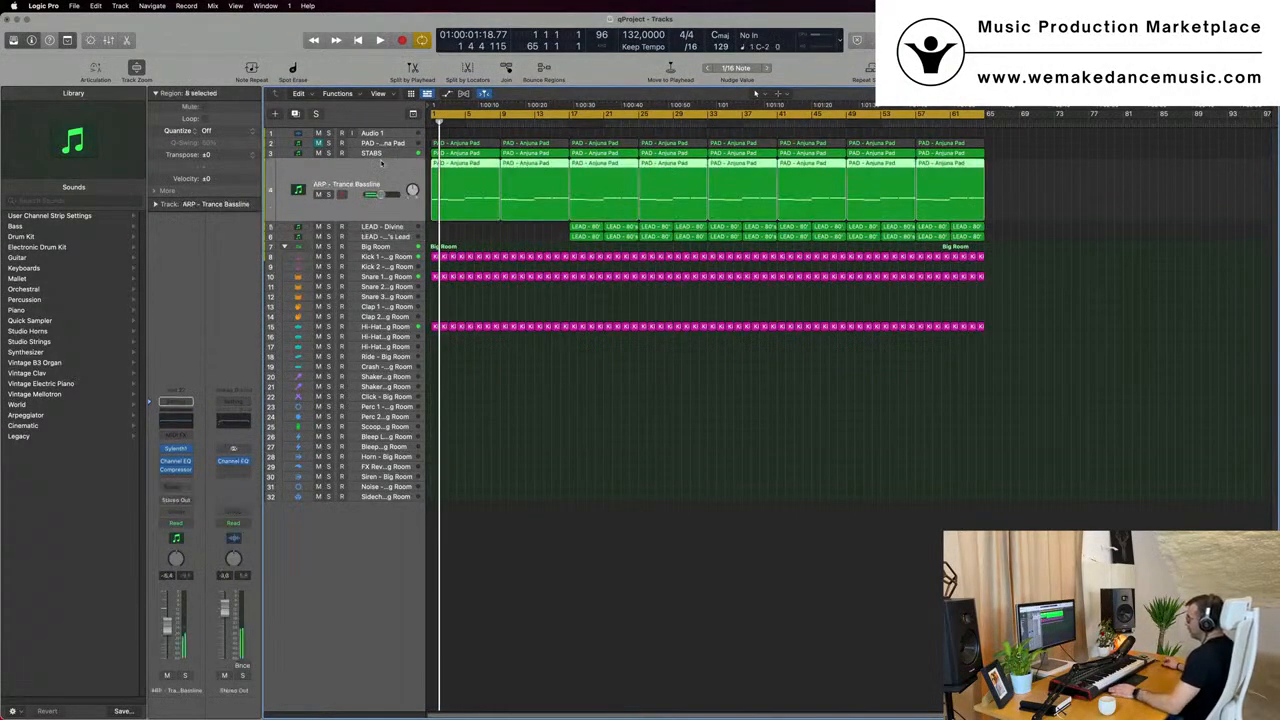
{"action": "left_click", "coordinate": [393, 155]}
{"action": "left_click", "coordinate": [550, 416]}
{"action": "key", "text": "space"}
{"action": "left_click", "coordinate": [480, 158]}
{"action": "key", "text": "Delete"}
{"action": "left_click", "coordinate": [553, 156]}
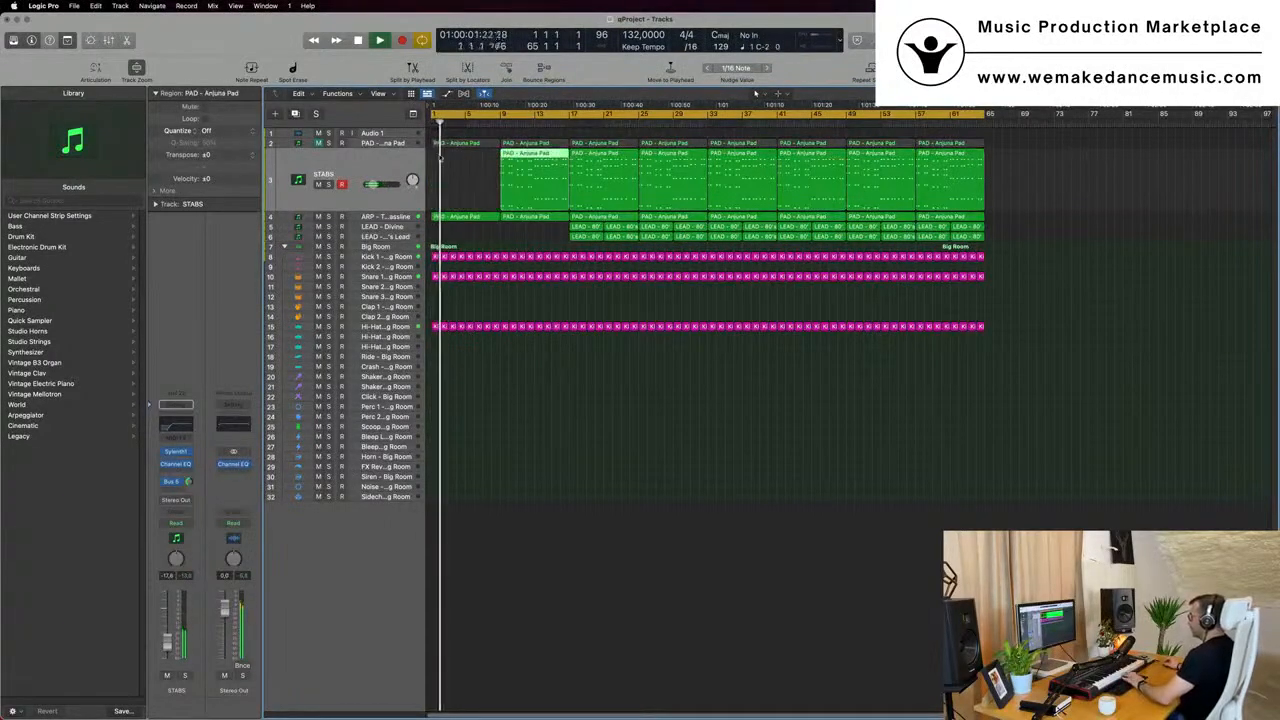
{"action": "key", "text": "Delete"}
{"action": "key", "text": "Return"}
{"action": "scroll", "coordinate": [497, 231], "scroll_direction": "right", "scroll_amount": 4}
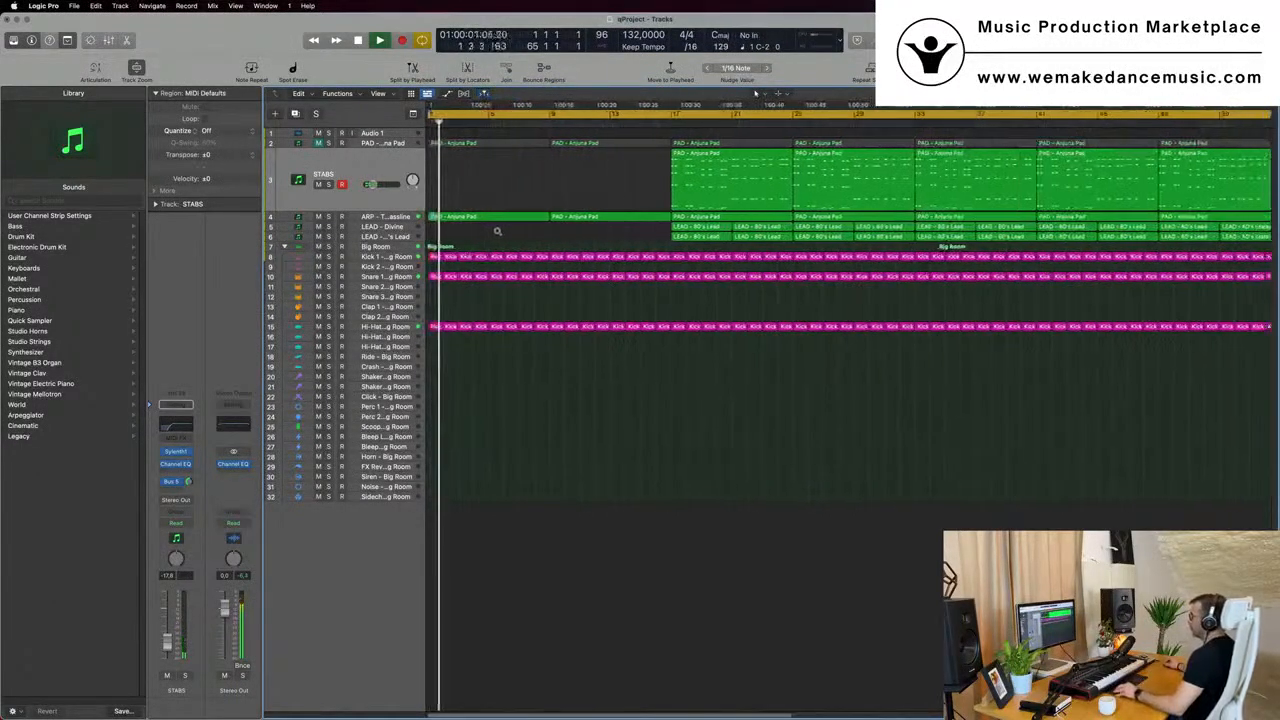
{"action": "scroll", "coordinate": [497, 231], "scroll_direction": "left", "scroll_amount": 4}
Duplicate the ARP - Trance Bassline track and copy its first region onto the new track at bar 1.
{"action": "left_click", "coordinate": [387, 216]}
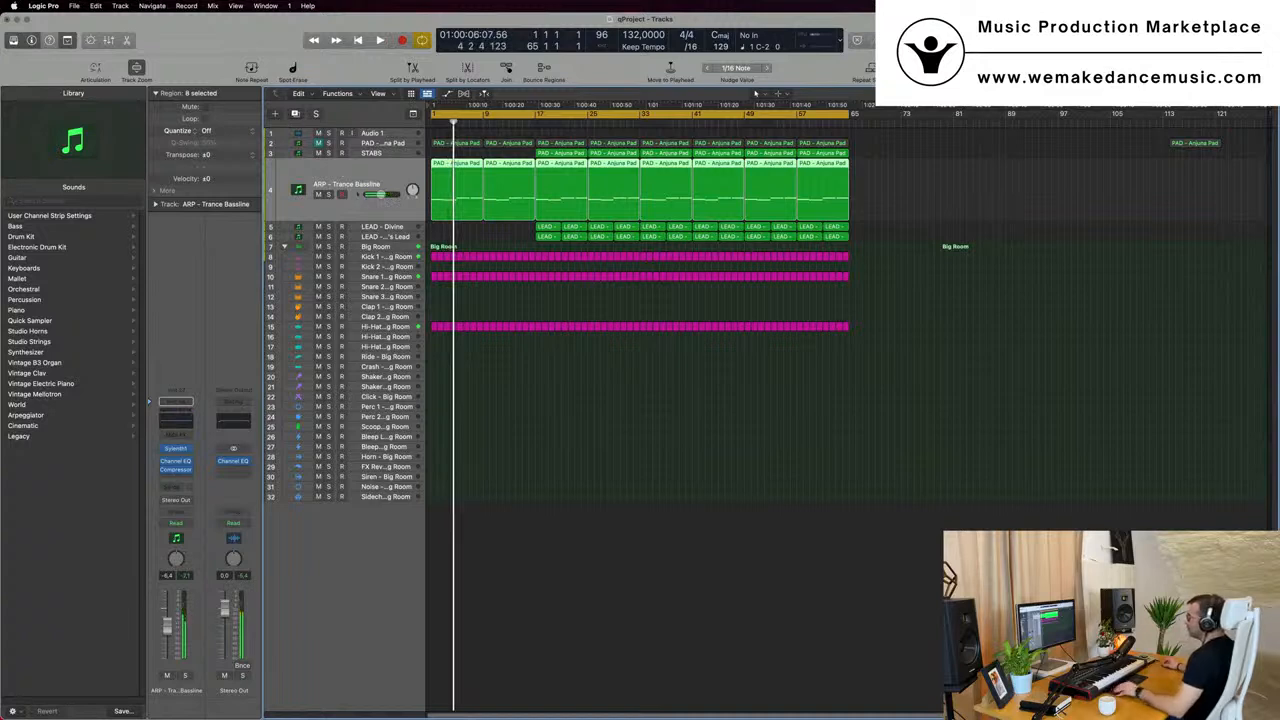
{"action": "key", "text": "super+d"}
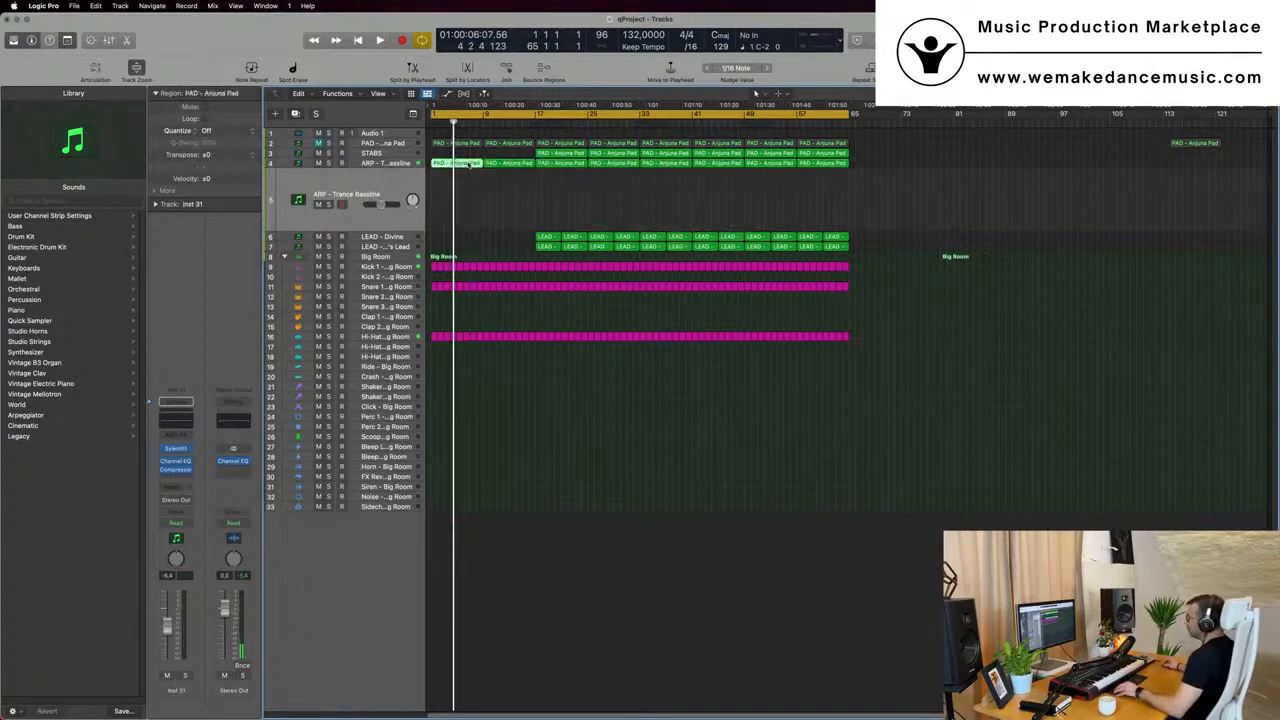
{"action": "left_click_drag", "start_coordinate": [465, 171], "coordinate": [462, 200]}
{"action": "key", "text": "Return"}
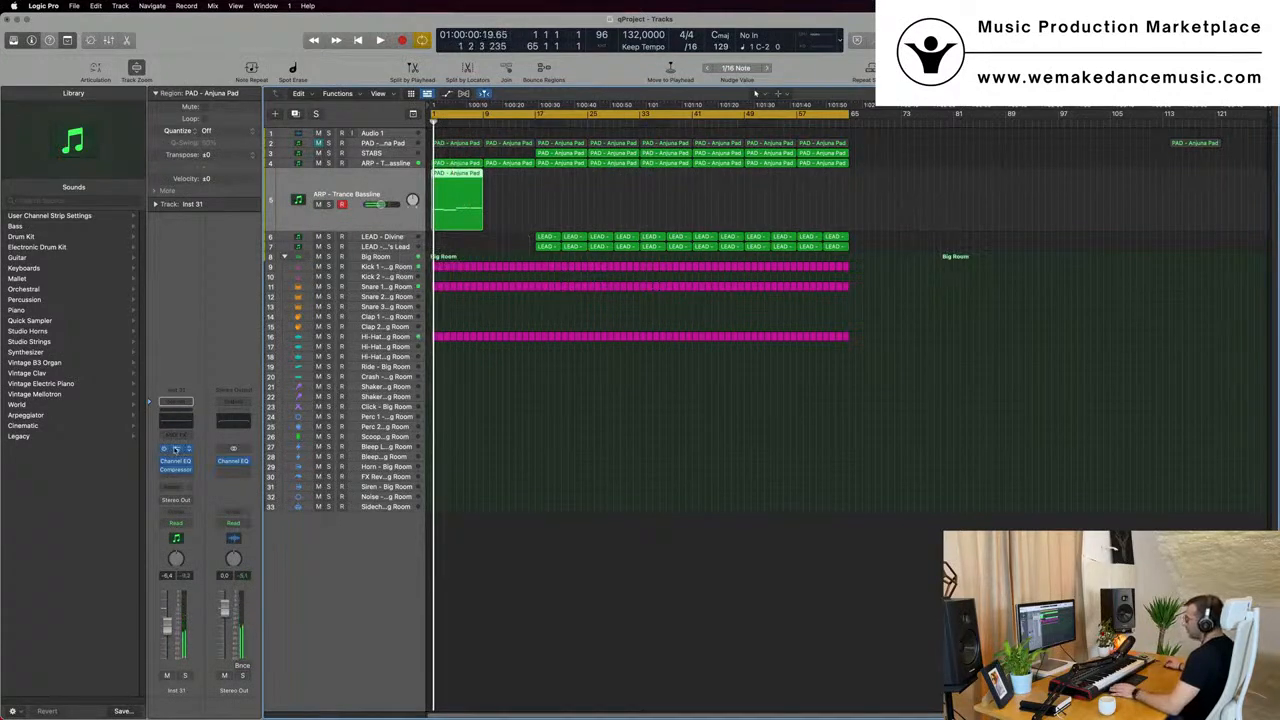
Load the BASS - Bass Pad preset in the duplicated track's Sylenth1 and move the plug-in window aside.
{"action": "left_click", "coordinate": [175, 450]}
{"action": "left_click", "coordinate": [600, 266]}
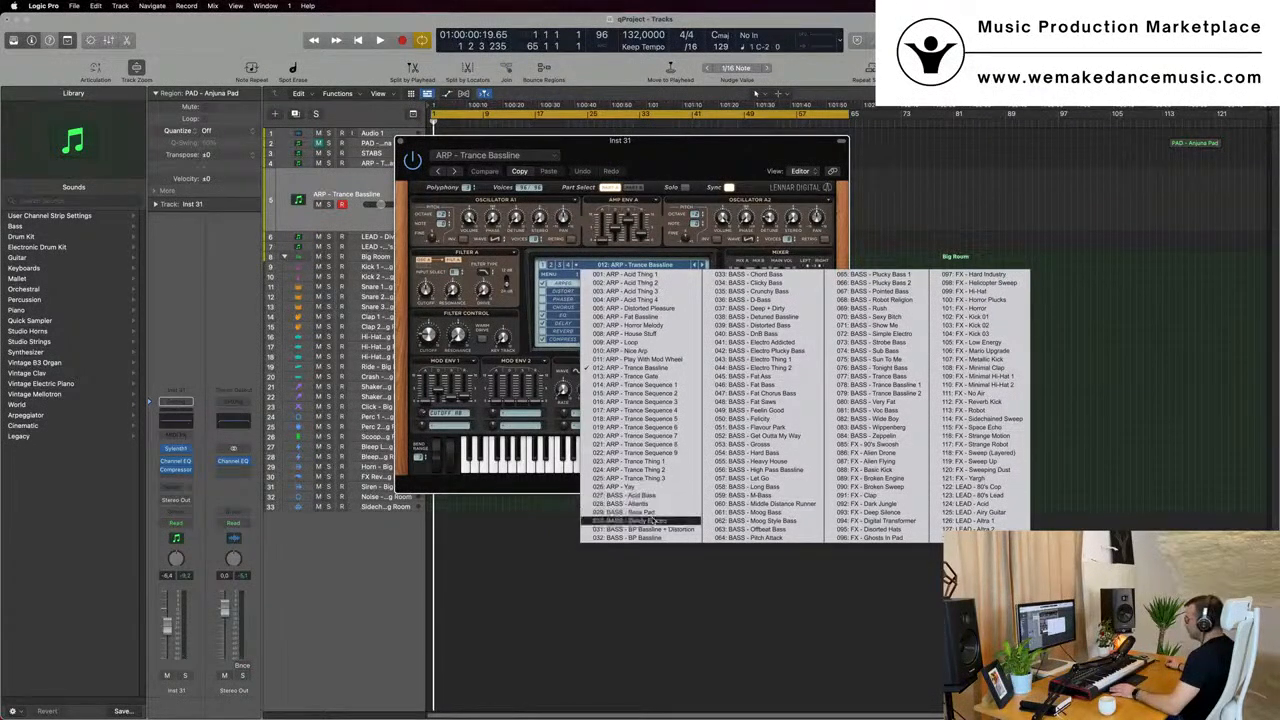
{"action": "left_click", "coordinate": [640, 512]}
{"action": "left_click_drag", "start_coordinate": [600, 140], "coordinate": [1066, 192]}
Open the new bass region in the Piano Roll and transpose its notes up one octave.
{"action": "double_click", "coordinate": [469, 189]}
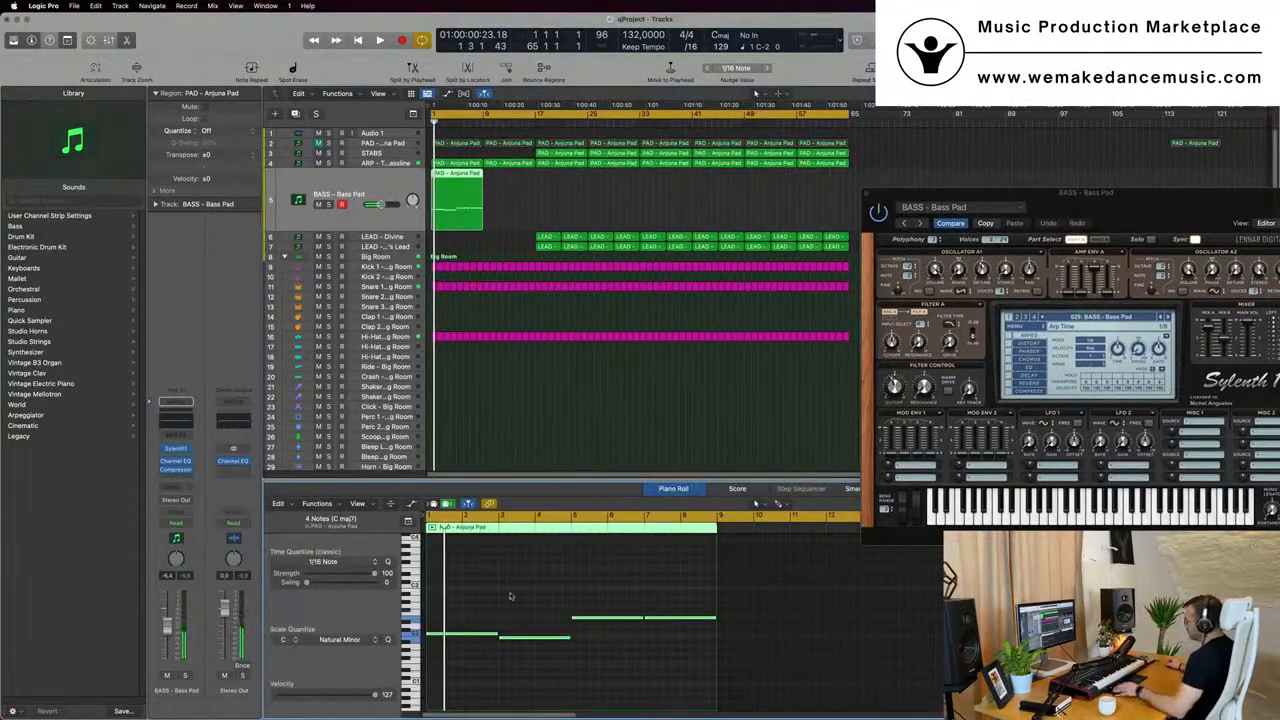
{"action": "key", "text": "alt+shift+Up"}
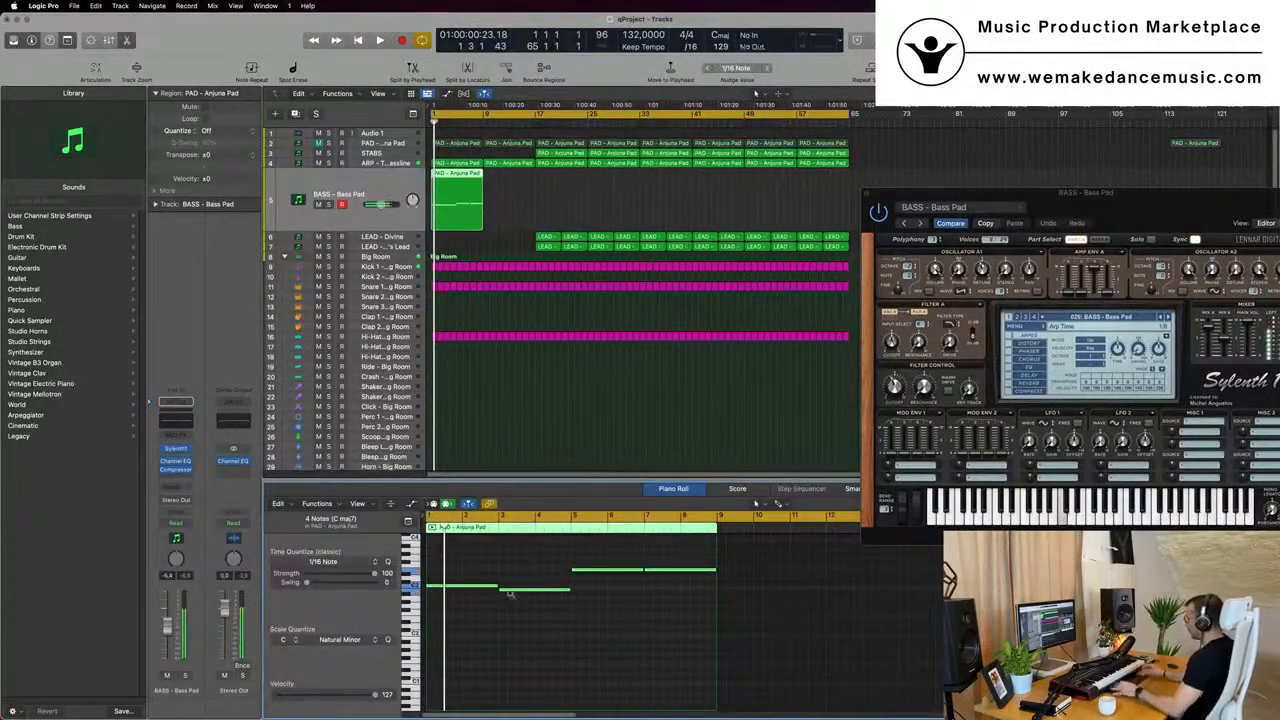
Move the Sylenth1 window clear of the Piano Roll and transpose the bass notes up another octave during playback.
{"action": "left_click_drag", "start_coordinate": [1136, 210], "coordinate": [1116, 211]}
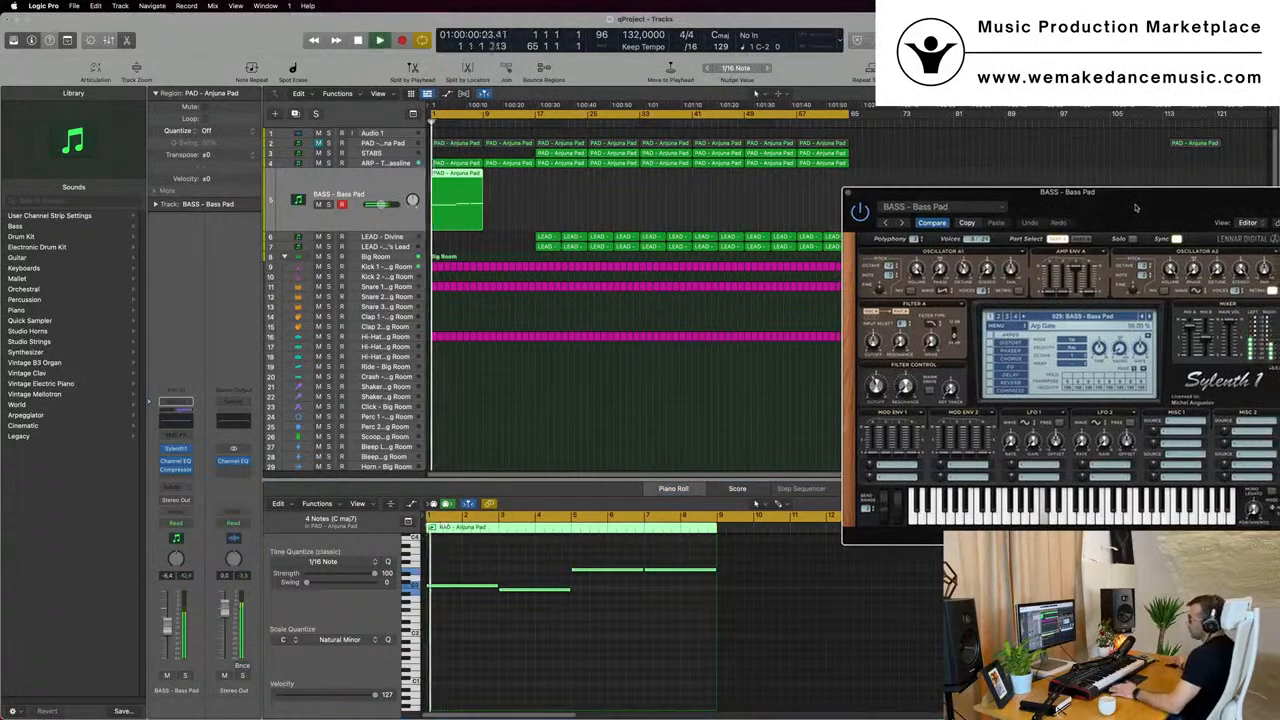
{"action": "key", "text": "space"}
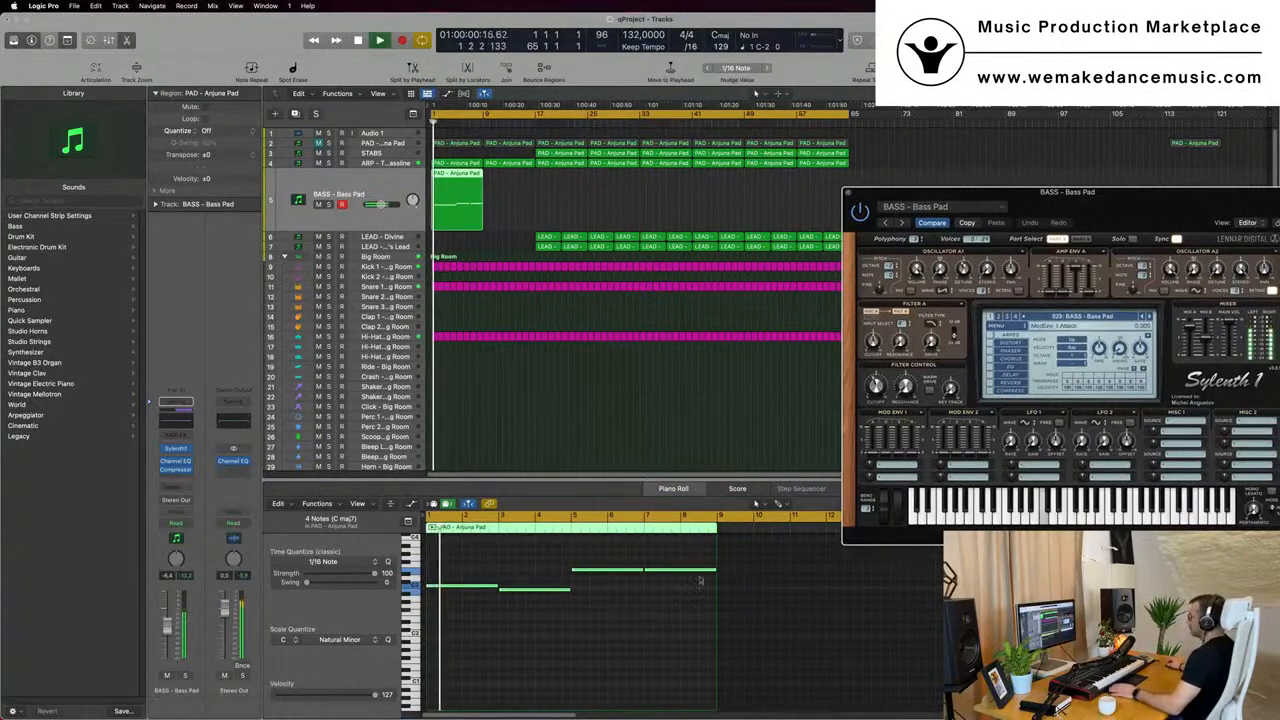
{"action": "left_click_drag", "start_coordinate": [1172, 210], "coordinate": [1122, 204]}
{"action": "left_click", "coordinate": [545, 648]}
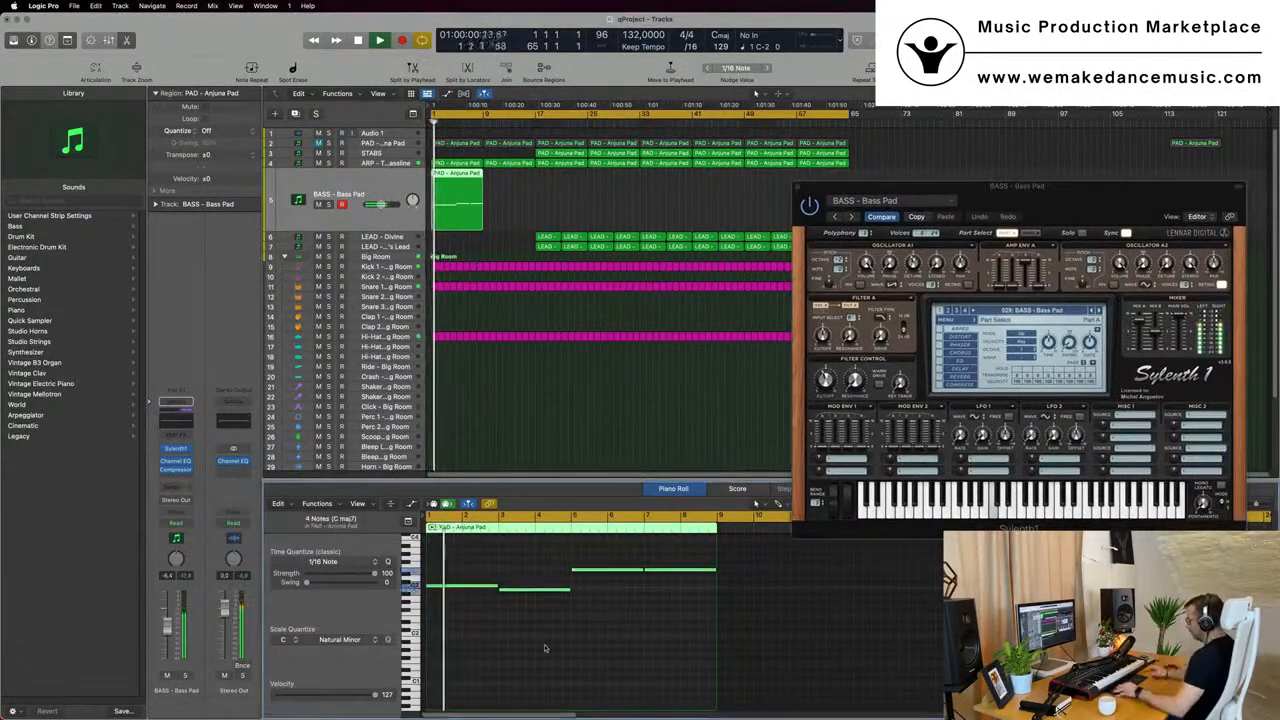
{"action": "key", "text": "alt+shift+Up"}
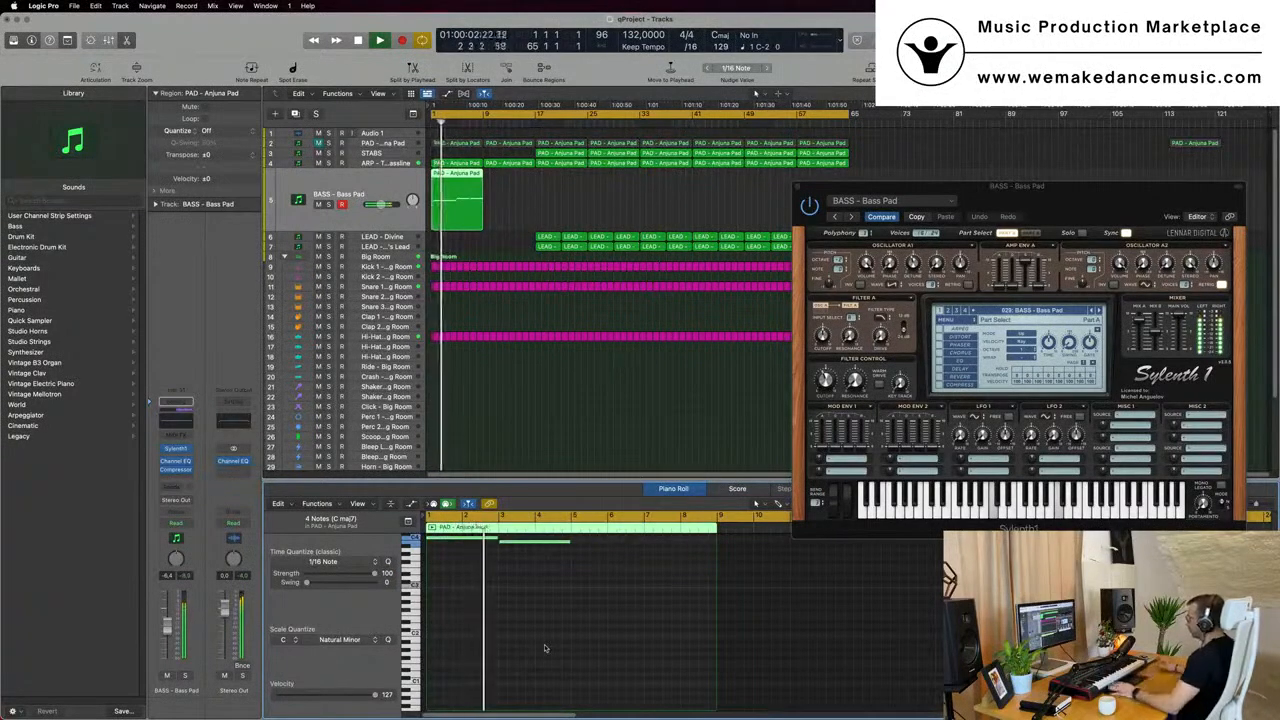
Adjust the Bass Pad's filter cutoff in Sylenth1, lower the BASS - Bass Pad track volume and replay from the beginning.
{"action": "left_click_drag", "start_coordinate": [1134, 198], "coordinate": [922, 221]}
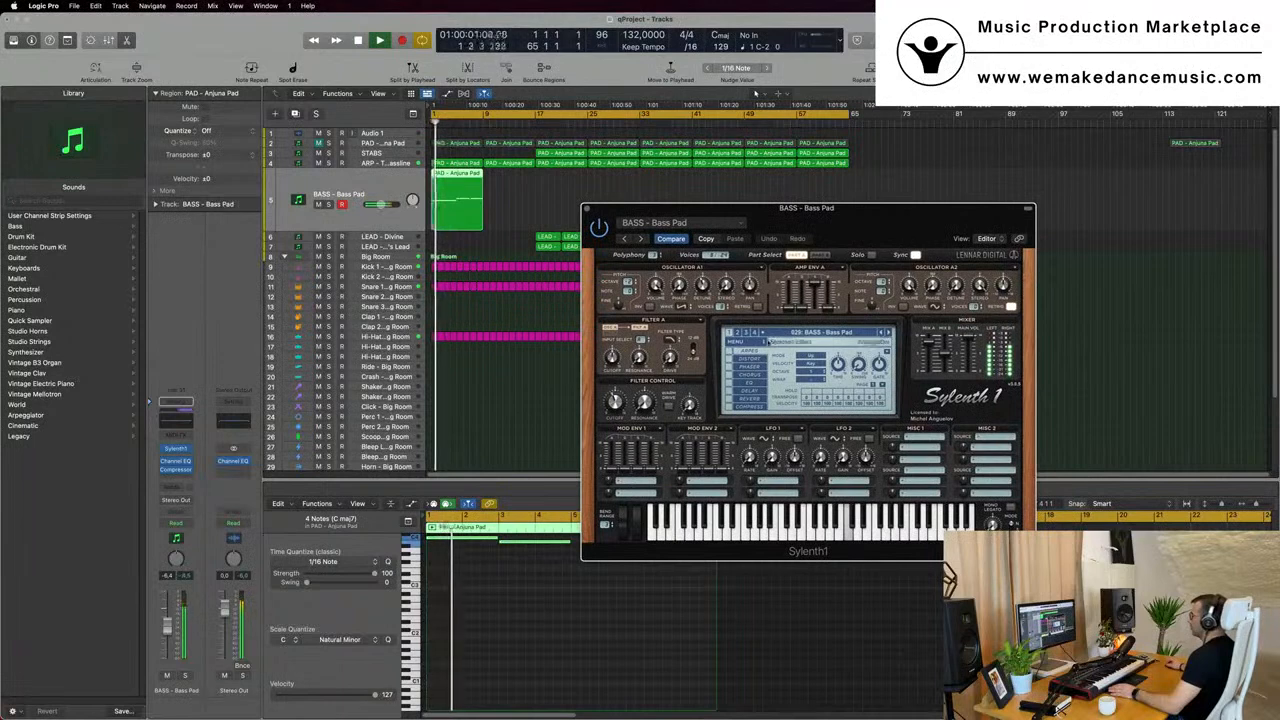
{"action": "left_click_drag", "start_coordinate": [615, 400], "coordinate": [621, 387]}
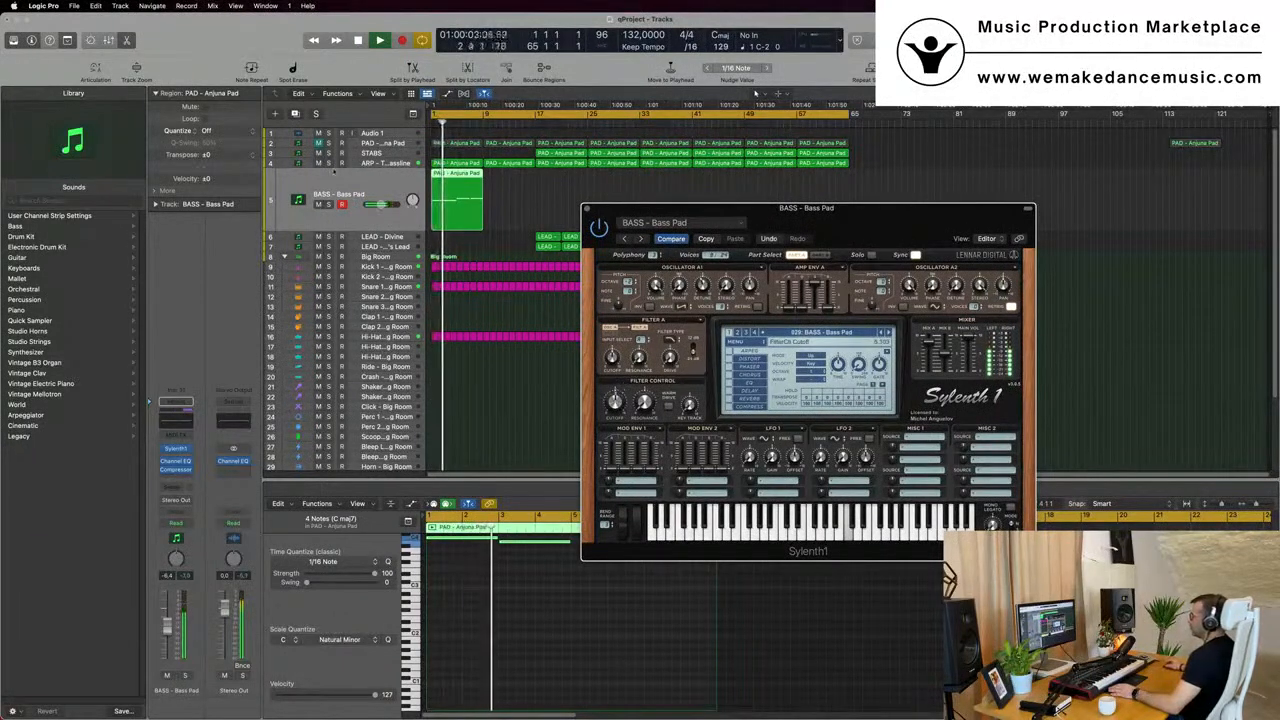
{"action": "left_click_drag", "start_coordinate": [381, 204], "coordinate": [373, 204]}
{"action": "key", "text": "Return"}
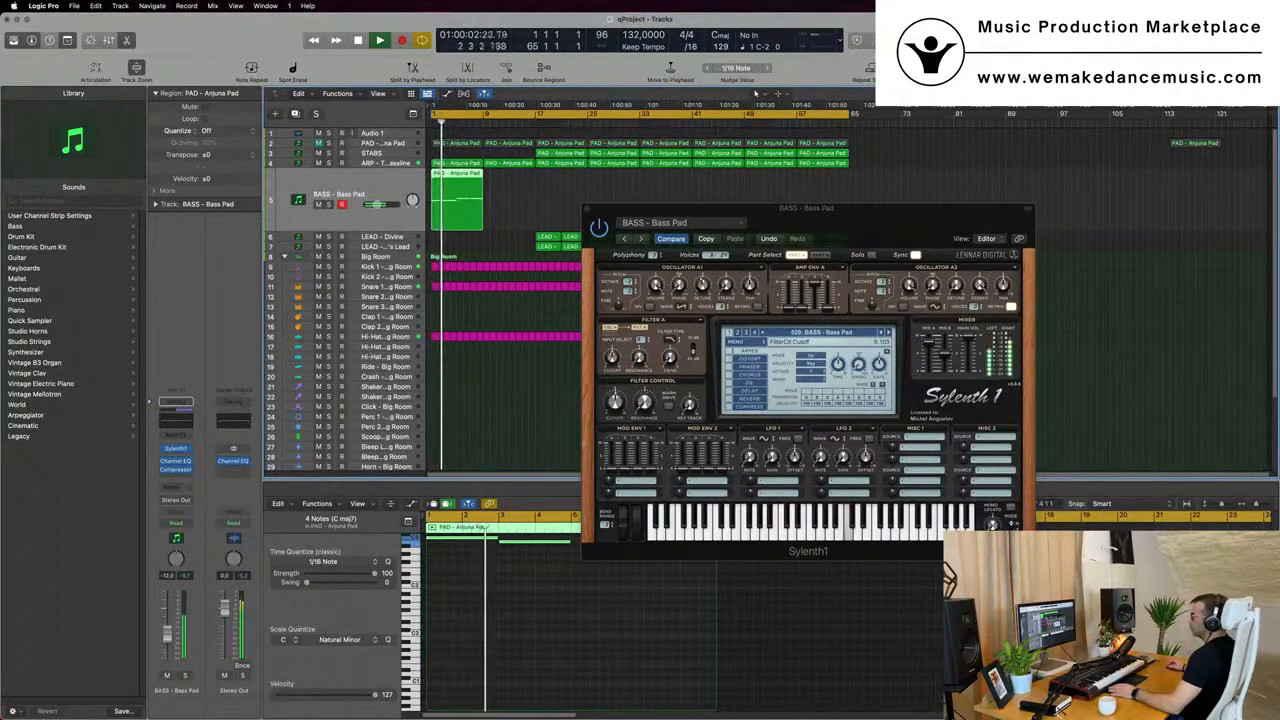
Close the Sylenth1 window and repeat the Bass Pad region once so the bass runs up to bar 17.
{"action": "left_click_drag", "start_coordinate": [638, 205], "coordinate": [582, 246]}
{"action": "left_click", "coordinate": [531, 250]}
{"action": "left_click_drag", "start_coordinate": [536, 185], "coordinate": [445, 219]}
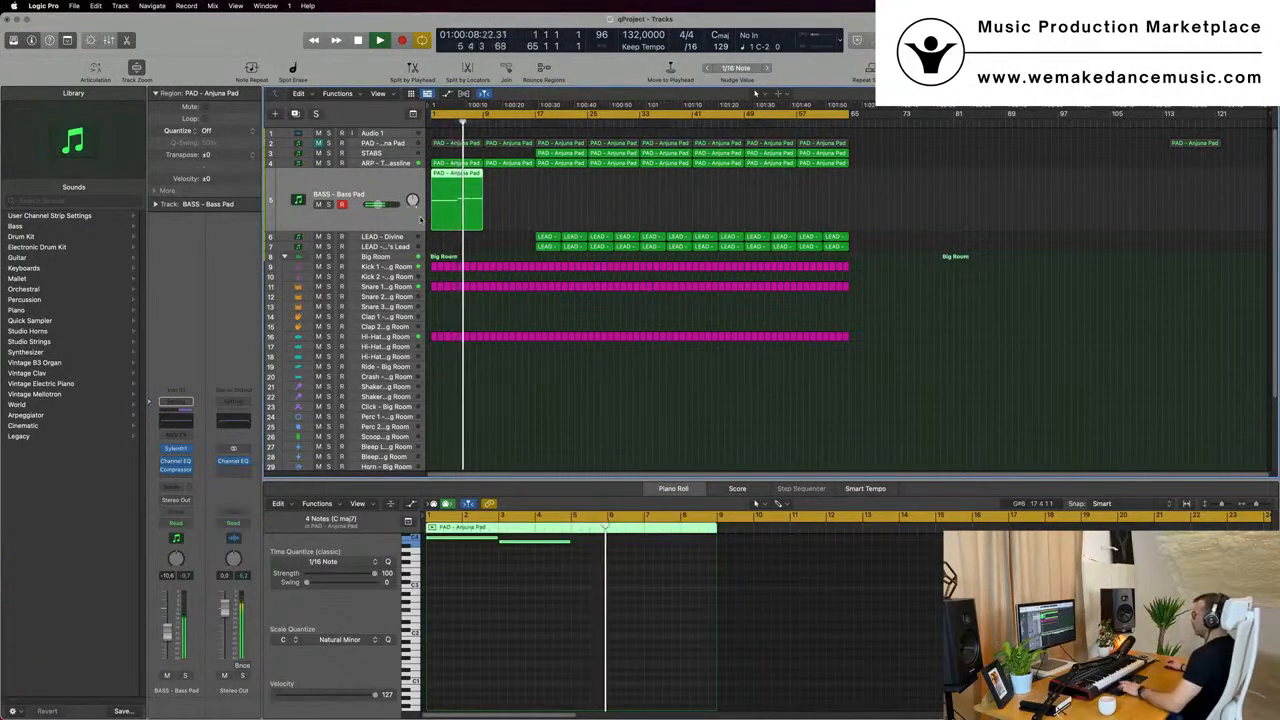
{"action": "key", "text": "super+r"}
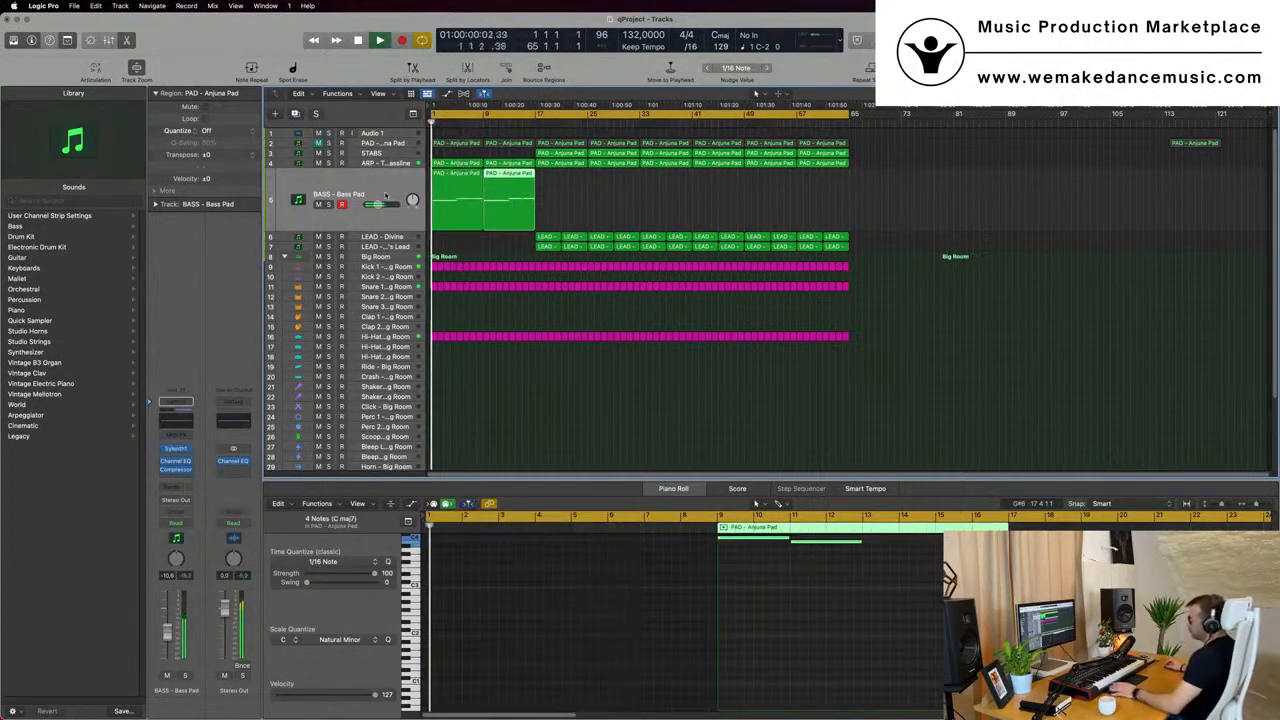
{"action": "left_click", "coordinate": [385, 195]}
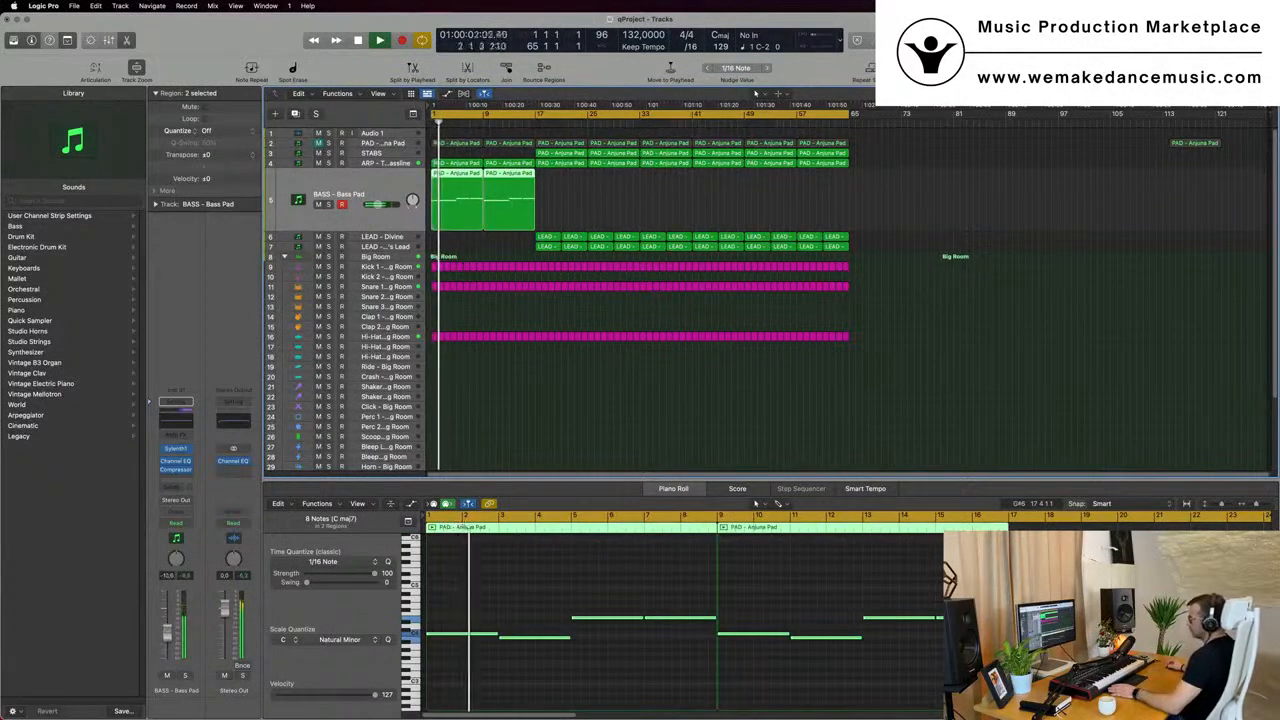
{"action": "left_click", "coordinate": [609, 431]}
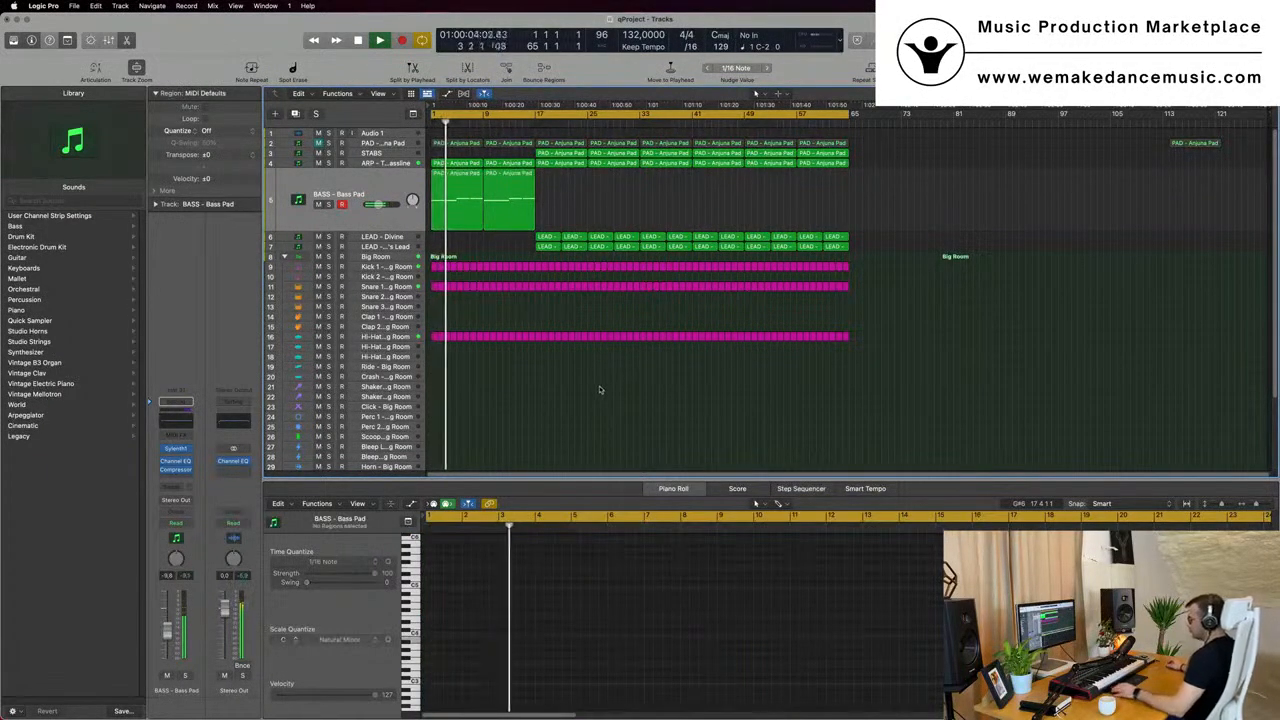
Listen to the intro up to about bar 9 while surveying the arrangement with the added bass layer.
{"action": "scroll", "coordinate": [602, 399], "scroll_direction": "up", "scroll_amount": 3}
{"action": "scroll", "coordinate": [602, 399], "scroll_direction": "down", "scroll_amount": 3}
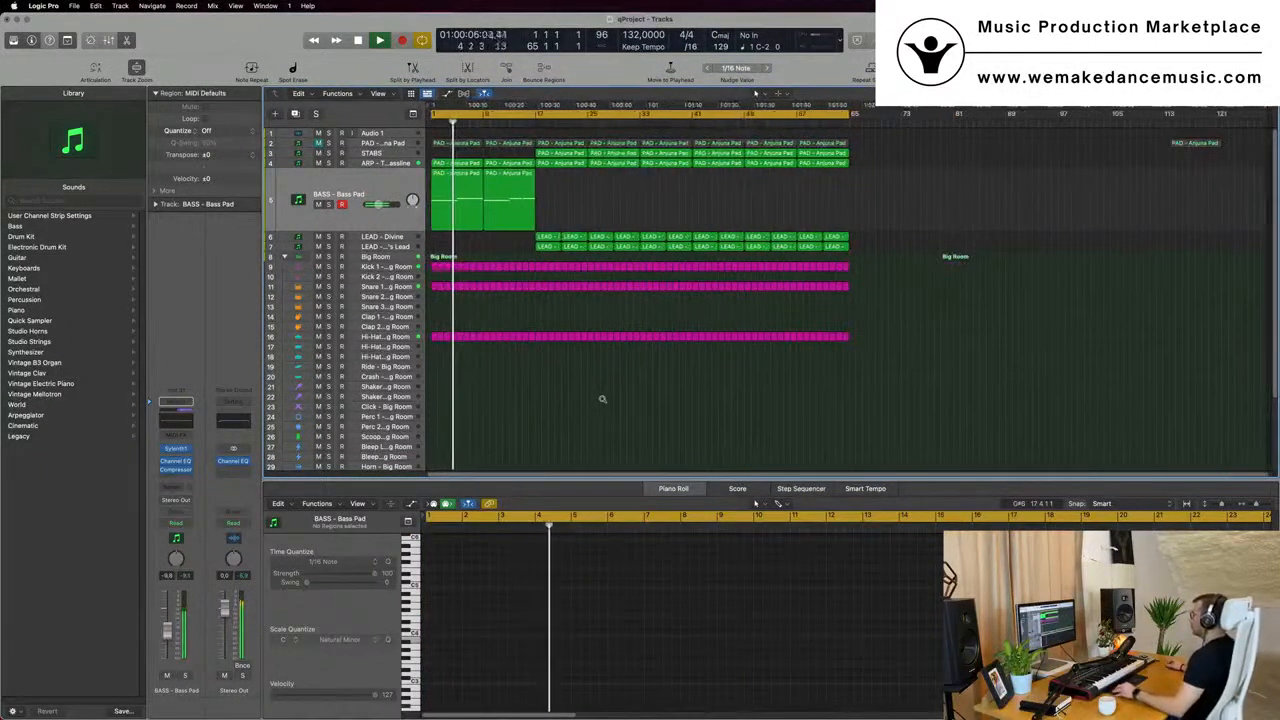
{"action": "scroll", "coordinate": [602, 404], "scroll_direction": "up", "scroll_amount": 5}
{"action": "scroll", "coordinate": [602, 404], "scroll_direction": "up", "scroll_amount": 3}
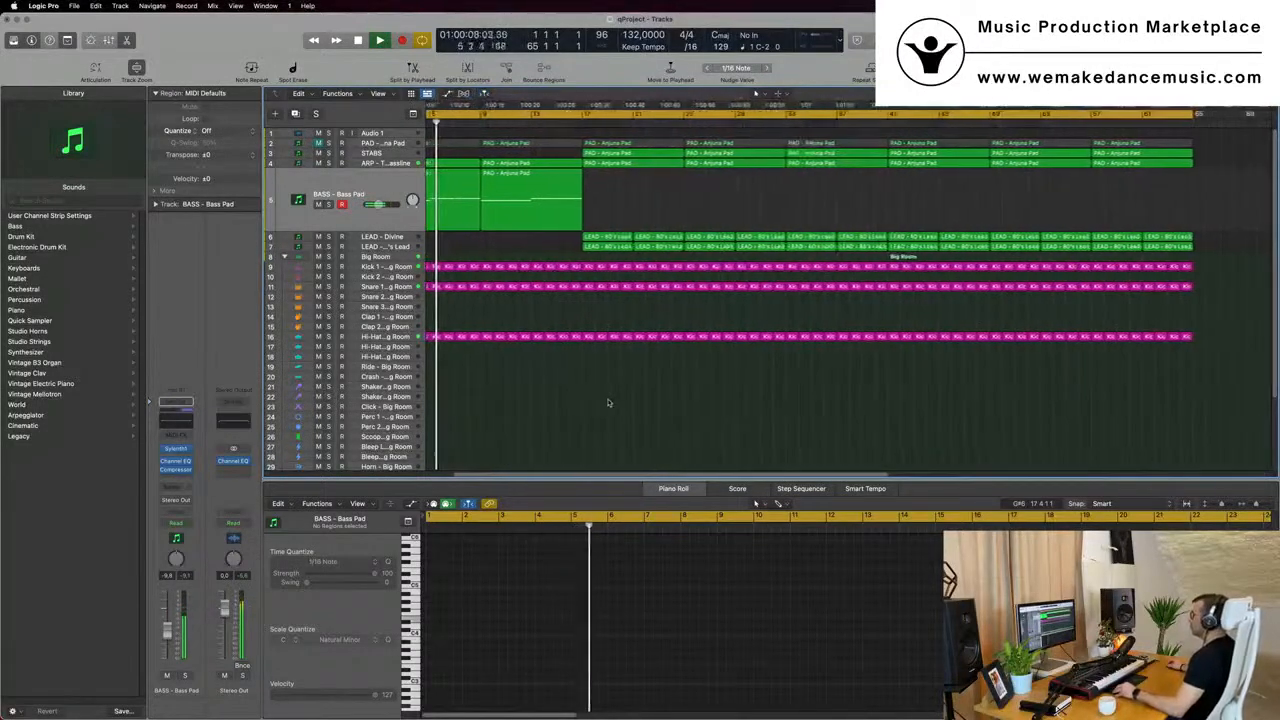
{"action": "scroll", "coordinate": [605, 403], "scroll_direction": "down", "scroll_amount": 5}
{"action": "scroll", "coordinate": [607, 403], "scroll_direction": "down", "scroll_amount": 2}
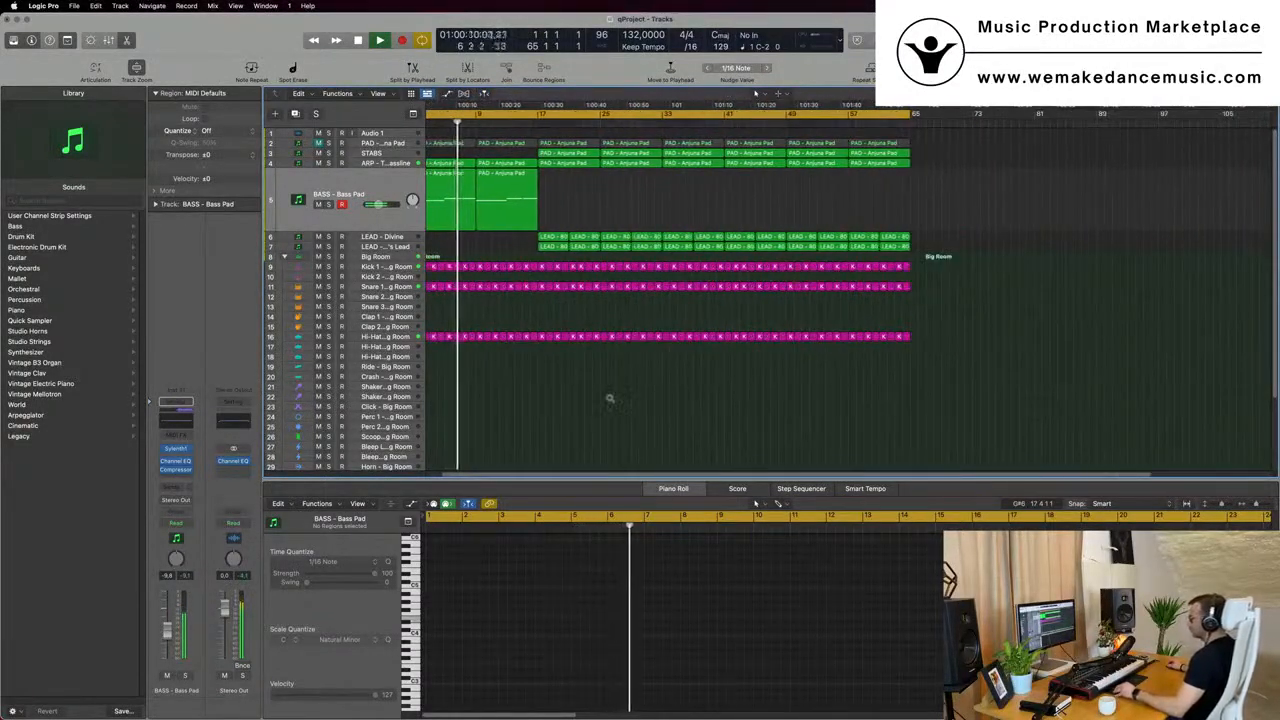
{"action": "scroll", "coordinate": [609, 400], "scroll_direction": "up", "scroll_amount": 5}
{"action": "scroll", "coordinate": [611, 398], "scroll_direction": "down", "scroll_amount": 5}
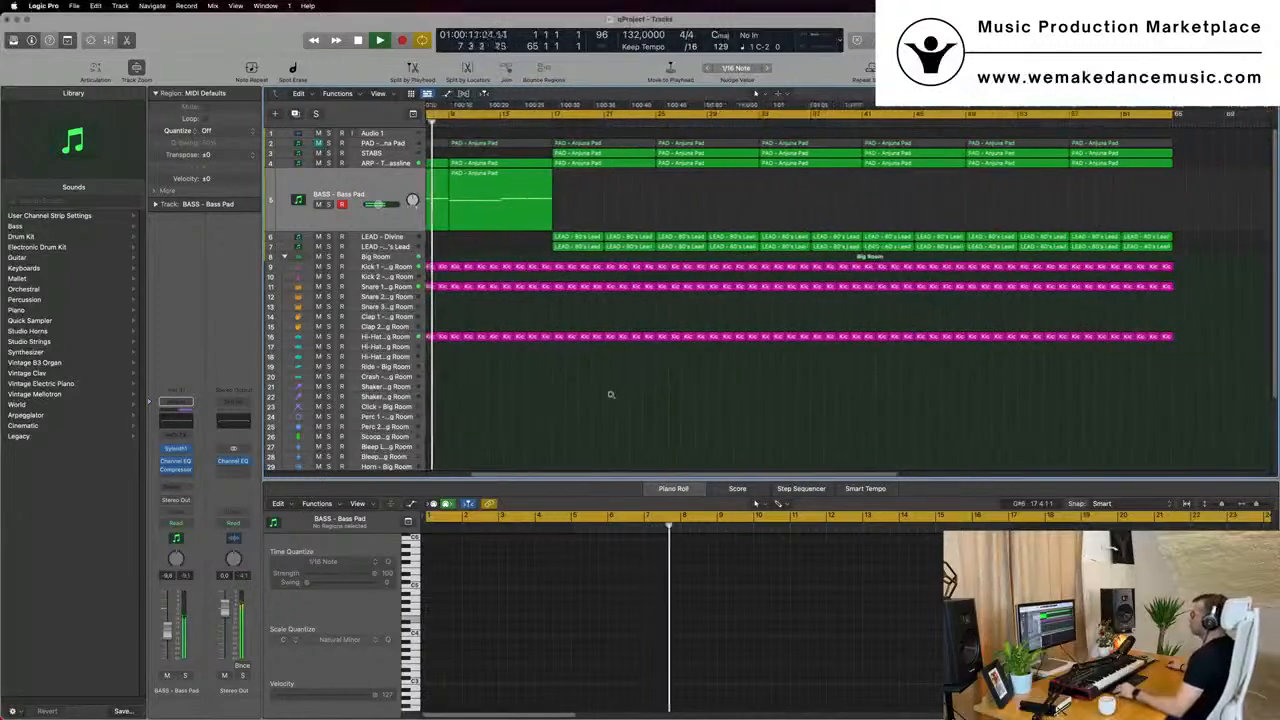
{"action": "scroll", "coordinate": [618, 396], "scroll_direction": "up", "scroll_amount": 3}
{"action": "scroll", "coordinate": [617, 396], "scroll_direction": "down", "scroll_amount": 4}
{"action": "scroll", "coordinate": [617, 396], "scroll_direction": "up", "scroll_amount": 1}
{"action": "key", "text": "space"}
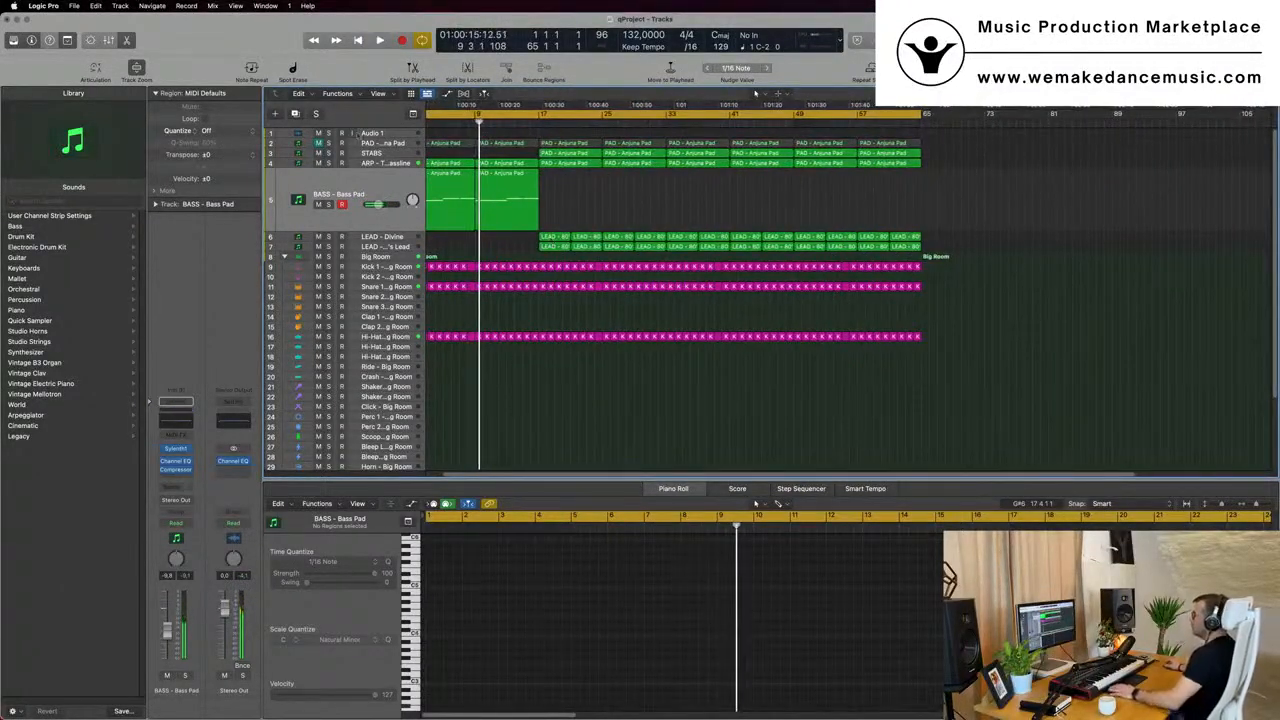
Copy the first hi-hat region onto the Crash - Big Room track at bar 1 and reduce it to a single note.
{"action": "left_click", "coordinate": [381, 162]}
{"action": "key", "text": "Return"}
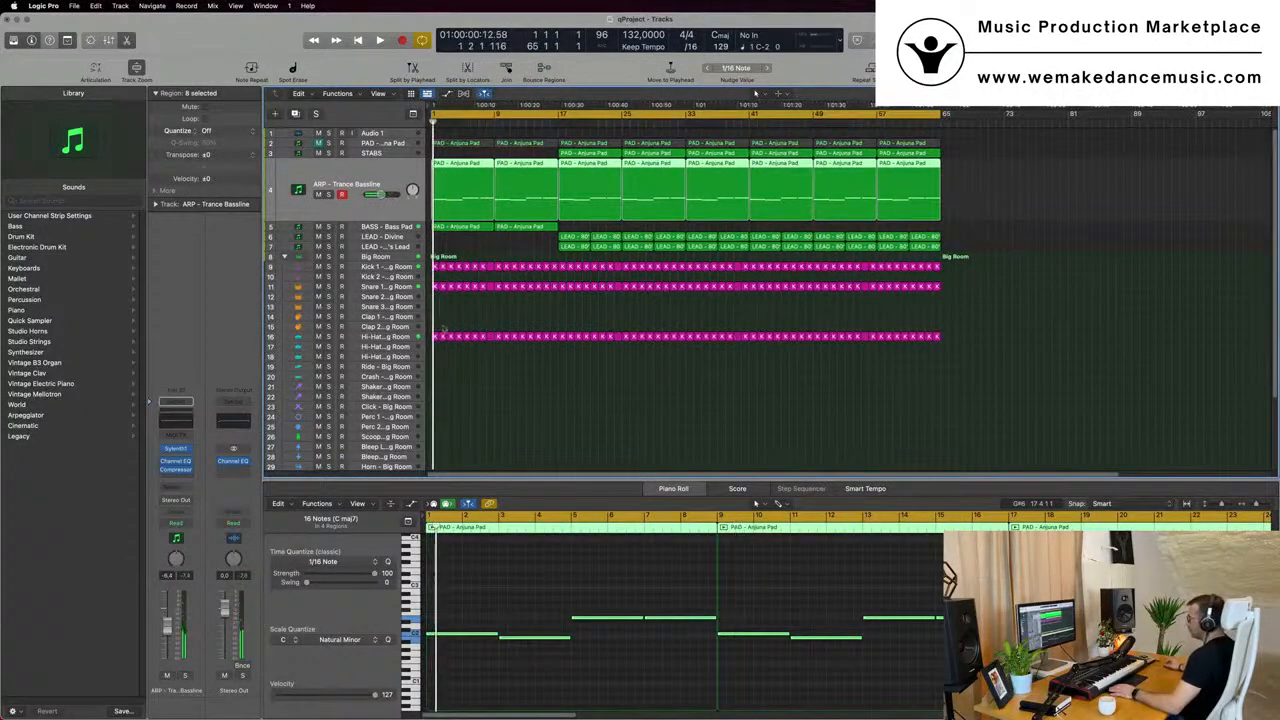
{"action": "scroll", "coordinate": [448, 372], "scroll_direction": "down", "scroll_amount": 2}
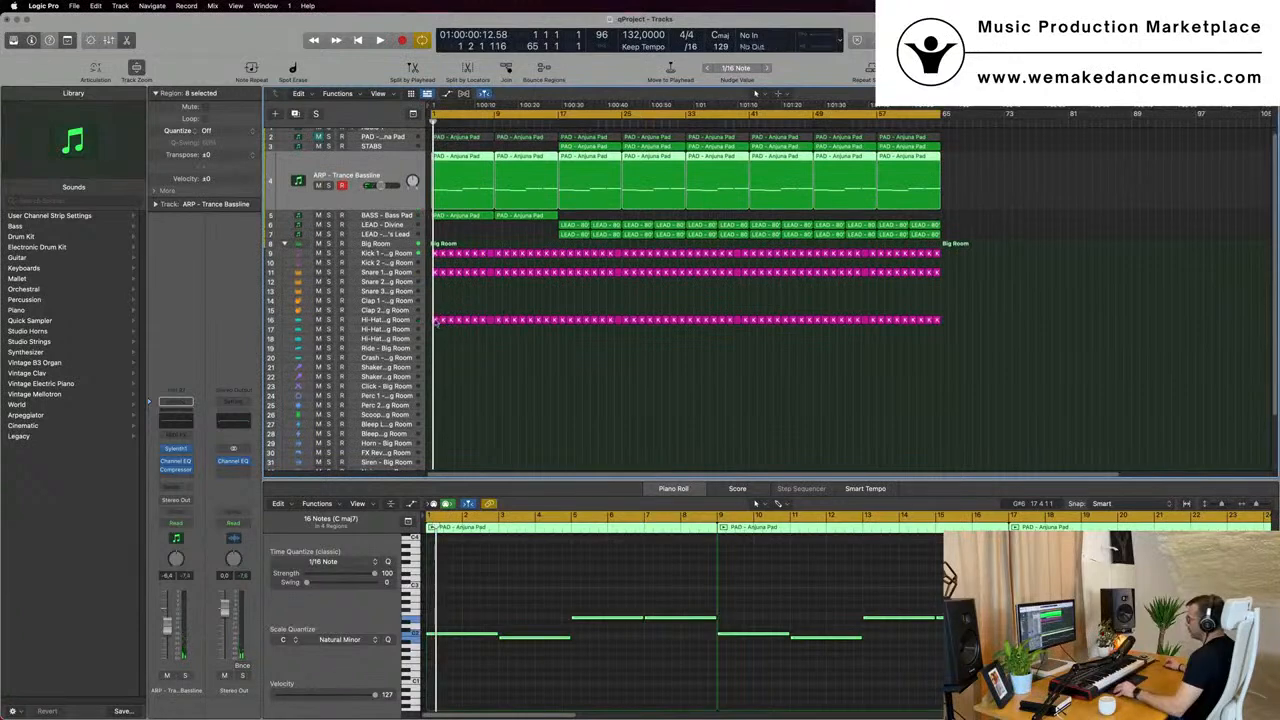
{"action": "left_click", "coordinate": [436, 321]}
{"action": "left_click_drag", "start_coordinate": [434, 326], "coordinate": [434, 362]}
{"action": "scroll", "coordinate": [476, 590], "scroll_direction": "up", "scroll_amount": 5}
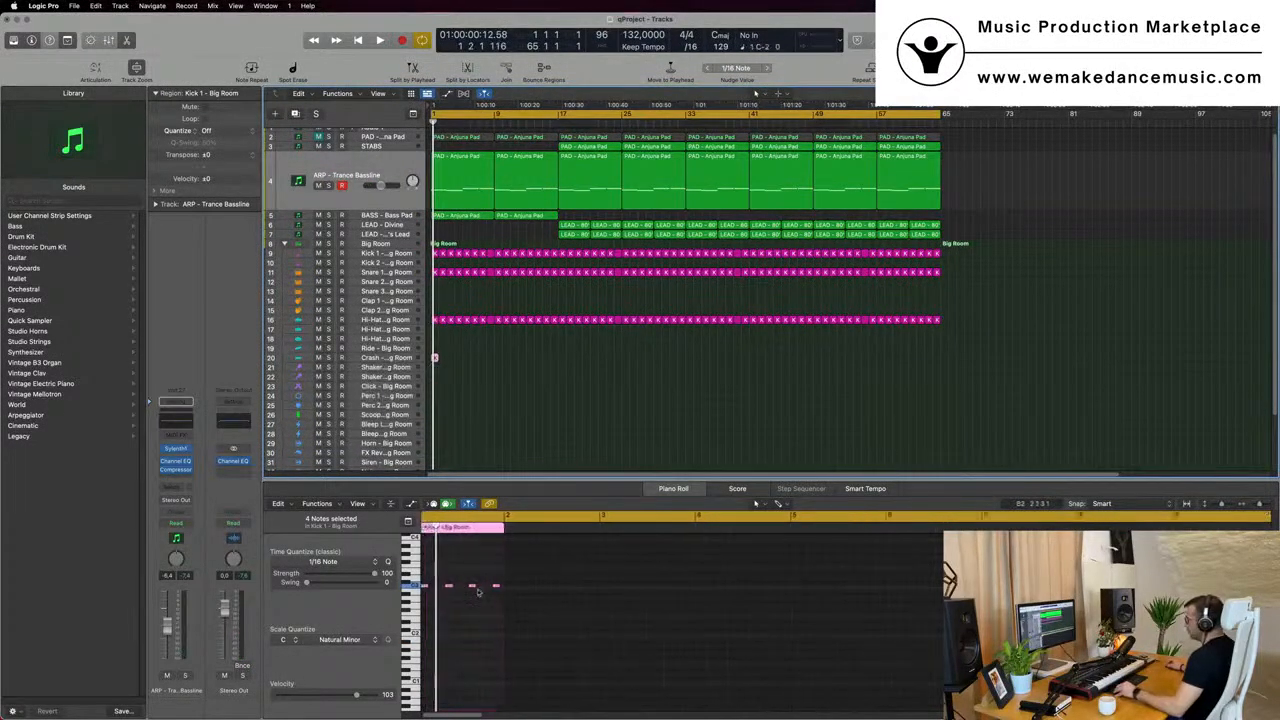
{"action": "left_click_drag", "start_coordinate": [473, 577], "coordinate": [431, 598]}
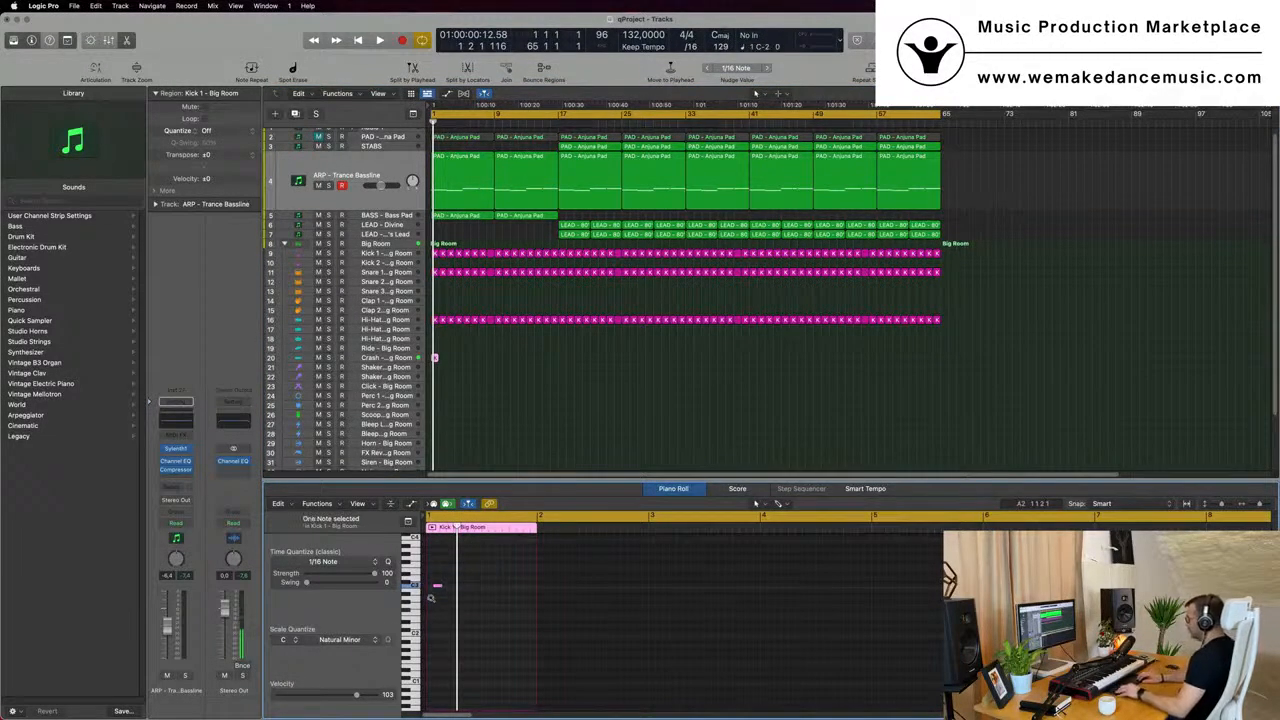
Align the crash note with the start of bar 1, select the Crash - Big Room track and audition the hit.
{"action": "key", "text": "space"}
{"action": "key", "text": "space"}
{"action": "key", "text": "space"}
{"action": "left_click", "coordinate": [384, 358]}
{"action": "left_click", "coordinate": [384, 358]}
{"action": "key", "text": "space"}
{"action": "key", "text": "space"}
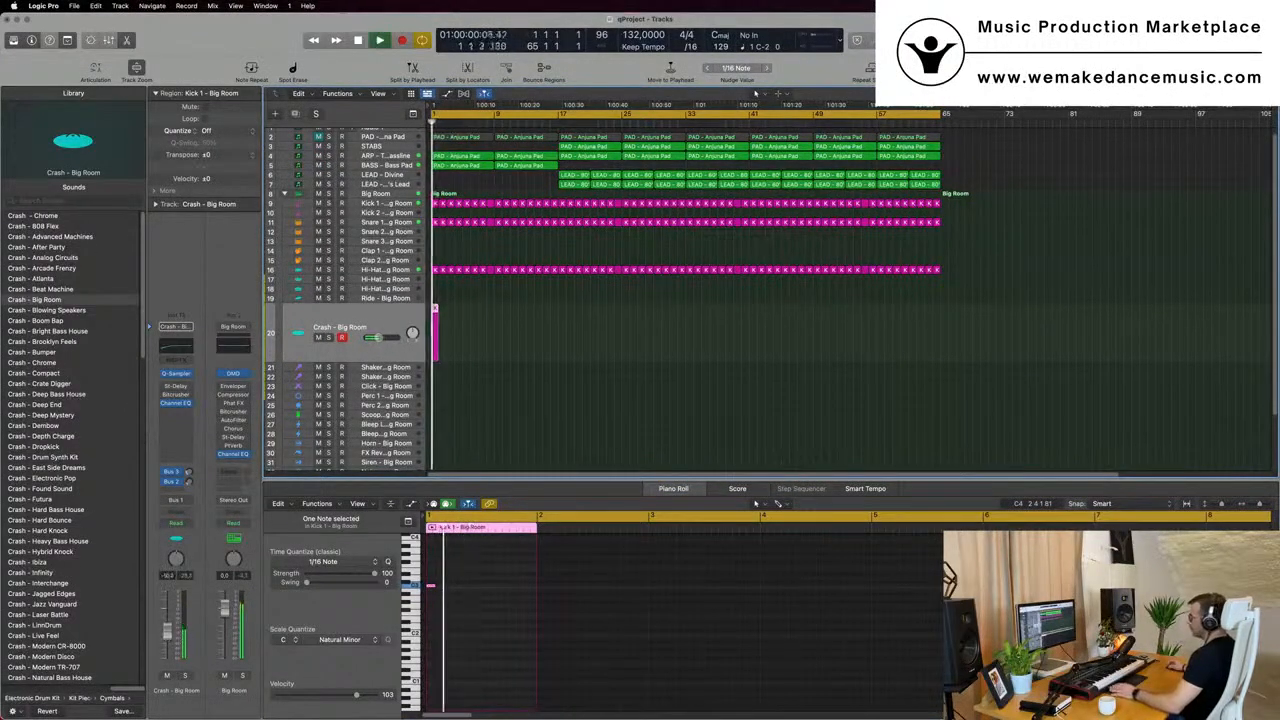
Name all regions in the project after their tracks, color them by track color and restart playback.
{"action": "key", "text": "super+Right"}
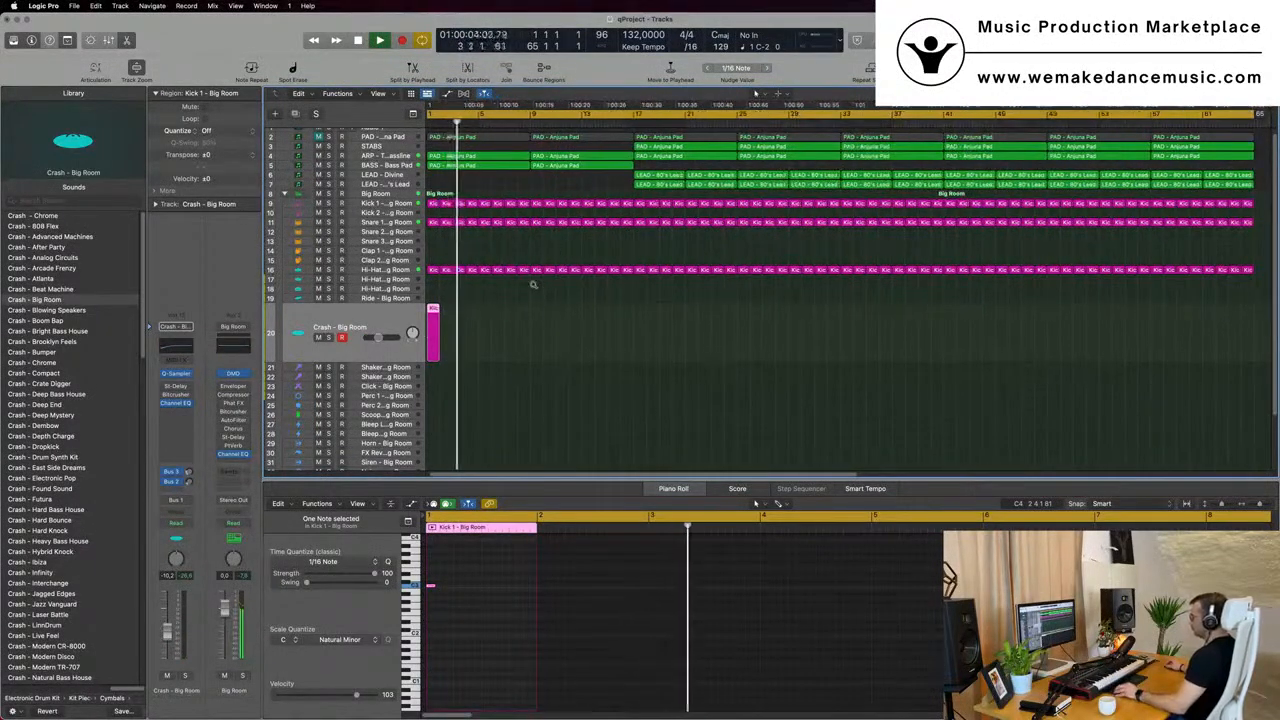
{"action": "key", "text": "super+Right"}
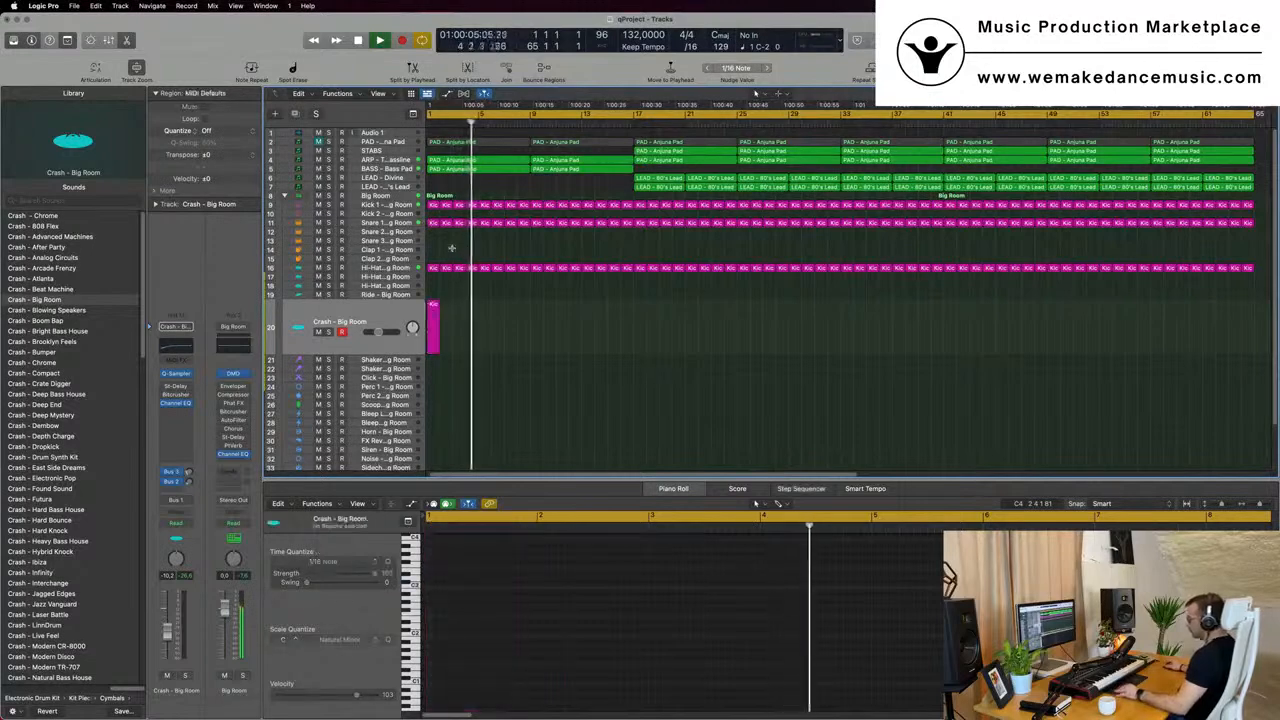
{"action": "key", "text": "super+a"}
{"action": "right_click", "coordinate": [523, 206]}
{"action": "left_click", "coordinate": [560, 210]}
{"action": "right_click", "coordinate": [537, 207]}
{"action": "left_click", "coordinate": [582, 221]}
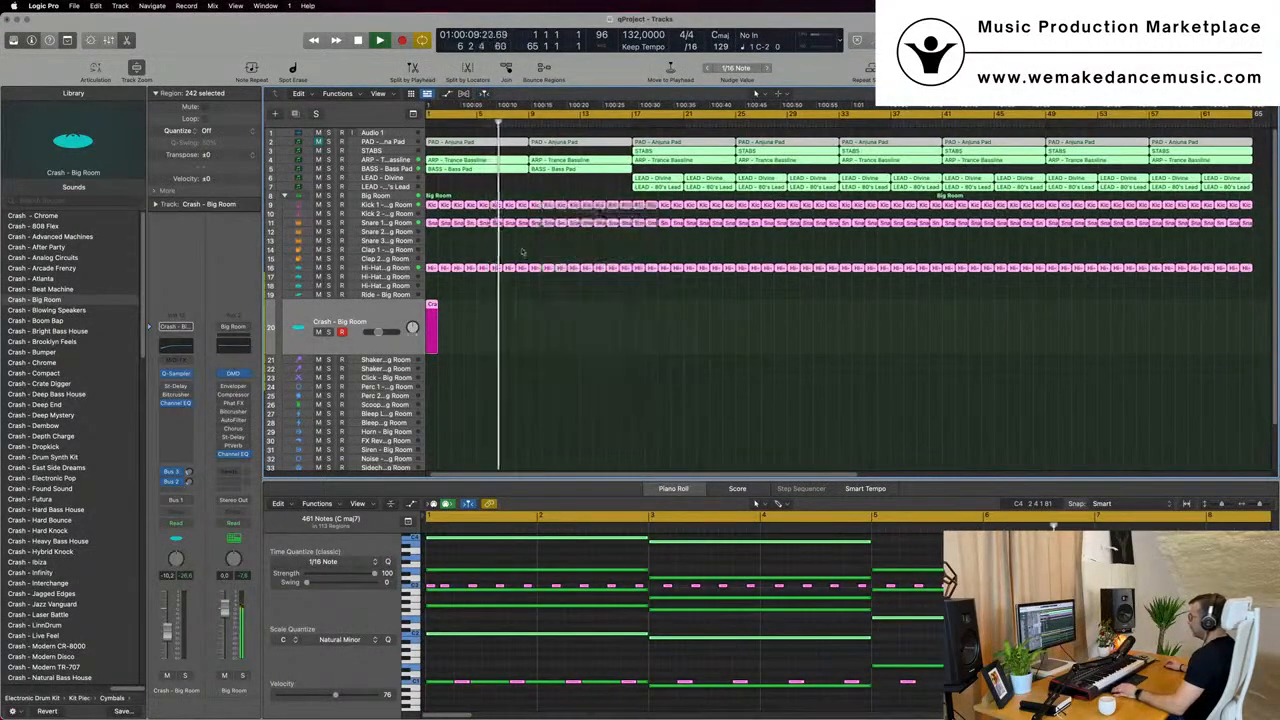
{"action": "left_click", "coordinate": [448, 252]}
{"action": "key", "text": "space"}
Copy the first Kick 1 region onto the Shaker 2 track at bar 1 and duplicate its notes into sixteen 1/16 hits.
{"action": "scroll", "coordinate": [468, 327], "scroll_direction": "down", "scroll_amount": 3}
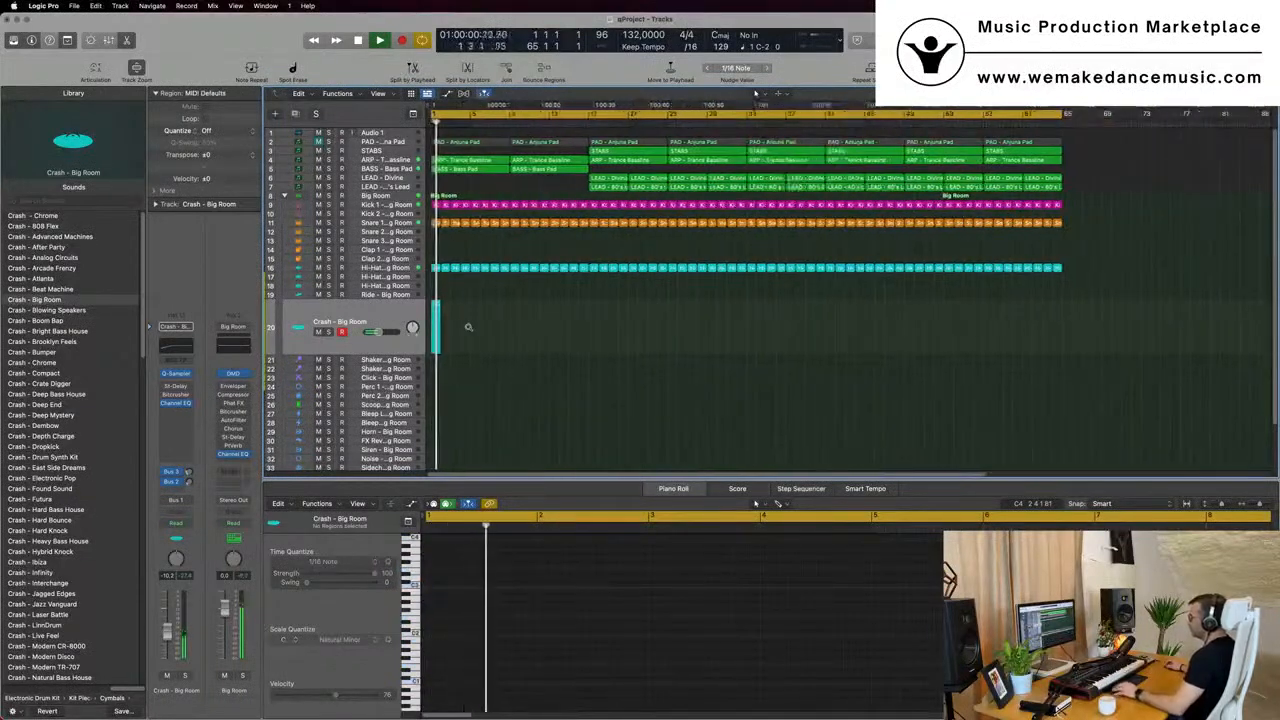
{"action": "left_click", "coordinate": [435, 205]}
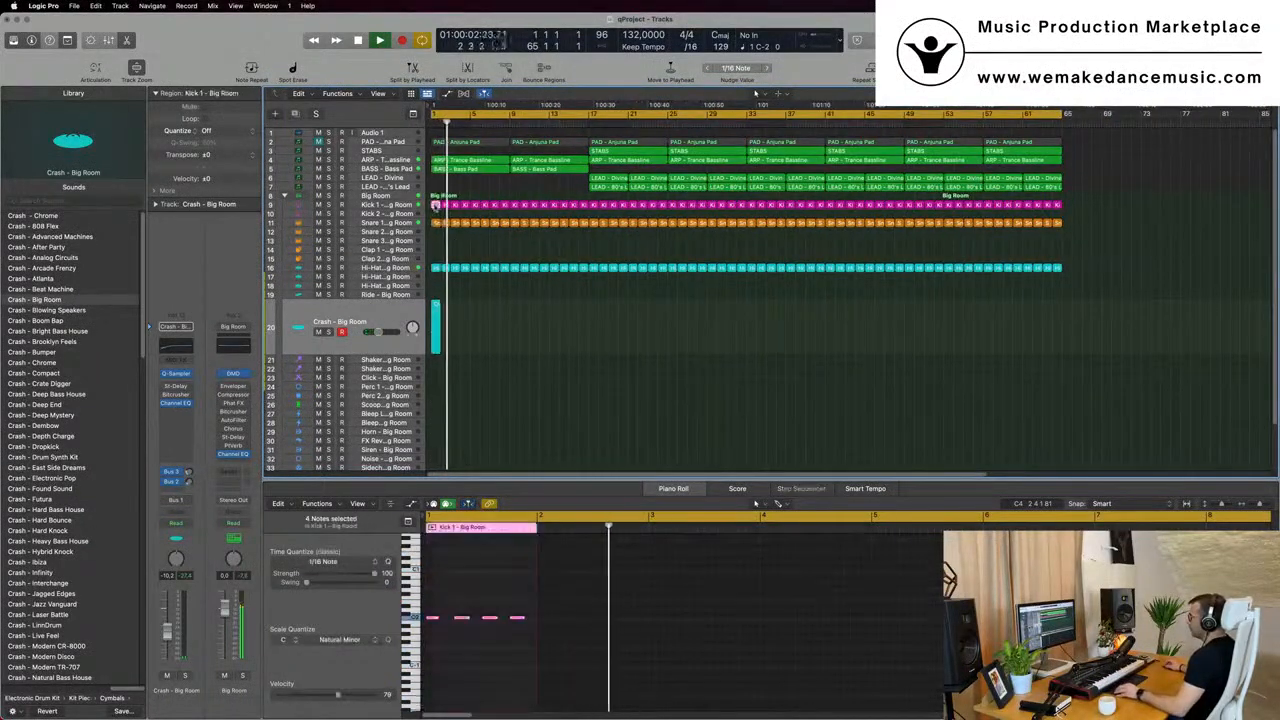
{"action": "left_click_drag", "start_coordinate": [437, 274], "coordinate": [435, 369]}
{"action": "left_click_drag", "start_coordinate": [434, 606], "coordinate": [563, 618]}
{"action": "key", "text": "super+Right"}
{"action": "key", "text": "super+Right"}
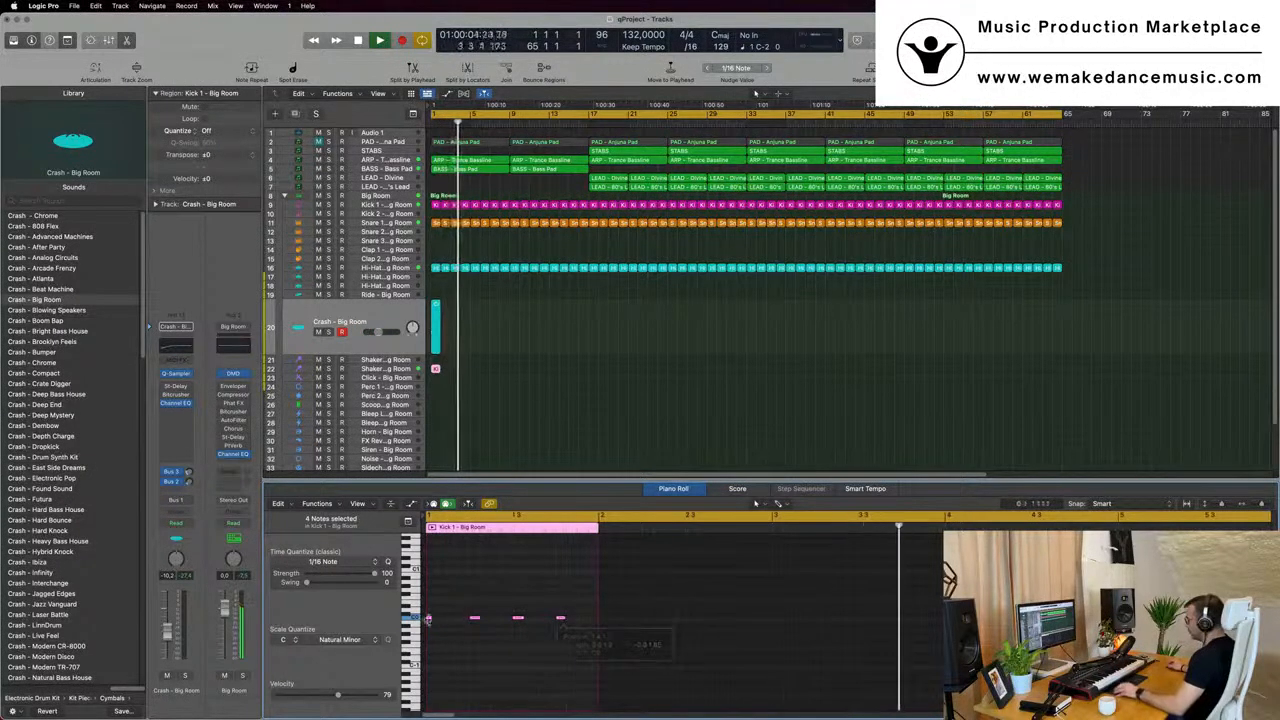
{"action": "left_click_drag", "start_coordinate": [430, 620], "coordinate": [462, 620]}
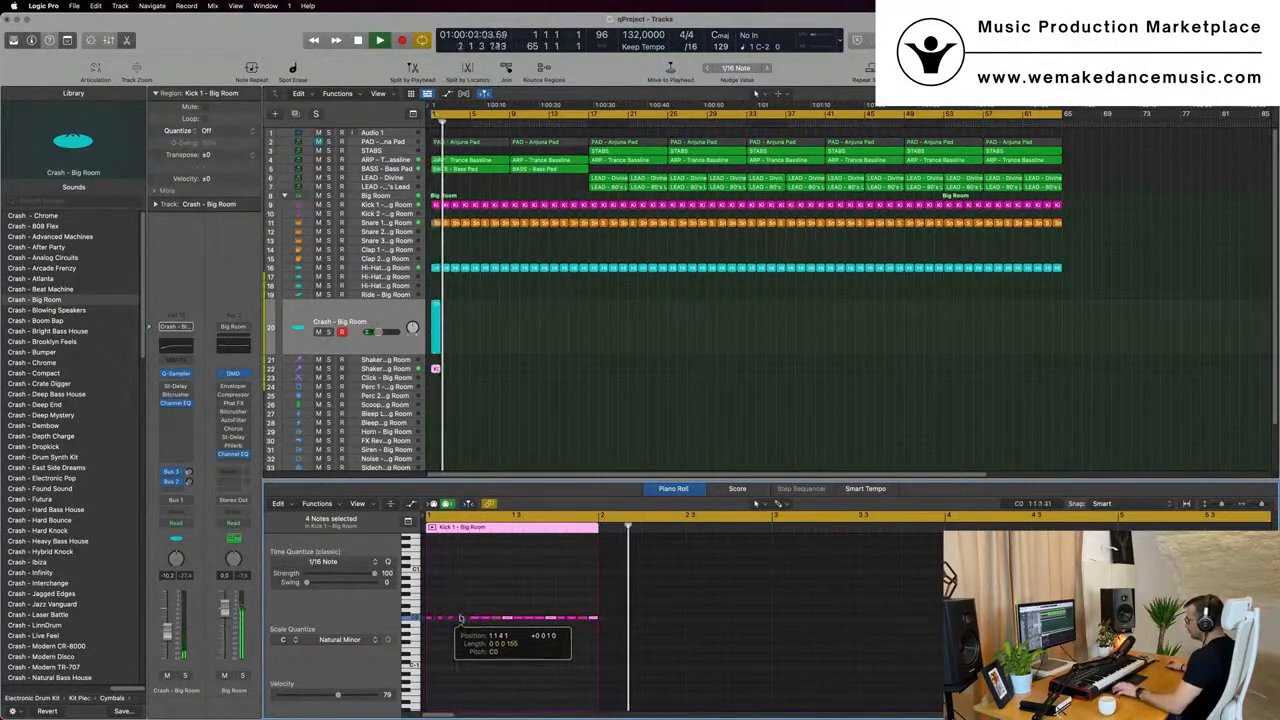
Select the Shaker 2 - Big Room track and transpose all sixteen shaker notes up by octaves to the instrument's root key.
{"action": "key", "text": "Down"}
{"action": "key", "text": "Down"}
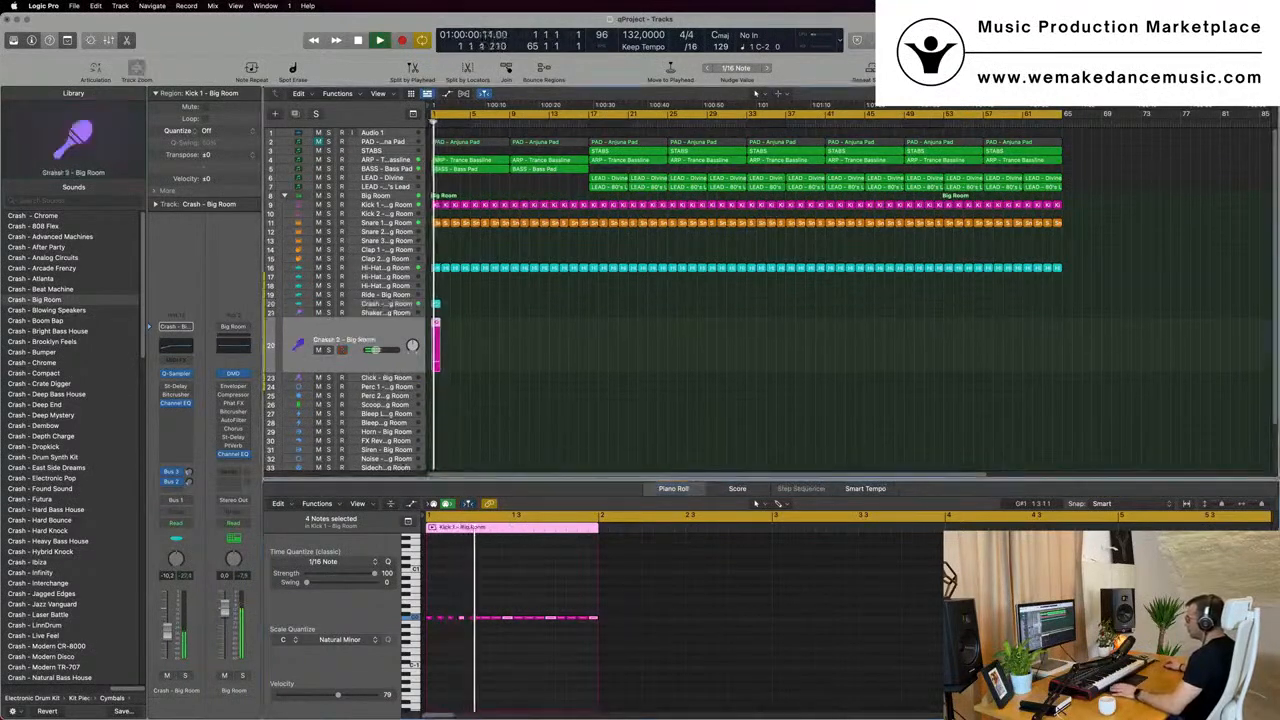
{"action": "key", "text": "space"}
{"action": "key", "text": "super+a"}
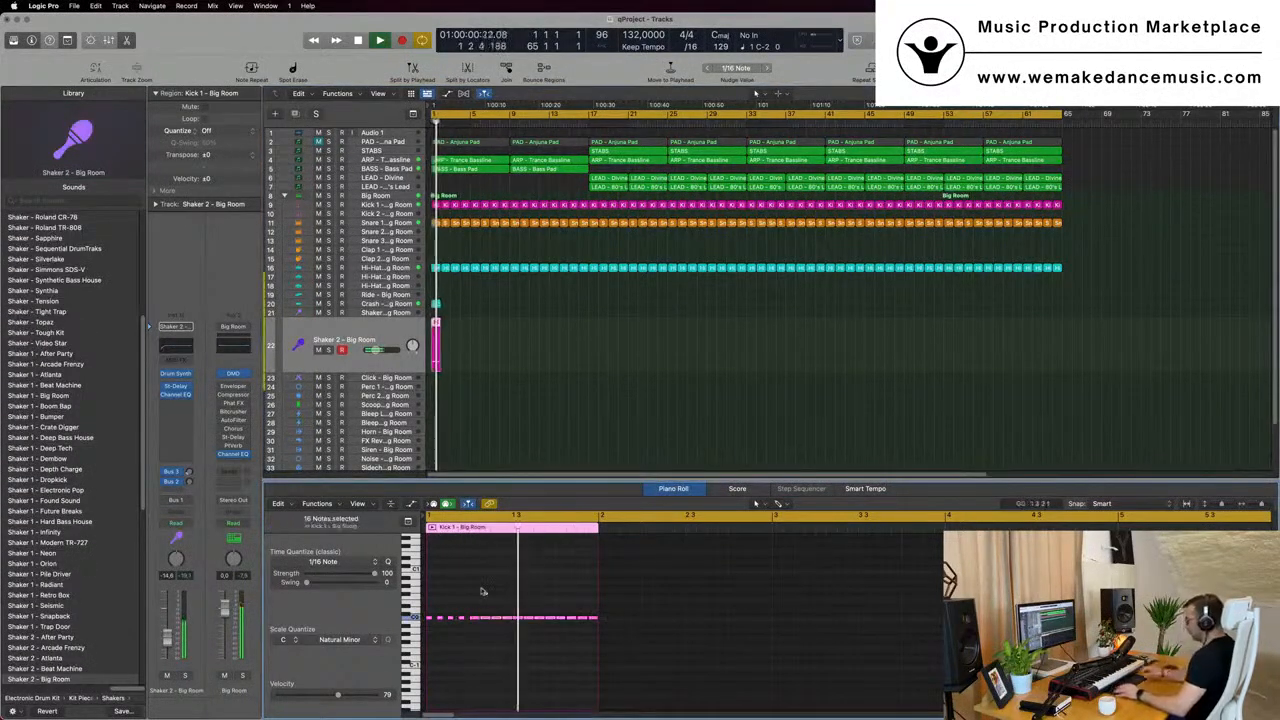
{"action": "scroll", "coordinate": [480, 589], "scroll_direction": "down", "scroll_amount": 3}
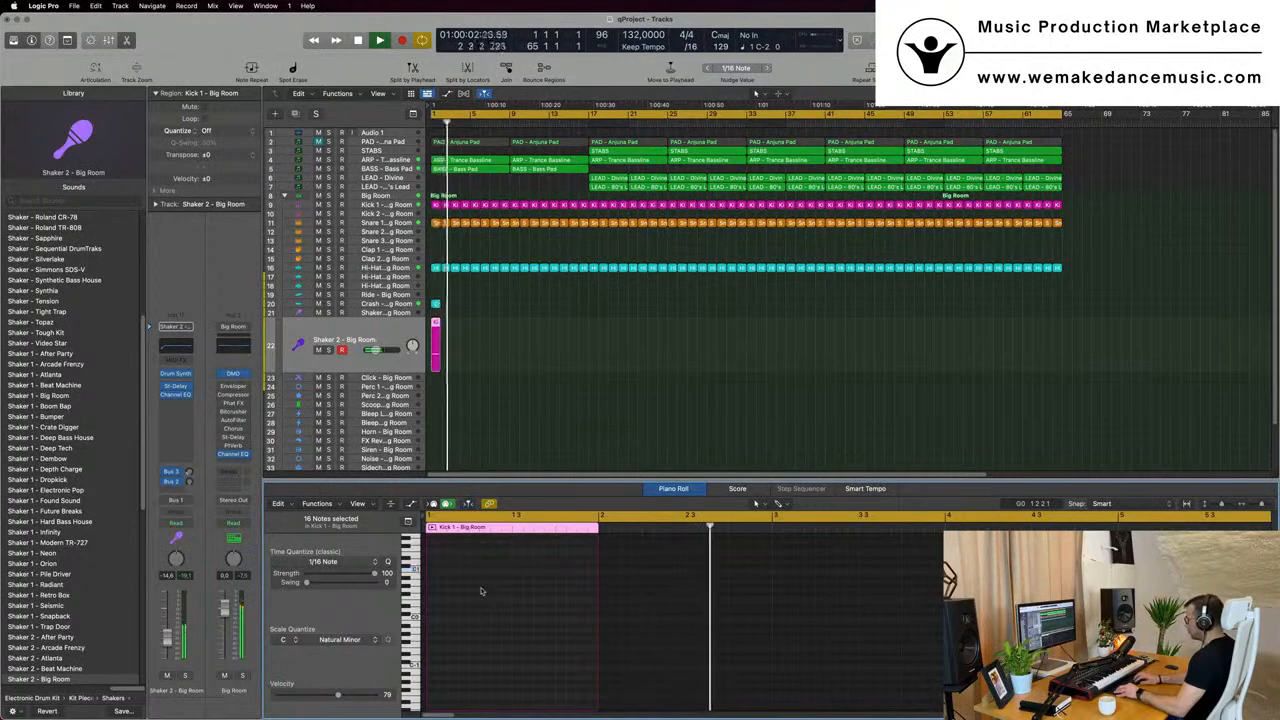
{"action": "key", "text": "Return"}
{"action": "scroll", "coordinate": [519, 598], "scroll_direction": "up", "scroll_amount": 3}
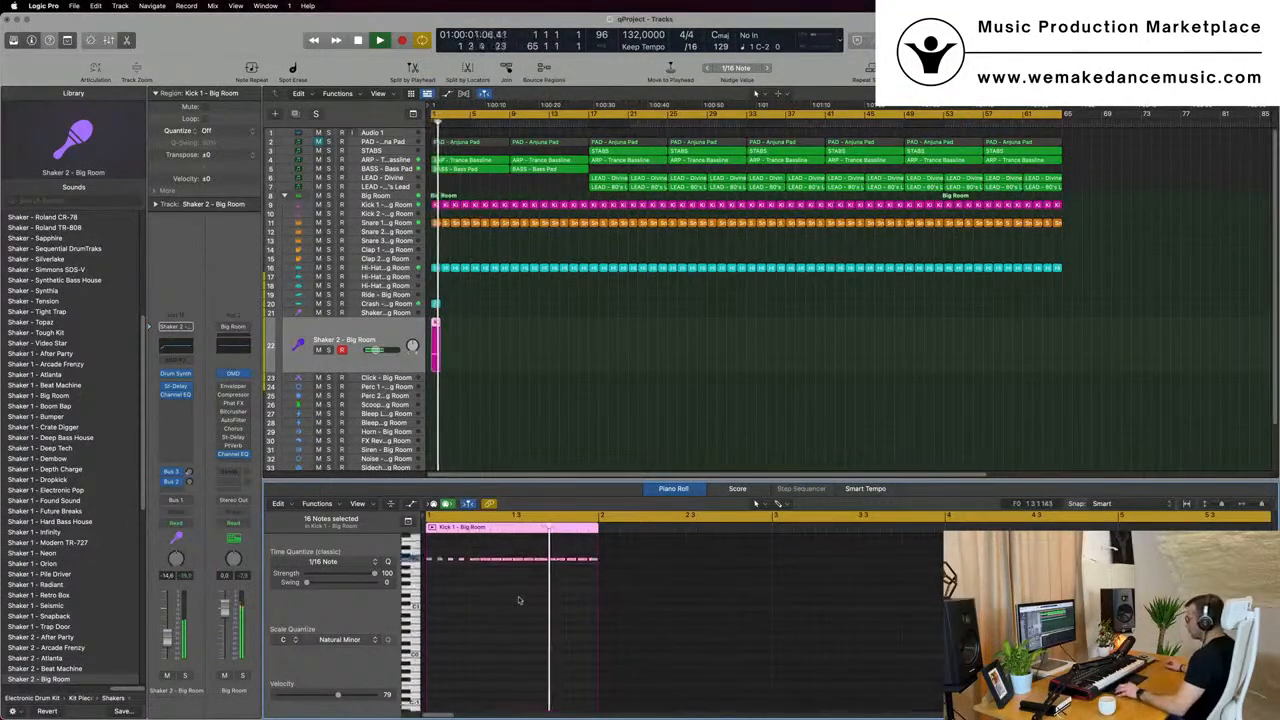
{"action": "scroll", "coordinate": [519, 598], "scroll_direction": "up", "scroll_amount": 3}
{"action": "scroll", "coordinate": [519, 598], "scroll_direction": "up", "scroll_amount": 5}
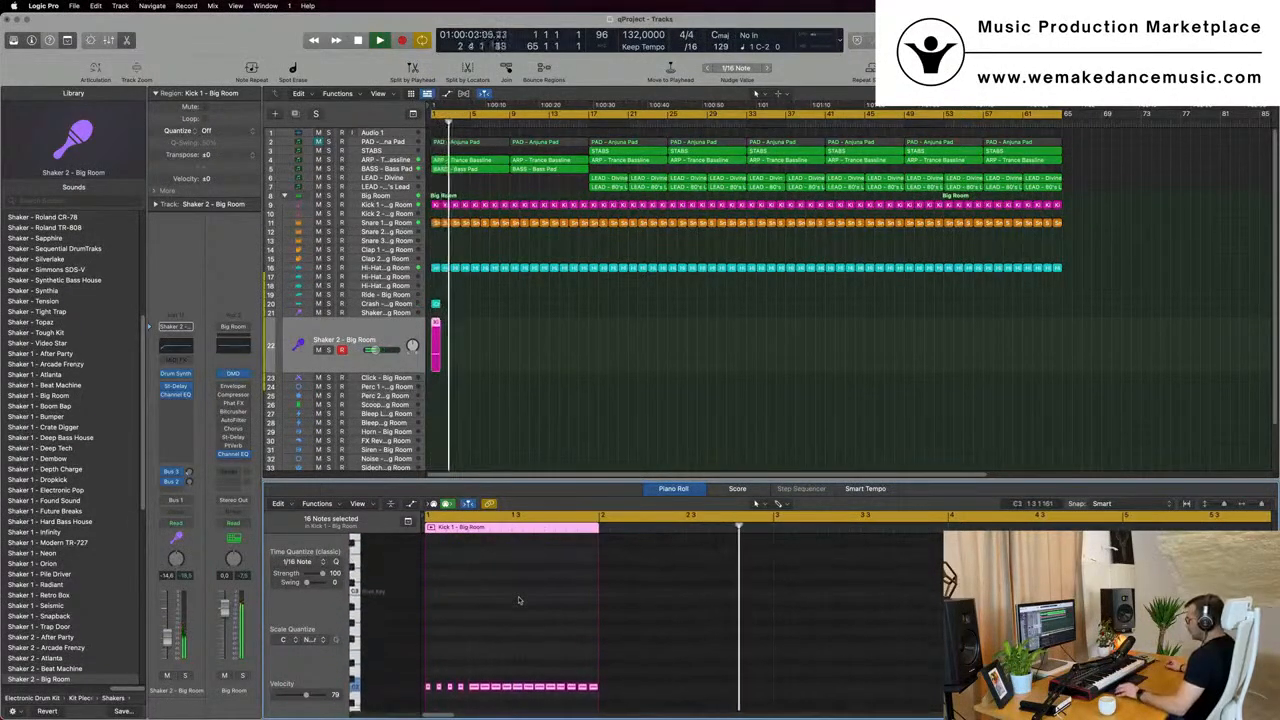
{"action": "scroll", "coordinate": [519, 598], "scroll_direction": "down", "scroll_amount": 3}
Lower the Shaker 2 - Big Room track volume and replay the shaker pattern from the beginning.
{"action": "key", "text": "Return"}
{"action": "left_click", "coordinate": [392, 330]}
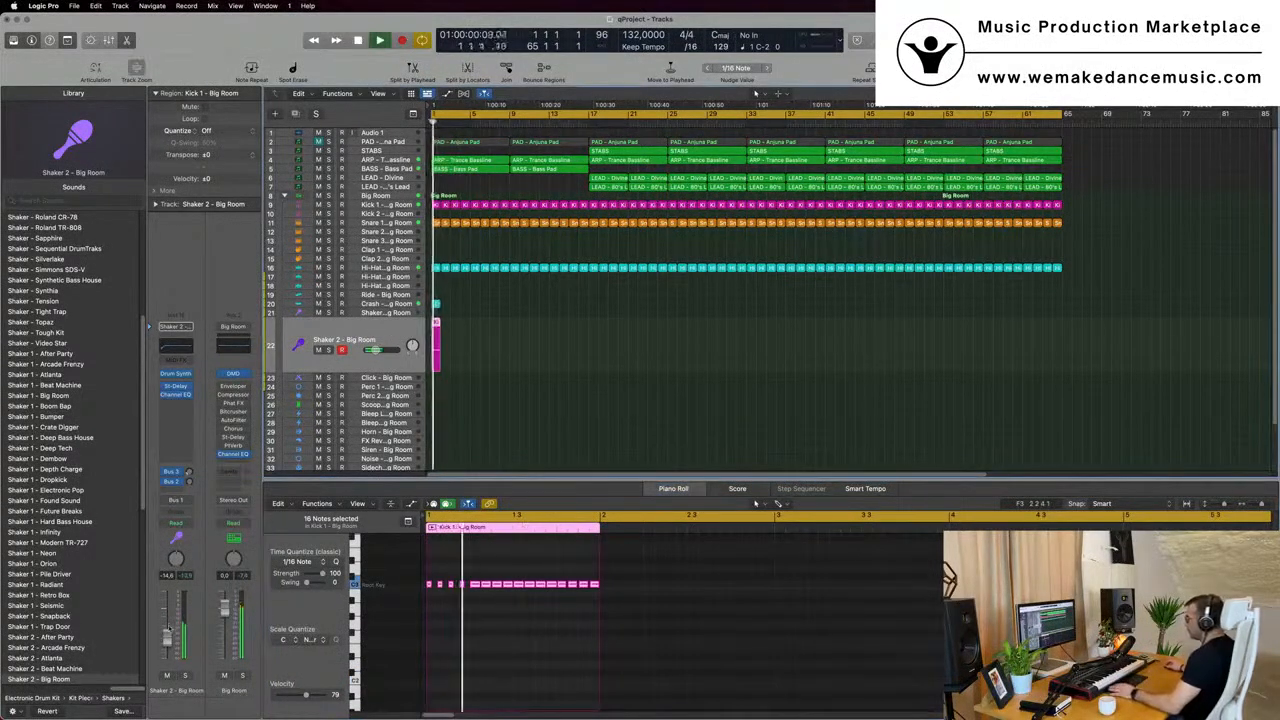
{"action": "key", "text": "Return"}
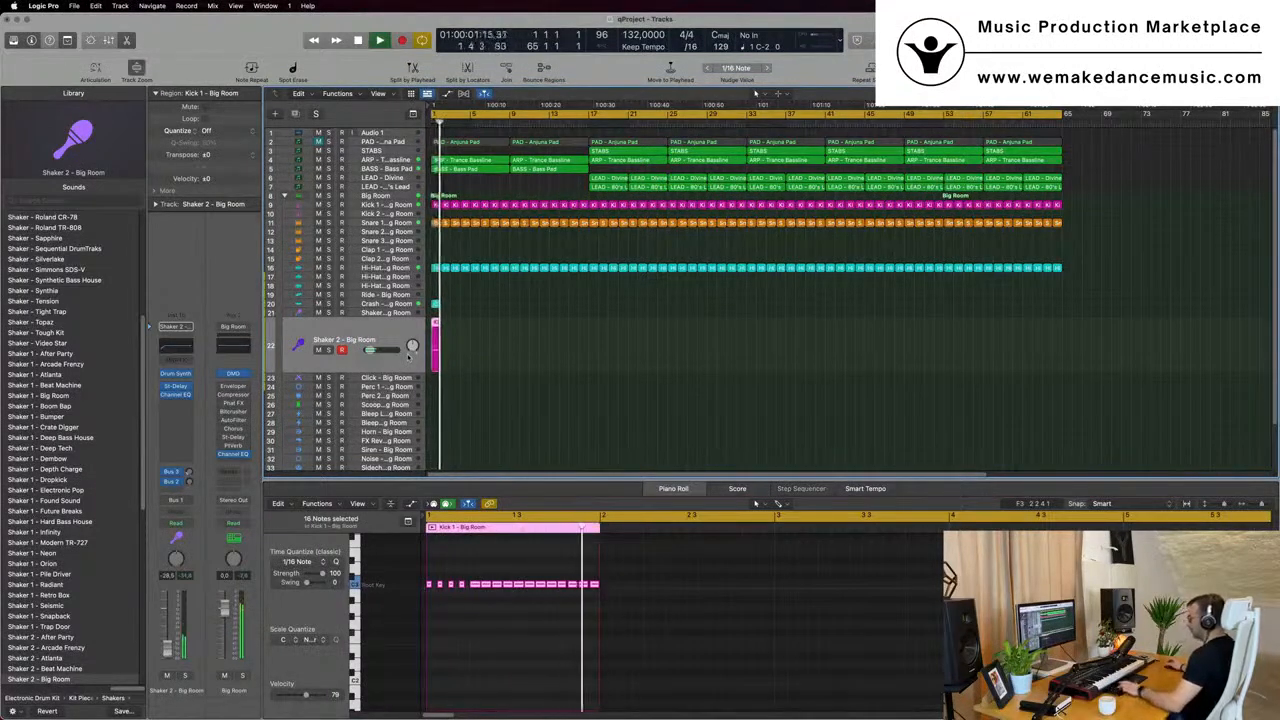
Repeat the one-bar Shaker 2 - Big Room region through to the end of the arrangement at bar 65 and replay from the beginning.
{"action": "key", "text": "super+r"}
{"action": "key", "text": "super+r"}
{"action": "key", "text": "super+r"}
{"action": "key", "text": "super+r"}
{"action": "left_click_drag", "start_coordinate": [549, 338], "coordinate": [421, 351]}
{"action": "key", "text": "super+r"}
{"action": "key", "text": "super+r"}
{"action": "key", "text": "super+r"}
{"action": "key", "text": "super+r"}
{"action": "key", "text": "super+r"}
{"action": "key", "text": "super+r"}
{"action": "key", "text": "super+r"}
{"action": "key", "text": "super+r"}
{"action": "key", "text": "super+r"}
{"action": "key", "text": "super+r"}
{"action": "key", "text": "super+r"}
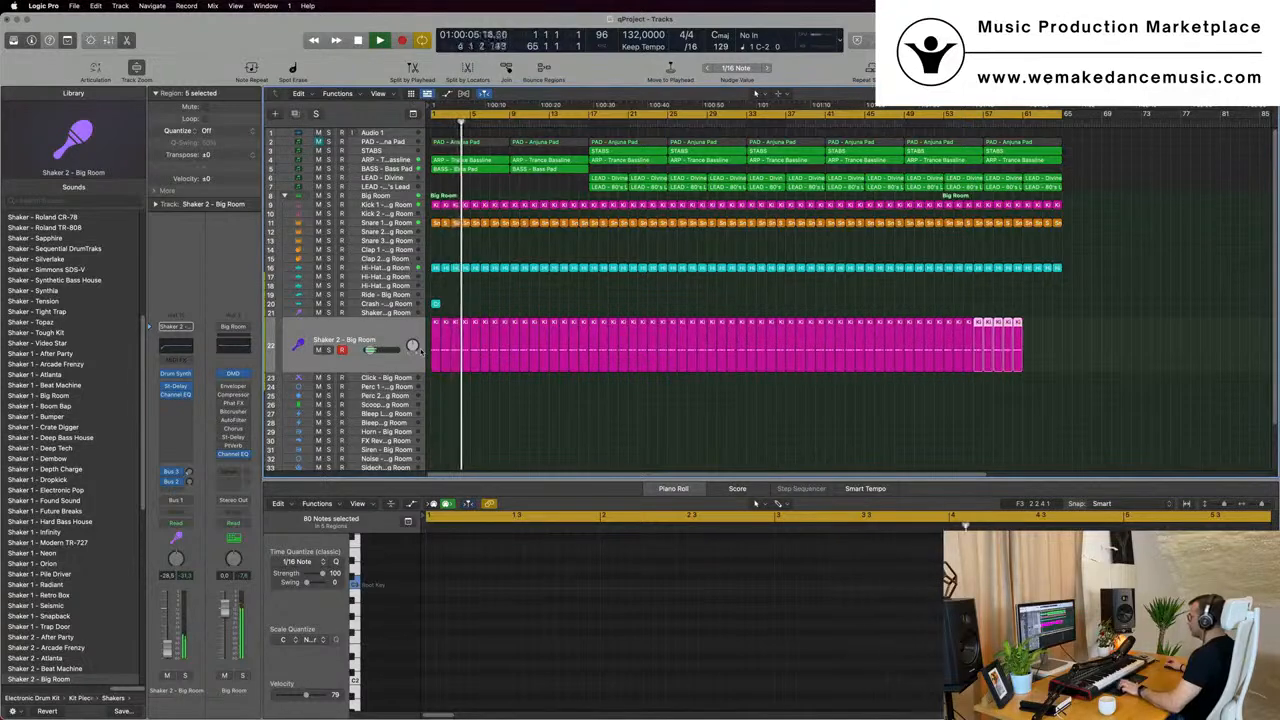
{"action": "key", "text": "super+r"}
{"action": "left_click", "coordinate": [389, 334]}
{"action": "key", "text": "Return"}
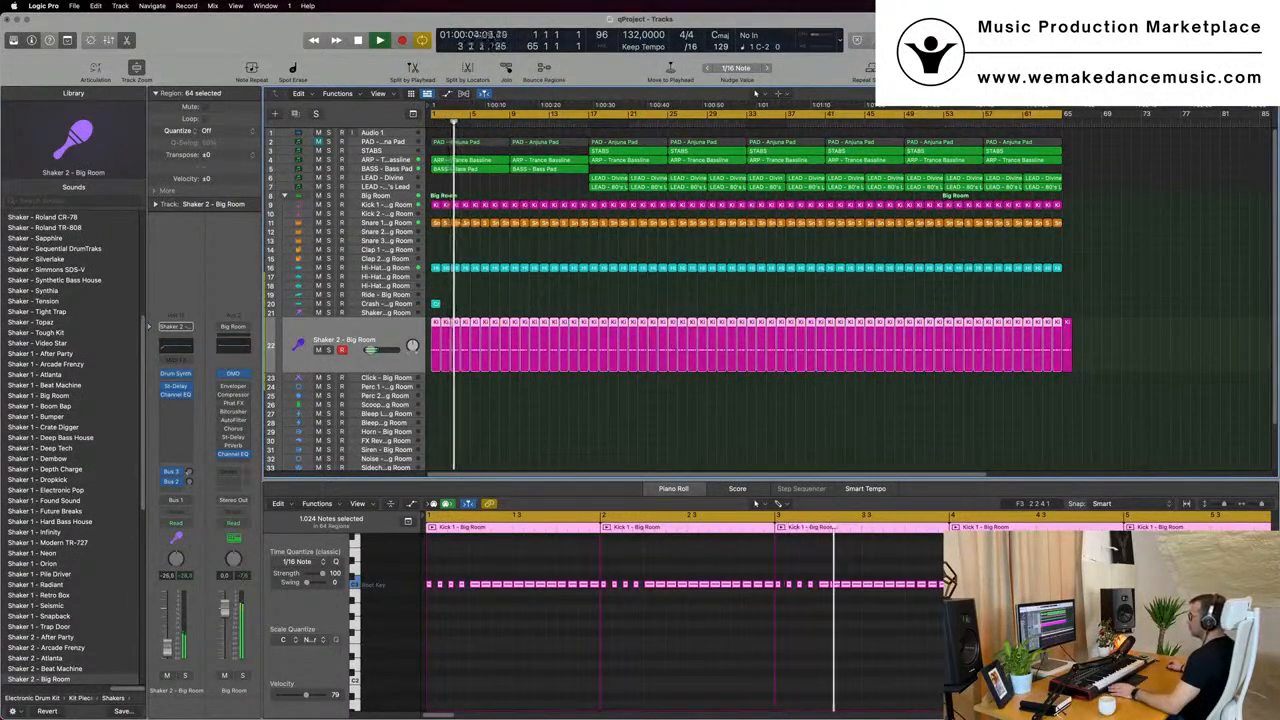
{"action": "left_click", "coordinate": [522, 297]}
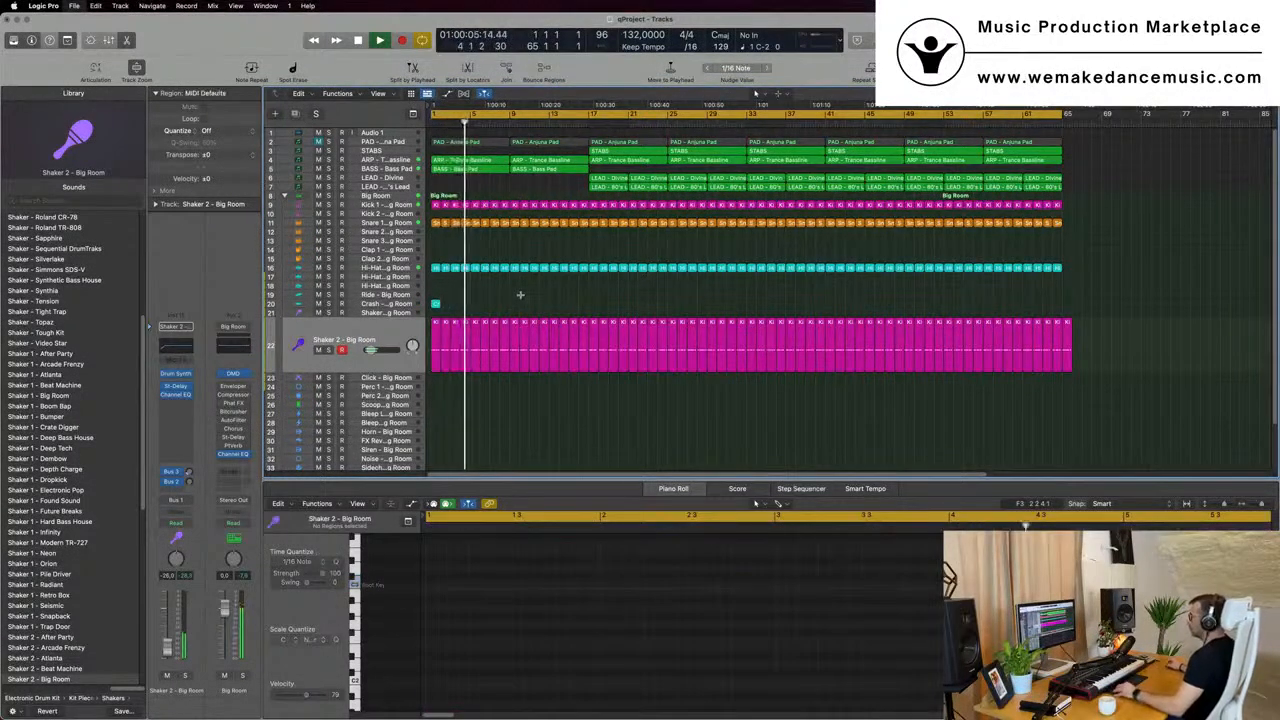
Audition the intro from bar 1 with the BASS - Bass Pad track muted and unmuted.
{"action": "key", "text": "super+Left"}
{"action": "key", "text": "super+Left"}
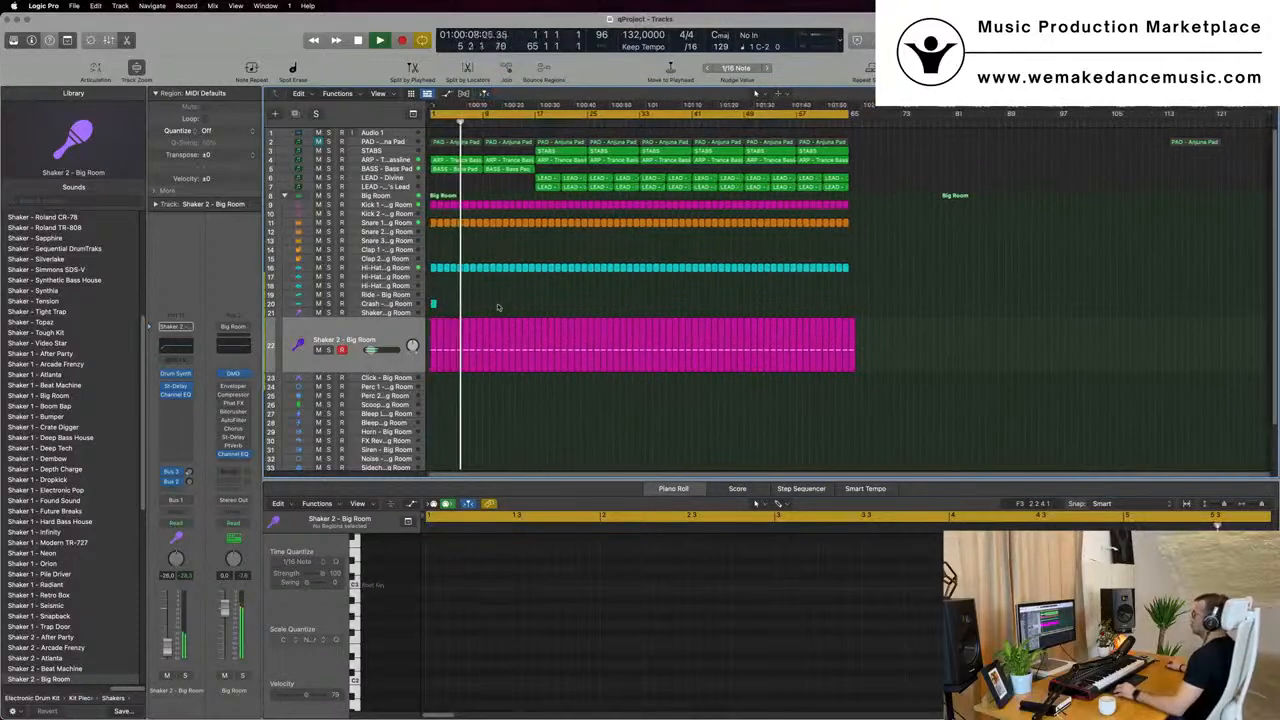
{"action": "left_click", "coordinate": [408, 169]}
{"action": "key", "text": "Return"}
{"action": "left_click", "coordinate": [318, 196]}
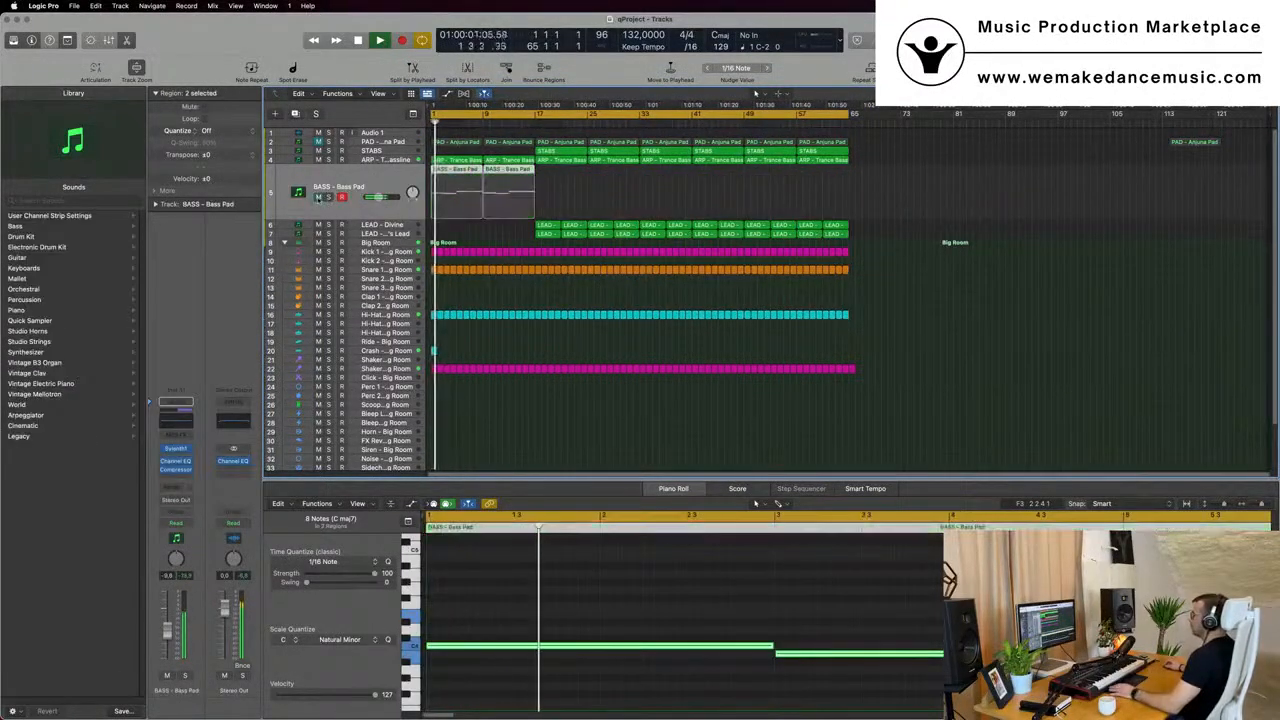
{"action": "left_click", "coordinate": [318, 196]}
Open Sylenth1 on the ARP - Trance Bassline track, set its automation mode to Touch and adjust the filter cutoff during playback.
{"action": "left_click", "coordinate": [397, 161]}
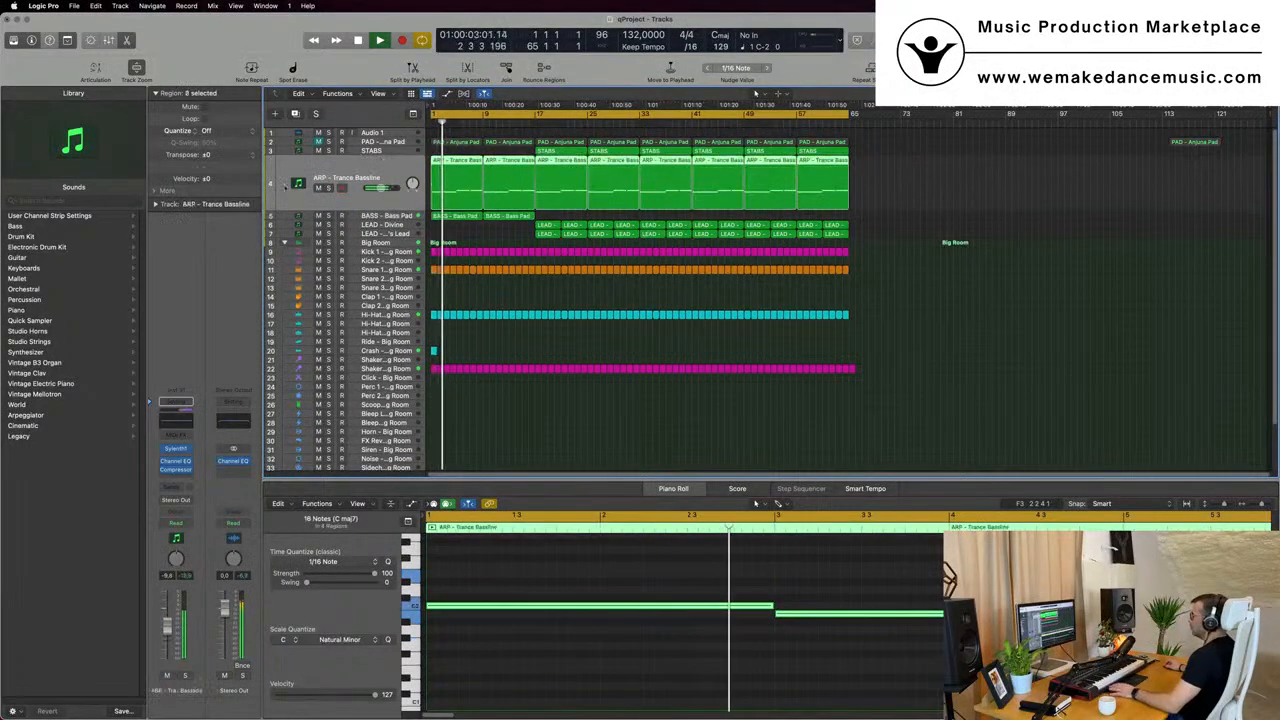
{"action": "left_click", "coordinate": [175, 450]}
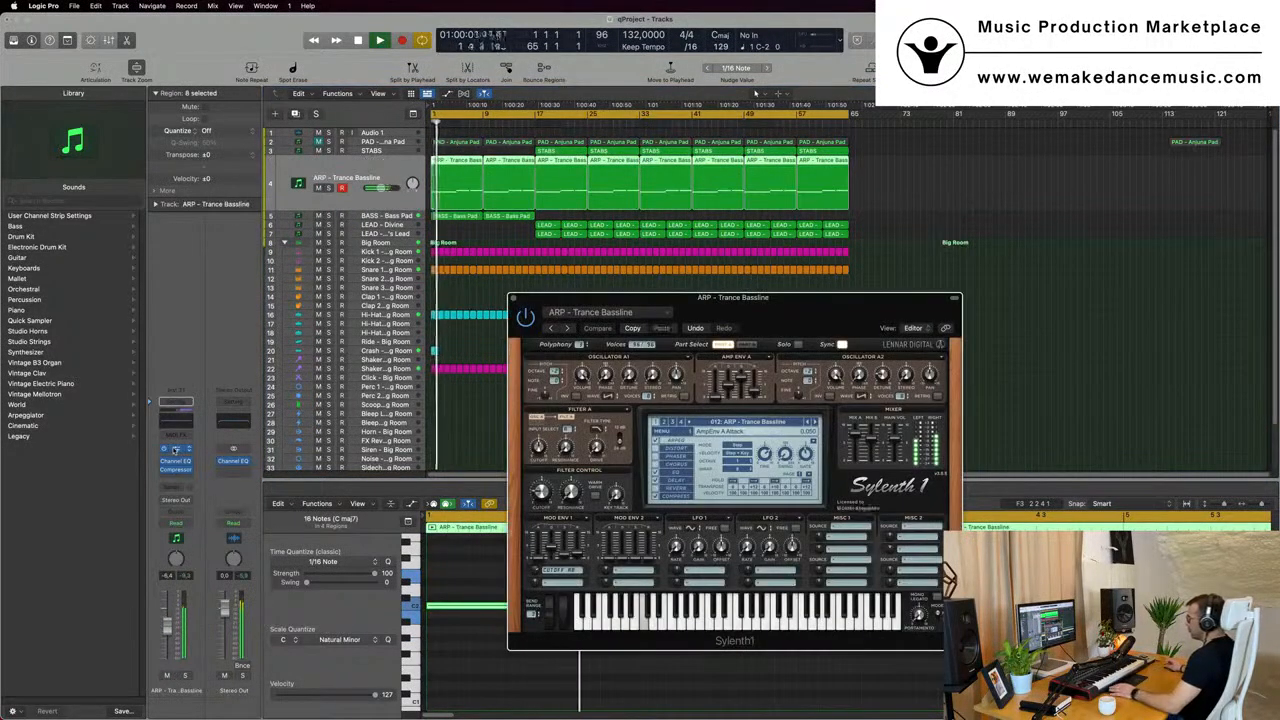
{"action": "left_click", "coordinate": [175, 523]}
{"action": "left_click", "coordinate": [180, 551]}
{"action": "key", "text": "space"}
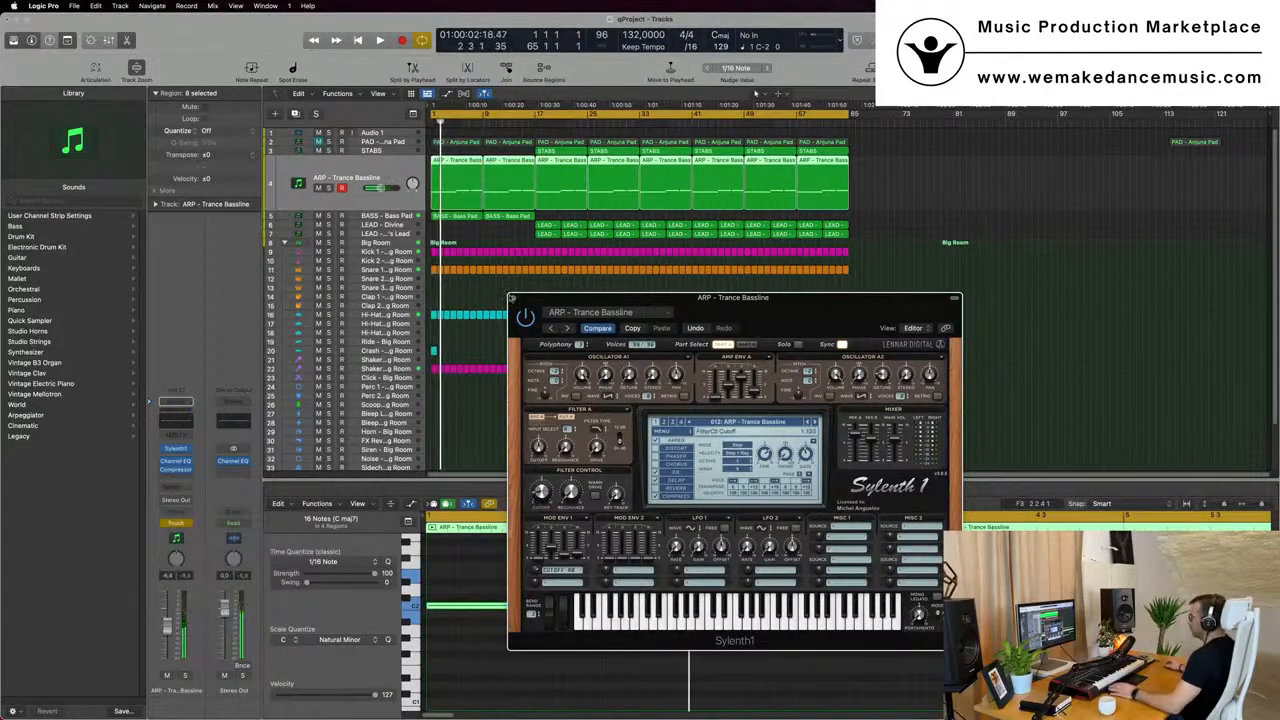
{"action": "left_click", "coordinate": [512, 298]}
Delete the BASS - Bass Pad region at bar 1 and replay the intro.
{"action": "left_click", "coordinate": [454, 218]}
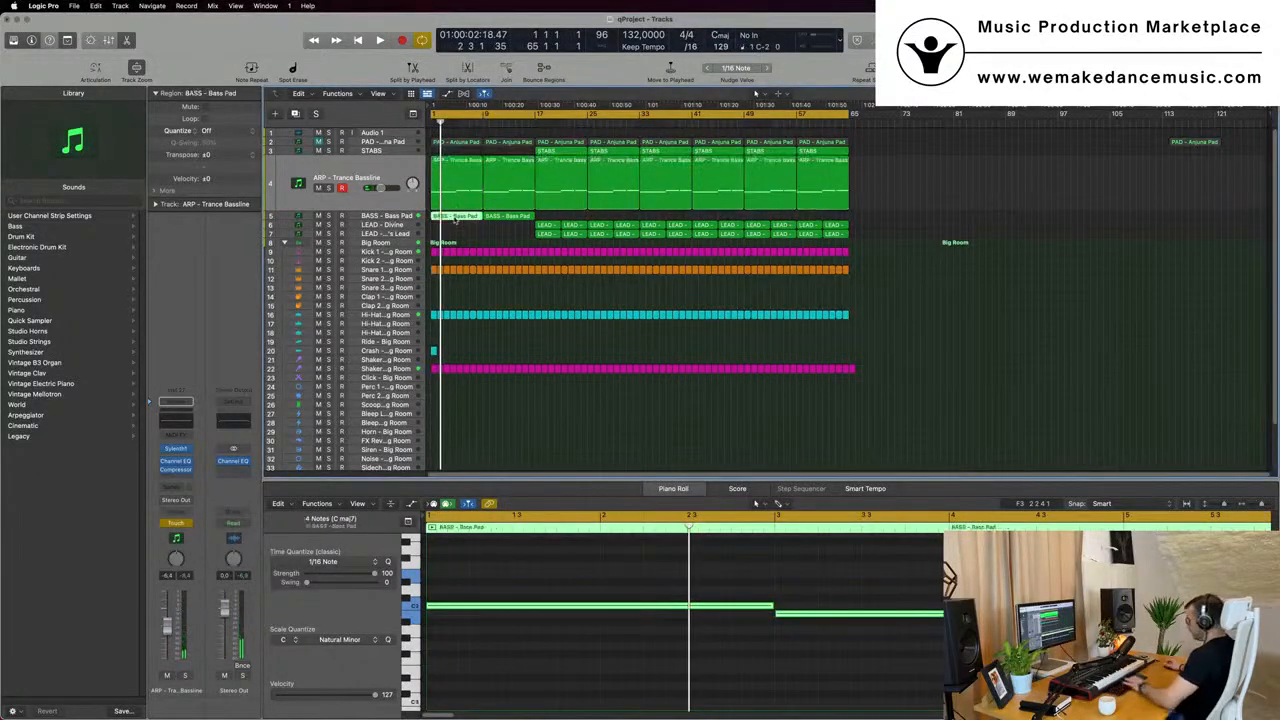
{"action": "key", "text": "Delete"}
{"action": "key", "text": "space"}
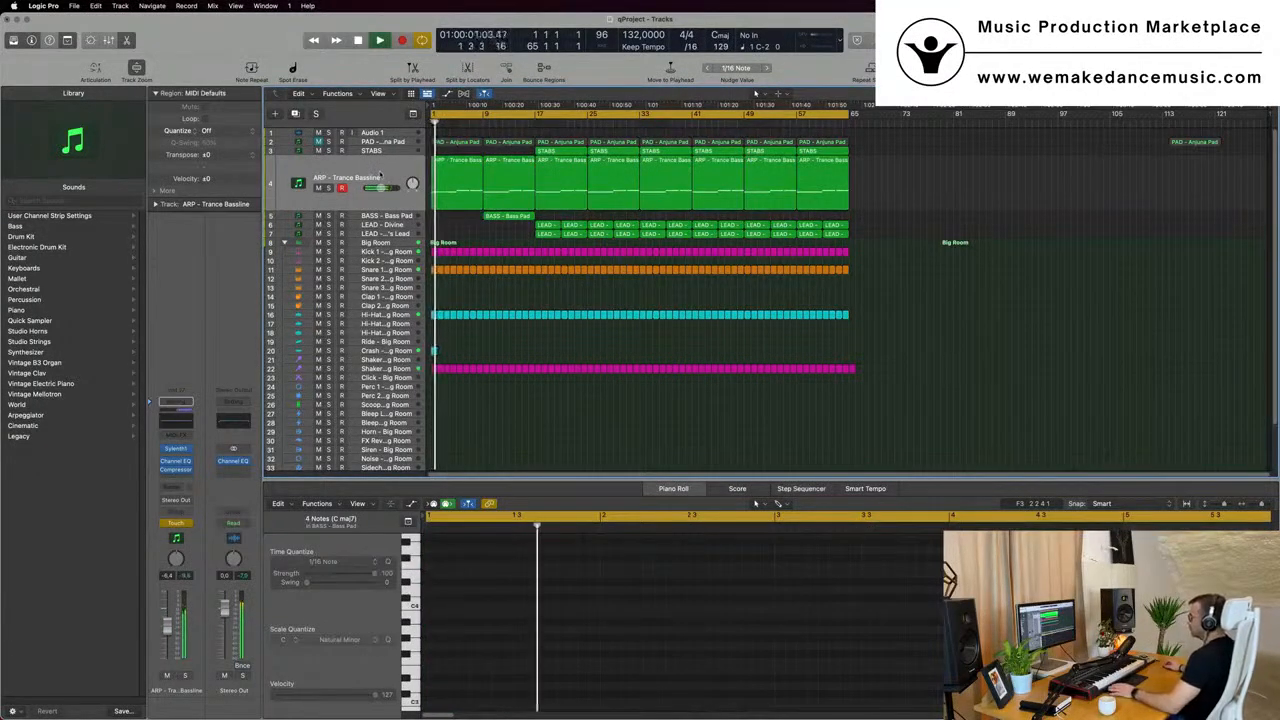
Show automation on the ARP - Trance Bassline track, set its mode to Read and display the Sylenth1 FilterCtl Cutoff parameter.
{"action": "left_click", "coordinate": [380, 175]}
{"action": "key", "text": "space"}
{"action": "key", "text": "space"}
{"action": "key", "text": "a"}
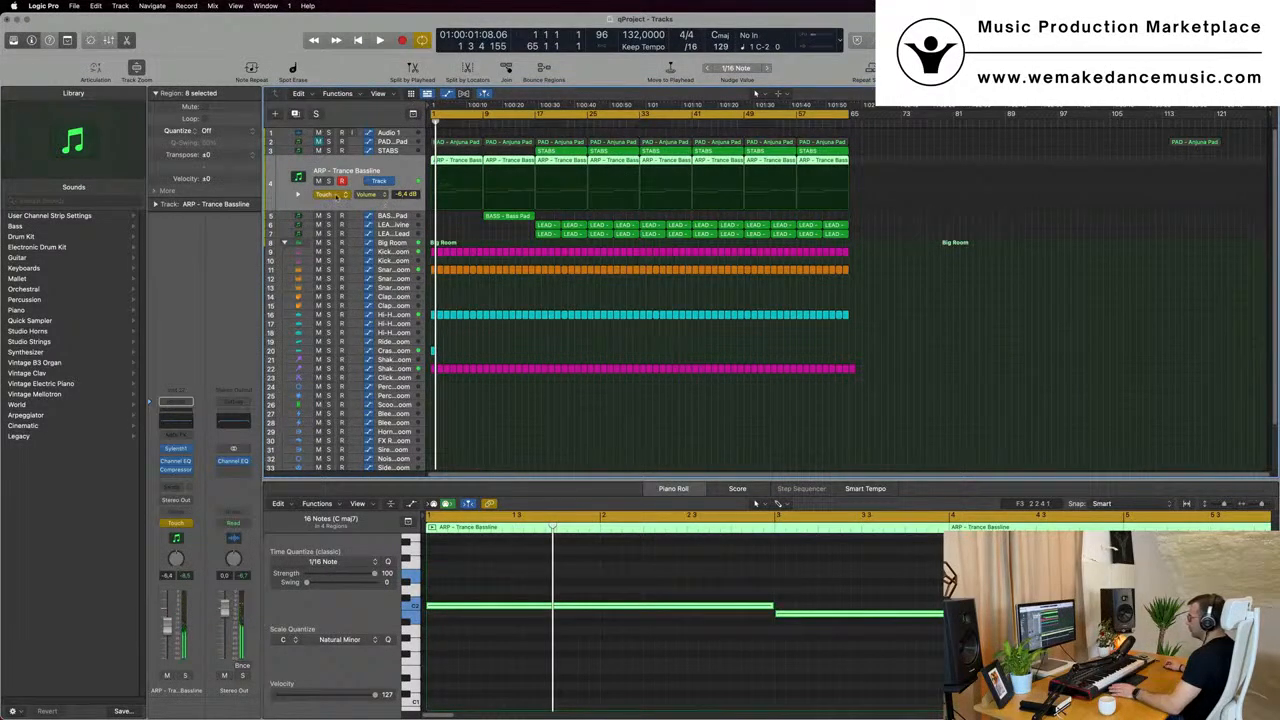
{"action": "left_click", "coordinate": [335, 194]}
{"action": "left_click", "coordinate": [340, 185]}
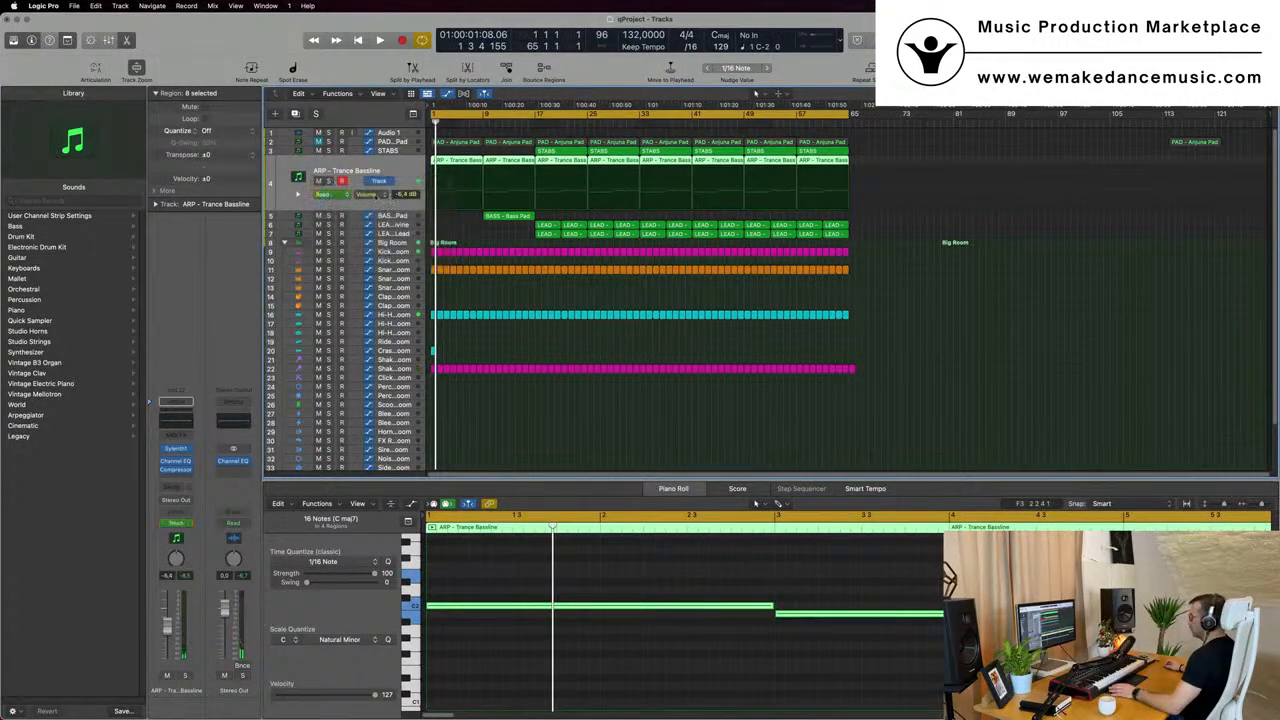
{"action": "left_click", "coordinate": [362, 194]}
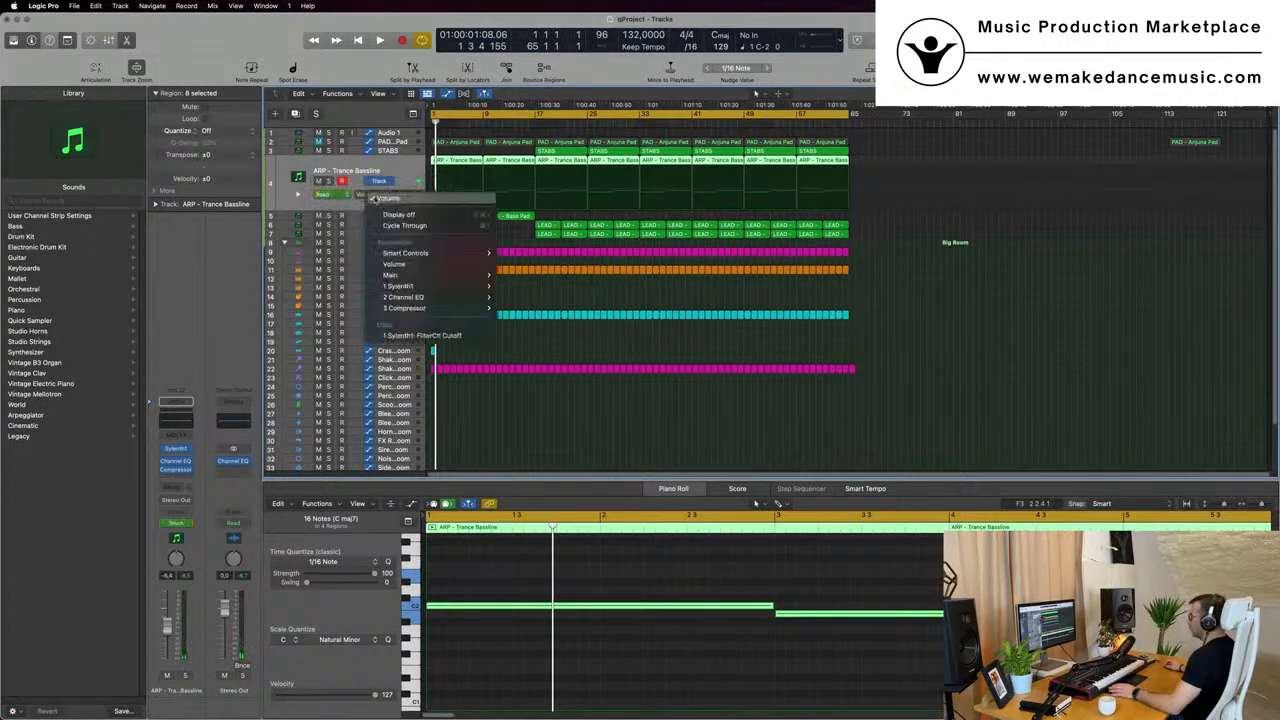
{"action": "left_click", "coordinate": [395, 337]}
Add filter cutoff automation points at bar 1 and bar 9 on the ARP - Trance Bassline track.
{"action": "key", "text": "space"}
{"action": "left_click", "coordinate": [432, 203]}
{"action": "key", "text": "space"}
{"action": "key", "text": "space"}
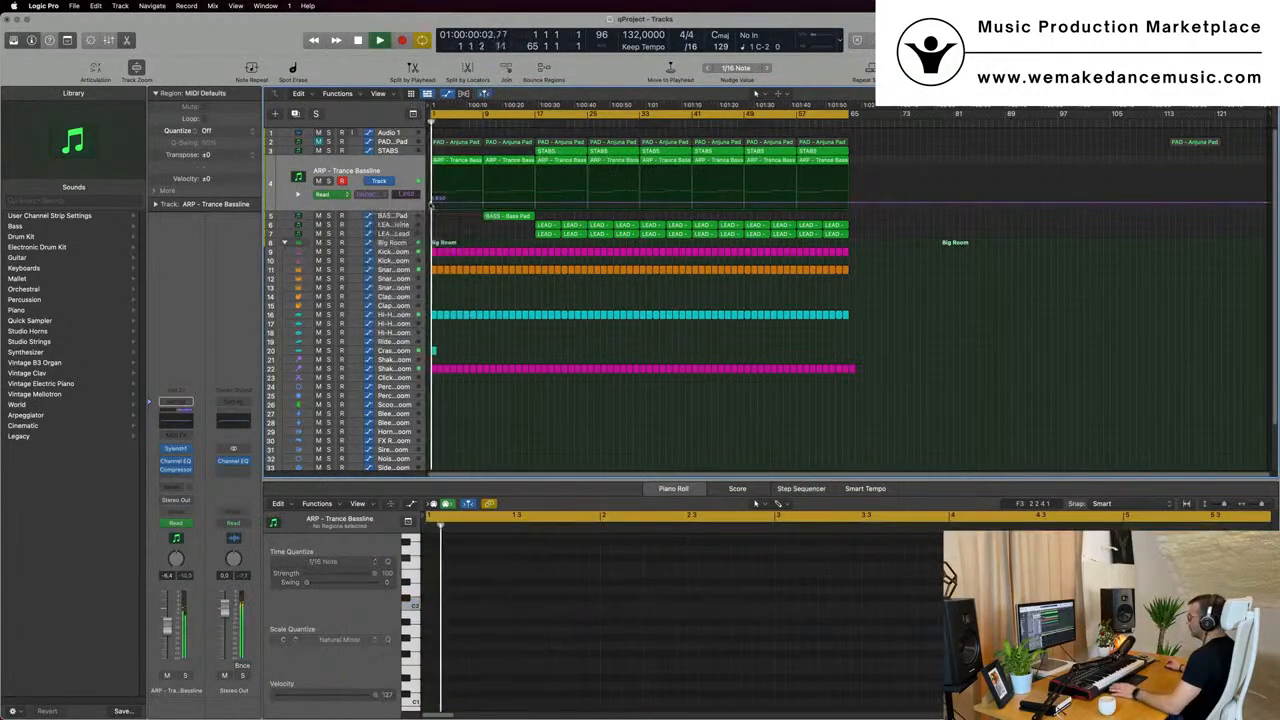
{"action": "left_click", "coordinate": [483, 207]}
{"action": "scroll", "coordinate": [490, 240], "scroll_direction": "up", "scroll_amount": 5}
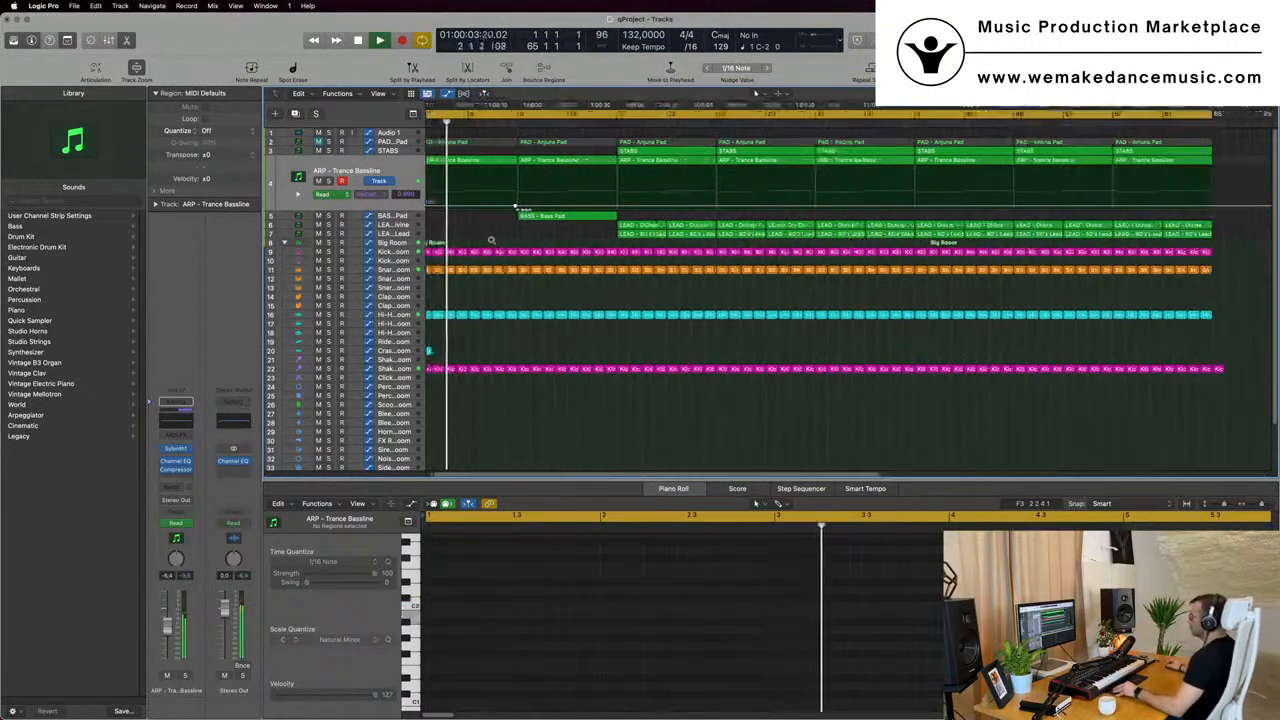
{"action": "scroll", "coordinate": [491, 240], "scroll_direction": "down", "scroll_amount": 5}
Copy the first STABS region to bar 9, delete all its notes except the opening chord and replay the section.
{"action": "left_click", "coordinate": [388, 151]}
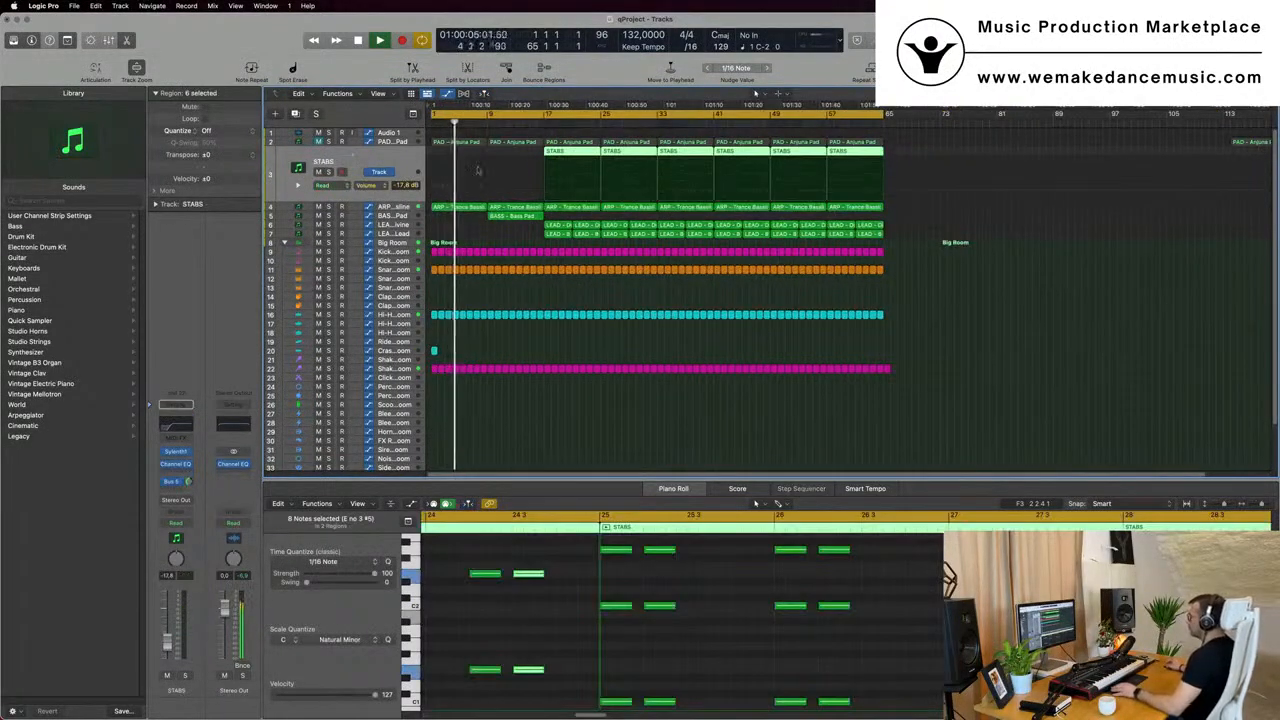
{"action": "left_click", "coordinate": [951, 140]}
{"action": "left_click_drag", "start_coordinate": [559, 153], "coordinate": [505, 178]}
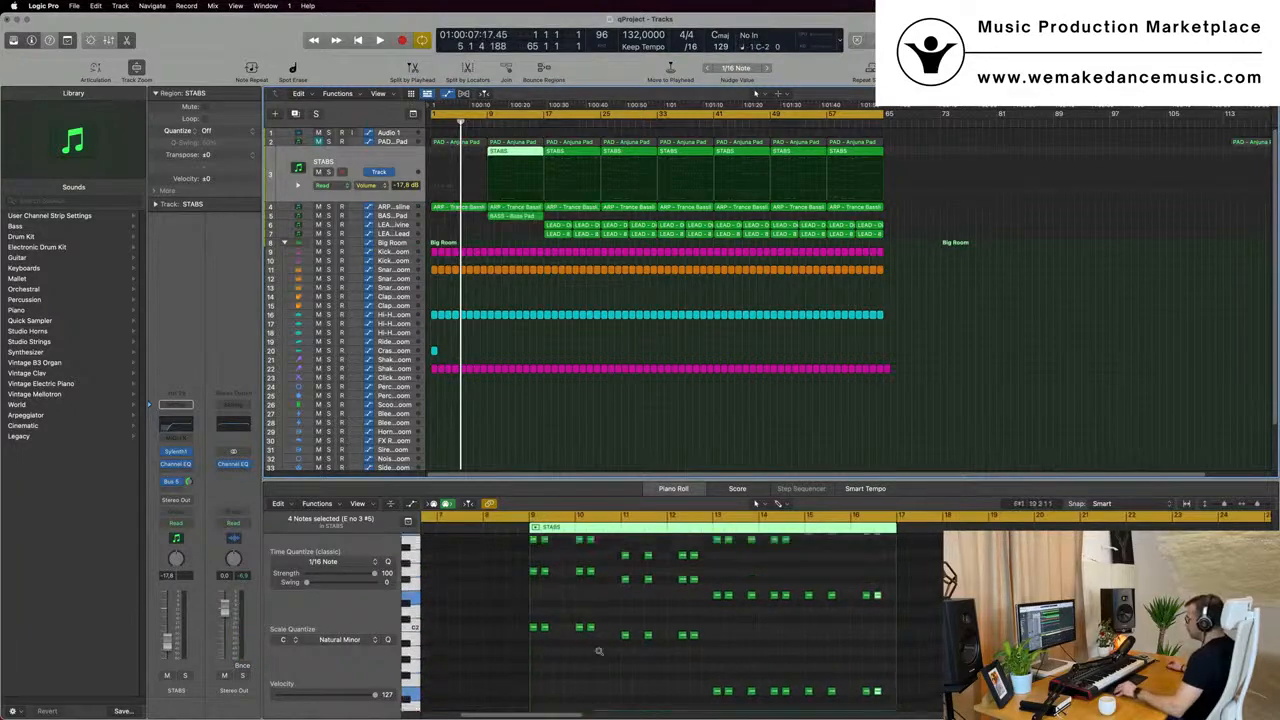
{"action": "left_click_drag", "start_coordinate": [610, 694], "coordinate": [909, 540]}
{"action": "key", "text": "Delete"}
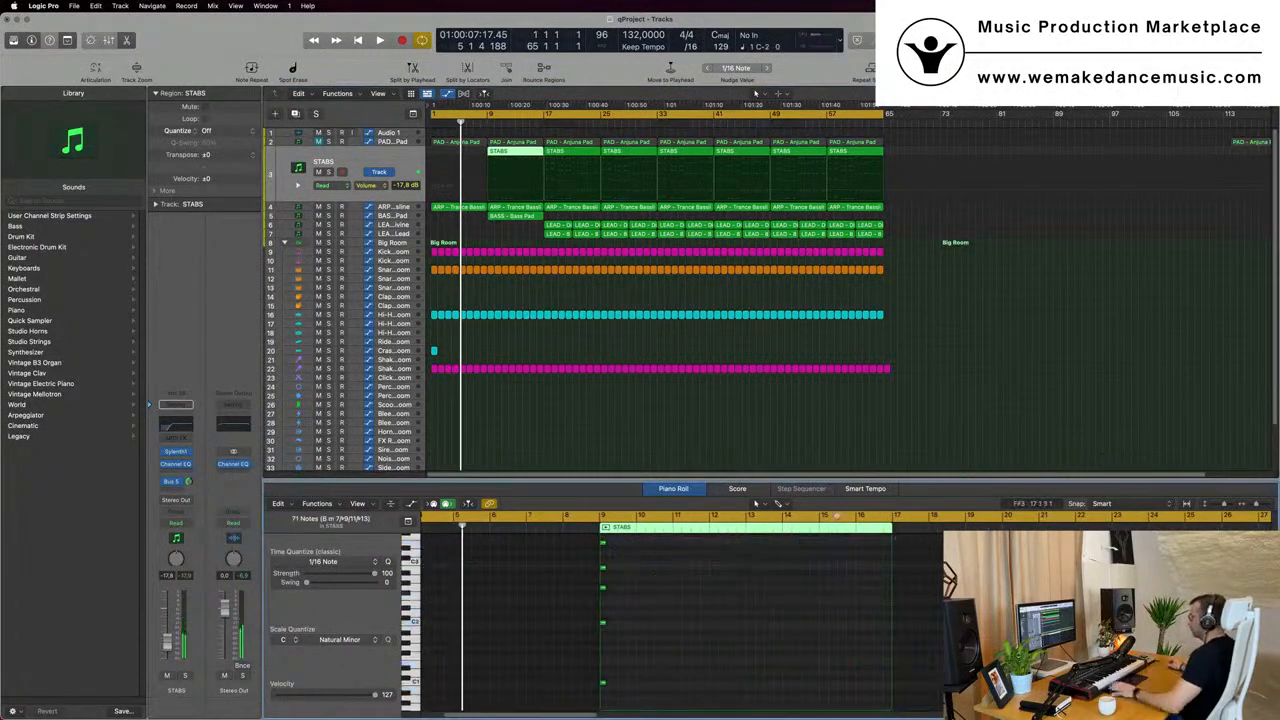
{"action": "key", "text": "space"}
{"action": "scroll", "coordinate": [562, 342], "scroll_direction": "up", "scroll_amount": 2}
{"action": "scroll", "coordinate": [562, 342], "scroll_direction": "down", "scroll_amount": 2}
{"action": "key", "text": "space"}
{"action": "key", "text": "space"}
Unmute the PAD - Anjuna Pad track, lower its volume and replay the intro from bar 1.
{"action": "left_click", "coordinate": [388, 142]}
{"action": "key", "text": "space"}
{"action": "key", "text": "space"}
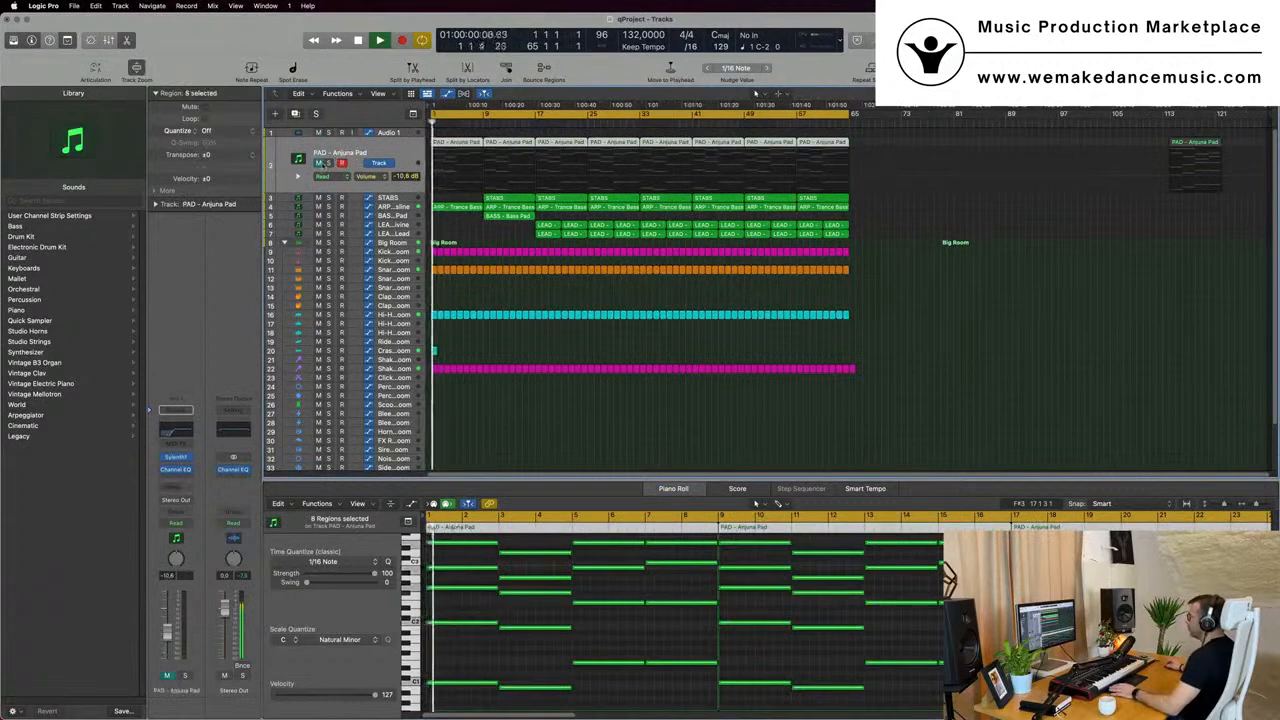
{"action": "left_click", "coordinate": [319, 163]}
{"action": "key", "text": "space"}
{"action": "key", "text": "space"}
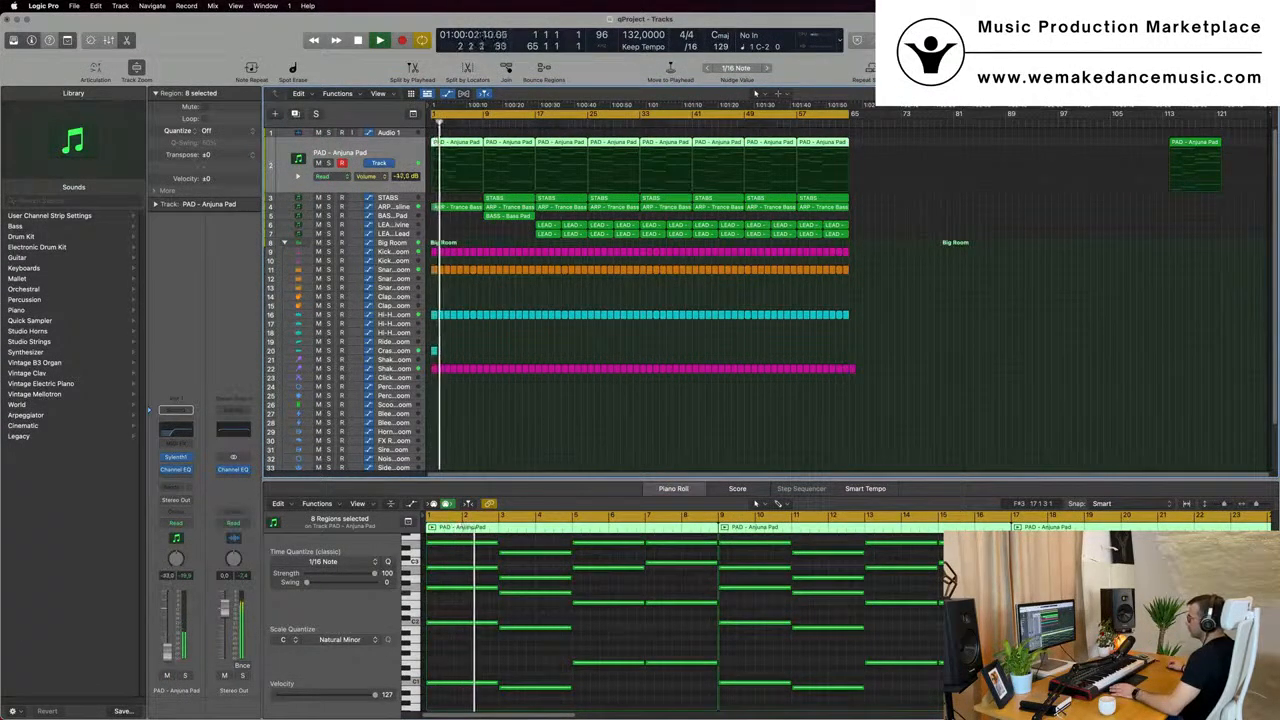
Adjust the Sylenth1 filter cutoff on the PAD - Anjuna Pad track, set the track volume to -16.4 dB and restart playback.
{"action": "left_click", "coordinate": [175, 457]}
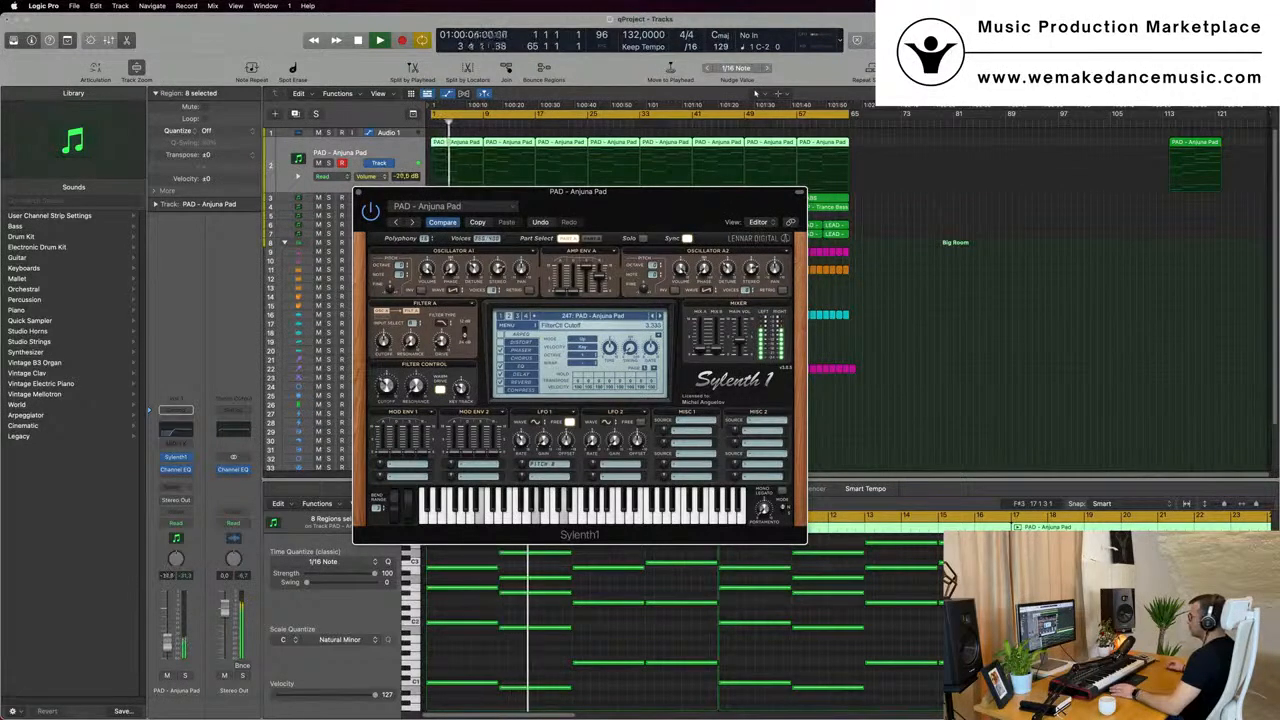
{"action": "left_click_drag", "start_coordinate": [359, 193], "coordinate": [569, 283]}
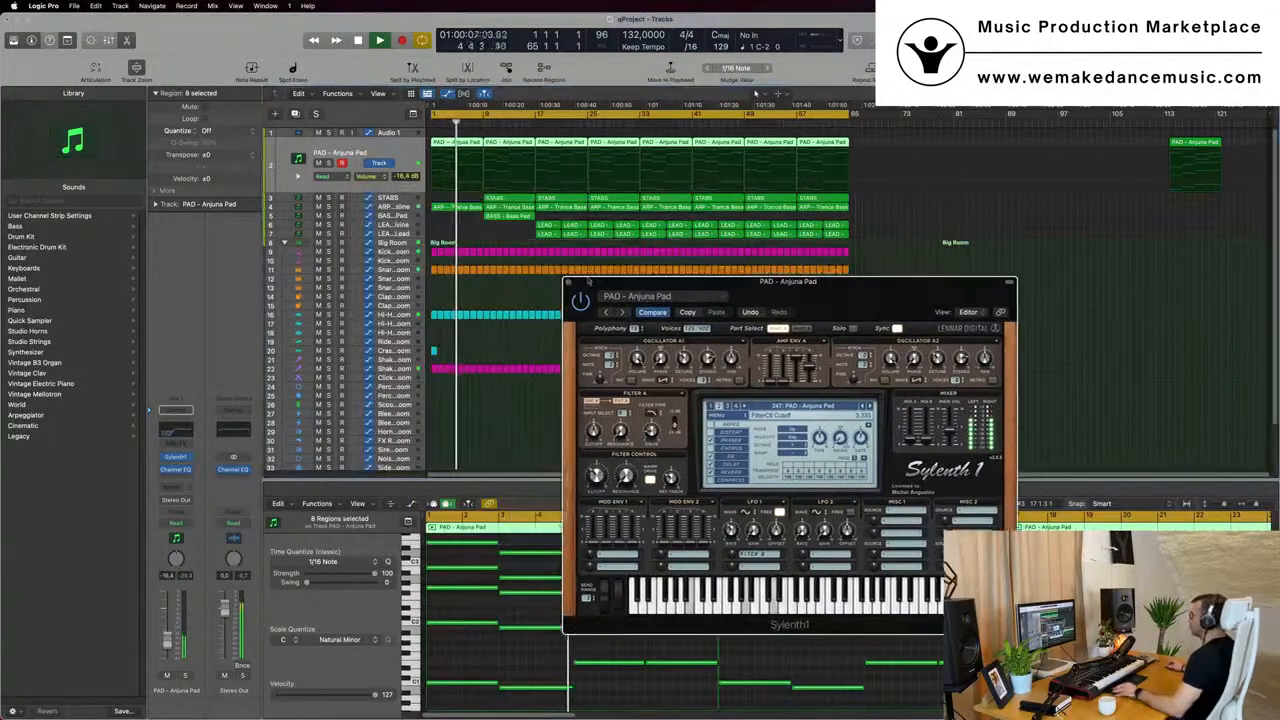
{"action": "left_click", "coordinate": [569, 283]}
{"action": "scroll", "coordinate": [597, 298], "scroll_direction": "up", "scroll_amount": 3}
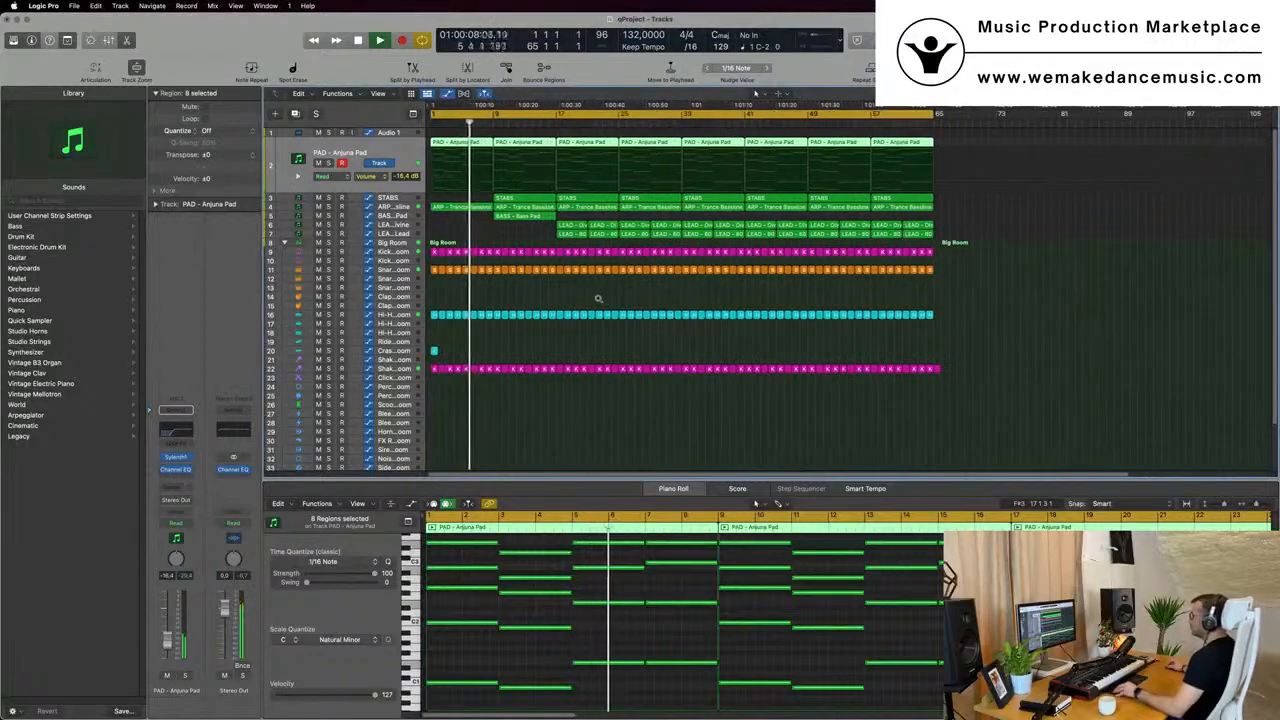
{"action": "scroll", "coordinate": [597, 290], "scroll_direction": "up", "scroll_amount": 2}
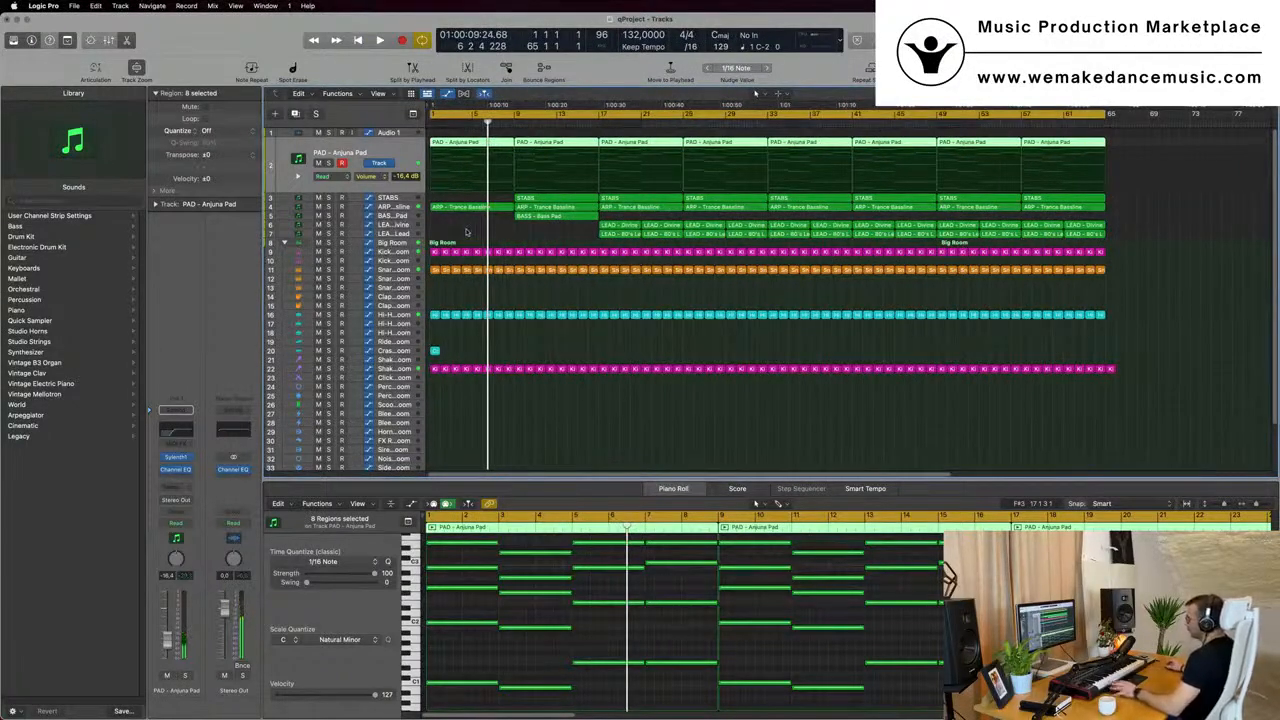
{"action": "key", "text": "Return"}
{"action": "scroll", "coordinate": [440, 220], "scroll_direction": "down", "scroll_amount": 1}
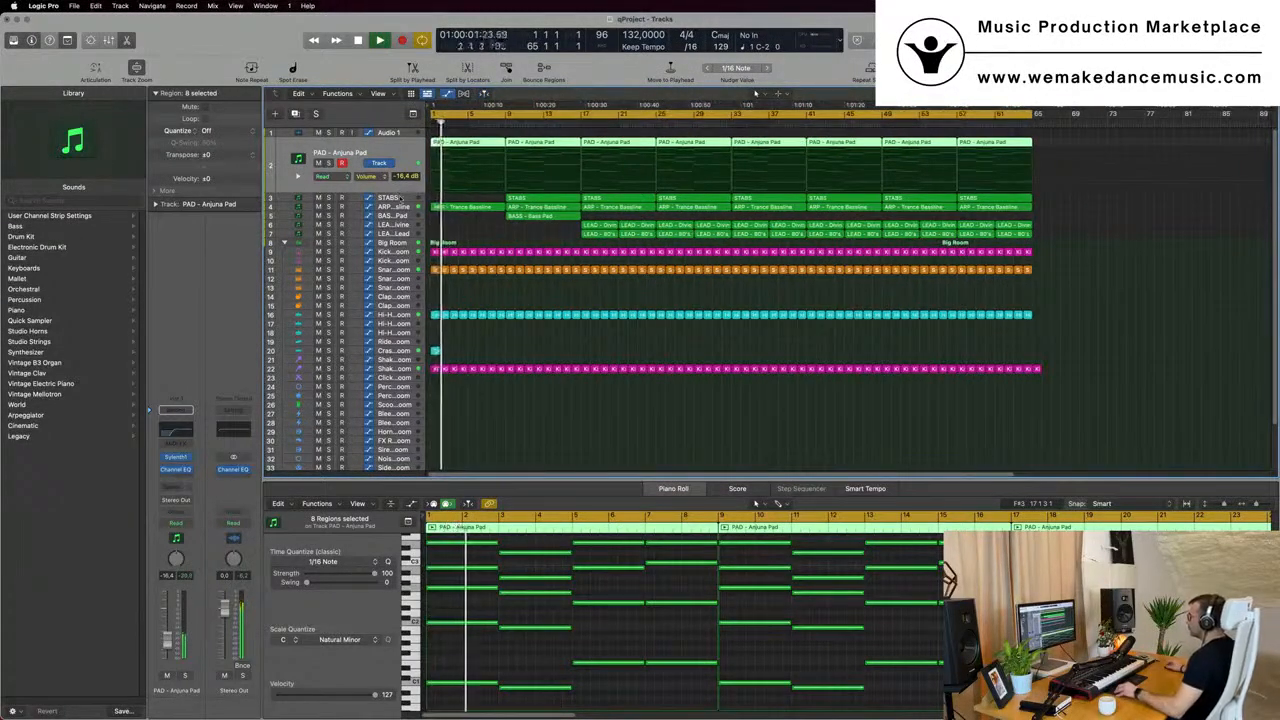
Replace the STABS region at bar 17 with a copy of the single-chord region from bar 9.
{"action": "left_click", "coordinate": [535, 197]}
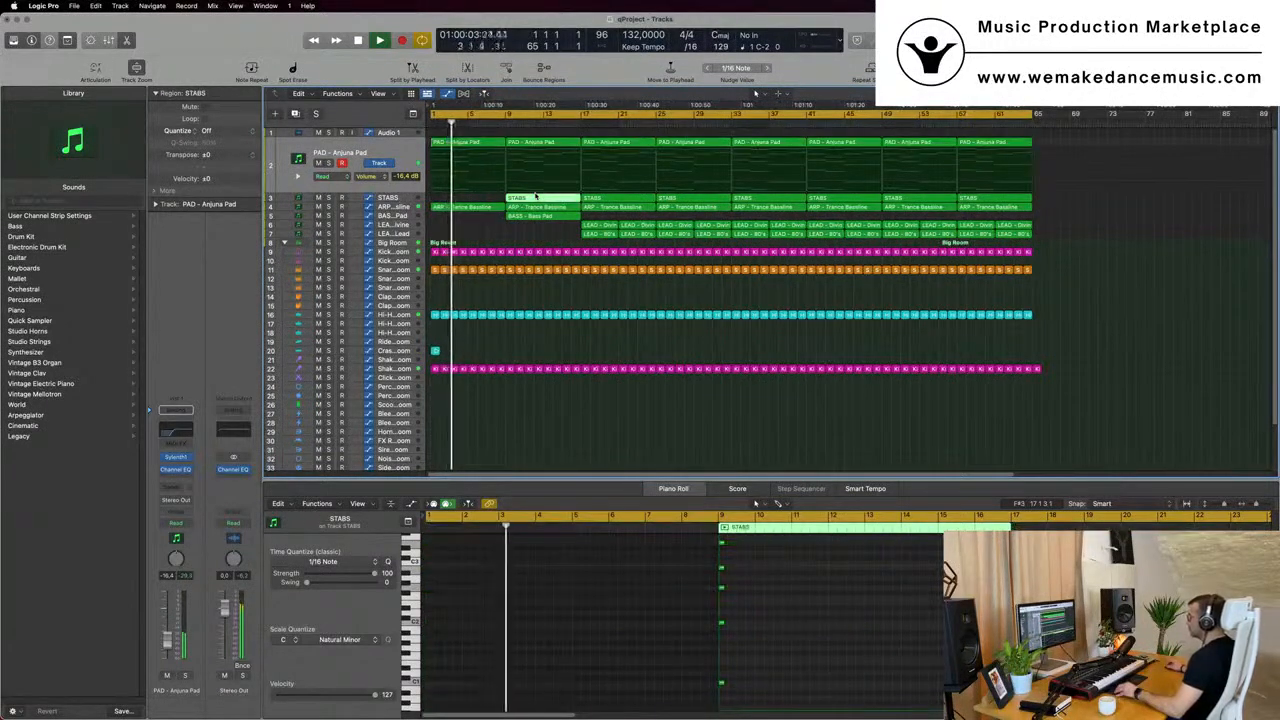
{"action": "scroll", "coordinate": [543, 197], "scroll_direction": "down", "scroll_amount": 1}
{"action": "left_click", "coordinate": [603, 200]}
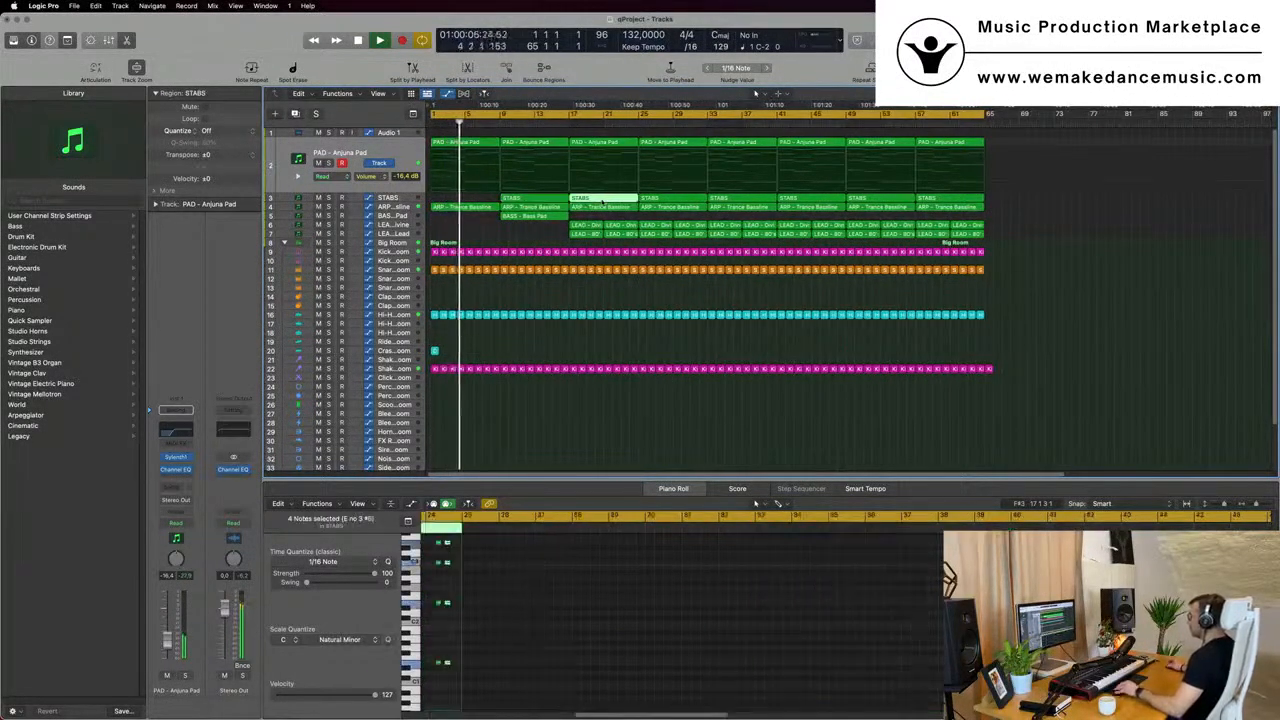
{"action": "key", "text": "Delete"}
{"action": "left_click_drag", "start_coordinate": [547, 205], "coordinate": [605, 204]}
Copy the Crash - Big Room region from bar 1 to bar 9.
{"action": "left_click", "coordinate": [434, 351]}
{"action": "left_click_drag", "start_coordinate": [434, 351], "coordinate": [493, 352]}
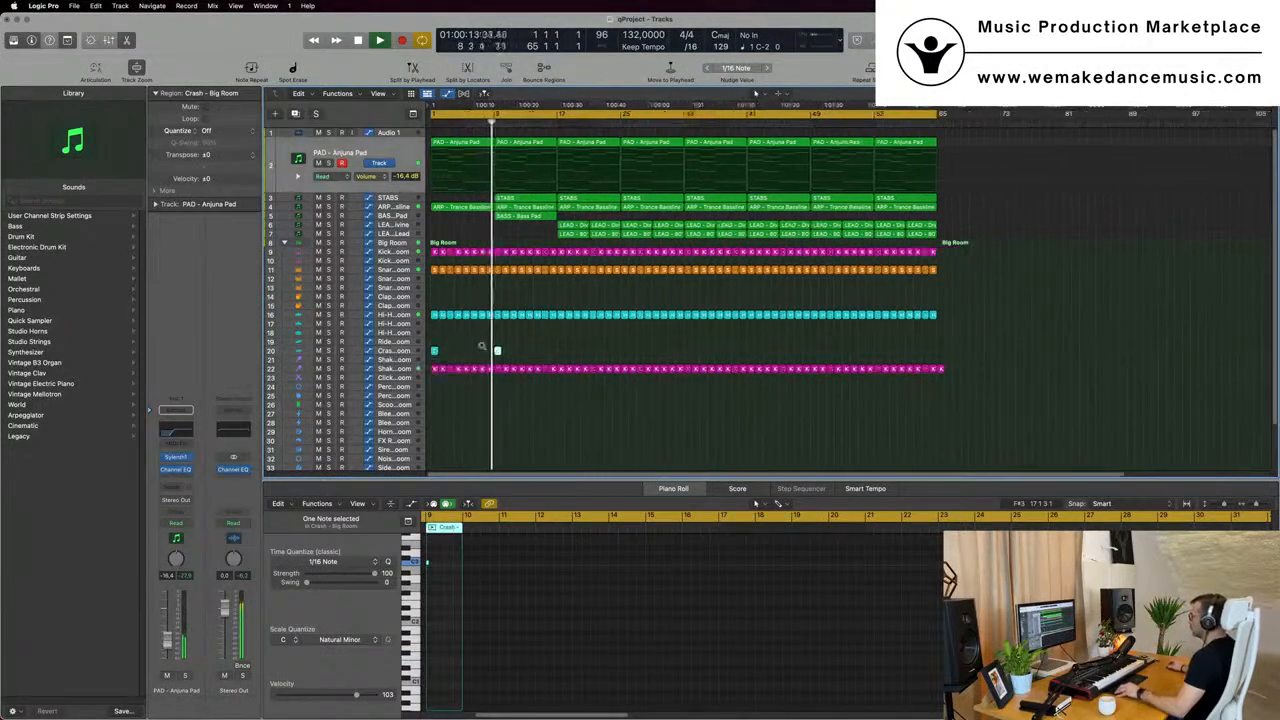
{"action": "key", "text": "super+Left"}
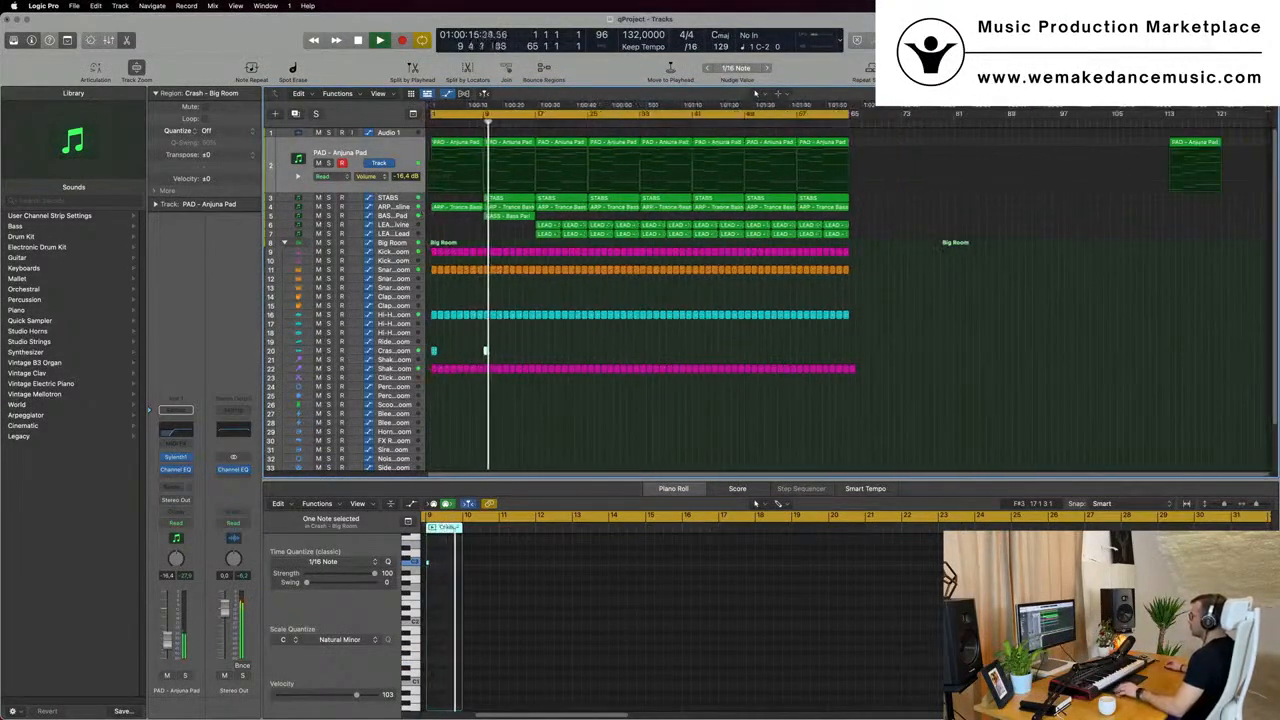
Lower the BASS - Bass Pad track volume to -17.0 dB and delete the regions on both LEAD tracks between bars 17 and 33.
{"action": "left_click", "coordinate": [404, 216]}
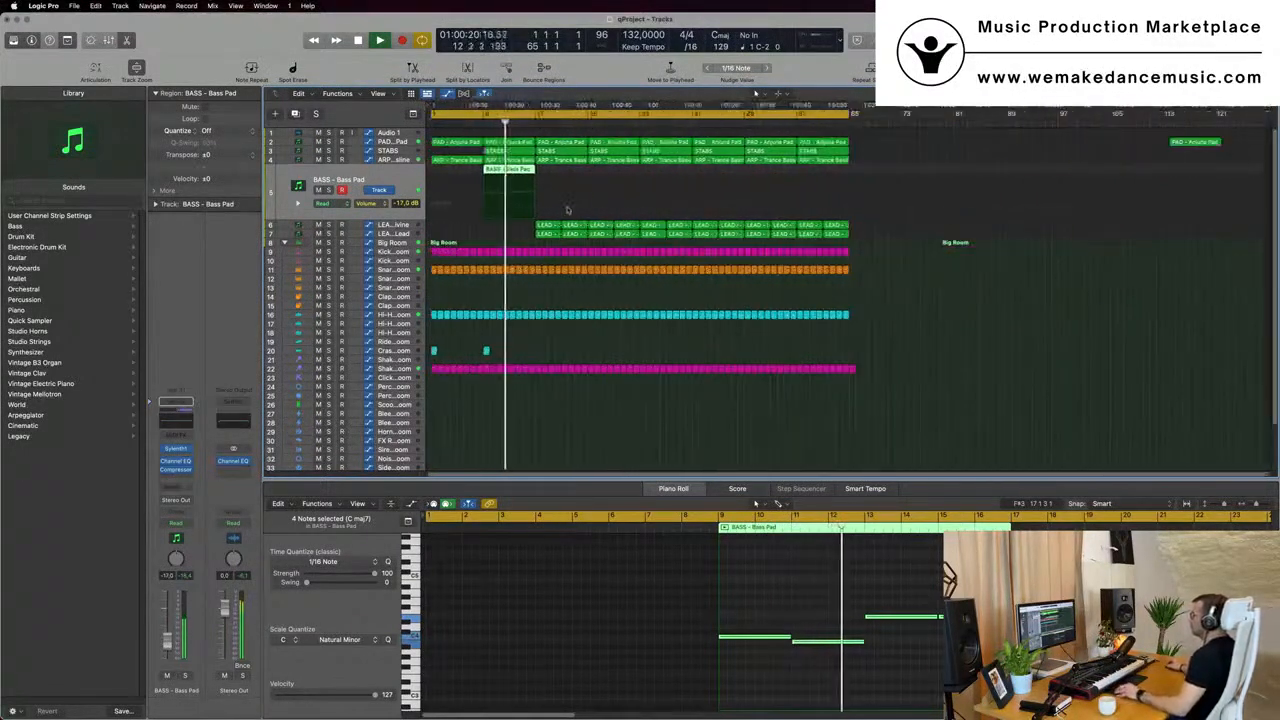
{"action": "left_click_drag", "start_coordinate": [531, 228], "coordinate": [625, 235]}
{"action": "key", "text": "Delete"}
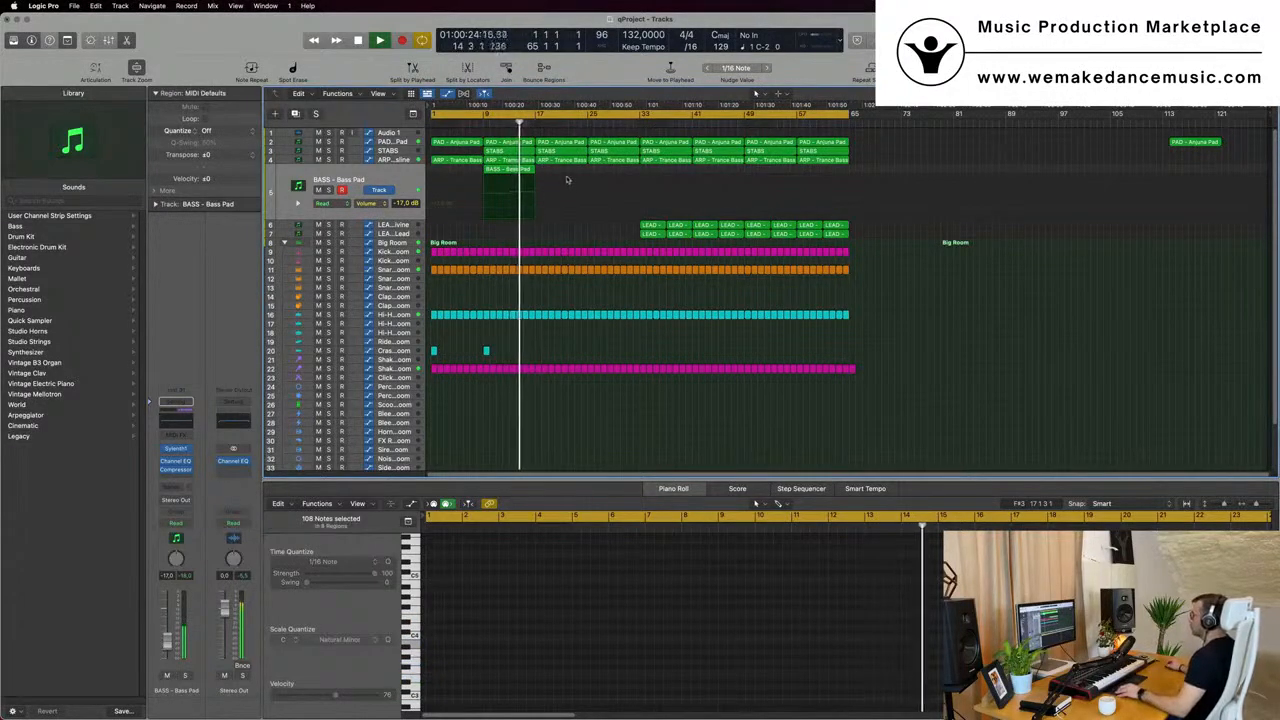
Replace the pad, stabs and arp regions at bar 17 with copies of the bar 9 regions, including the Bass Pad, and restart playback.
{"action": "left_click_drag", "start_coordinate": [566, 172], "coordinate": [567, 157]}
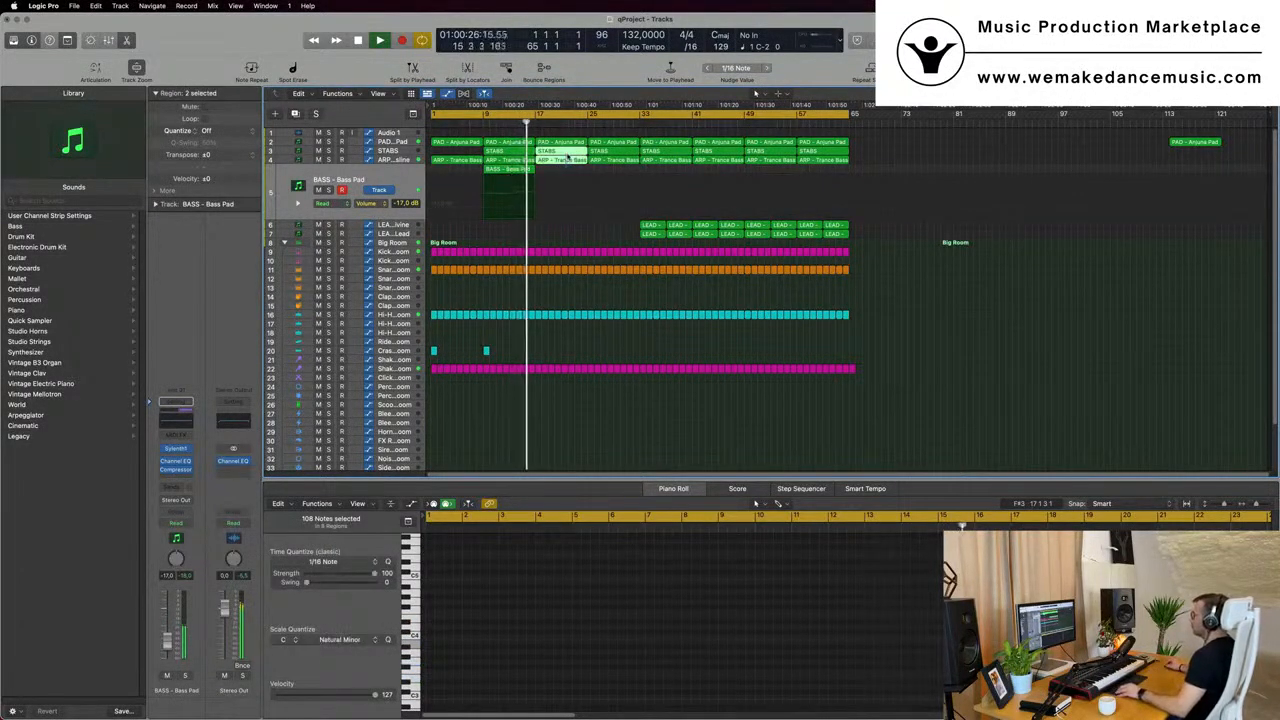
{"action": "key", "text": "Delete"}
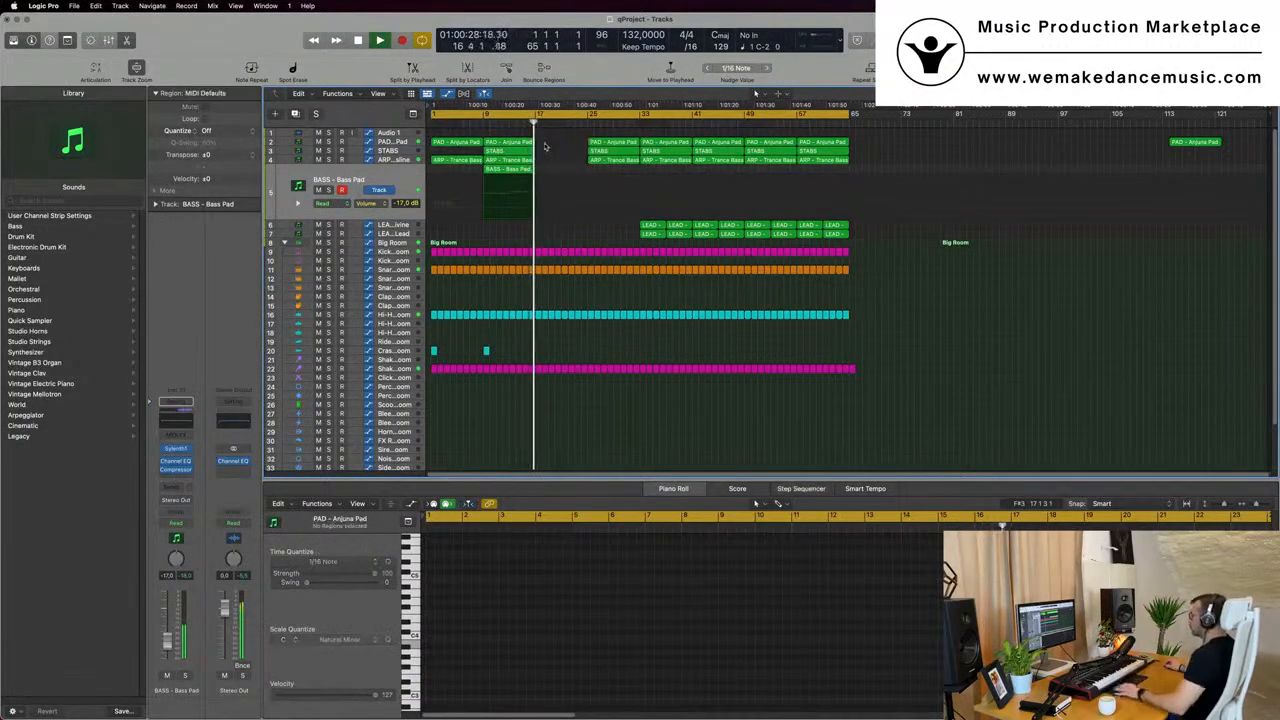
{"action": "left_click_drag", "start_coordinate": [546, 172], "coordinate": [579, 146]}
{"action": "key", "text": "space"}
{"action": "key", "text": "space"}
Switch the PAD - Anjuna Pad track to Touch automation and move Sylenth1's filter control cutoff to expose it as an automation parameter.
{"action": "left_click", "coordinate": [391, 143]}
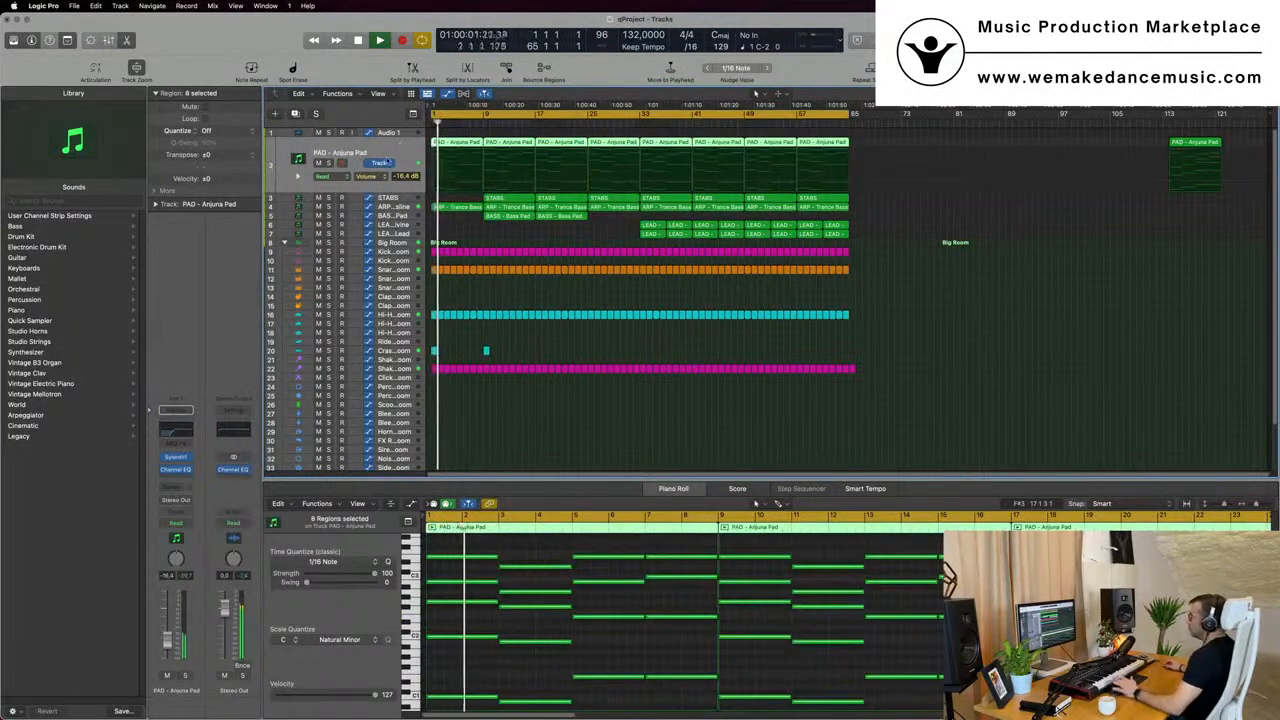
{"action": "left_click", "coordinate": [175, 458]}
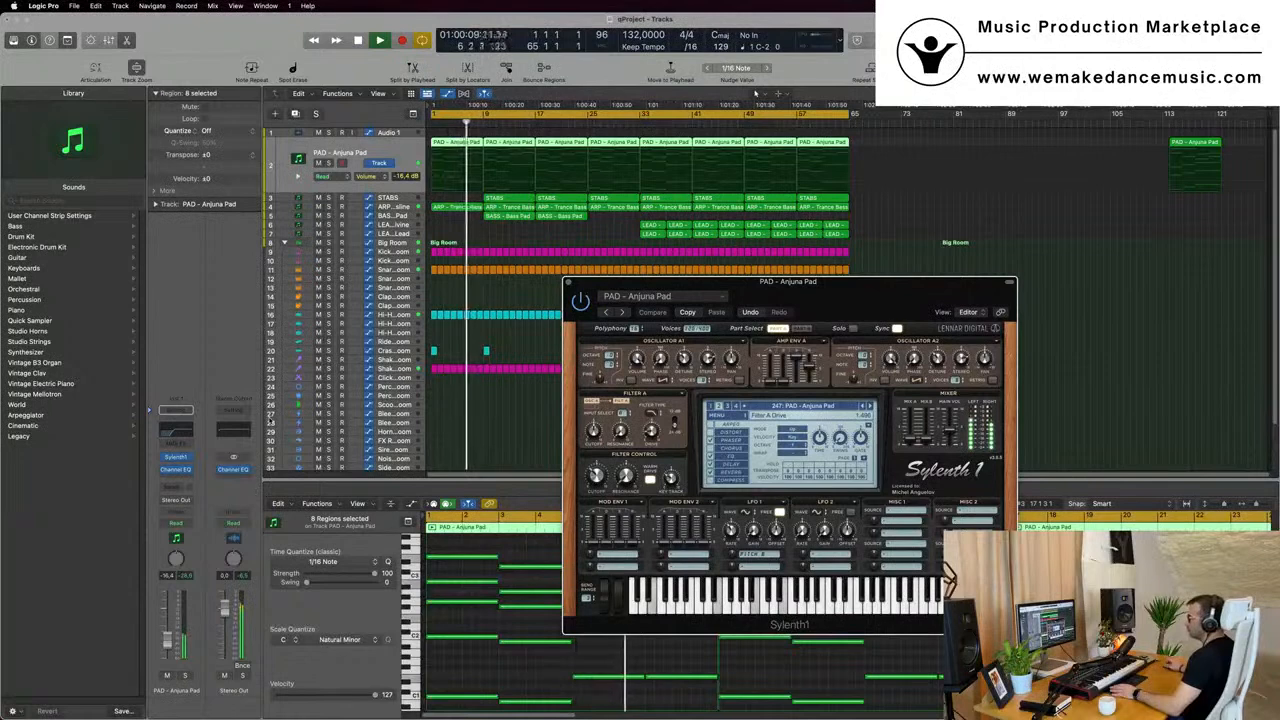
{"action": "left_click", "coordinate": [176, 522]}
{"action": "left_click", "coordinate": [180, 538]}
{"action": "left_click_drag", "start_coordinate": [598, 476], "coordinate": [604, 456]}
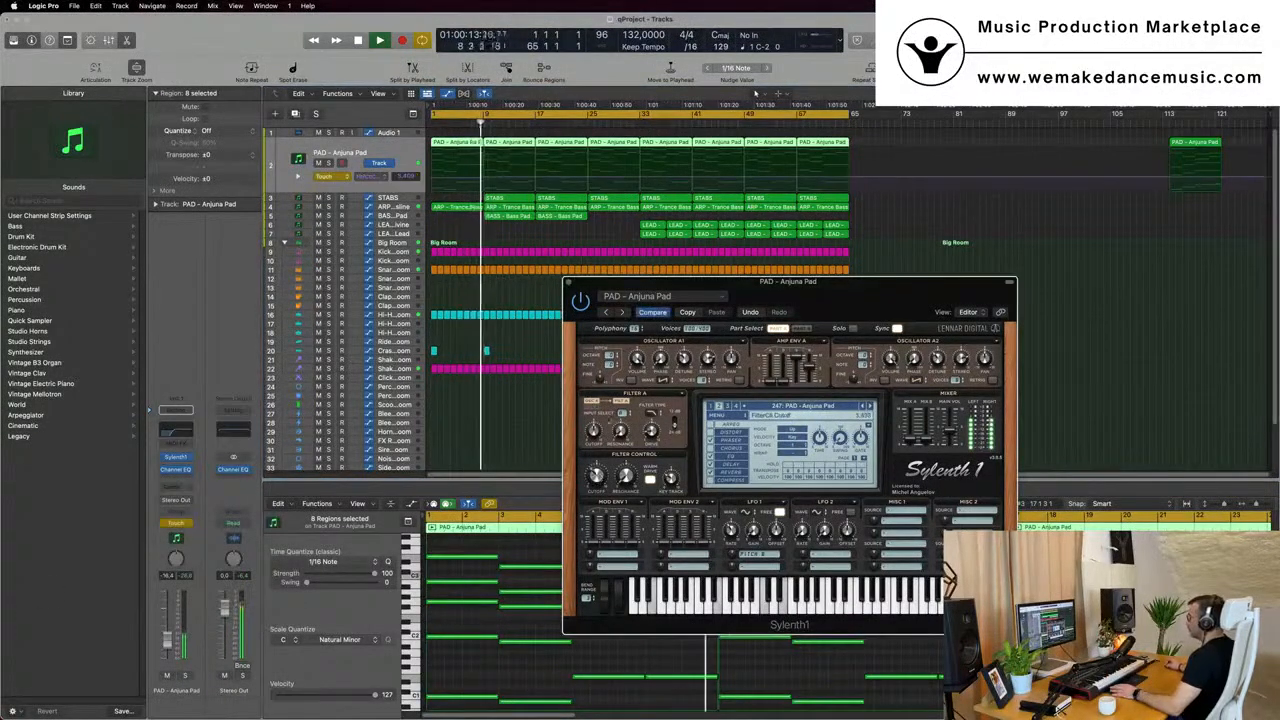
{"action": "left_click", "coordinate": [573, 284]}
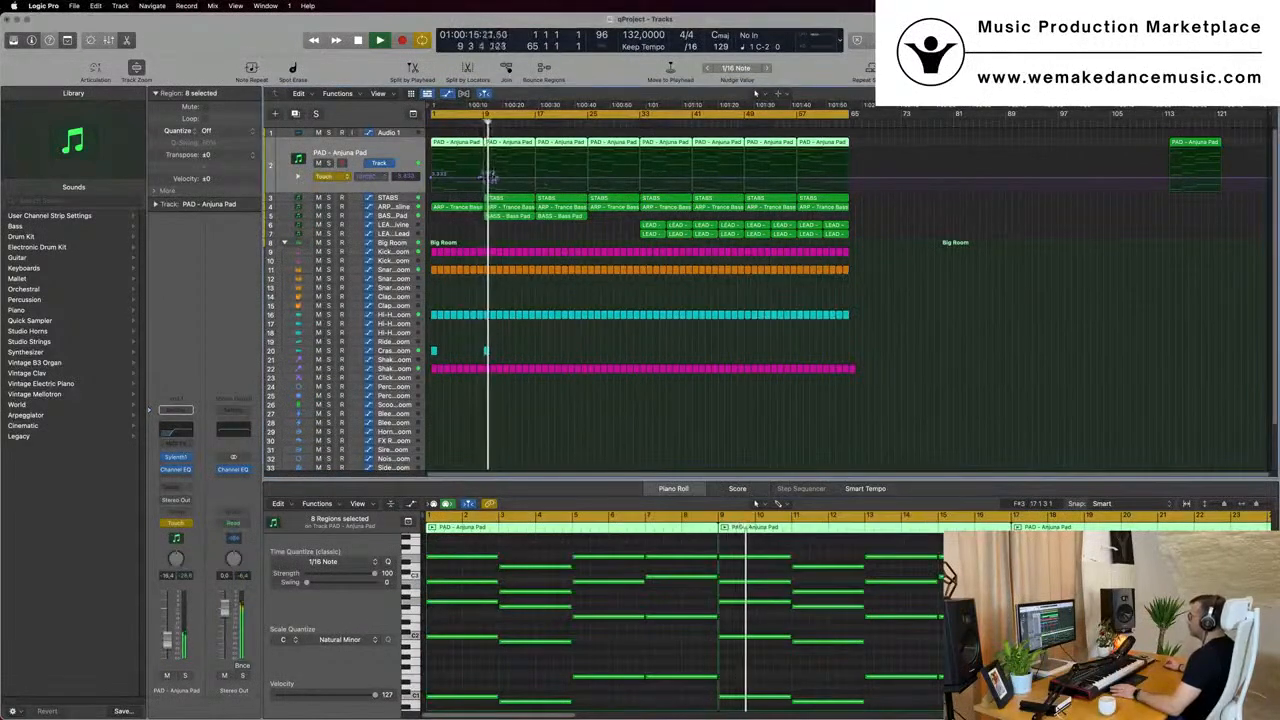
Adjust the starting filter cutoff automation level at bar 1 of the Anjuna Pad track and return its automation to Read mode.
{"action": "left_click", "coordinate": [478, 178]}
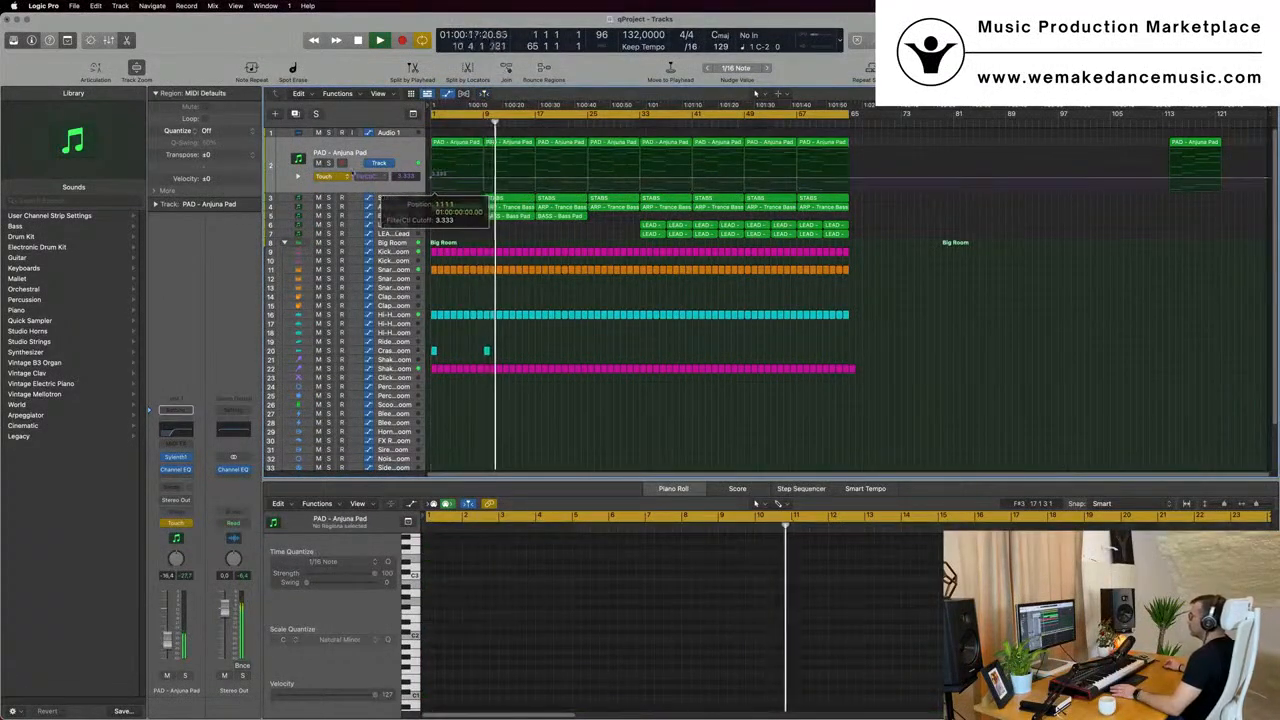
{"action": "left_click", "coordinate": [340, 177]}
{"action": "left_click", "coordinate": [332, 168]}
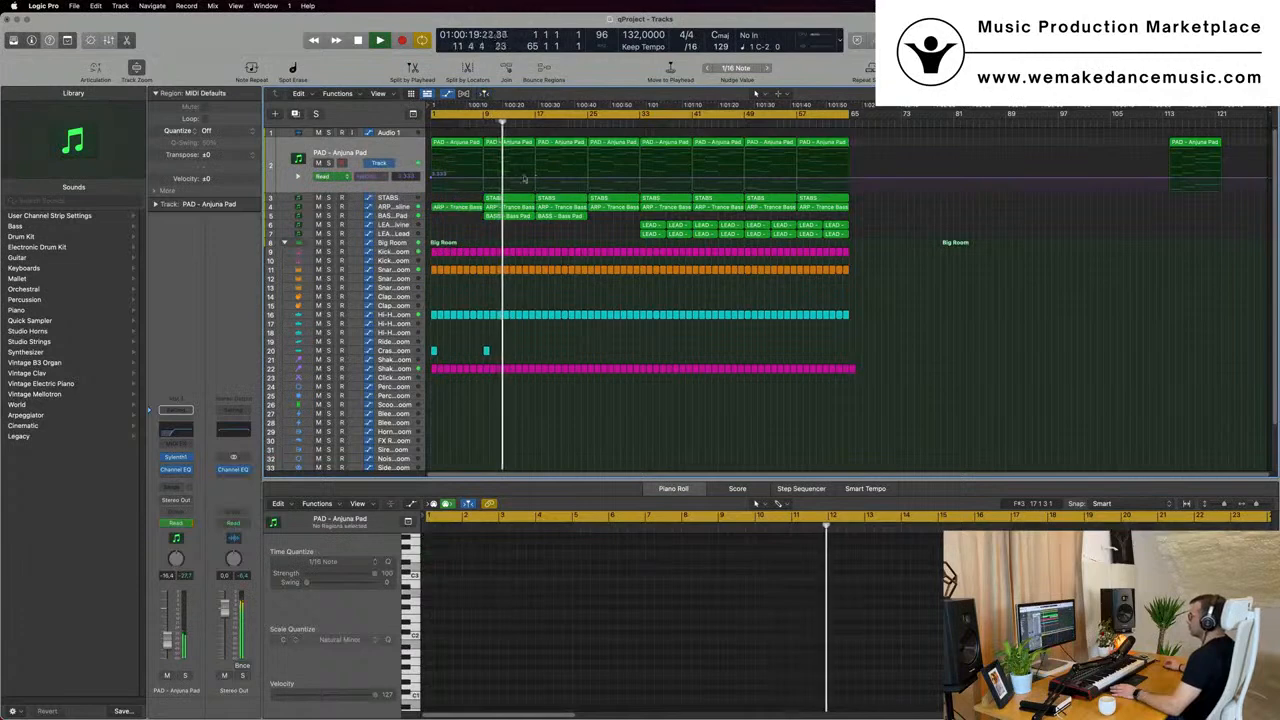
Draw Anjuna Pad cutoff automation rising from bar 9 to 17, dropping at bar 17, and climbing to about 4.8 just before bar 25.
{"action": "left_click", "coordinate": [484, 179]}
{"action": "left_click", "coordinate": [534, 179]}
{"action": "left_click_drag", "start_coordinate": [534, 179], "coordinate": [537, 181]}
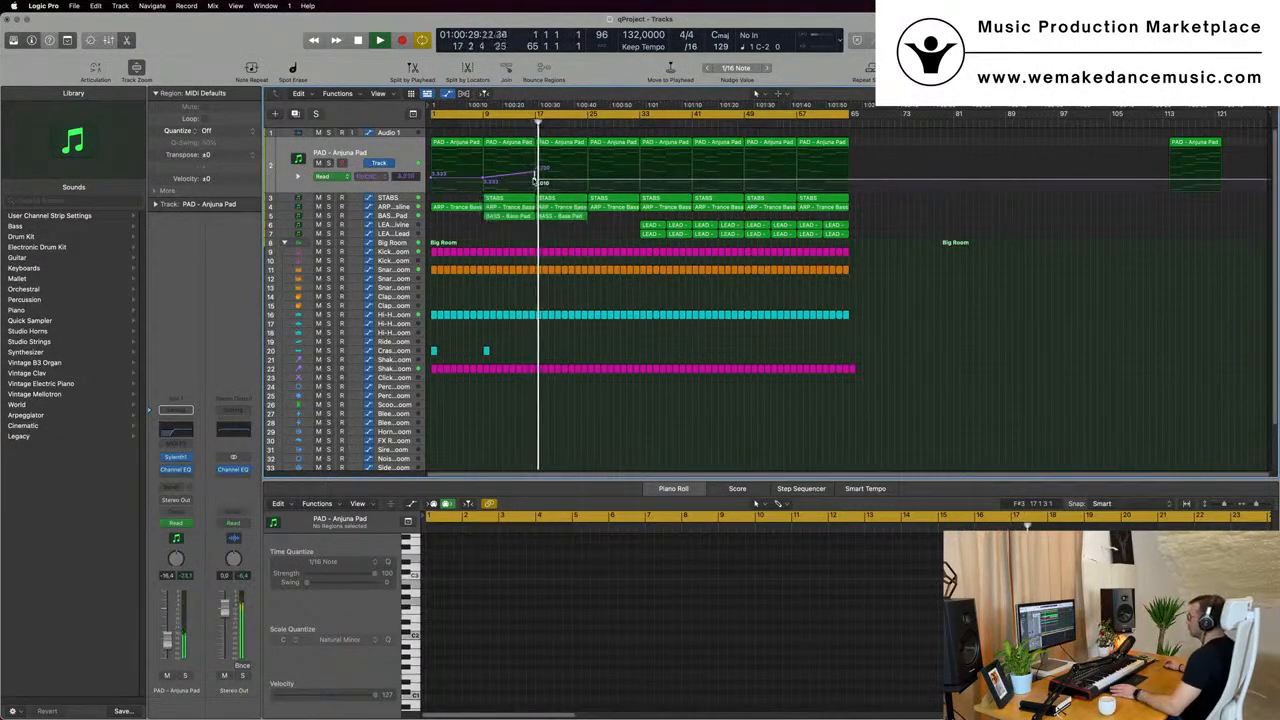
{"action": "left_click_drag", "start_coordinate": [586, 180], "coordinate": [586, 170]}
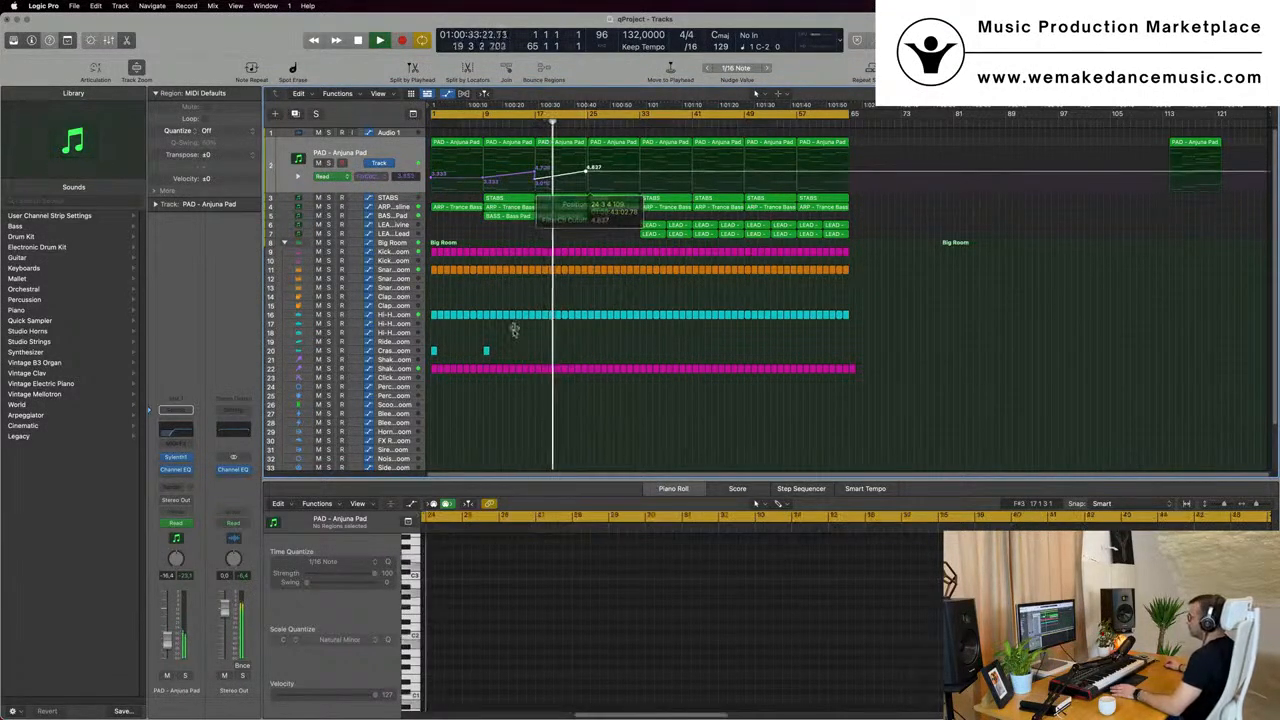
Copy the two Crash - Big Room regions from bars 1 and 9 to bars 17 and 25.
{"action": "left_click_drag", "start_coordinate": [515, 352], "coordinate": [543, 358]}
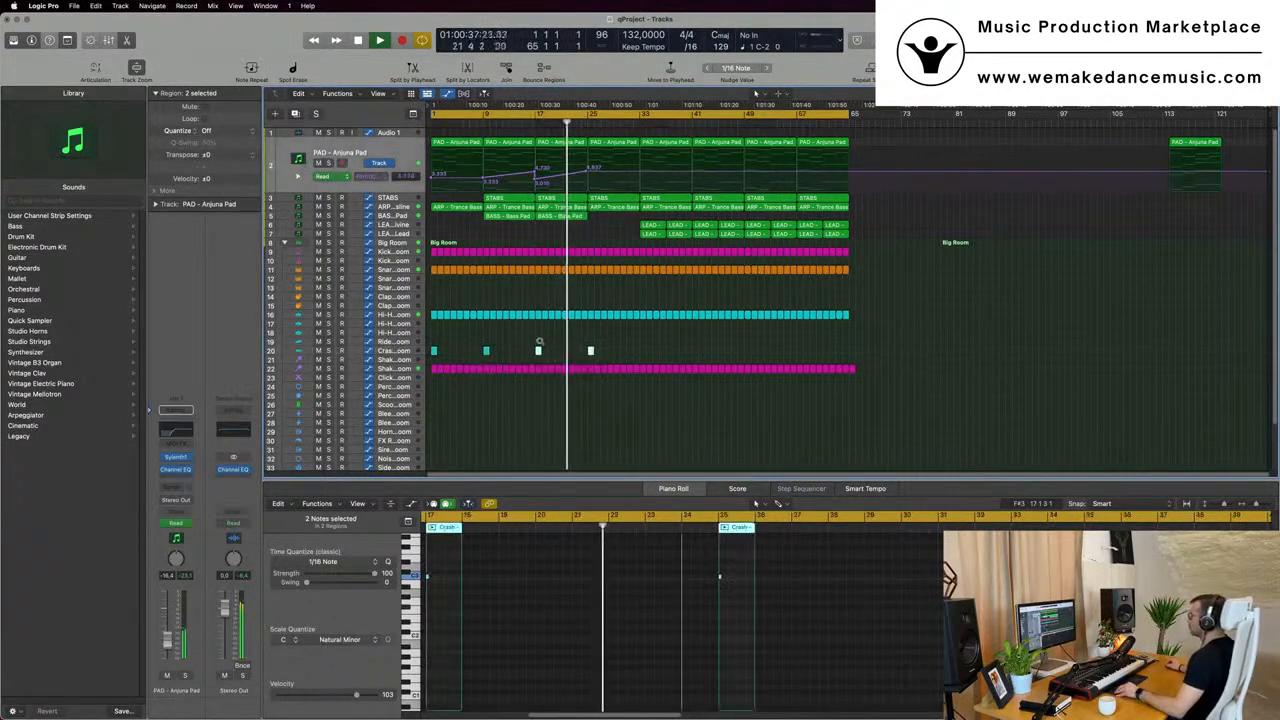
{"action": "key", "text": "super+Right"}
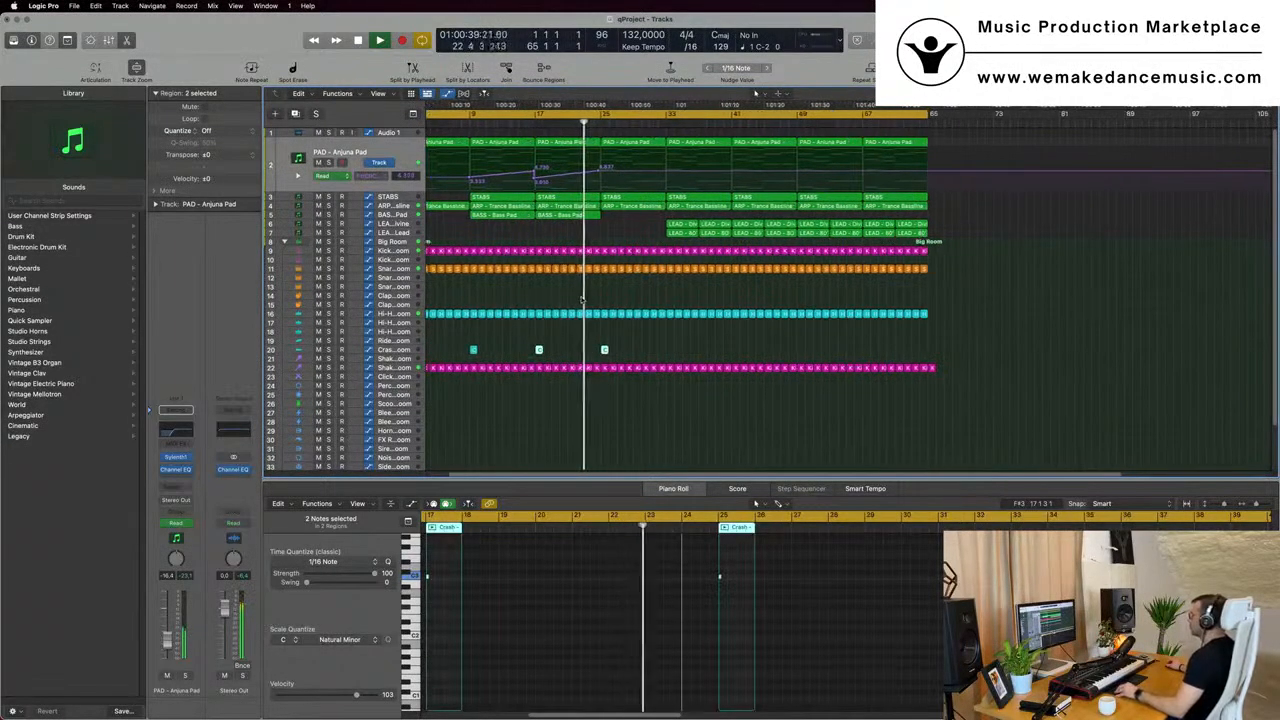
{"action": "key", "text": "super+Left"}
{"action": "key", "text": "super+Left"}
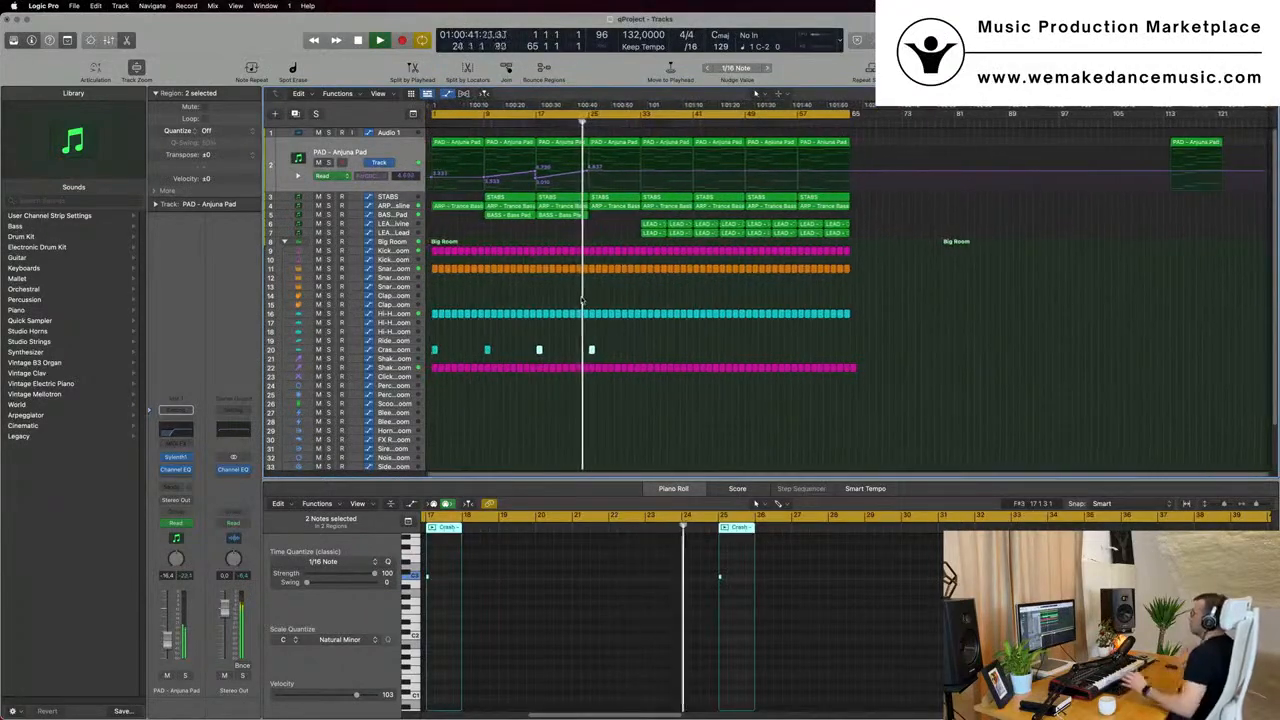